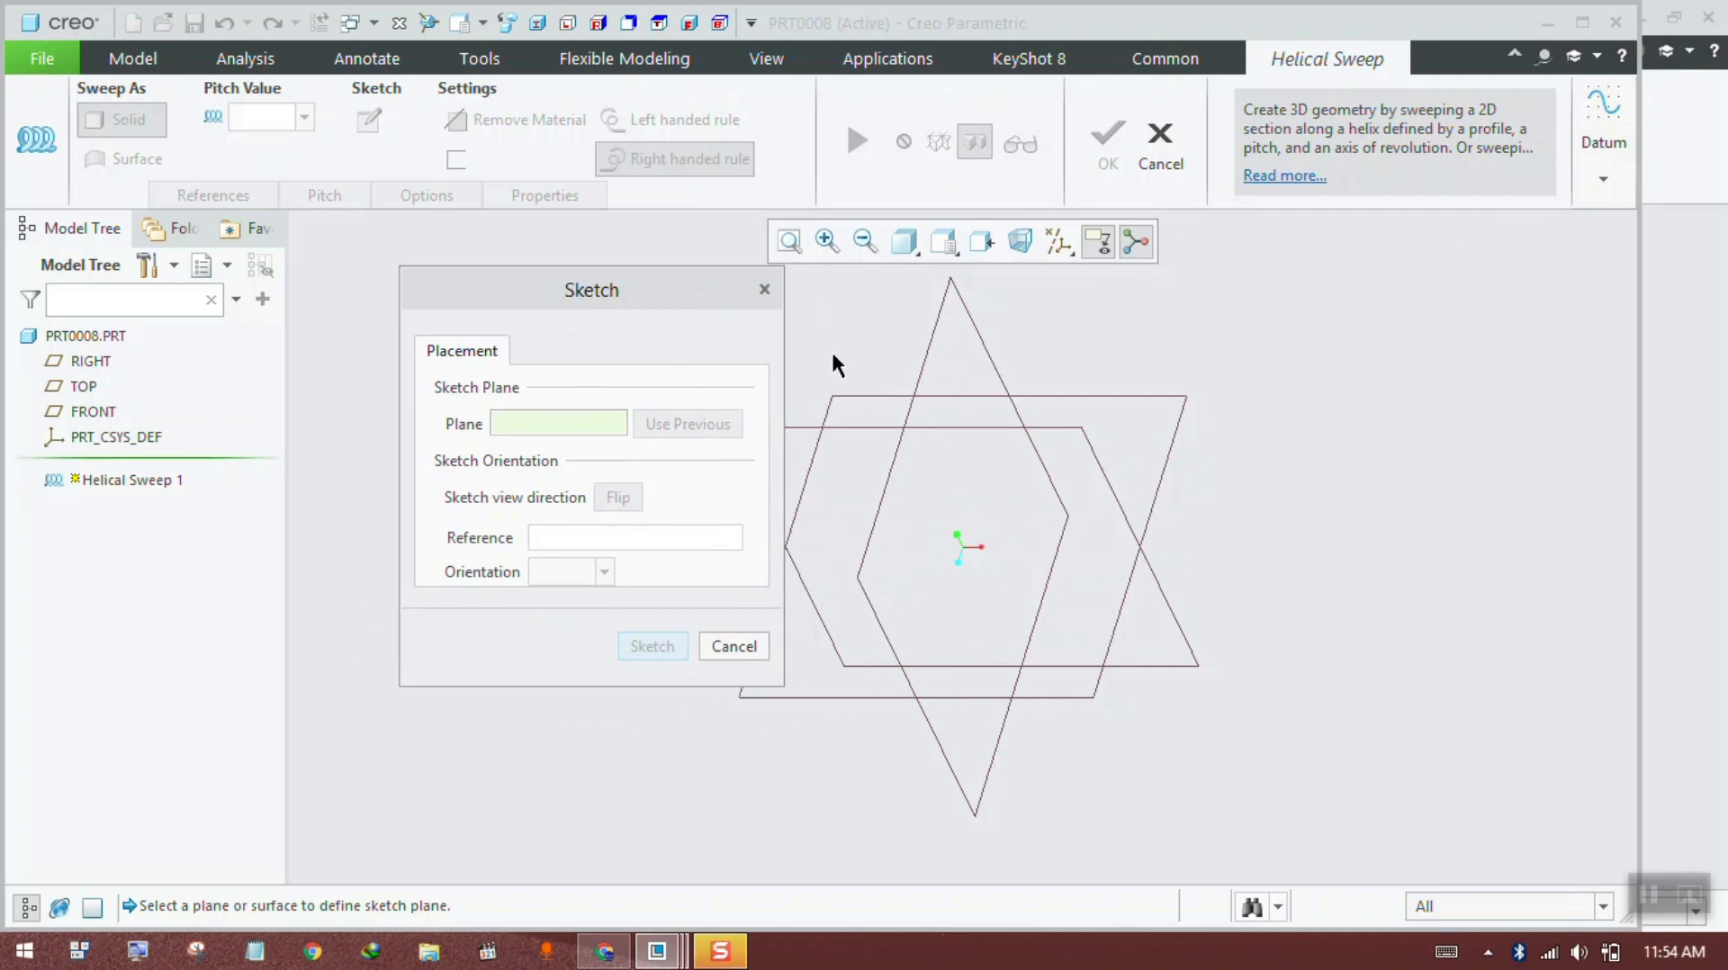
# Step: Start the helix profile sketch on the FRONT plane with RIGHT as reference and place a vertical centerline through the origin
pyautogui.click(1086, 434)
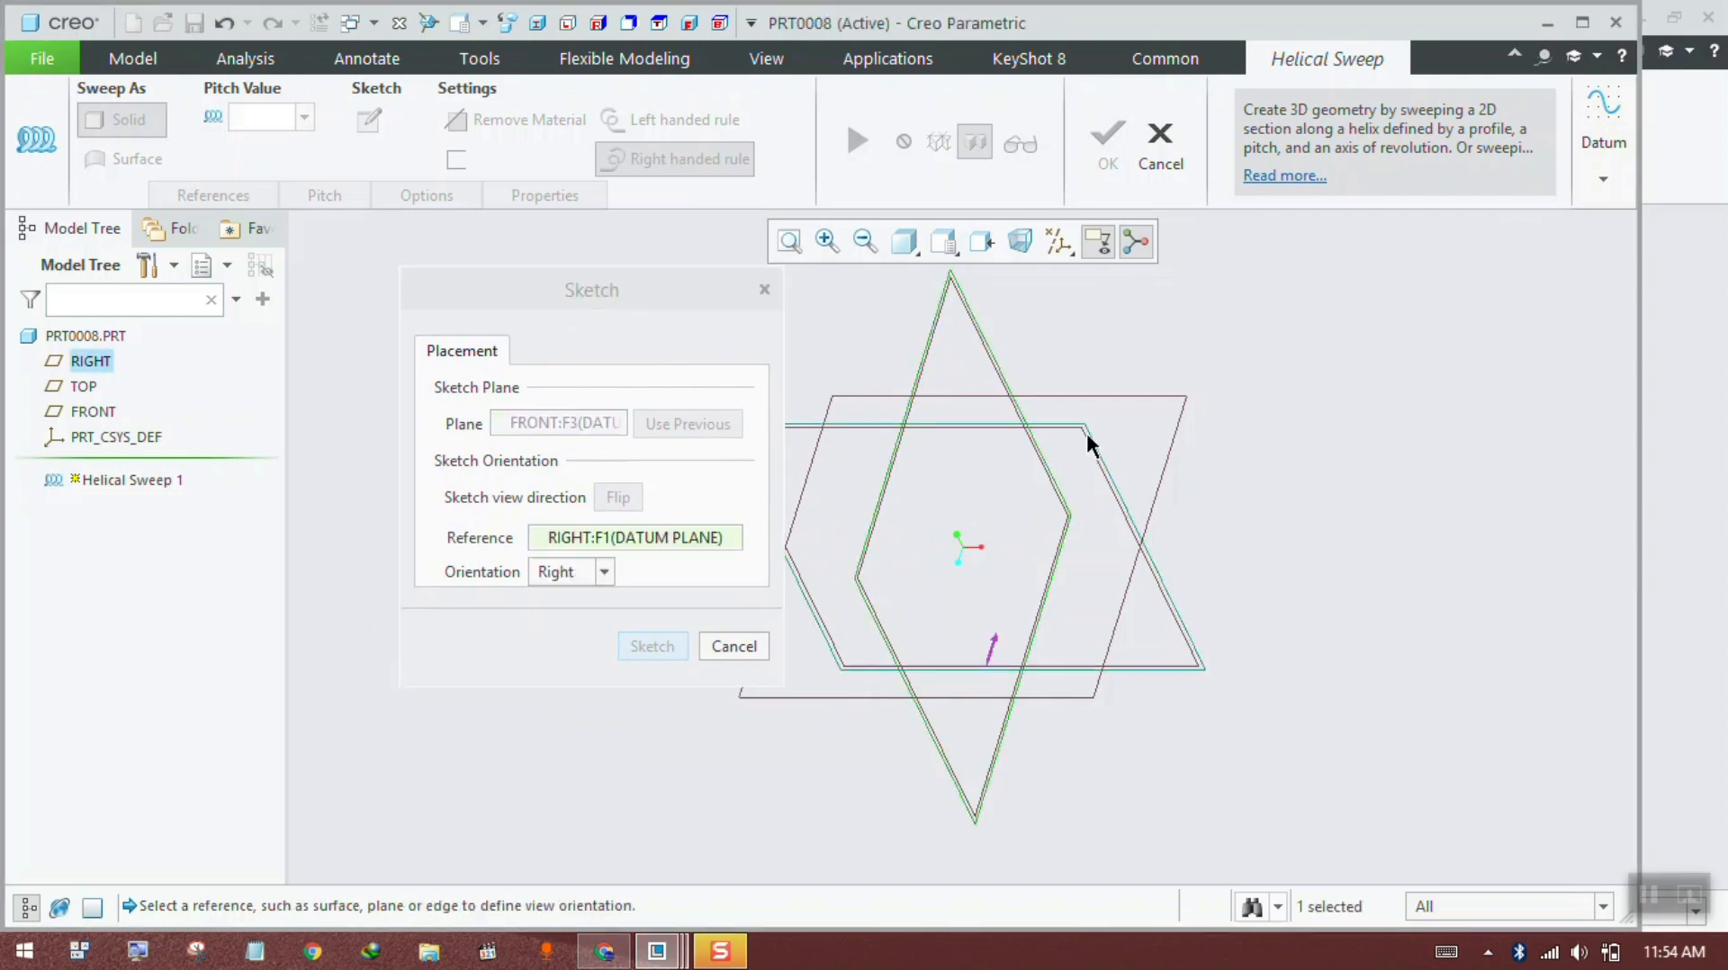
pyautogui.click(652, 648)
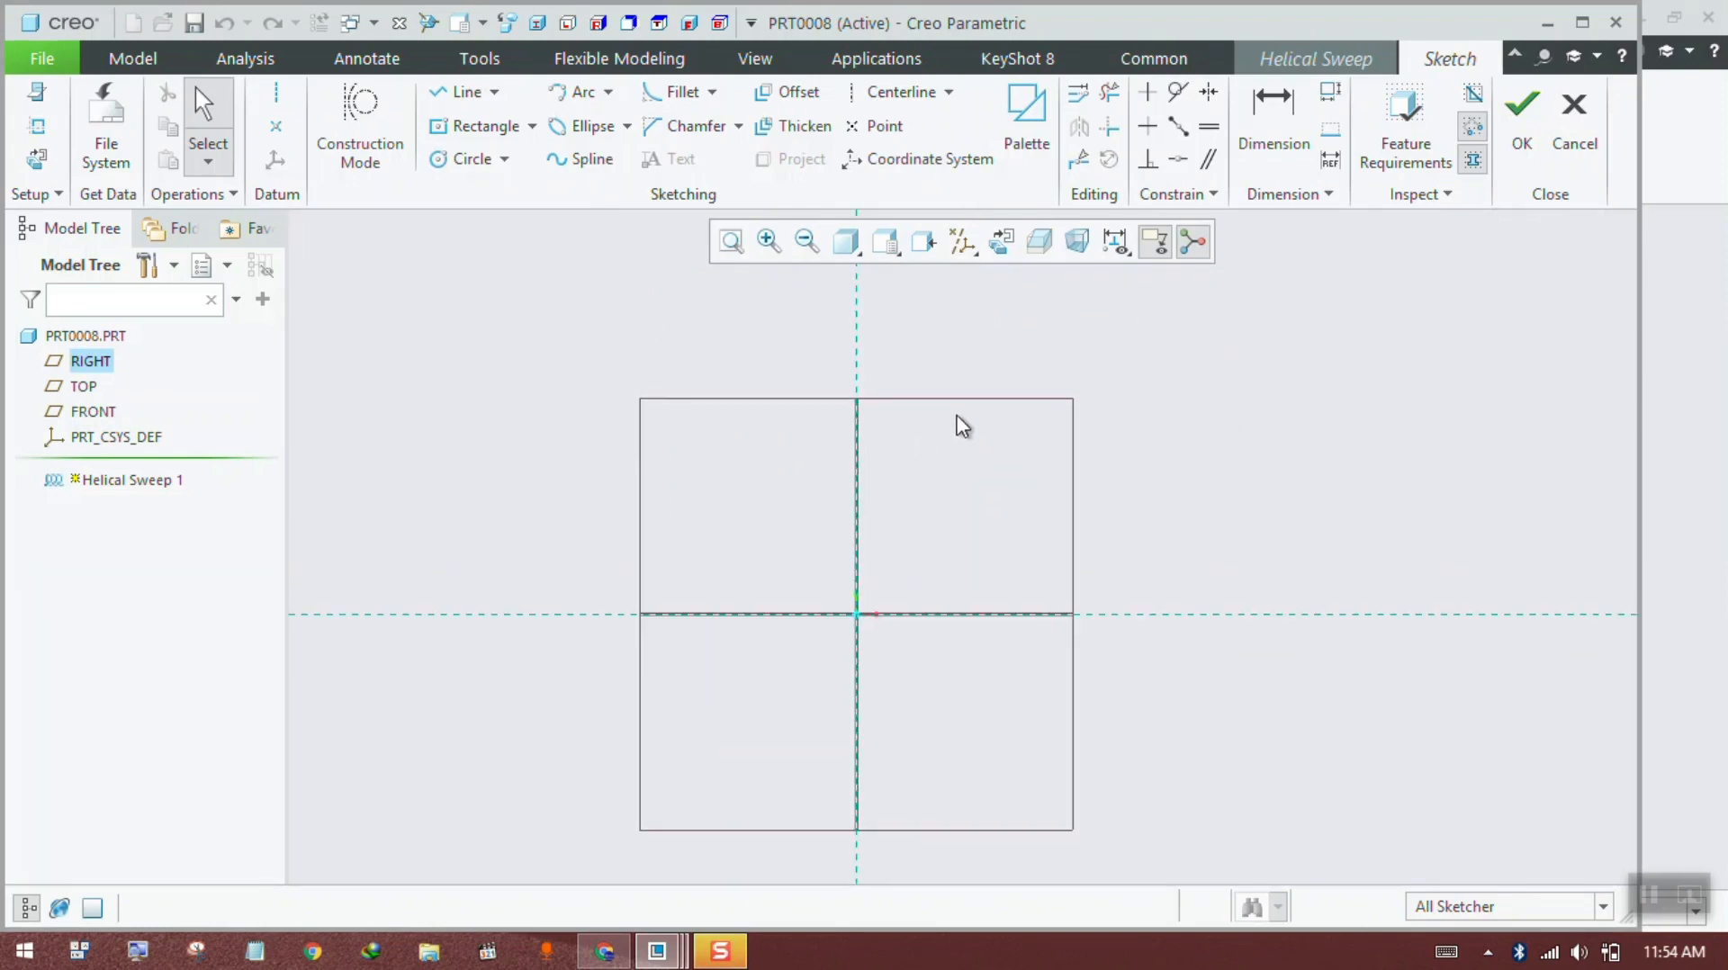
pyautogui.click(278, 94)
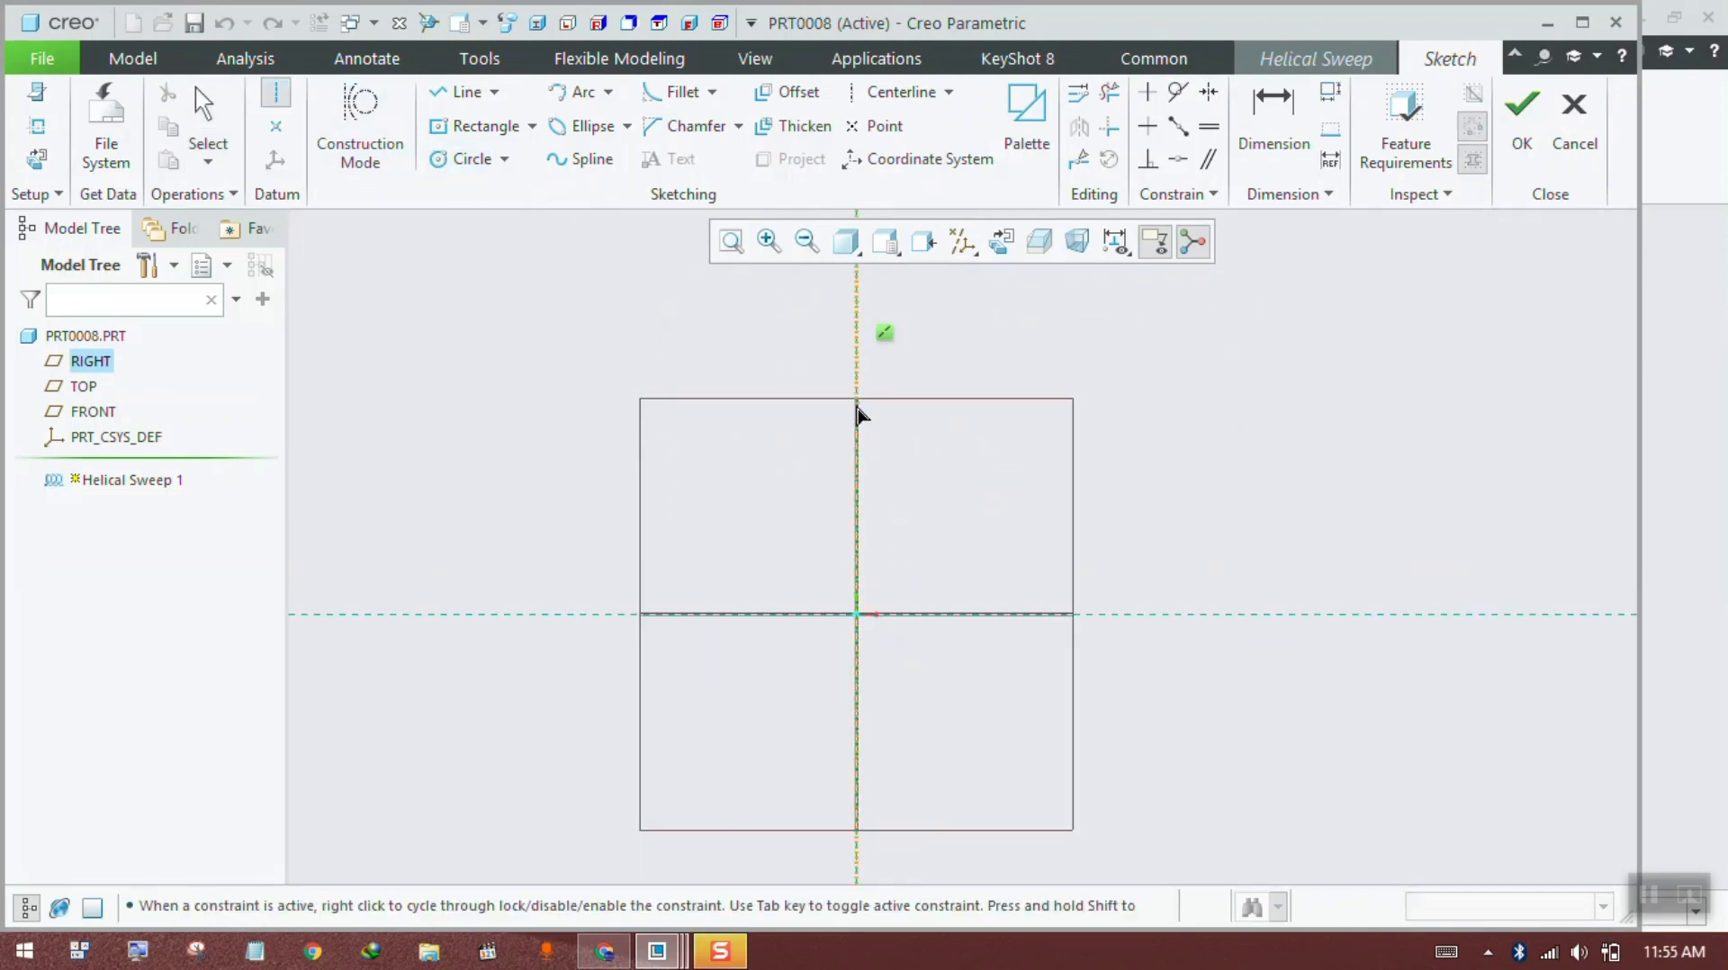
pyautogui.click(856, 535)
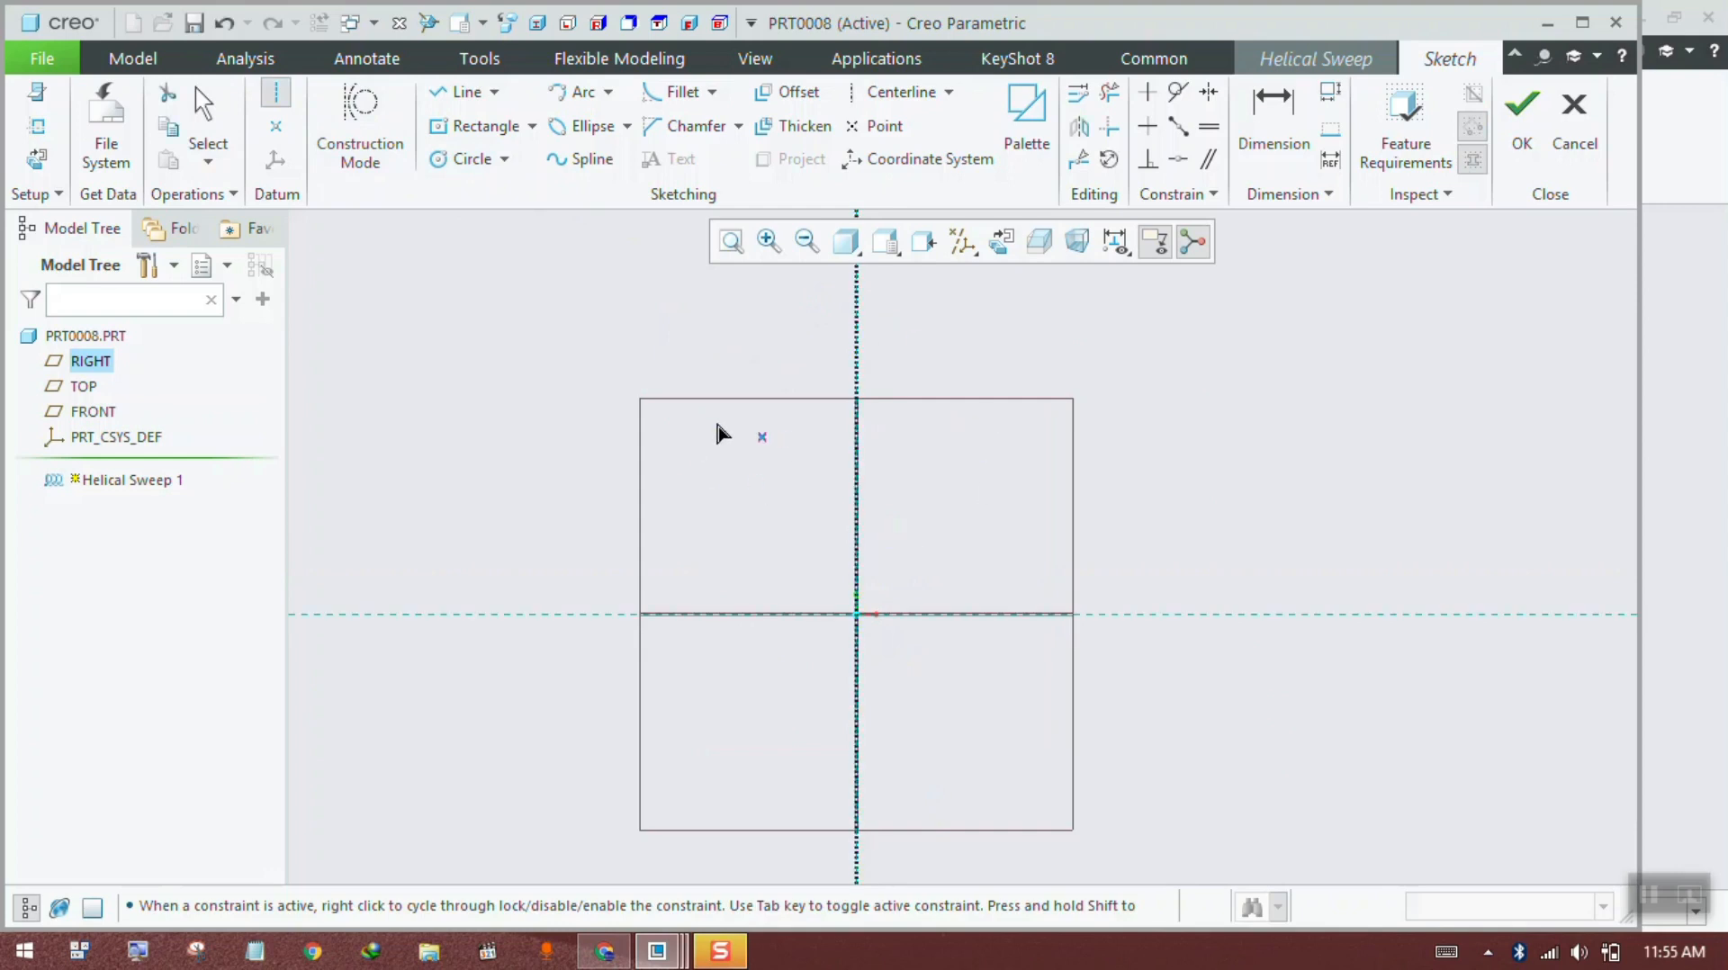
pyautogui.middleClick(723, 436)
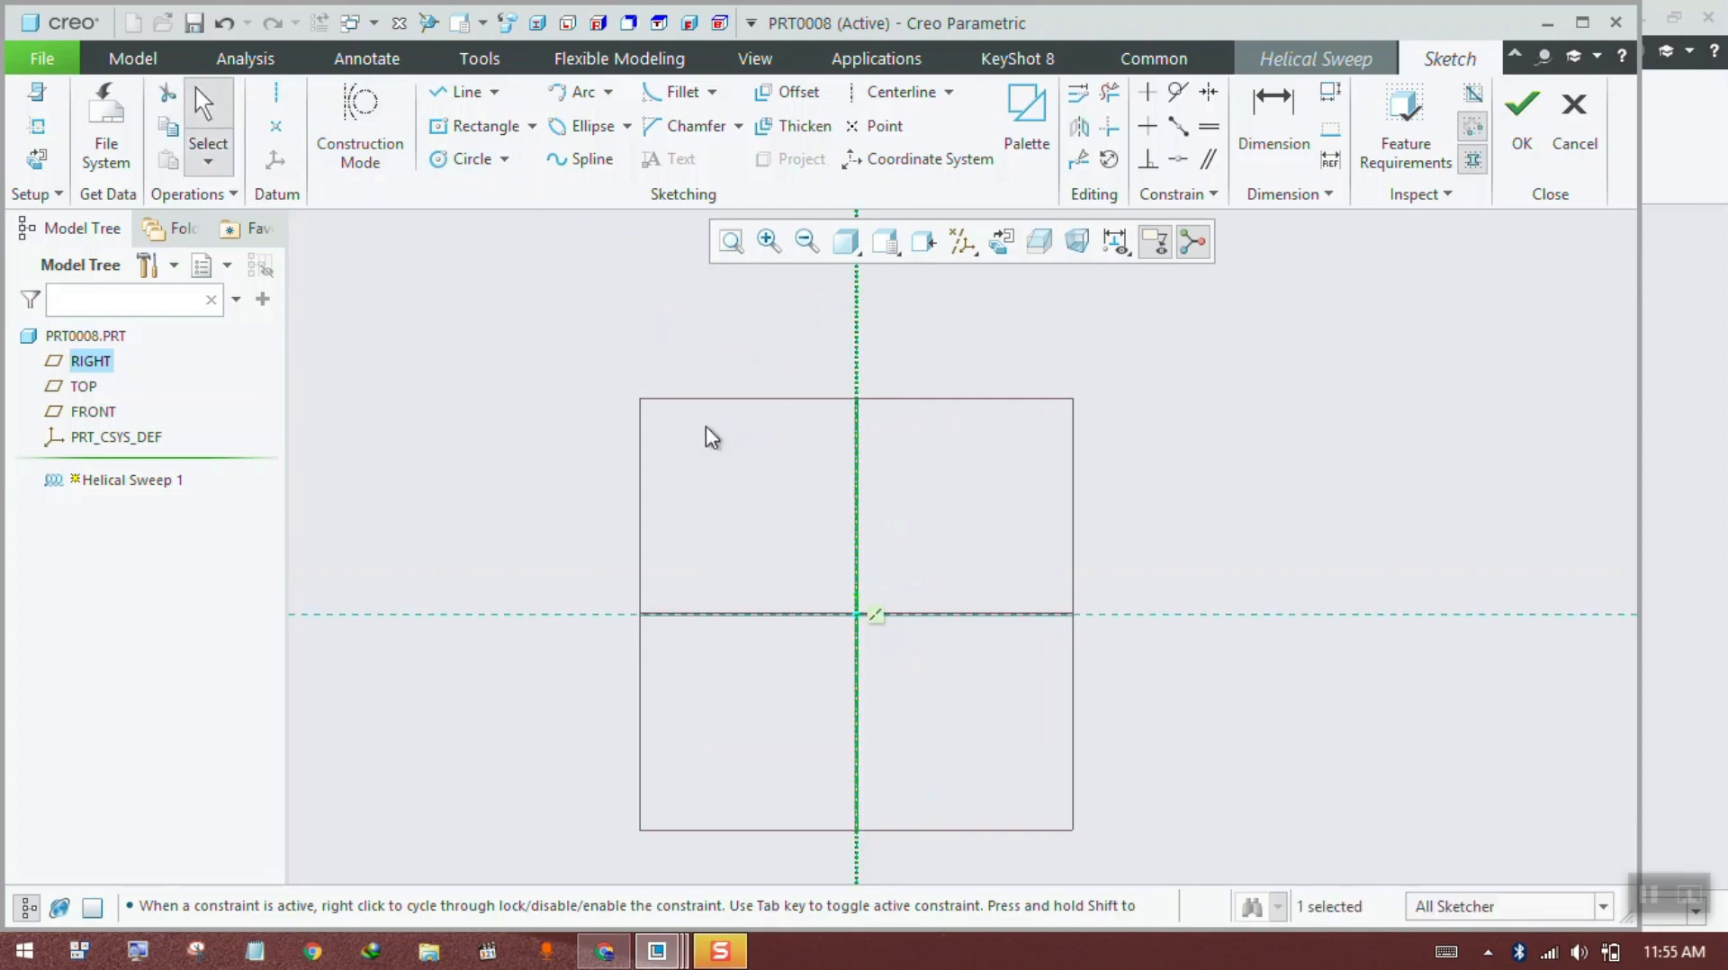
# Step: Sketch a vertical profile line about 350 long, rising from the horizontal reference to the right of the centerline
pyautogui.click(459, 99)
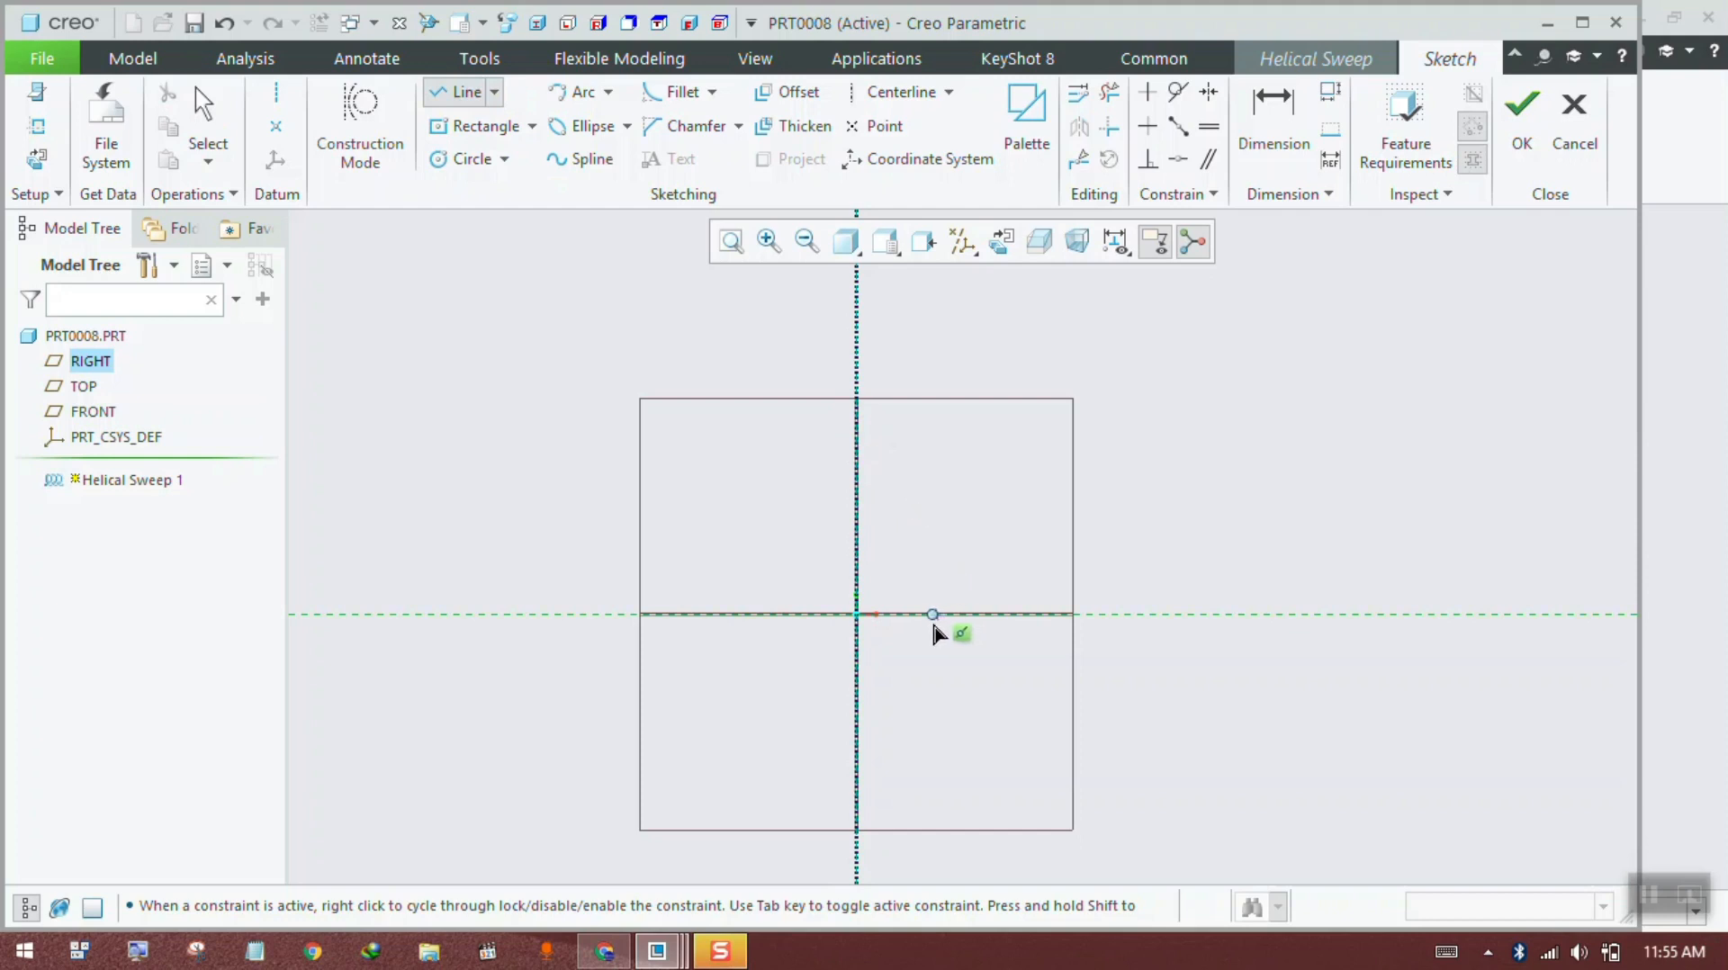
pyautogui.click(931, 615)
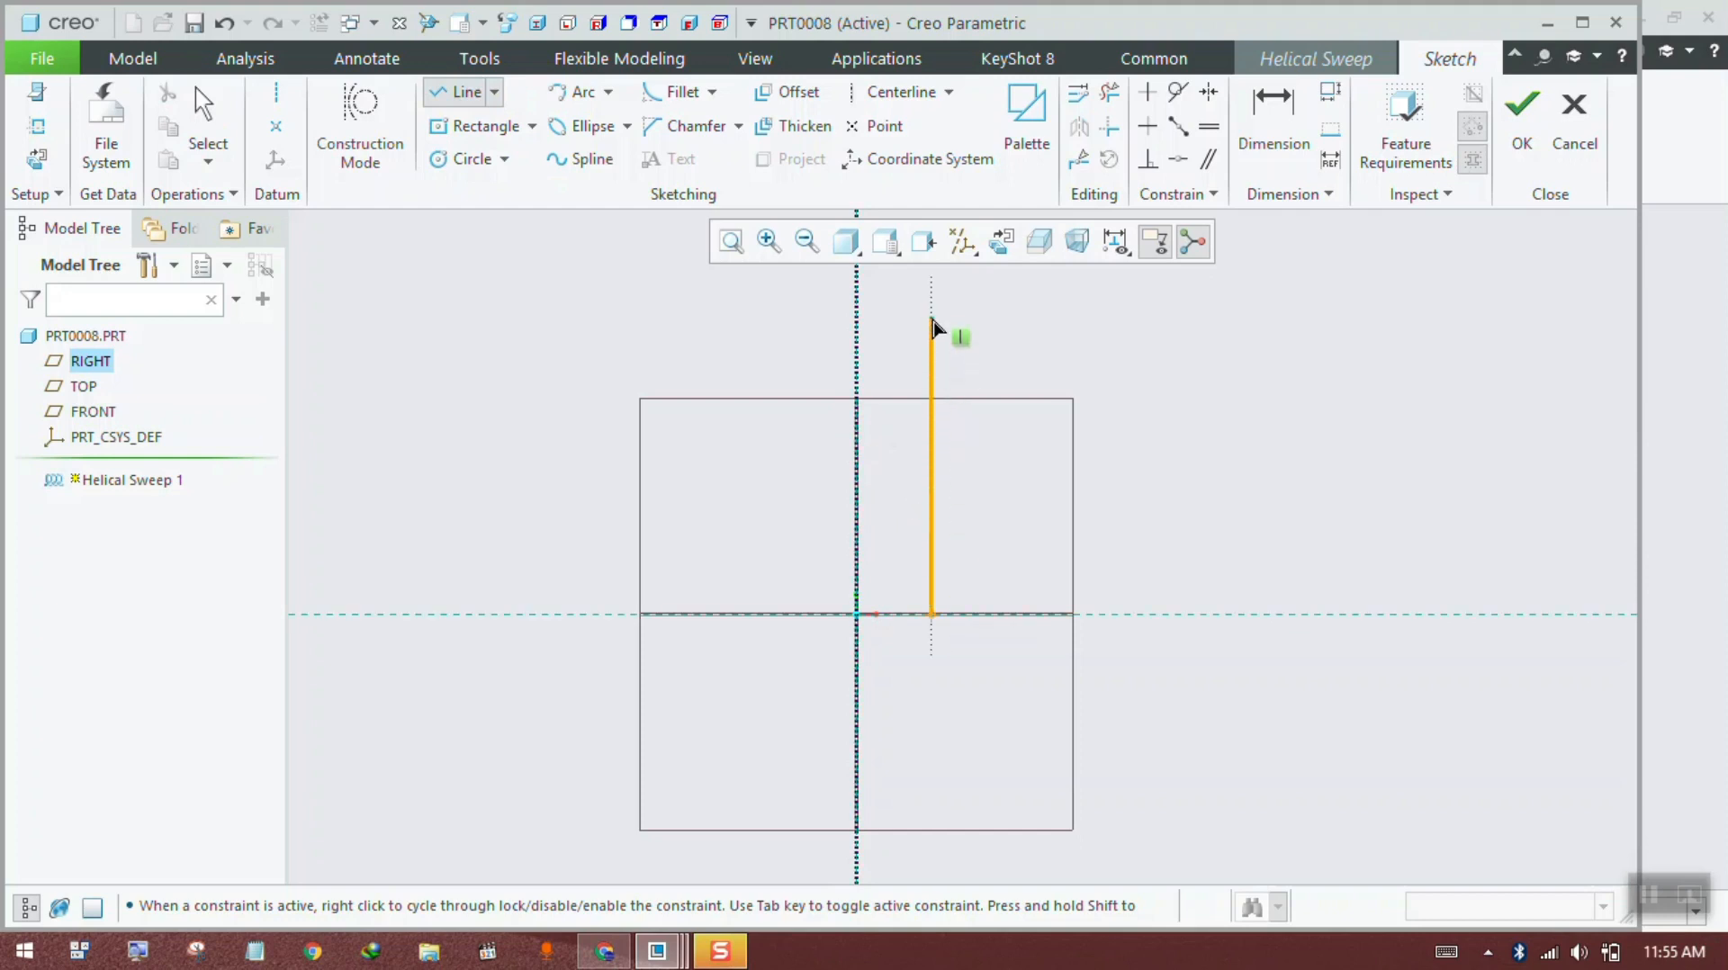
pyautogui.click(932, 318)
pyautogui.middleClick(965, 341)
pyautogui.middleClick(967, 337)
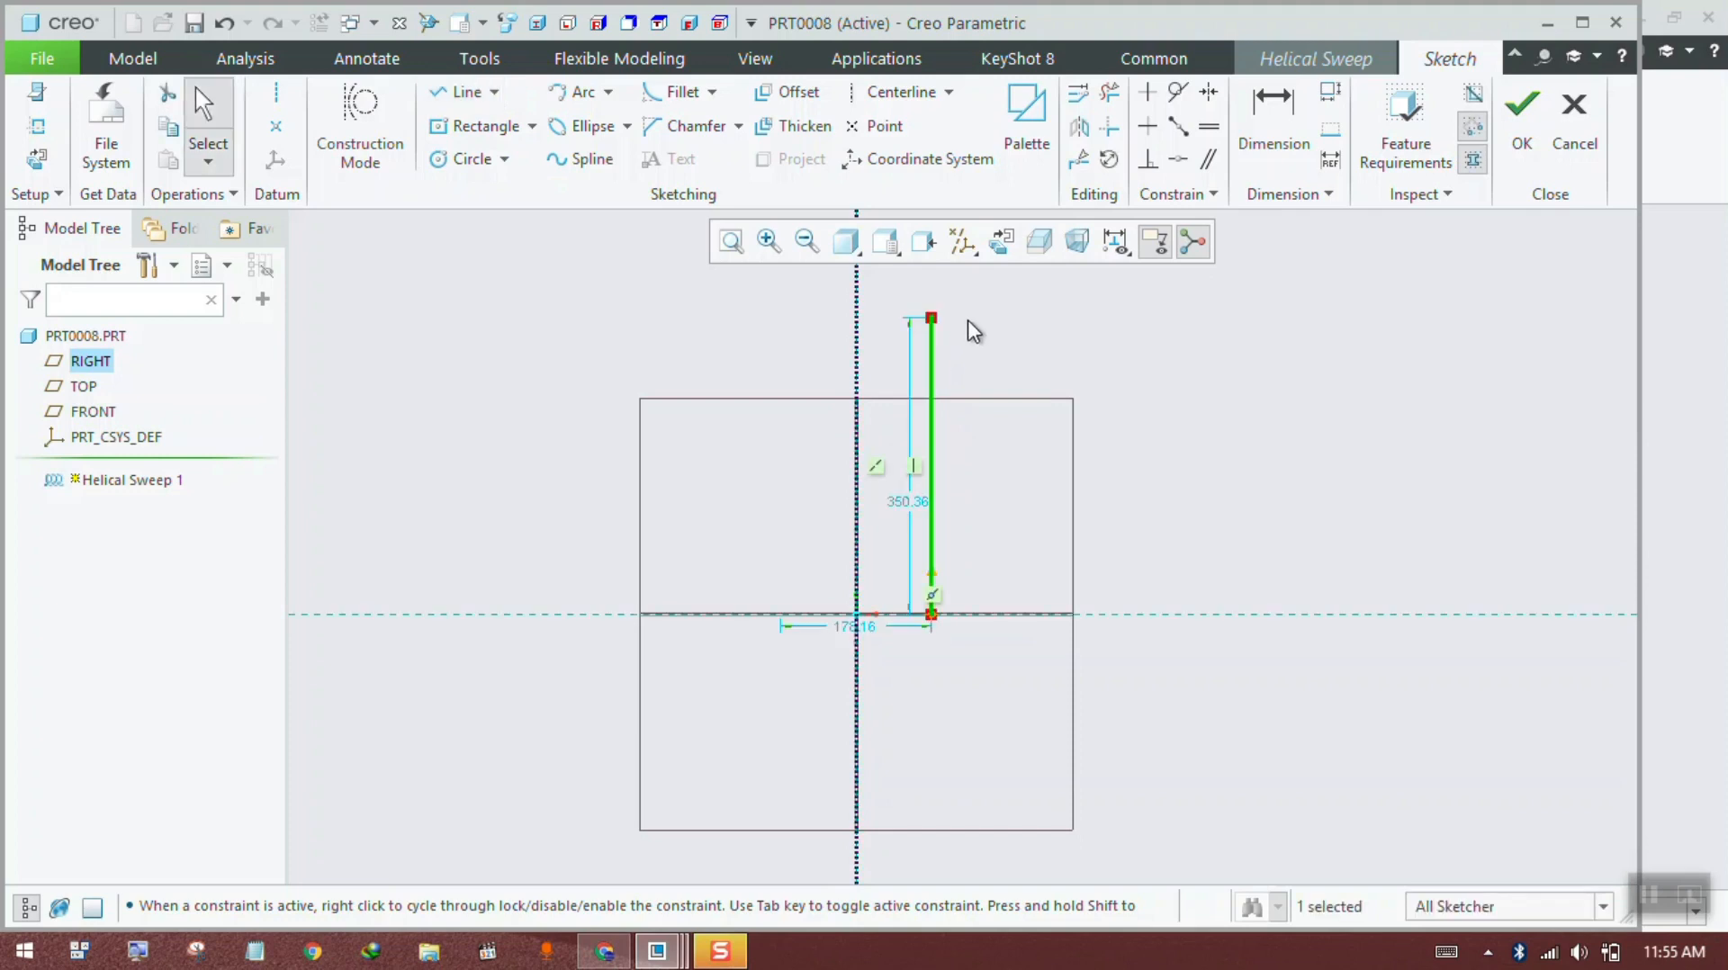
# Step: Set the profile line's length to 400 and its diameter about the centerline to 200, and accept the profile sketch
pyautogui.doubleClick(905, 504)
pyautogui.write('400')
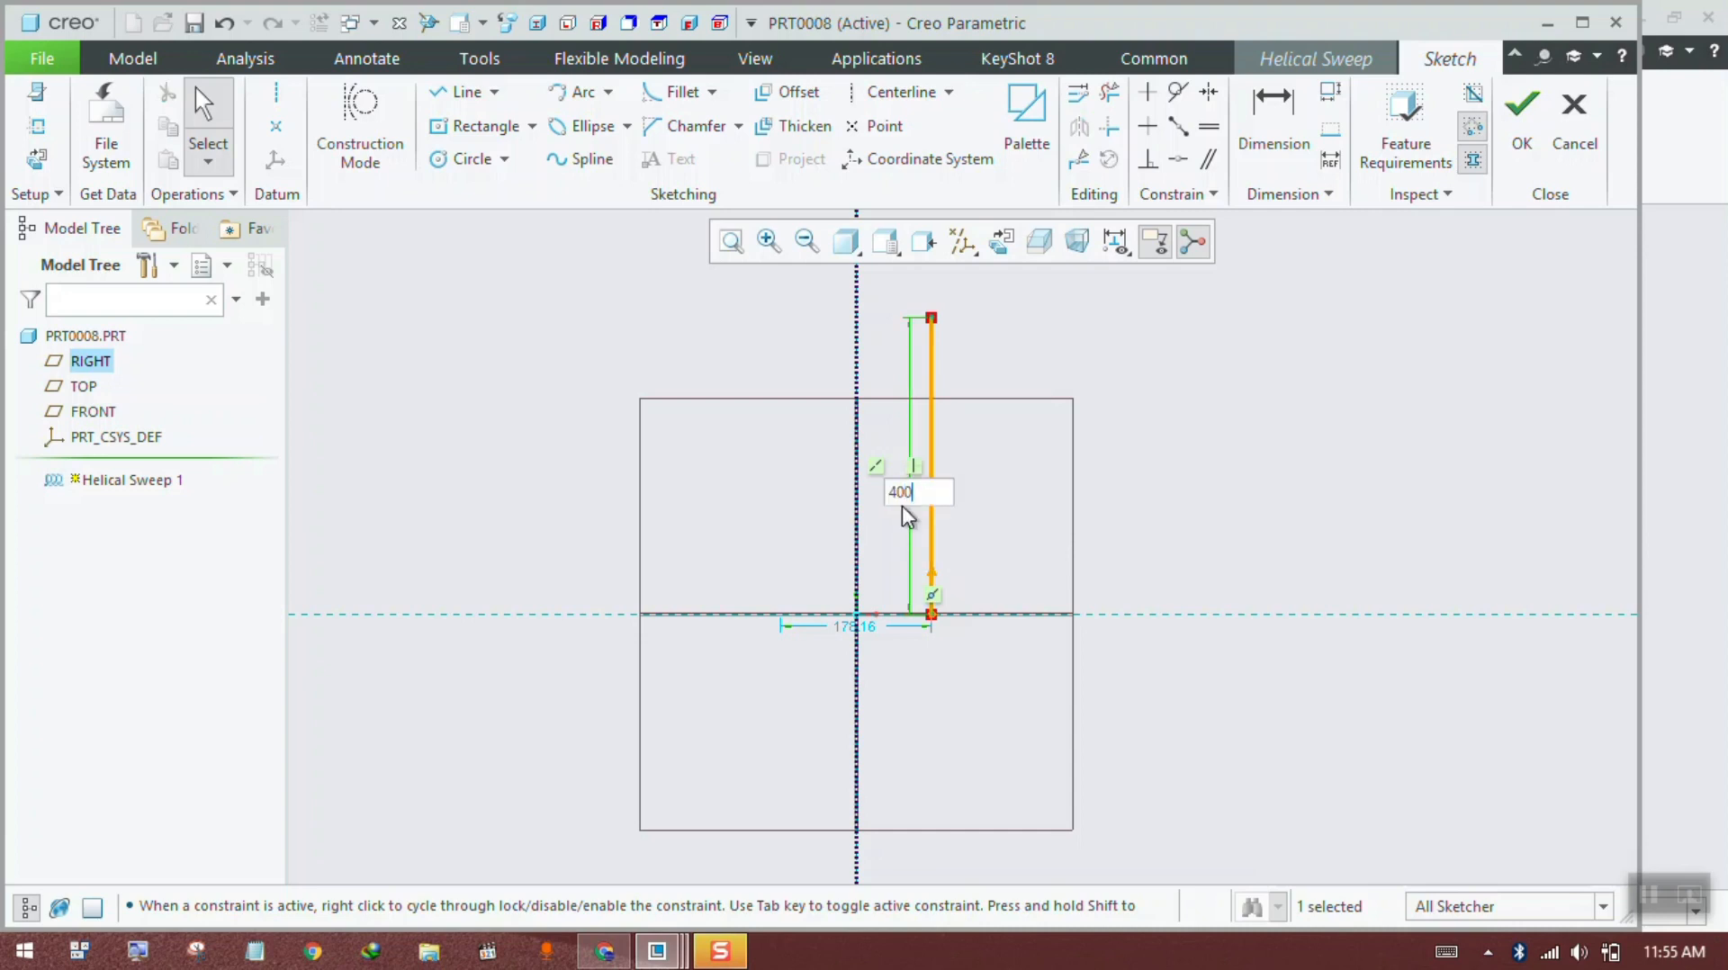
pyautogui.press('Return')
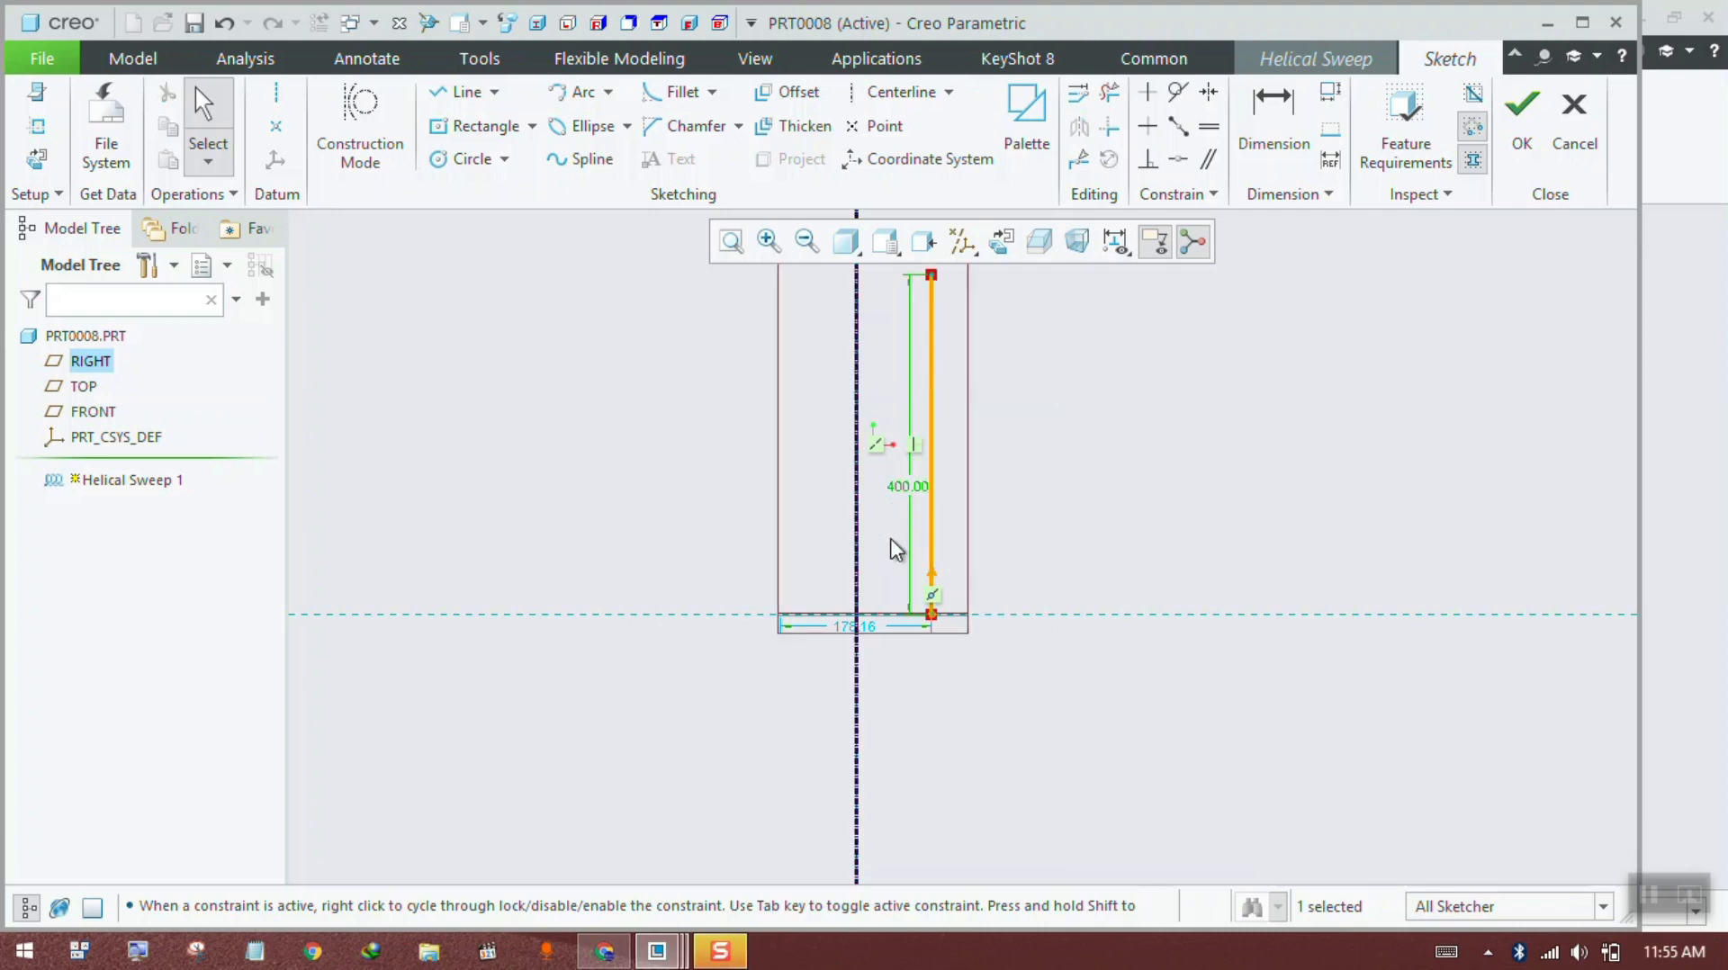
pyautogui.doubleClick(871, 626)
pyautogui.write('200')
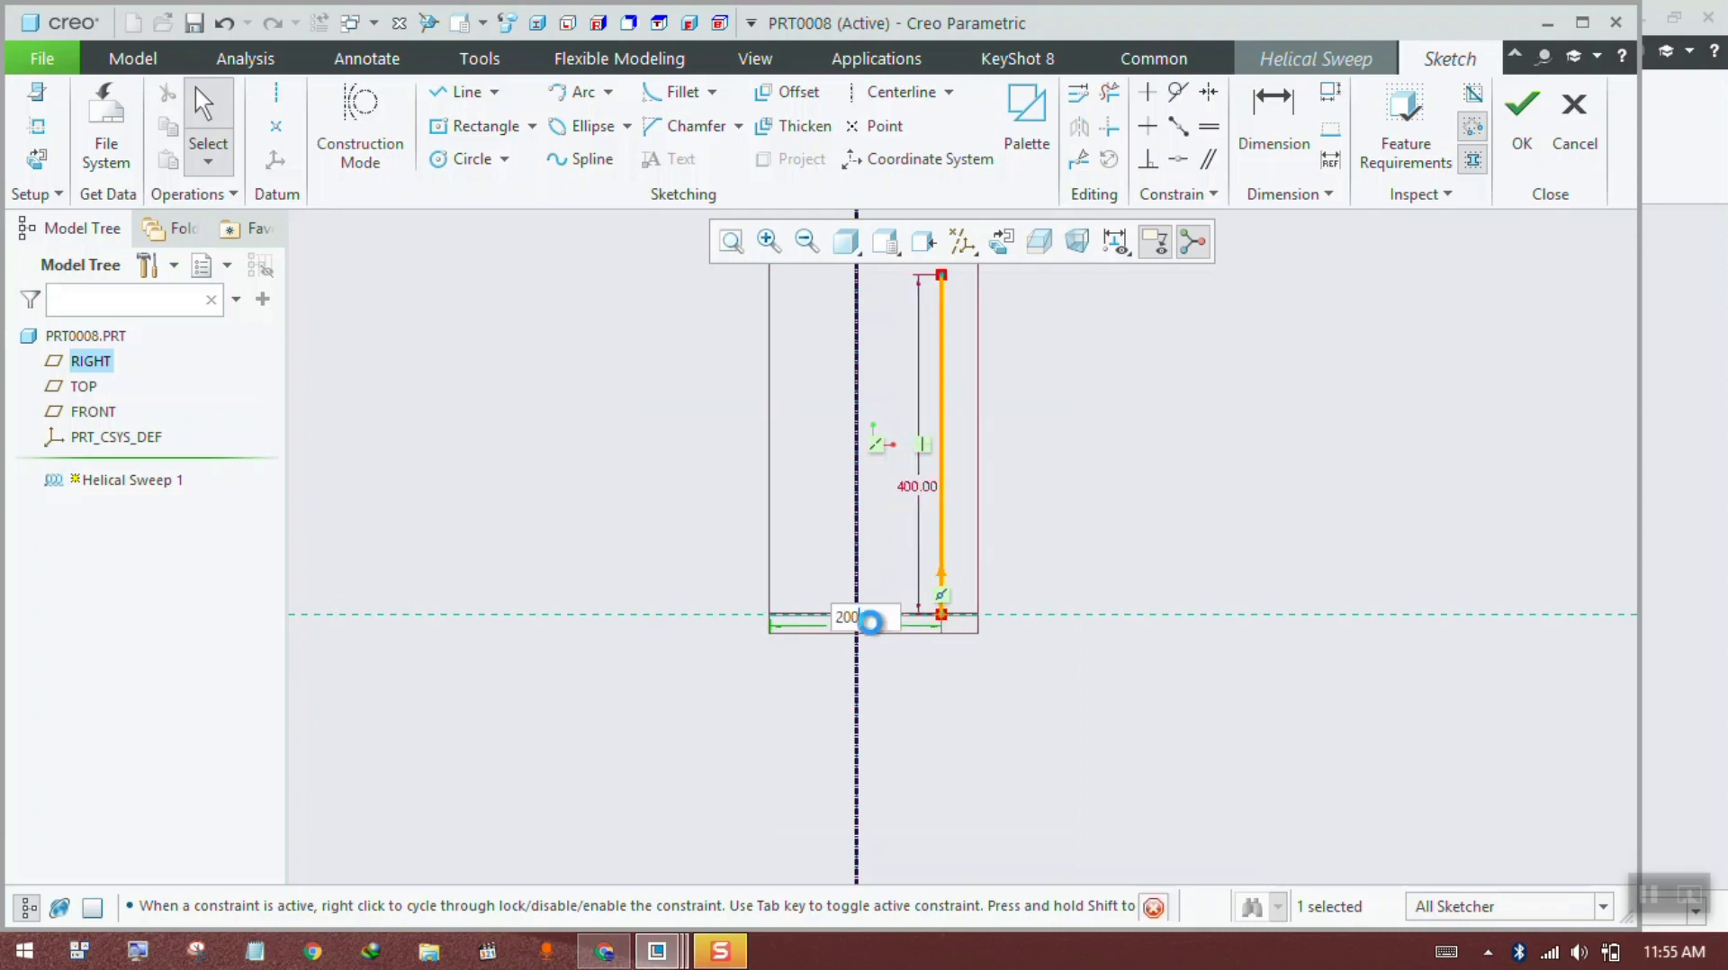
pyautogui.press('Return')
pyautogui.click(1522, 135)
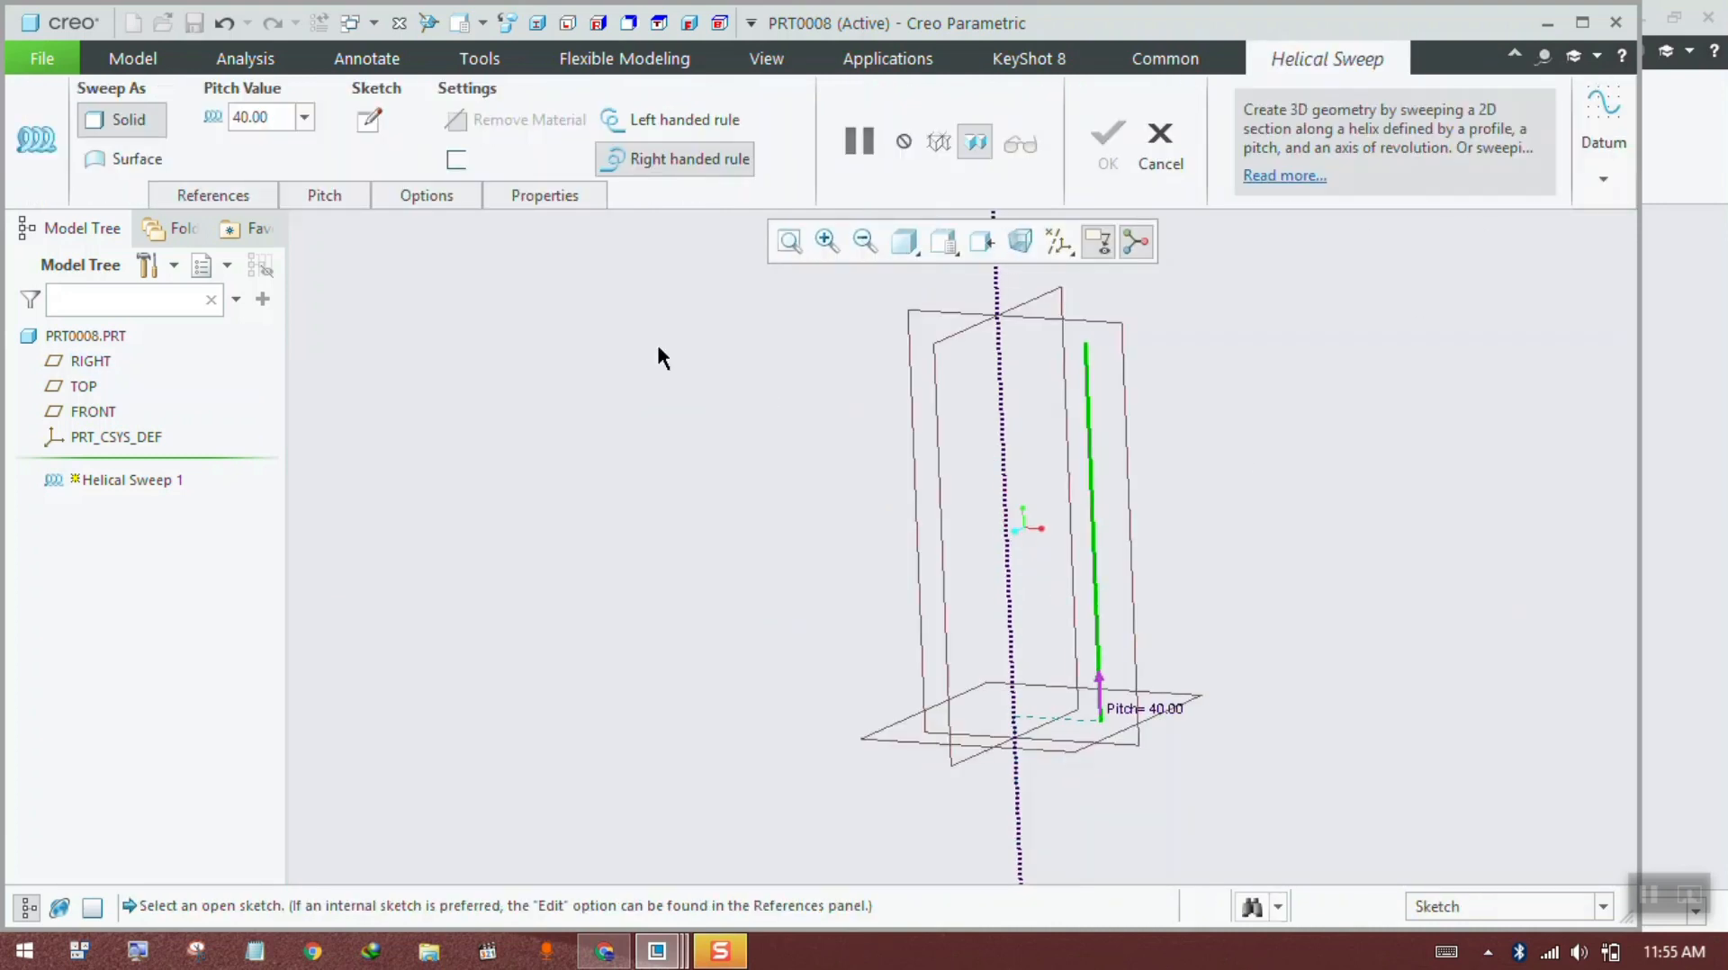
# Step: Open the sweep section sketch and draw a circle about 41 in diameter centered on the profile's start point
pyautogui.click(263, 191)
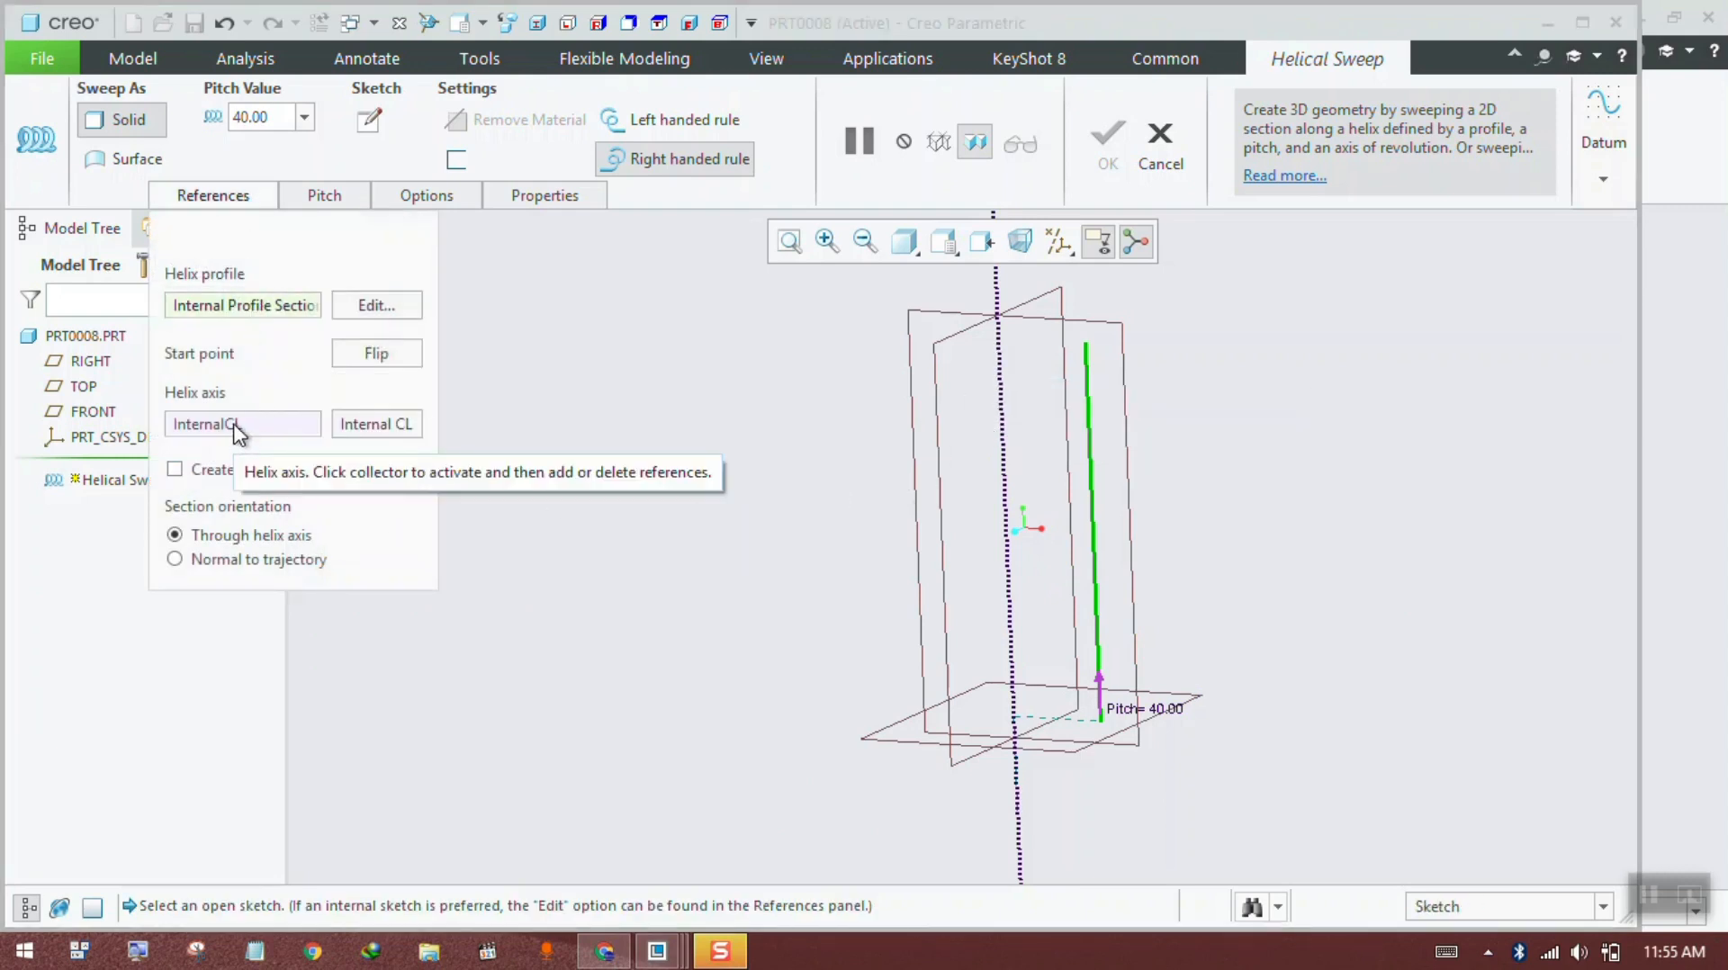
pyautogui.click(368, 119)
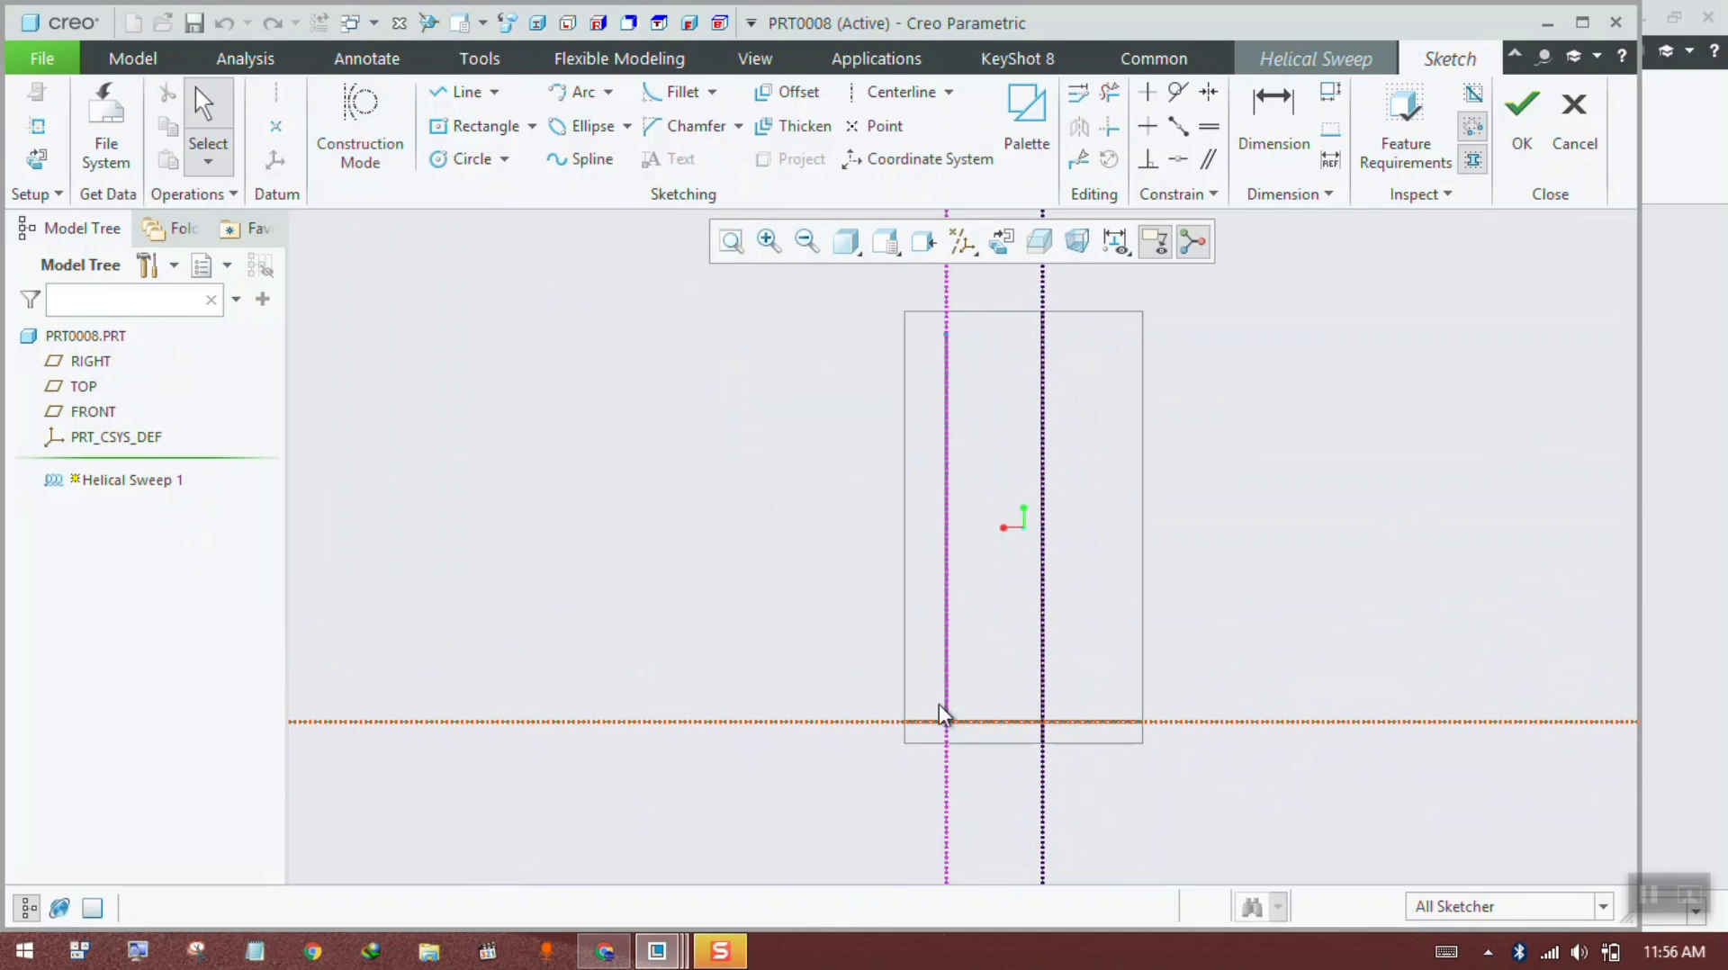
pyautogui.click(489, 162)
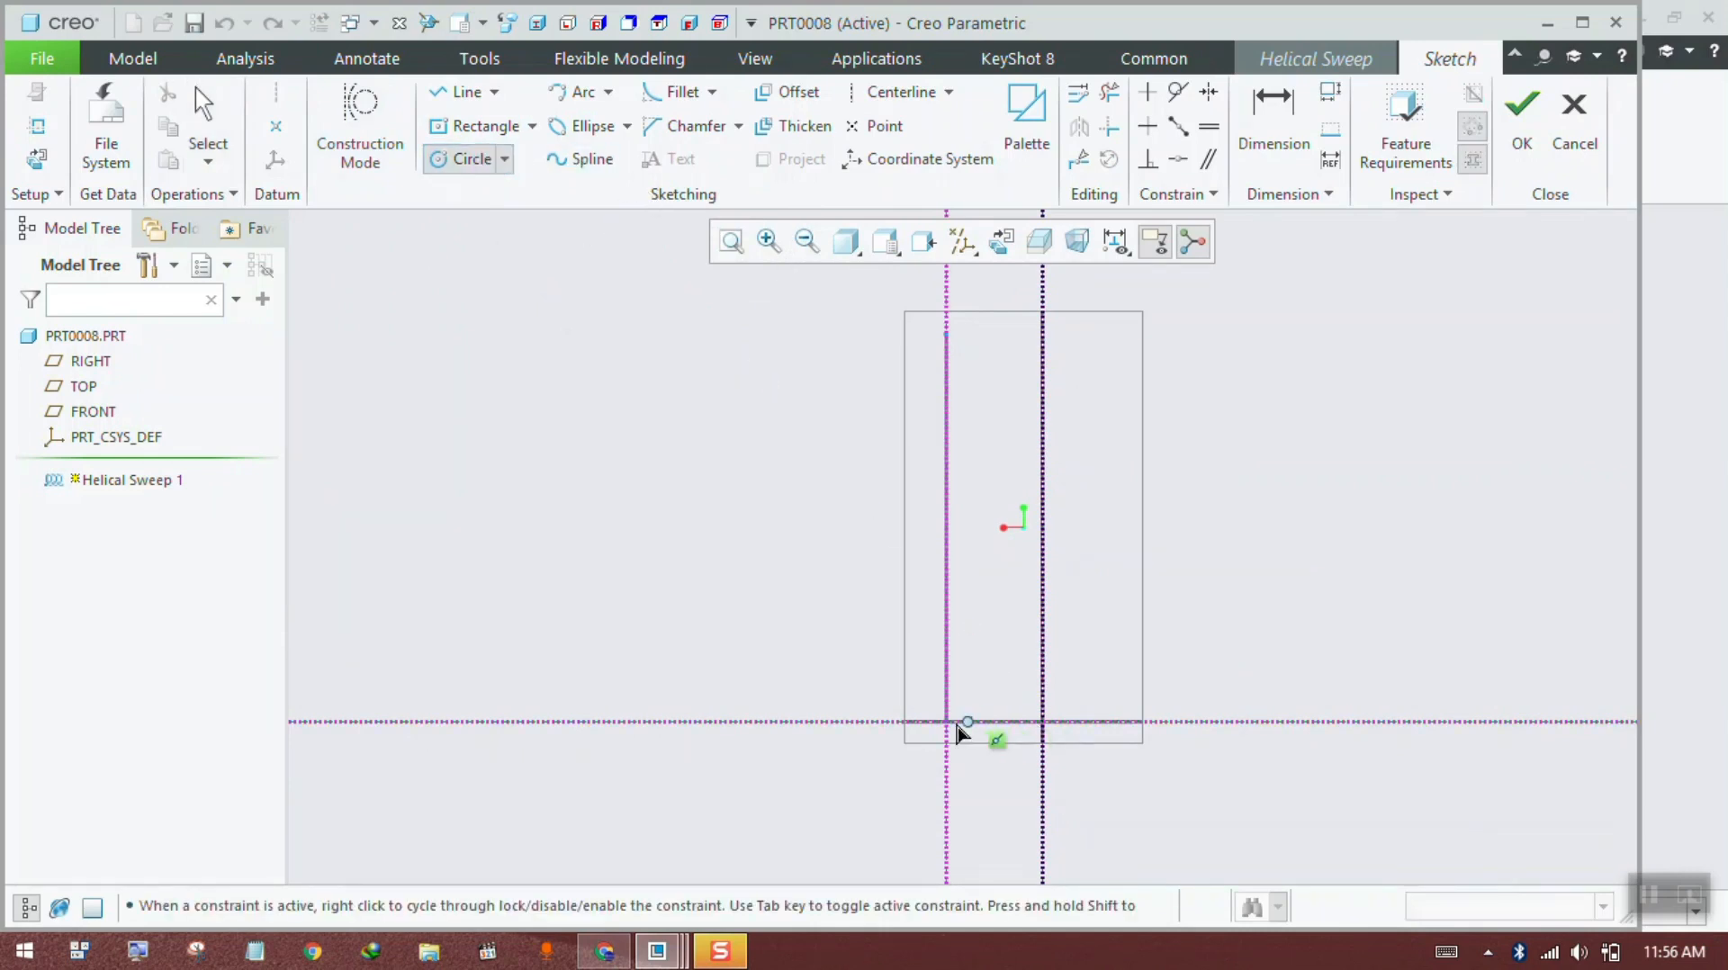
pyautogui.click(949, 723)
pyautogui.click(965, 720)
pyautogui.middleClick(1003, 711)
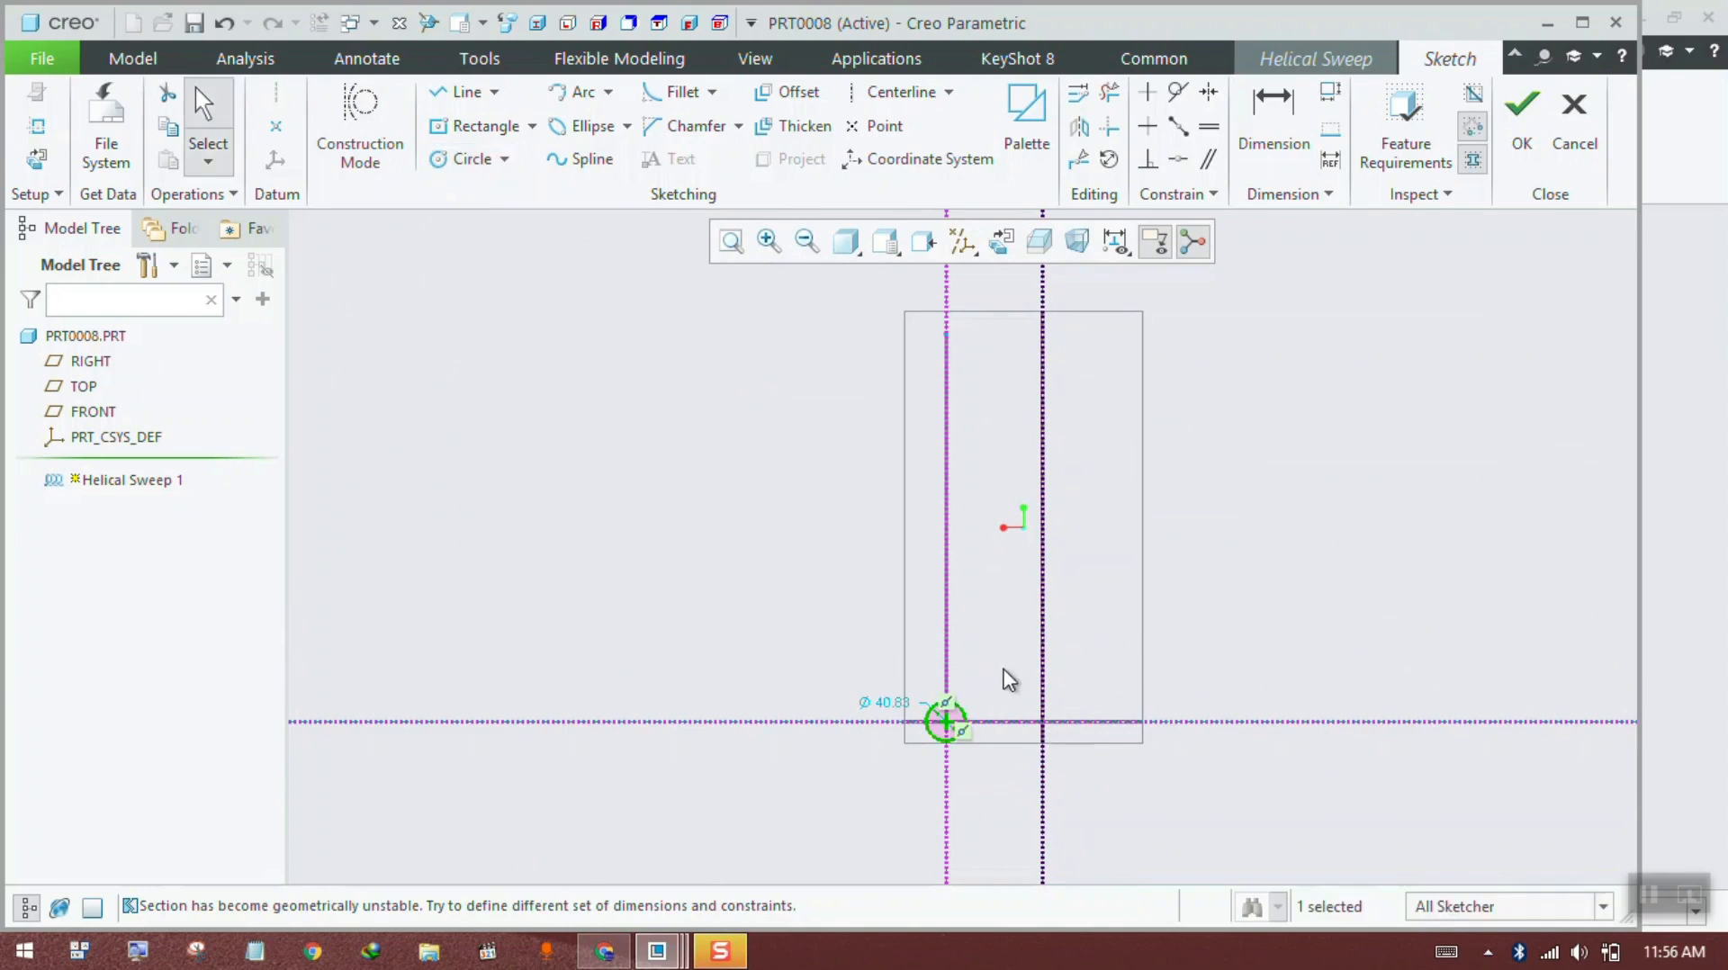
# Step: Set the section circle's diameter to 40 and accept the section to preview the coil
pyautogui.doubleClick(885, 703)
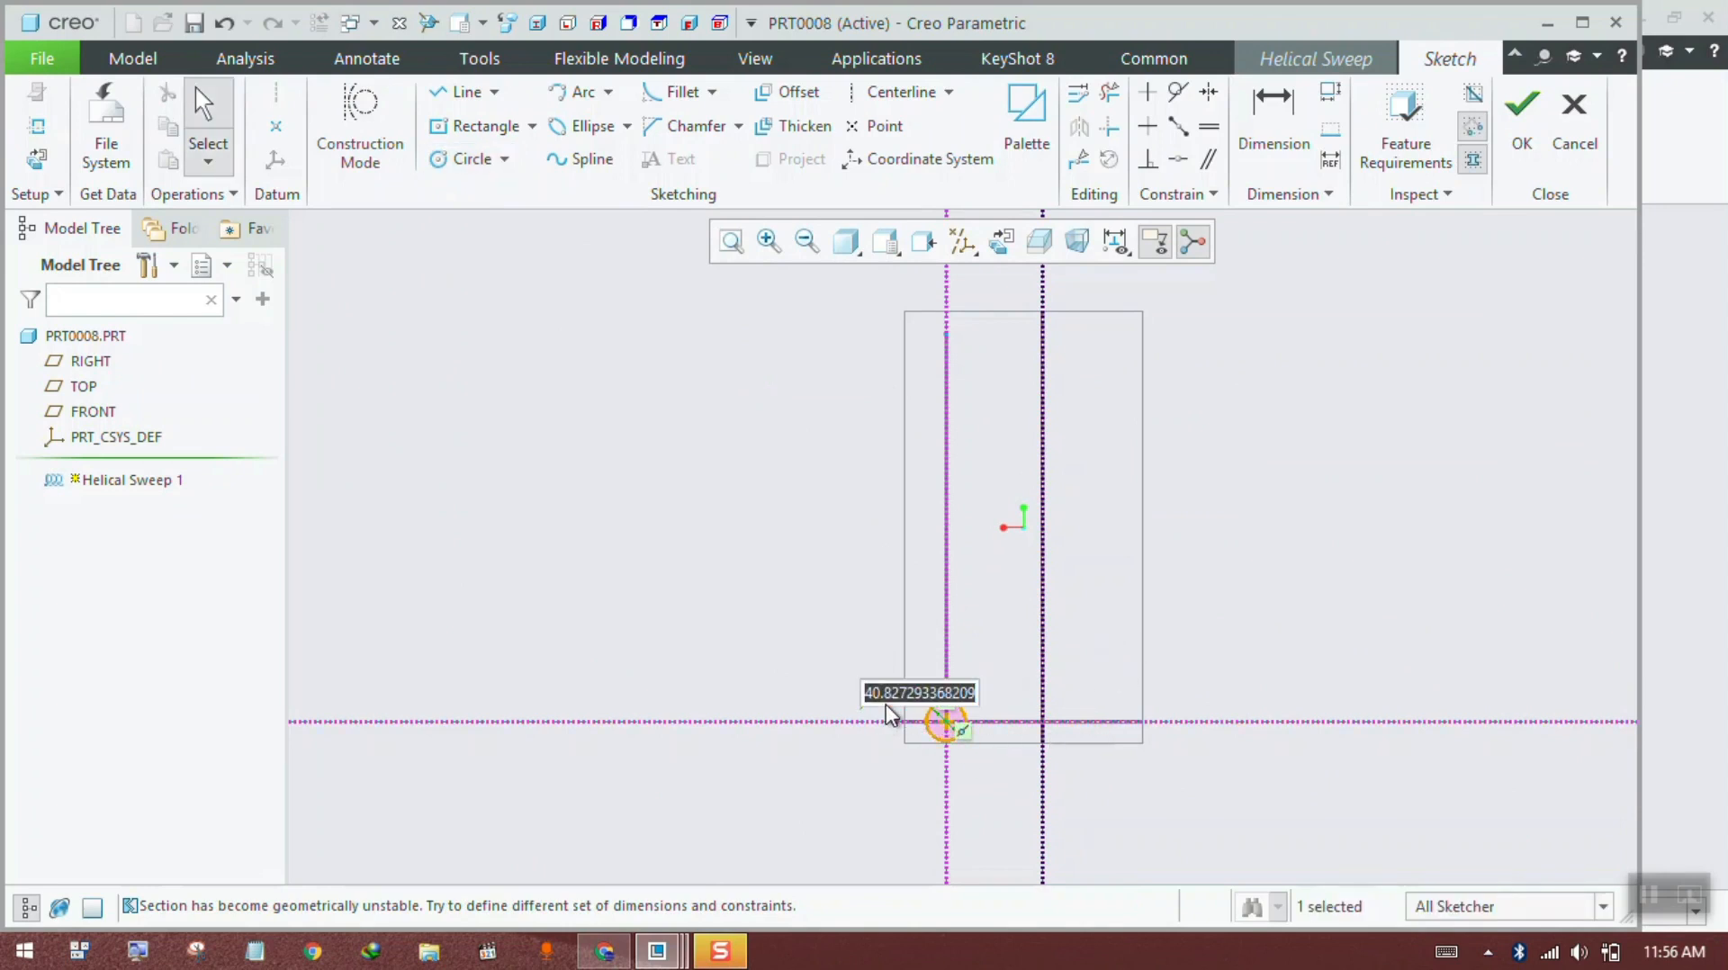
pyautogui.write('4')
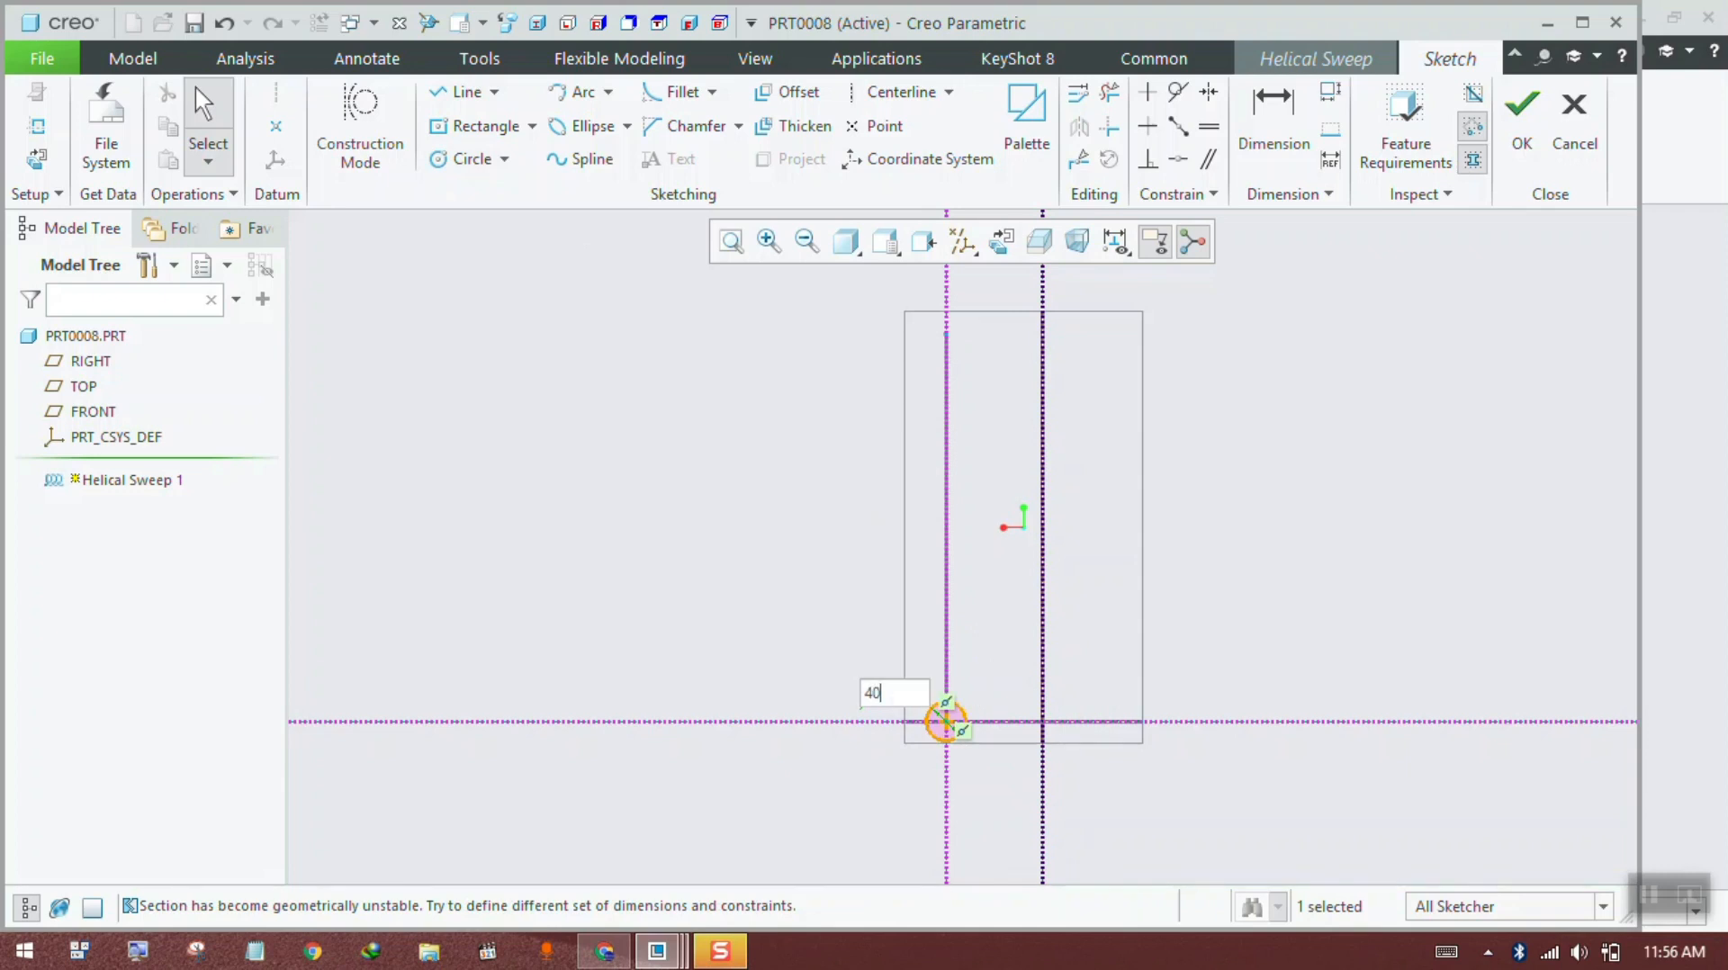
pyautogui.write('0')
pyautogui.press('Return')
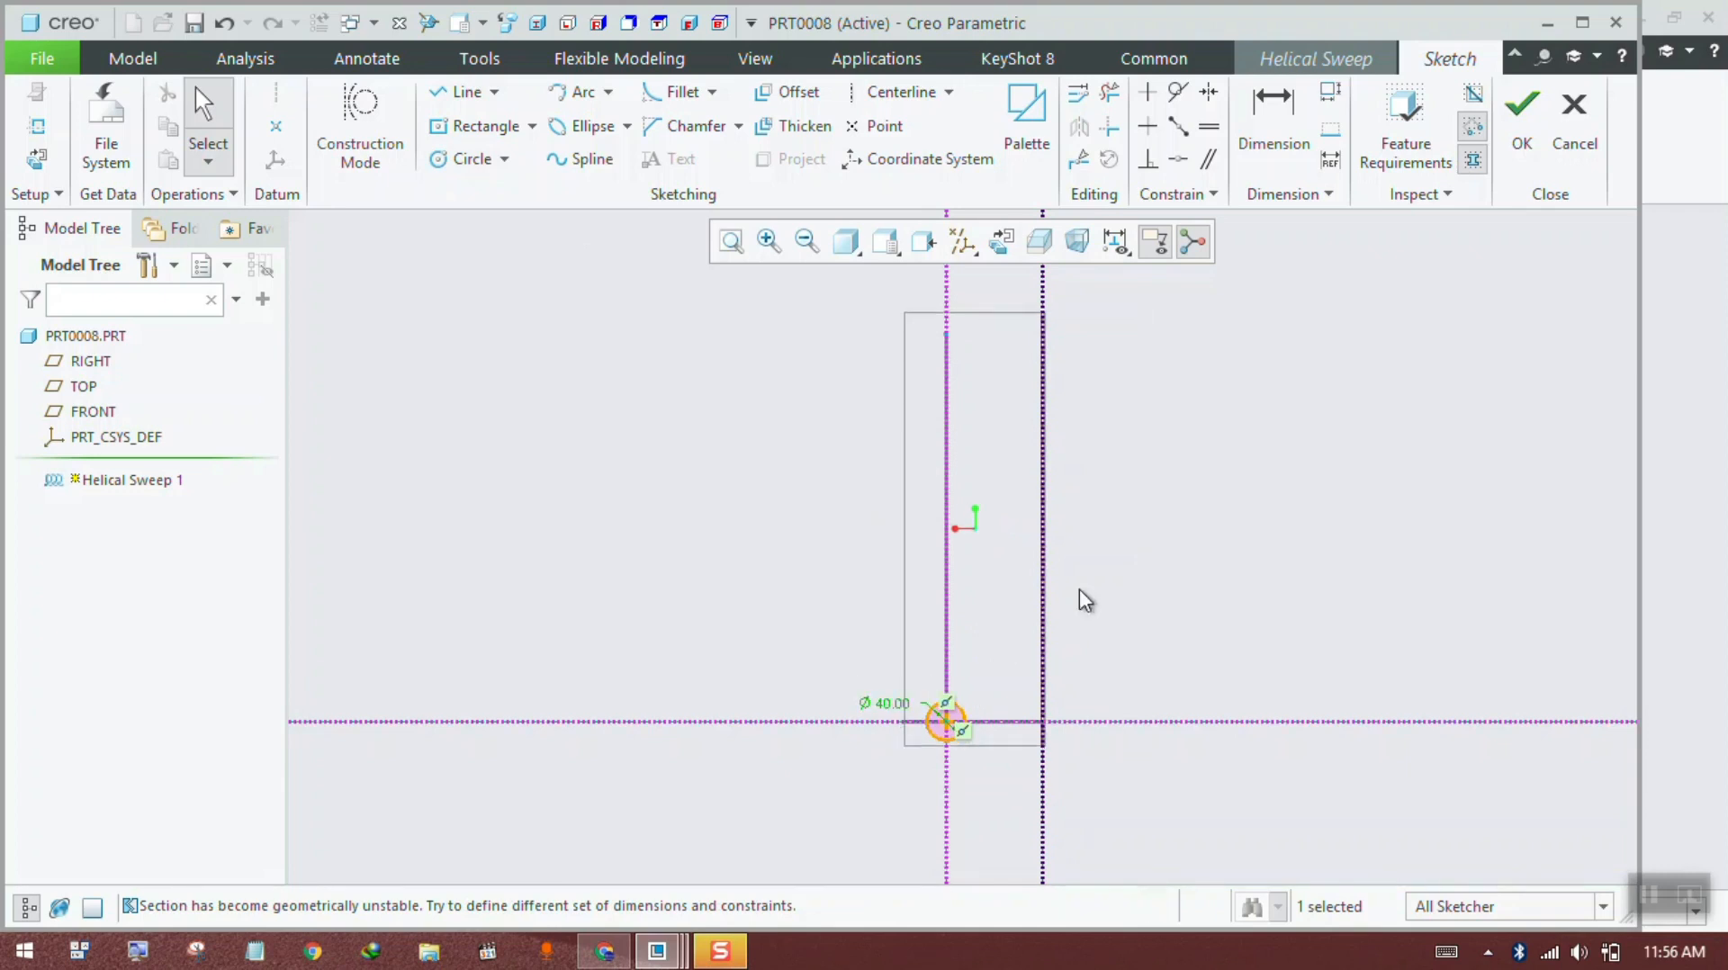
pyautogui.click(1541, 115)
pyautogui.moveTo(1120, 452); pyautogui.dragTo(1186, 490, button='middle')
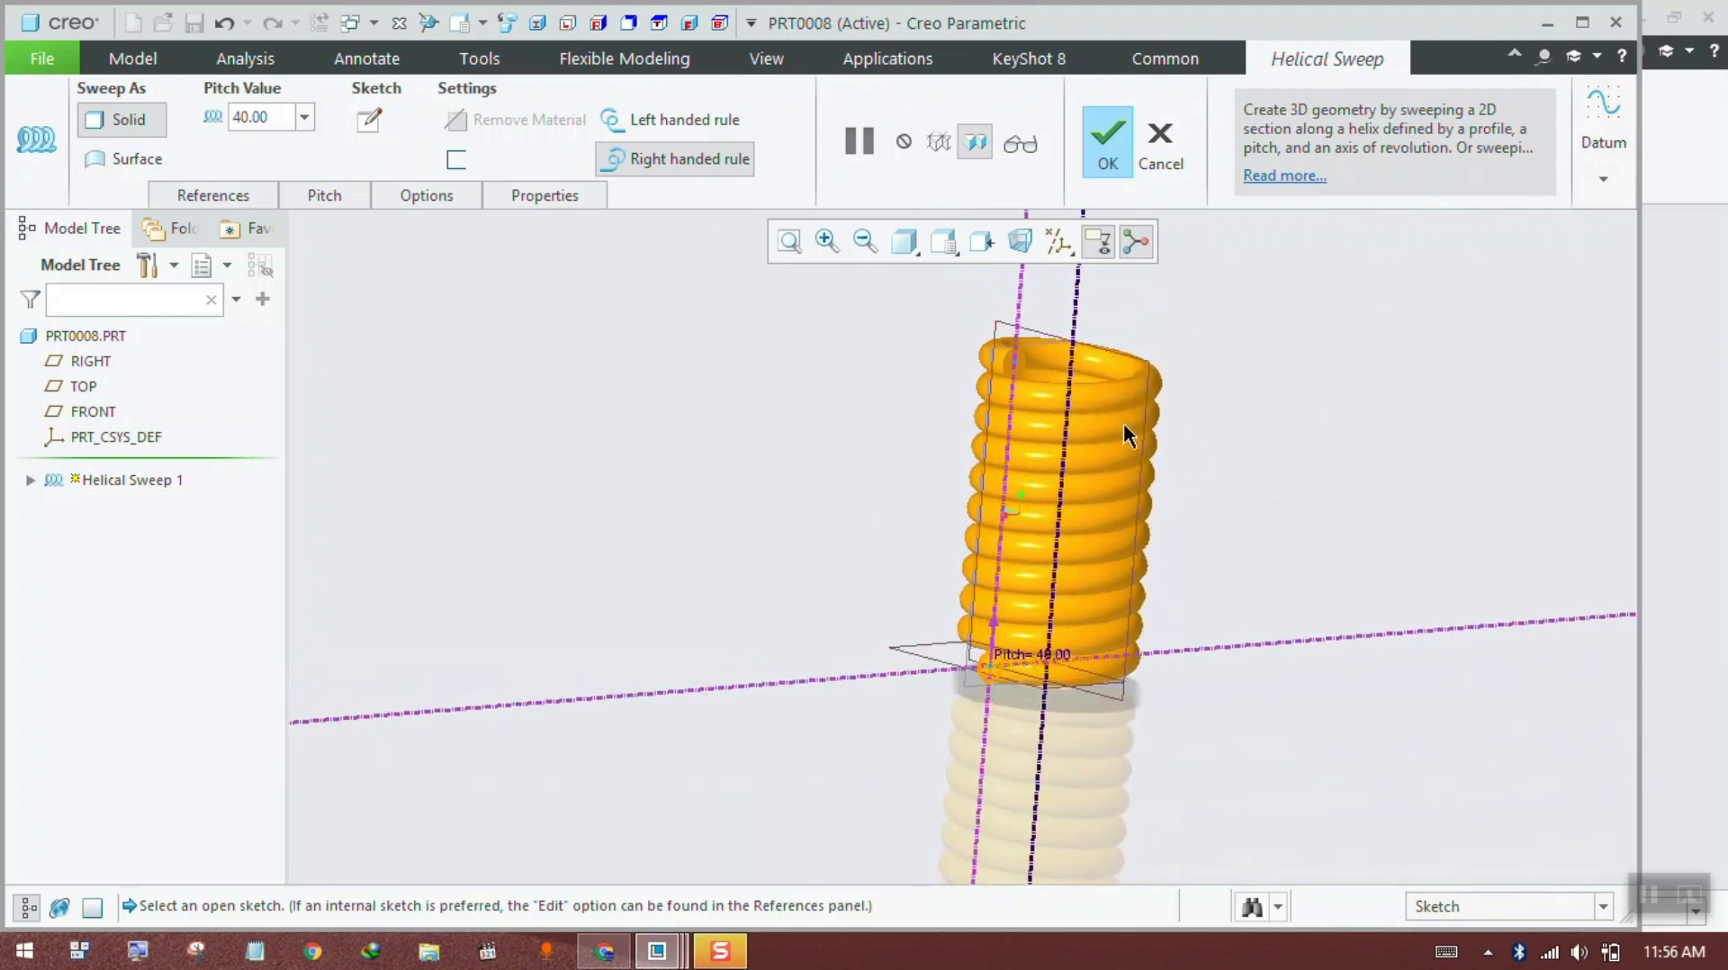
pyautogui.scroll(-2, 1129, 342)
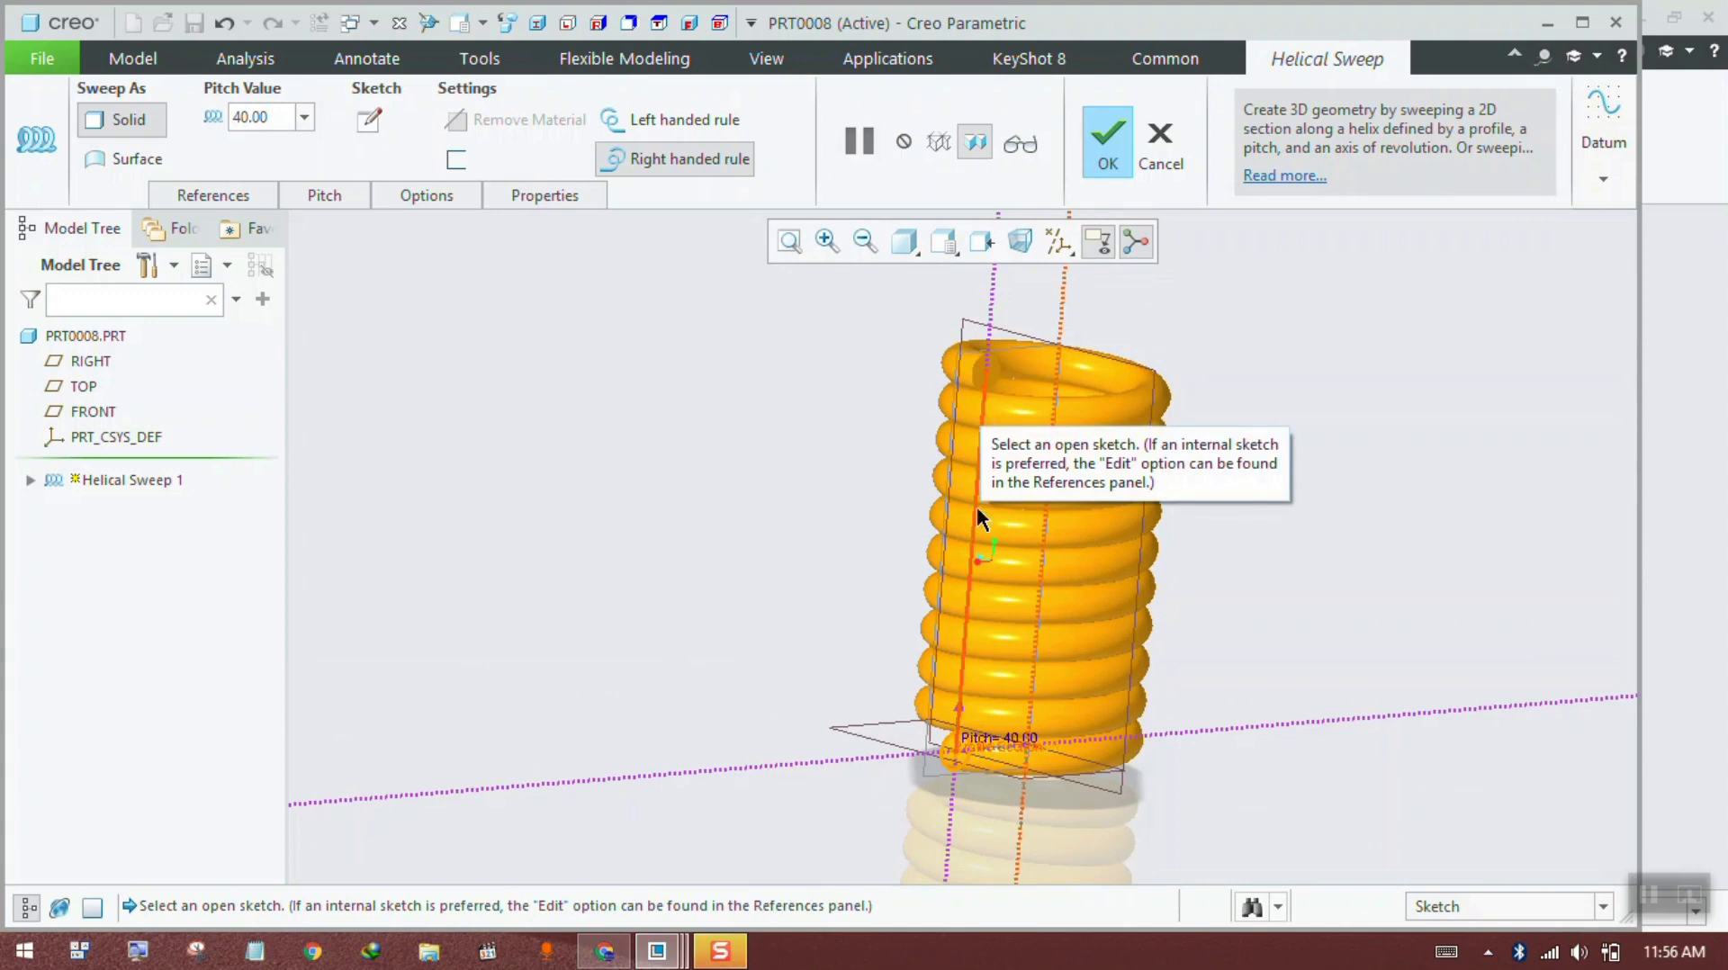
# Step: Reopen the section sketch and replace the circle with one about 45 in diameter on the horizontal reference, about 81 outside the profile line
pyautogui.click(371, 118)
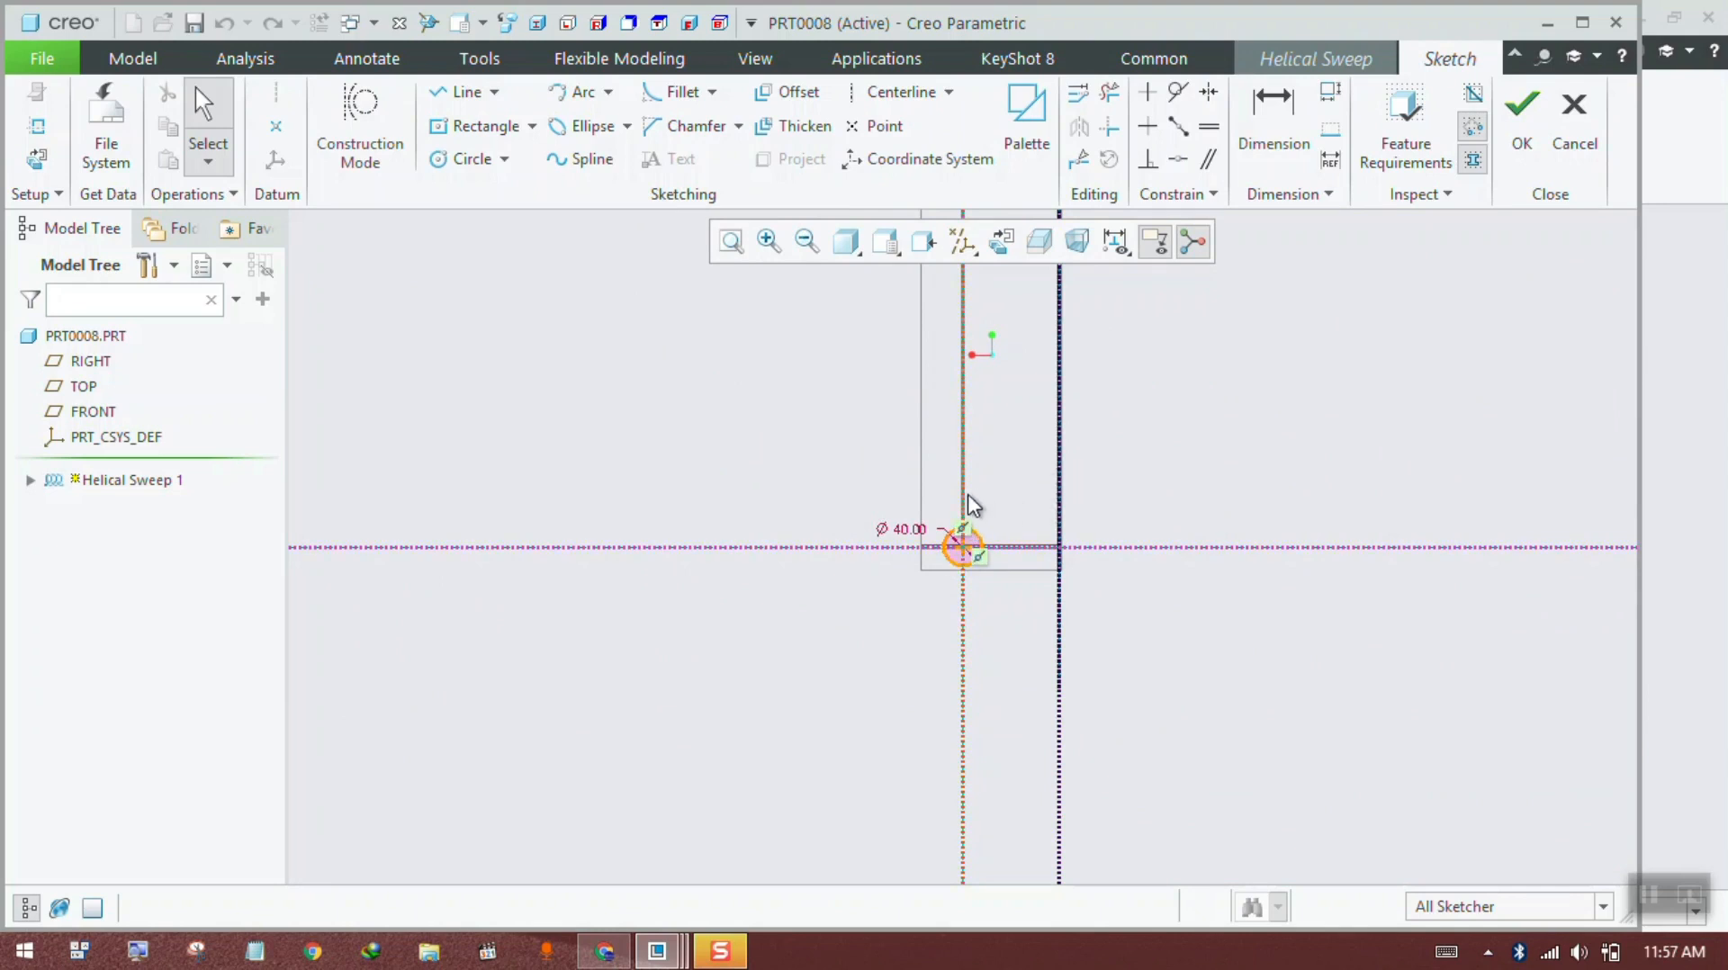
pyautogui.click(952, 549)
pyautogui.press('Delete')
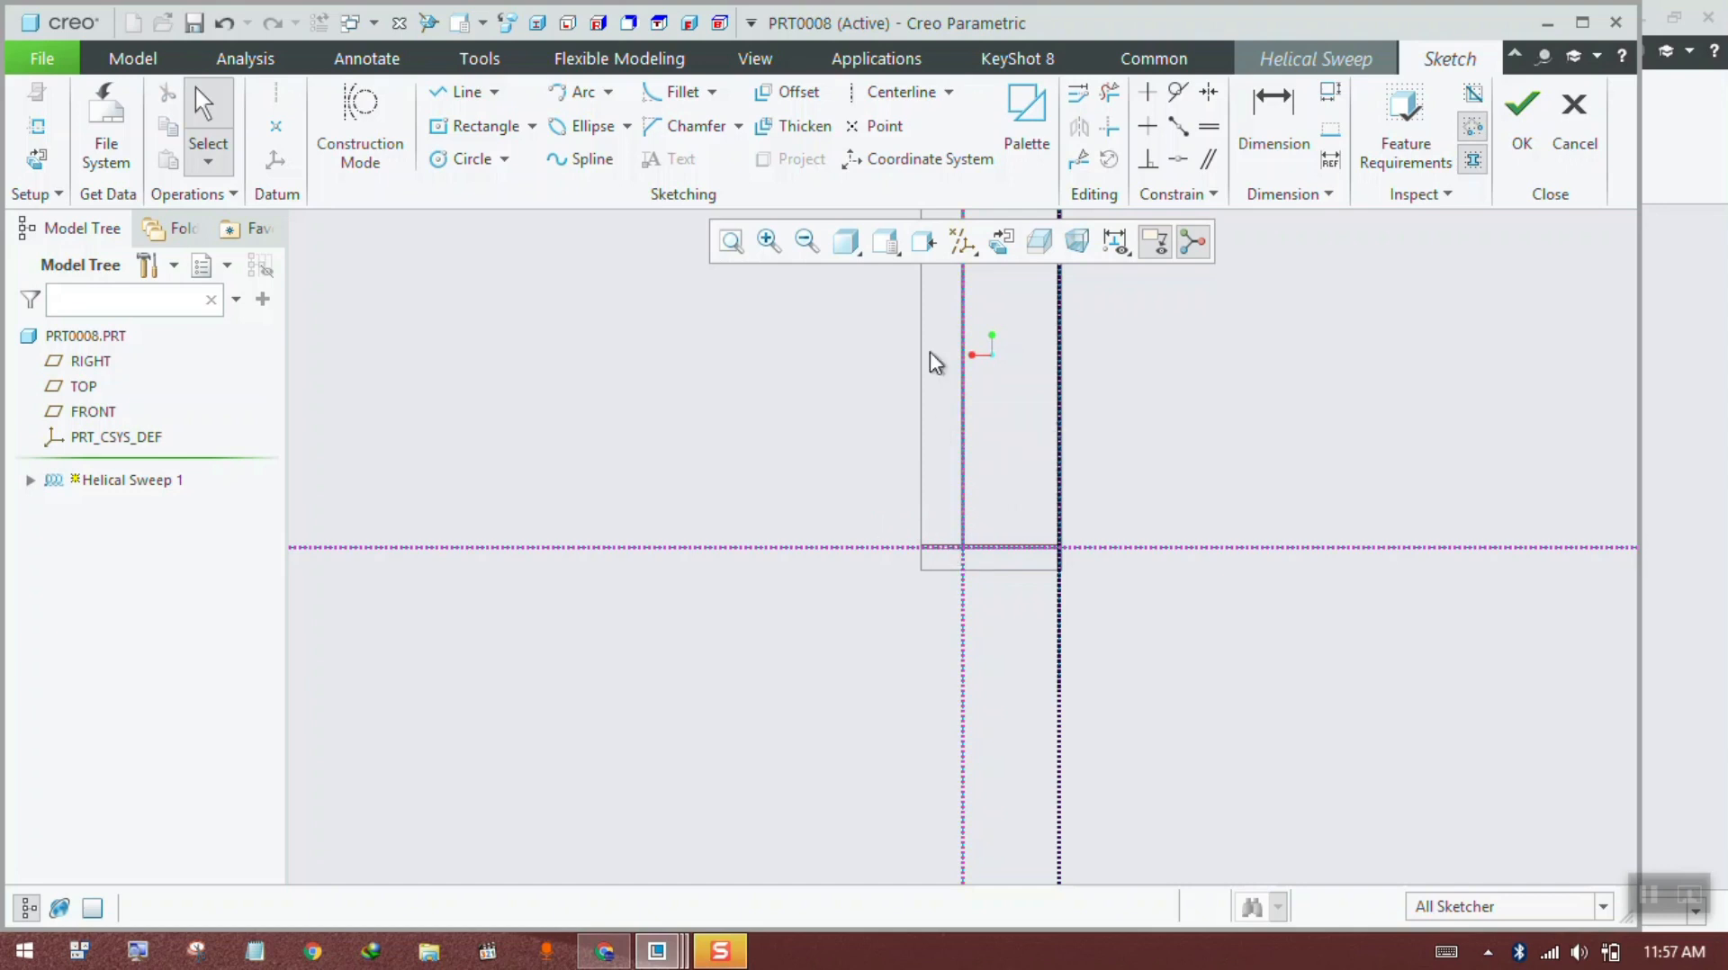
pyautogui.click(473, 160)
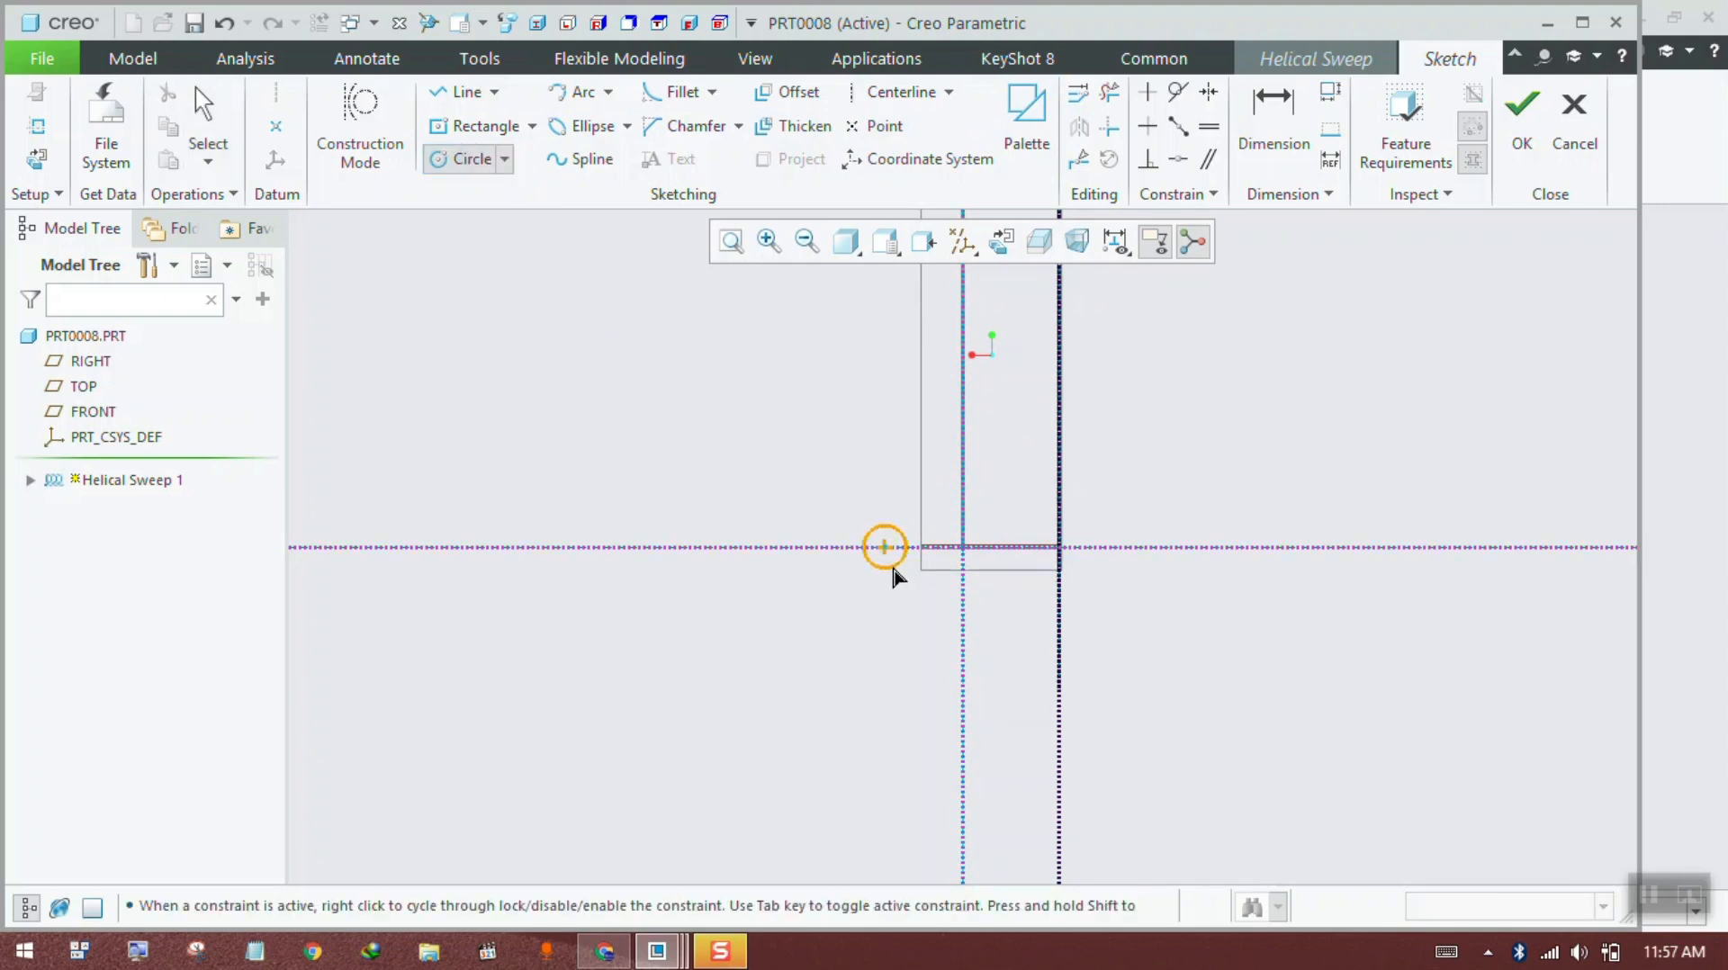
pyautogui.click(893, 568)
pyautogui.middleClick(853, 524)
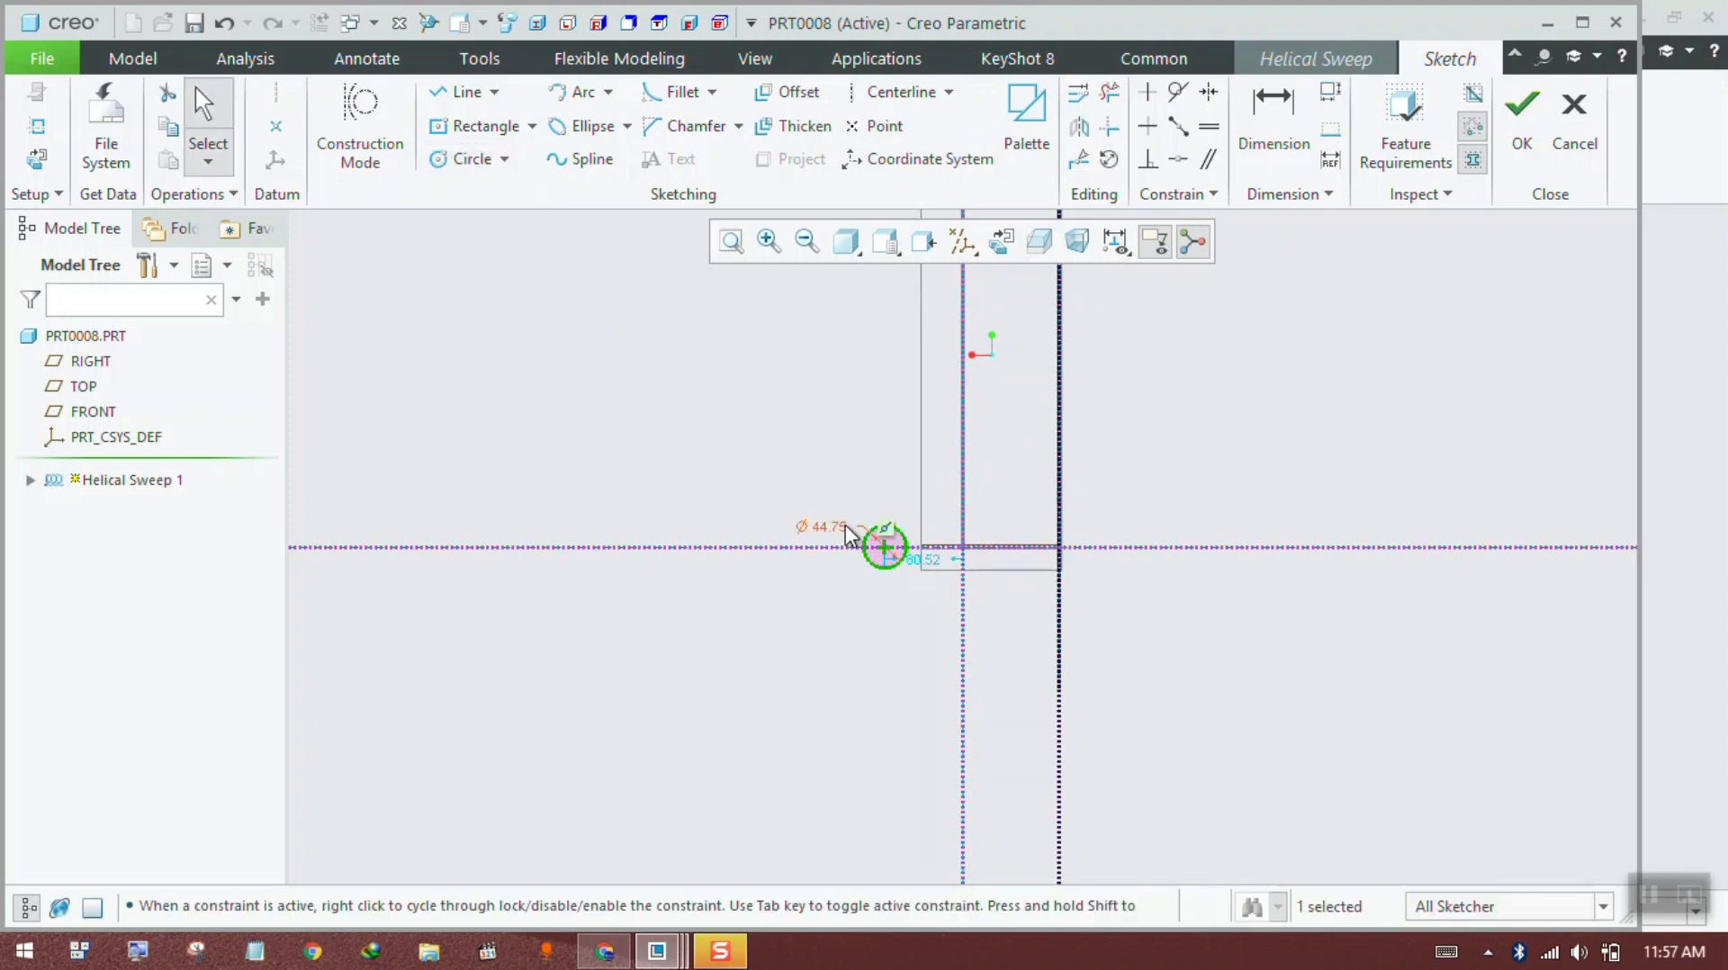
# Step: Set the new section circle's diameter to 40
pyautogui.doubleClick(837, 528)
pyautogui.write('40')
pyautogui.press('Return')
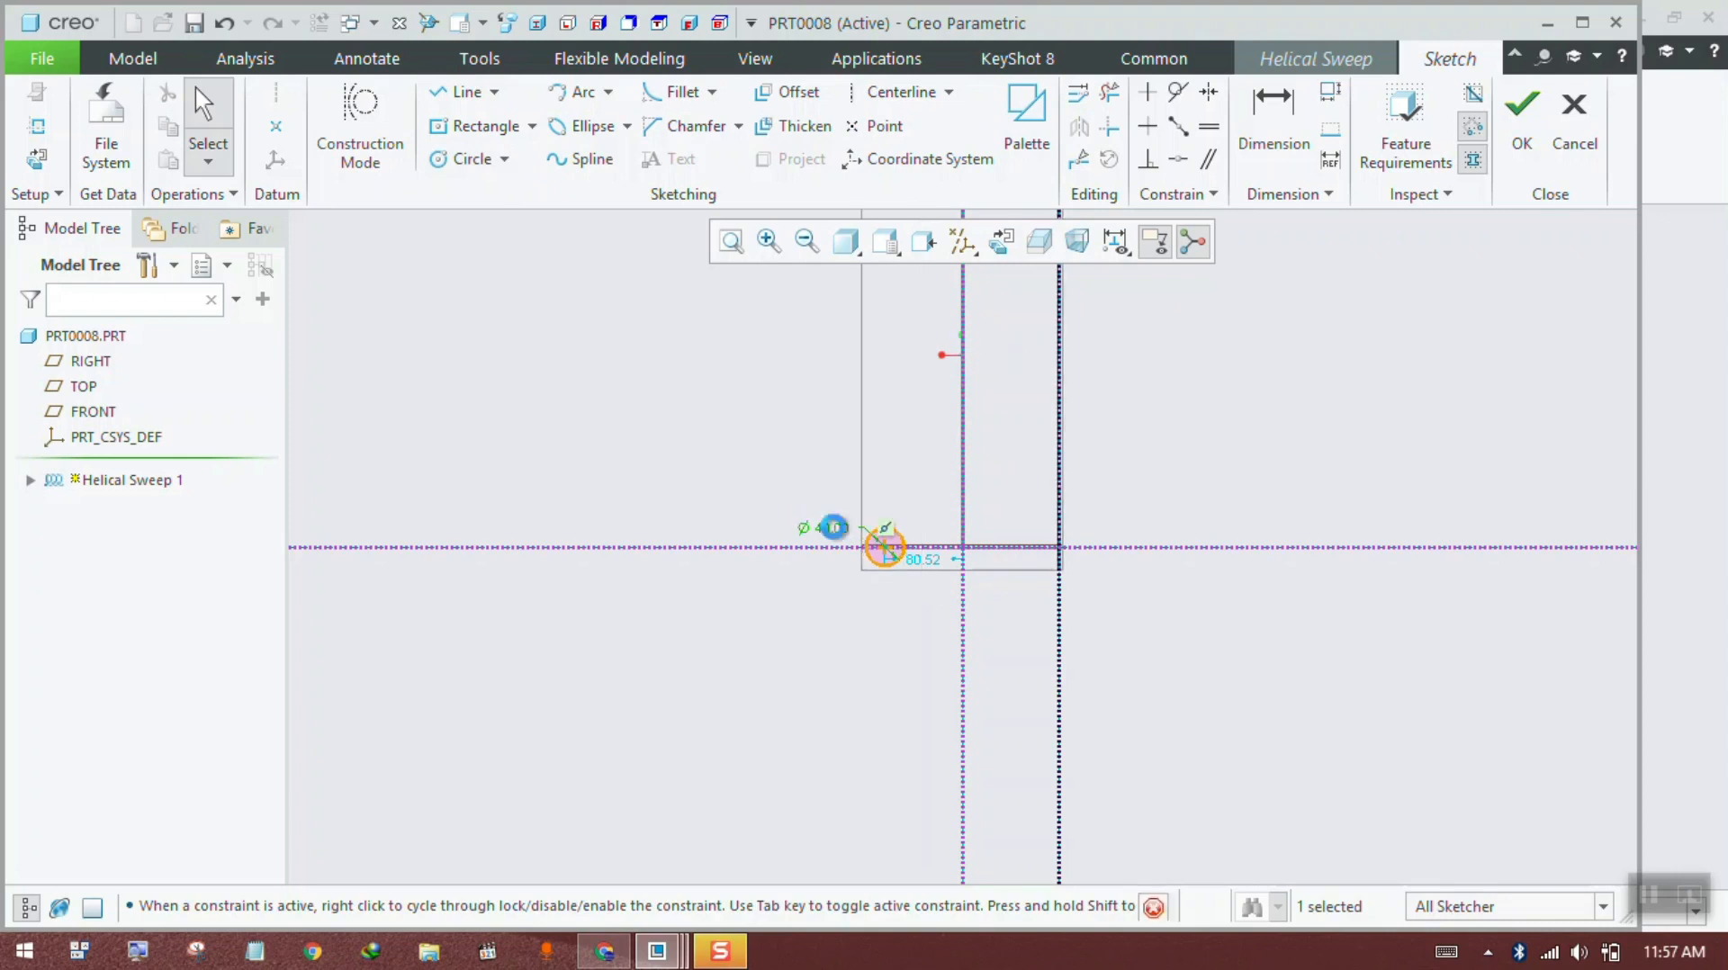
# Step: Dimension the circle's center at 150 from the helix axis and accept the section sketch
pyautogui.click(1260, 118)
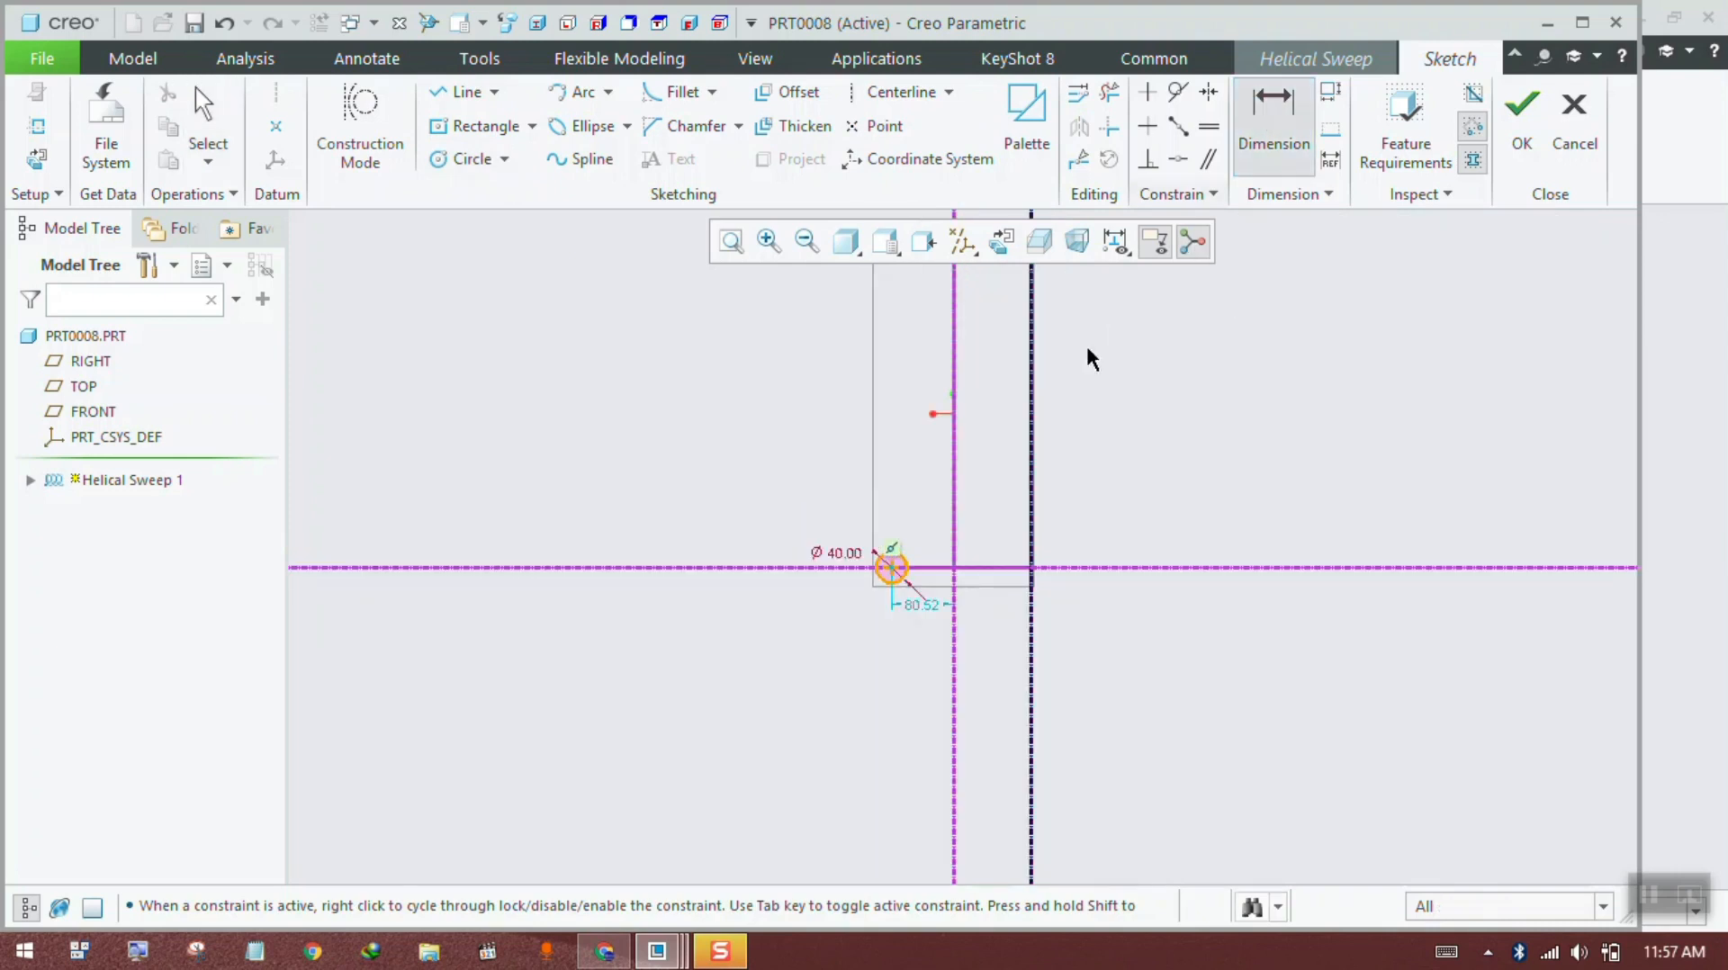
pyautogui.click(1030, 392)
pyautogui.middleClick(945, 649)
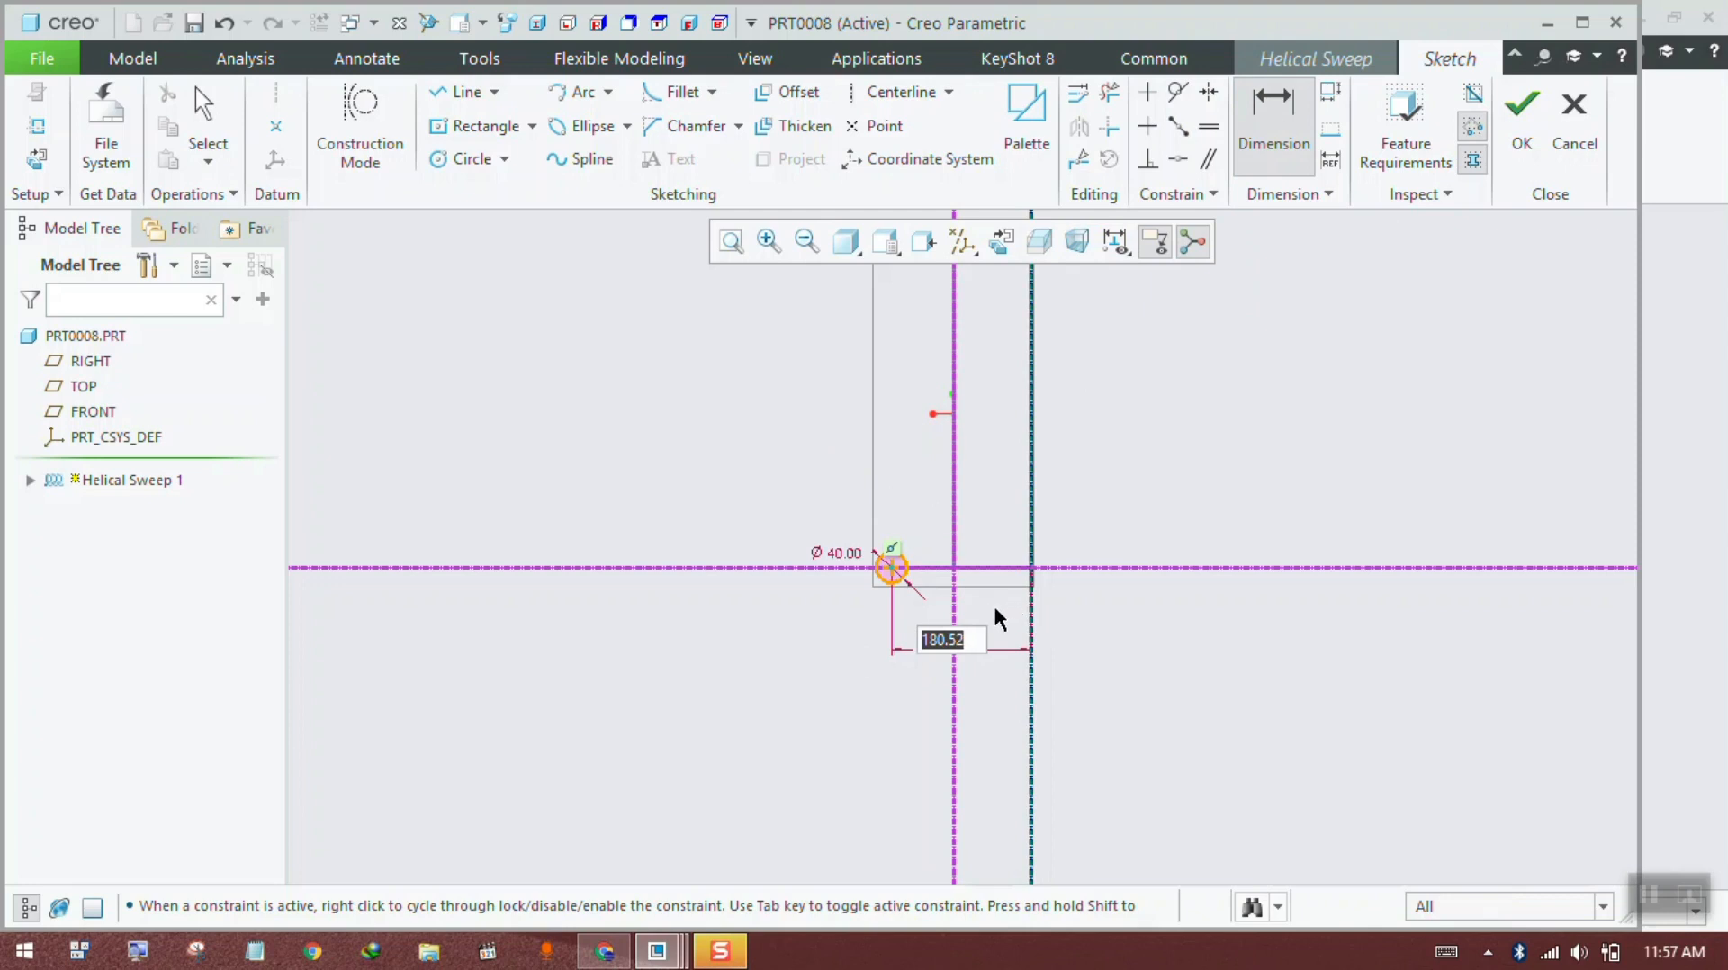
pyautogui.write('150')
pyautogui.press('Return')
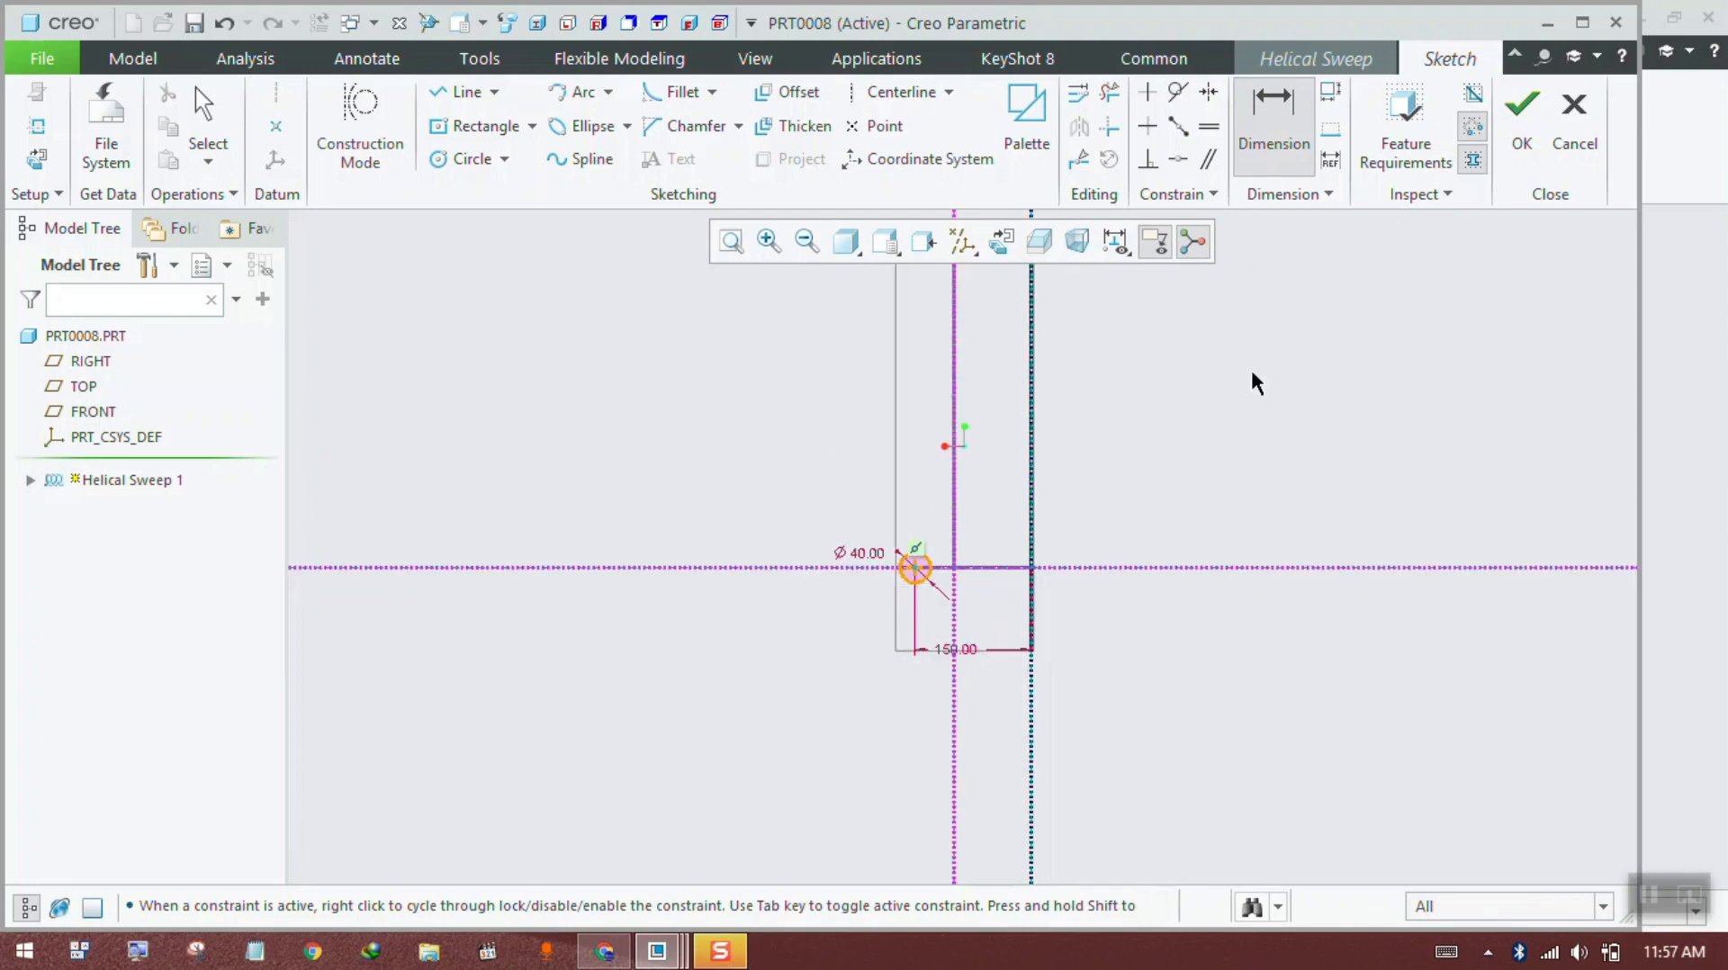
pyautogui.click(1518, 133)
# Step: Inspect the coil preview and complete the helical sweep feature
pyautogui.scroll(2, 1141, 506)
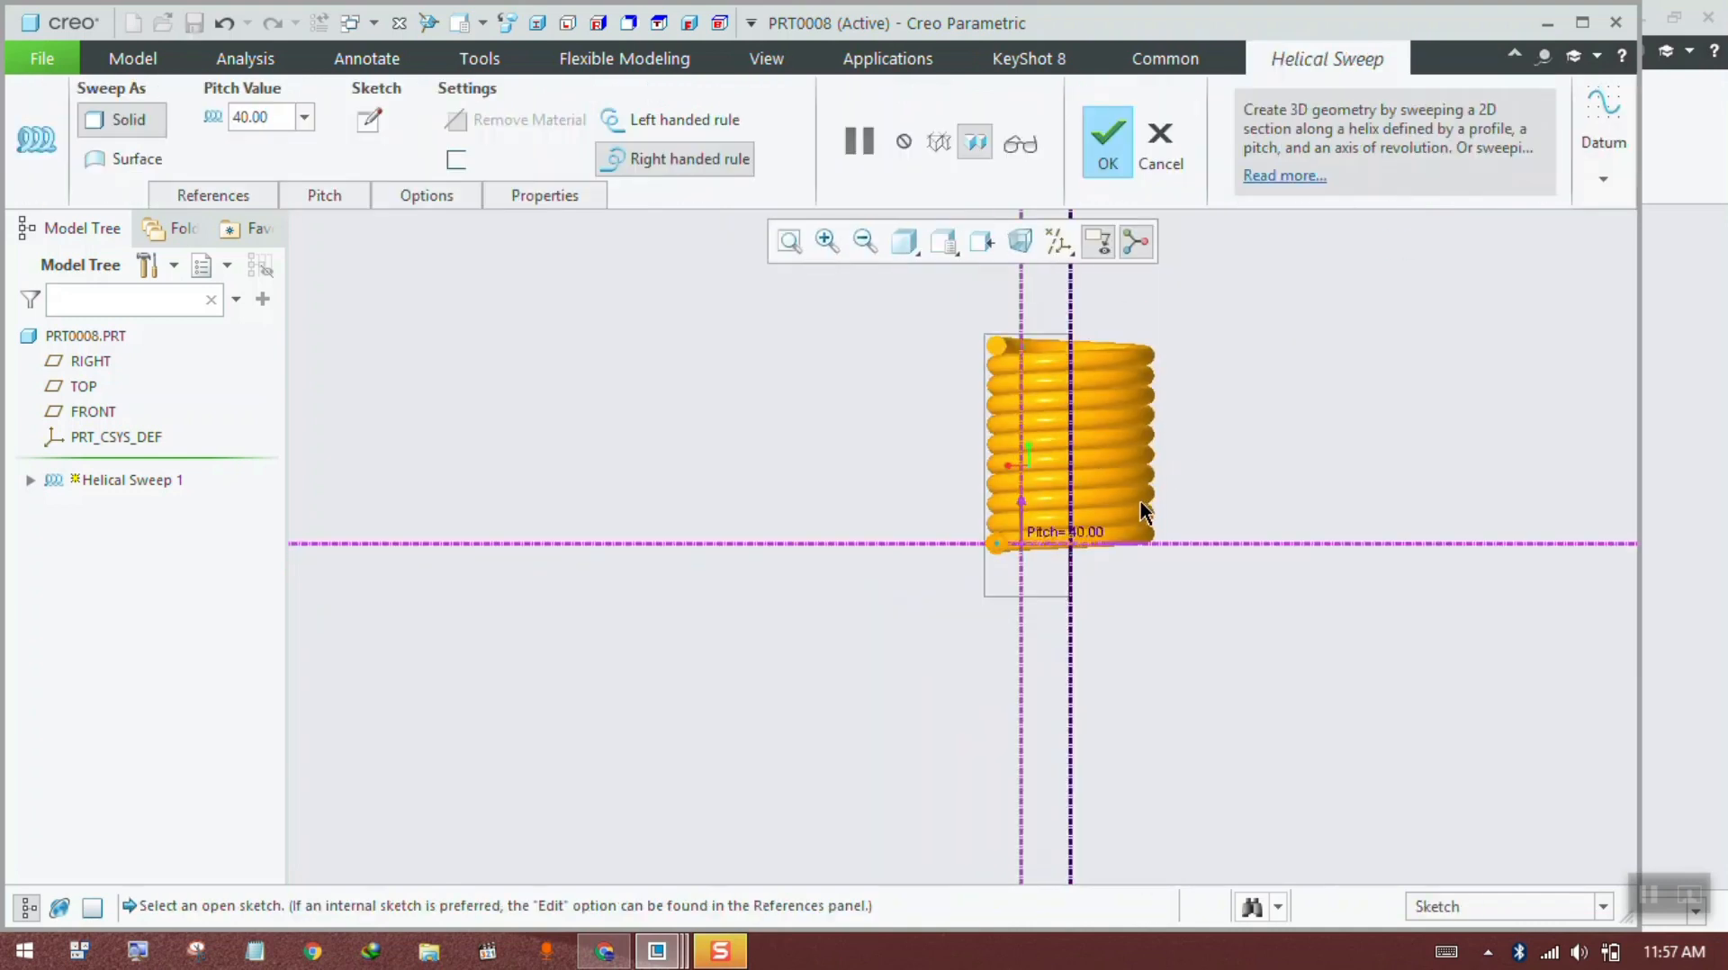
pyautogui.moveTo(1141, 507)
pyautogui.mouseDown(button='middle')
pyautogui.moveTo(1118, 579)
pyautogui.moveTo(1142, 591)
pyautogui.mouseUp(button='middle')
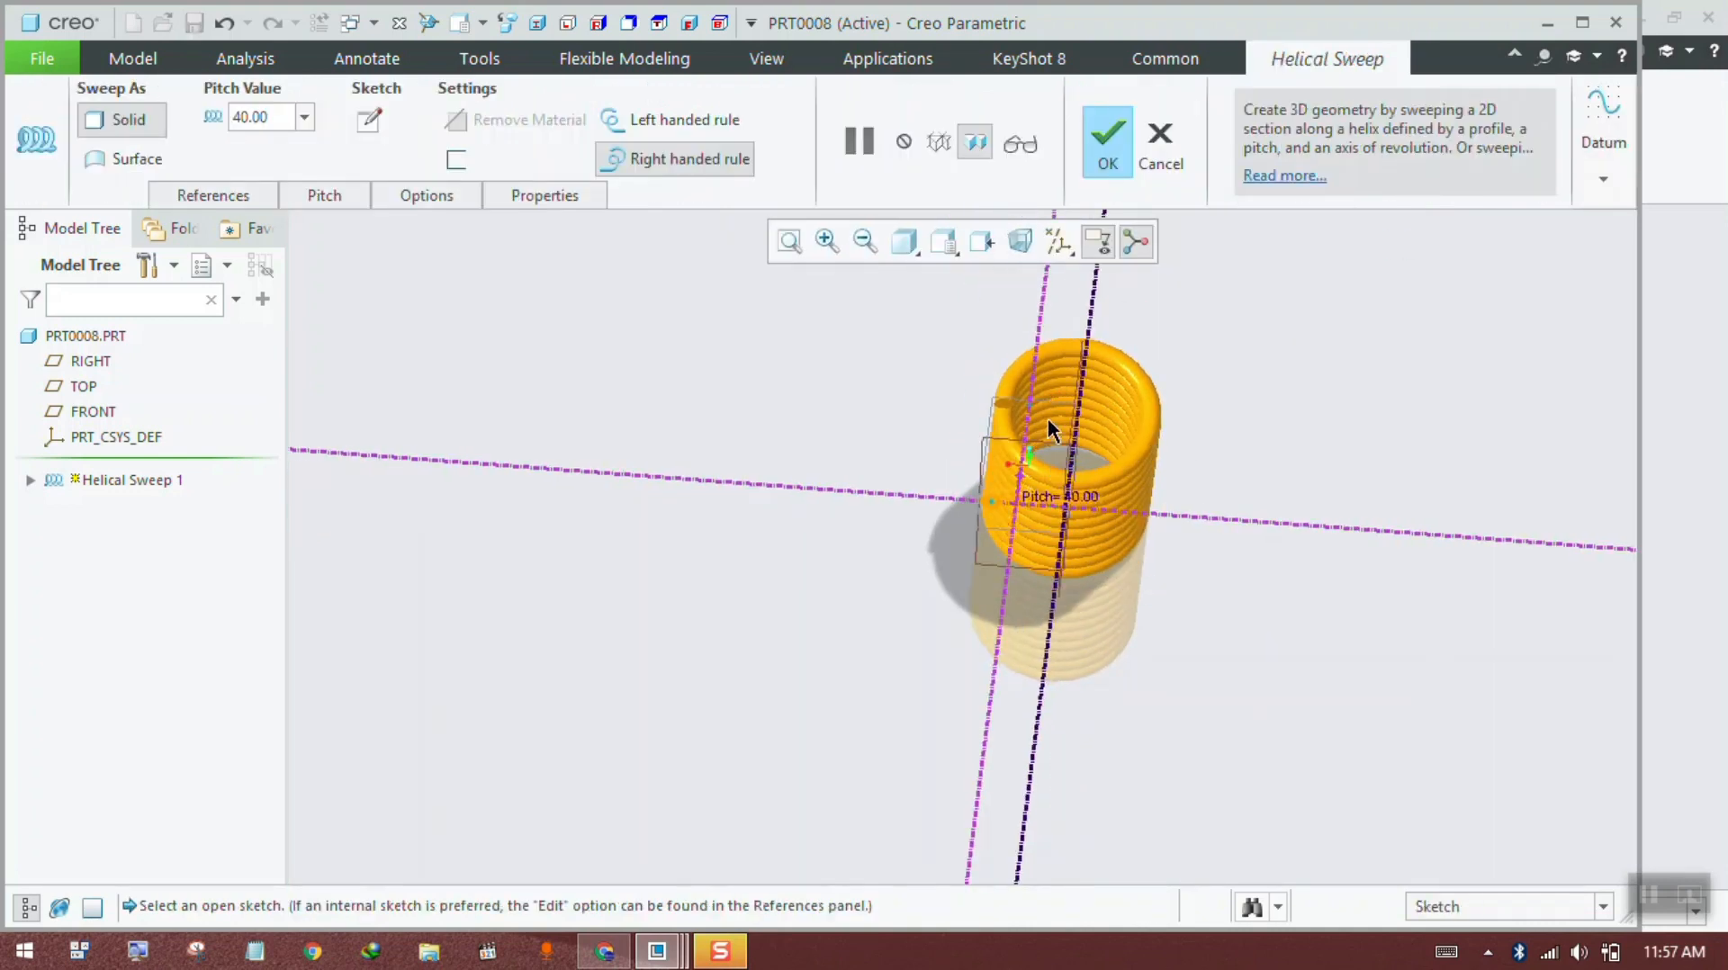
pyautogui.moveTo(1073, 374); pyautogui.dragTo(1107, 355, button='middle')
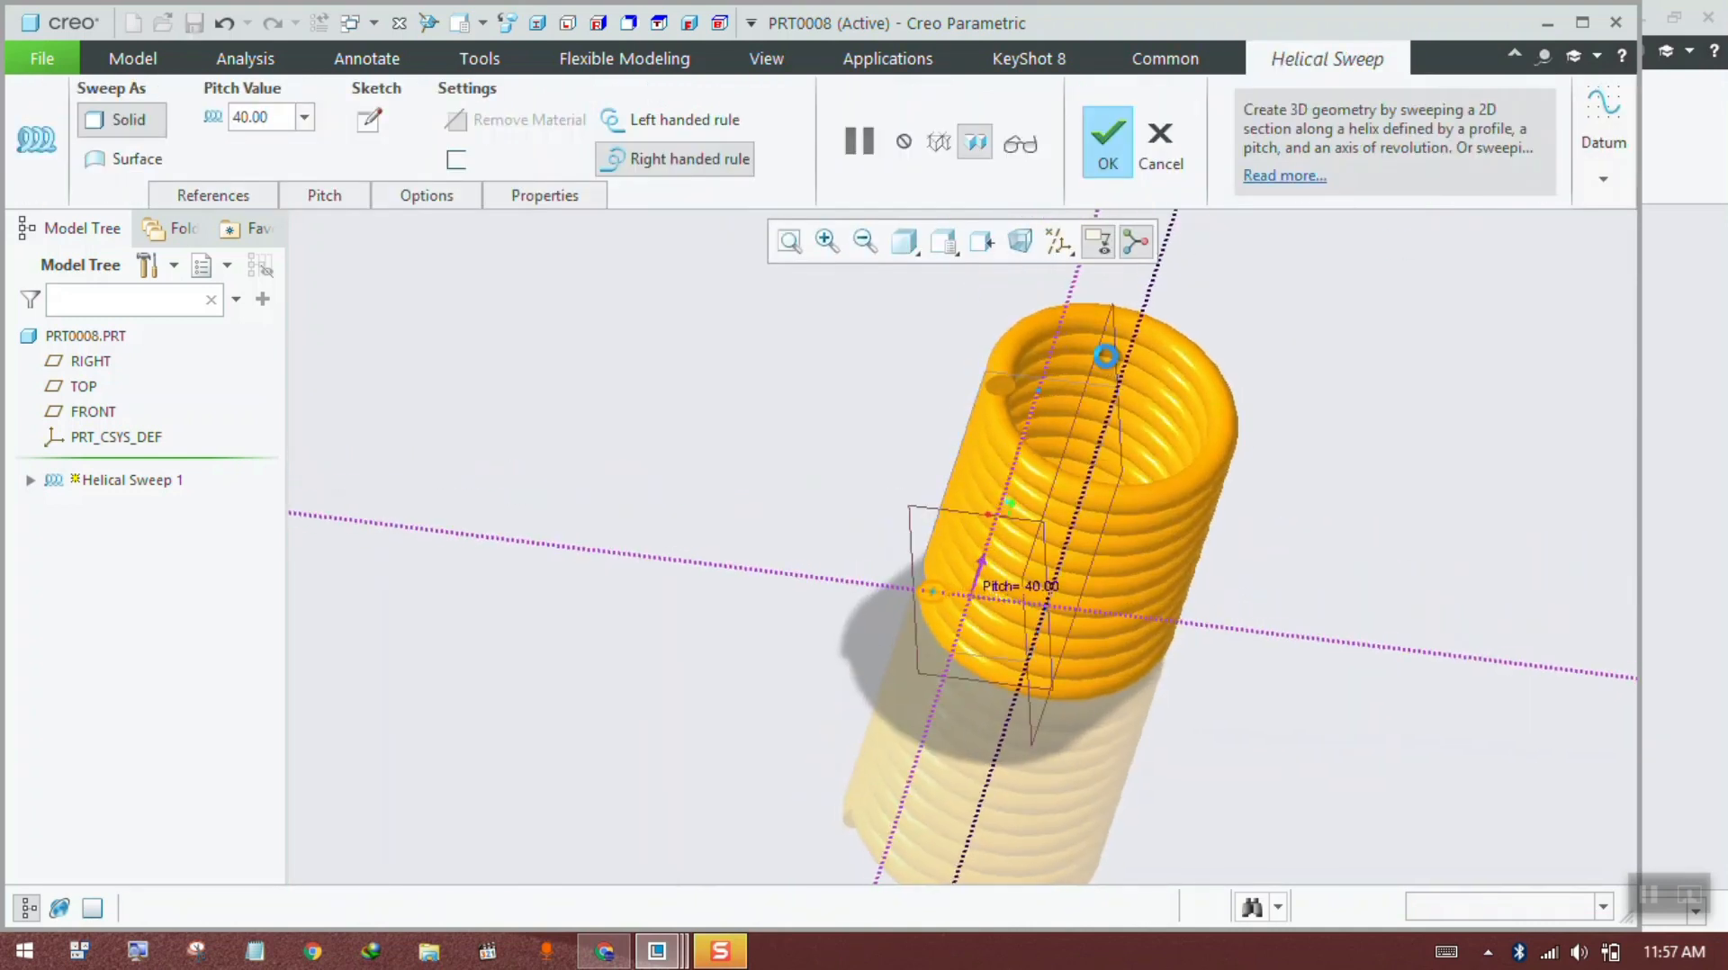
pyautogui.middleClick(1105, 356)
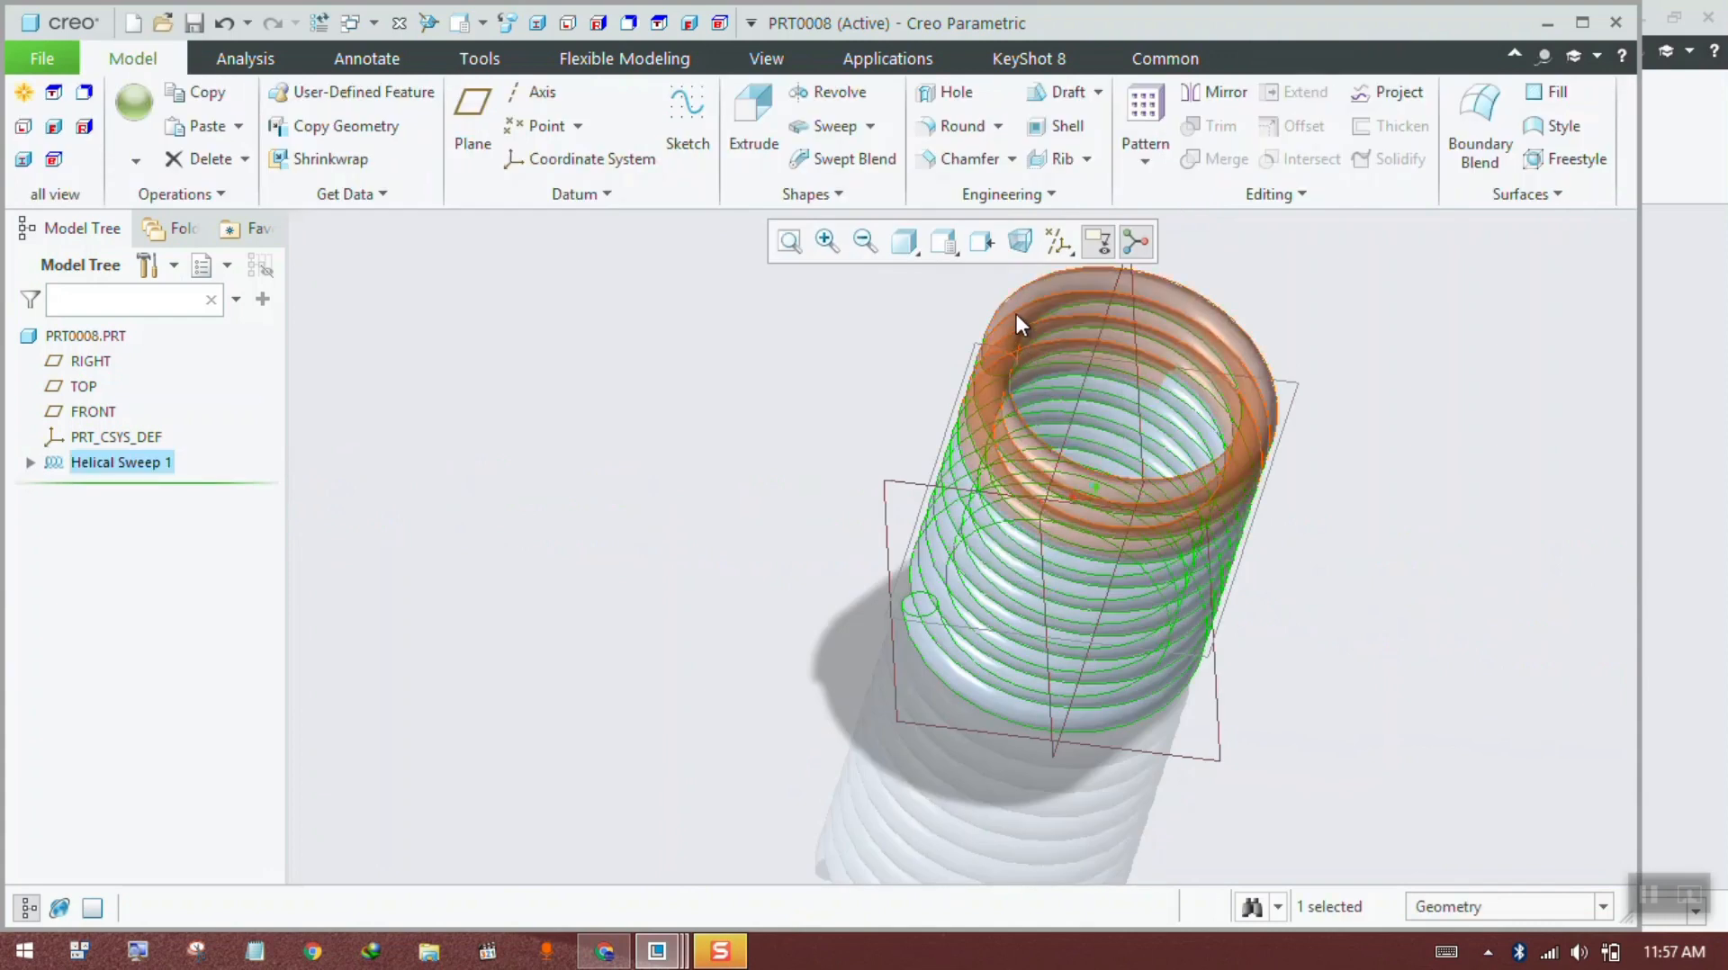
# Step: Reopen the definition of the completed helical sweep coil for editing
pyautogui.moveTo(1017, 446); pyautogui.dragTo(976, 393, button='middle')
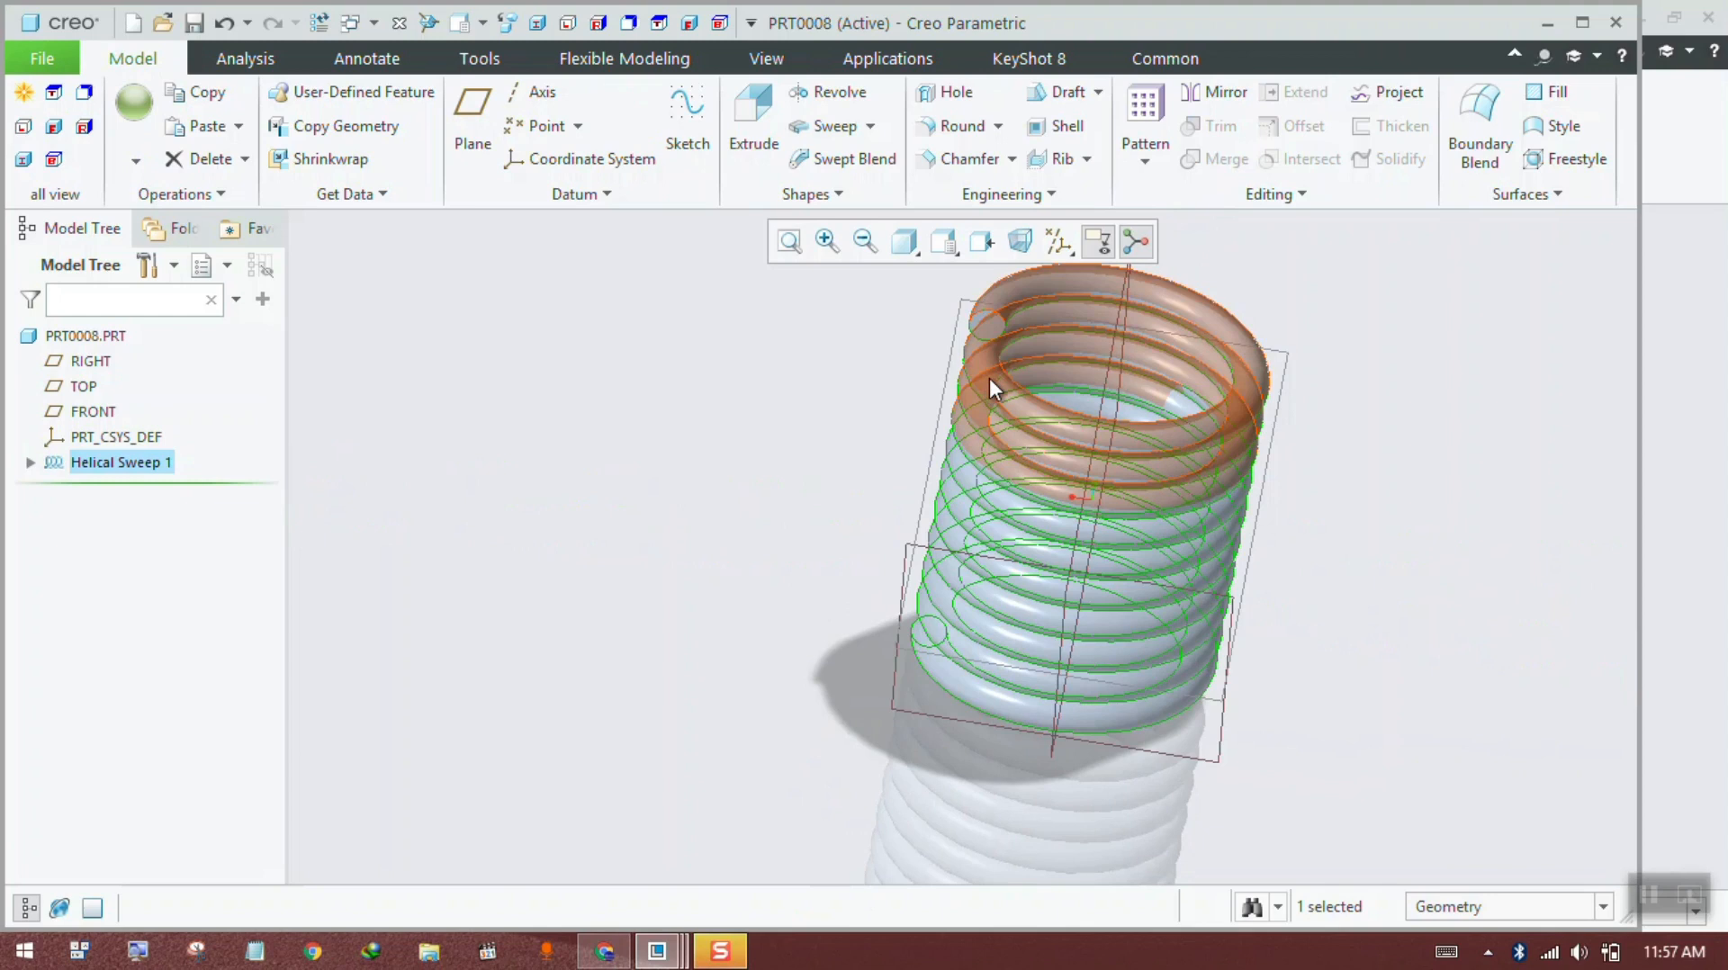
pyautogui.rightClick(990, 380)
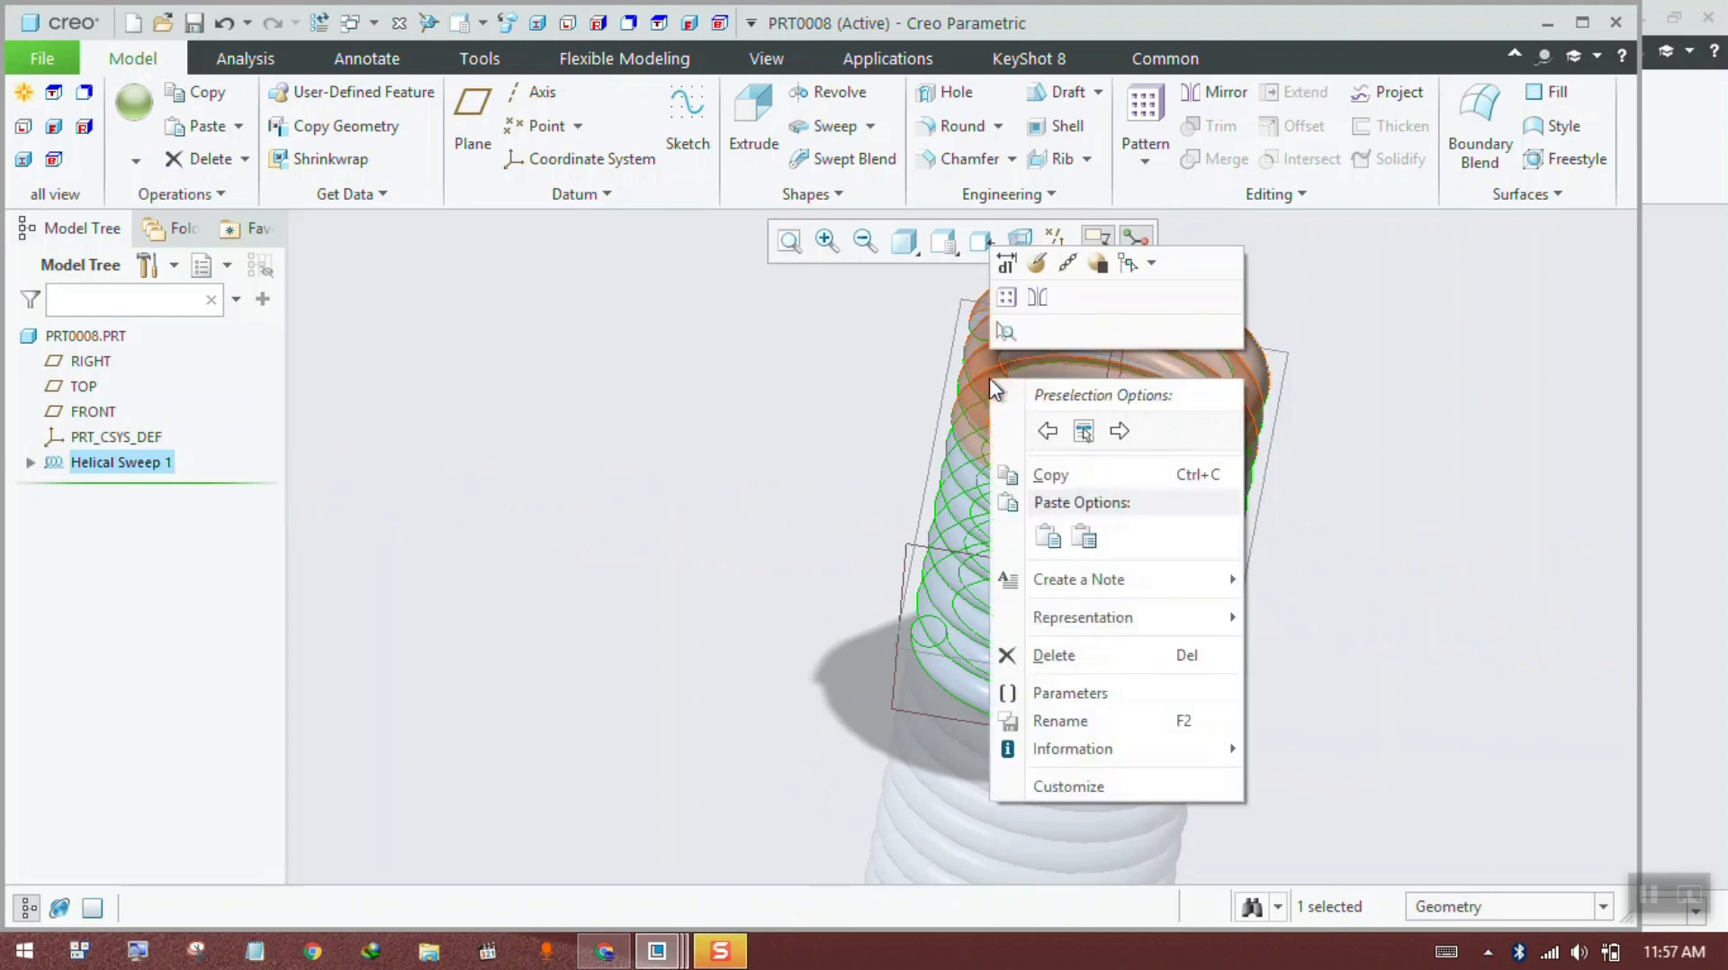
pyautogui.click(853, 444)
pyautogui.rightClick(153, 466)
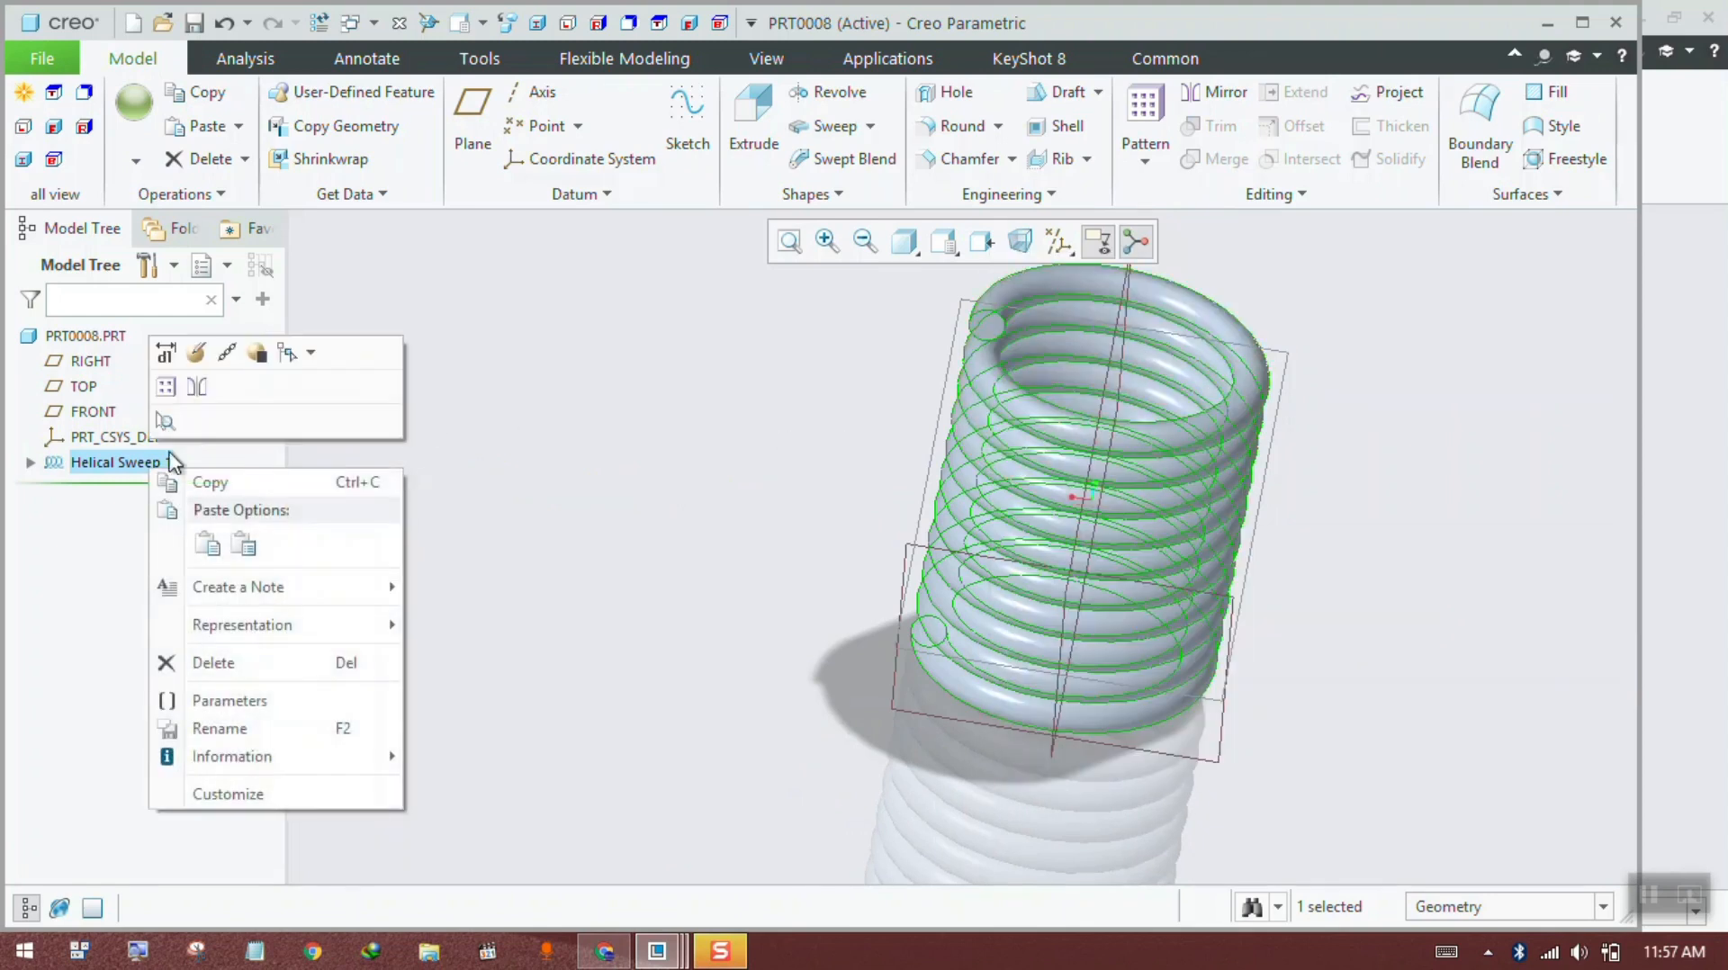
pyautogui.click(196, 352)
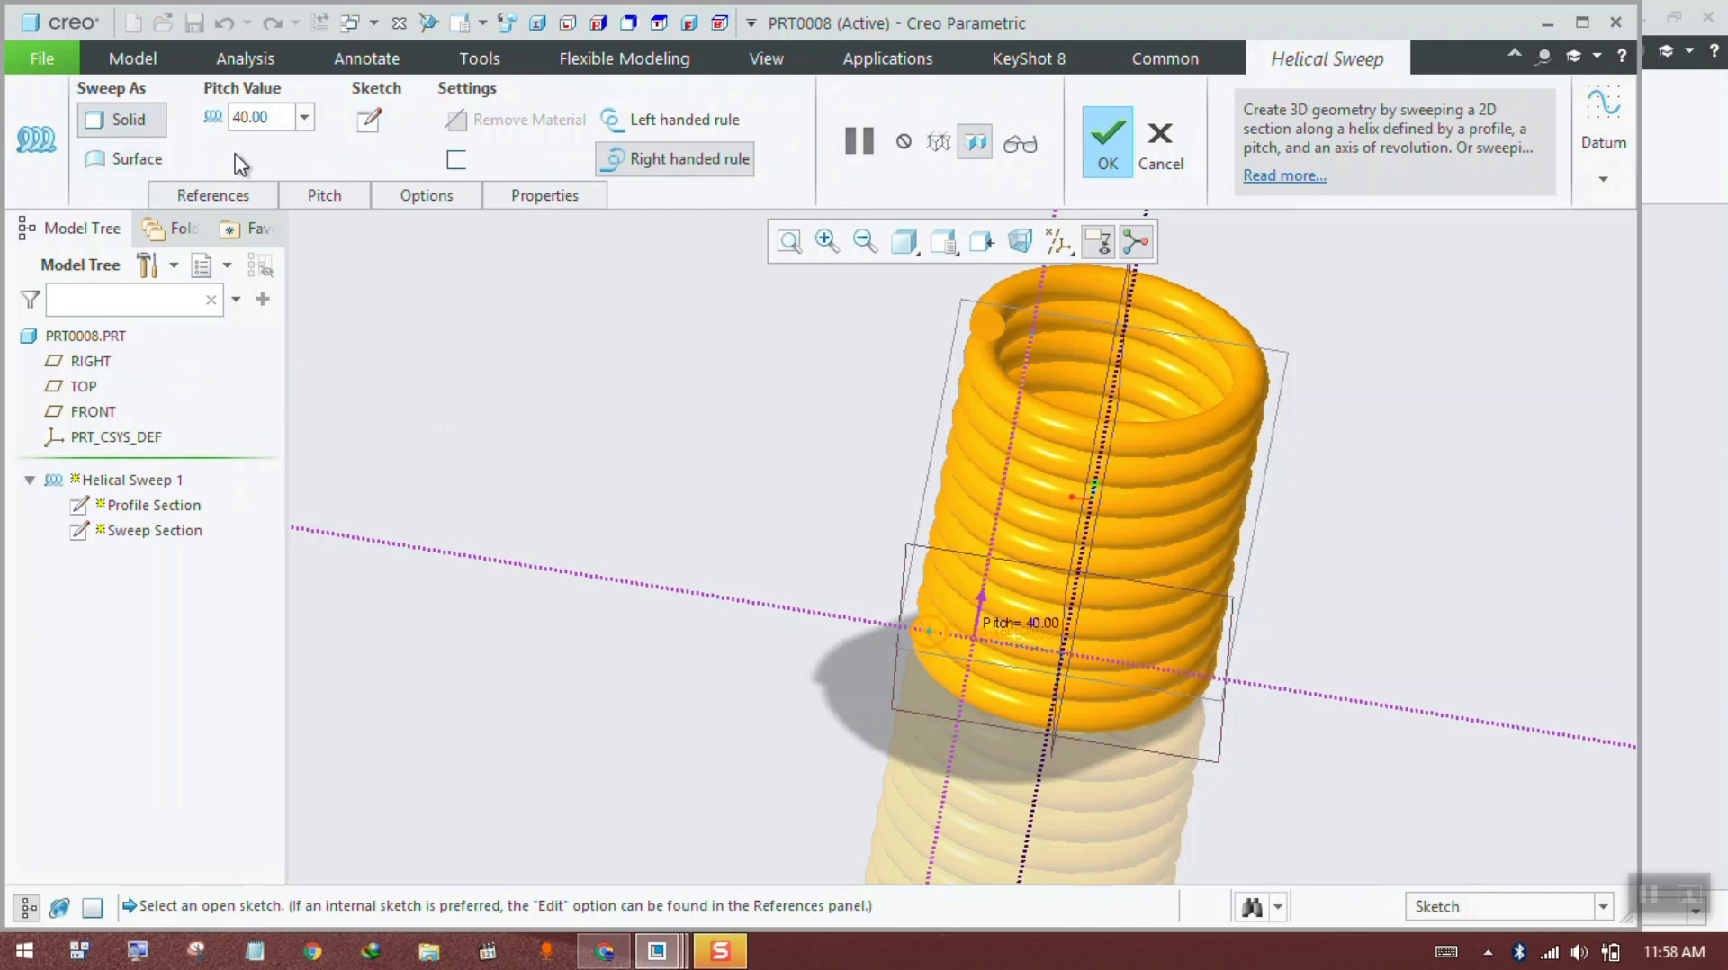
# Step: Try the coil as a thin-walled sweep and with the left-handed rule, restoring the full solid and the right-handed rule
pyautogui.click(453, 160)
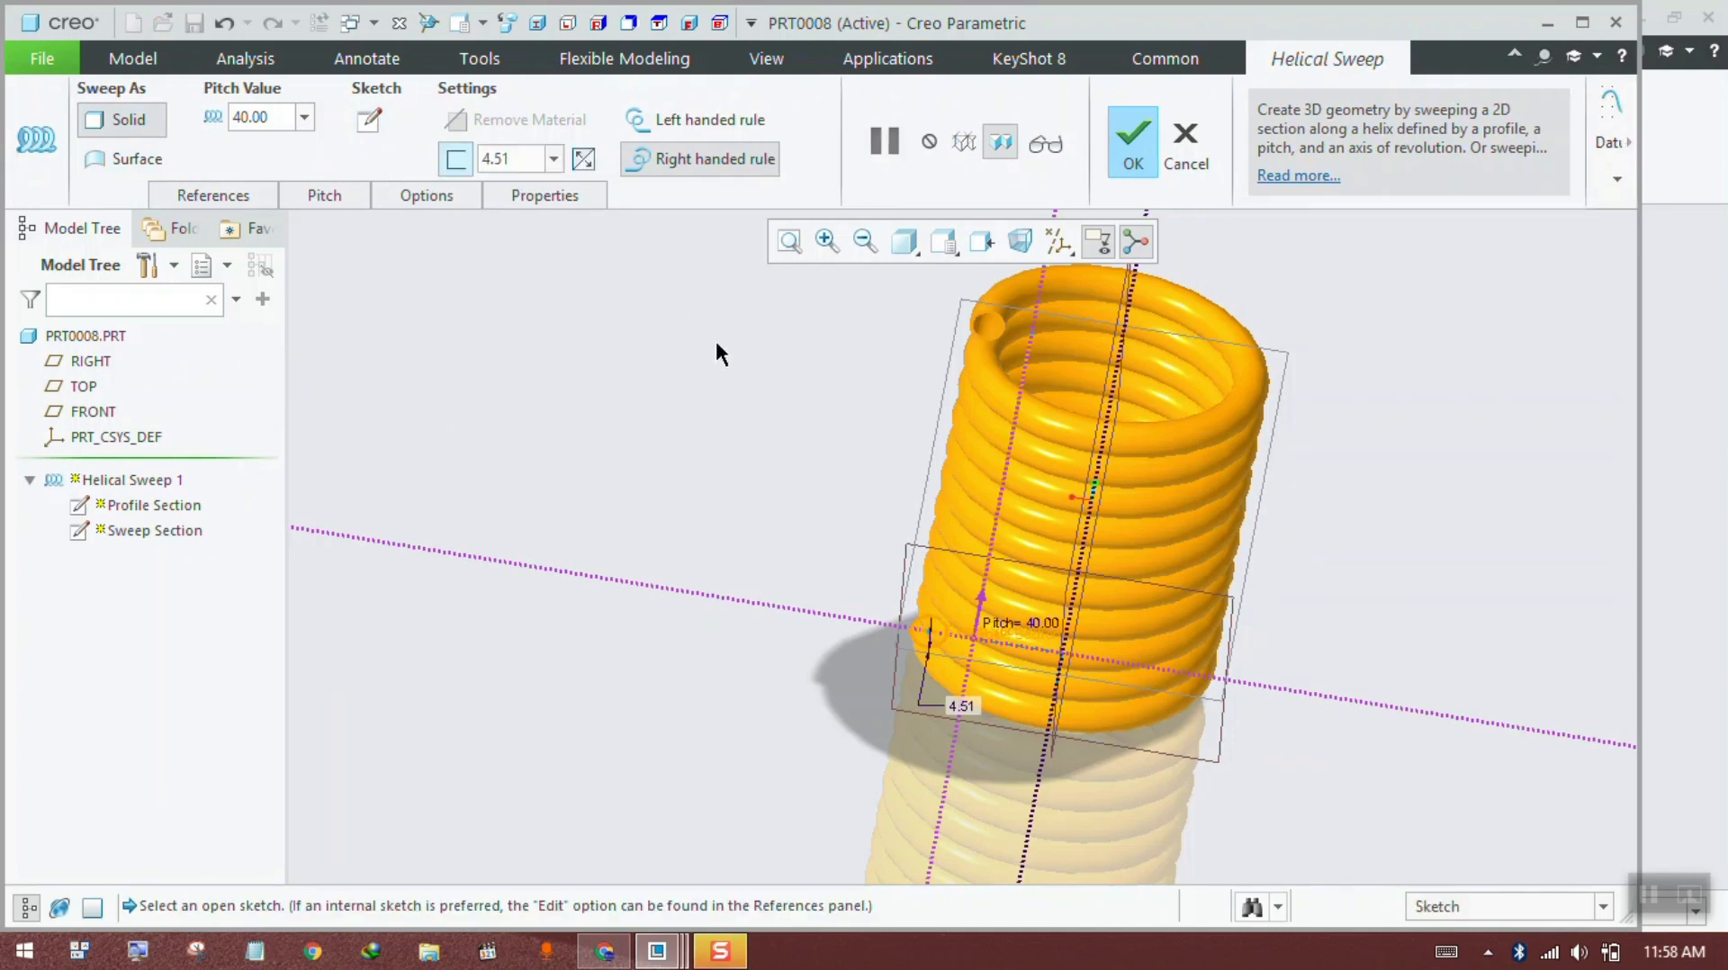
pyautogui.scroll(-6, 1006, 336)
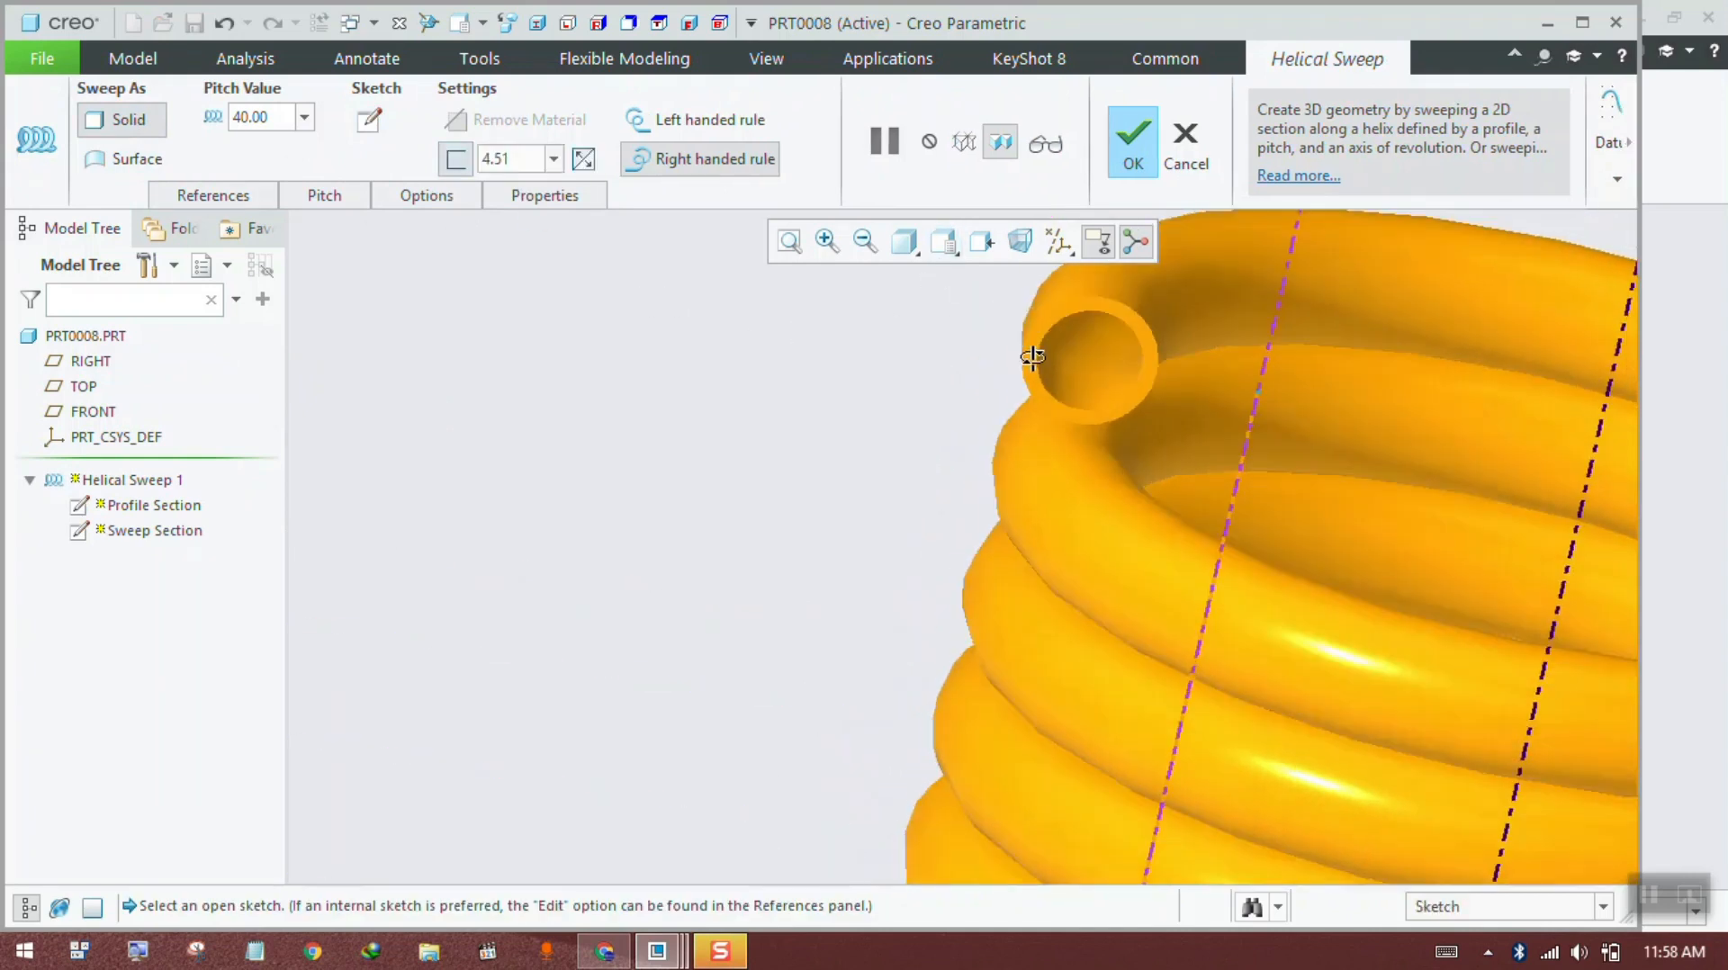
pyautogui.moveTo(1031, 351); pyautogui.dragTo(972, 381, button='middle')
pyautogui.scroll(6, 1002, 355)
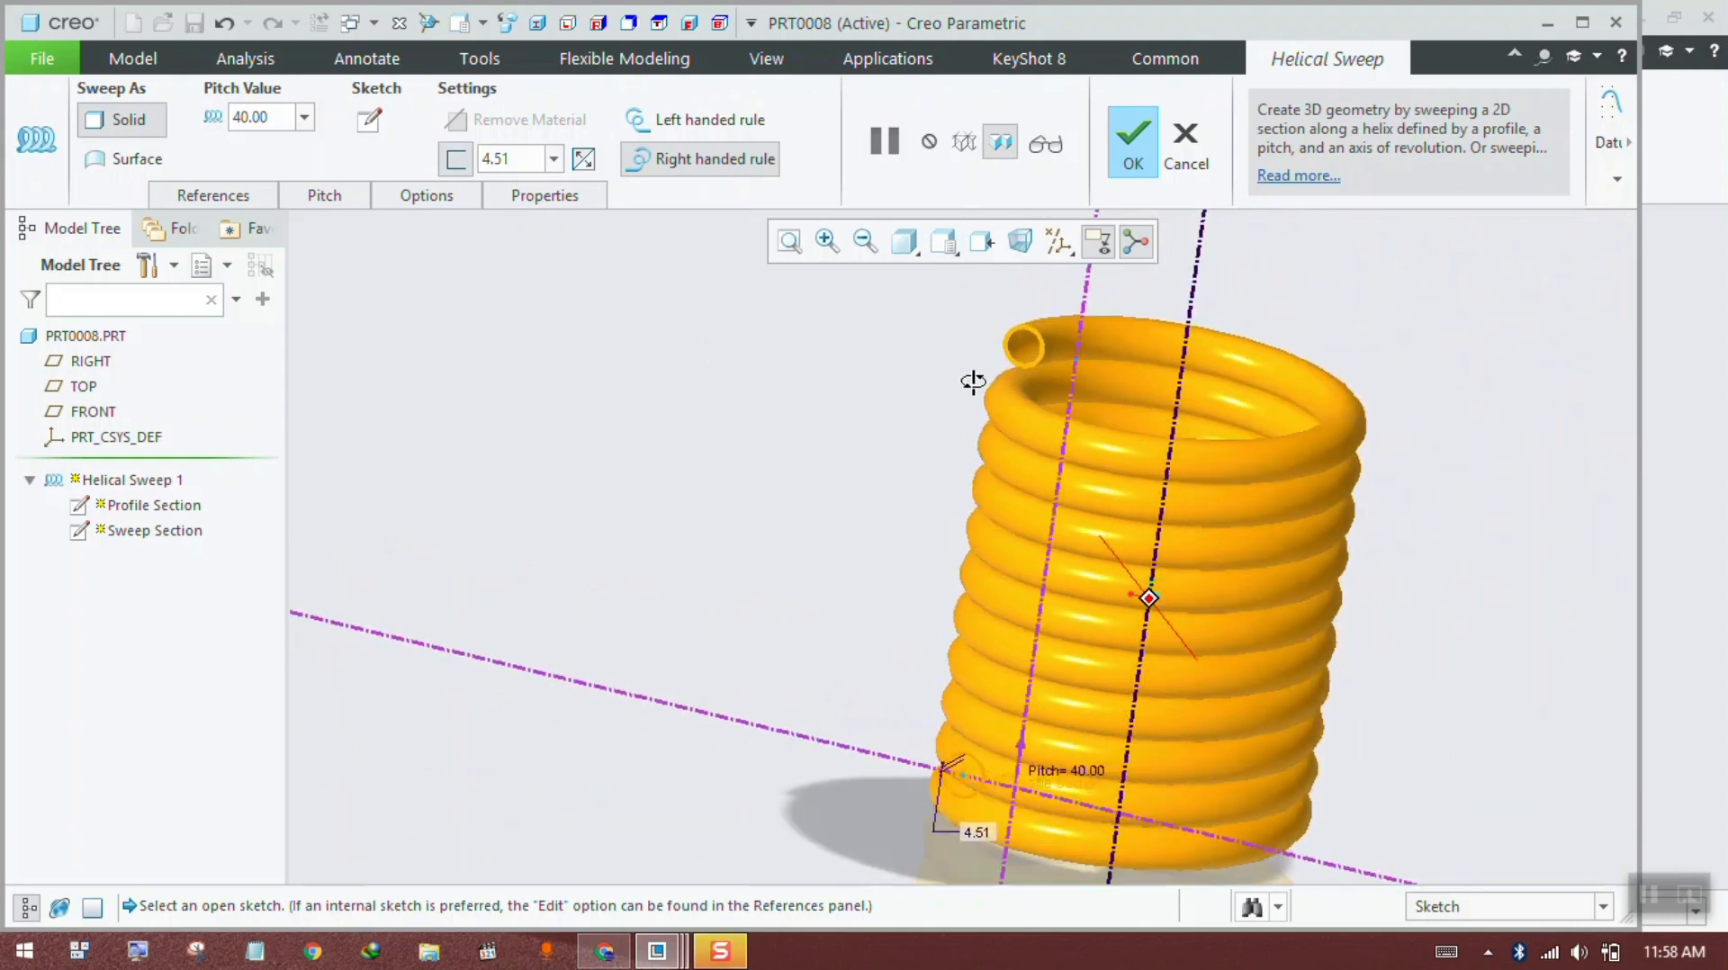
pyautogui.click(452, 163)
pyautogui.moveTo(621, 326); pyautogui.dragTo(650, 344, button='middle')
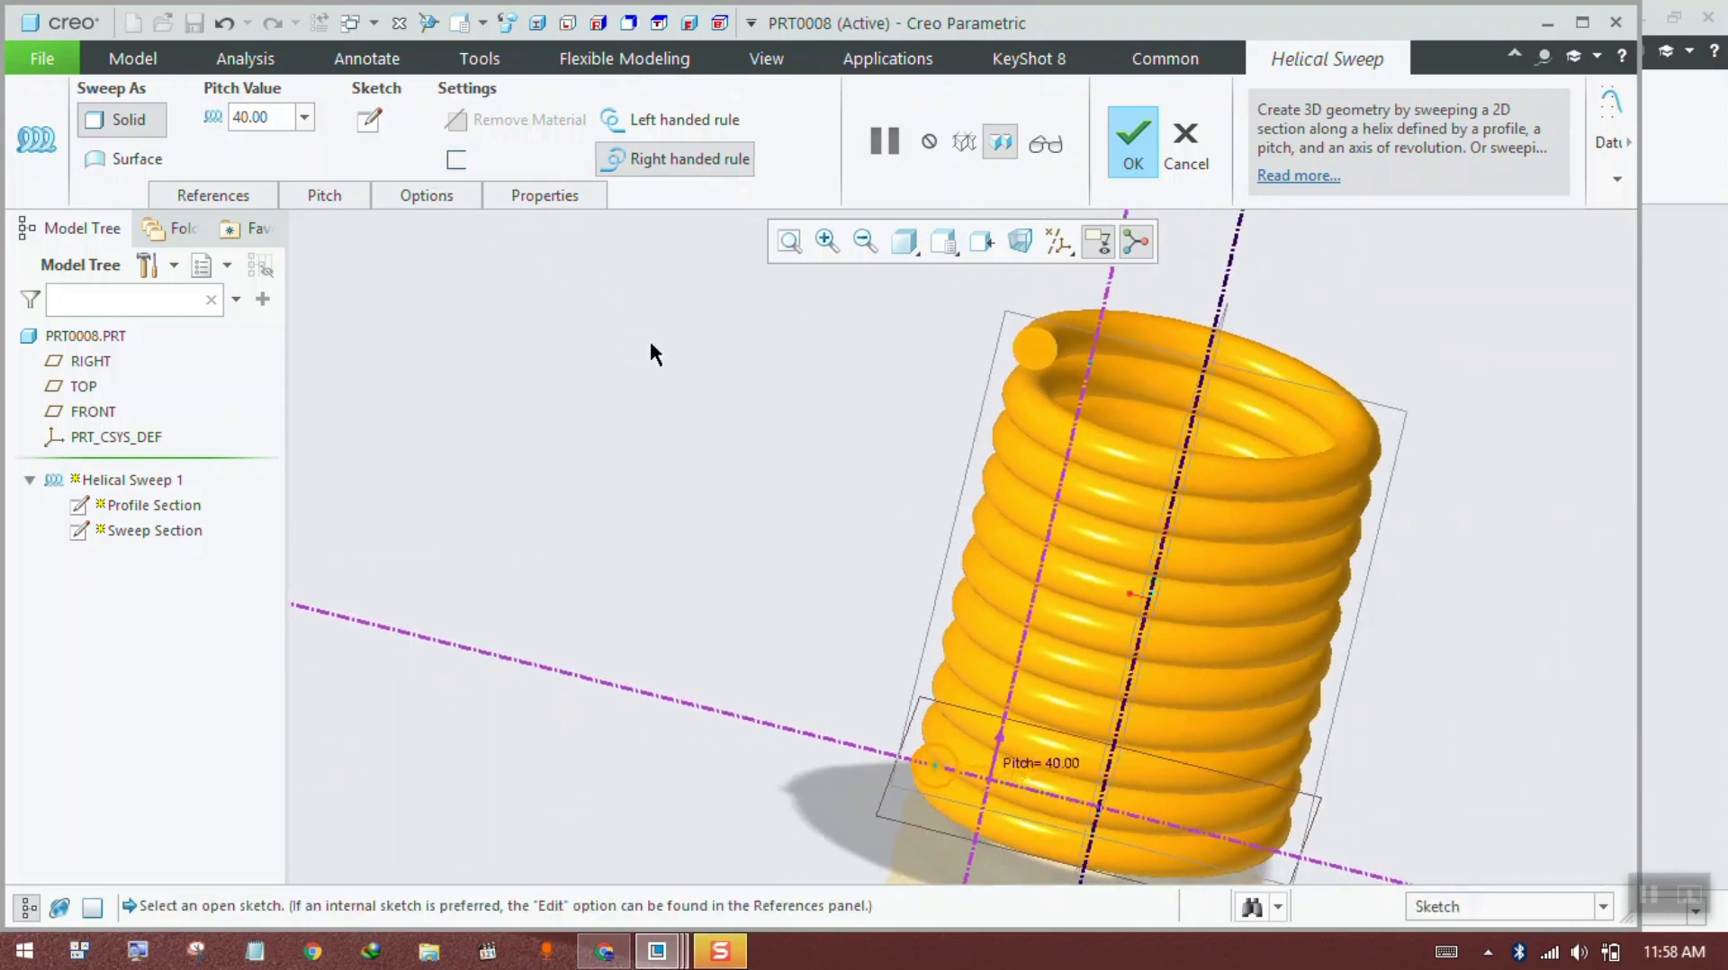
pyautogui.click(650, 129)
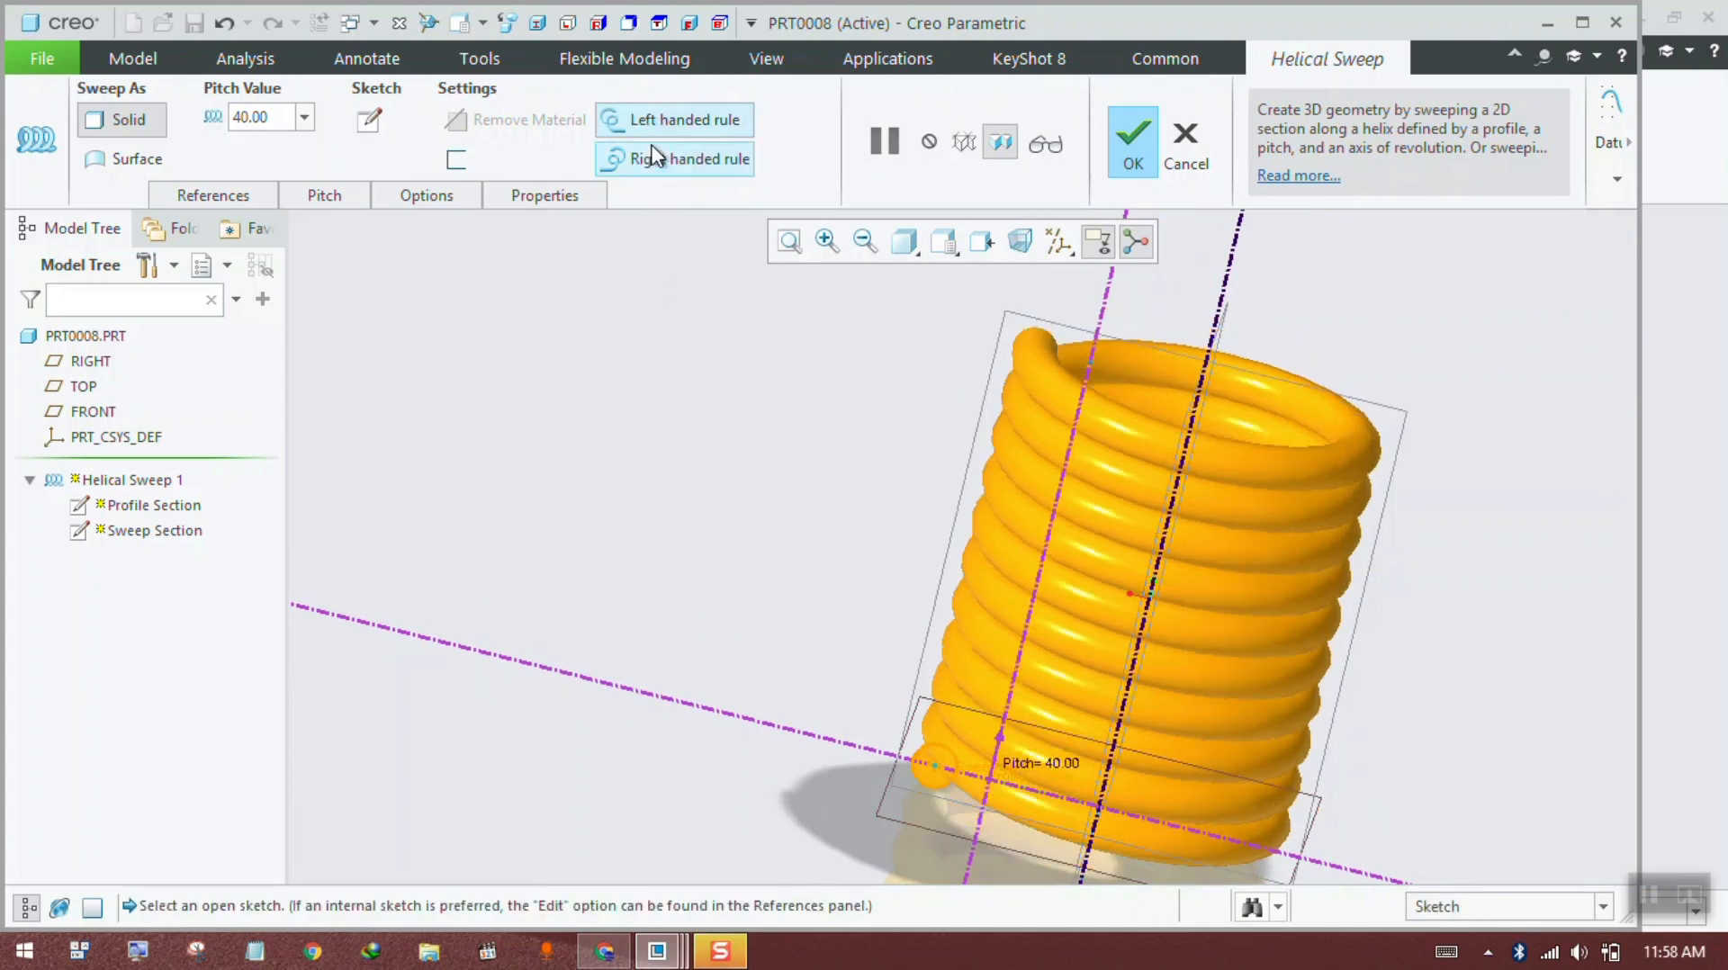
pyautogui.click(654, 160)
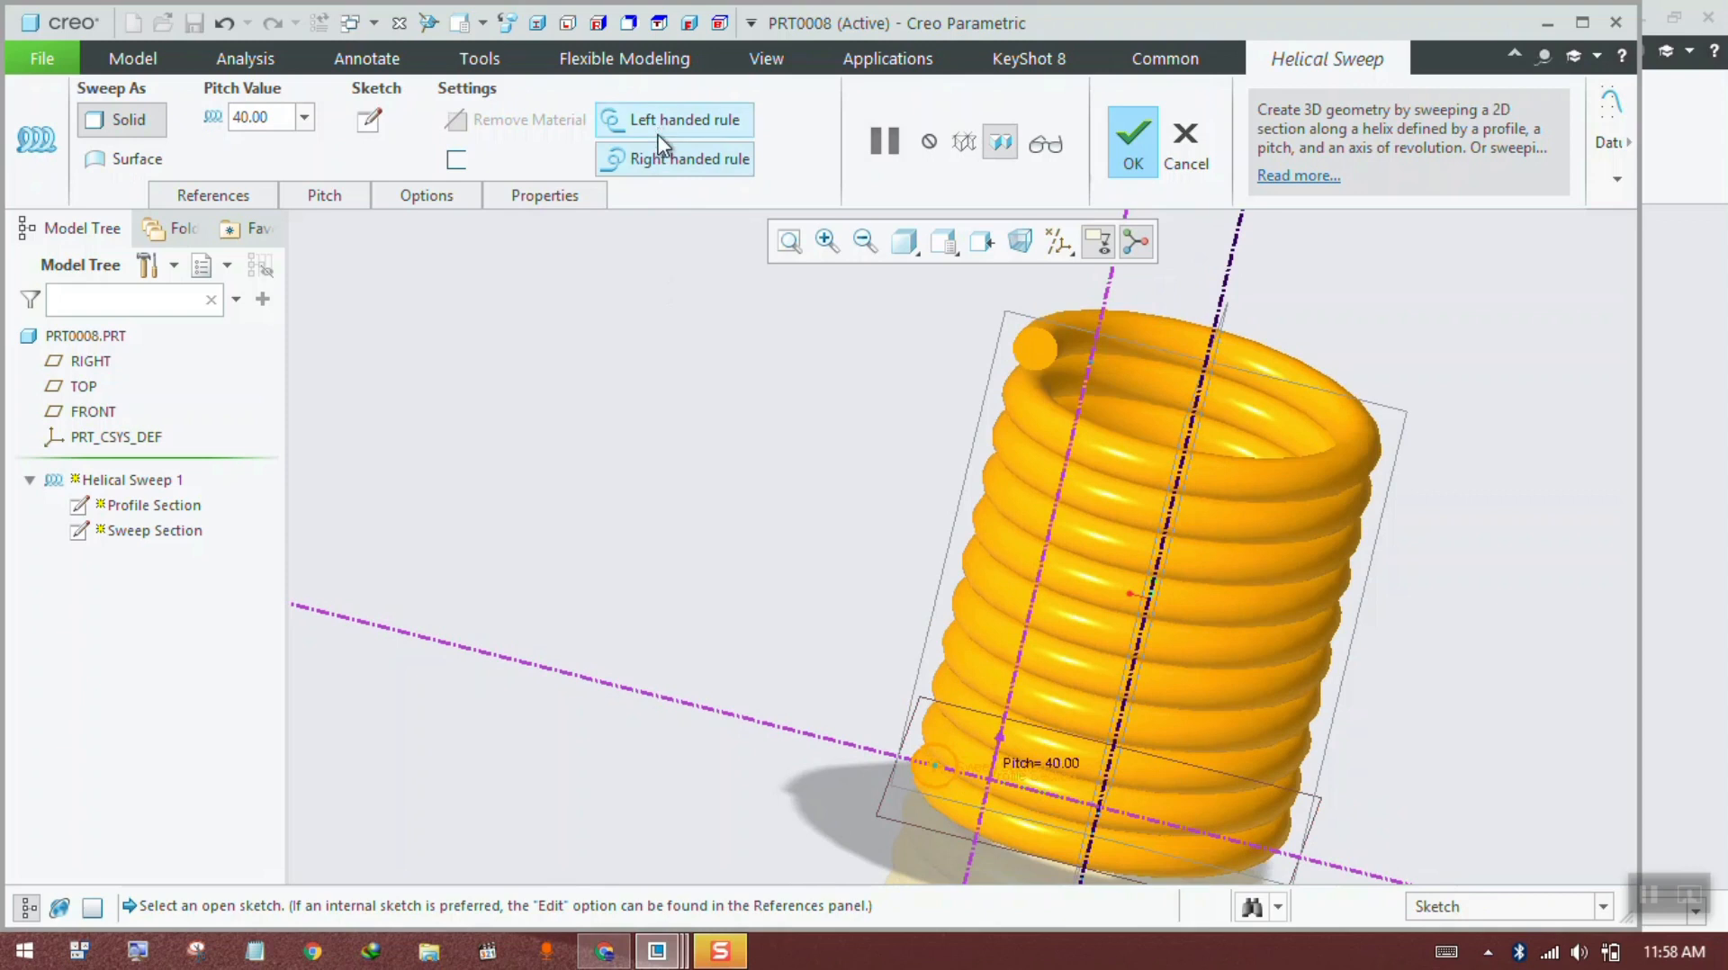
# Step: Review the sweep's references and pitch settings, and set the start point pitch to 50
pyautogui.click(342, 200)
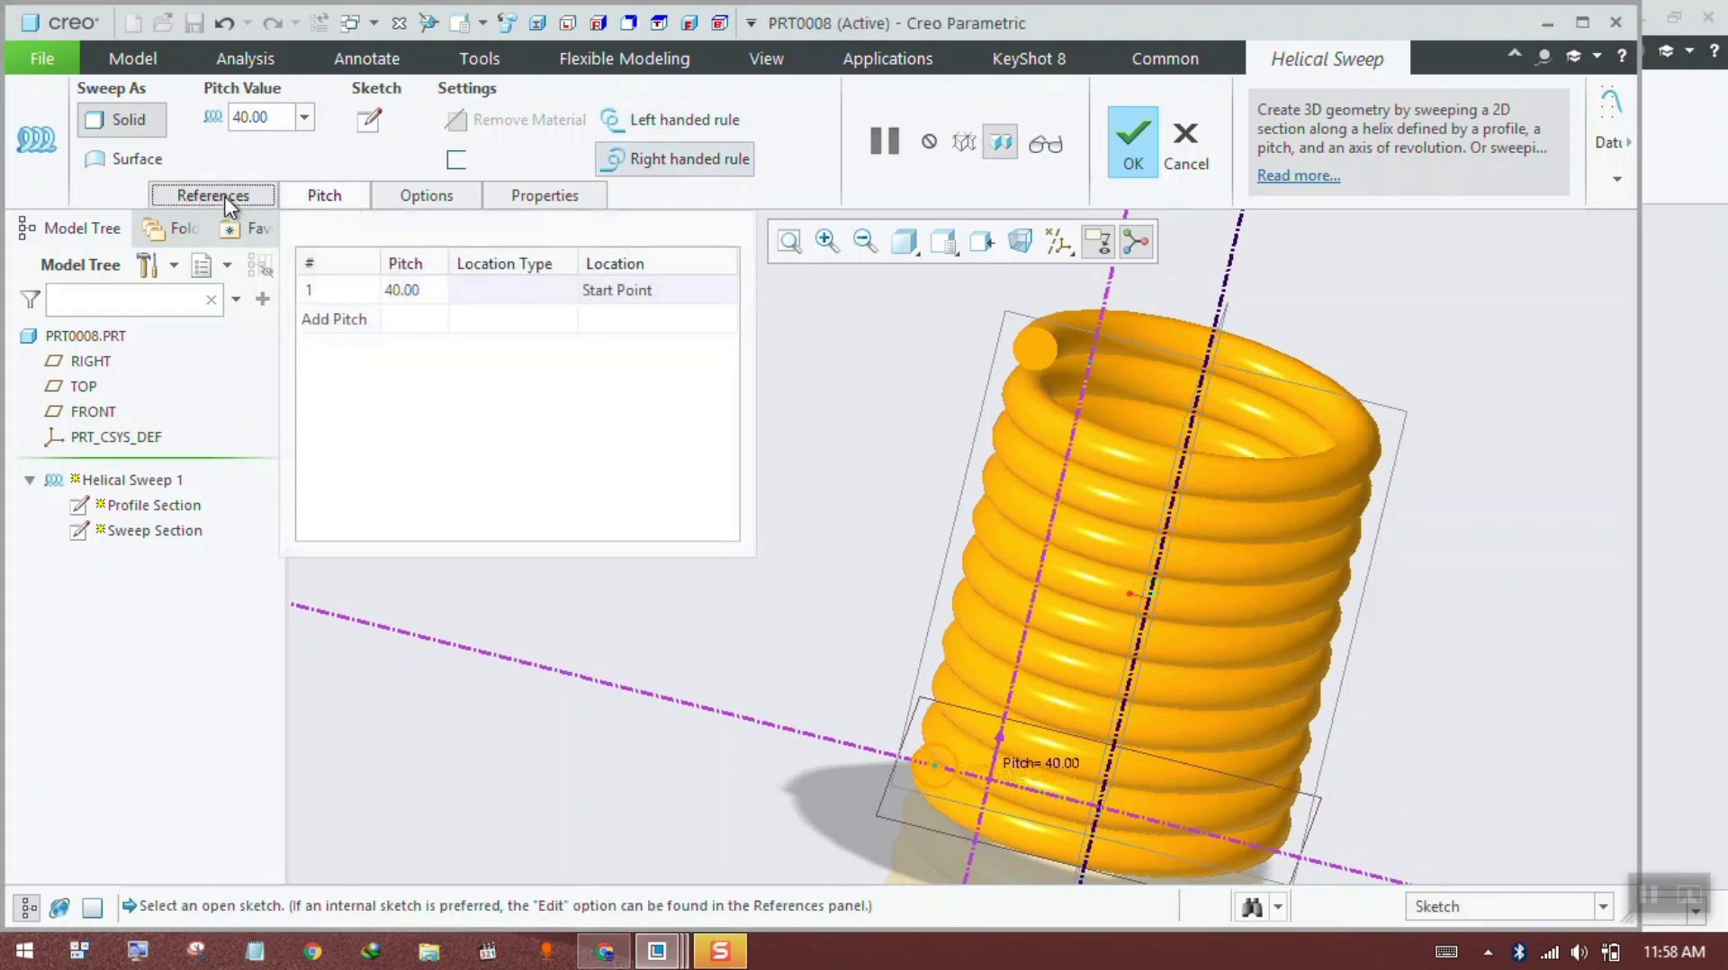
pyautogui.click(229, 198)
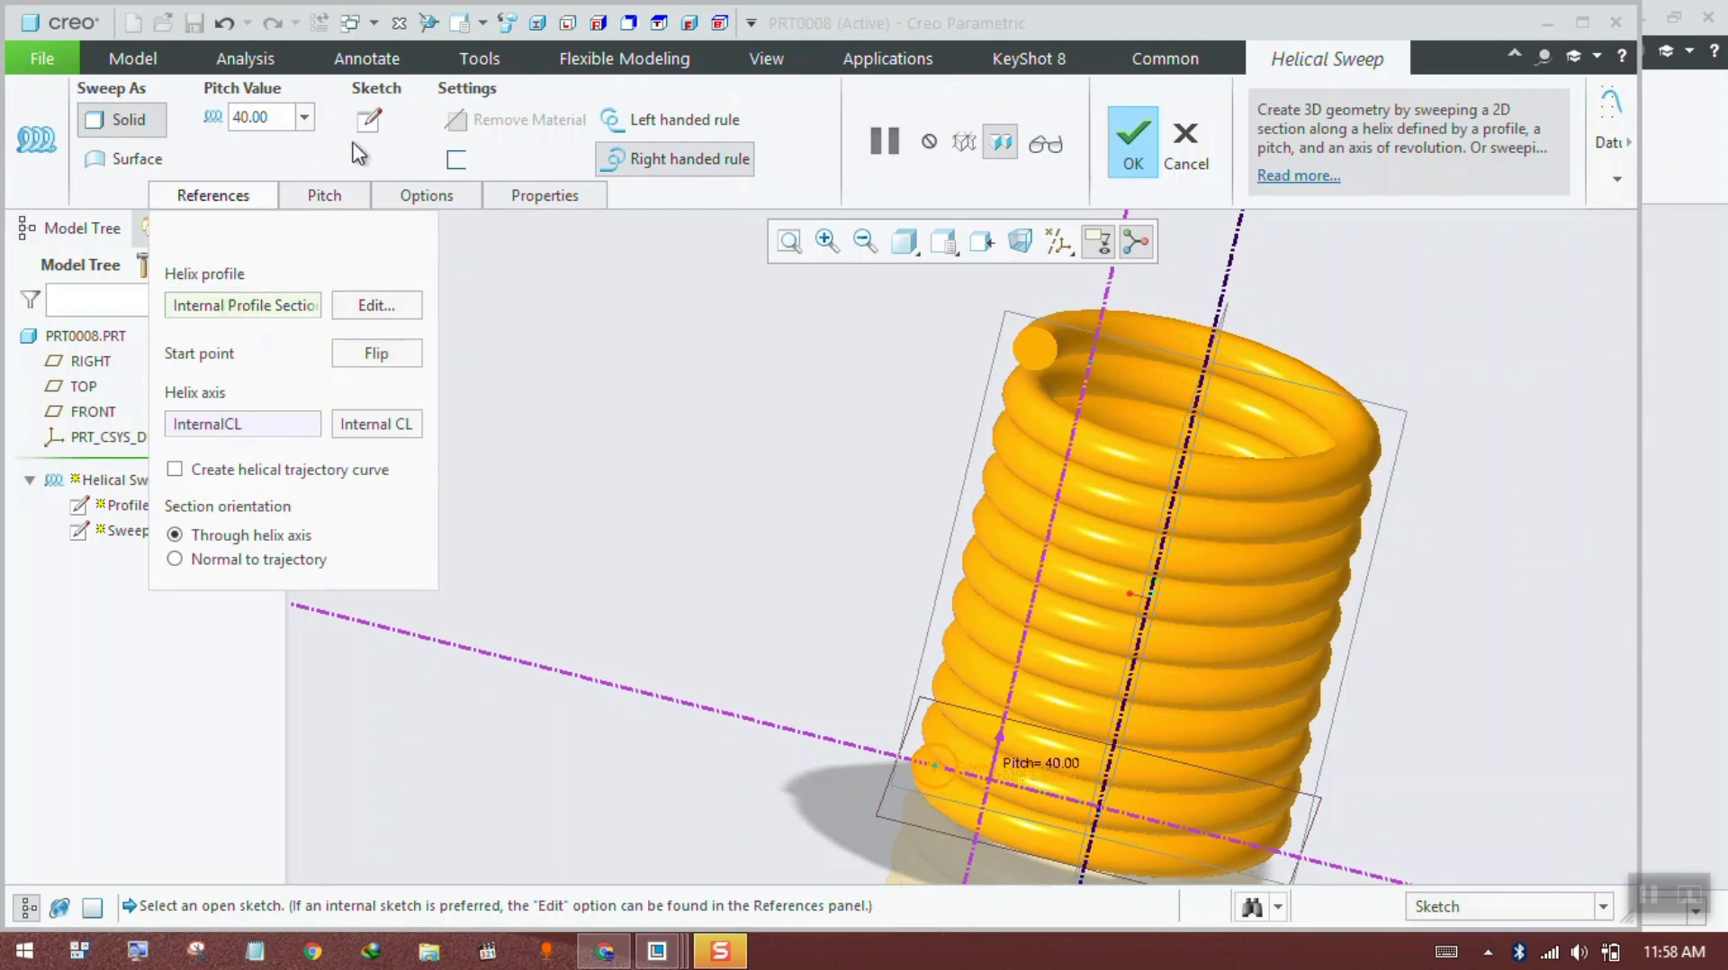
pyautogui.click(331, 198)
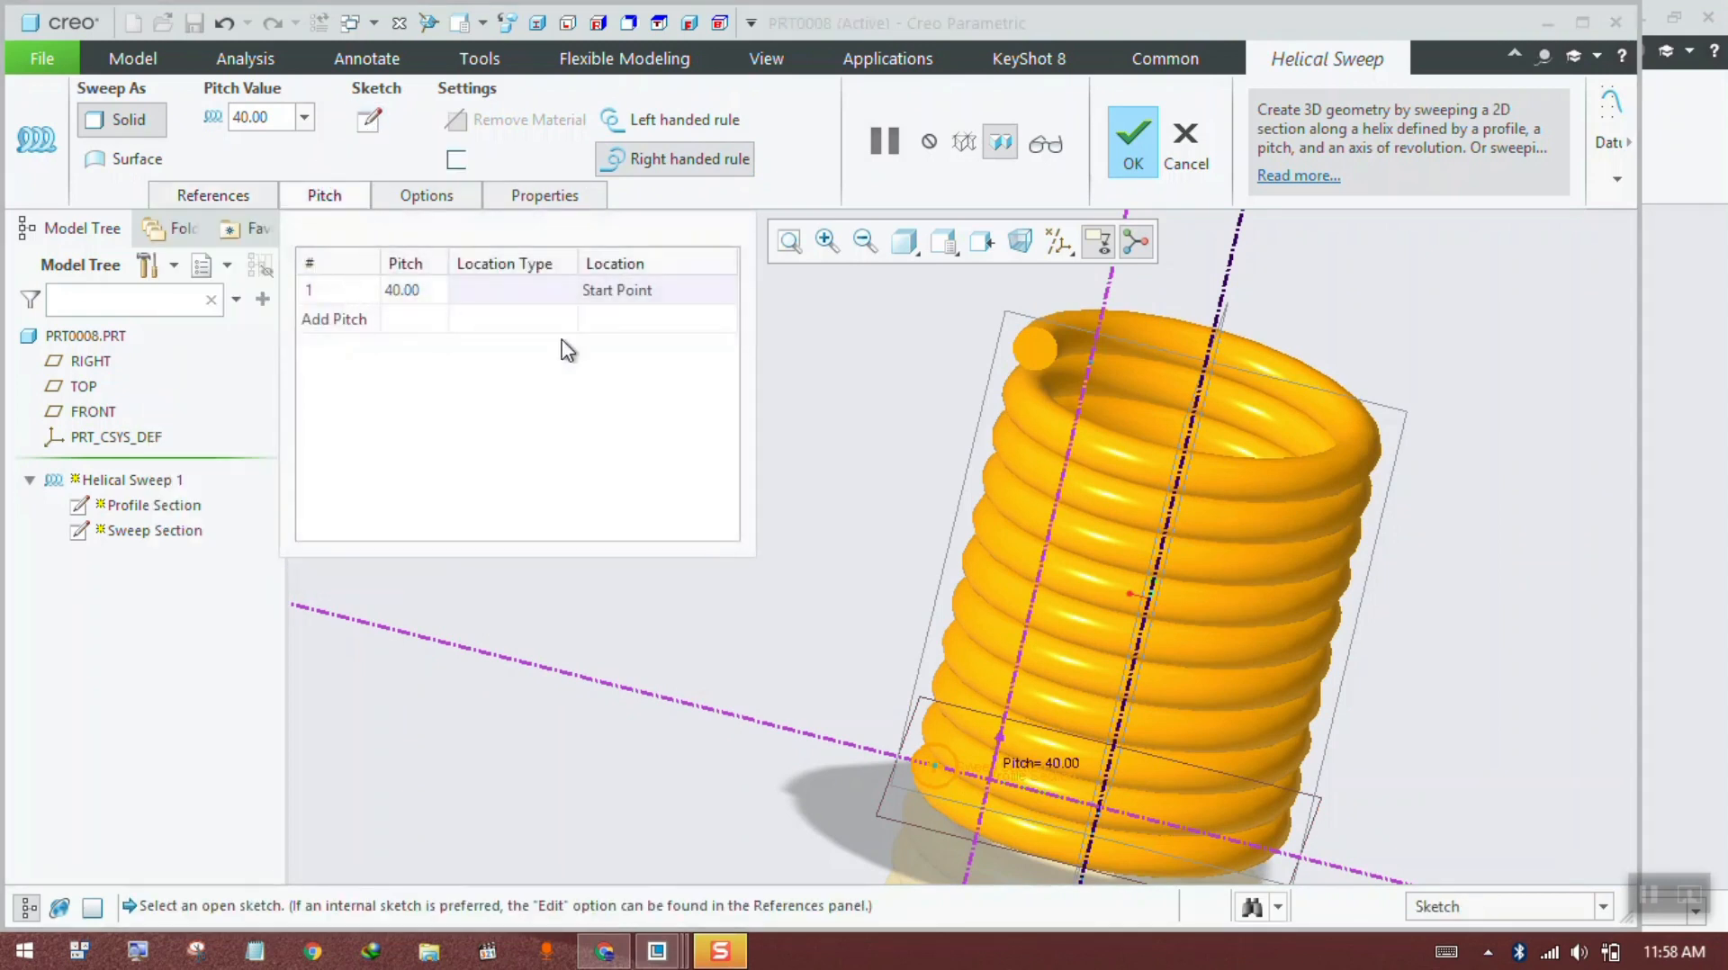
pyautogui.click(689, 22)
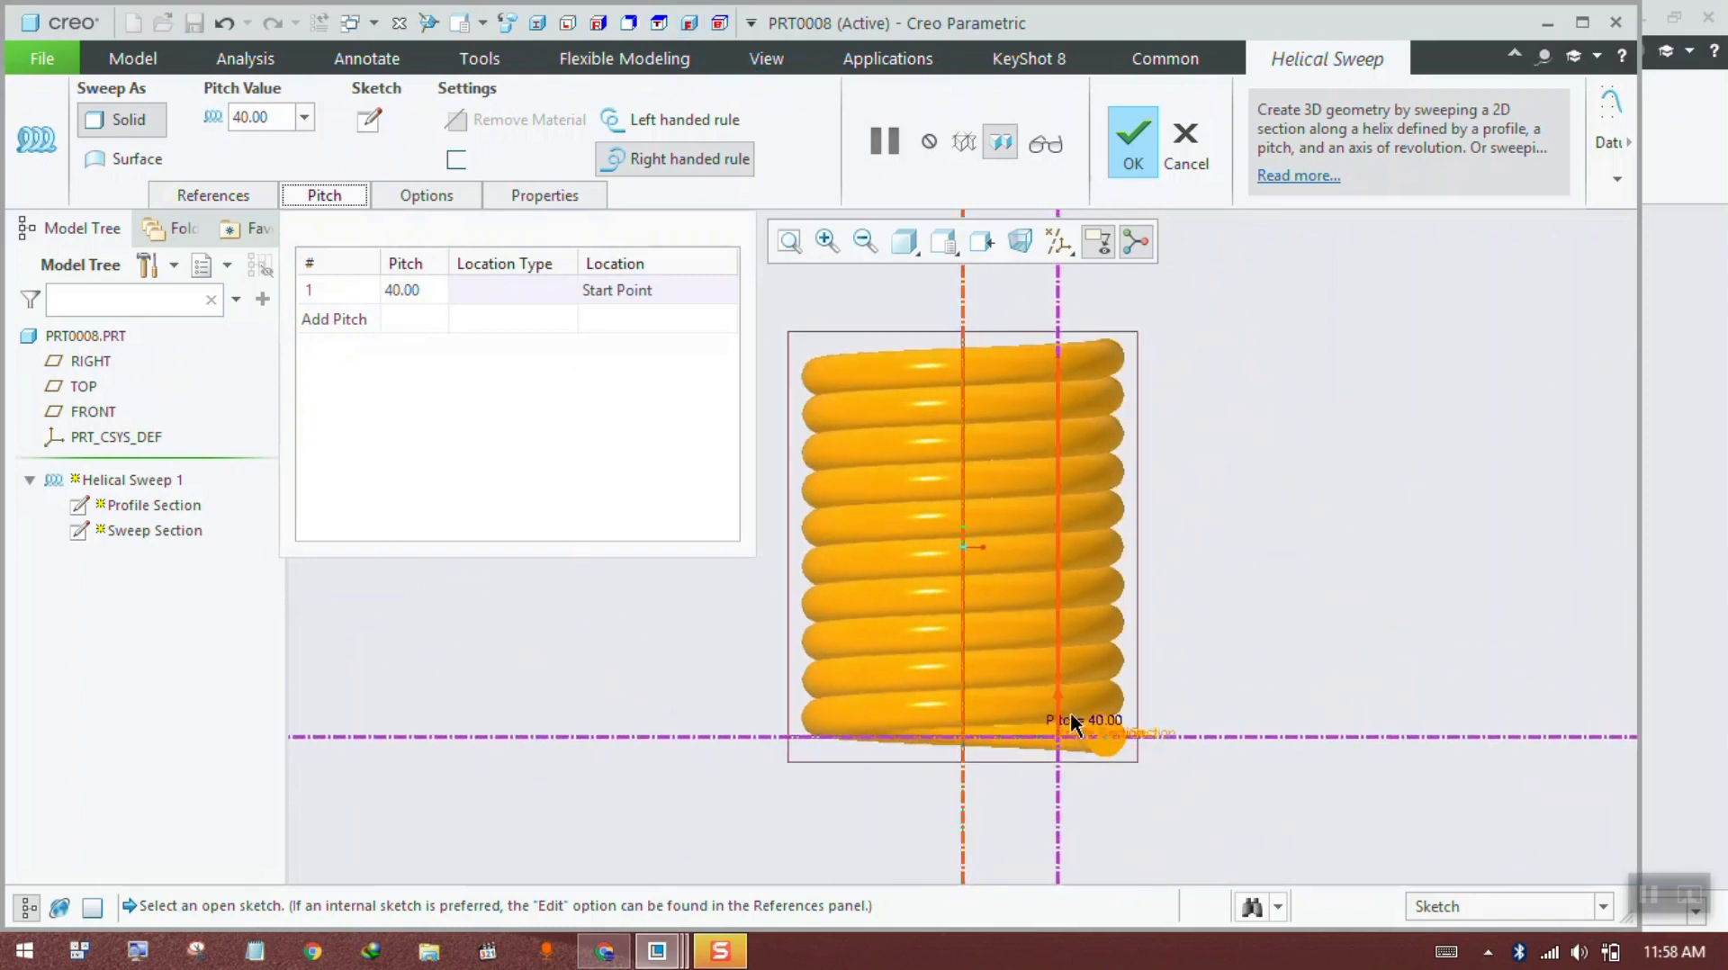
pyautogui.scroll(-3, 1083, 725)
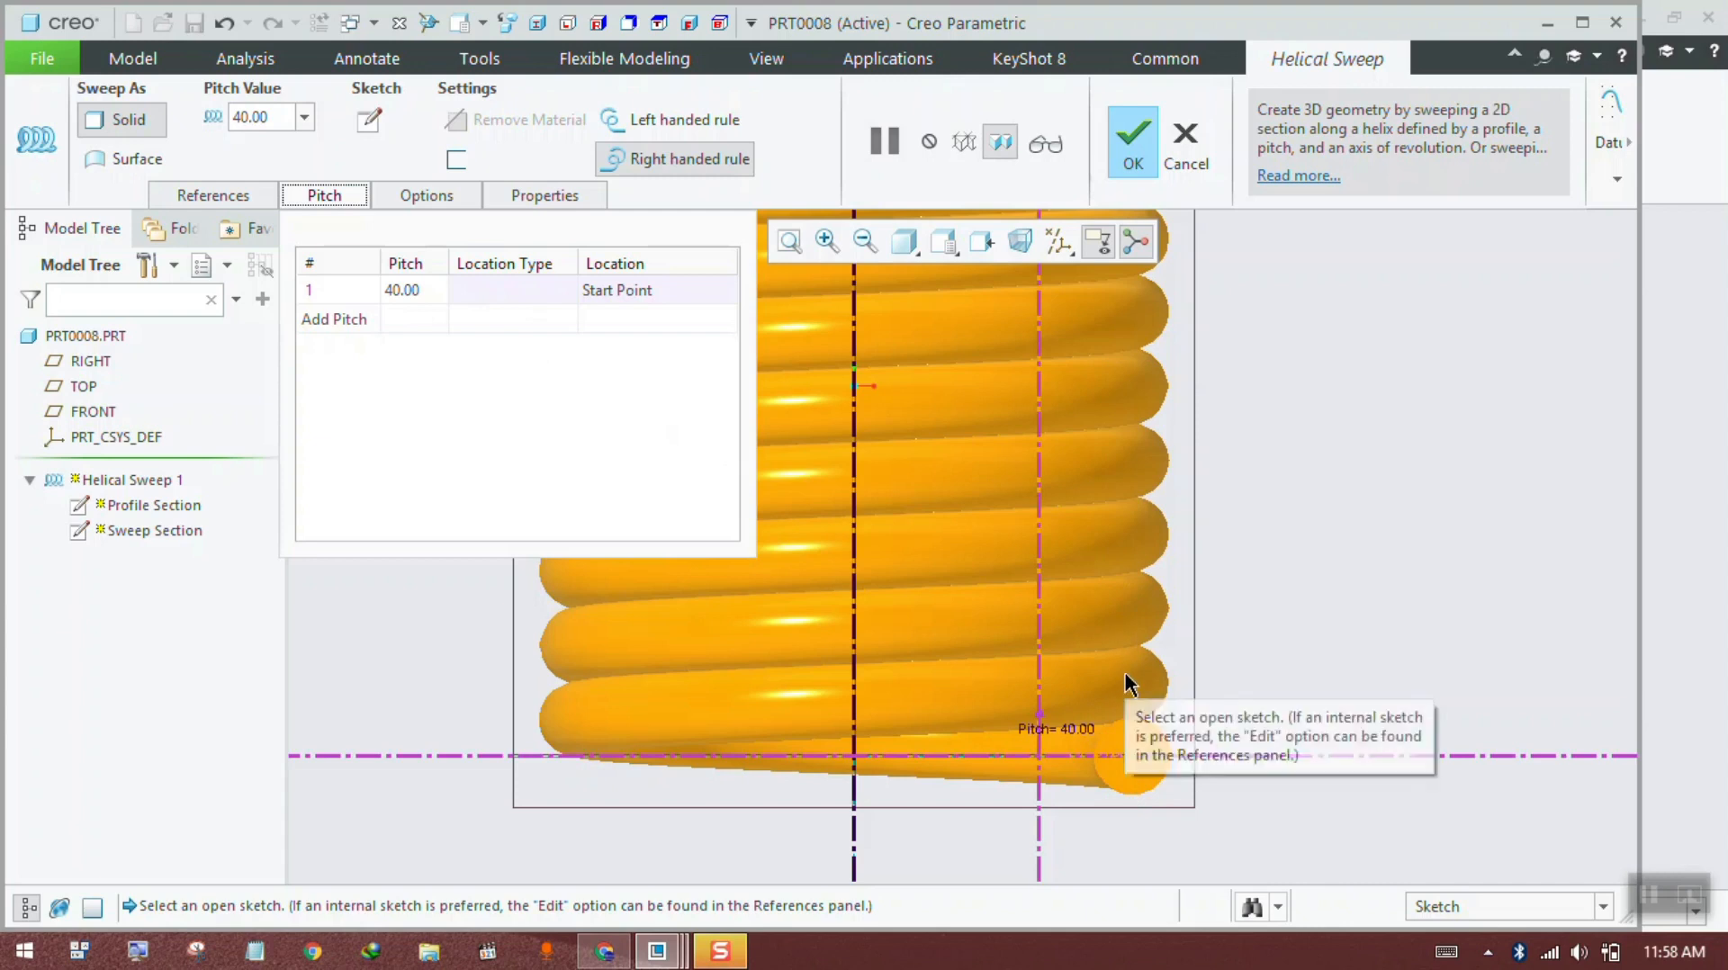
pyautogui.click(410, 297)
pyautogui.click(411, 297)
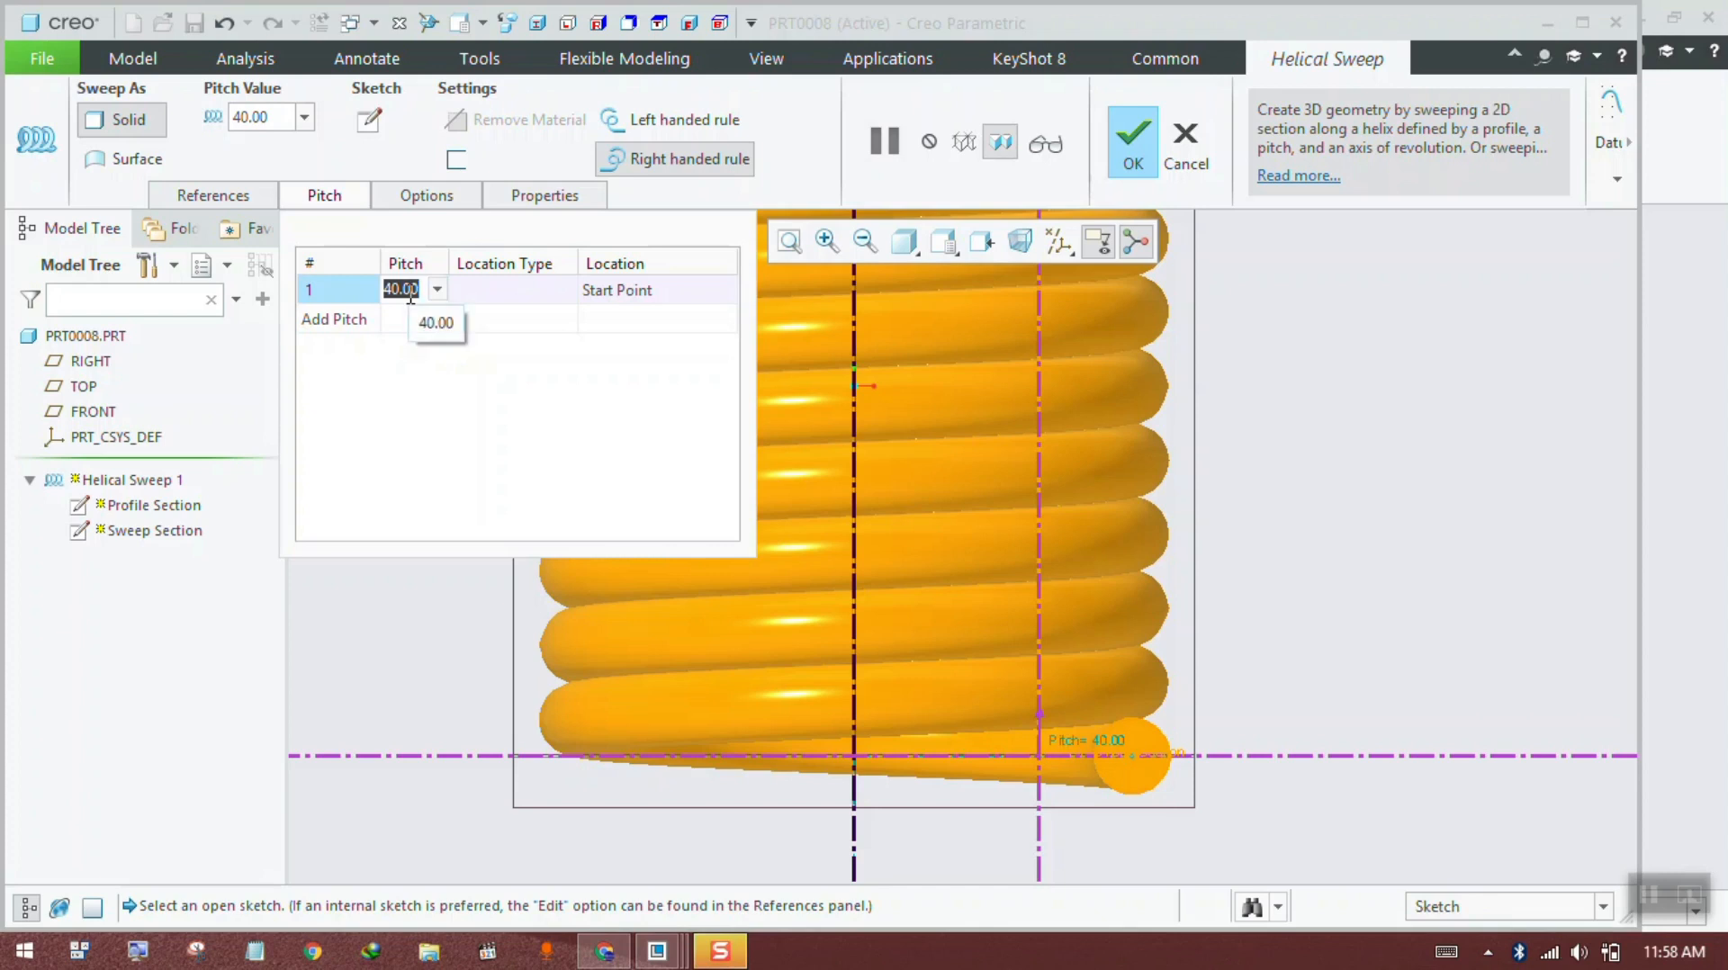
pyautogui.write('50')
pyautogui.press('Return')
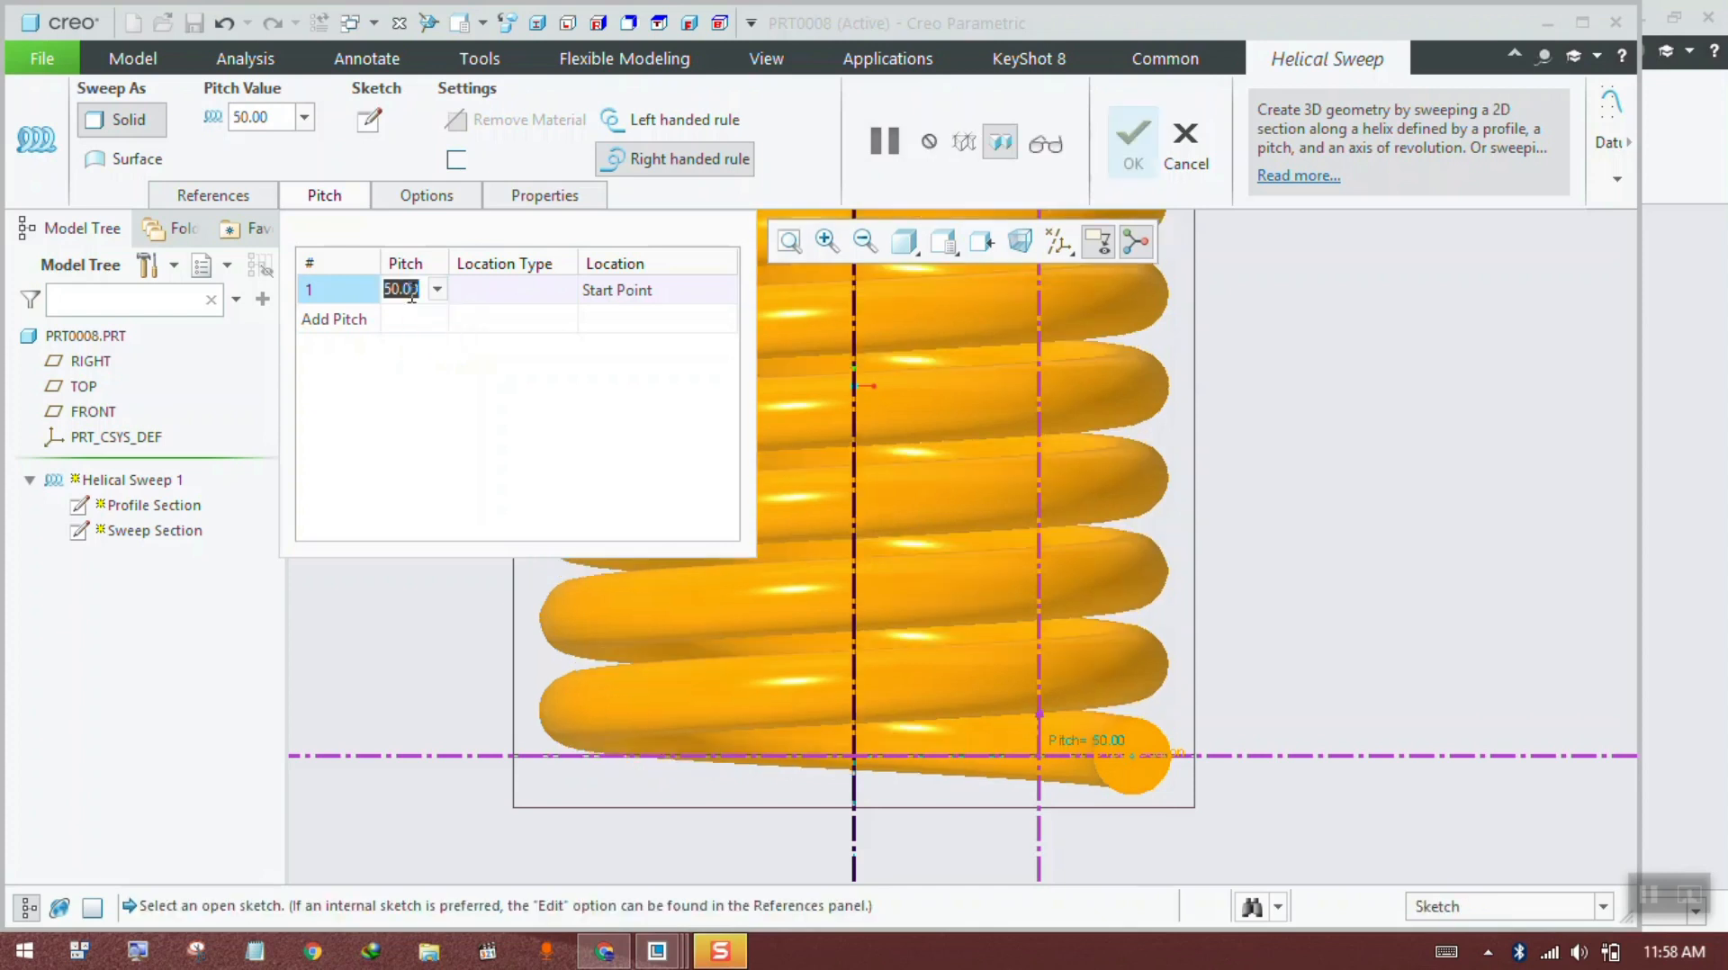
# Step: Set the start point pitch to 60 and inspect the spacing between the coils
pyautogui.scroll(3, 1186, 723)
pyautogui.moveTo(1201, 692); pyautogui.dragTo(1242, 706, button='middle')
pyautogui.click(416, 290)
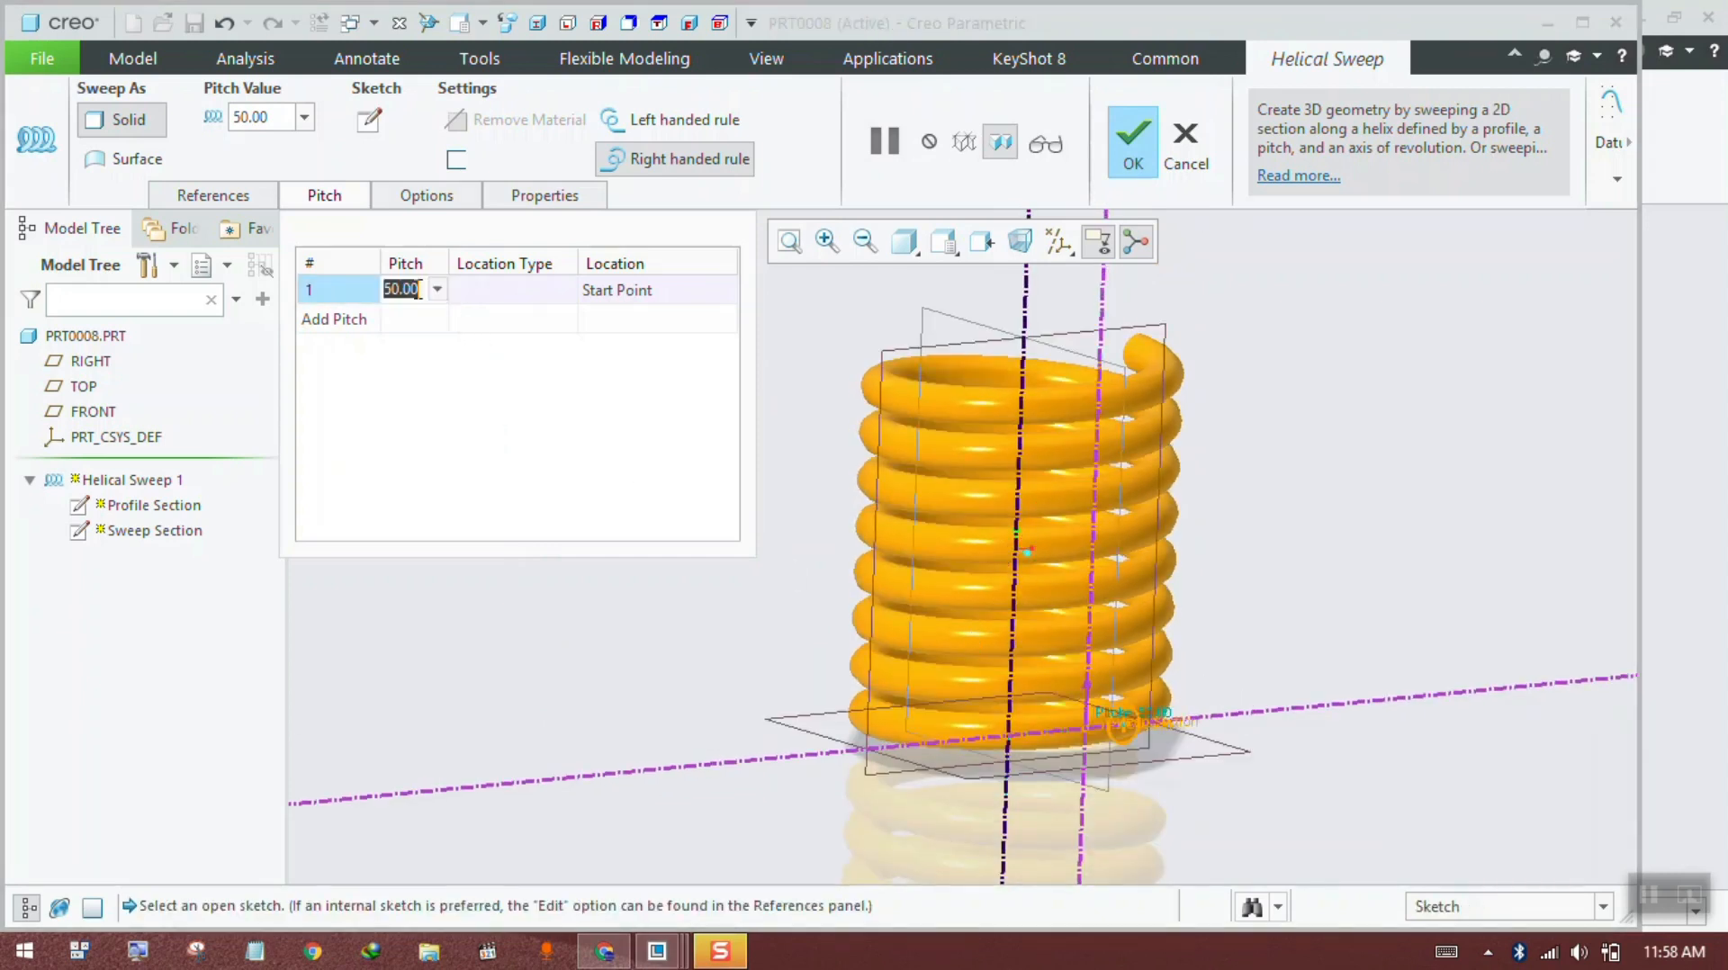
pyautogui.write('60')
pyautogui.press('Return')
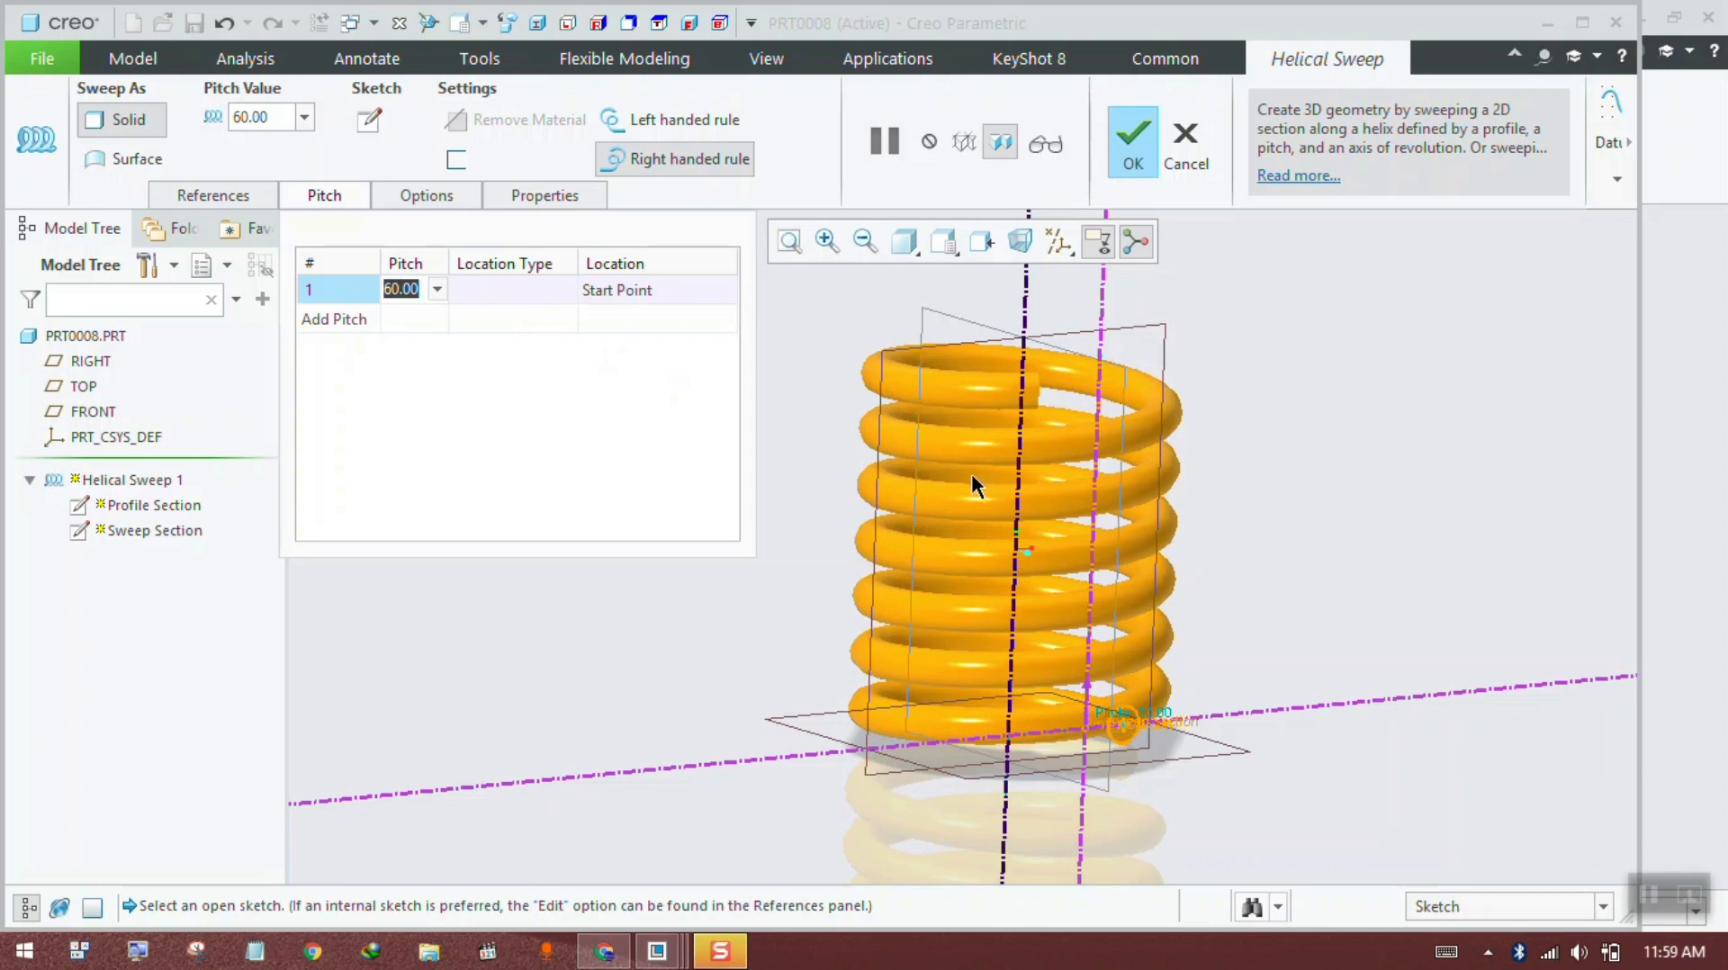
pyautogui.click(795, 375)
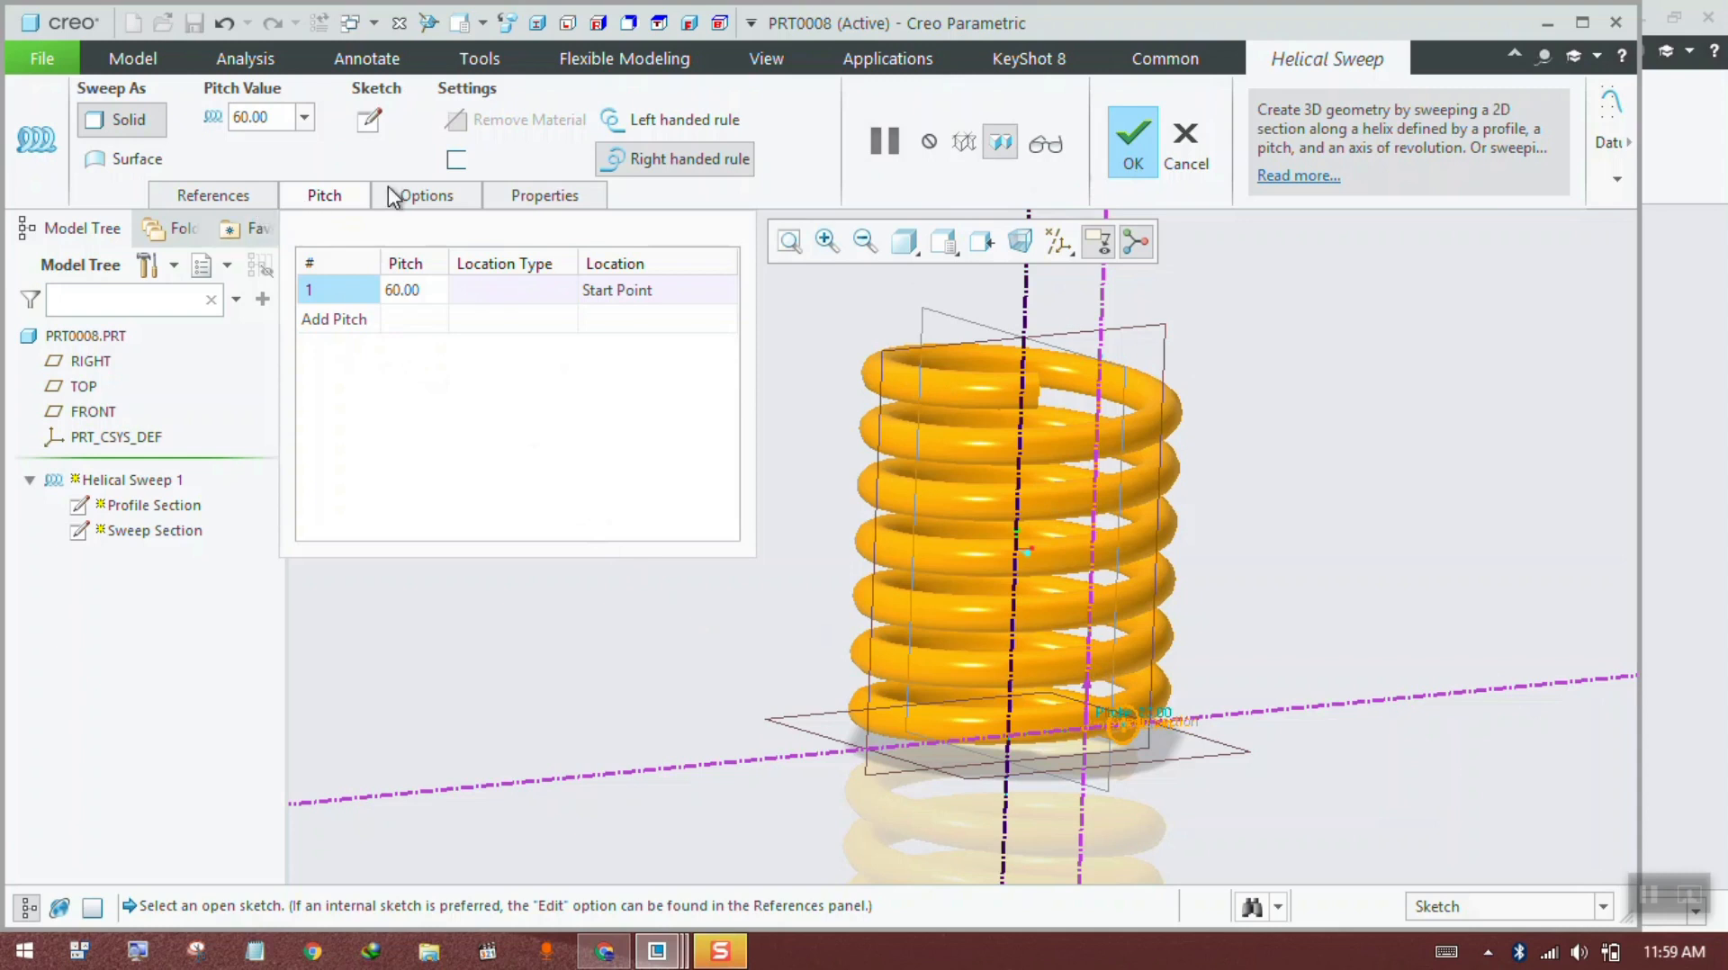
# Step: Edit the section sketch so the circle's center lies 100 from the helix axis, and accept the sketch
pyautogui.click(363, 119)
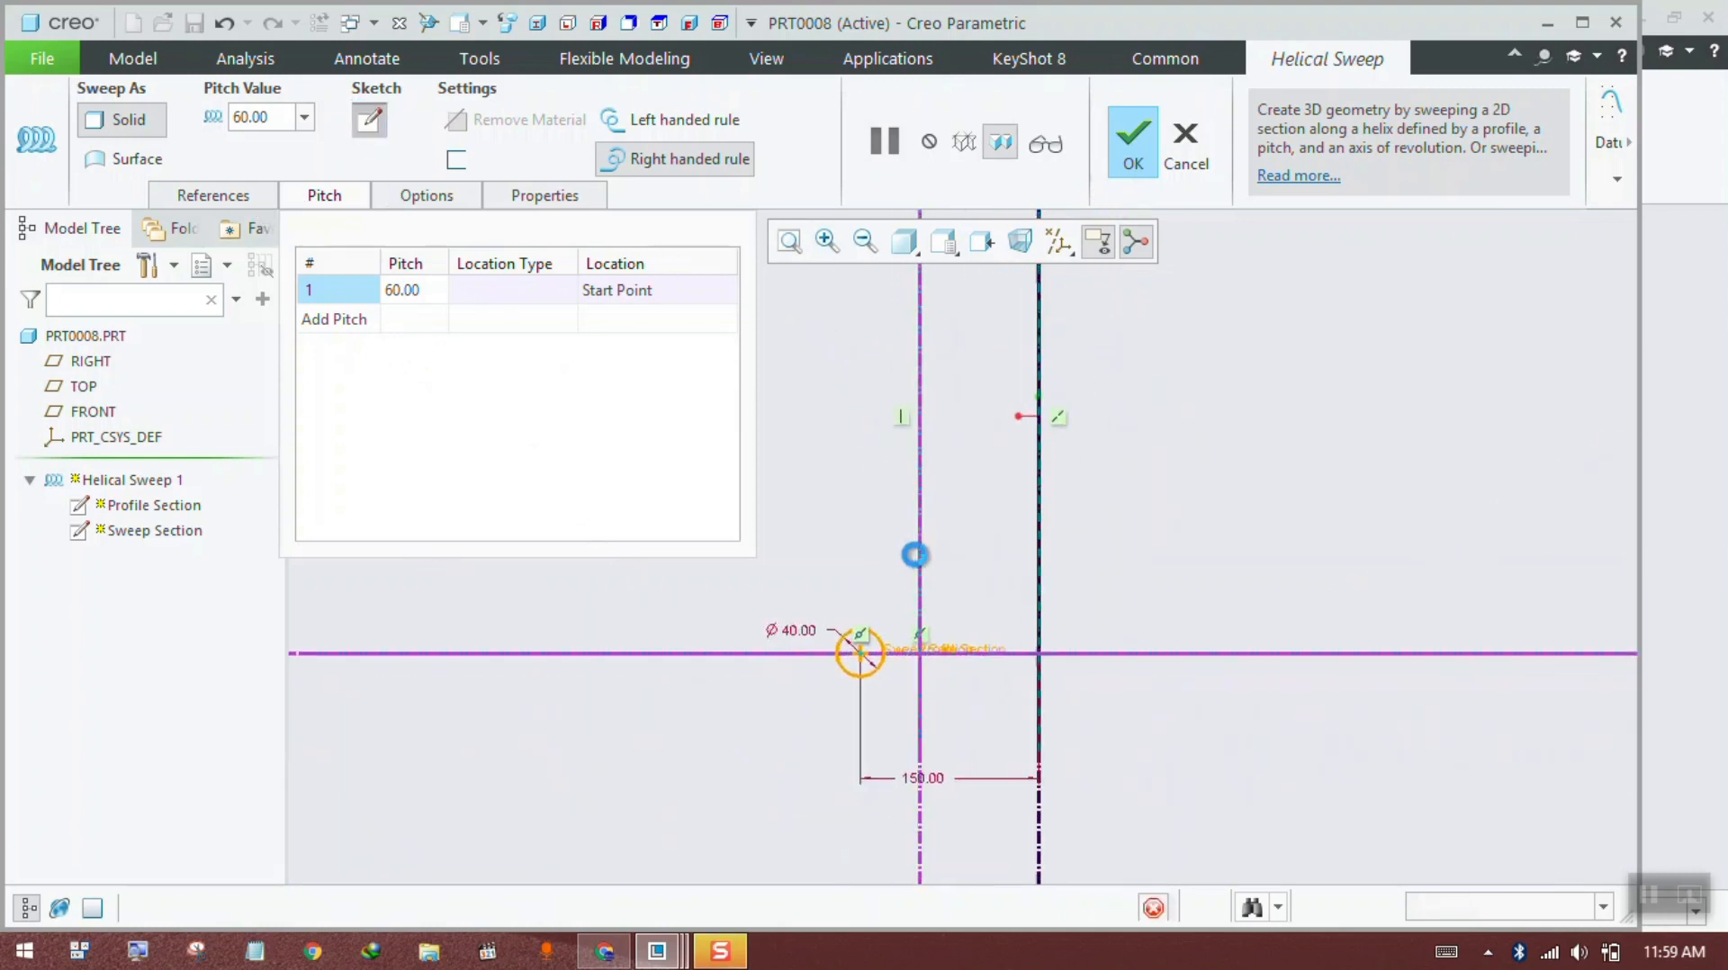
pyautogui.doubleClick(972, 627)
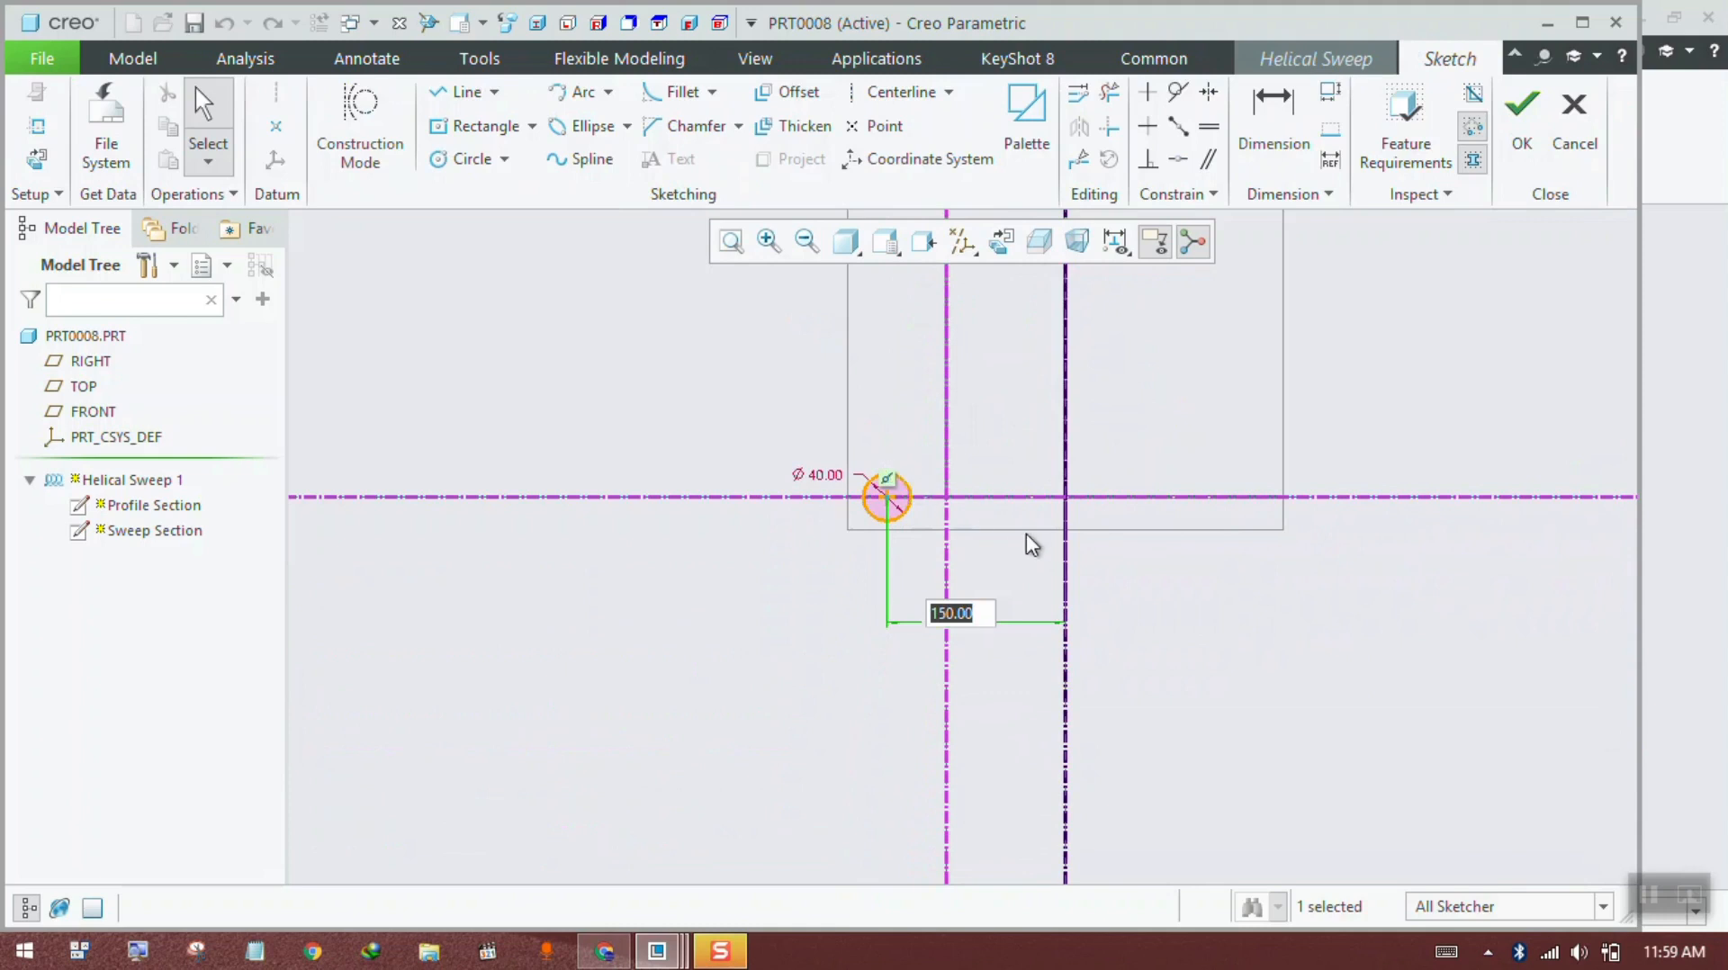
pyautogui.write('100')
pyautogui.press('Return')
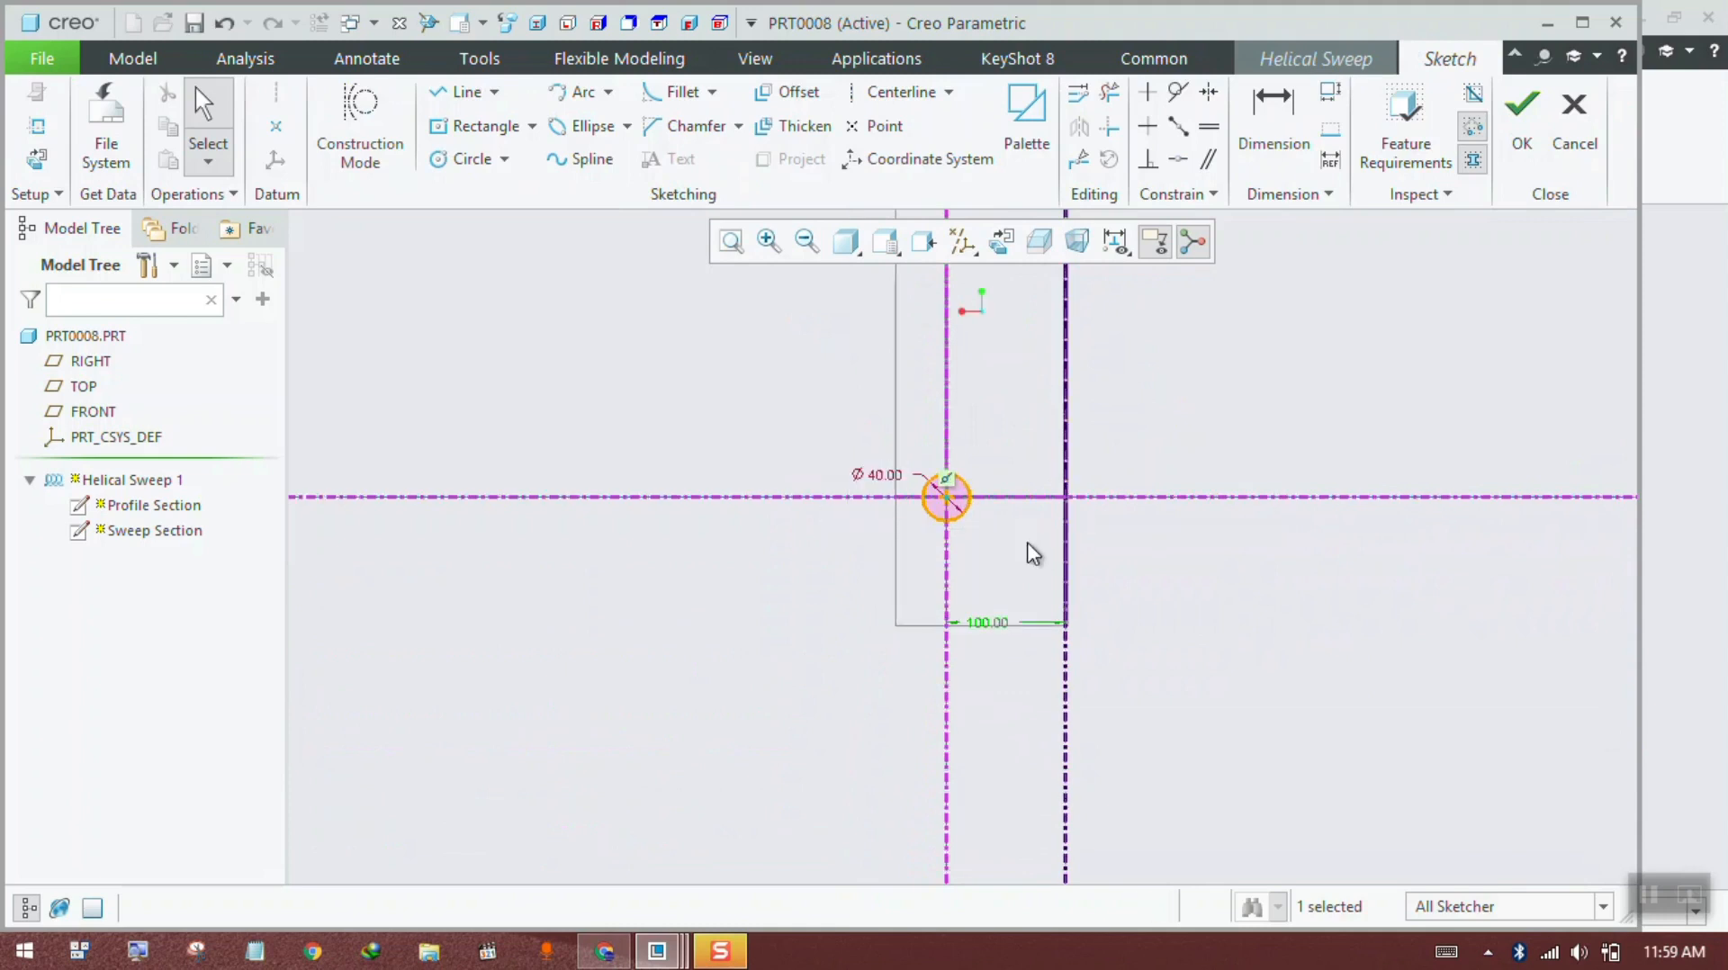
pyautogui.click(1521, 126)
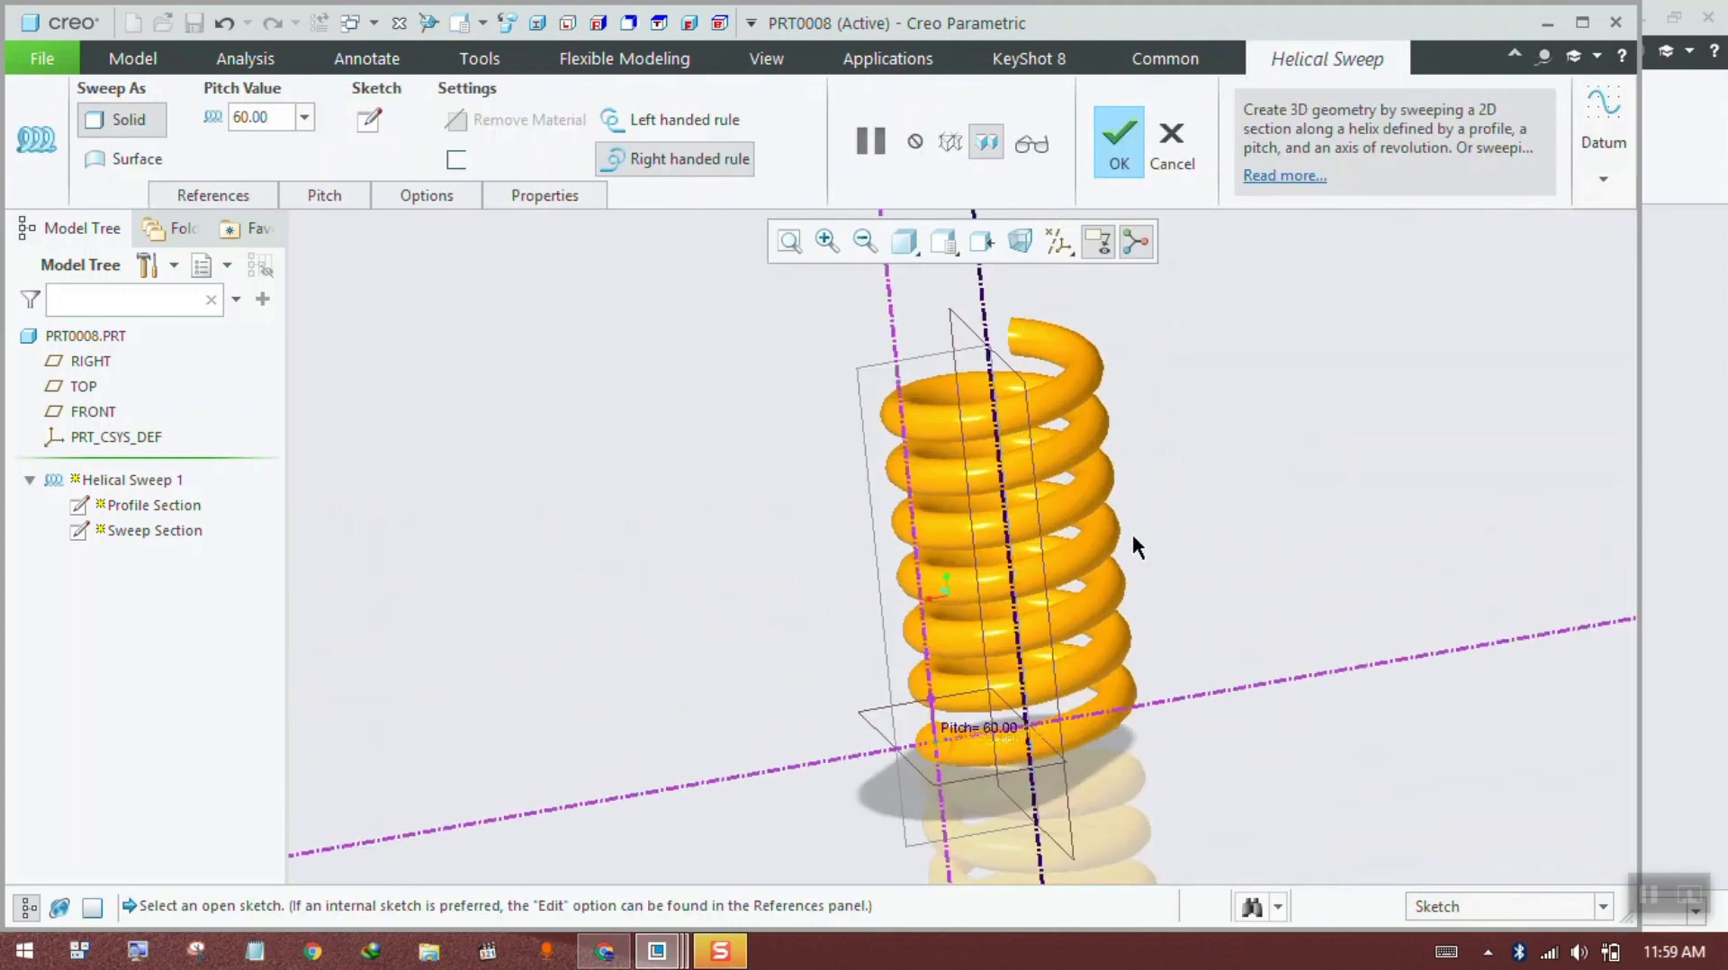
# Step: Add a second pitch of 40 at the end point and view the coil from the front
pyautogui.click(355, 196)
pyautogui.click(333, 318)
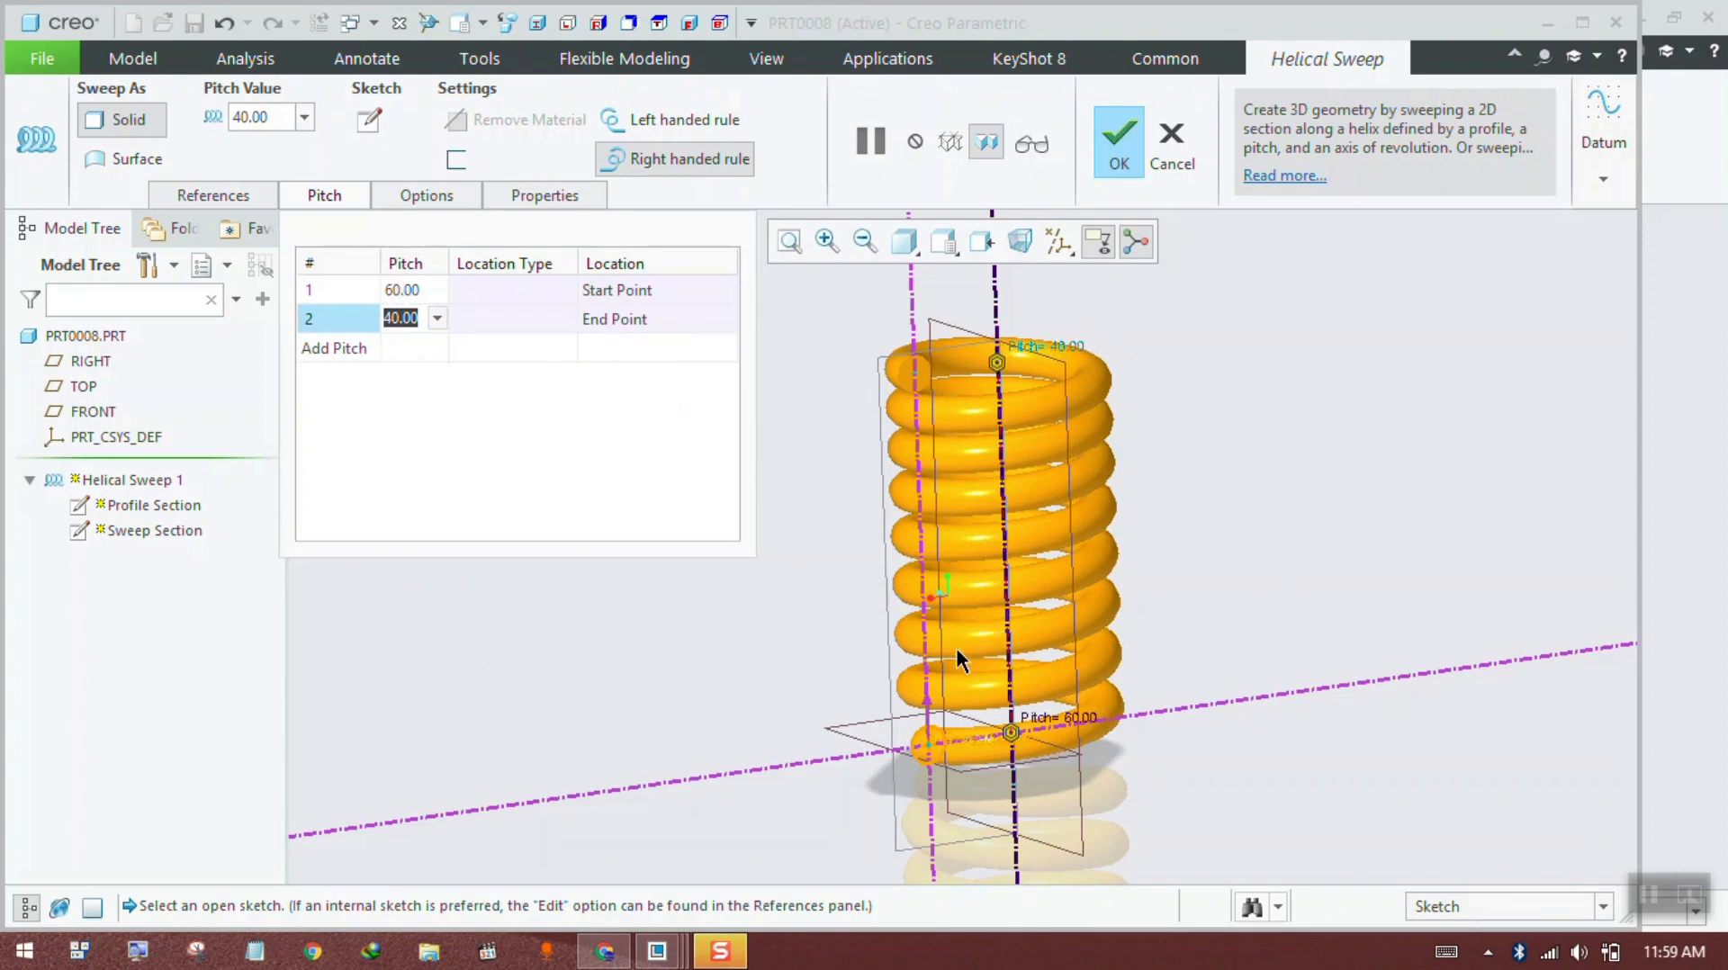
pyautogui.click(689, 23)
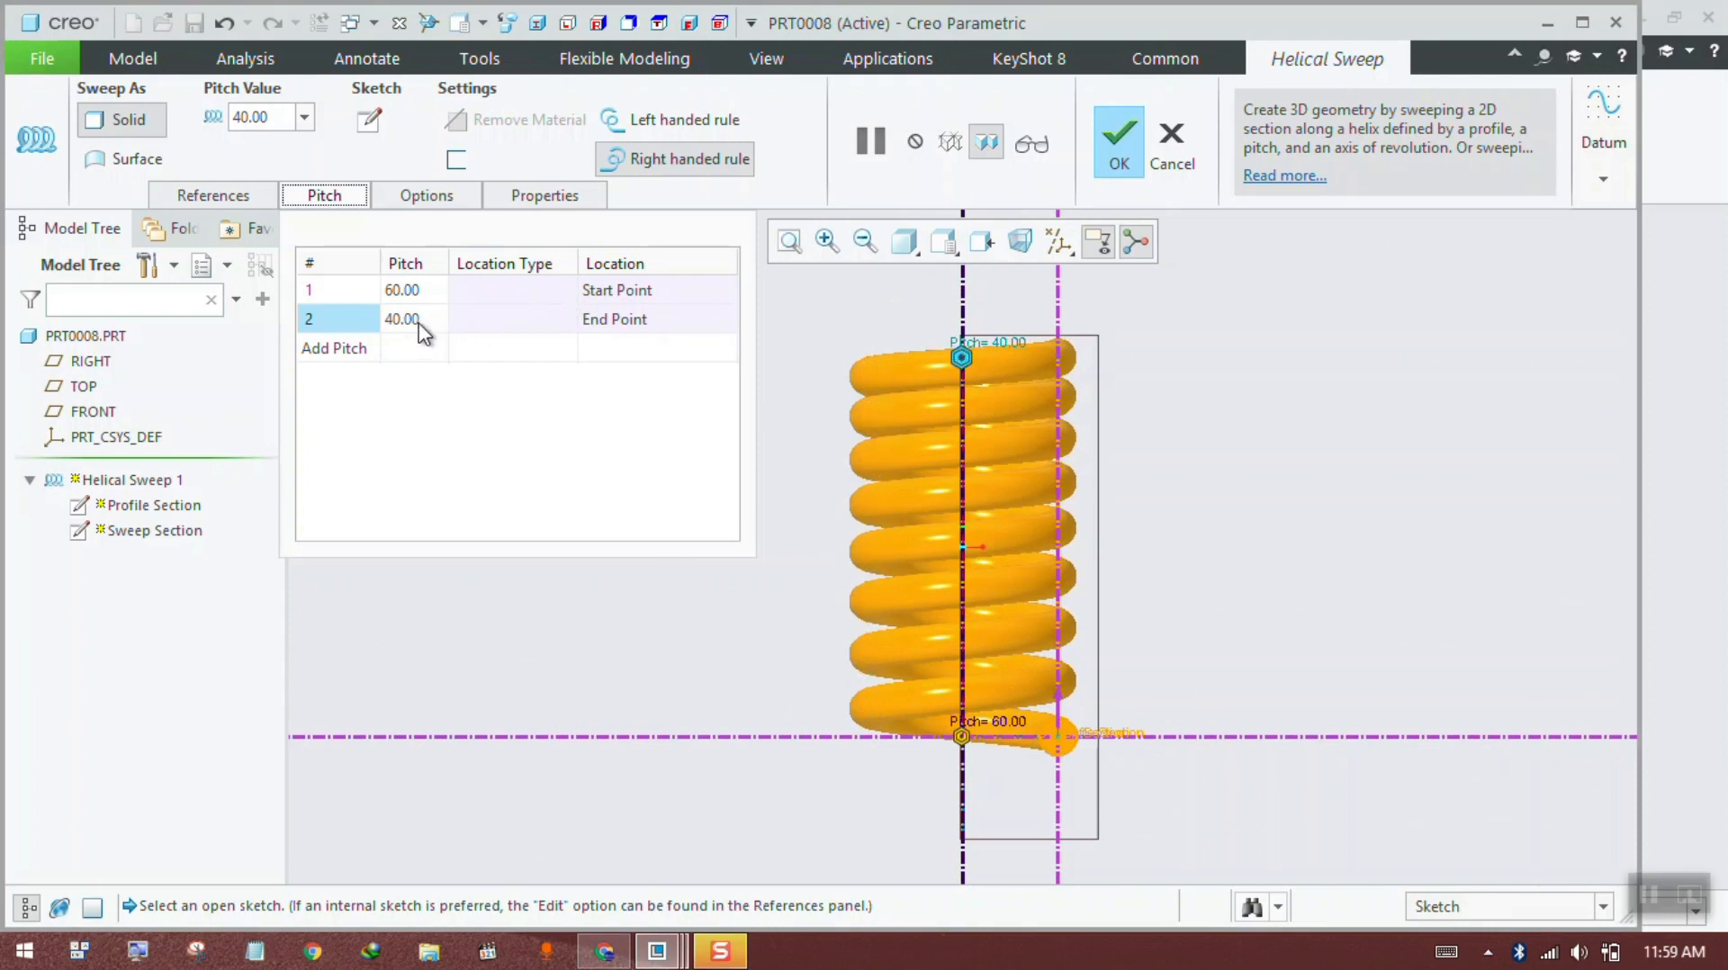
# Step: Set the start point pitch to 80 and complete the variable-pitch helical sweep
pyautogui.click(415, 290)
pyautogui.write('80')
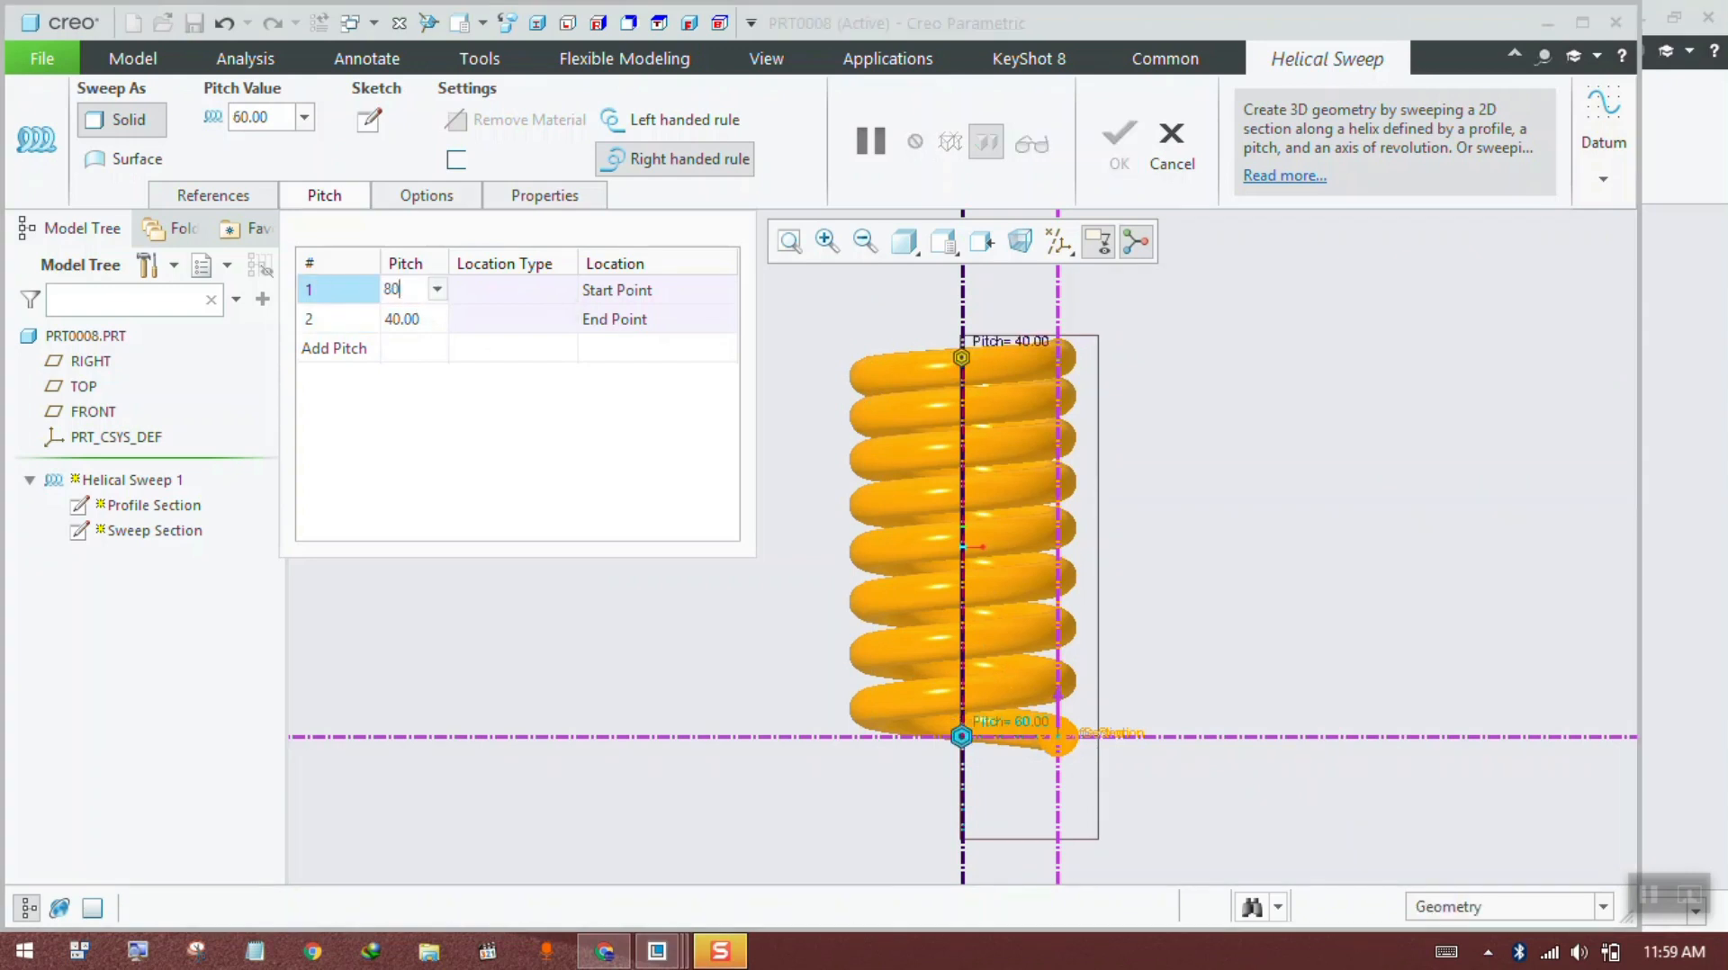
pyautogui.press('Return')
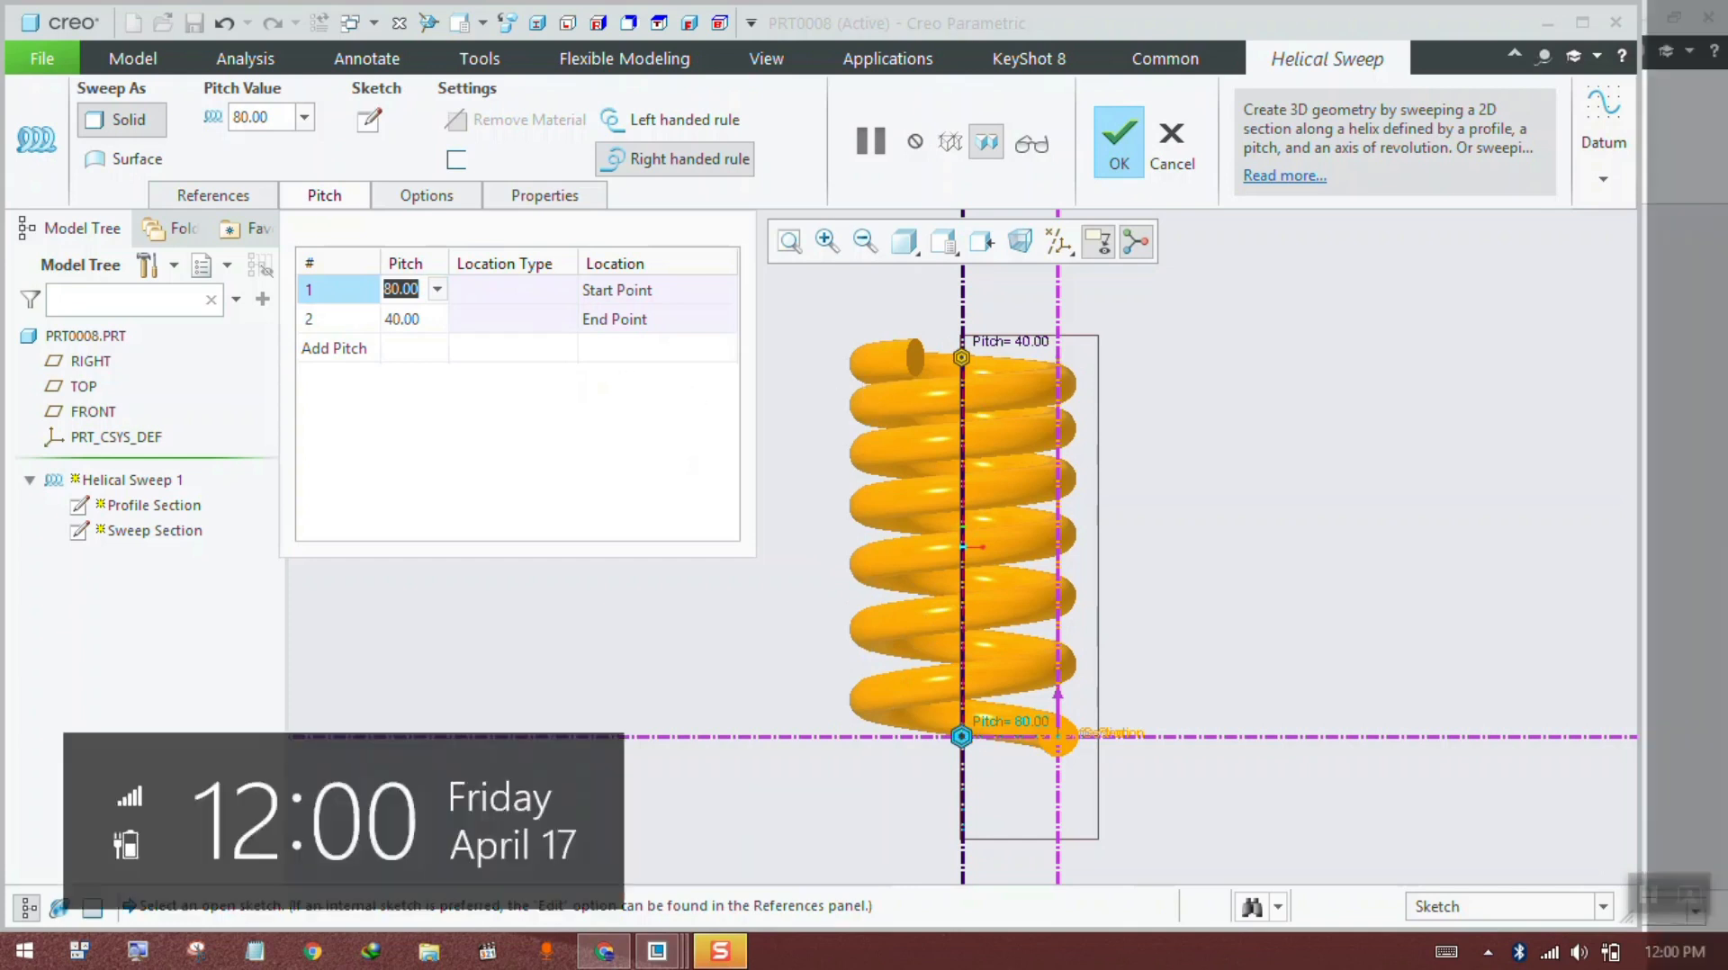
pyautogui.click(1100, 137)
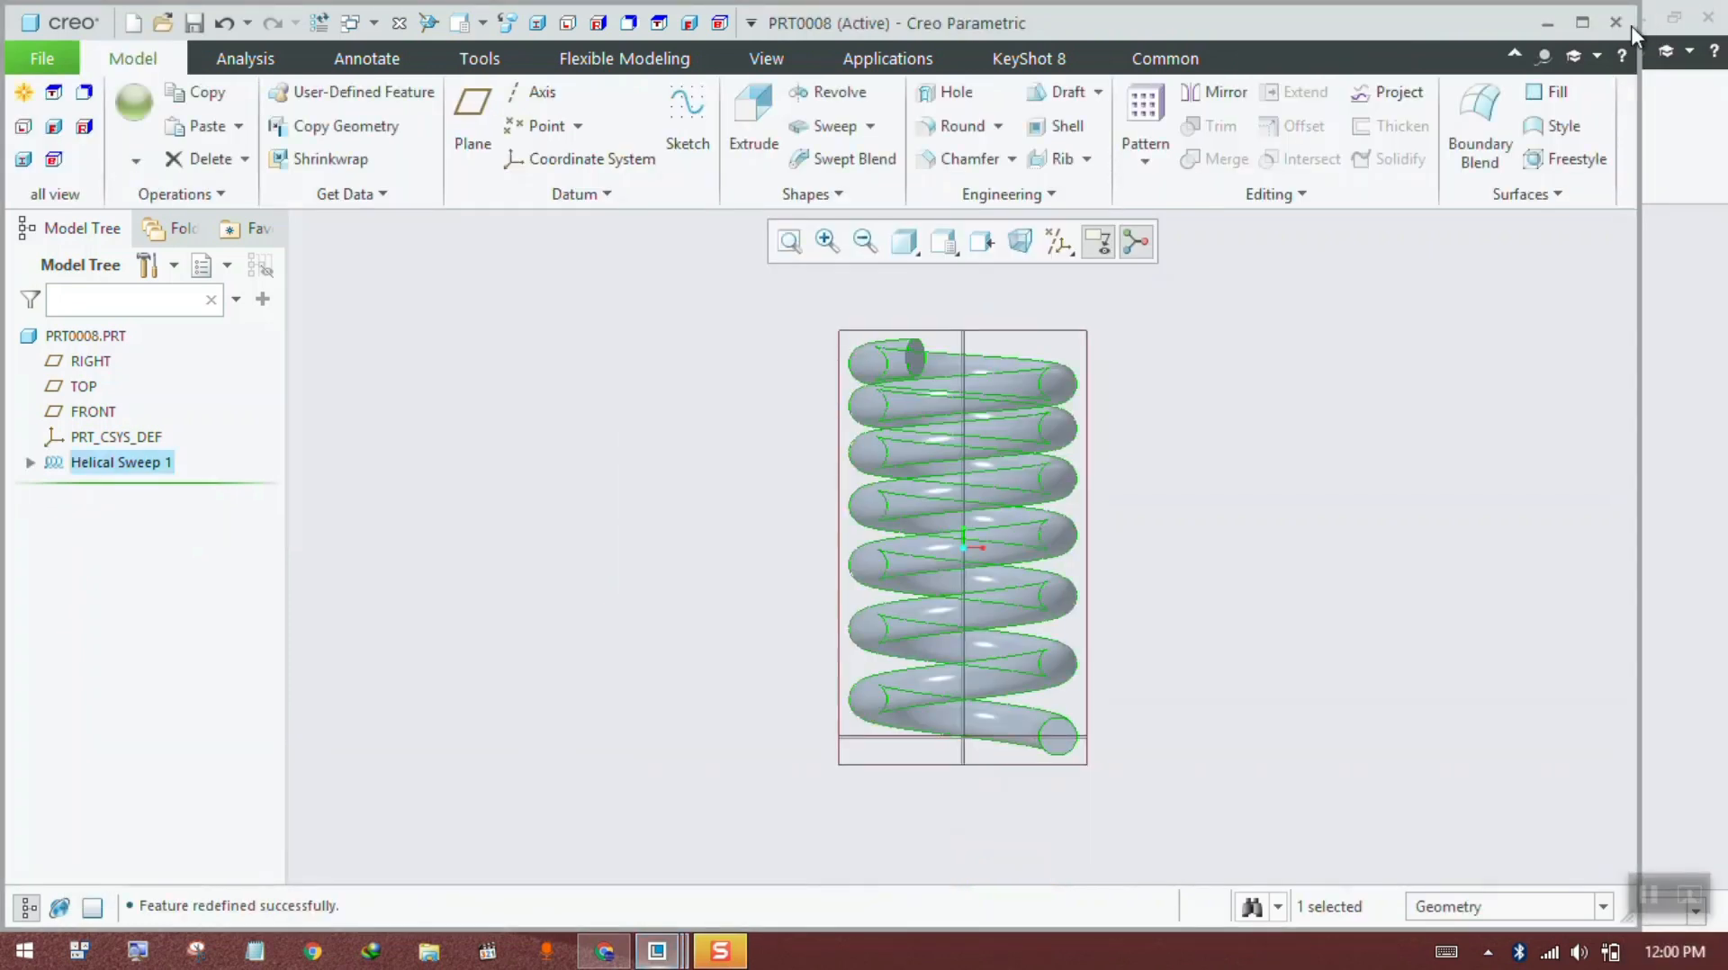
# Step: Switch to the browser, examine the shock absorber, egg whisk and nut-and-bolt reference images, and return to Creo to view the suspension spring model
pyautogui.click(1549, 24)
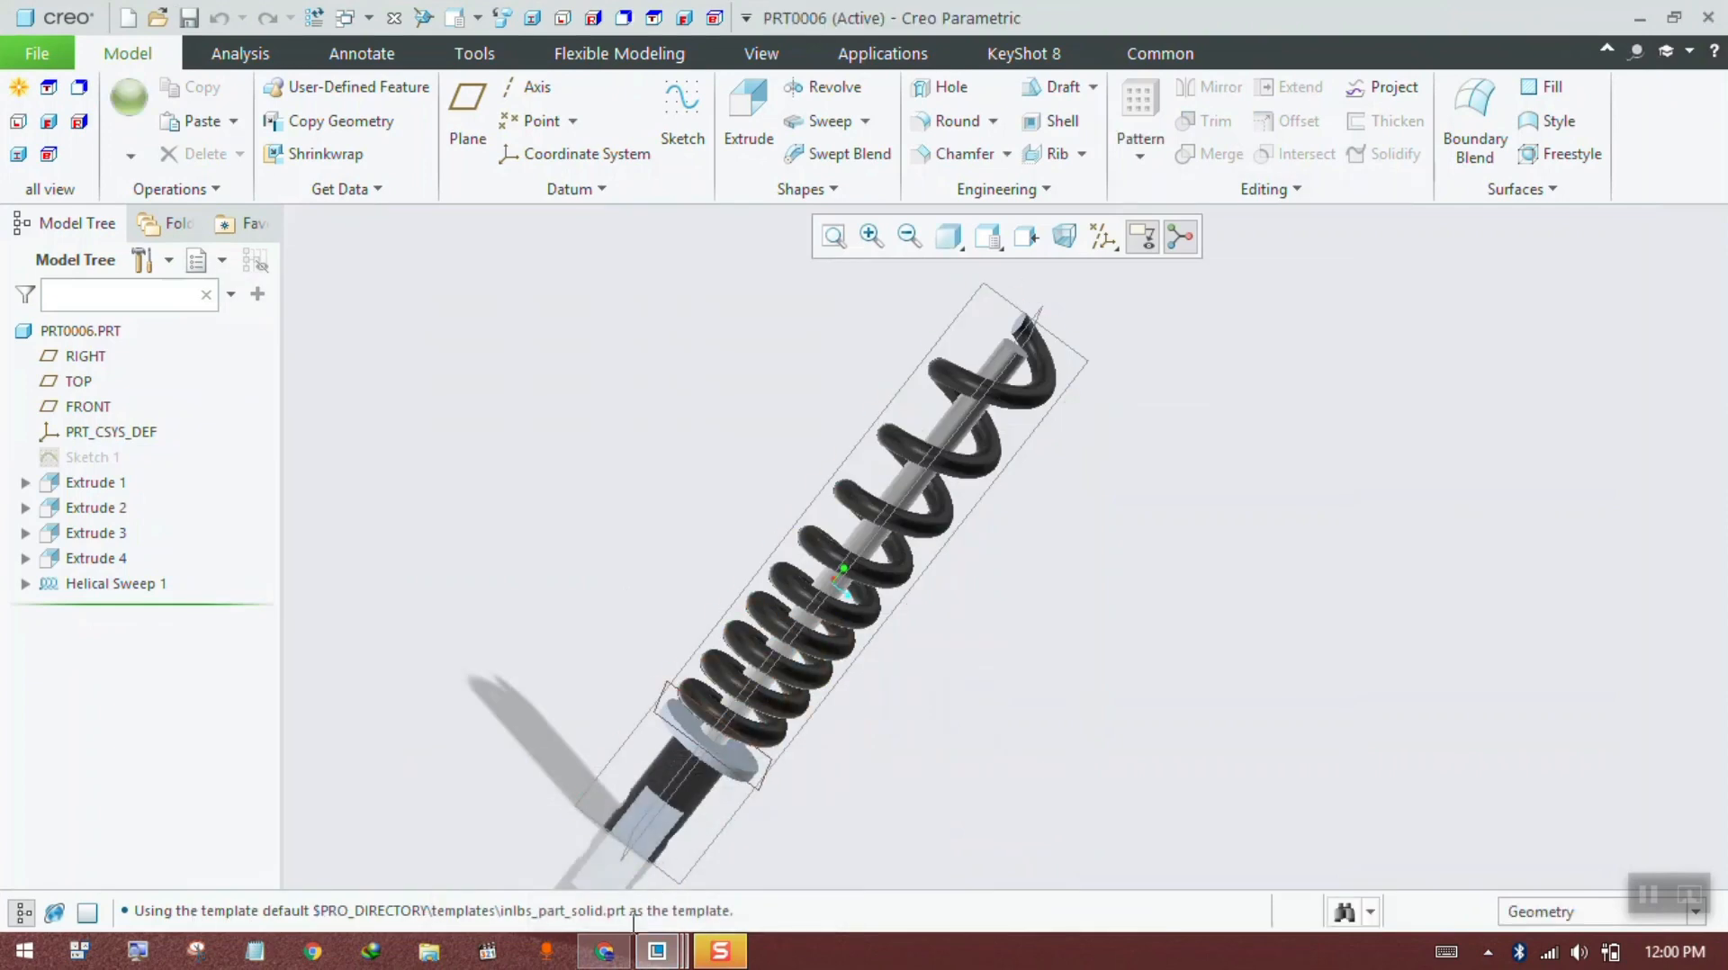
pyautogui.click(605, 951)
pyautogui.click(153, 21)
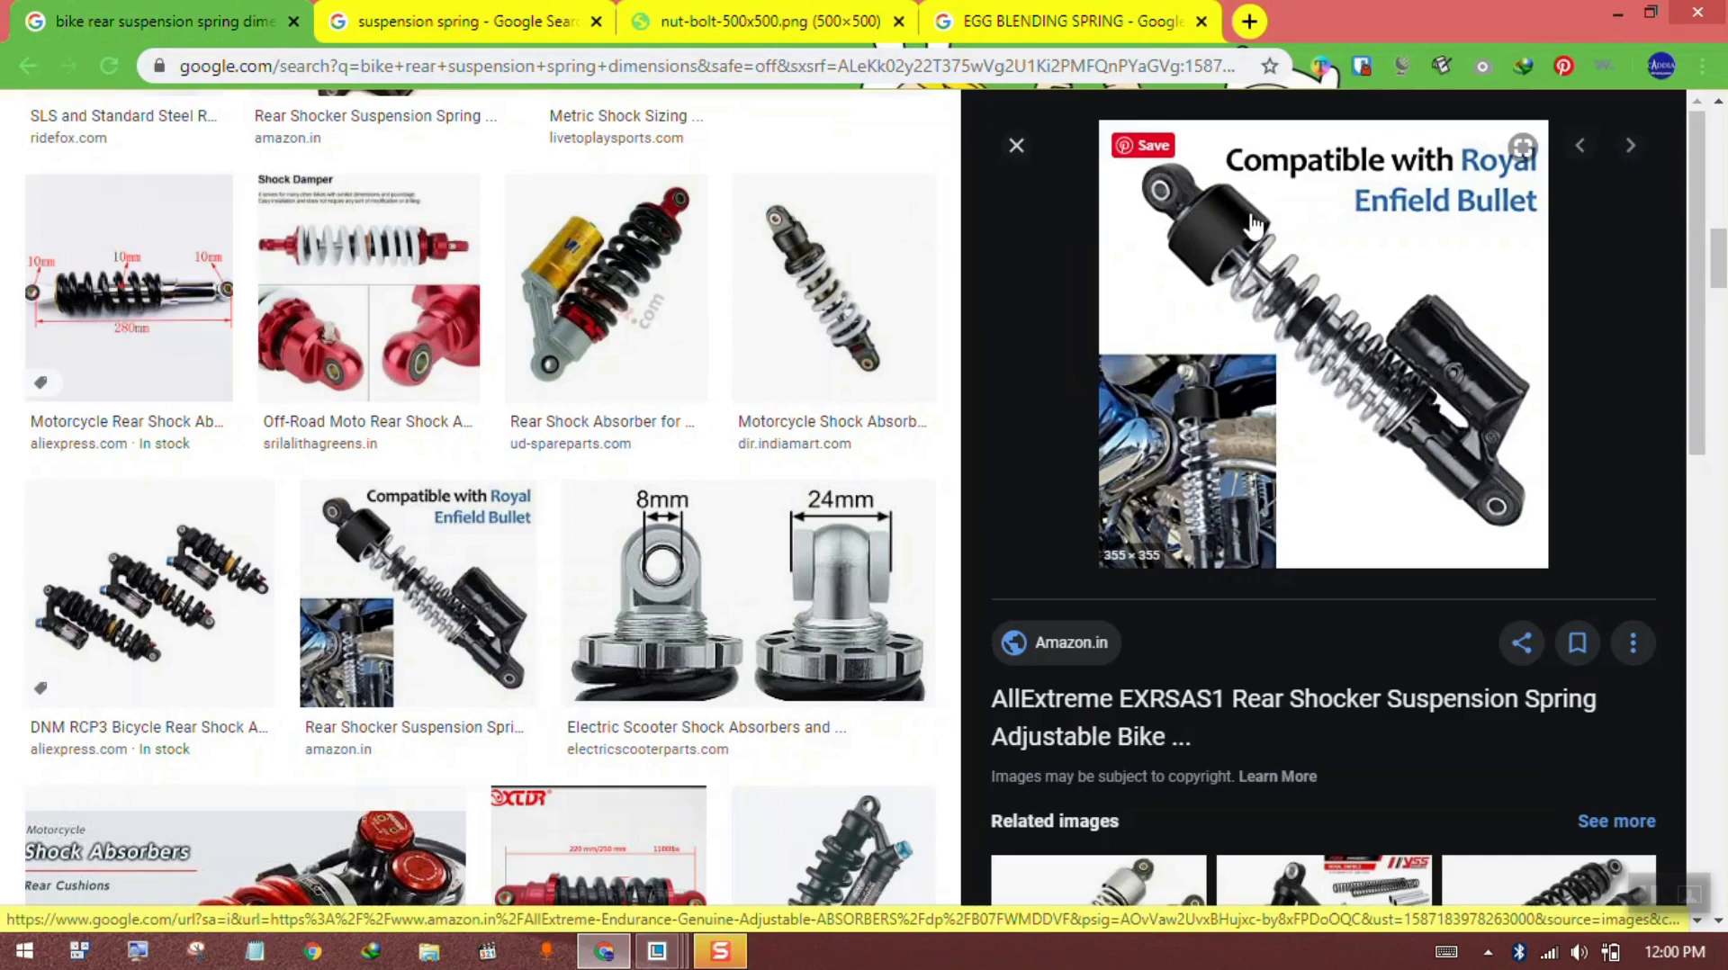
pyautogui.click(1035, 21)
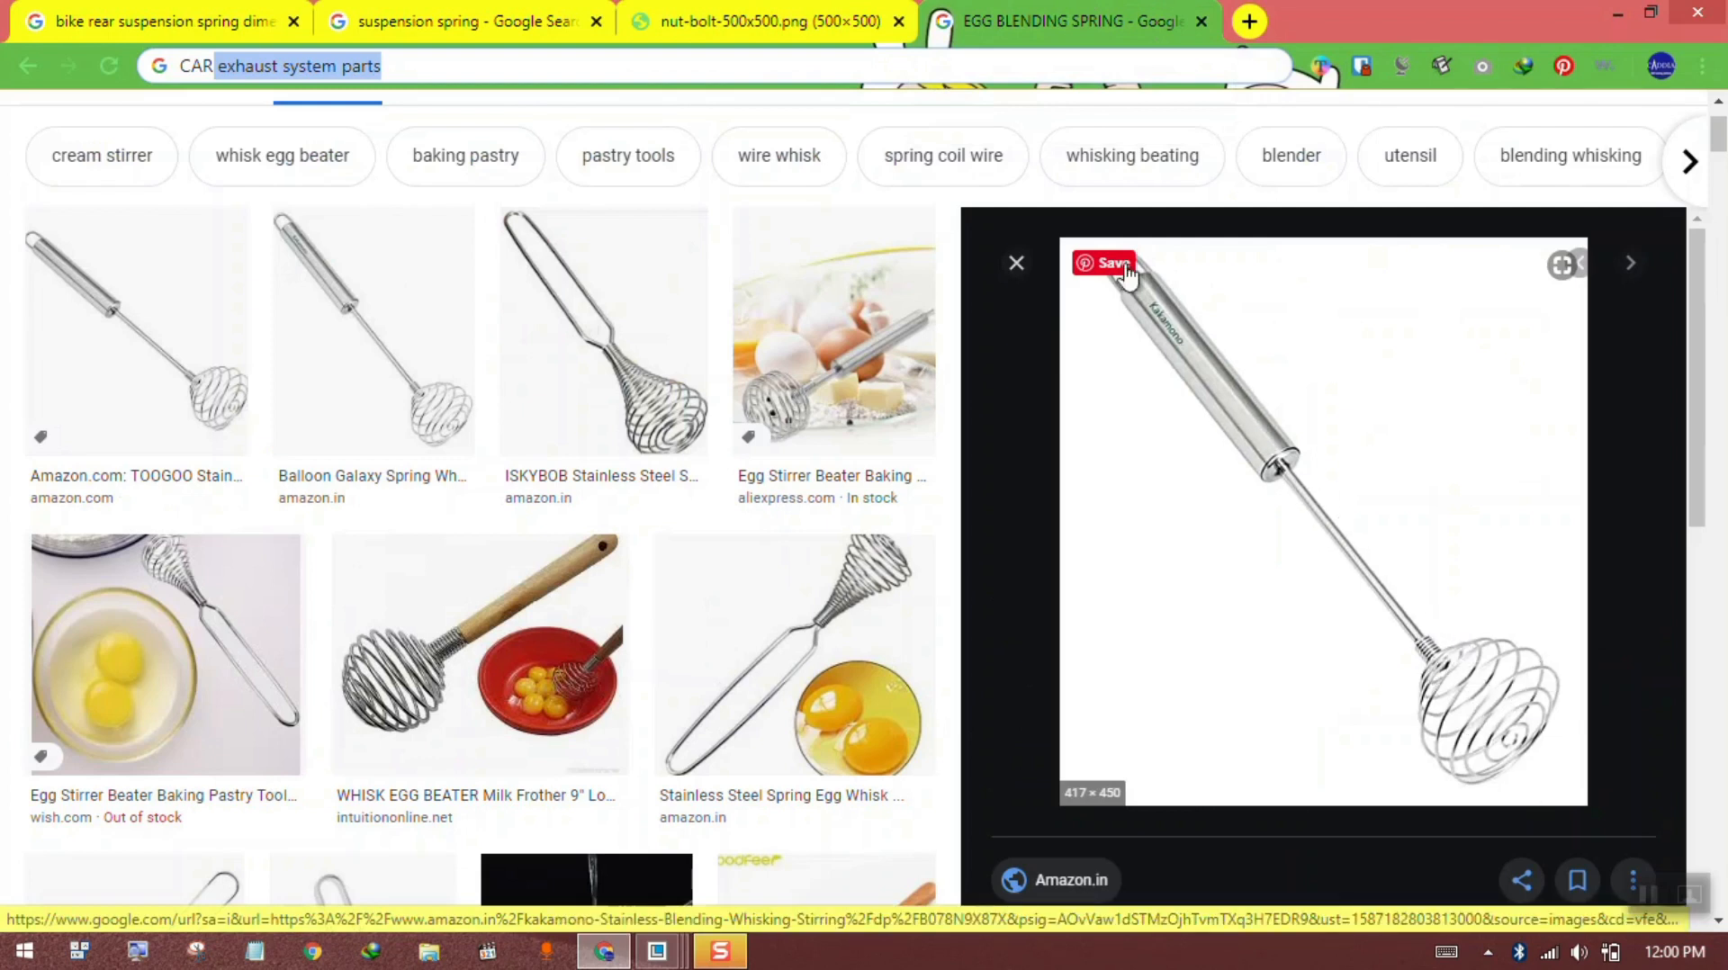
pyautogui.click(765, 20)
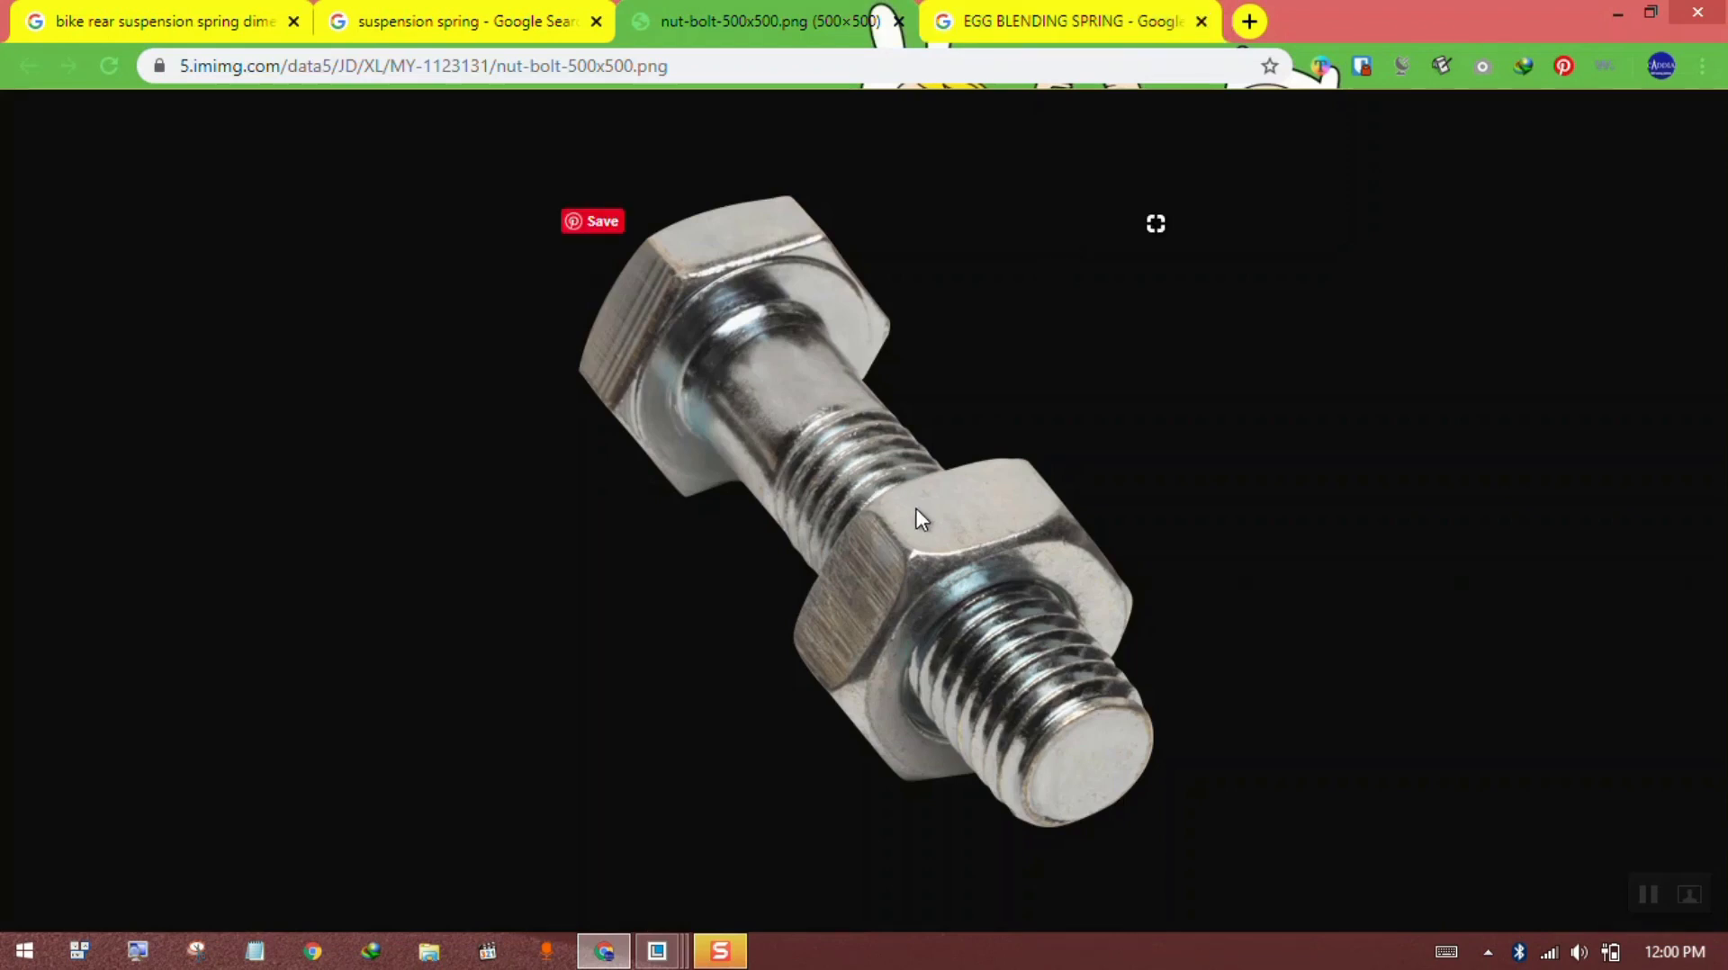
pyautogui.click(1617, 14)
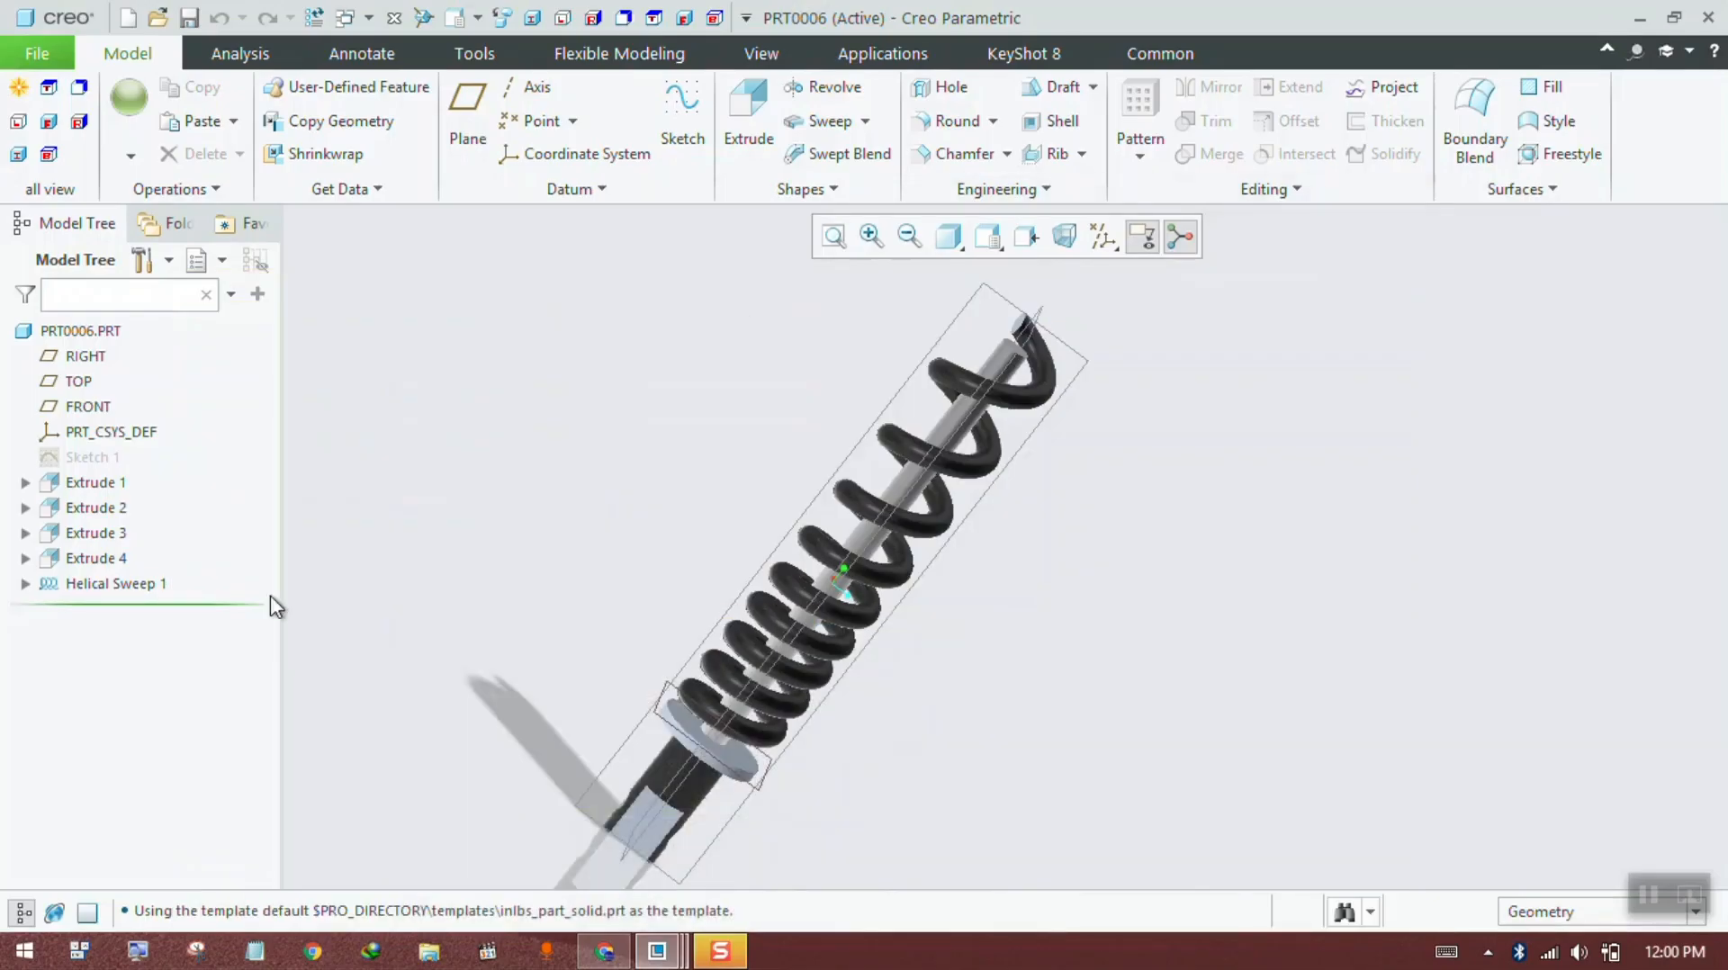
pyautogui.moveTo(771, 604); pyautogui.dragTo(803, 598, button='middle')
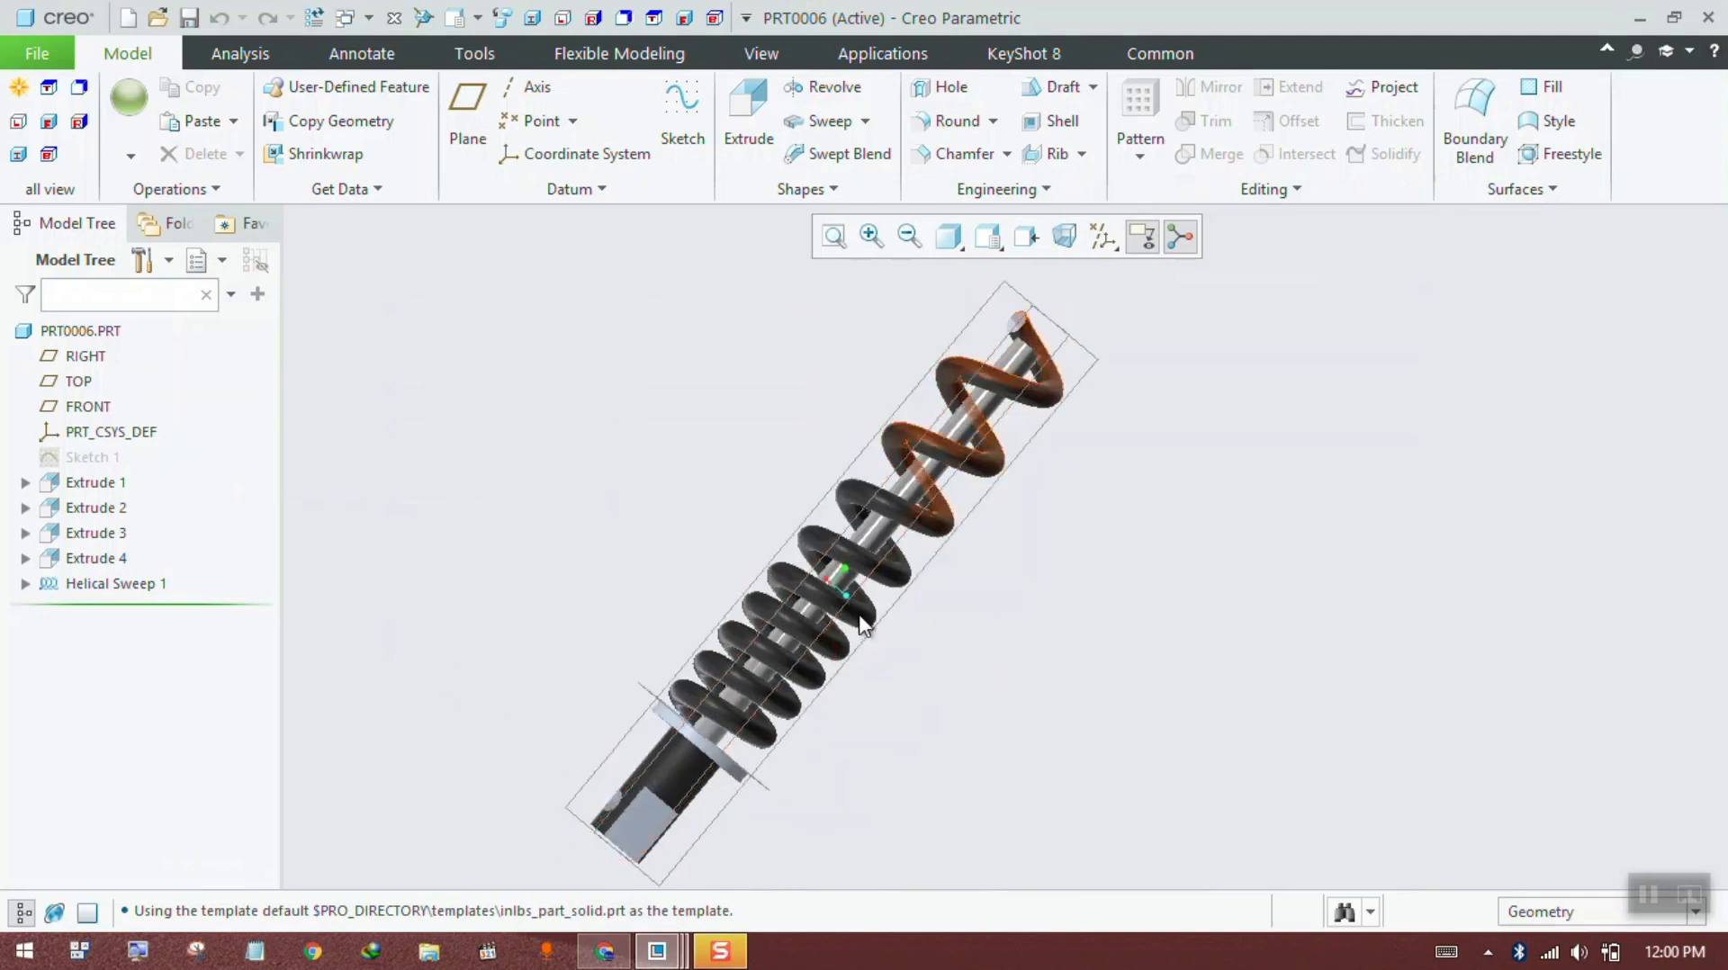
# Step: Suppress the existing Helical Sweep 1 coil on the suspension spring model
pyautogui.click(111, 585)
pyautogui.rightClick(112, 585)
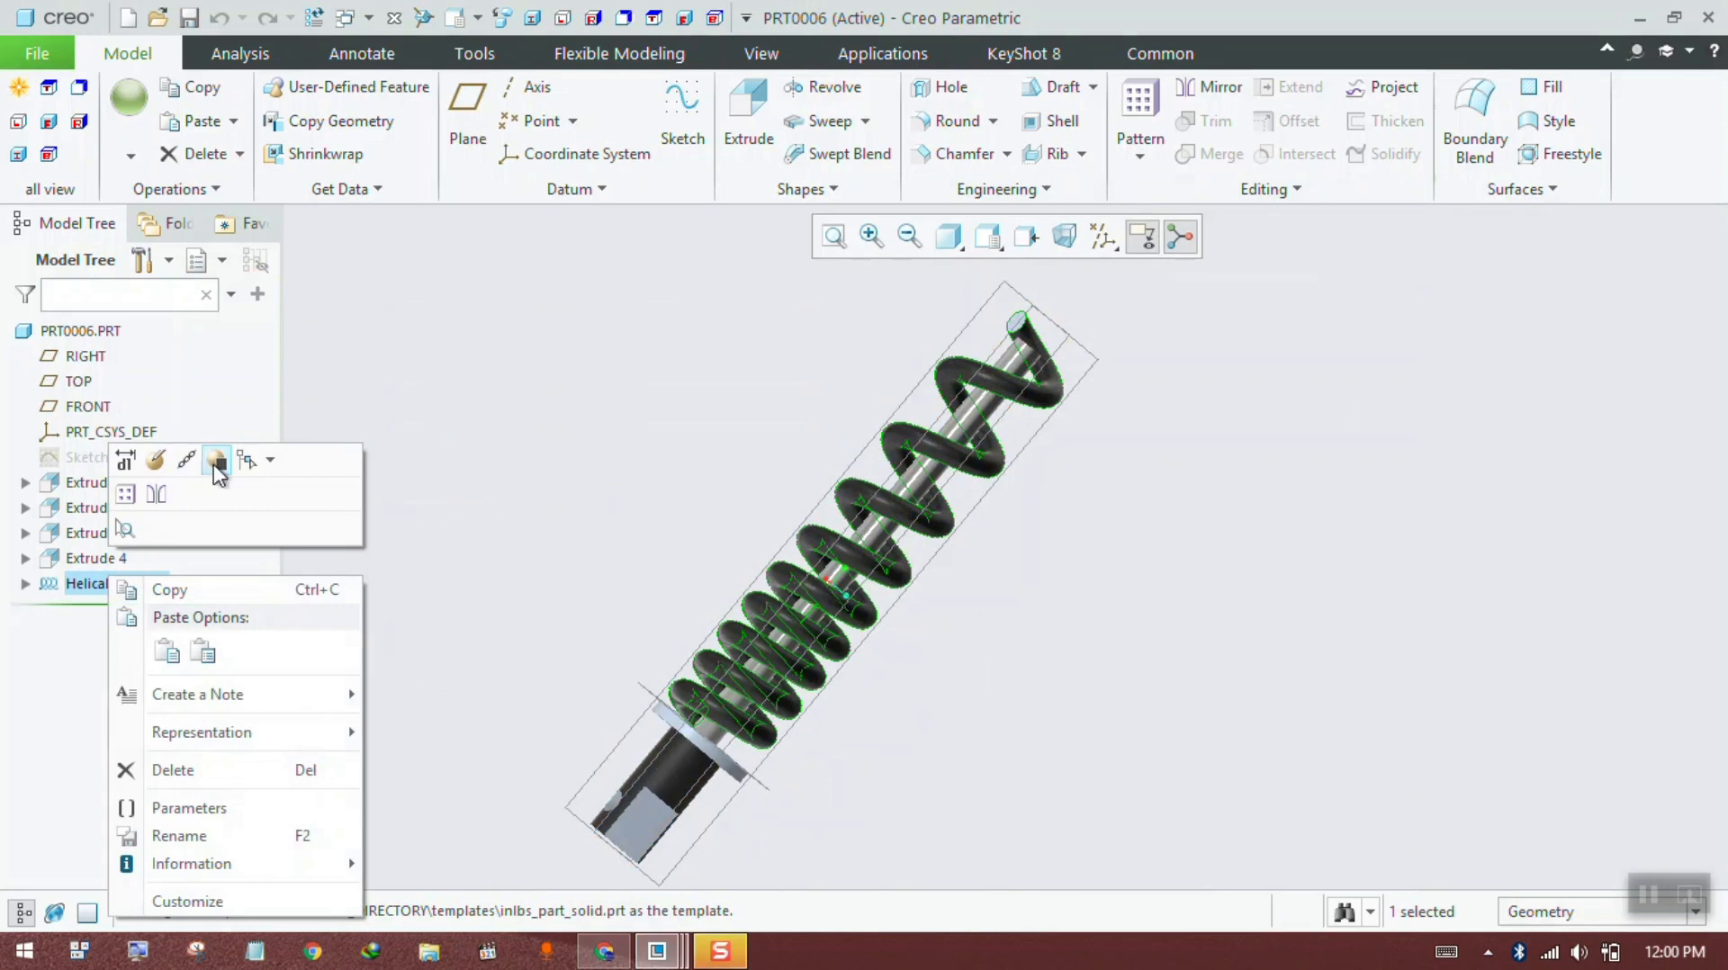
pyautogui.click(221, 468)
pyautogui.click(783, 512)
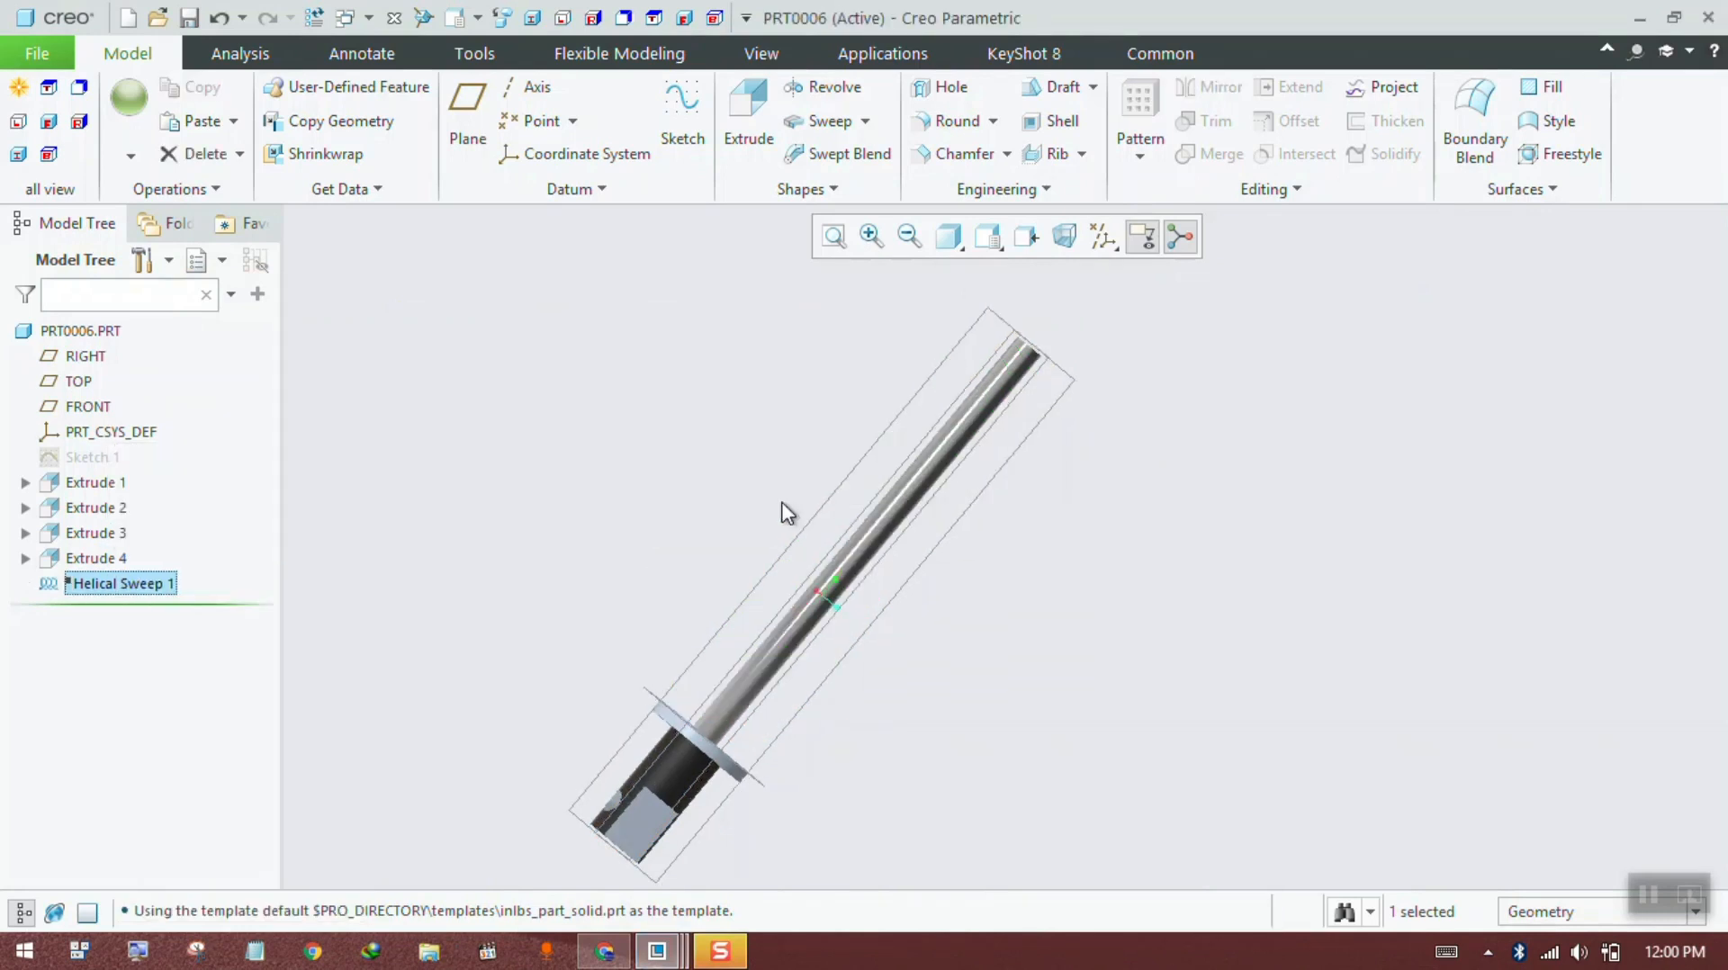
# Step: Start a new solid helical sweep and open its helix profile sketch on the RIGHT plane, with TOP as the bottom reference
pyautogui.moveTo(783, 513)
pyautogui.mouseDown(button='middle')
pyautogui.moveTo(818, 532)
pyautogui.moveTo(747, 540)
pyautogui.mouseUp(button='middle')
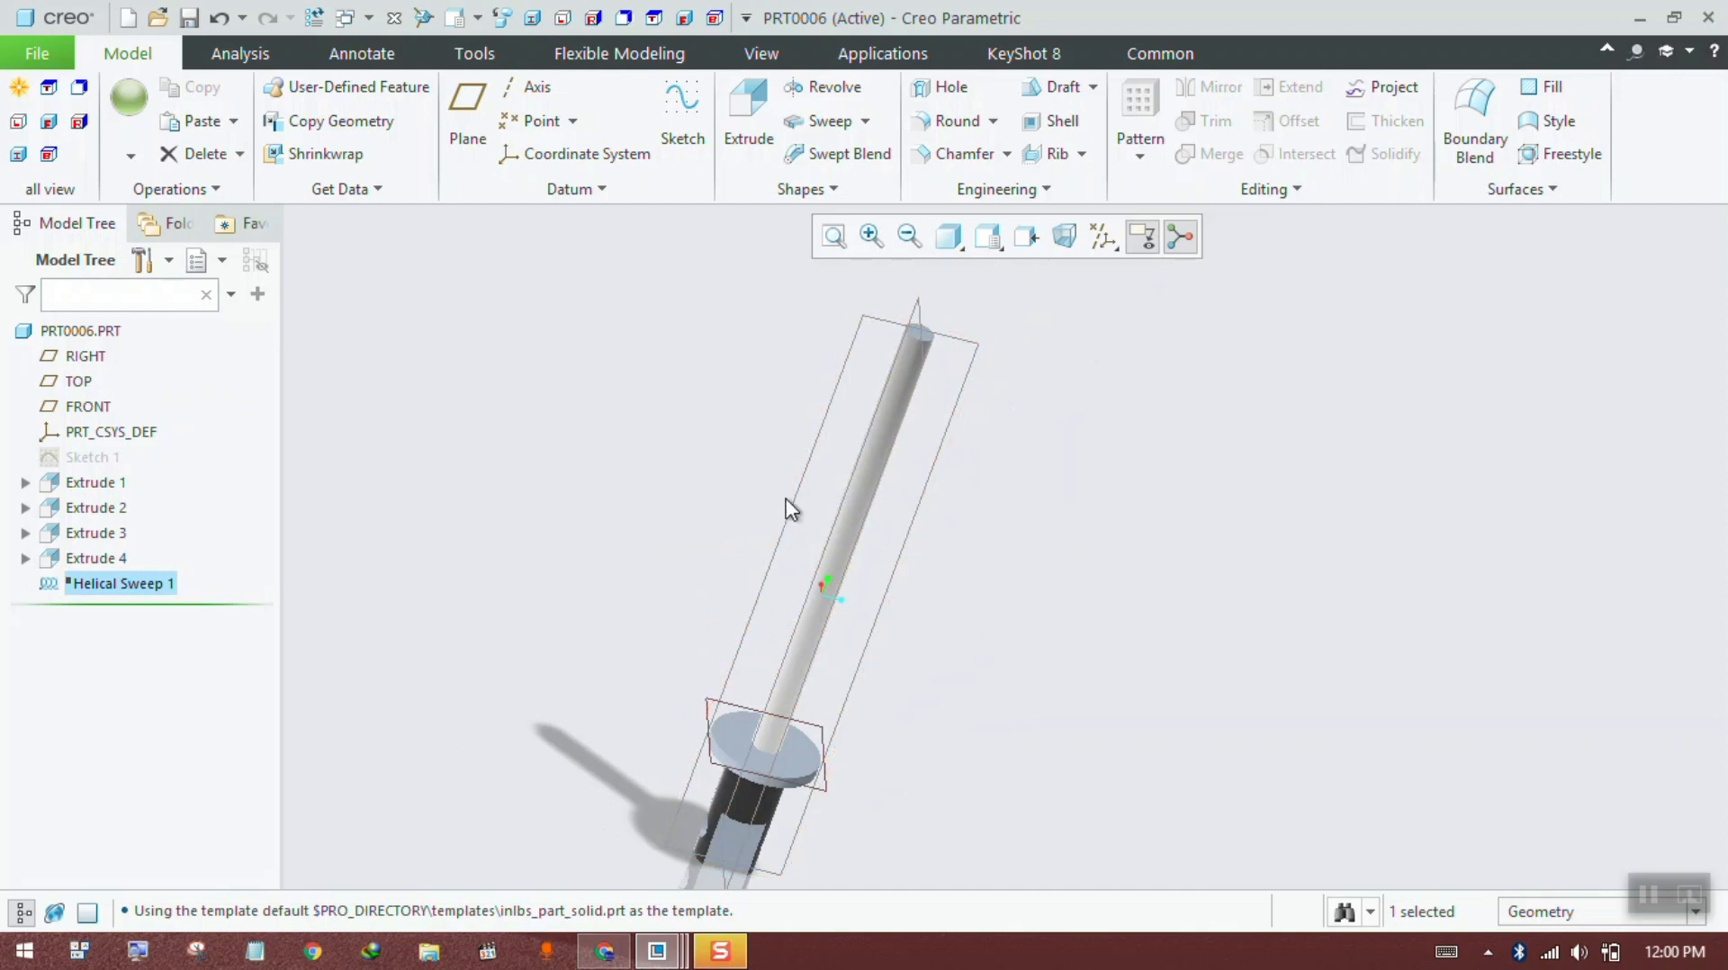
pyautogui.click(865, 121)
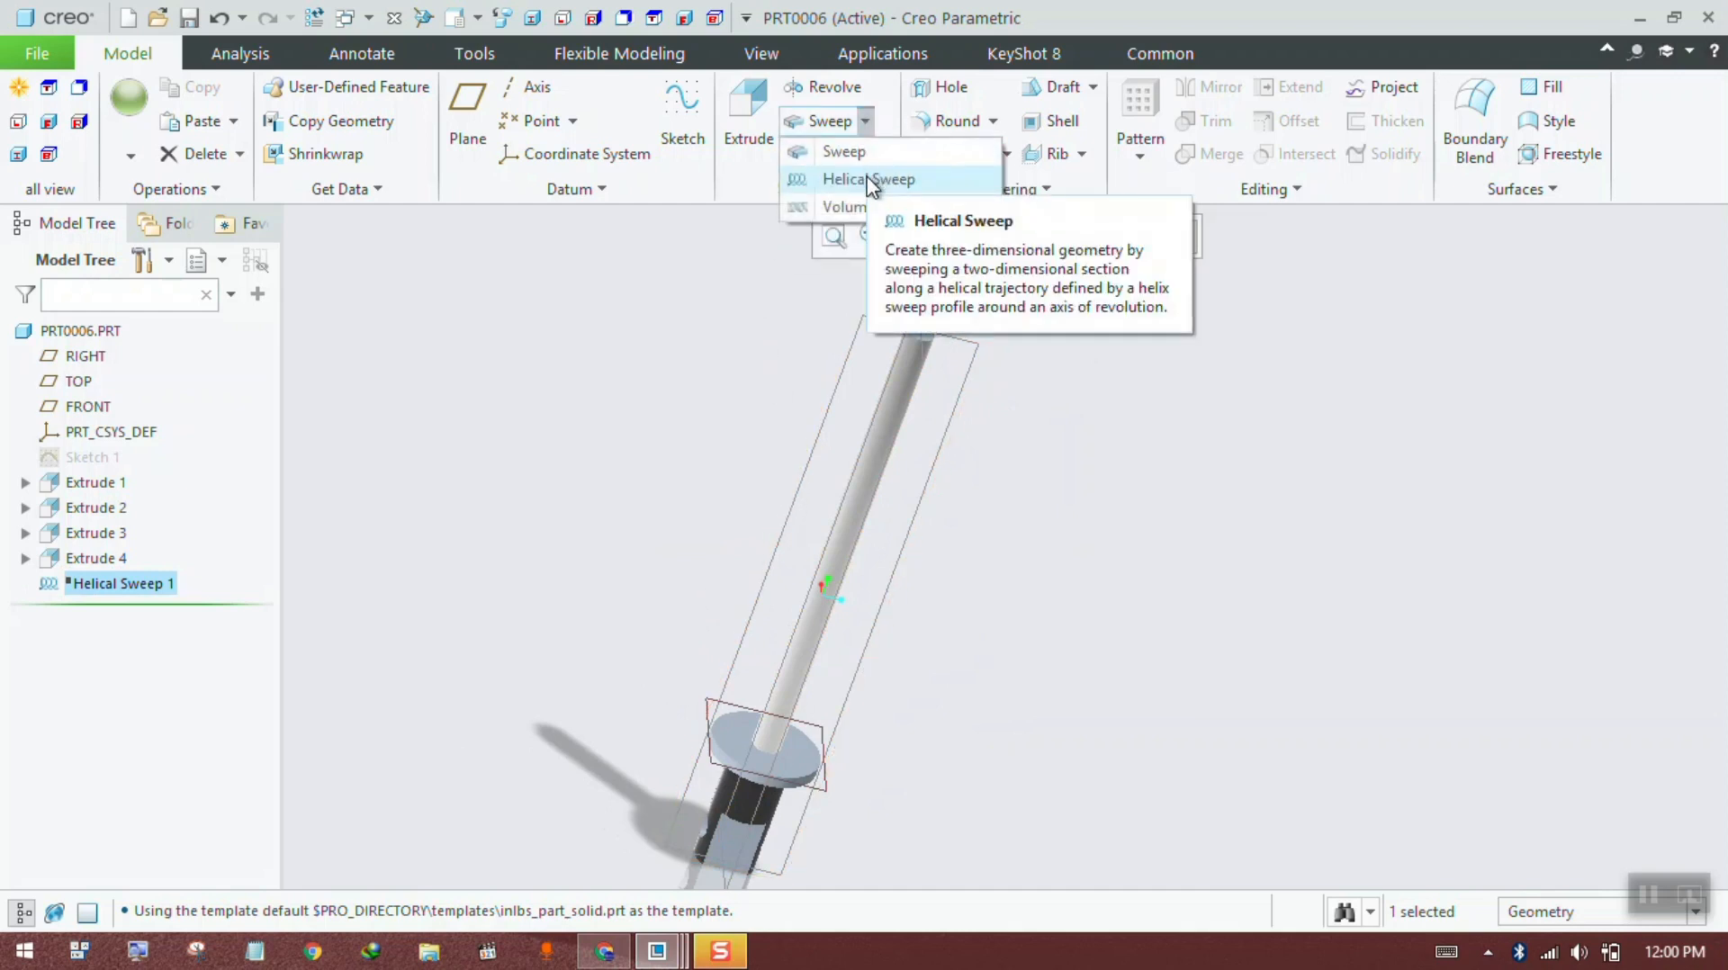
pyautogui.click(868, 180)
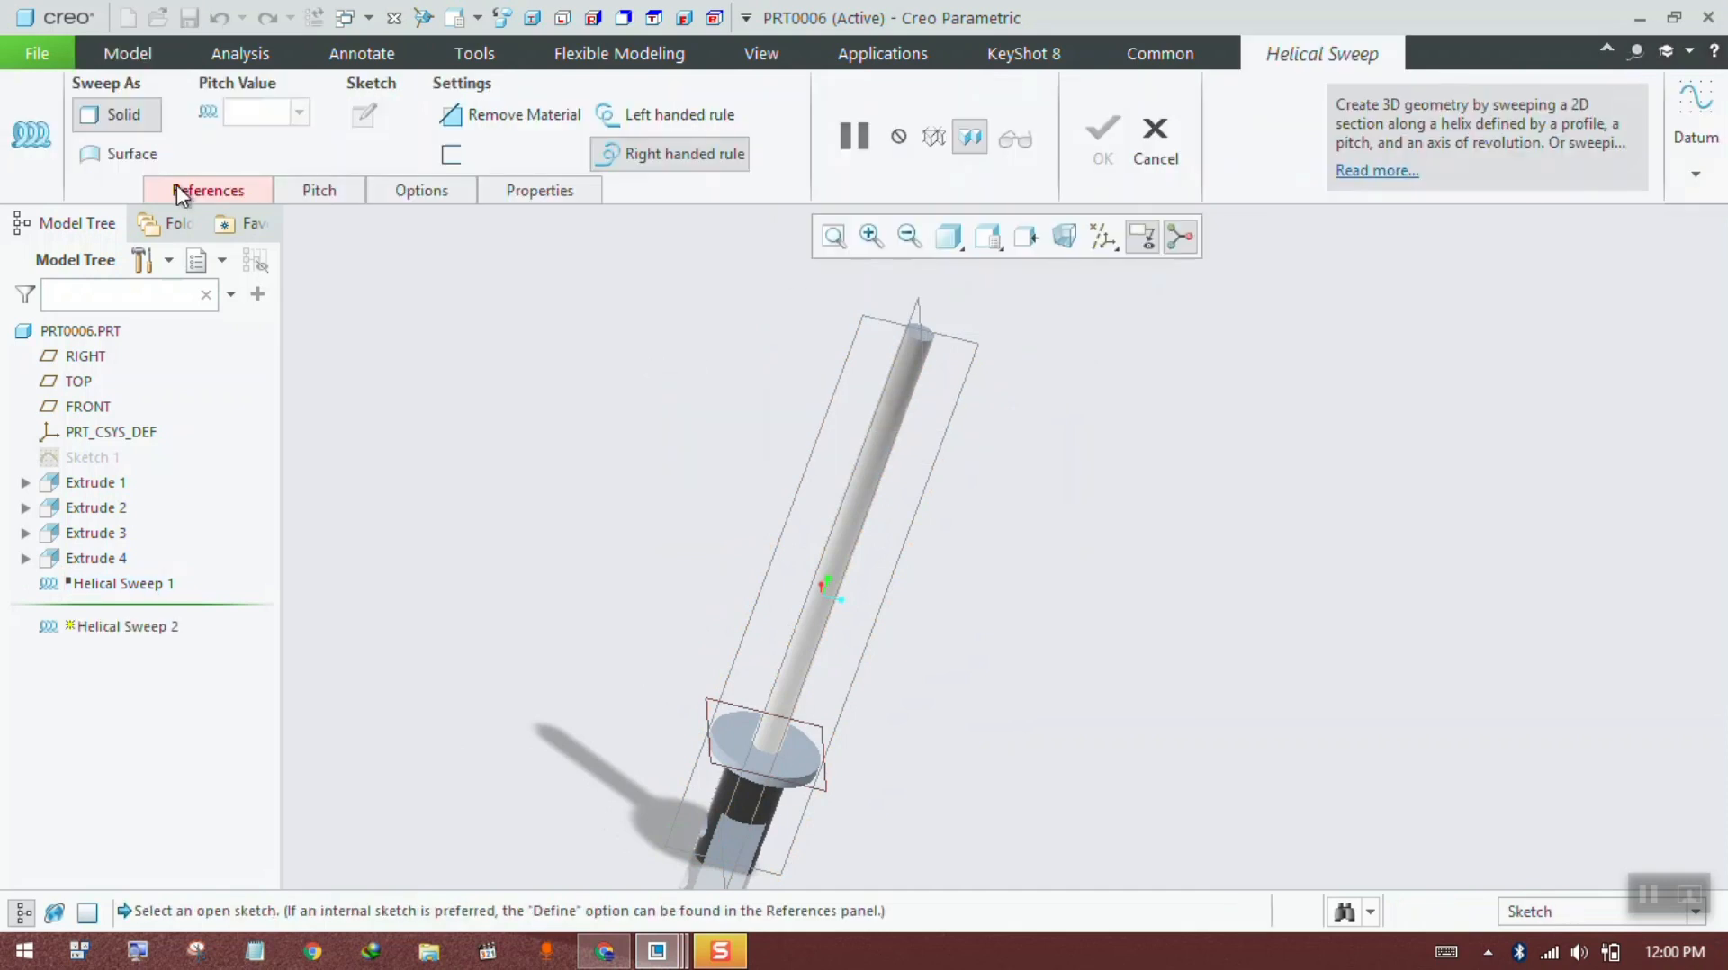
pyautogui.click(183, 193)
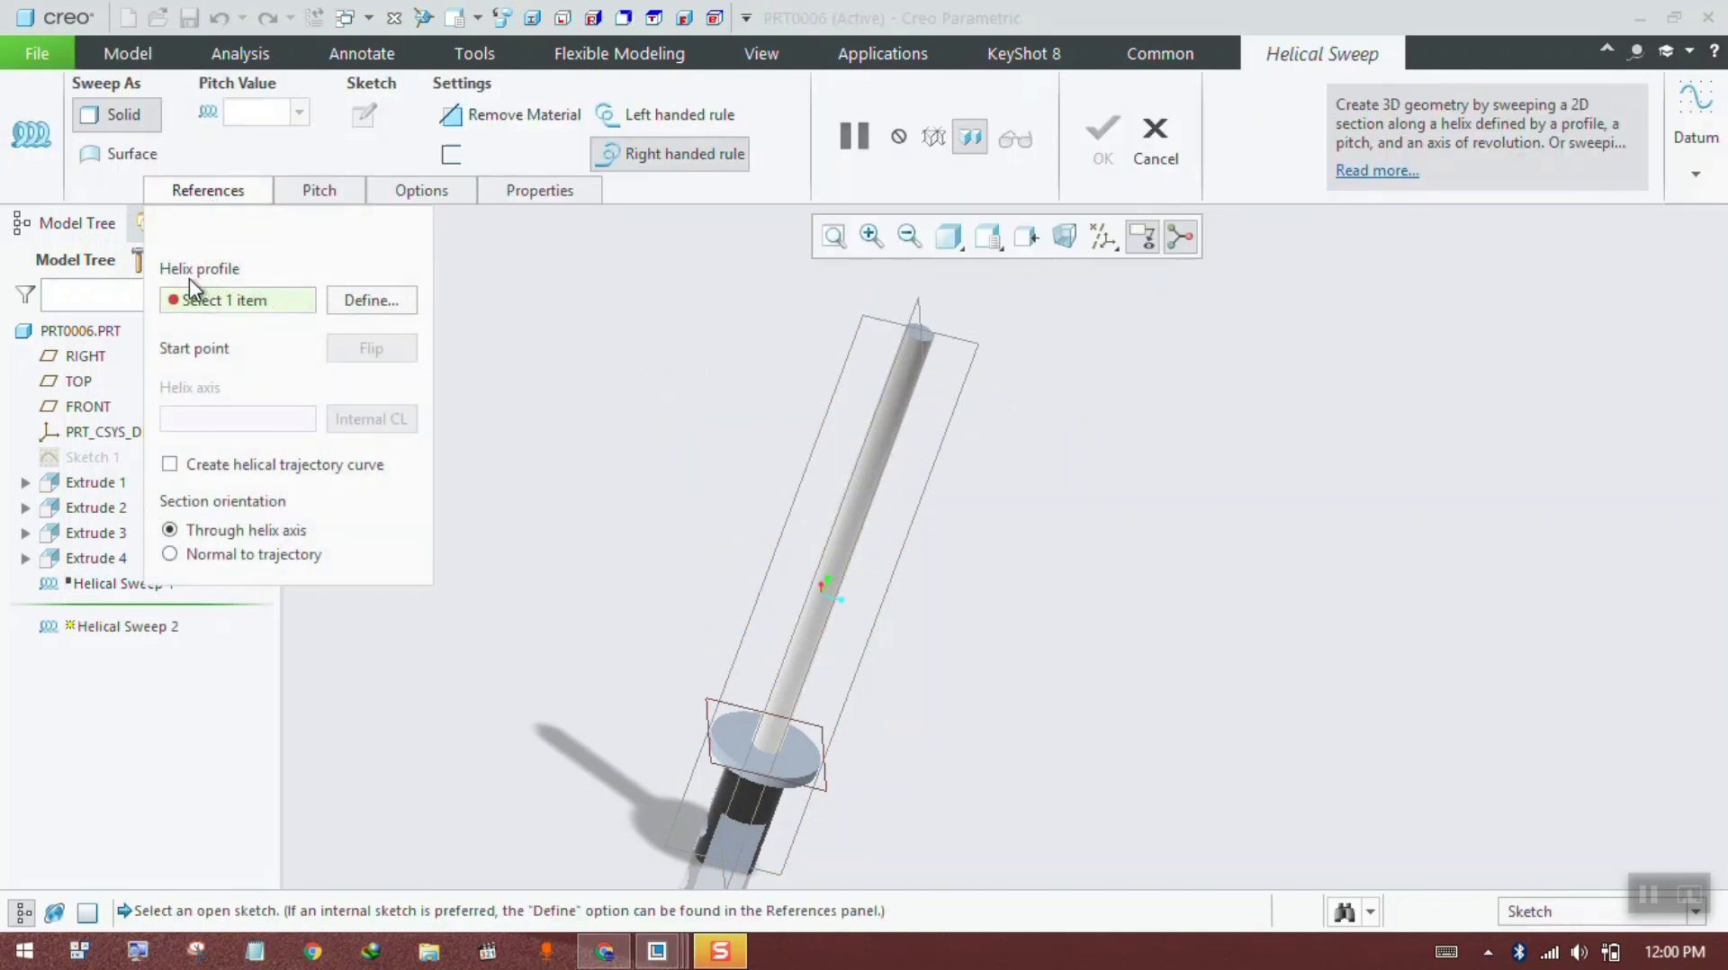
pyautogui.click(342, 303)
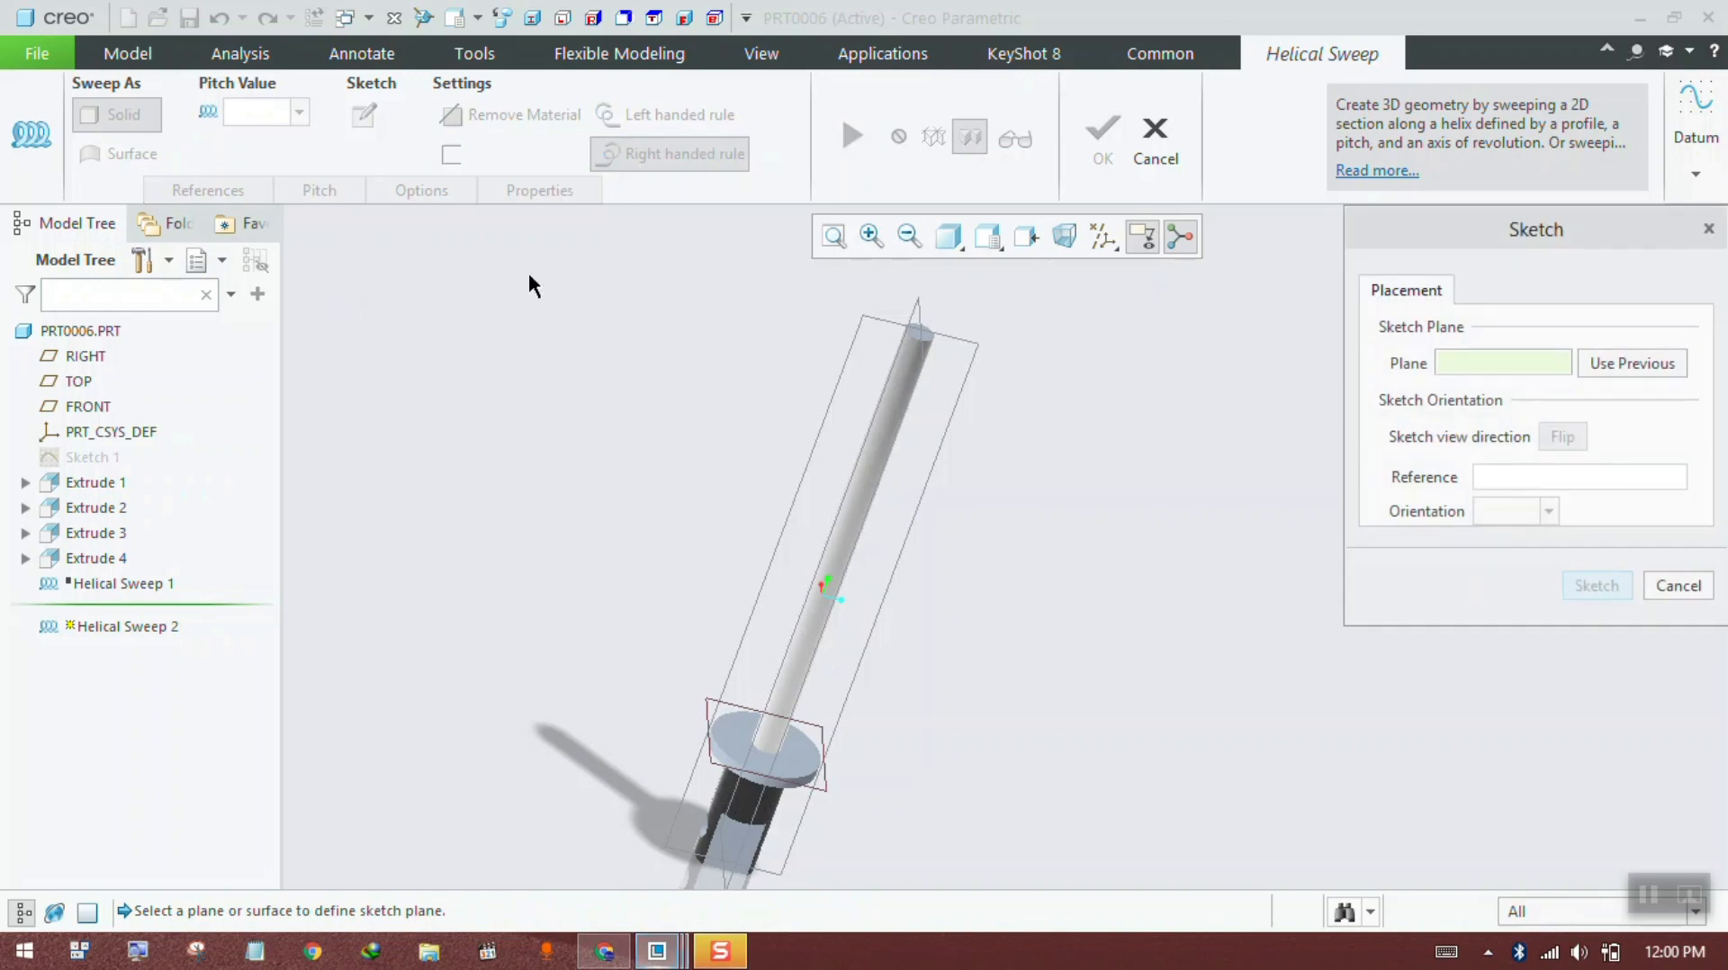
pyautogui.click(856, 326)
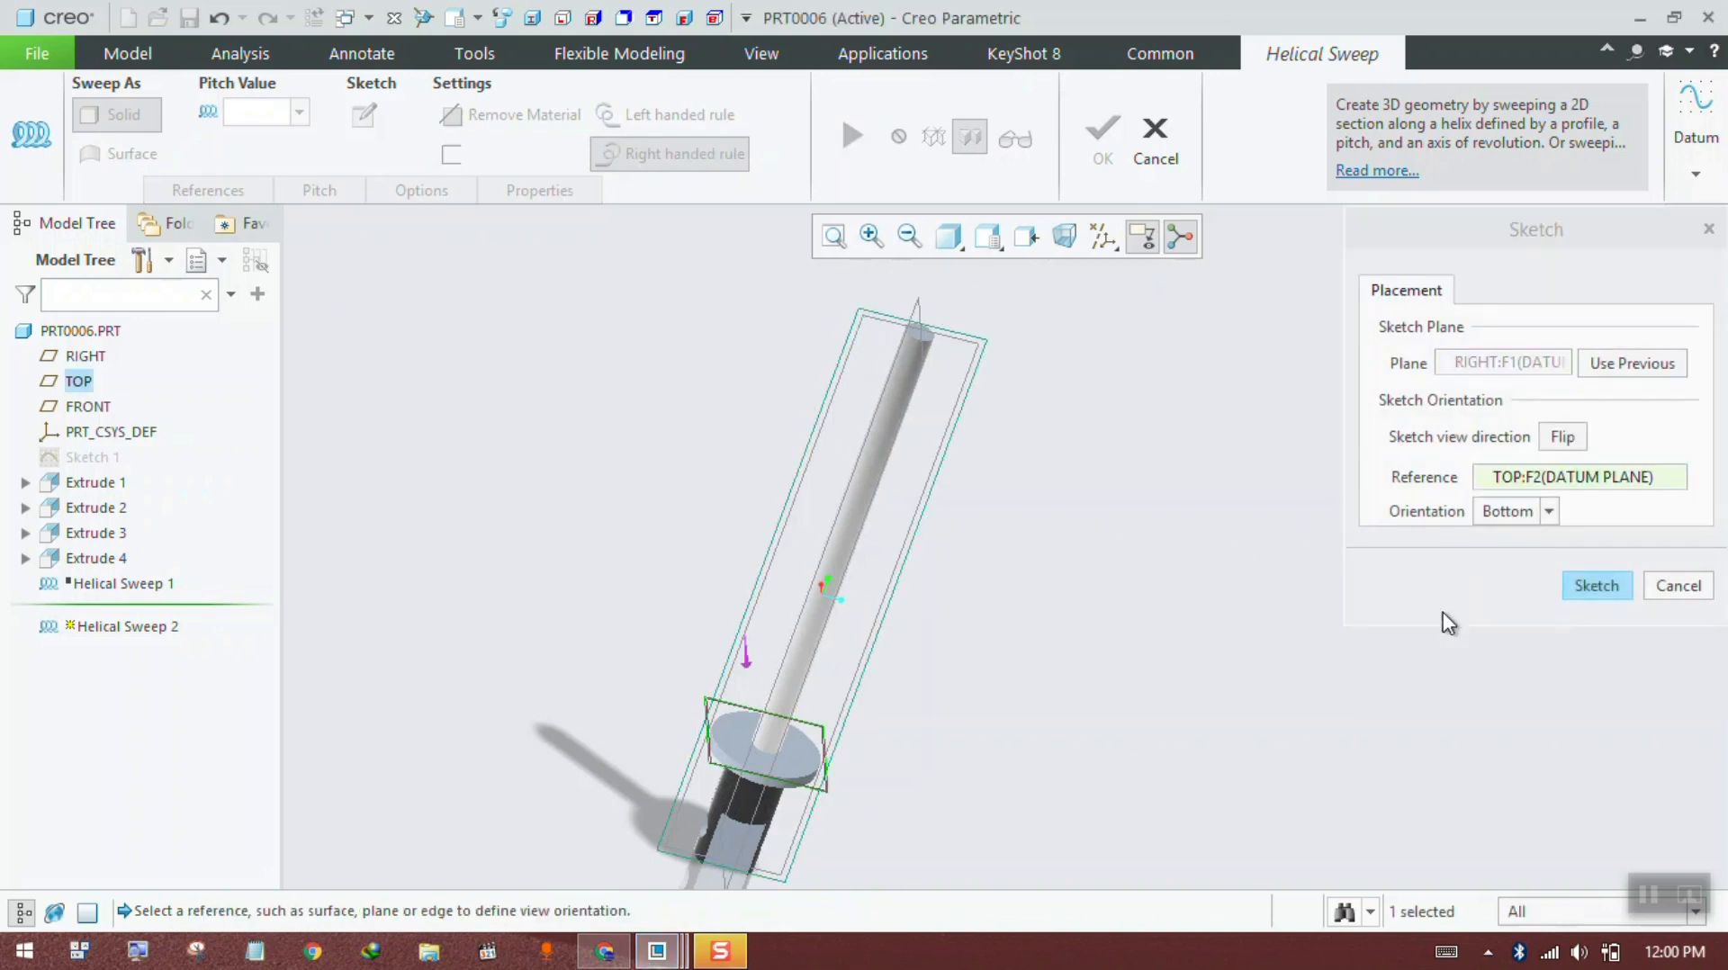
pyautogui.click(1591, 594)
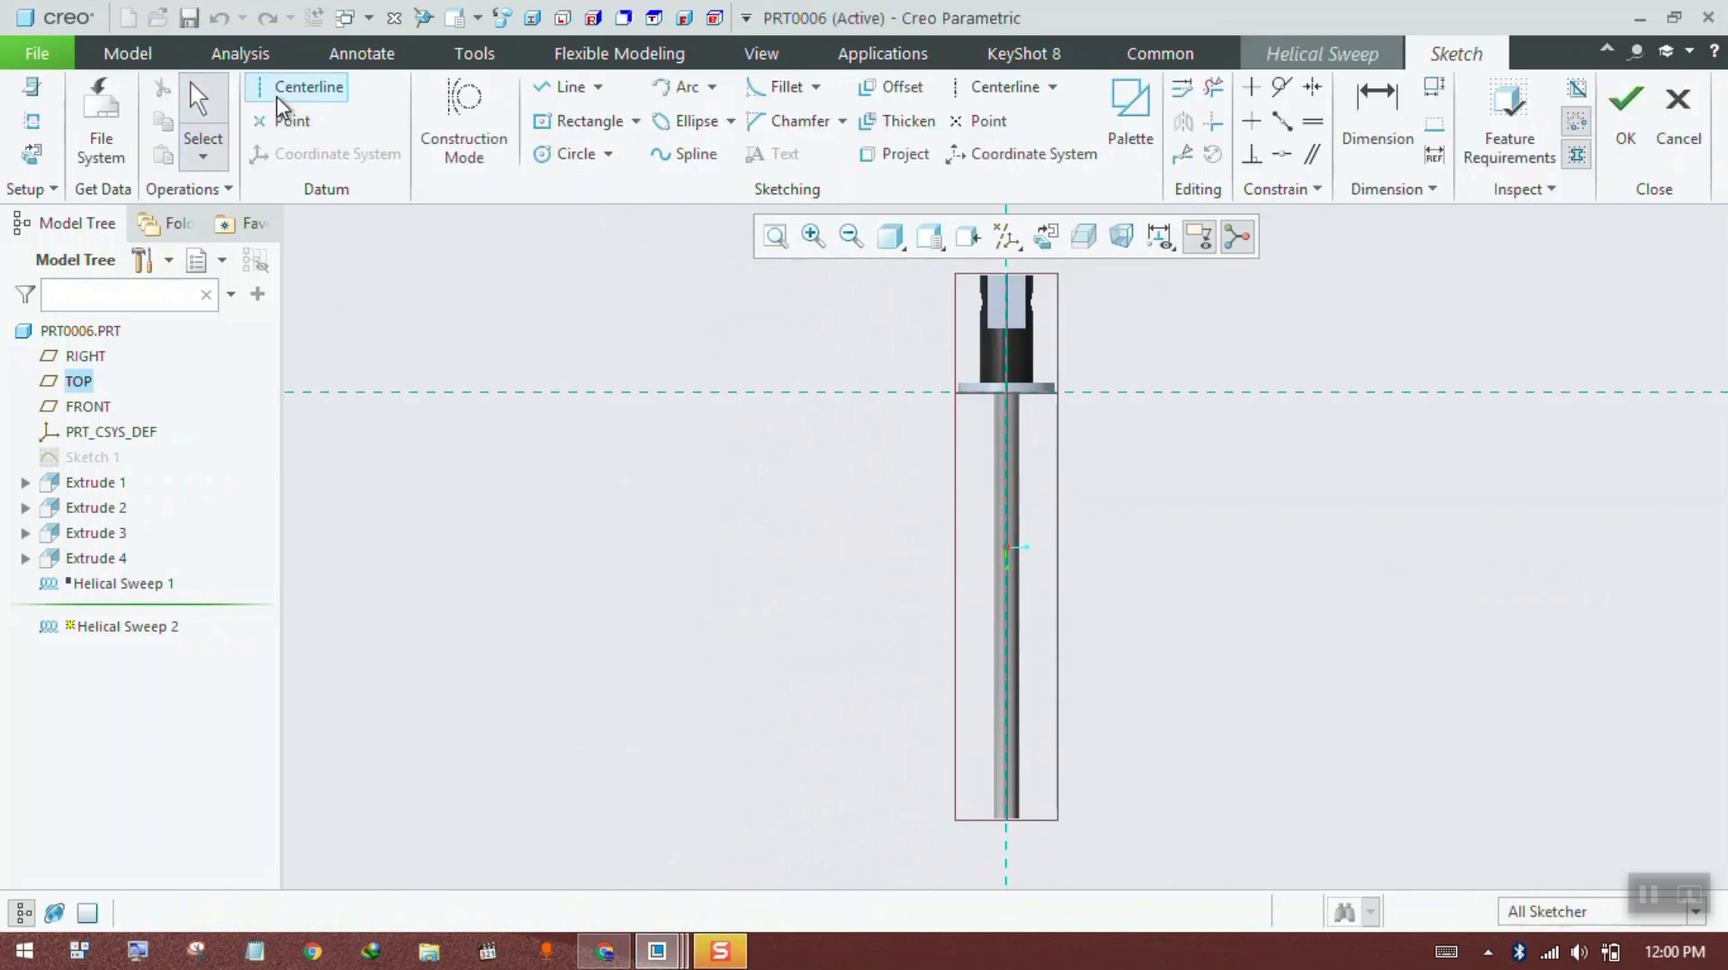
# Step: Add a vertical datum centerline along the rod's axis as the helix axis
pyautogui.click(297, 87)
pyautogui.click(1006, 461)
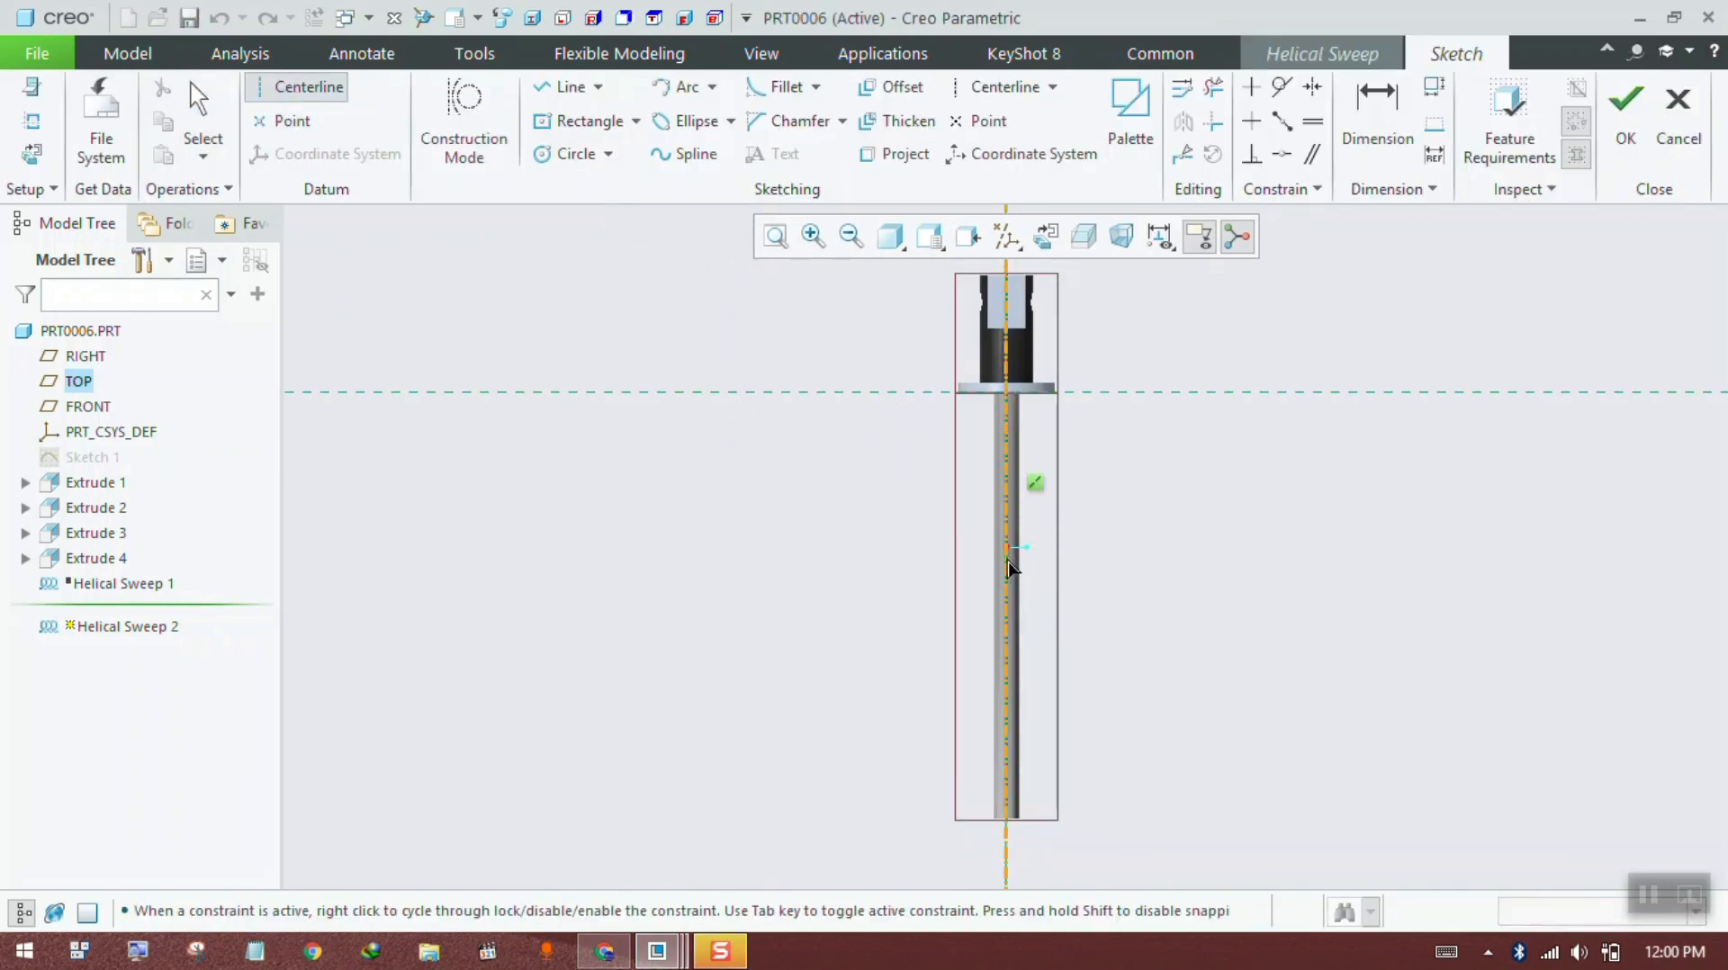
pyautogui.click(1007, 560)
pyautogui.middleClick(783, 549)
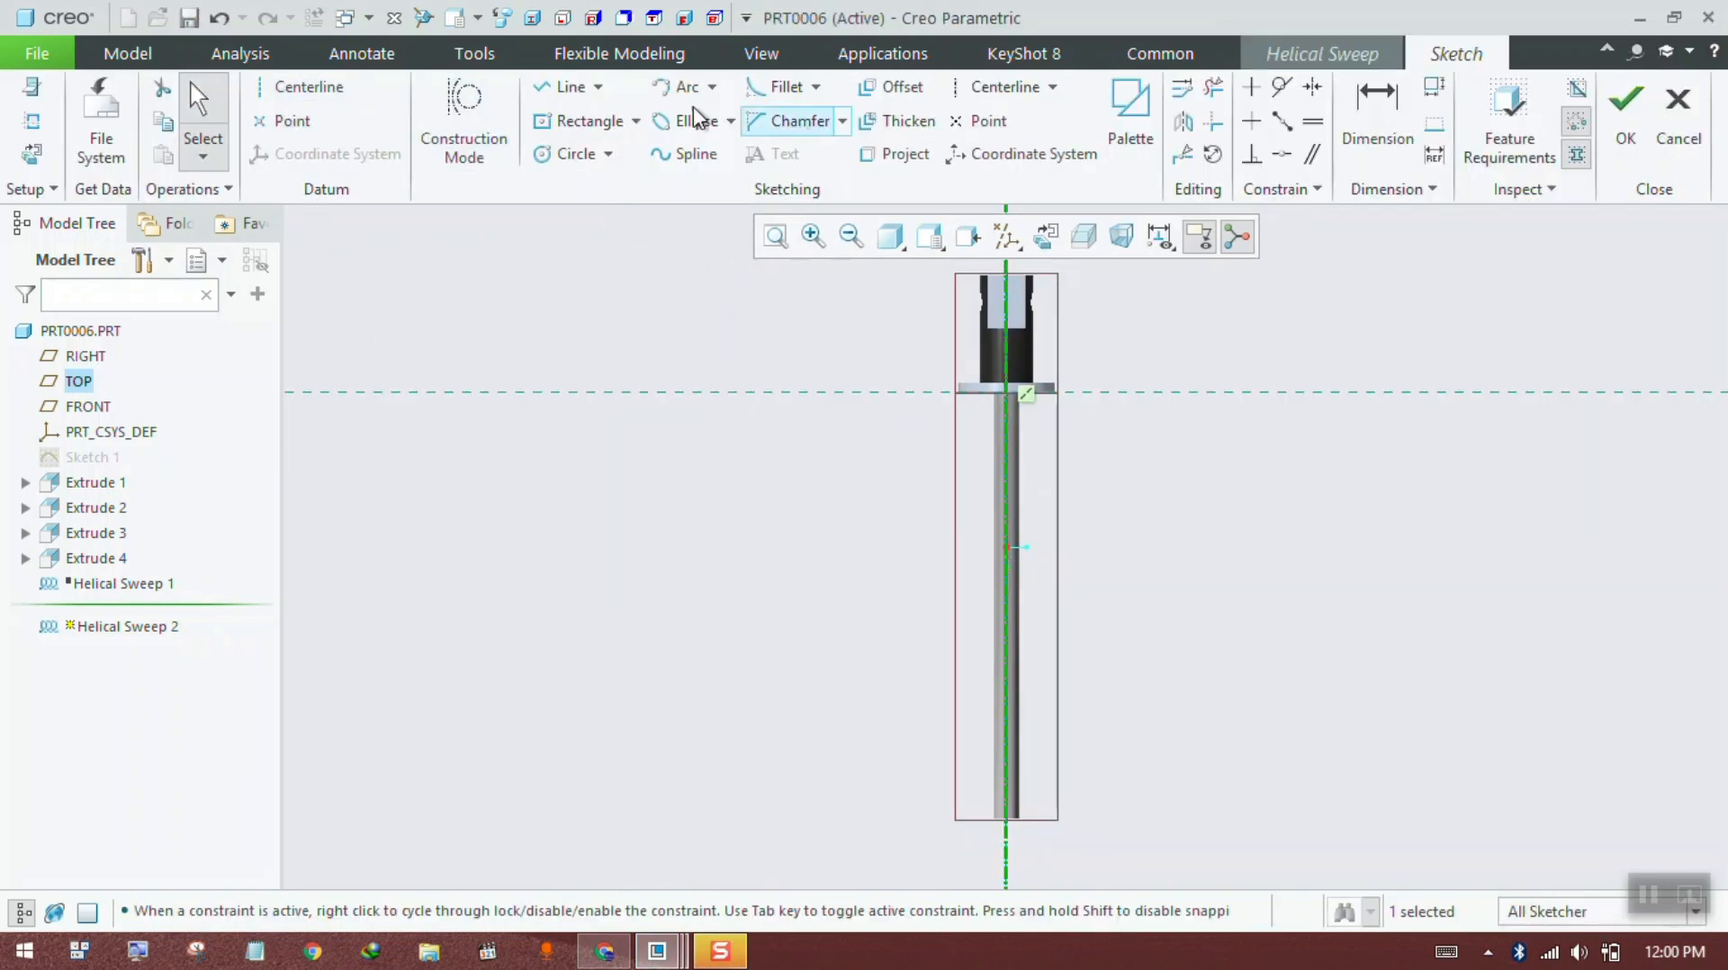
# Step: Sketch a vertical profile line parallel to the rod, from the flange face near its rim to near the rod's end, and accept the sketch
pyautogui.click(546, 90)
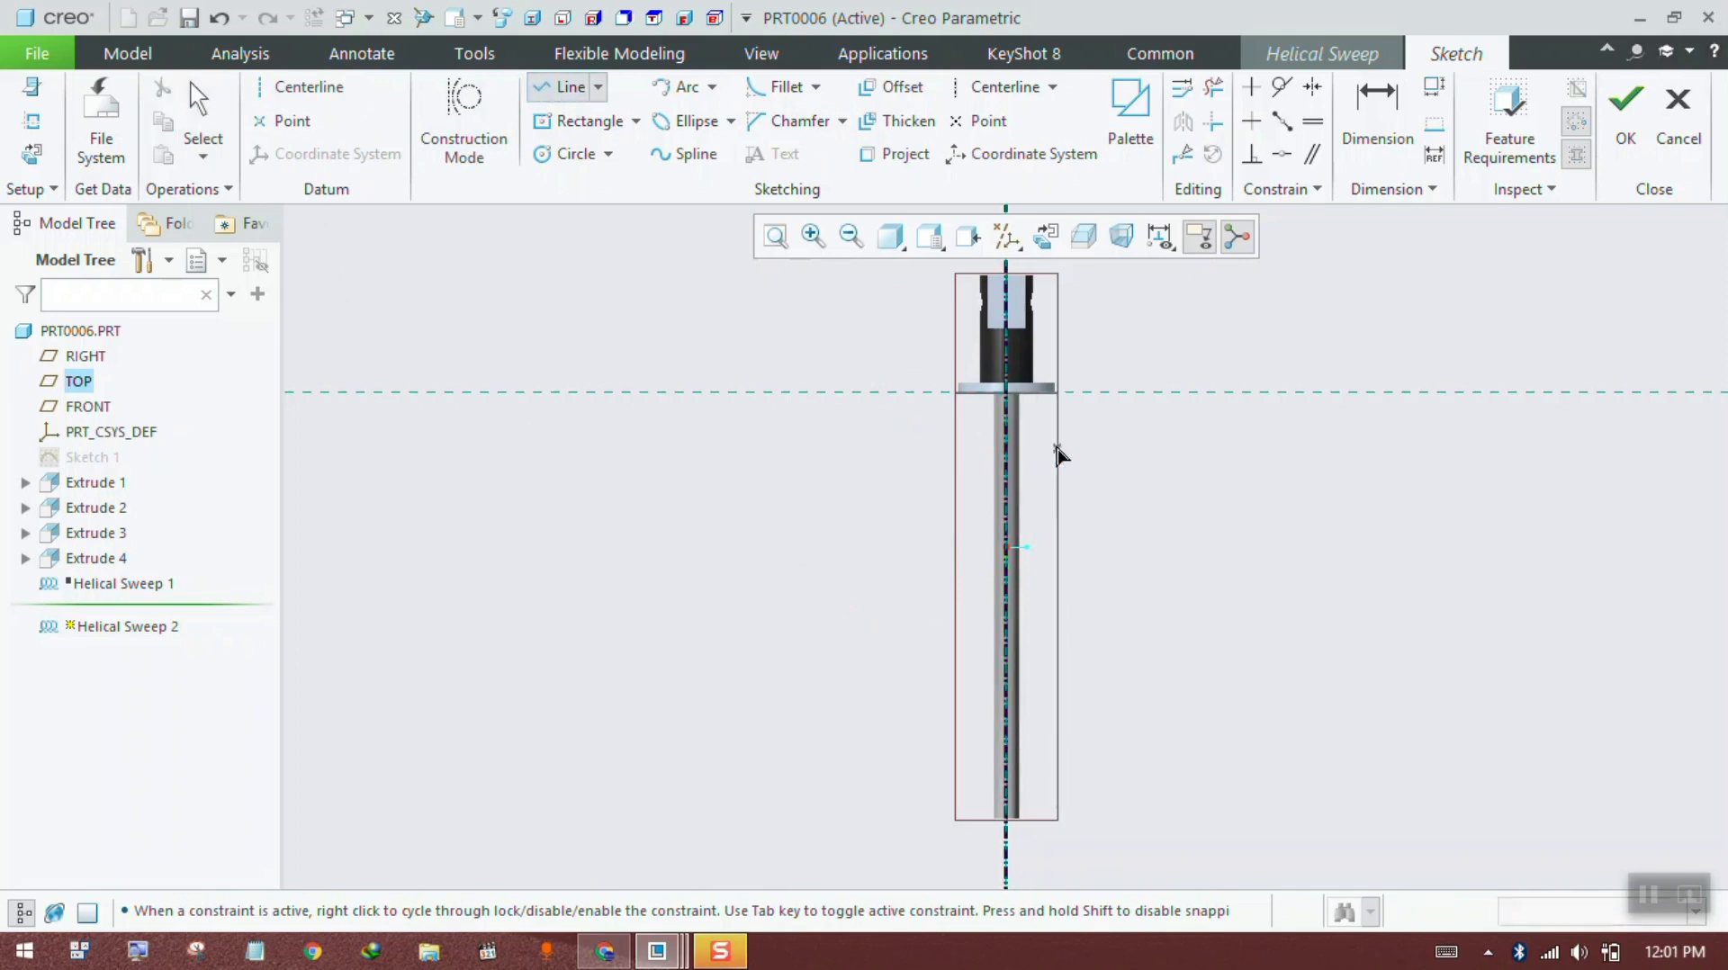
pyautogui.scroll(5, 1053, 441)
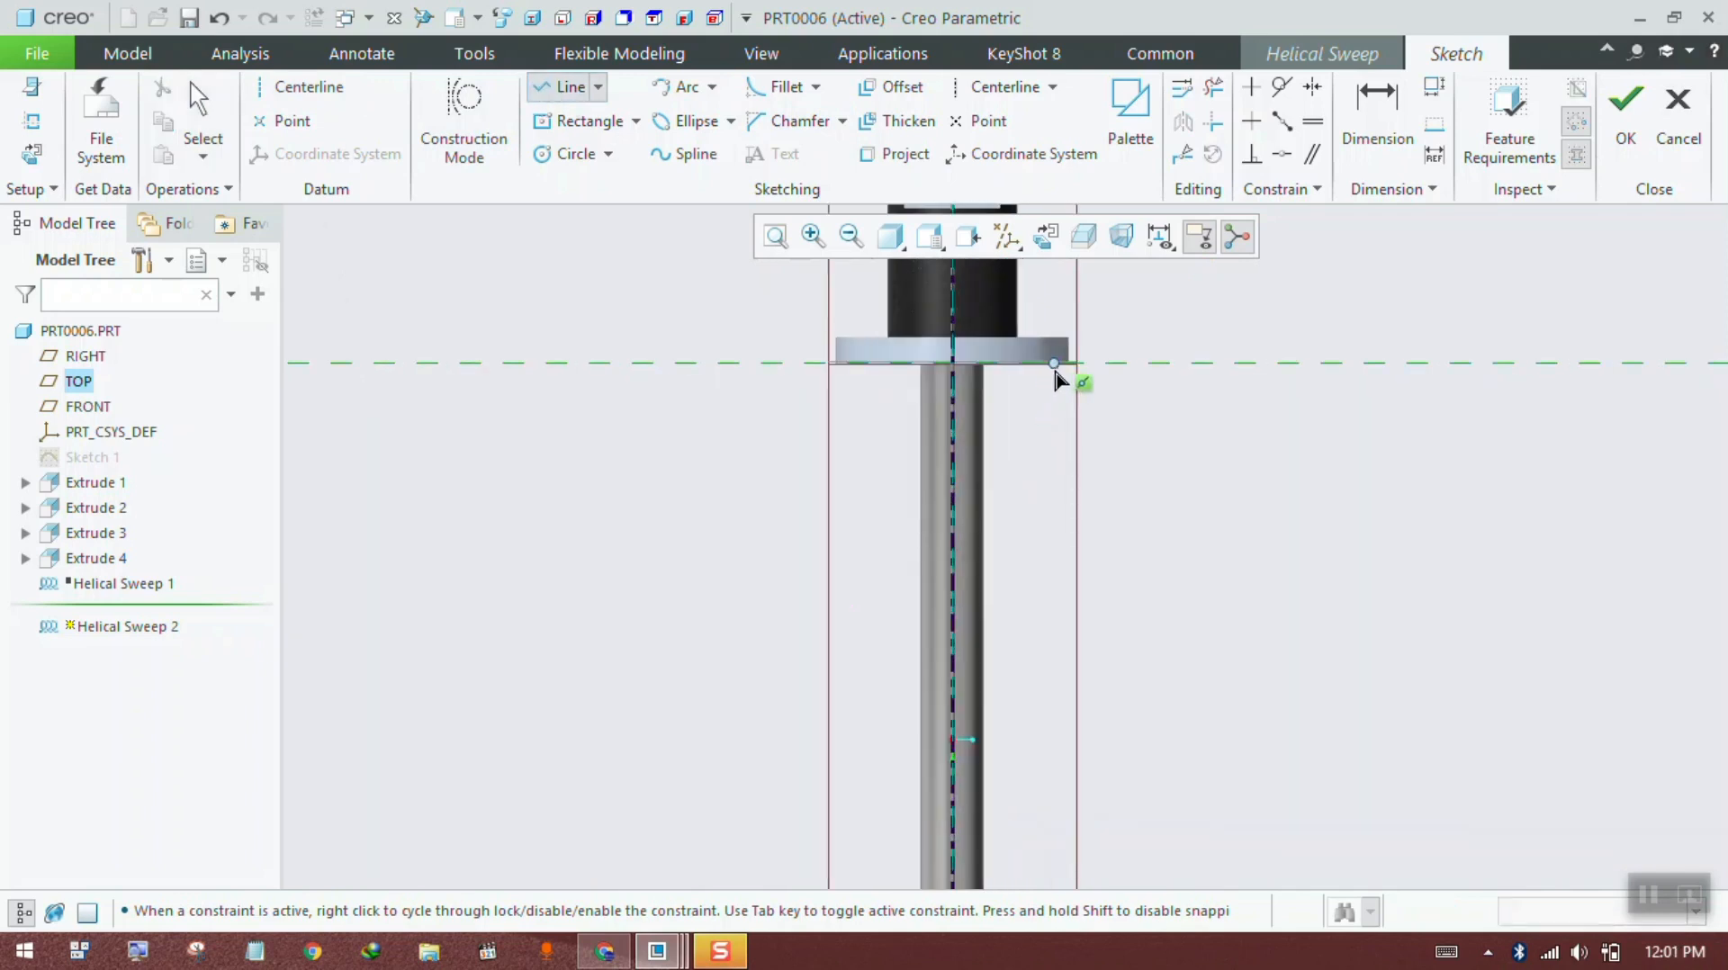
pyautogui.click(1056, 371)
pyautogui.scroll(-4, 1049, 450)
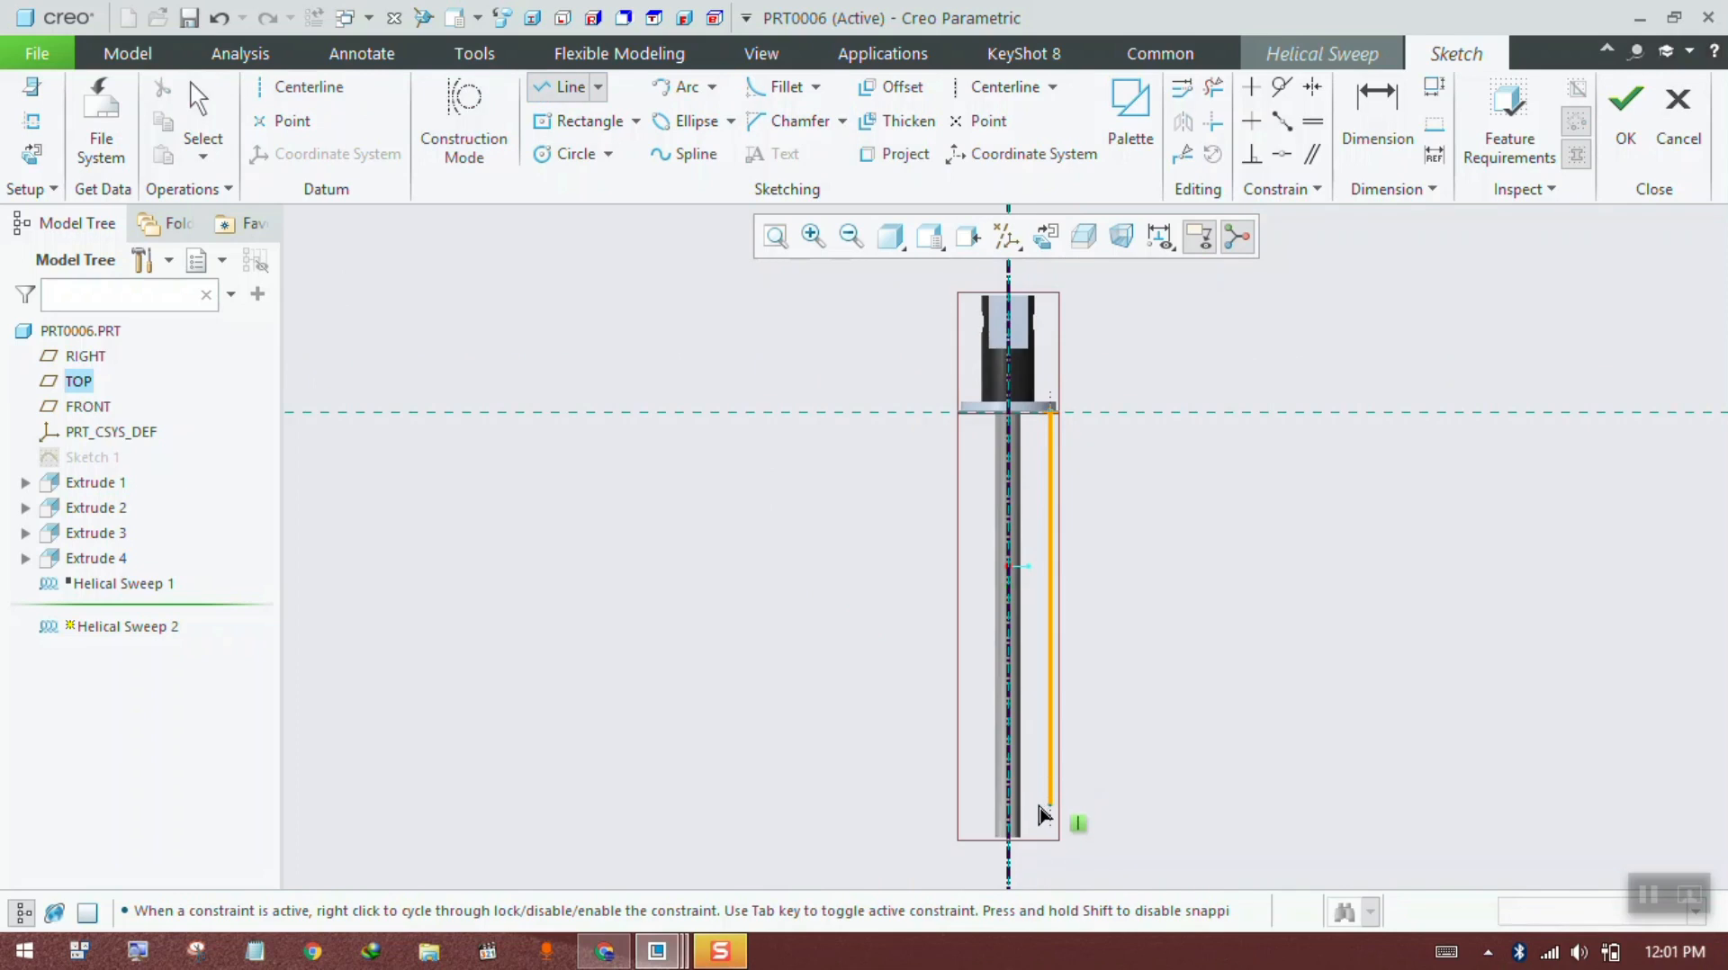
pyautogui.click(1051, 825)
pyautogui.middleClick(1119, 726)
pyautogui.click(1625, 143)
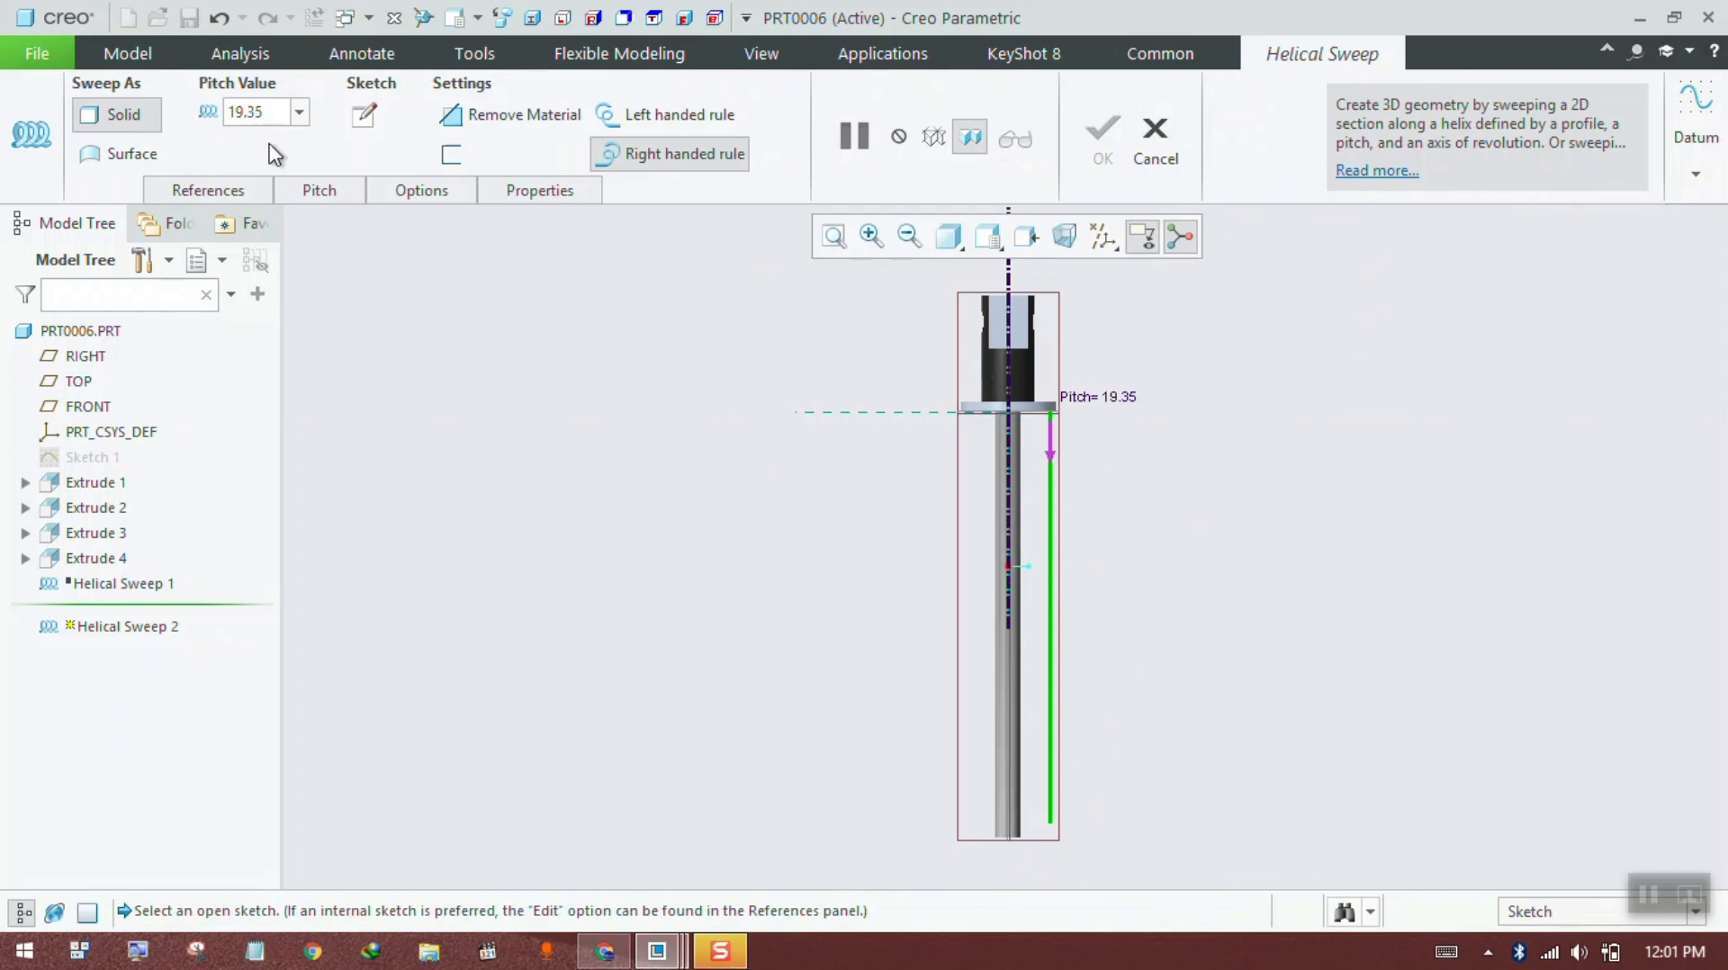
# Step: Open the section sketch and draw a circle about 13 in diameter, centered on the profile line and touching the flange face
pyautogui.click(365, 113)
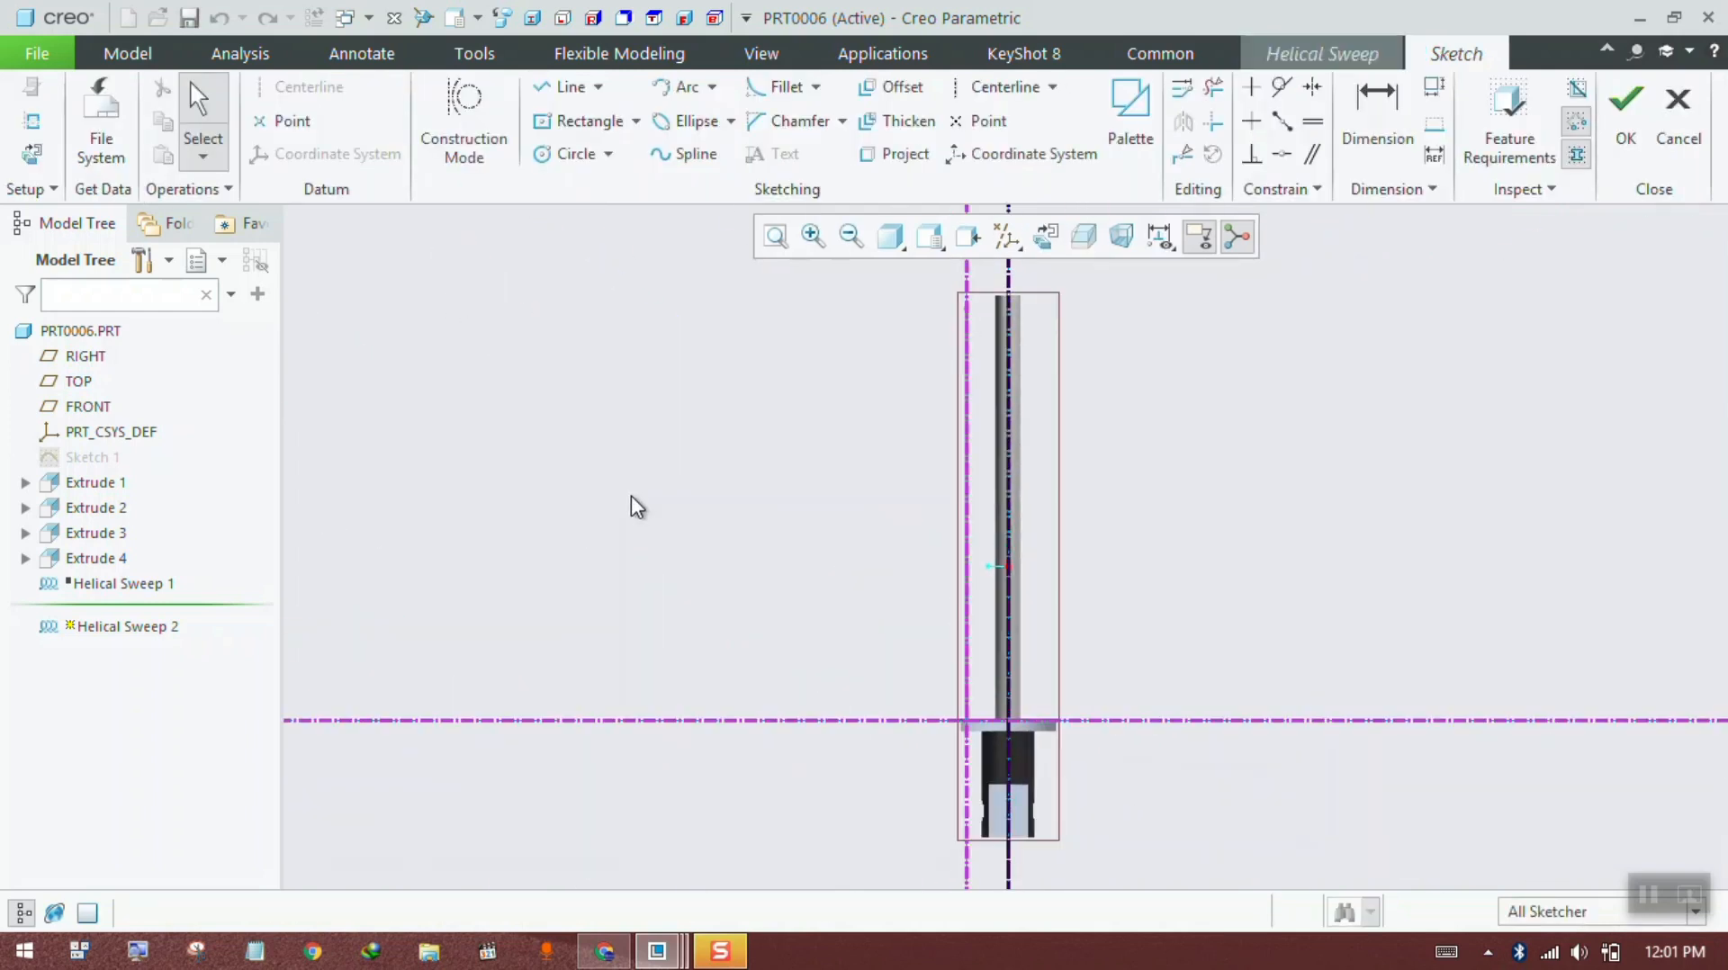
pyautogui.click(565, 154)
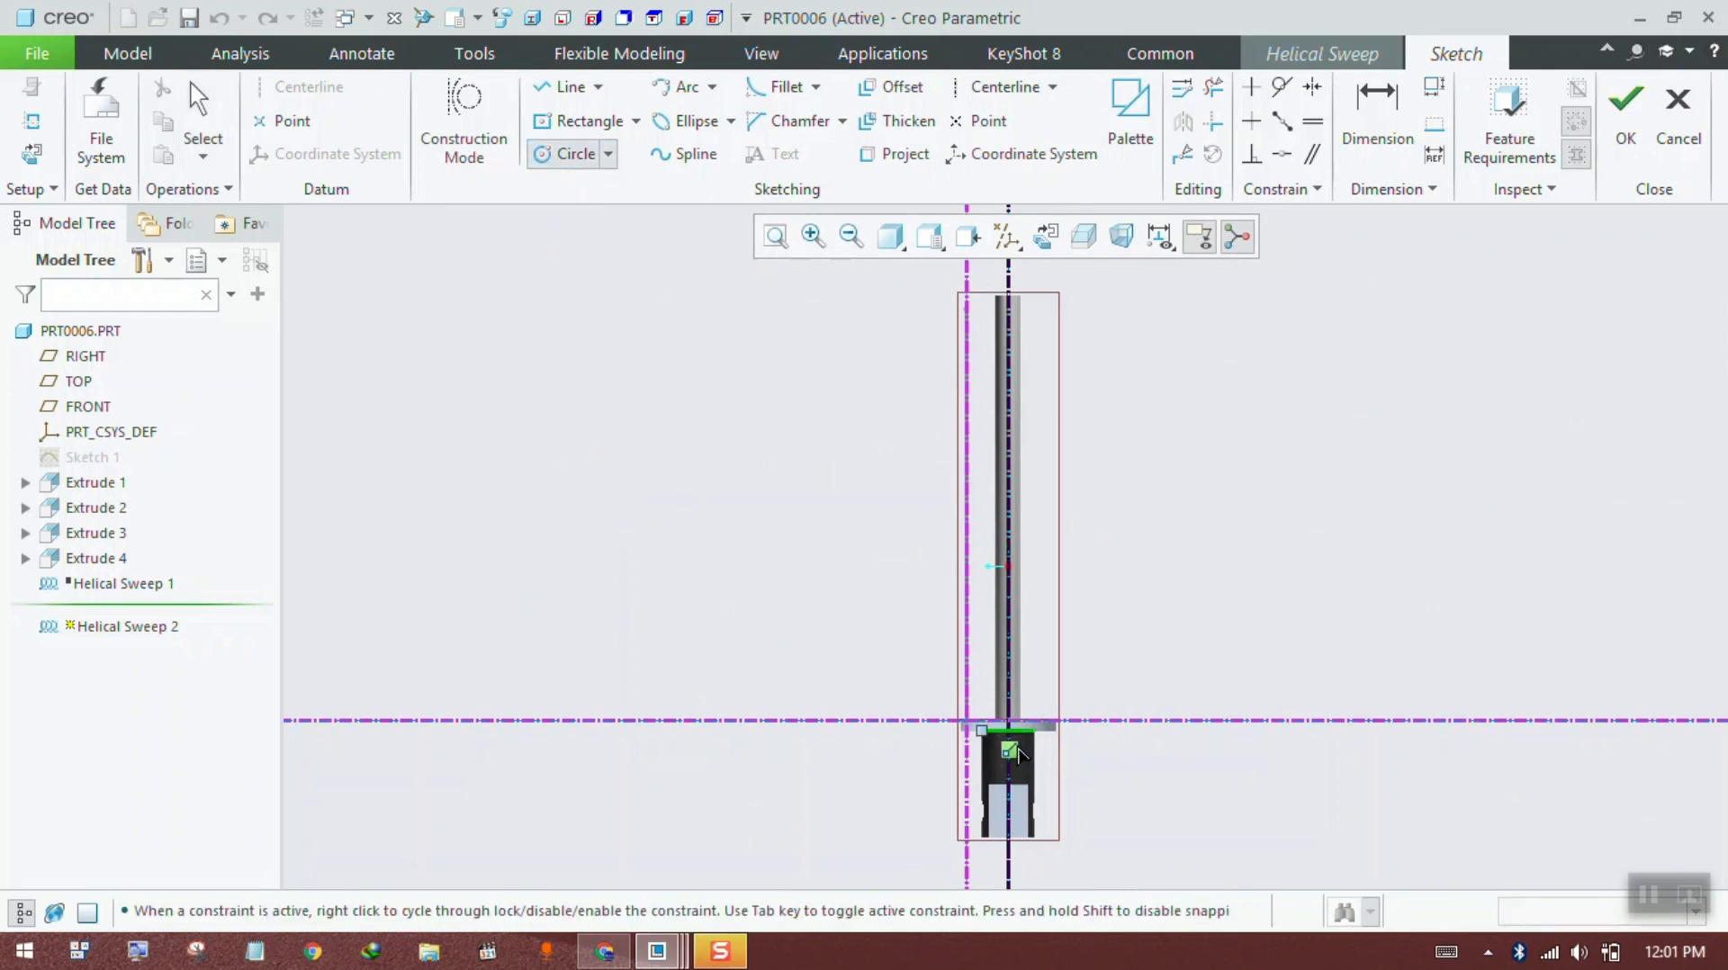
pyautogui.scroll(5, 945, 684)
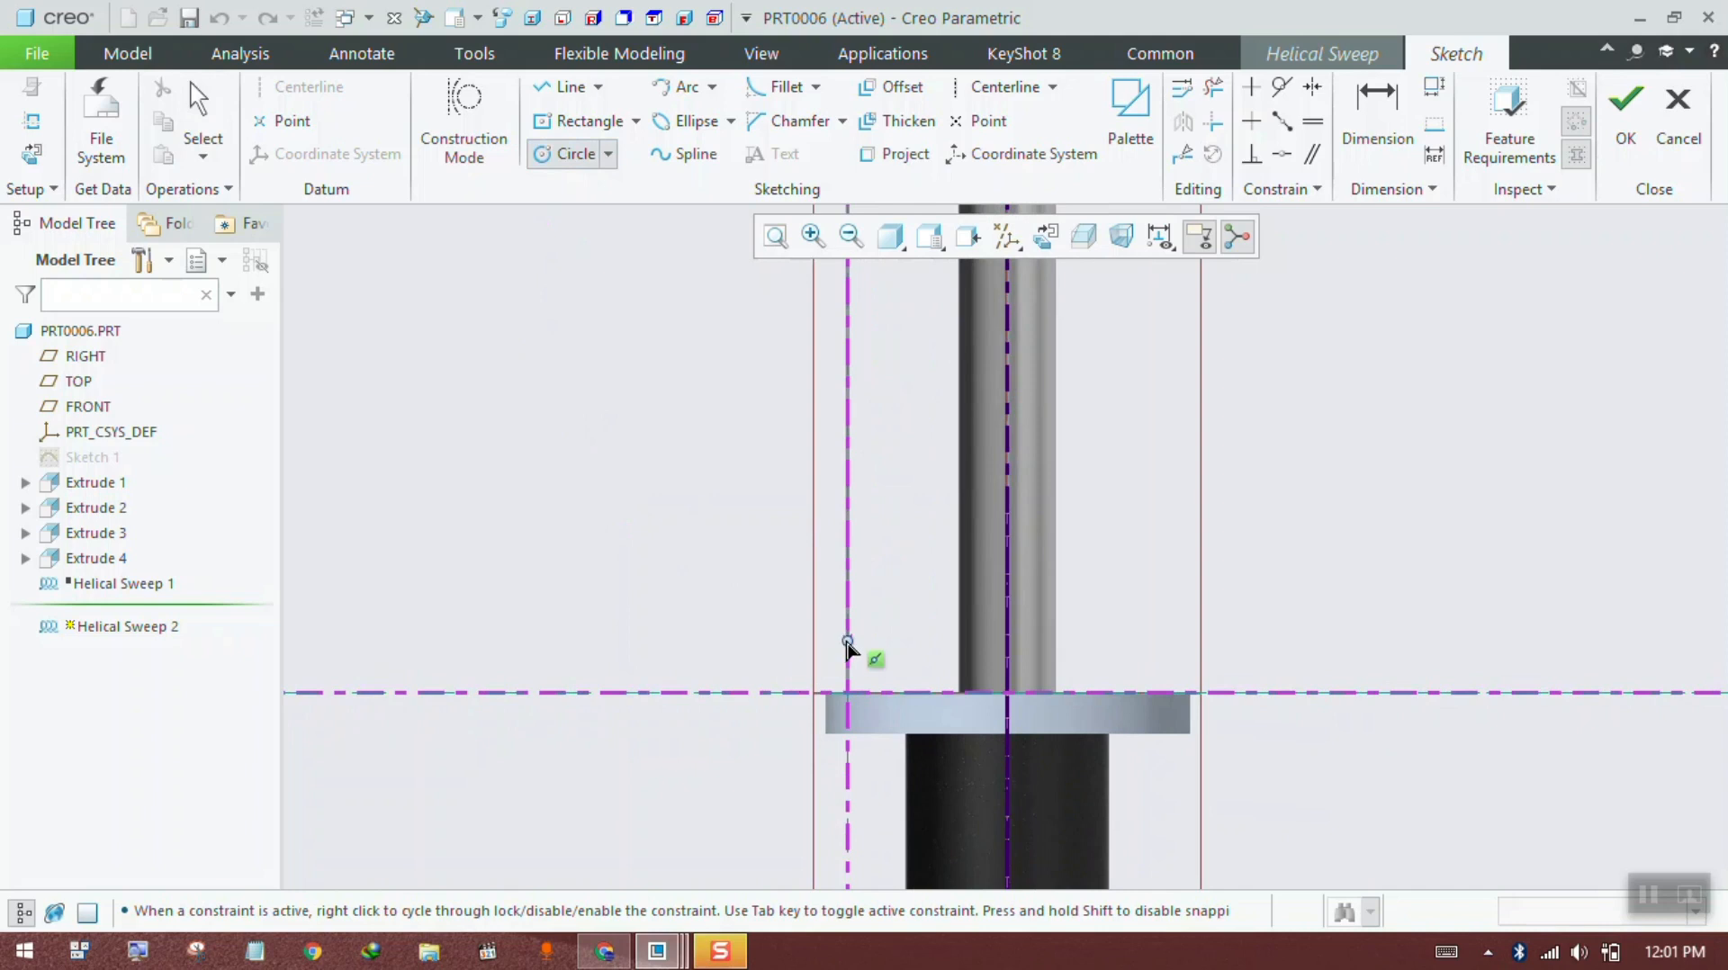
pyautogui.click(847, 641)
pyautogui.click(849, 698)
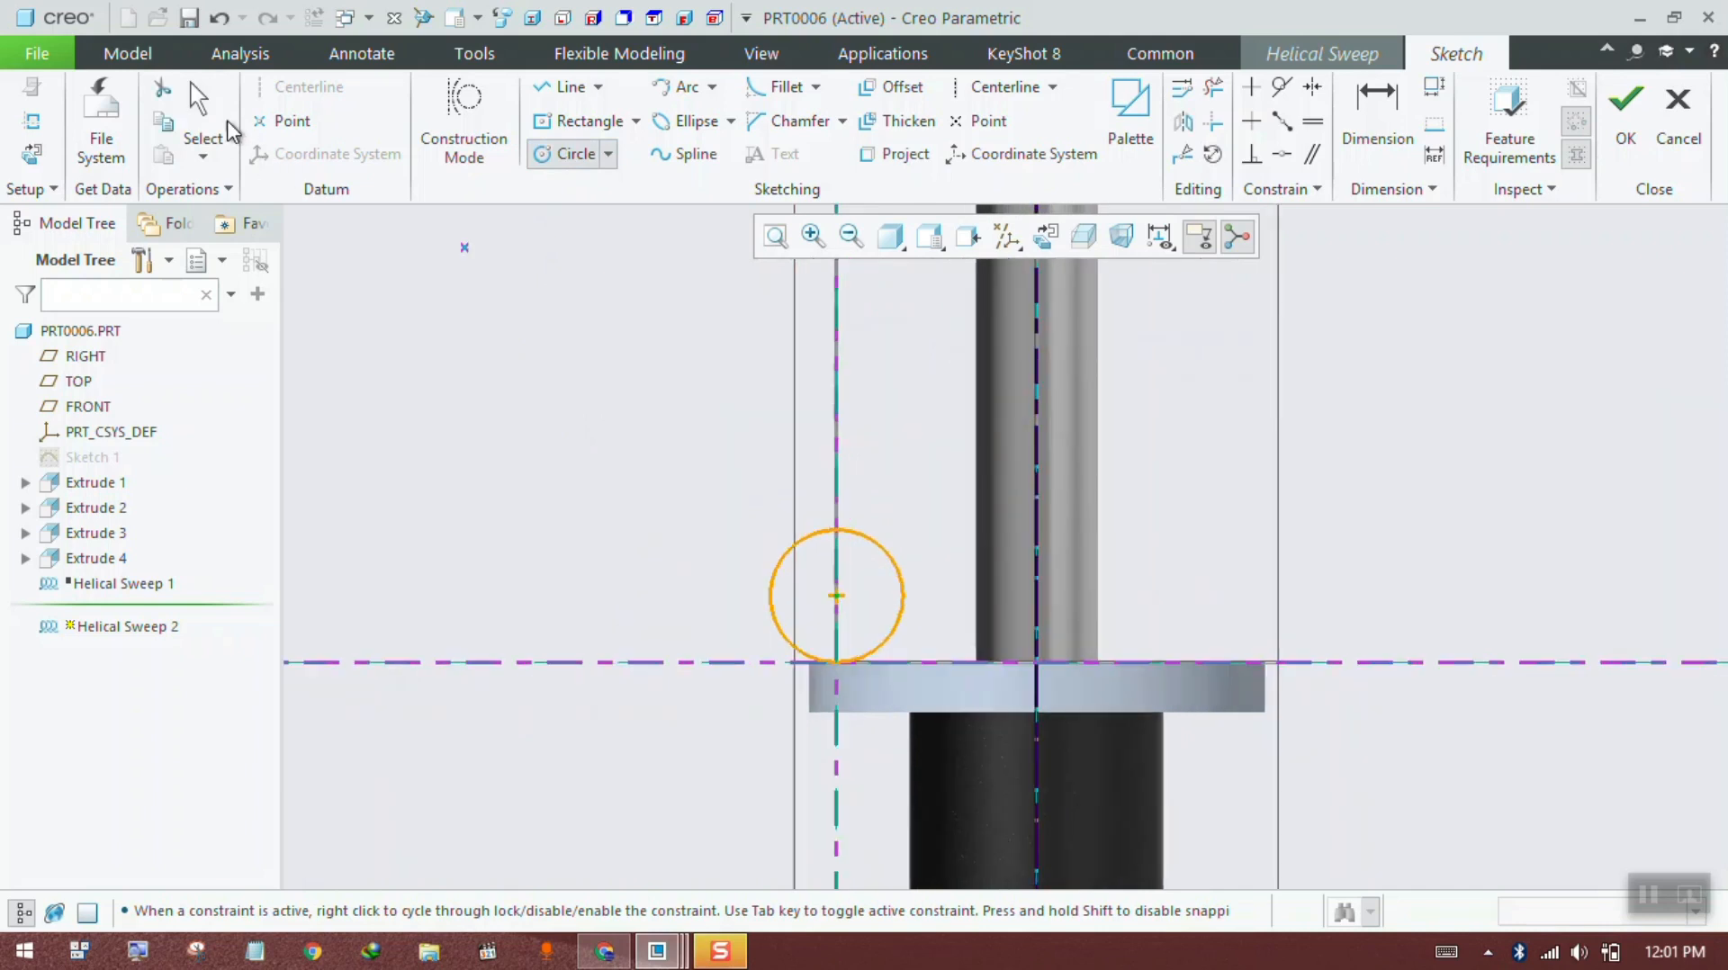
pyautogui.click(199, 121)
pyautogui.scroll(-2, 576, 387)
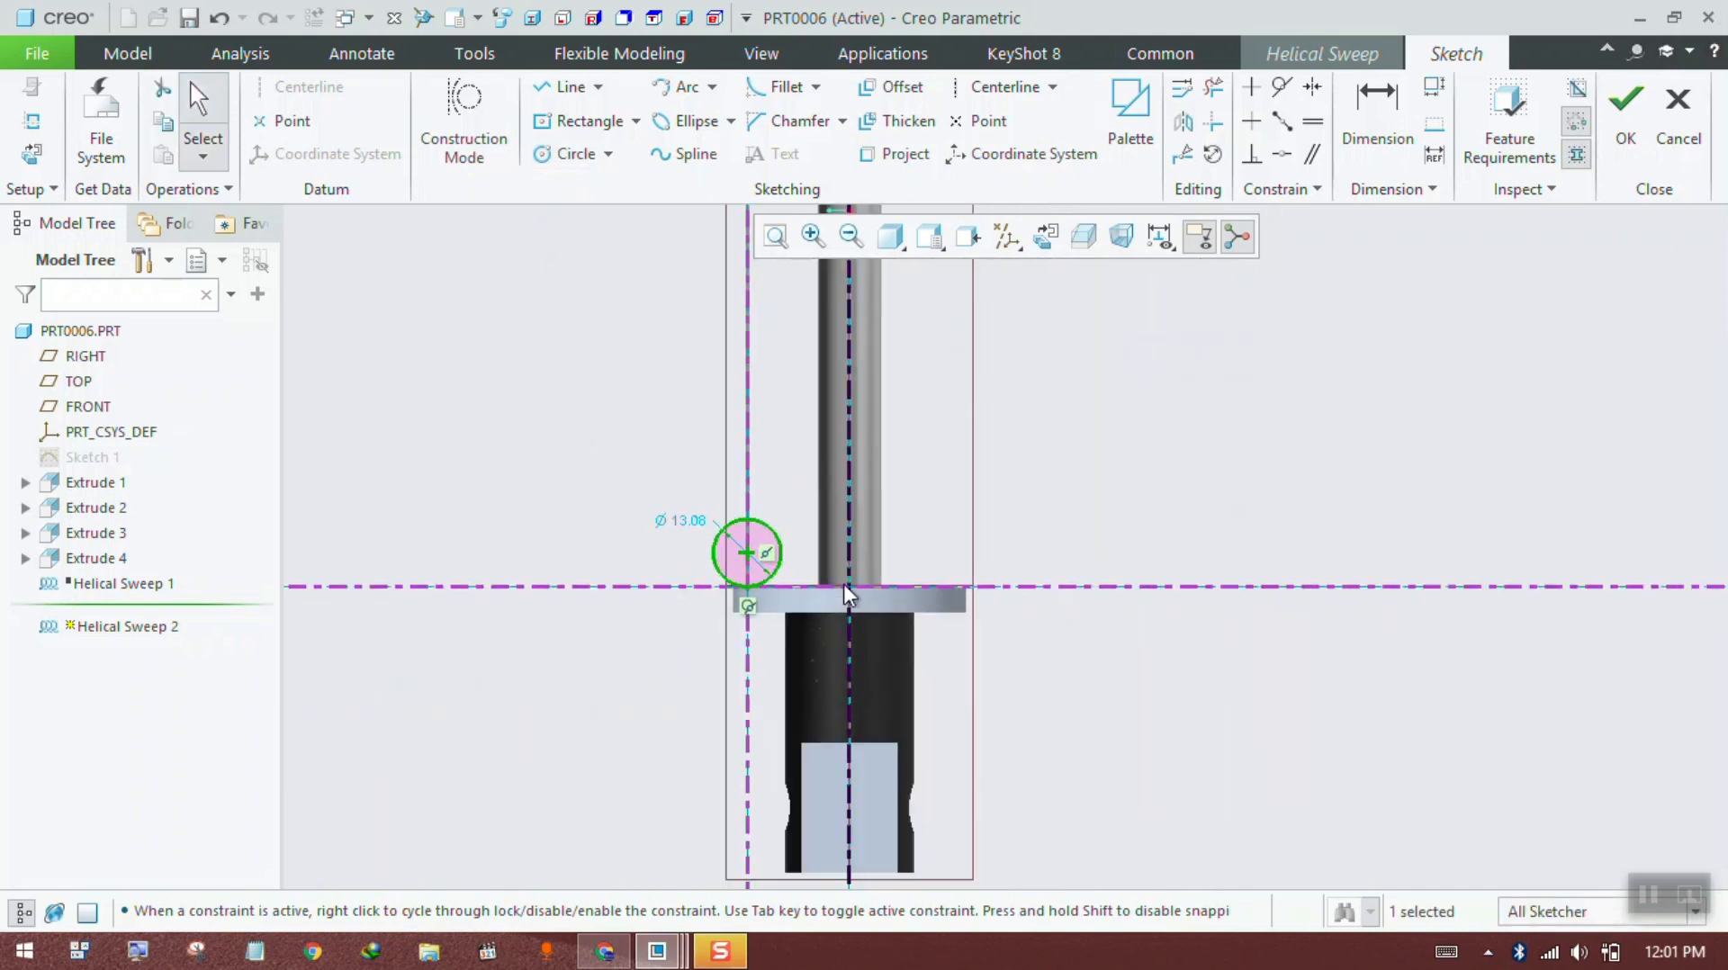
# Step: Set the section circle's diameter to 10 and accept the sketch
pyautogui.doubleClick(692, 523)
pyautogui.write('10')
pyautogui.press('Return')
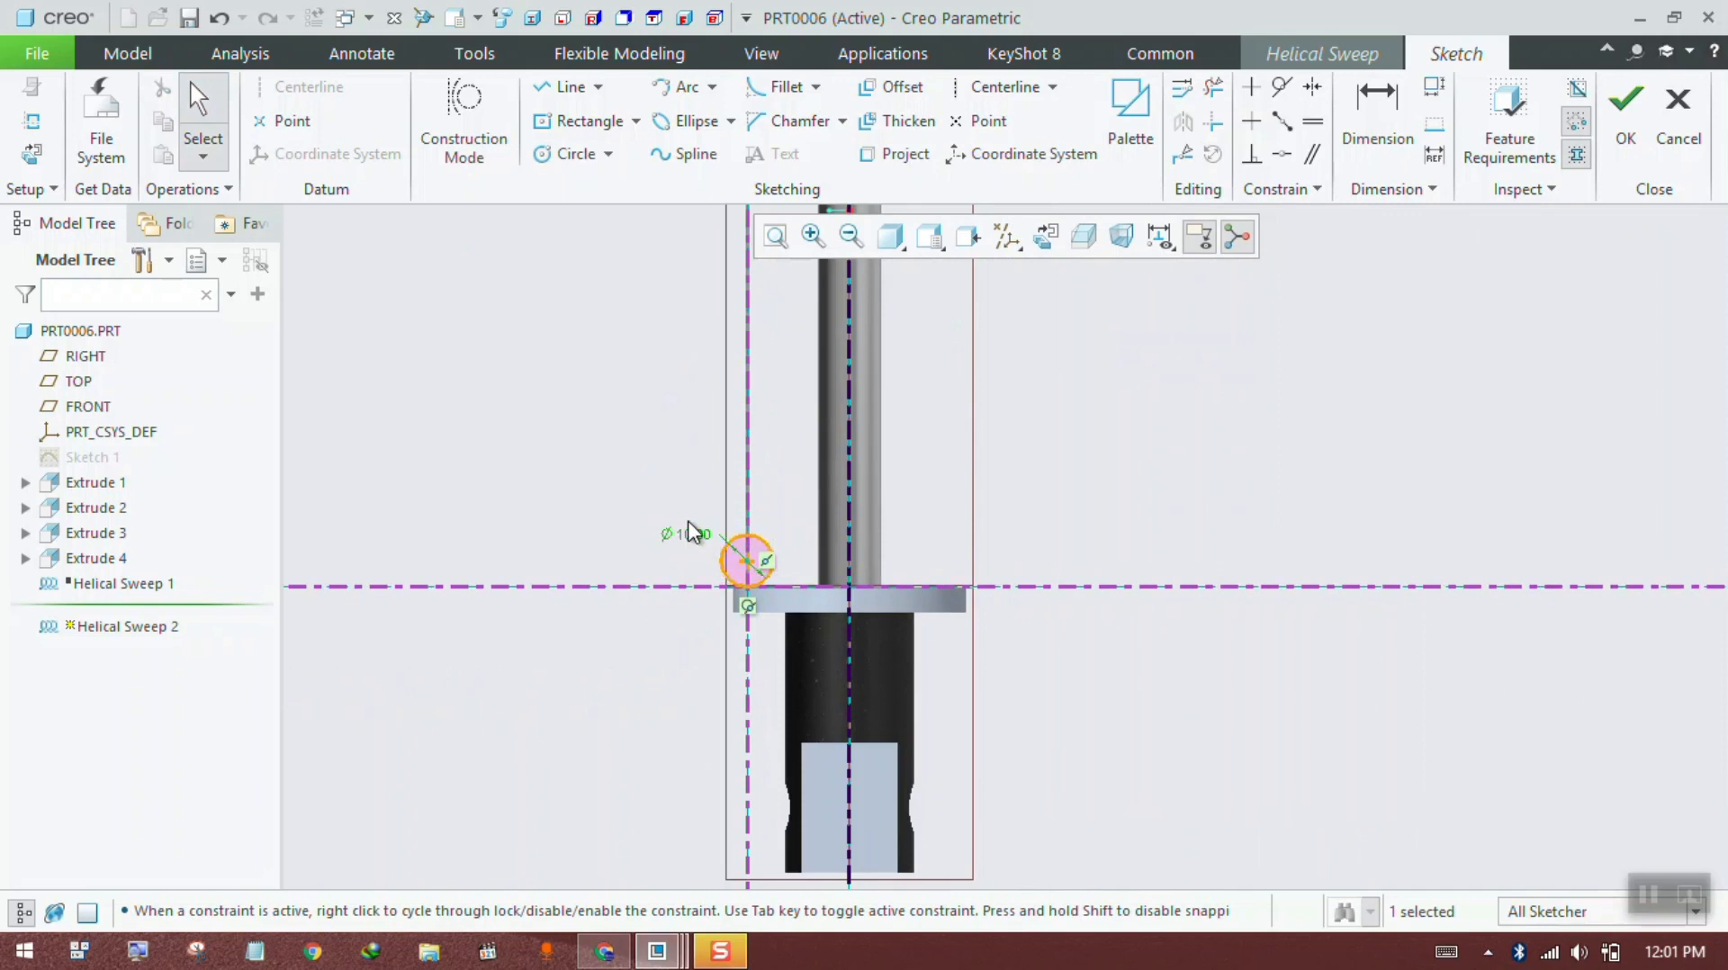
pyautogui.click(1611, 155)
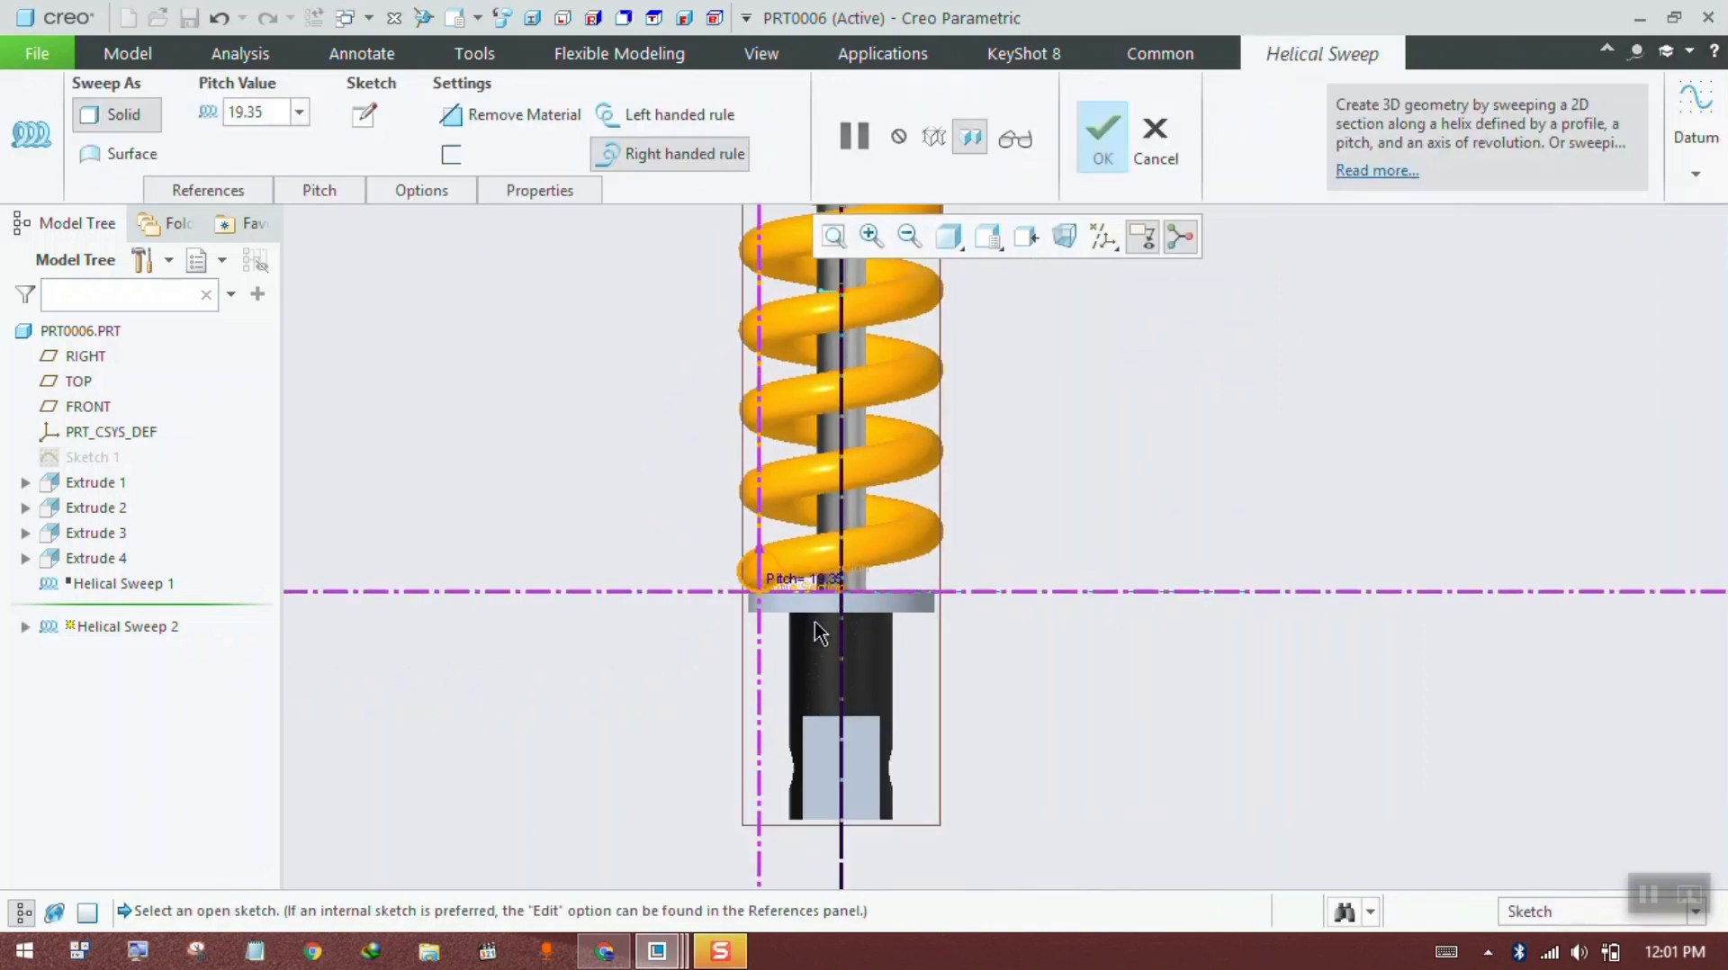
# Step: Hide the datum planes and view the coil preview at an angle
pyautogui.moveTo(905, 536); pyautogui.dragTo(792, 396, button='middle')
pyautogui.click(1098, 245)
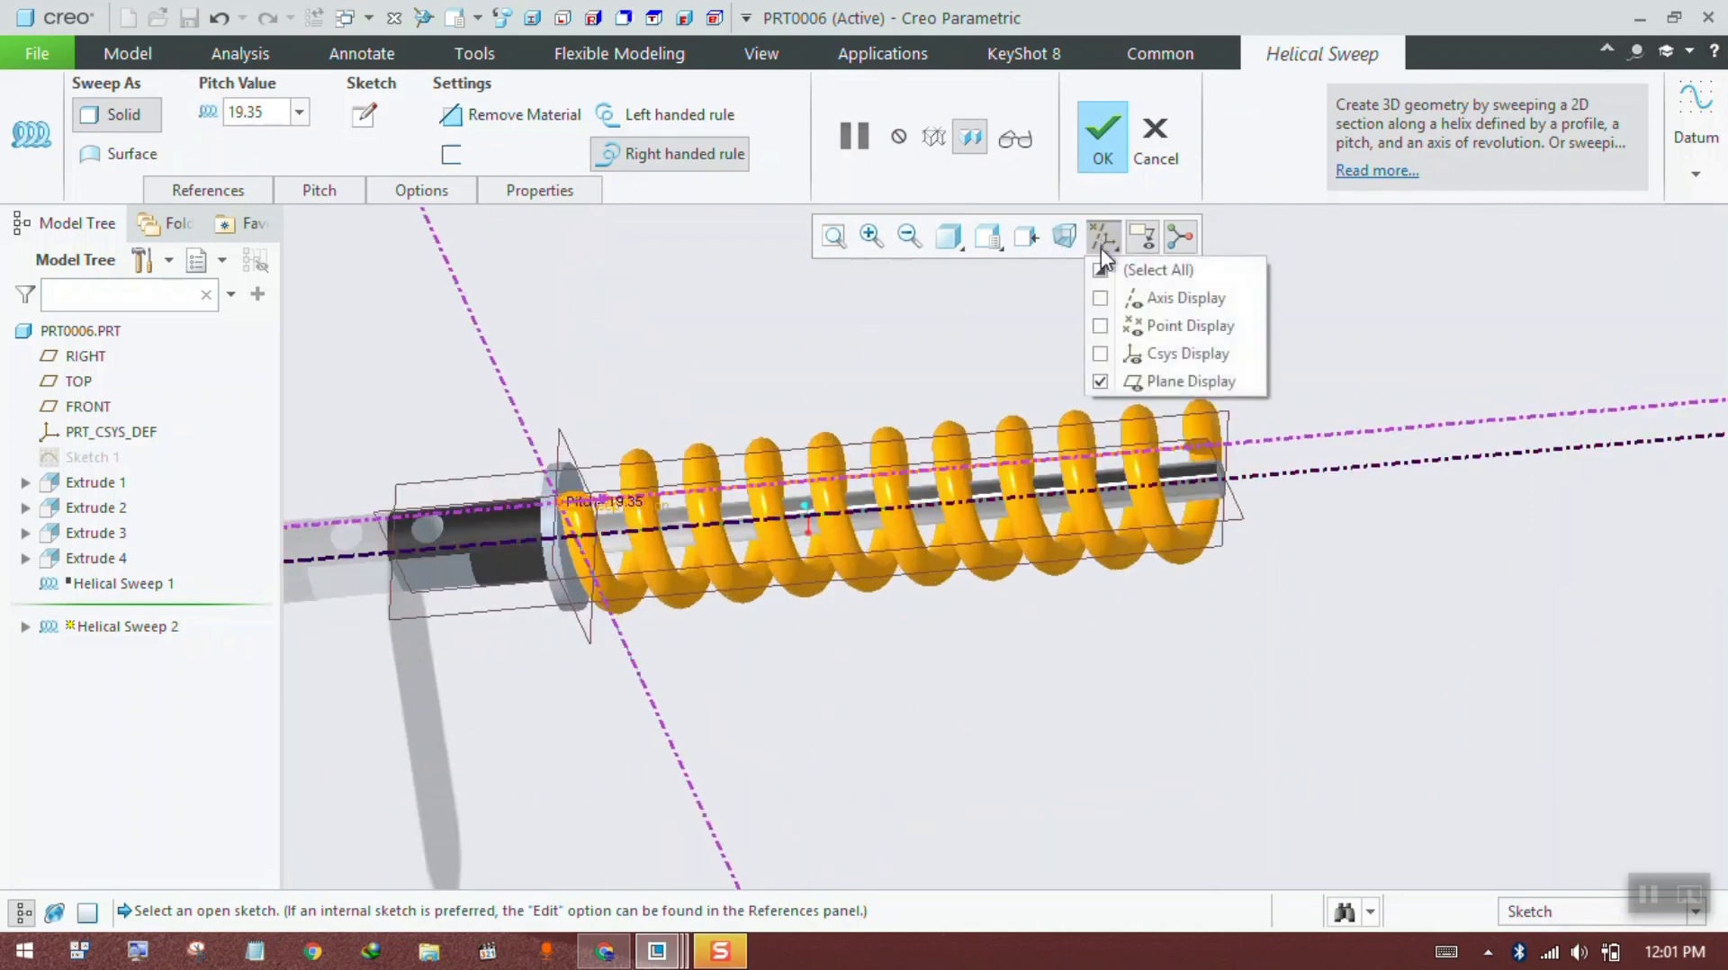
pyautogui.click(1111, 378)
pyautogui.moveTo(826, 405); pyautogui.dragTo(792, 256, button='middle')
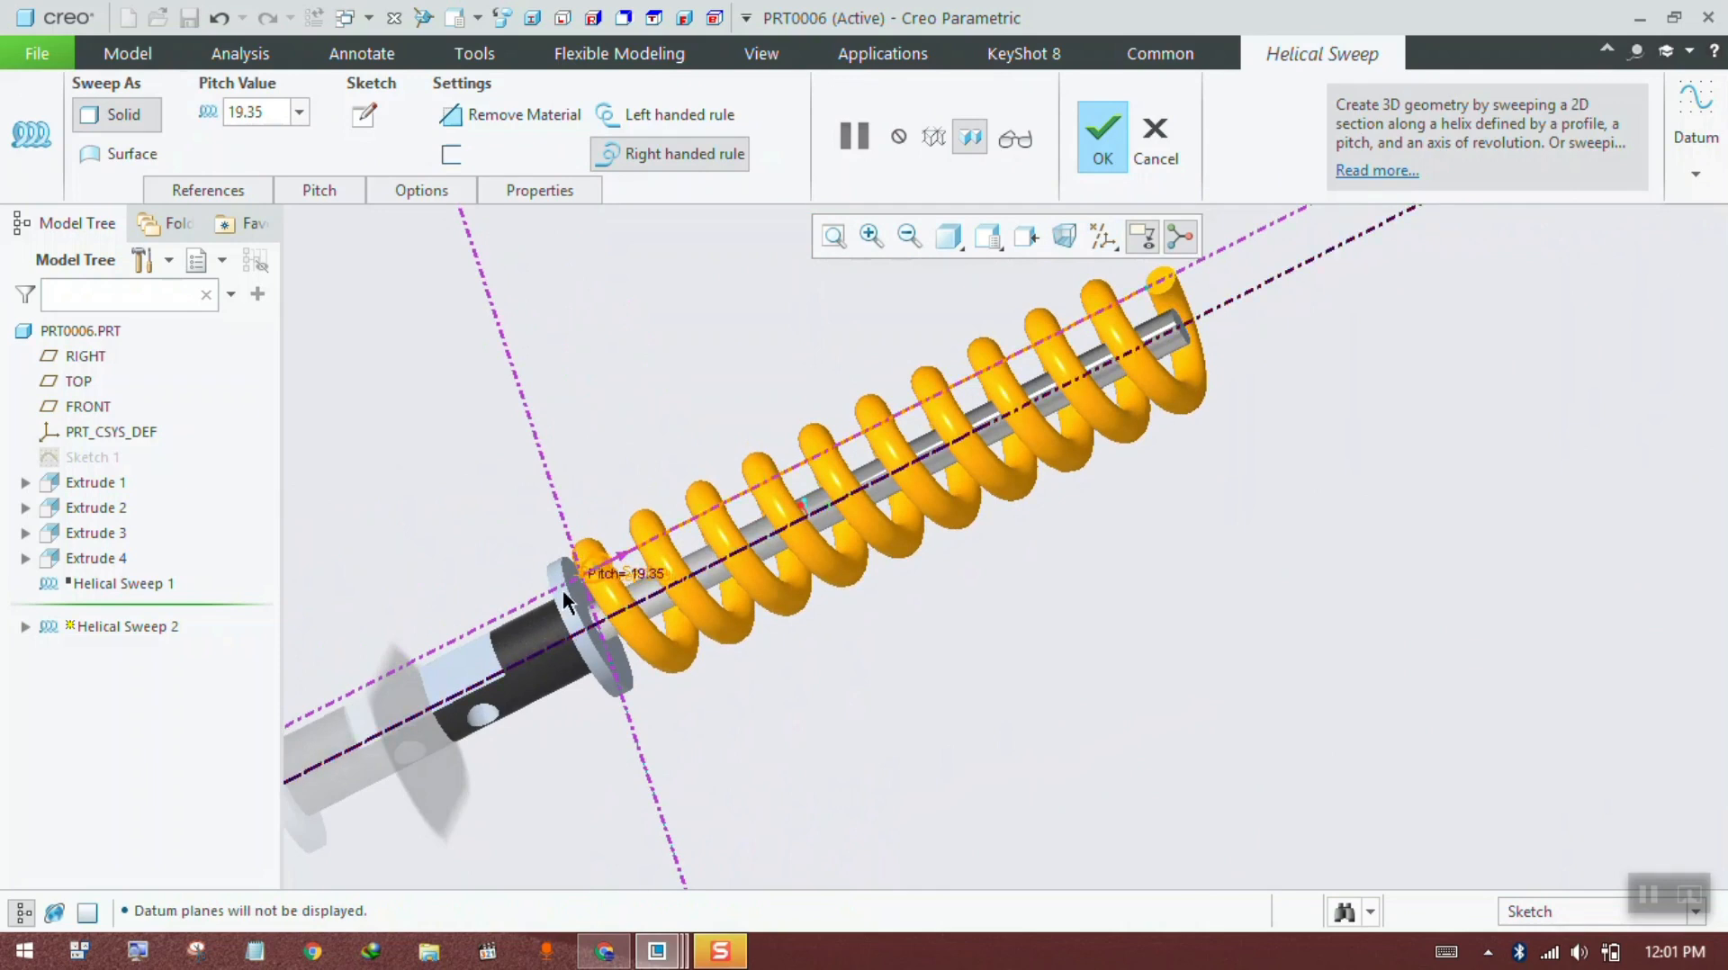
# Step: Try a pitch value of 10 for the new helical sweep
pyautogui.doubleClick(279, 115)
pyautogui.write('10')
pyautogui.press('Return')
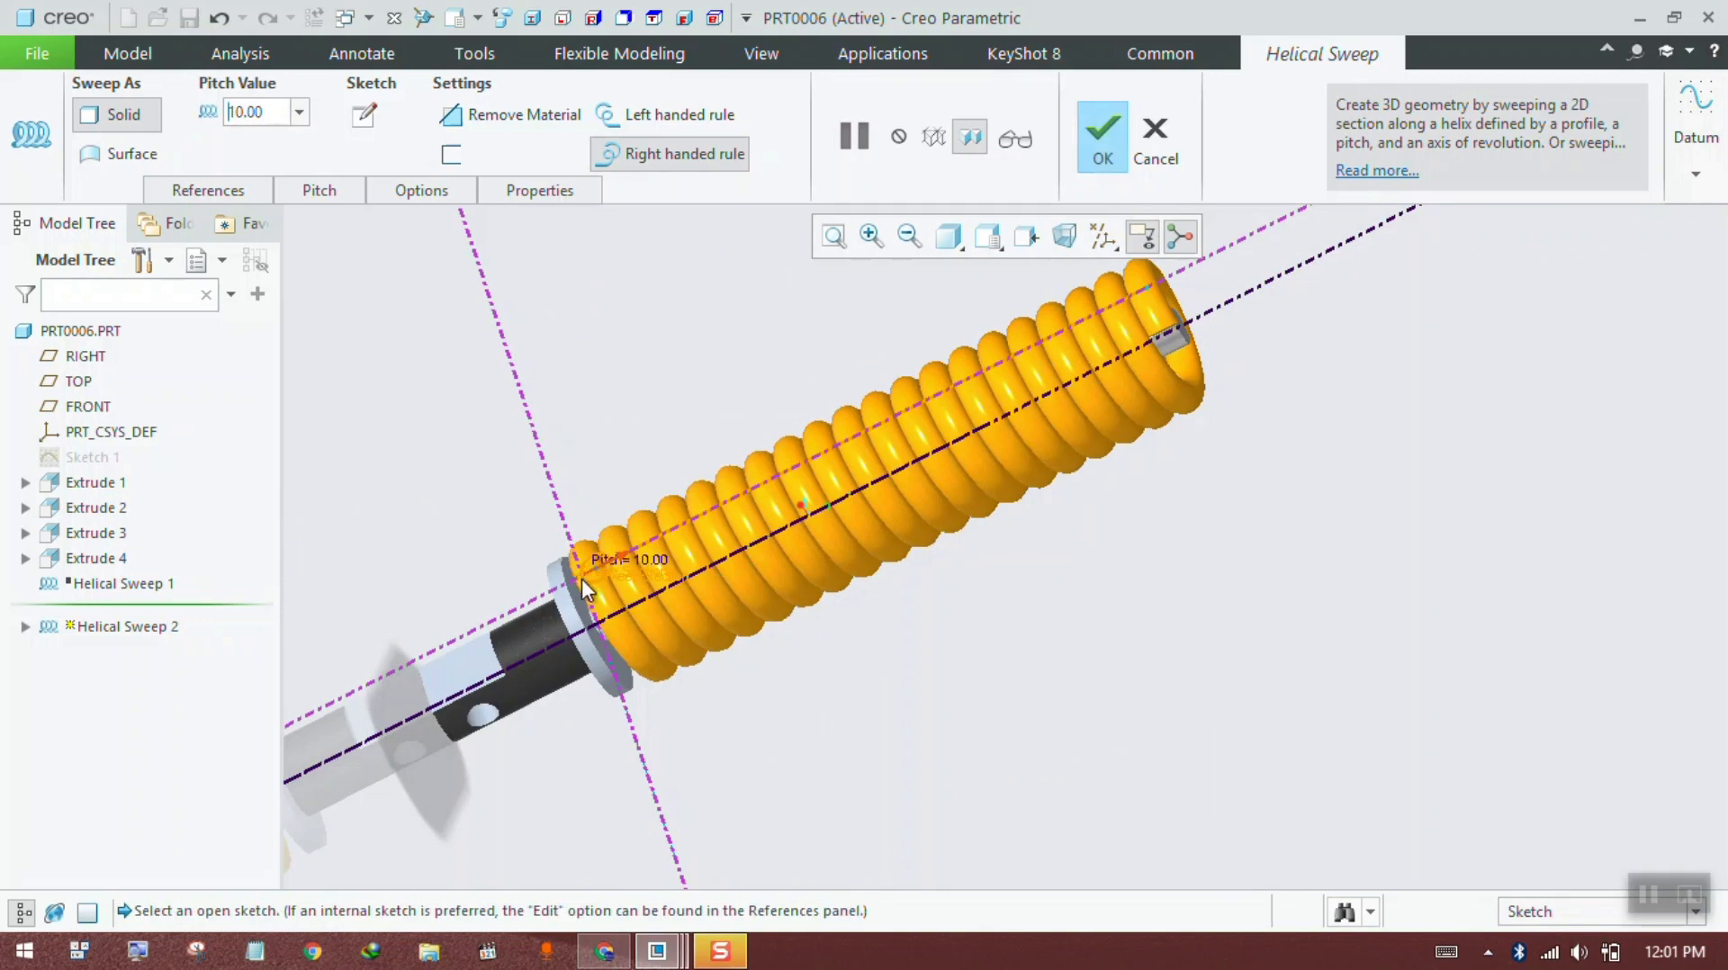
# Step: Set the helical sweep's pitch value to 15 and inspect the coil preview around the rod
pyautogui.doubleClick(260, 108)
pyautogui.write('15')
pyautogui.press('Return')
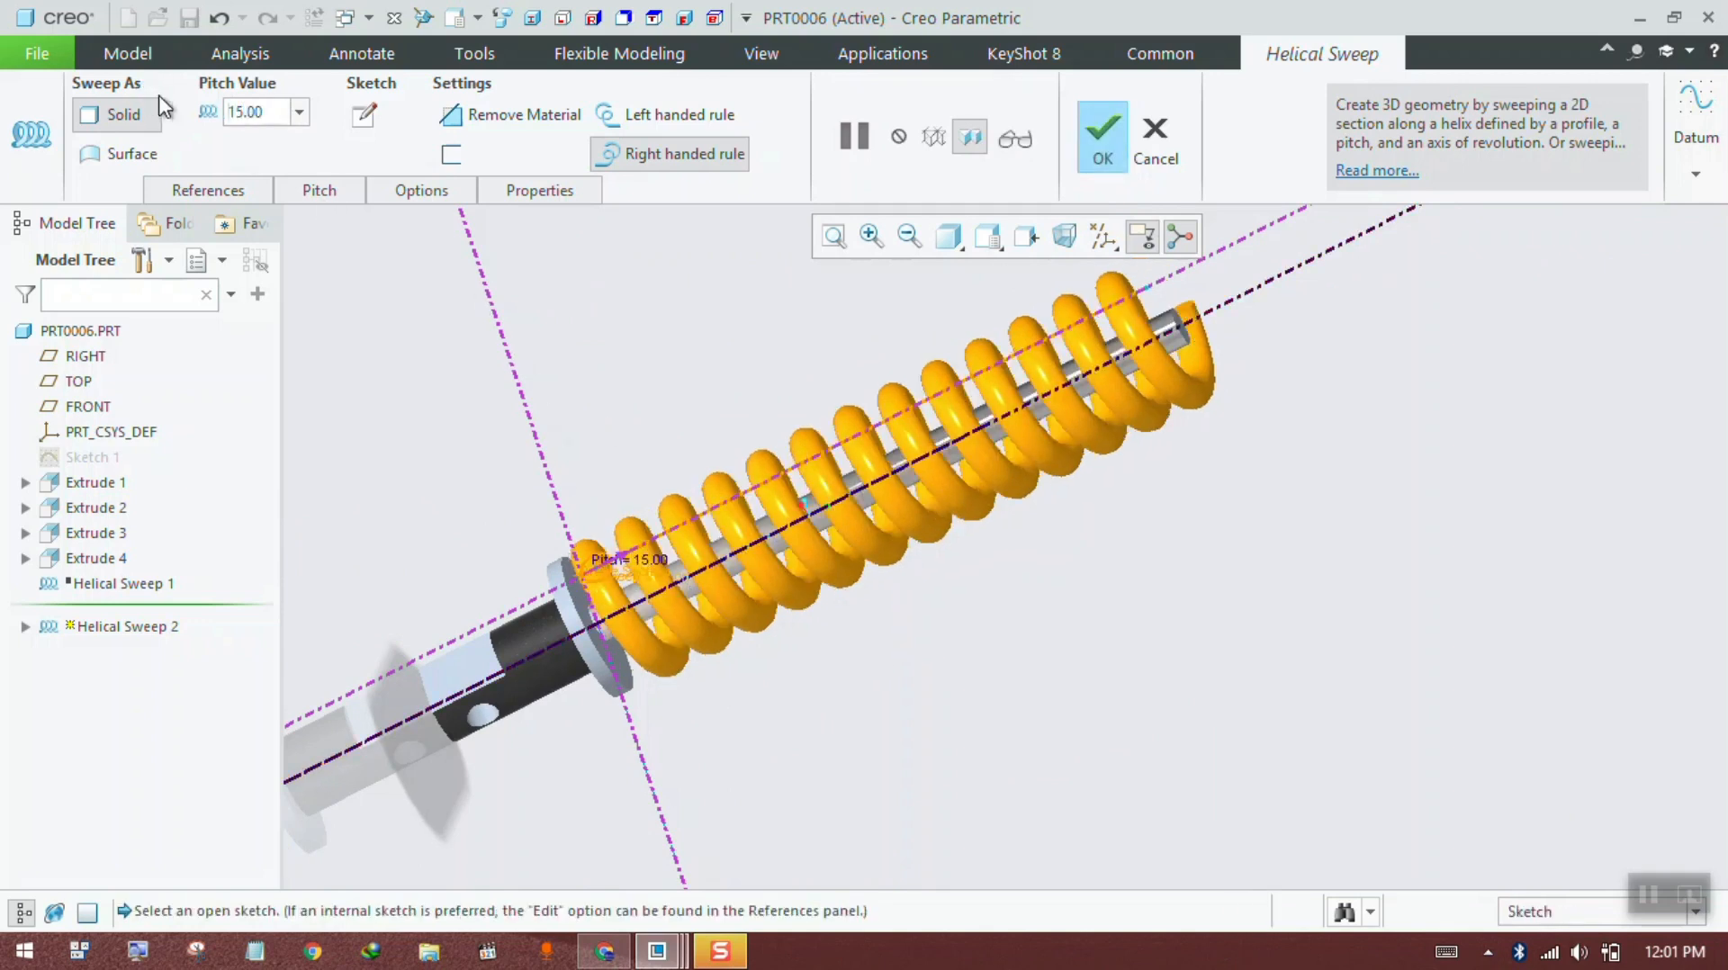
pyautogui.moveTo(602, 565); pyautogui.dragTo(637, 575, button='middle')
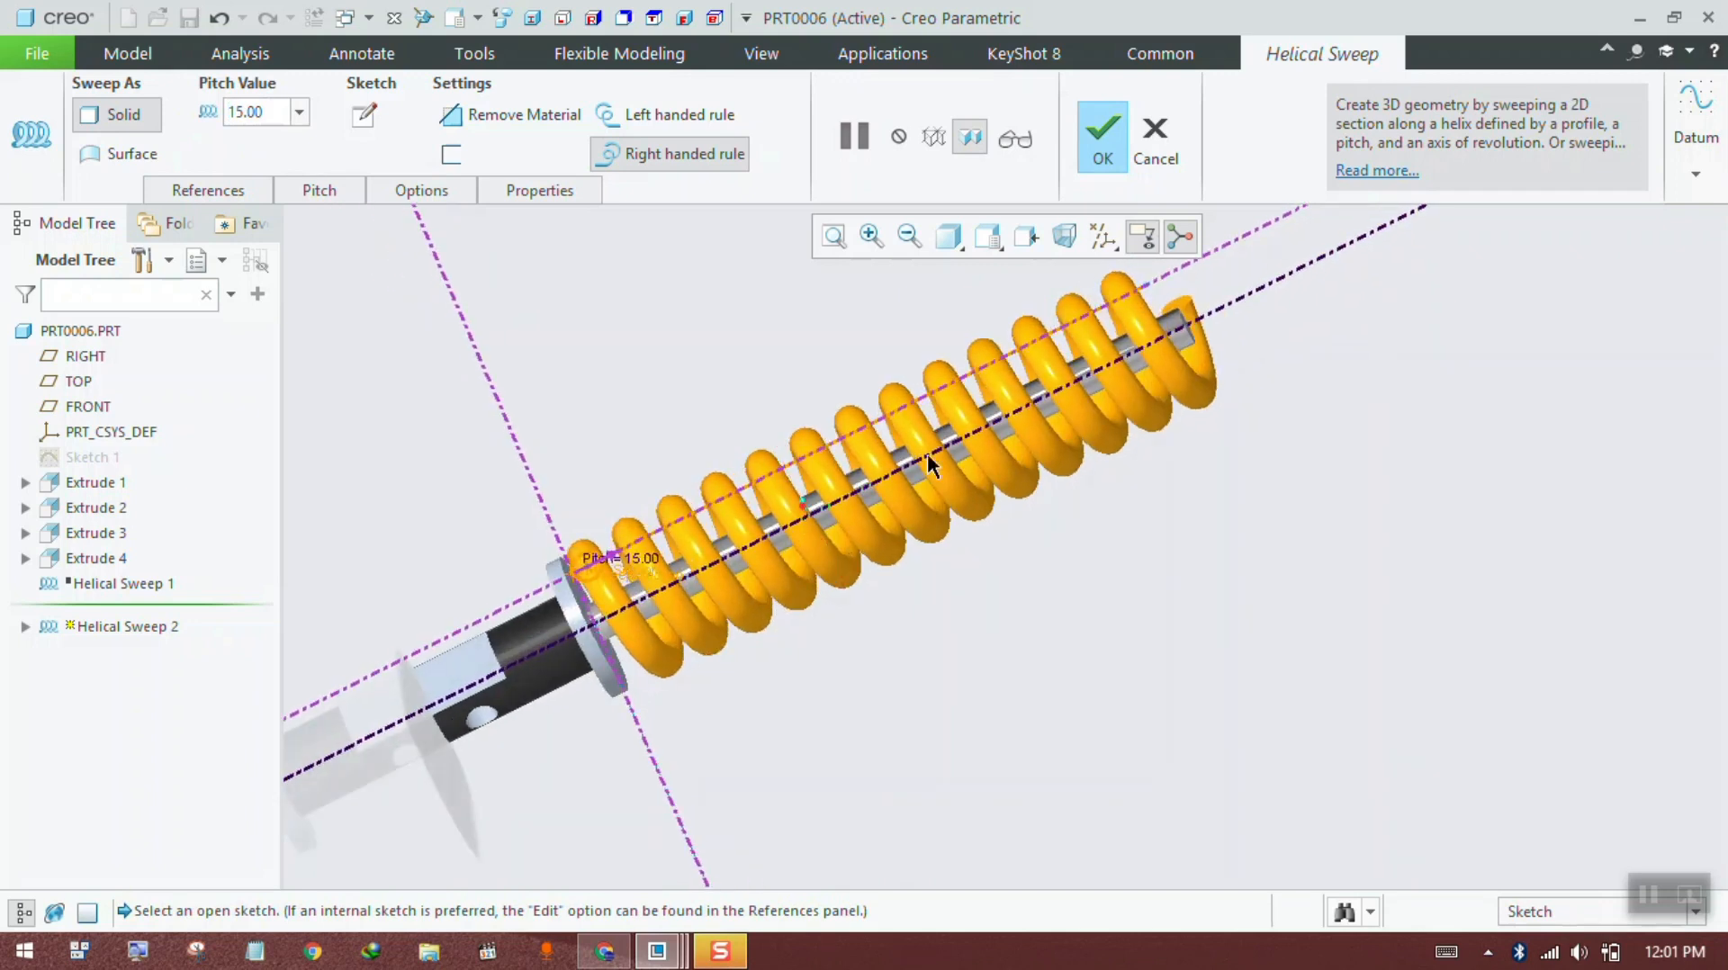
# Step: Switch to the browser, compare the suspension spring and bike rear shock absorber images, and return to Creo
pyautogui.click(604, 951)
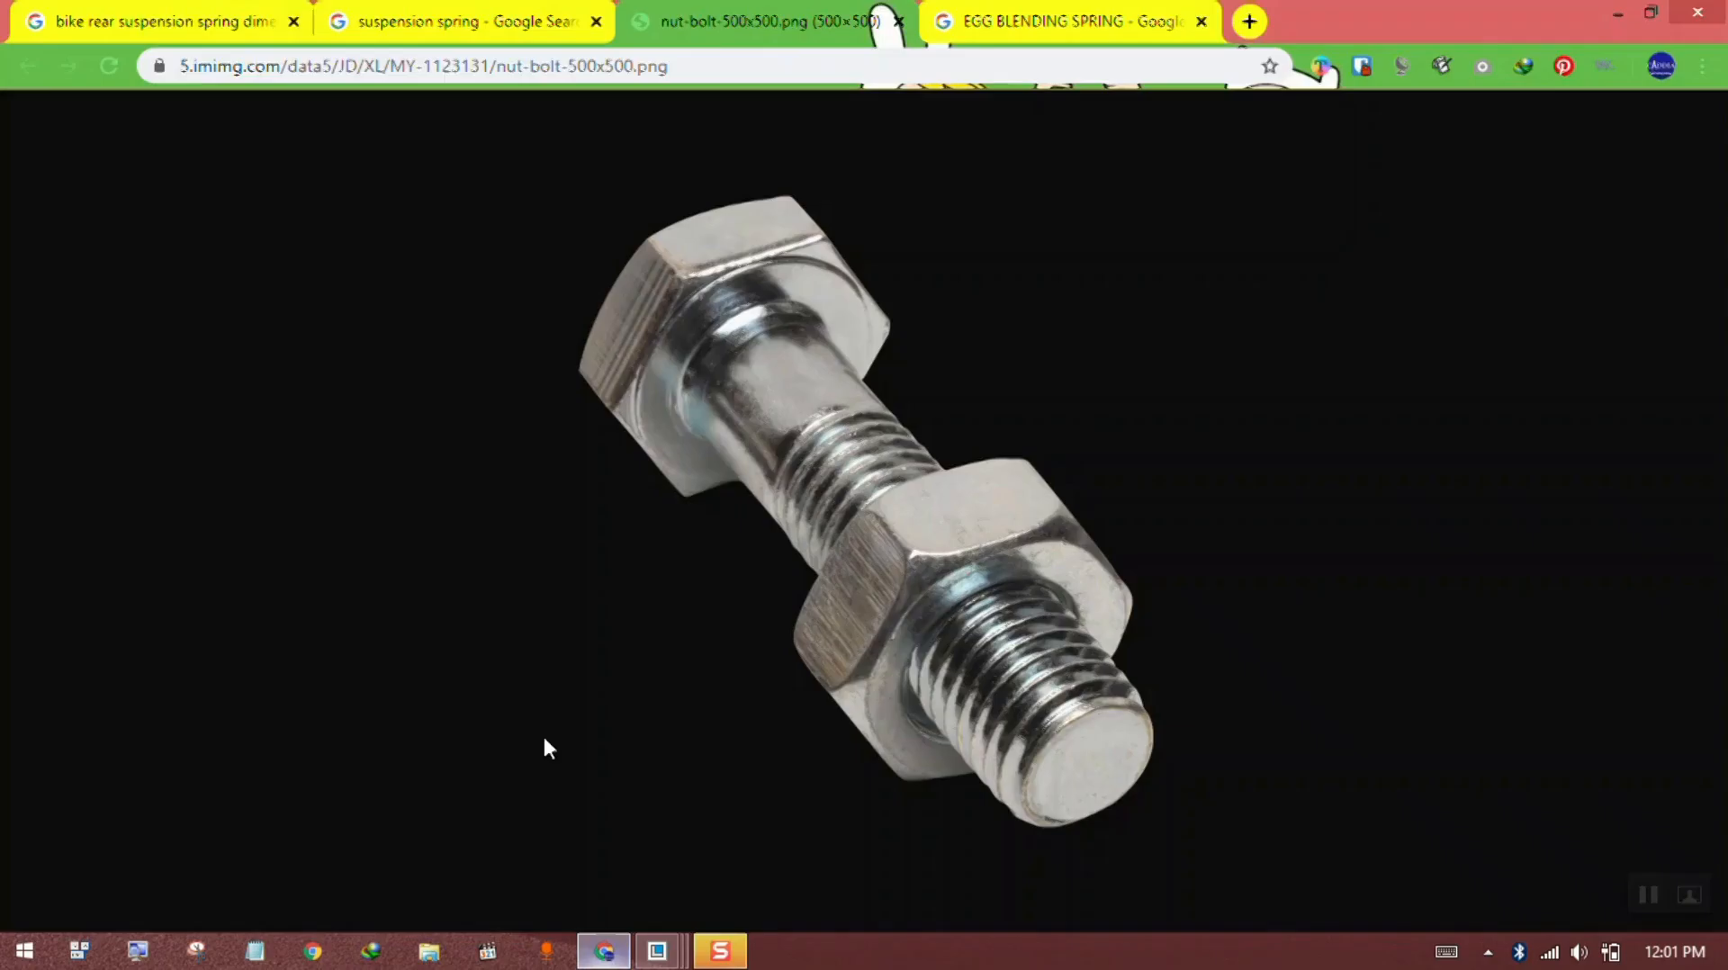
pyautogui.click(396, 22)
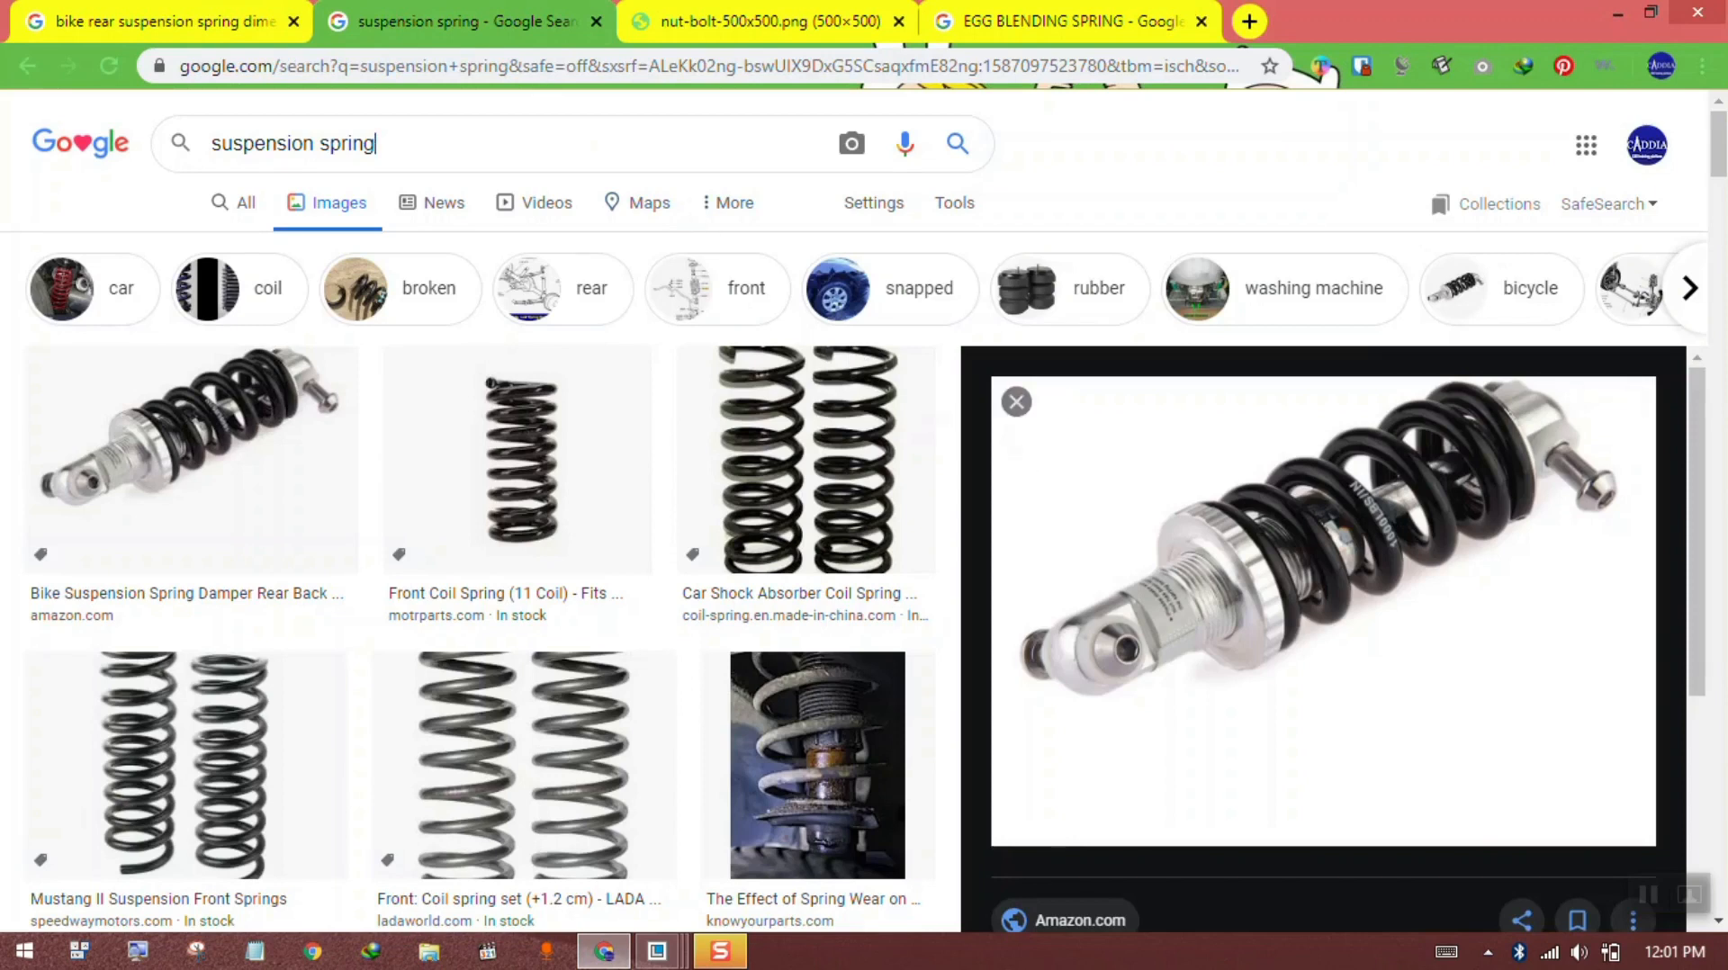
pyautogui.click(162, 22)
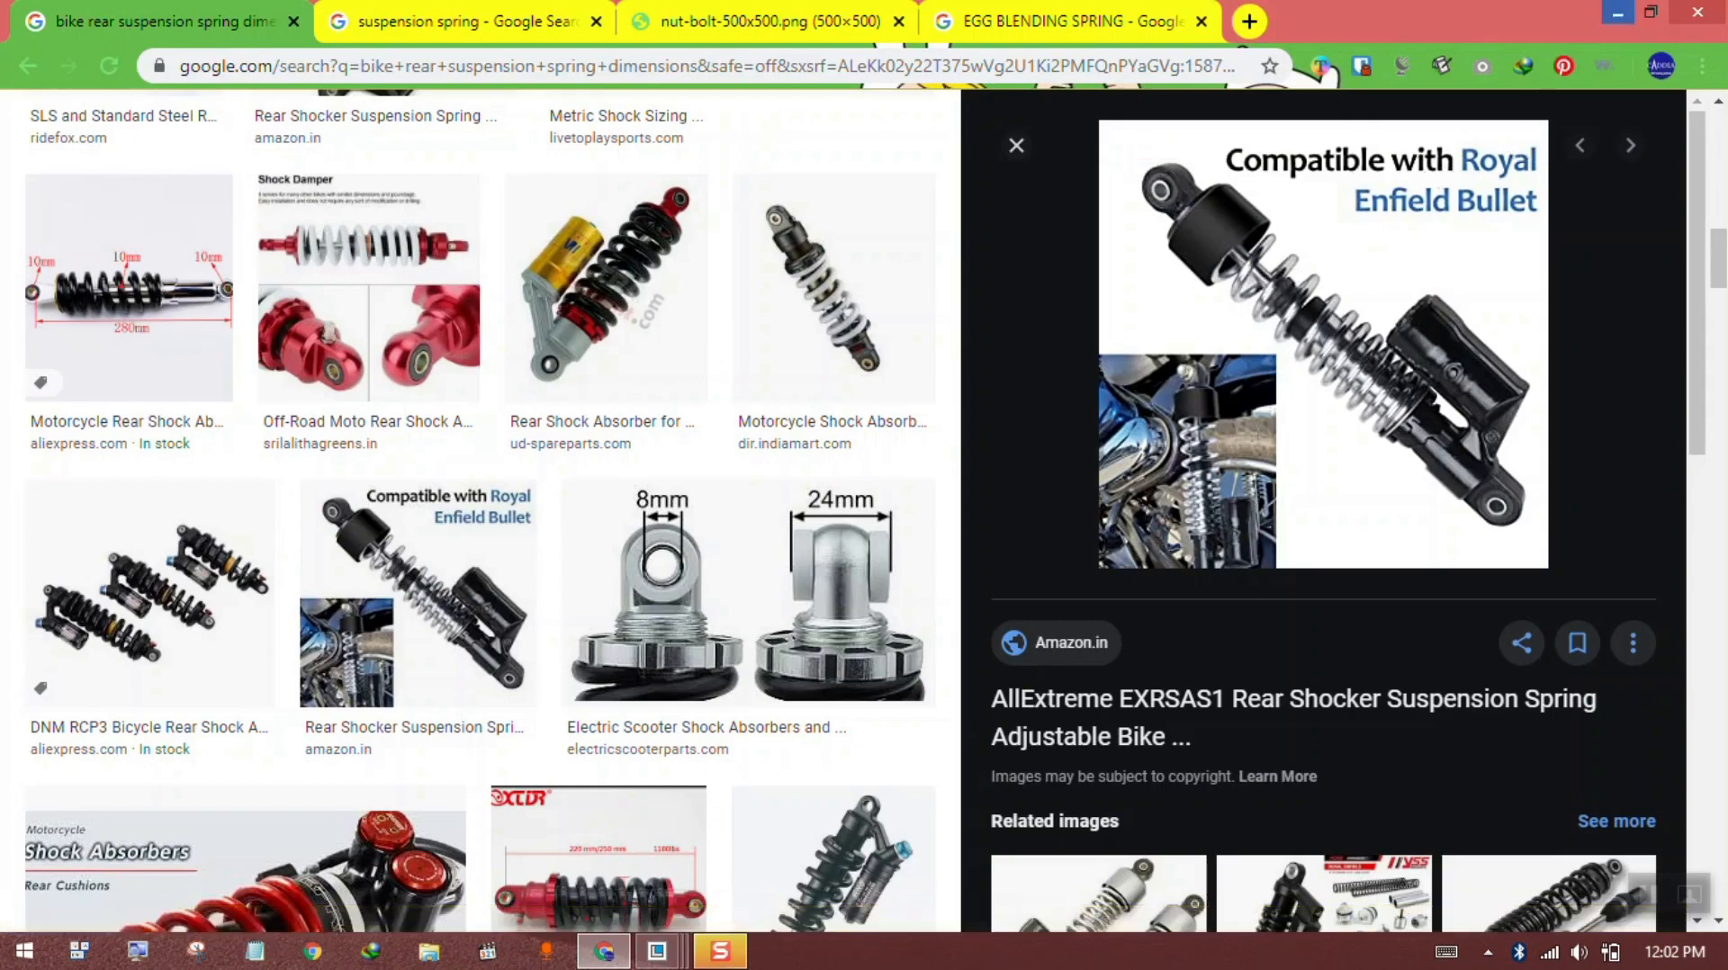
pyautogui.click(1617, 12)
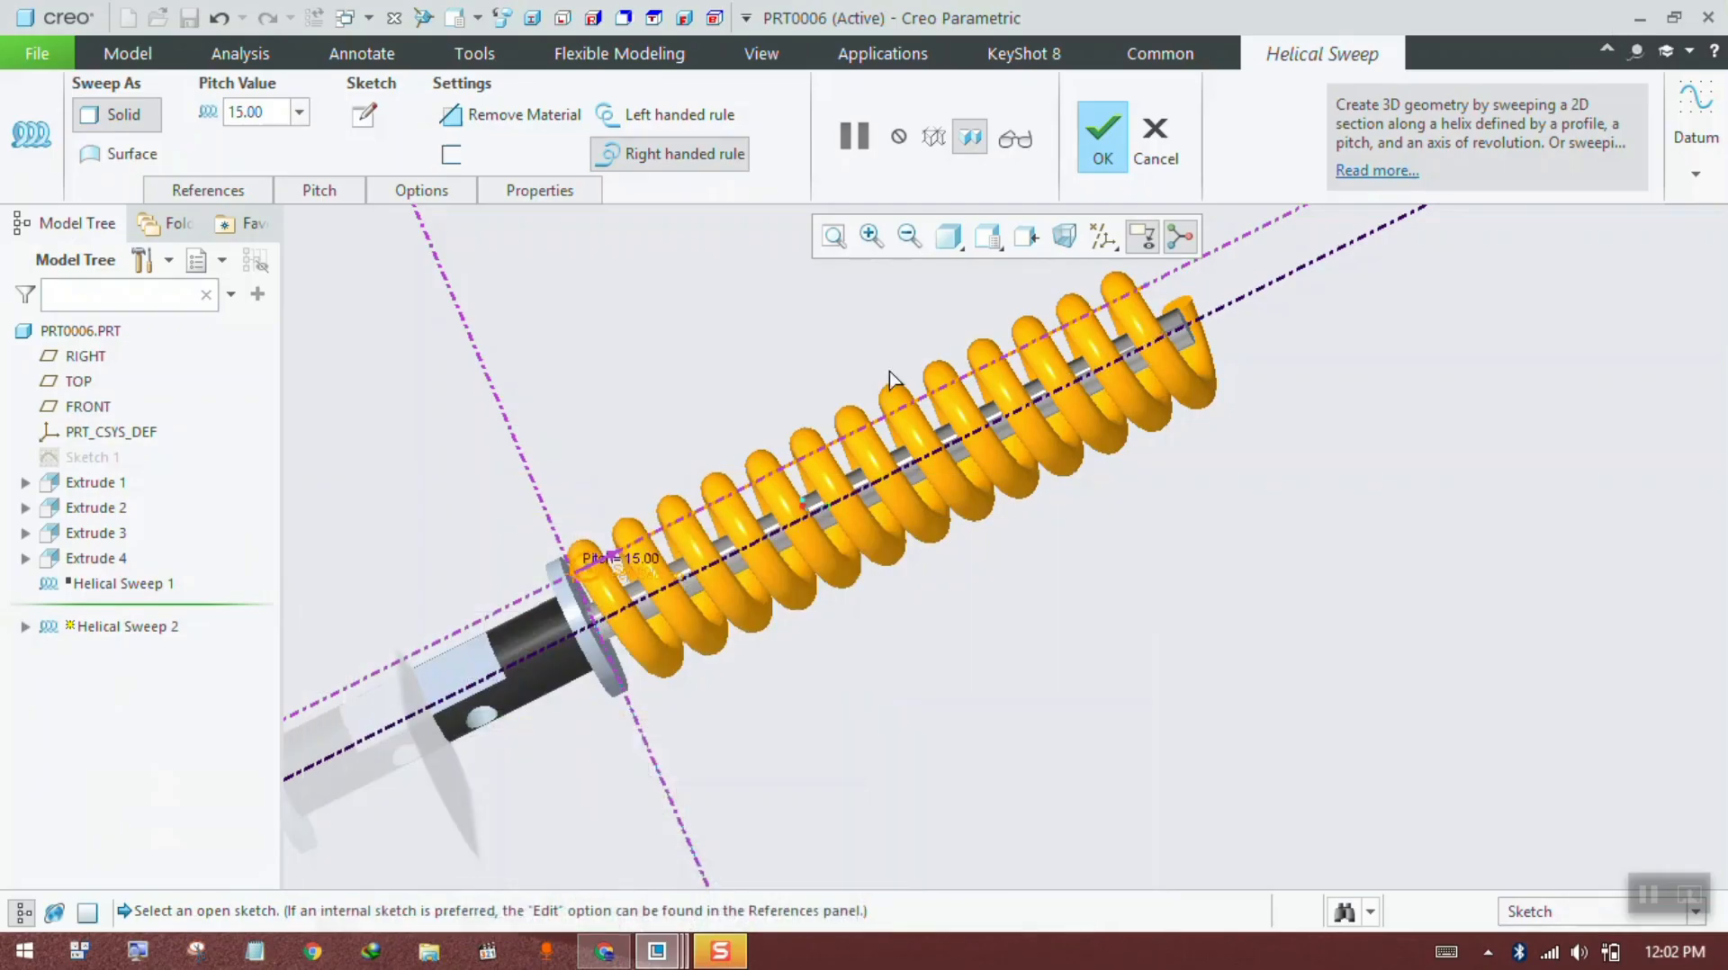
# Step: Add a second pitch of 40 at the end point of the suspension spring's helical sweep
pyautogui.click(341, 193)
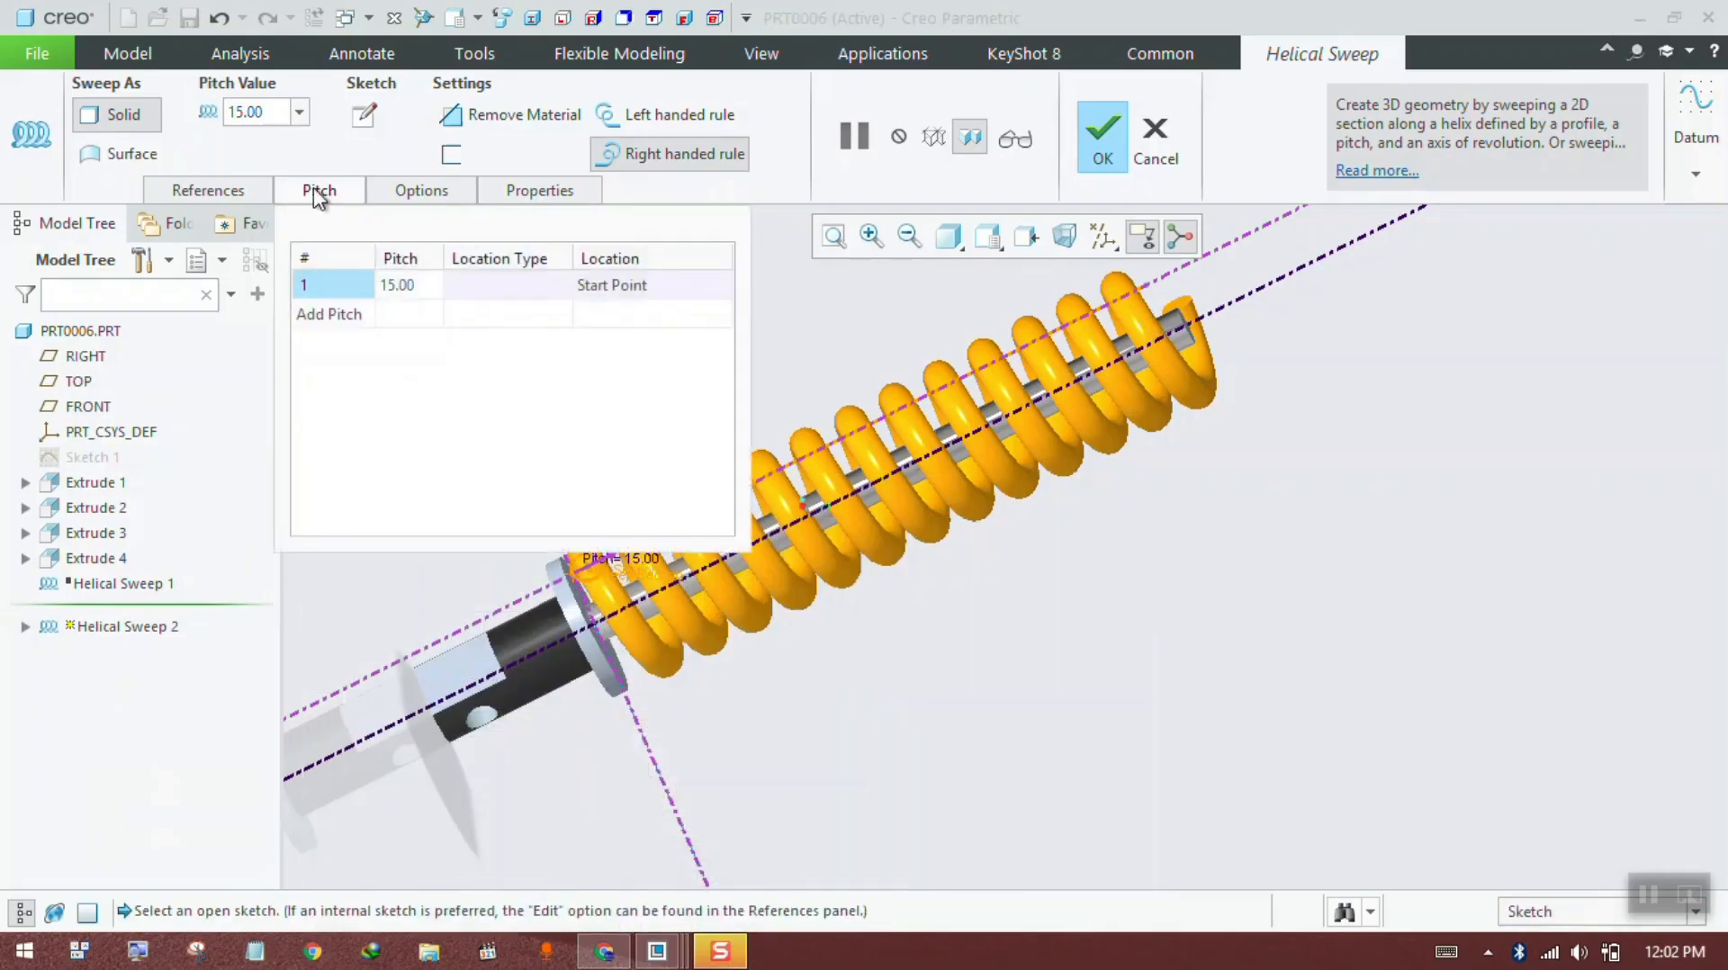
pyautogui.click(331, 317)
pyautogui.click(398, 320)
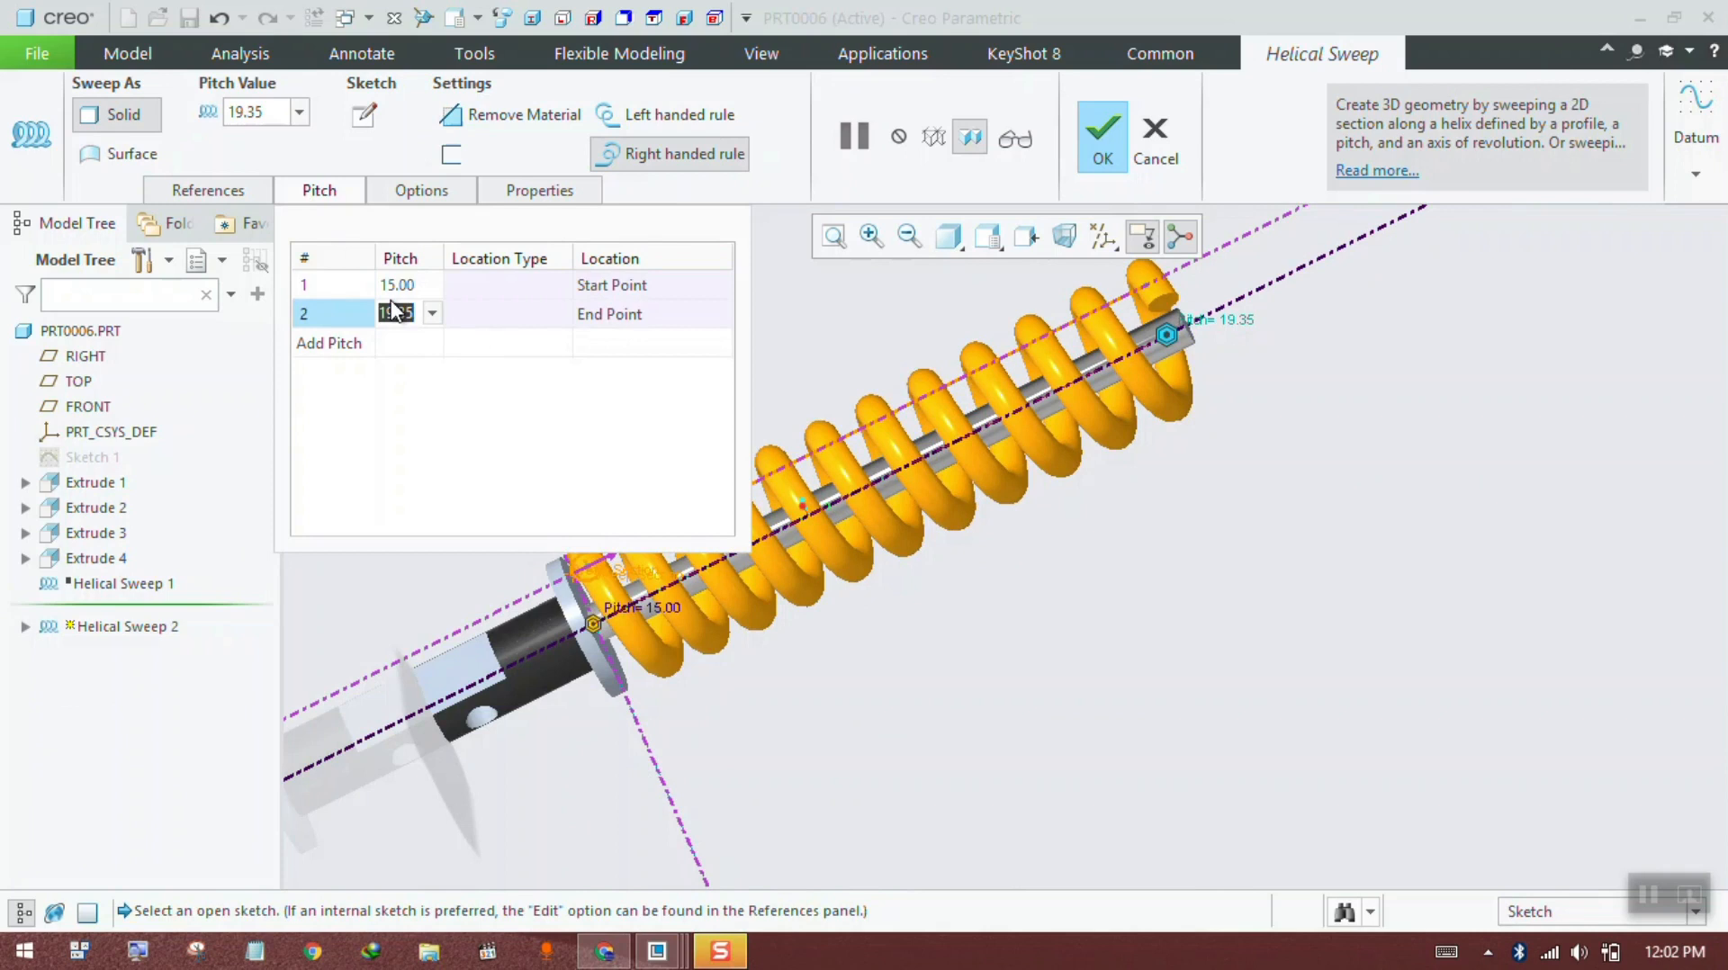
pyautogui.write('40')
pyautogui.press('Return')
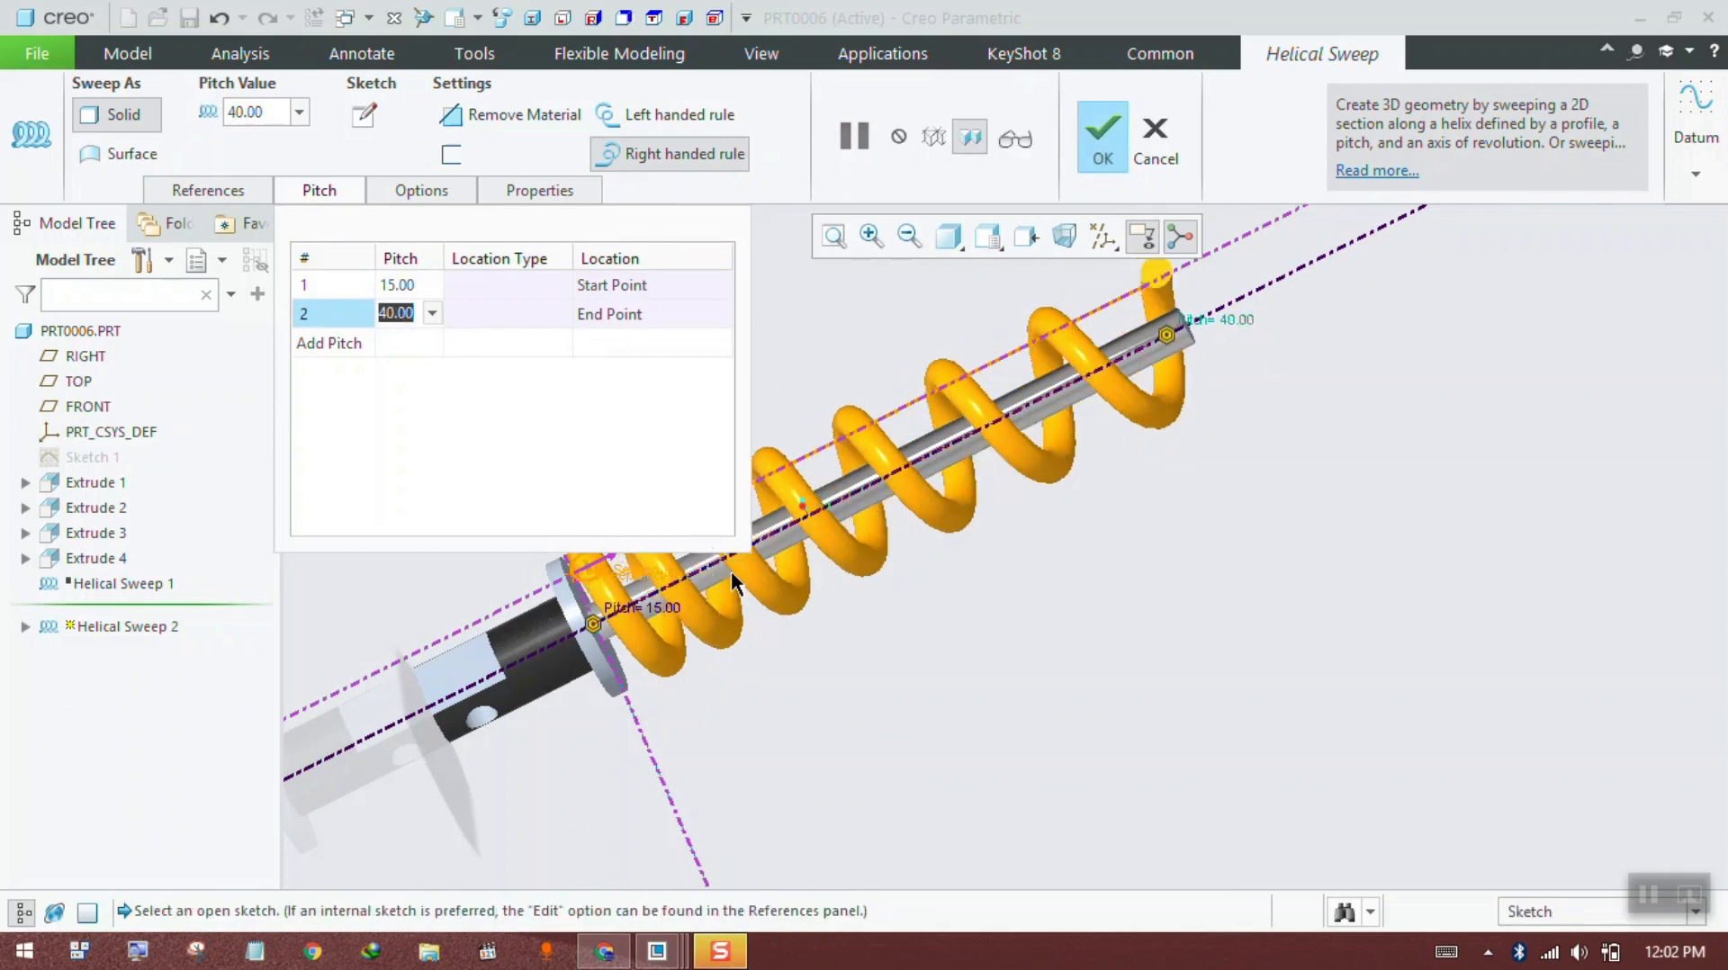
pyautogui.scroll(-4, 873, 705)
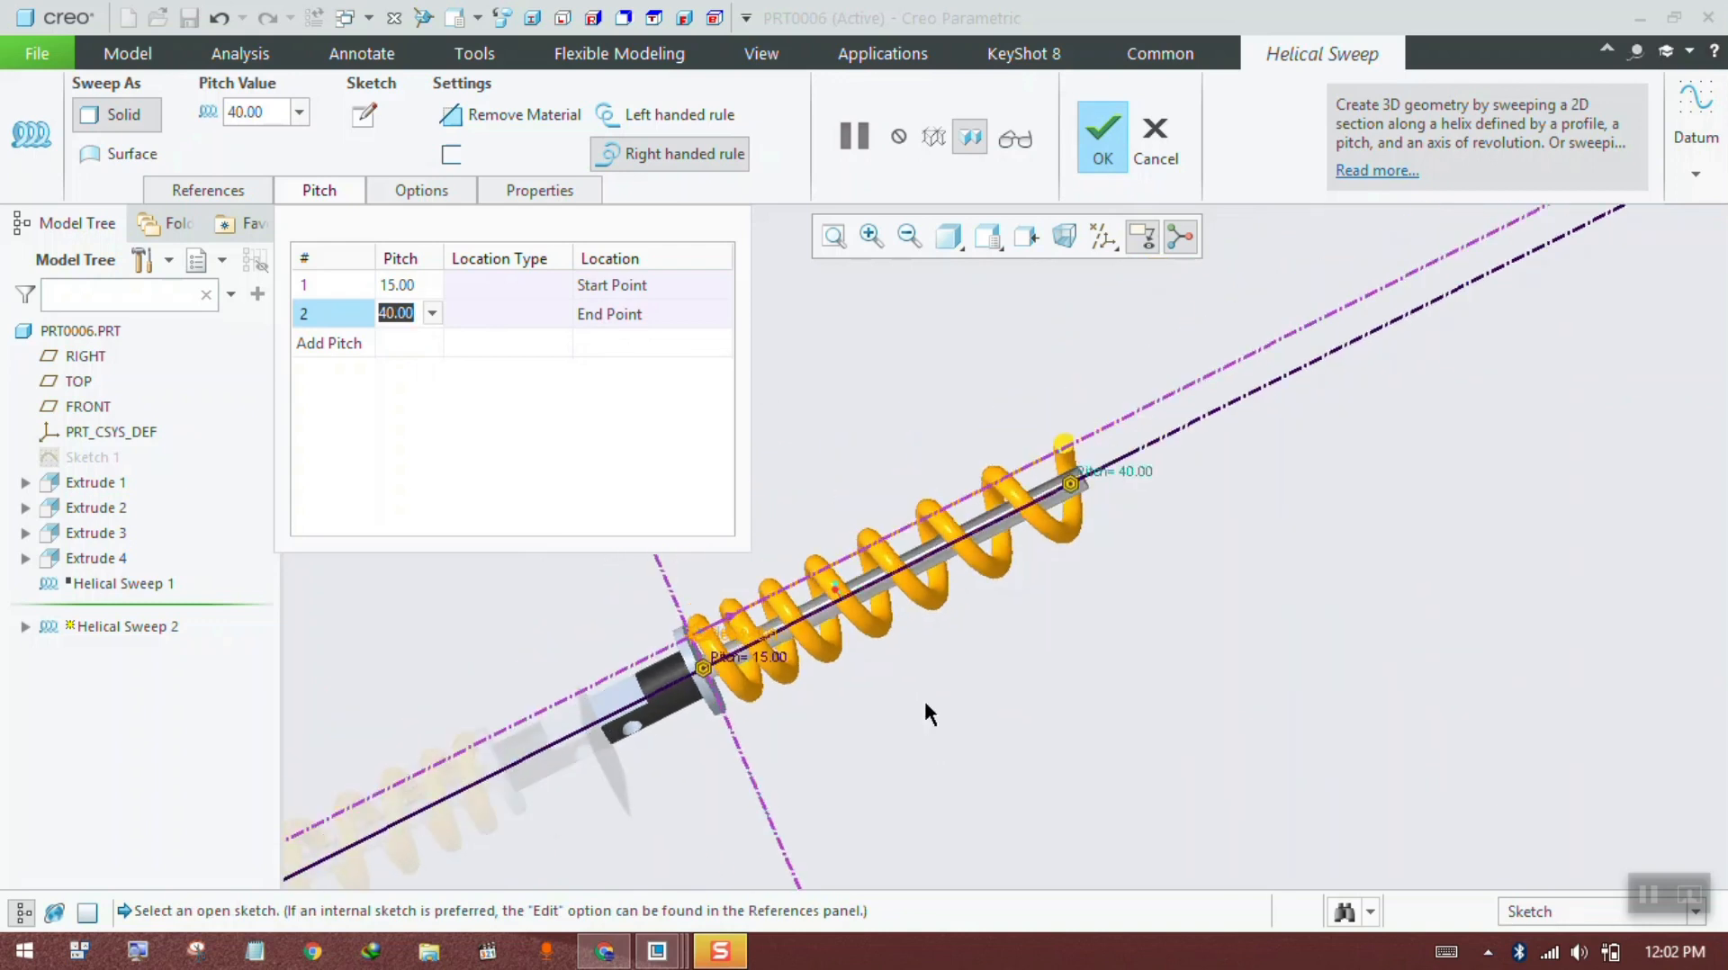
# Step: Add a third pitch of 15, located by value partway along the suspension spring's helical sweep
pyautogui.click(684, 18)
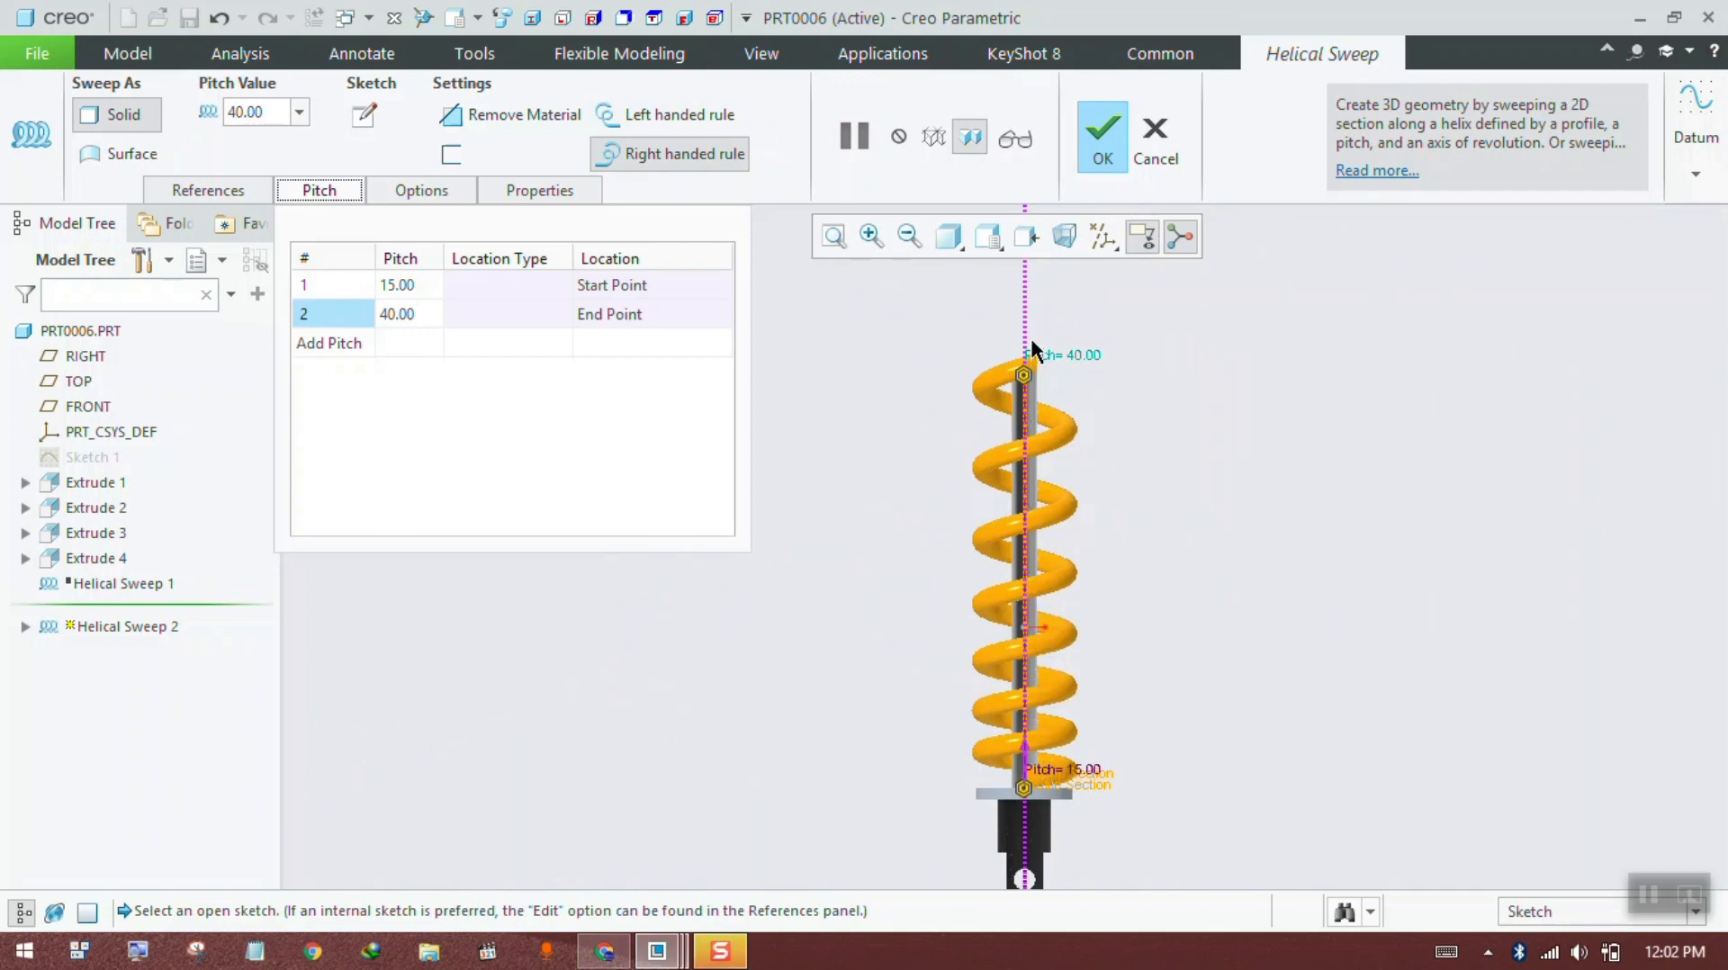
pyautogui.click(328, 343)
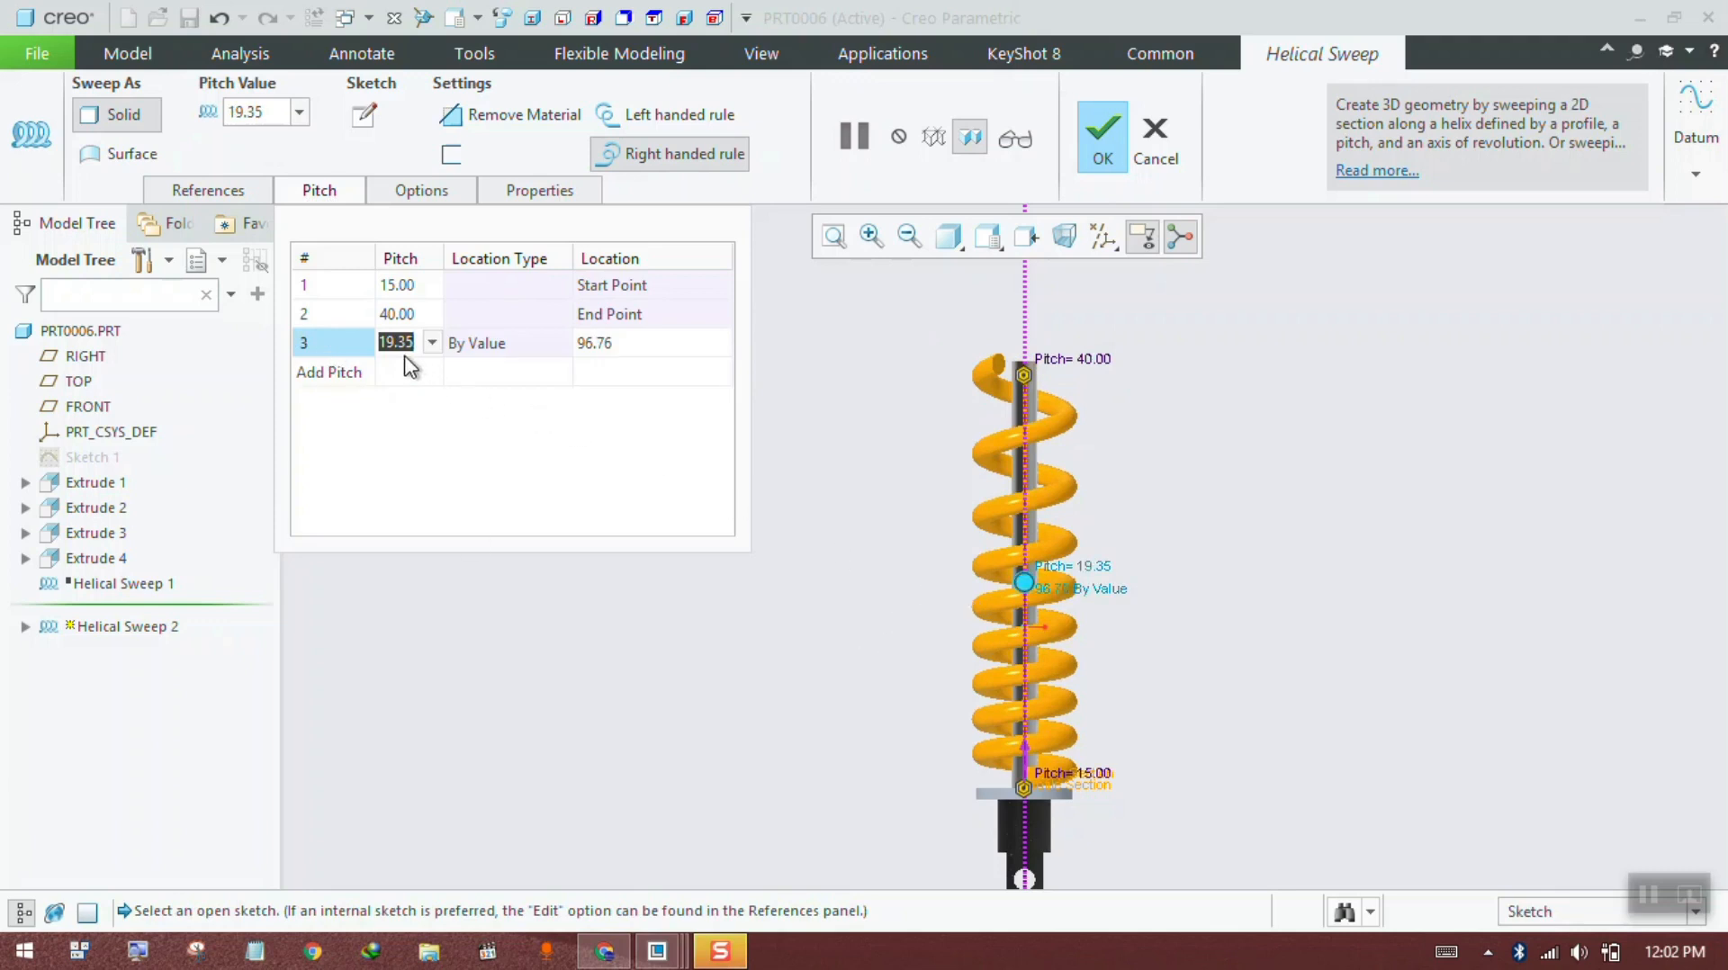
pyautogui.write('15')
pyautogui.press('Return')
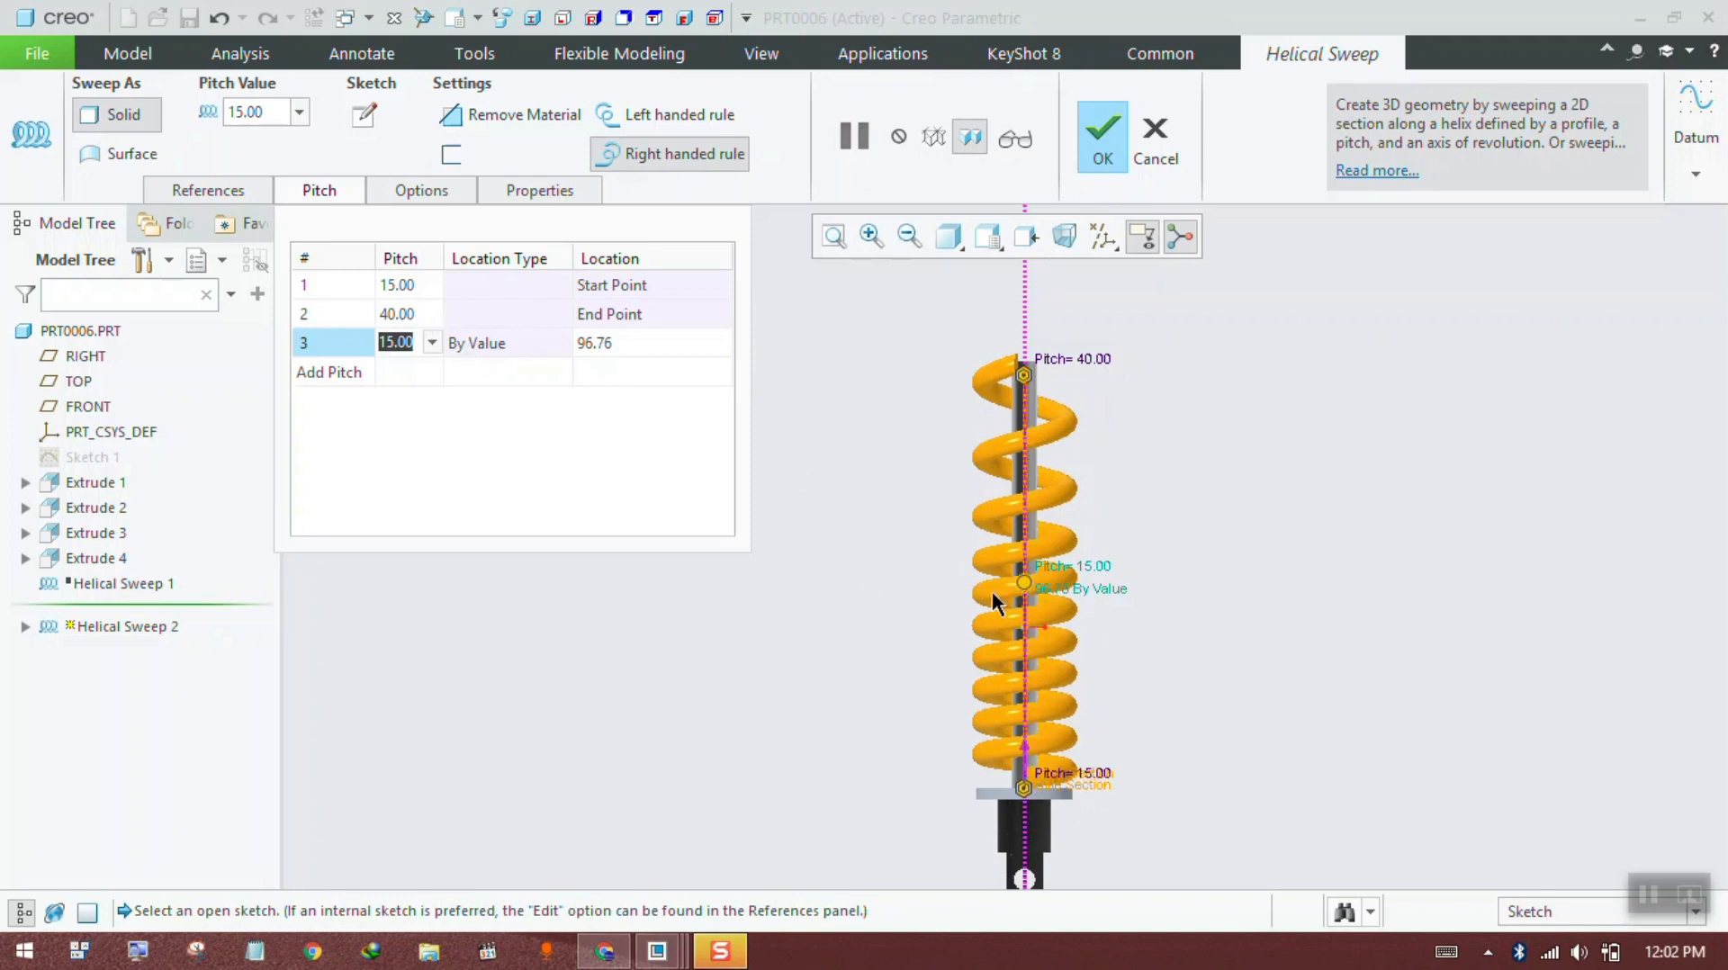
pyautogui.click(615, 281)
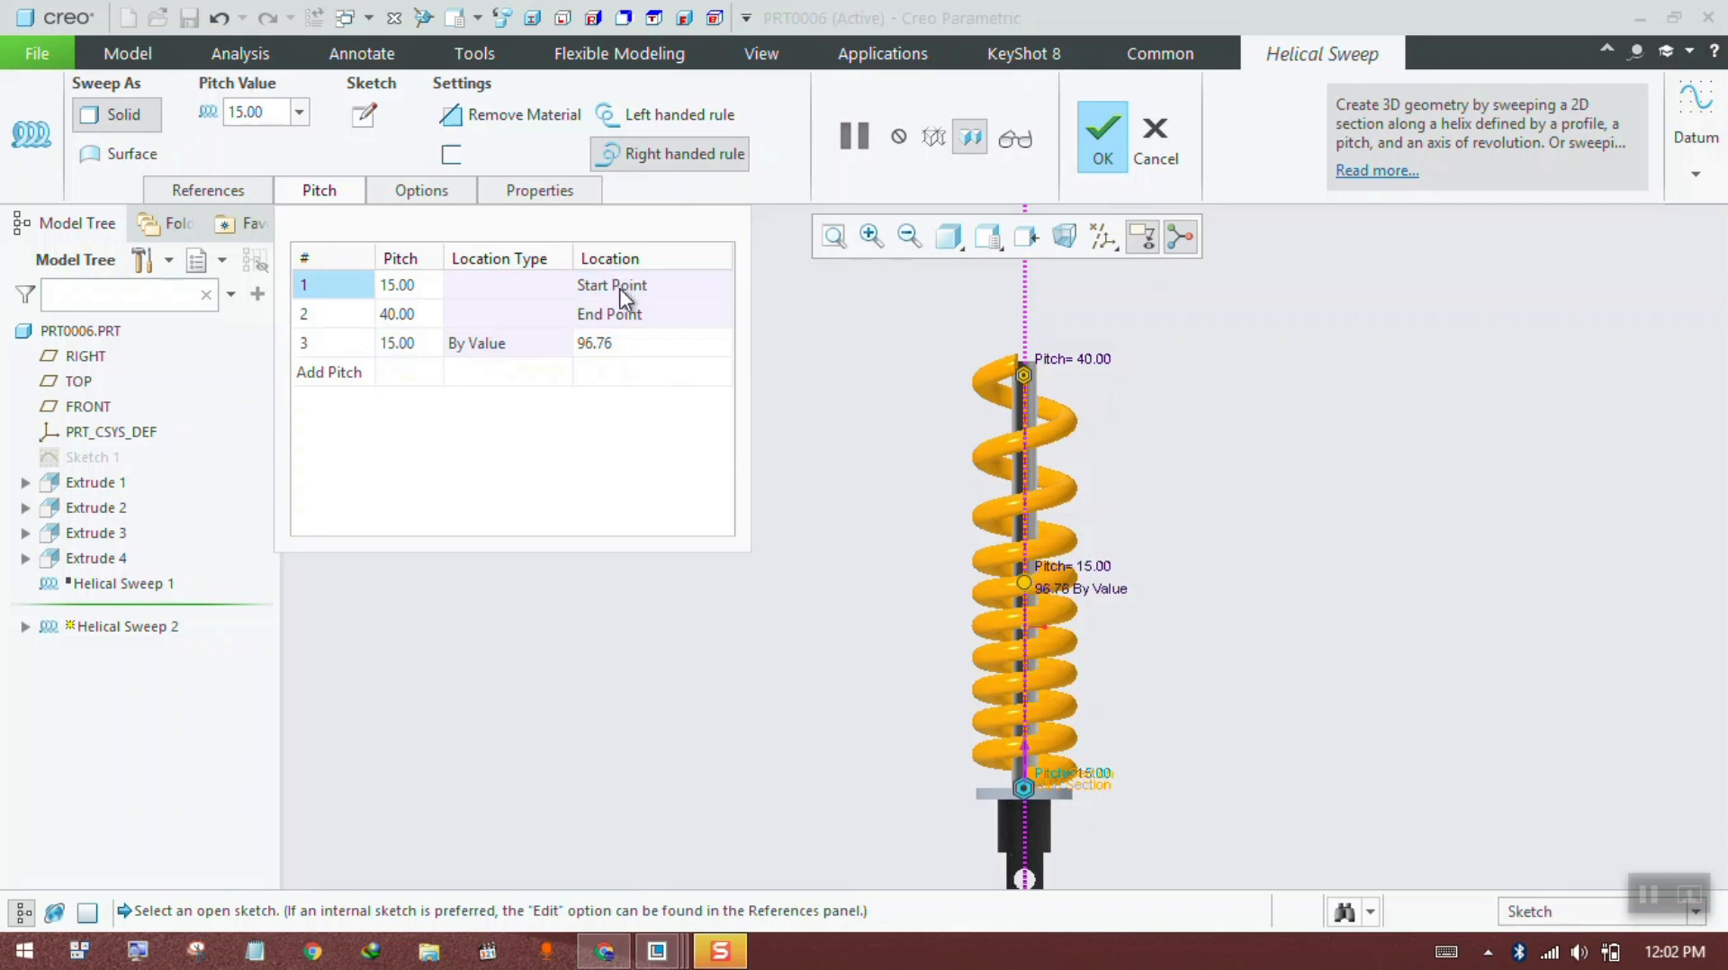
pyautogui.doubleClick(609, 343)
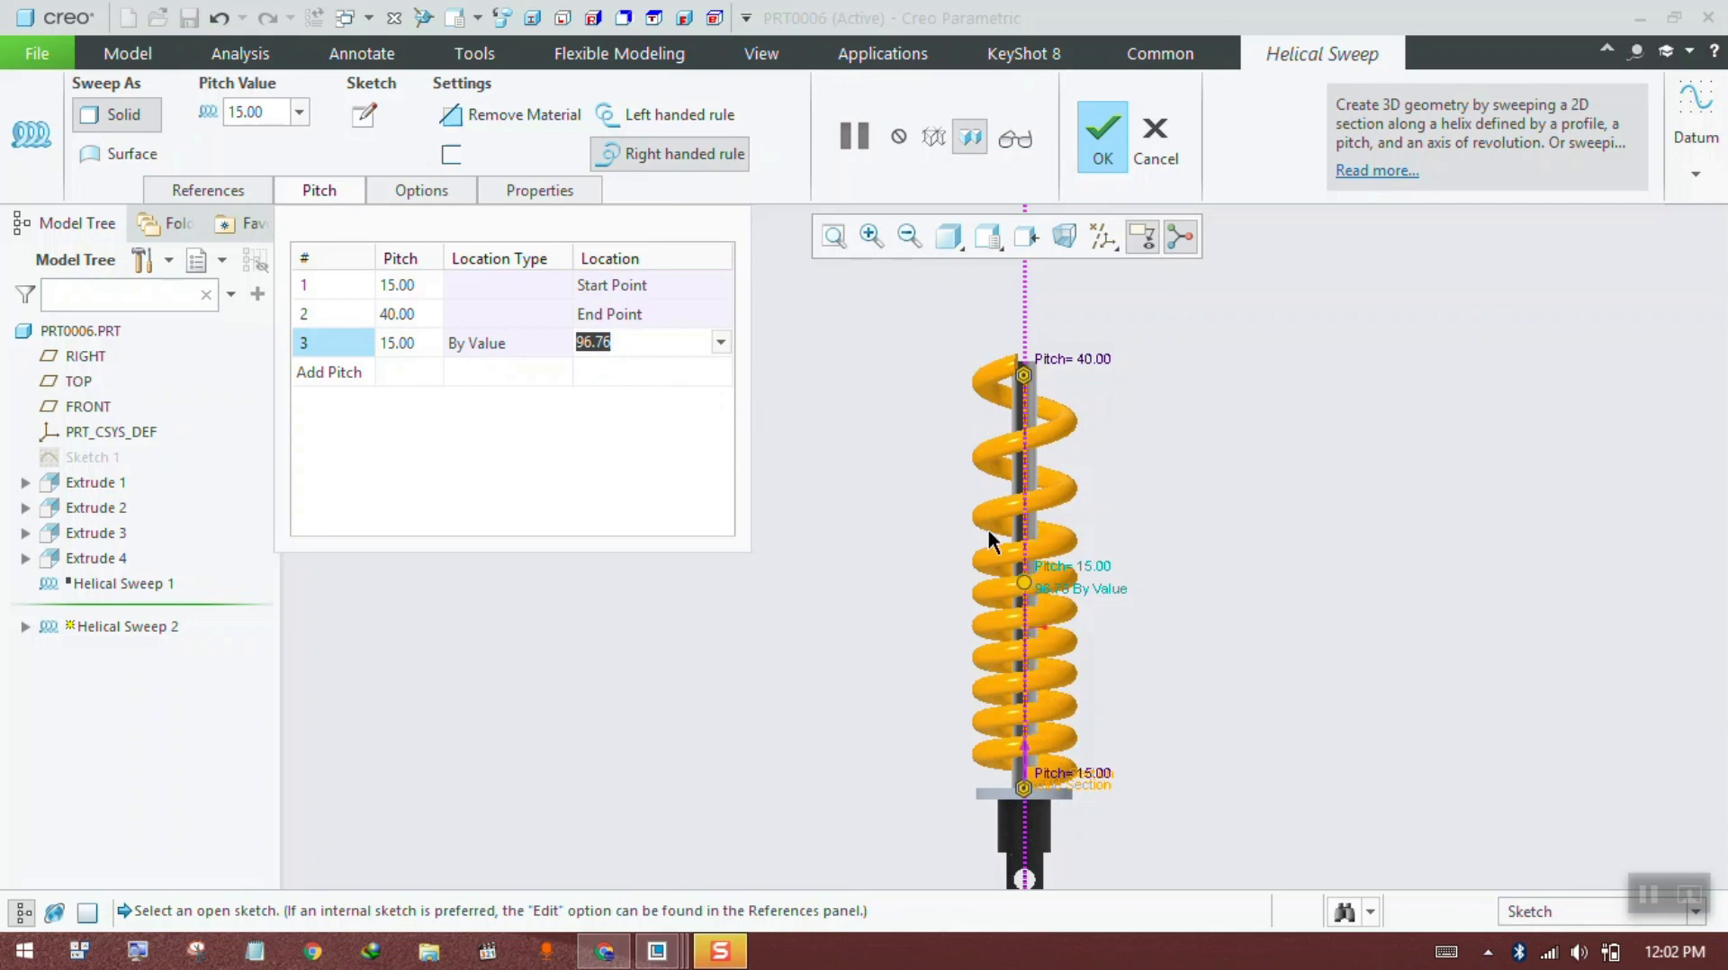
pyautogui.doubleClick(410, 313)
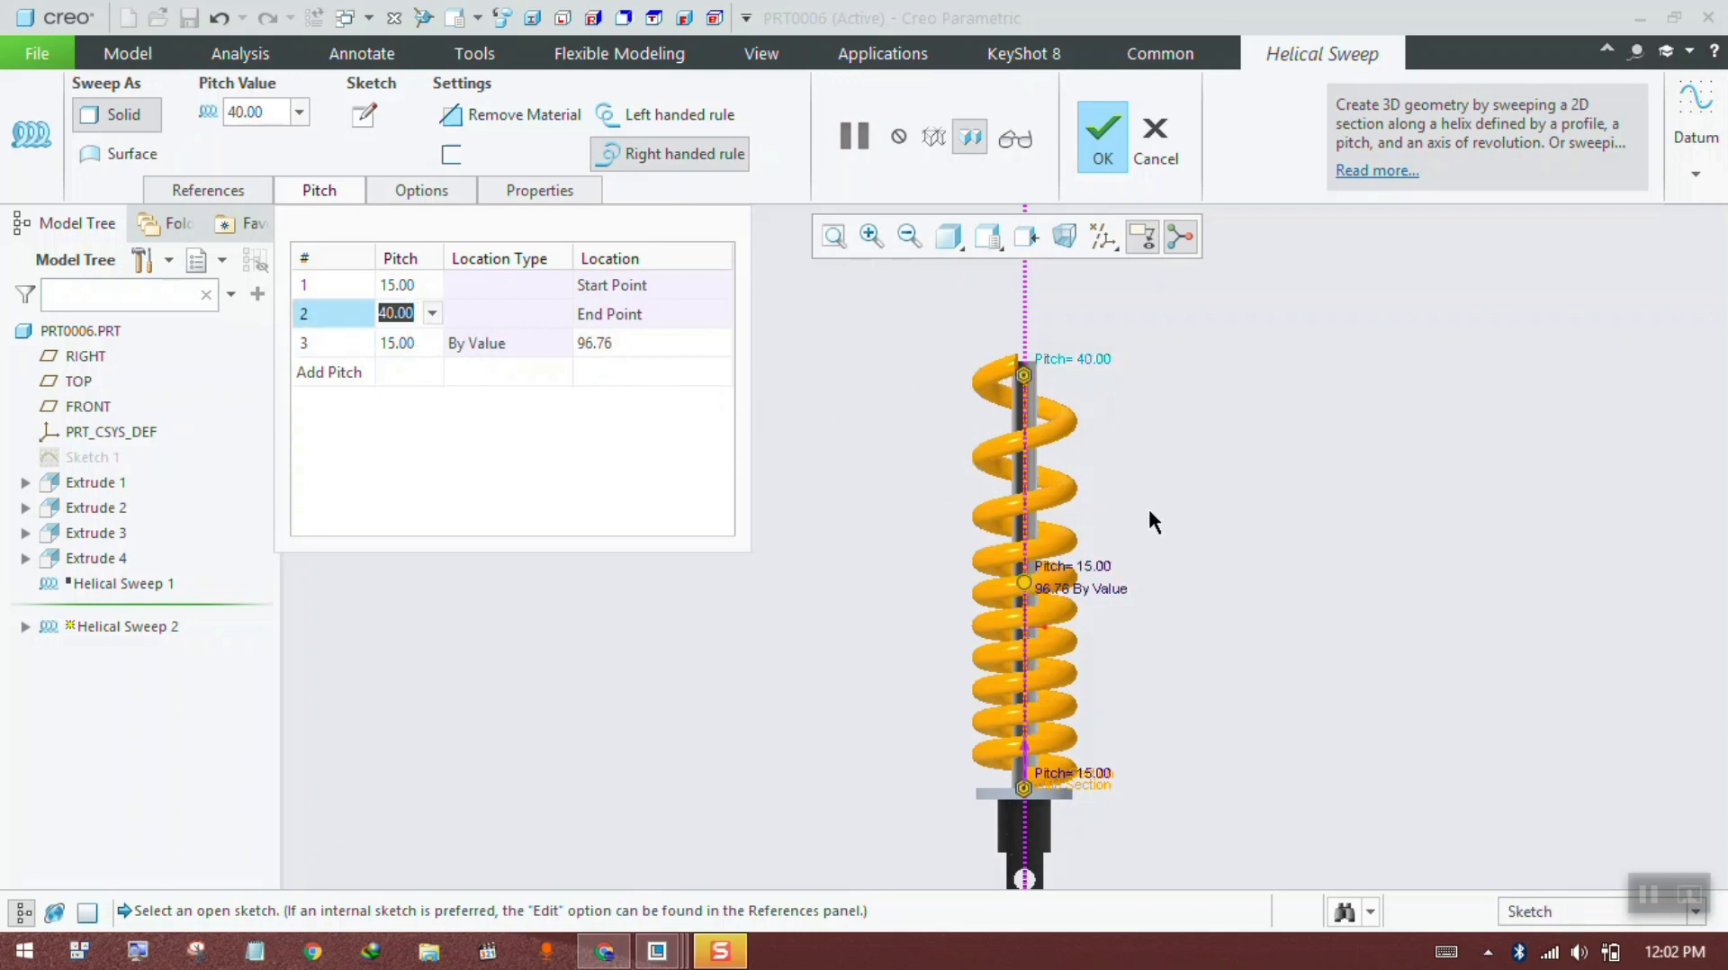
# Step: Compare the left-handed and right-handed rules on the spring, keep the right-handed rule, and complete the helical sweep
pyautogui.moveTo(1147, 505); pyautogui.dragTo(1233, 412, button='middle')
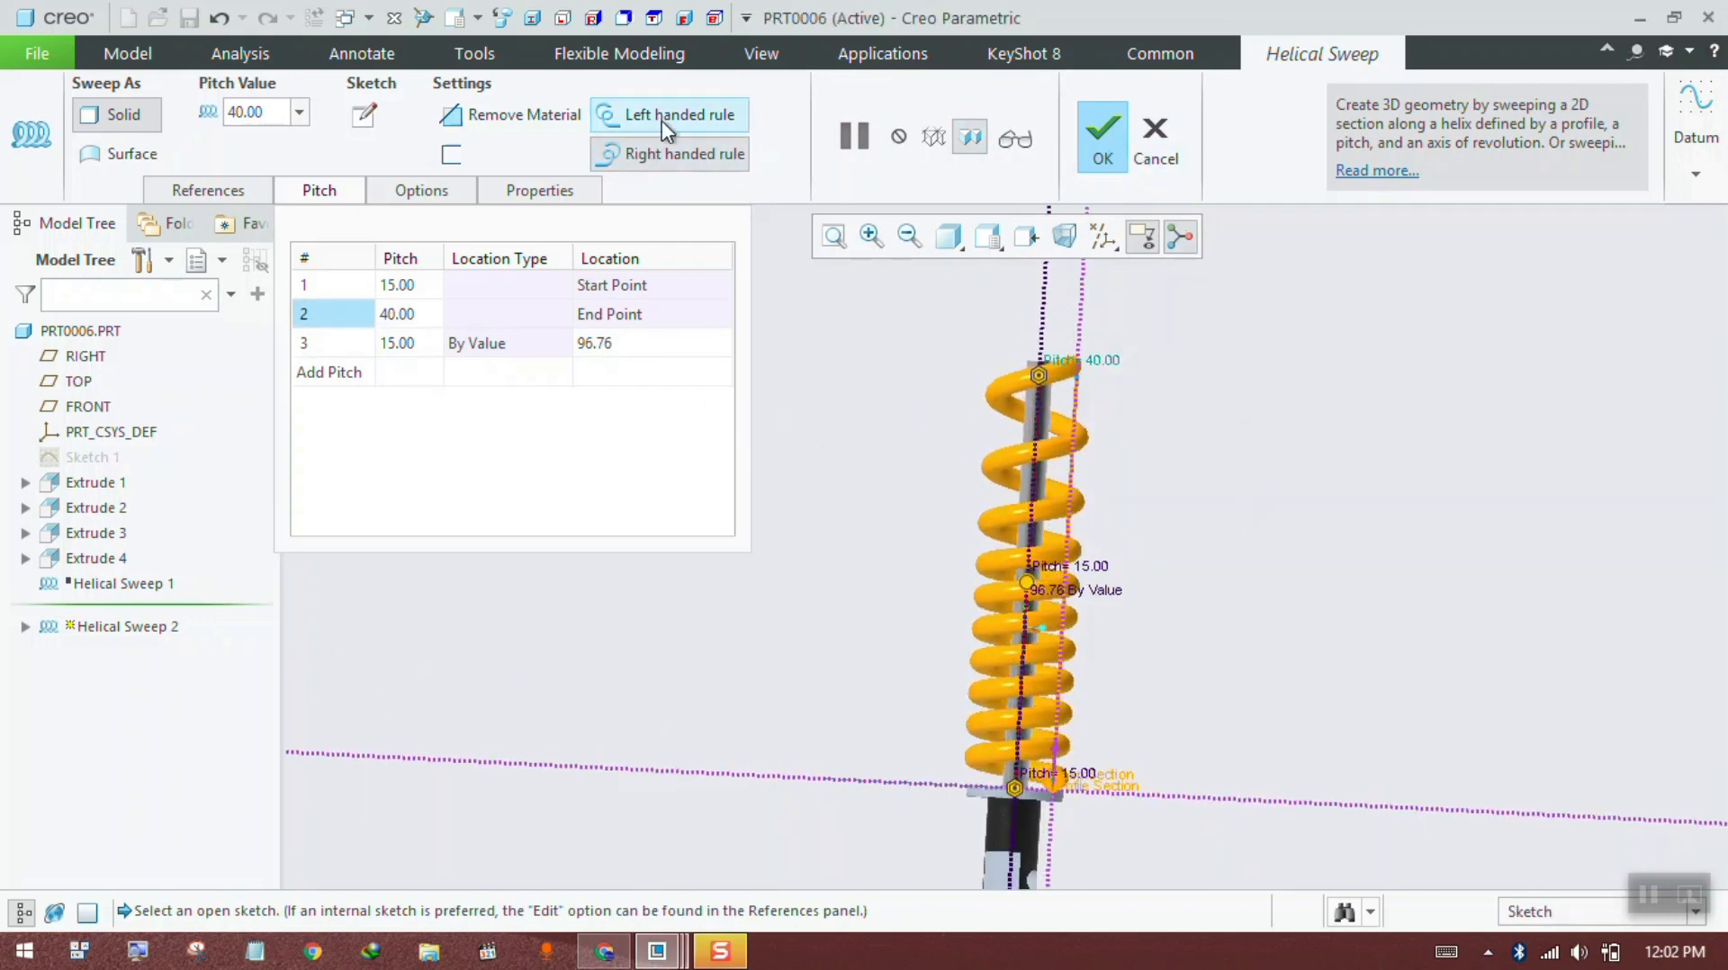
pyautogui.click(637, 119)
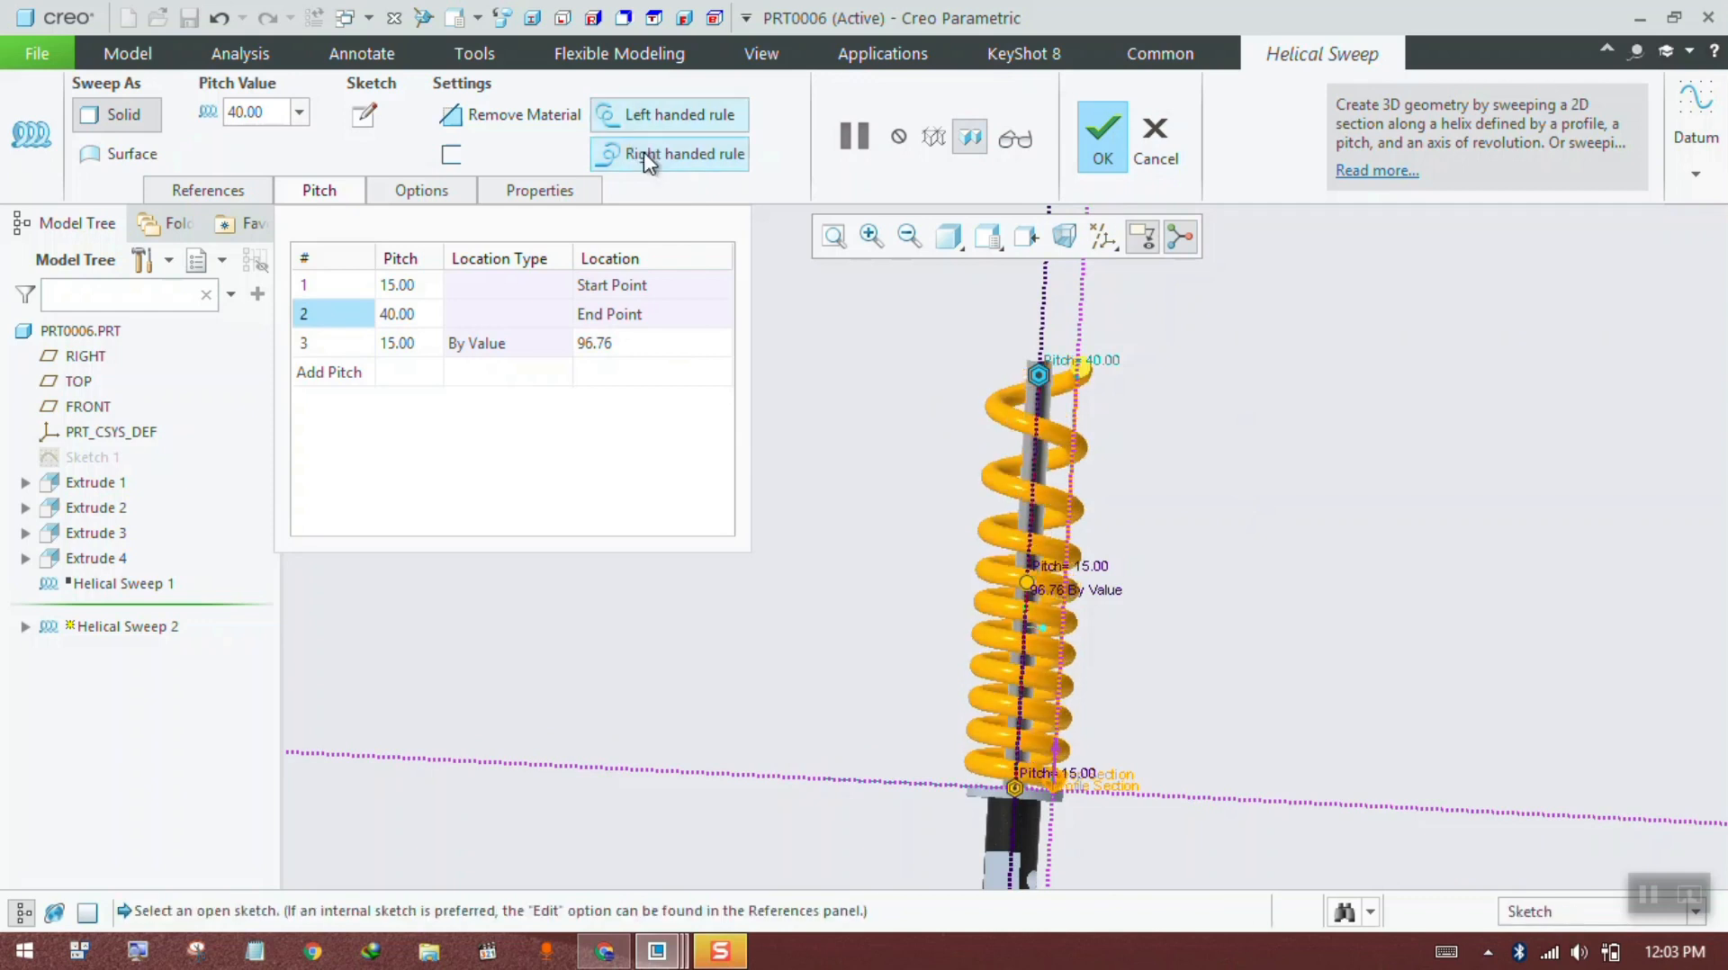
pyautogui.click(645, 157)
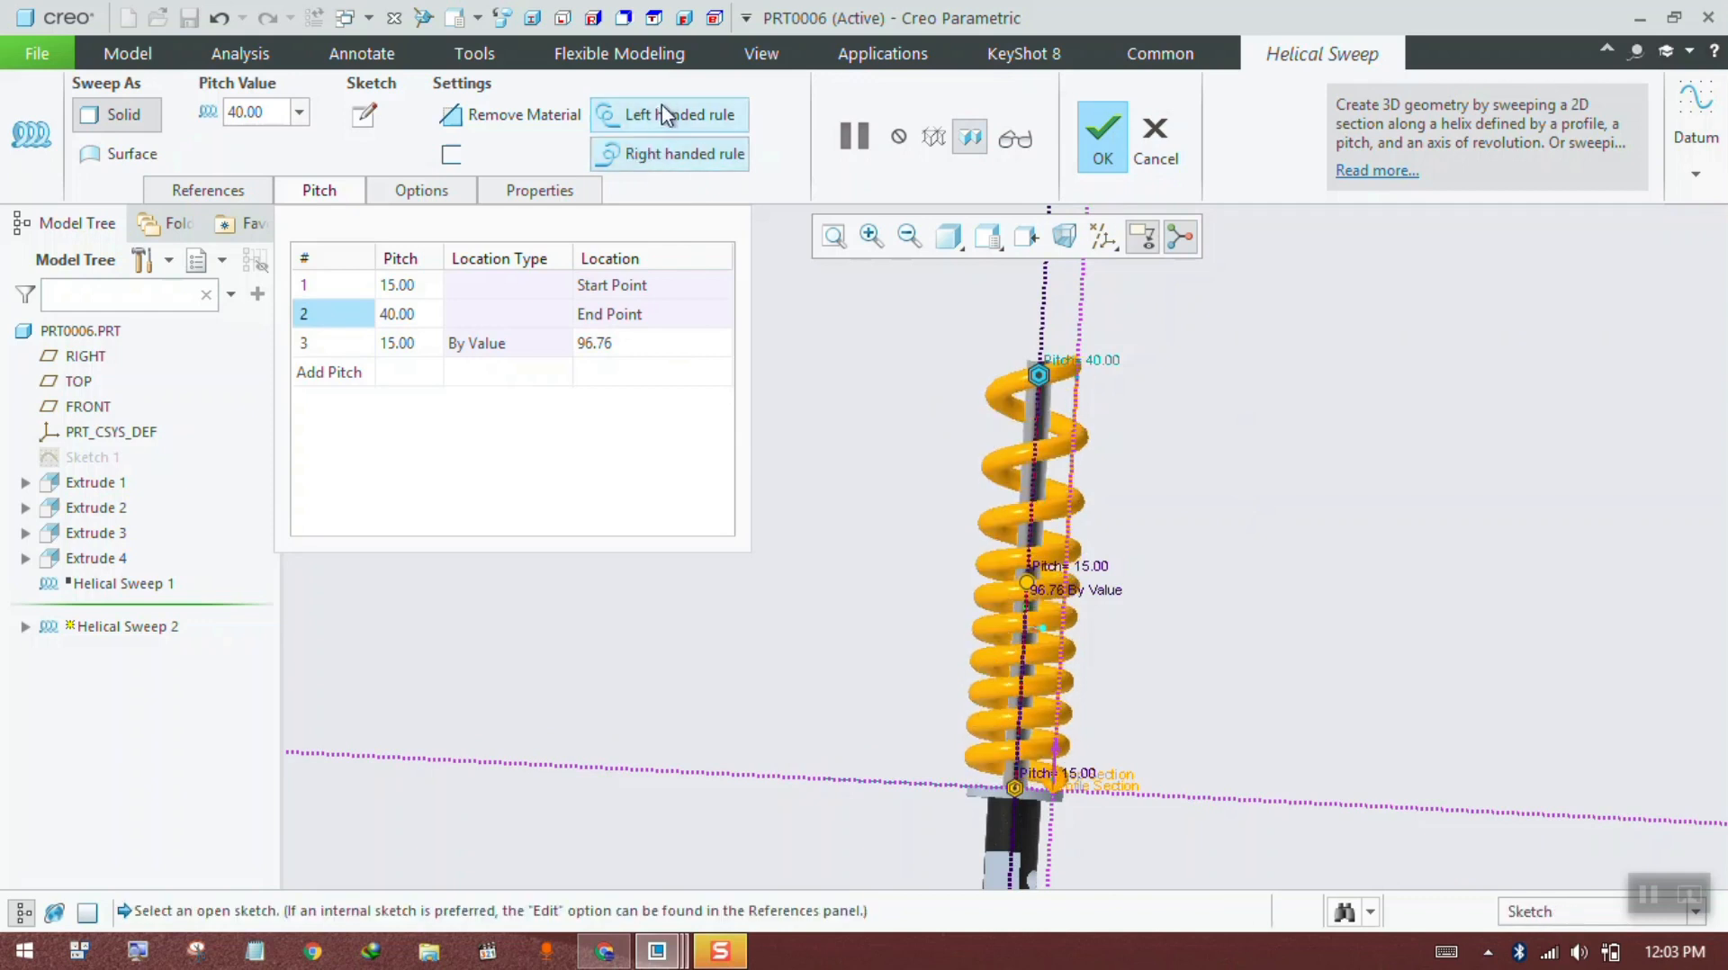
pyautogui.click(1109, 151)
pyautogui.moveTo(1044, 455); pyautogui.dragTo(1180, 501, button='middle')
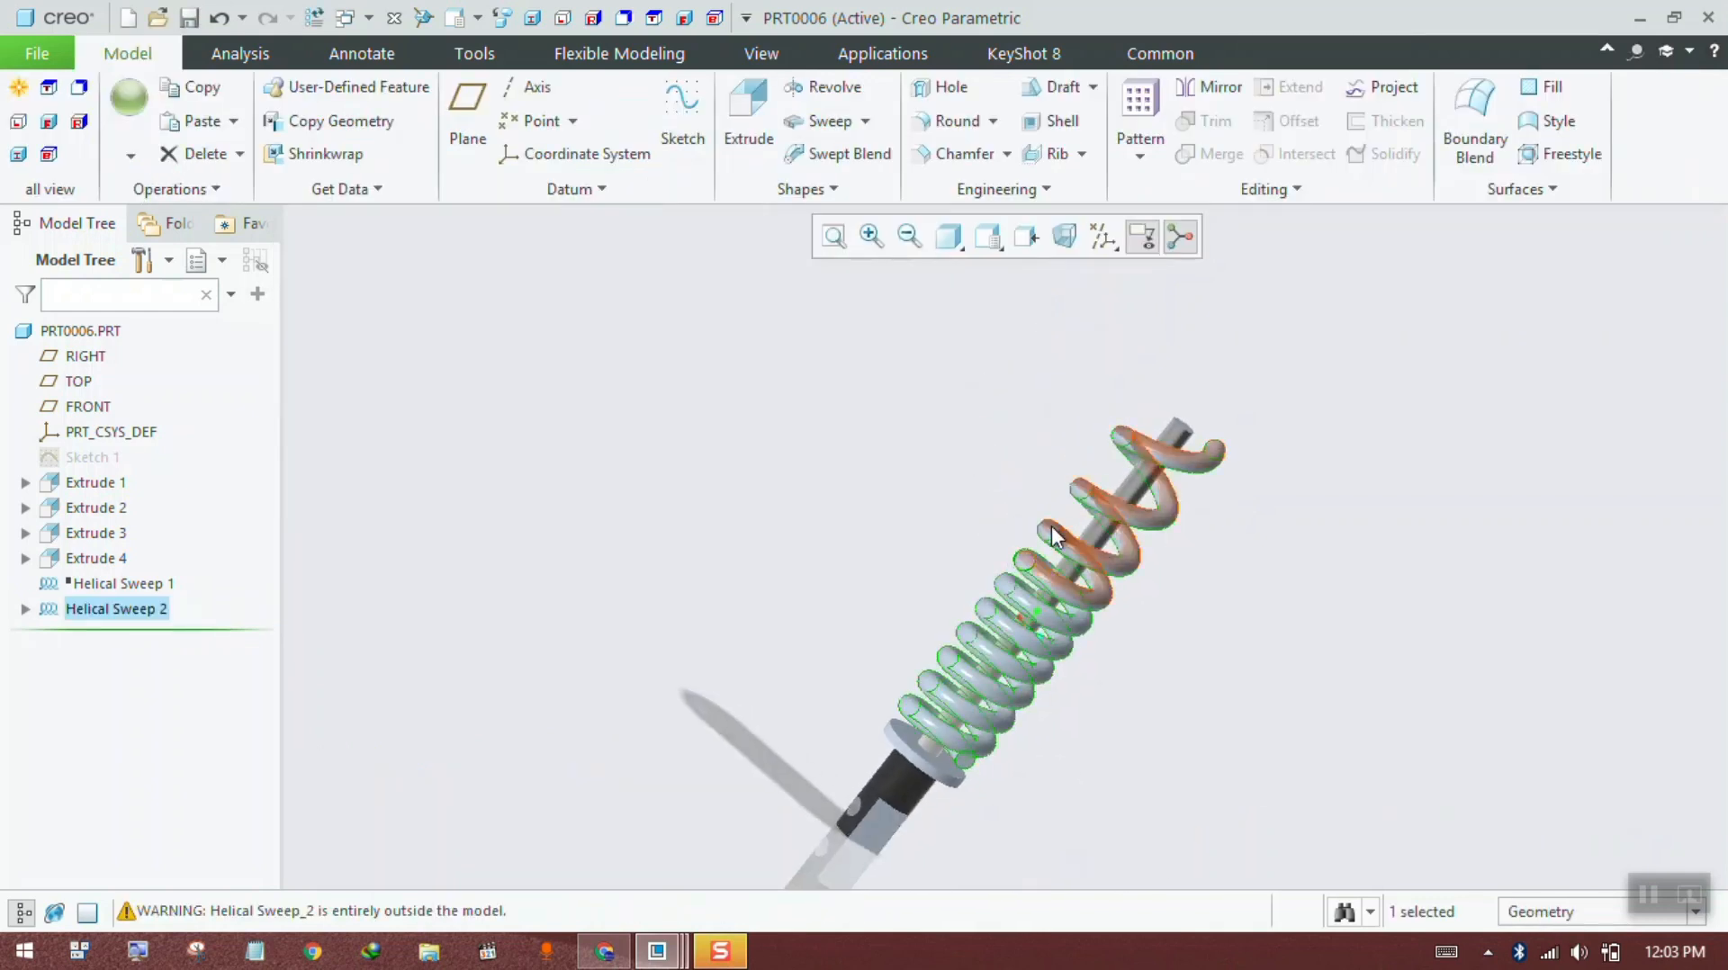
# Step: Apply the black appearance to the spring's closely spaced coils nearest the flange
pyautogui.click(761, 53)
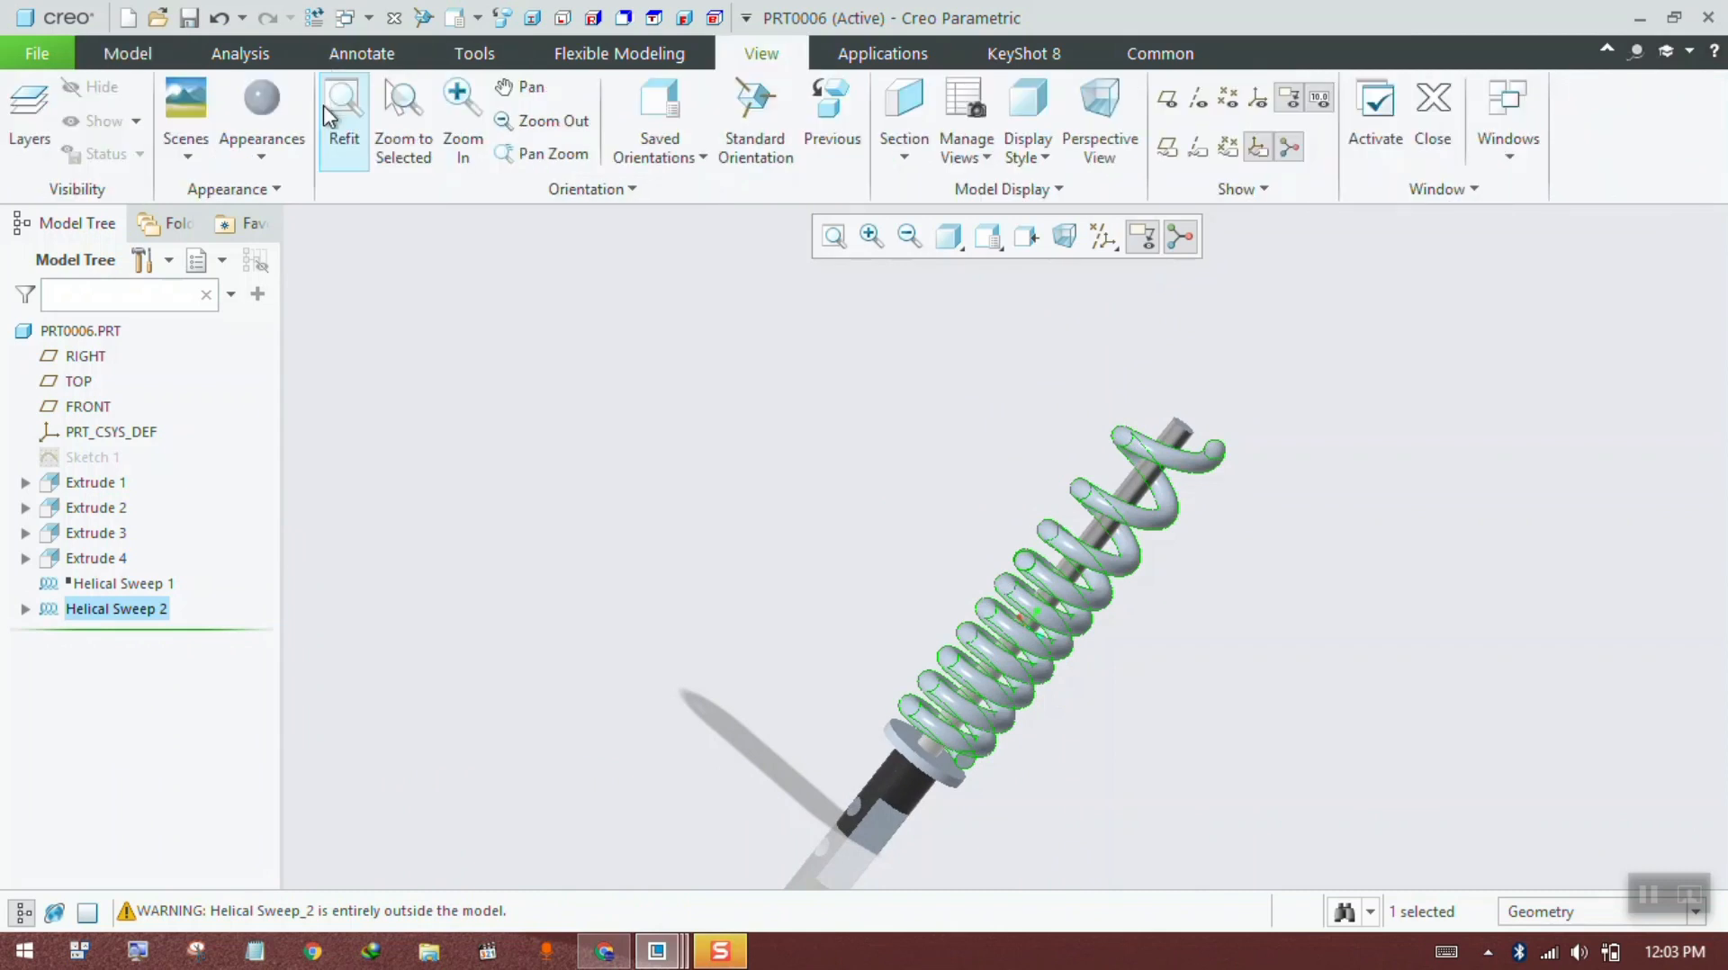
pyautogui.click(262, 159)
pyautogui.click(303, 452)
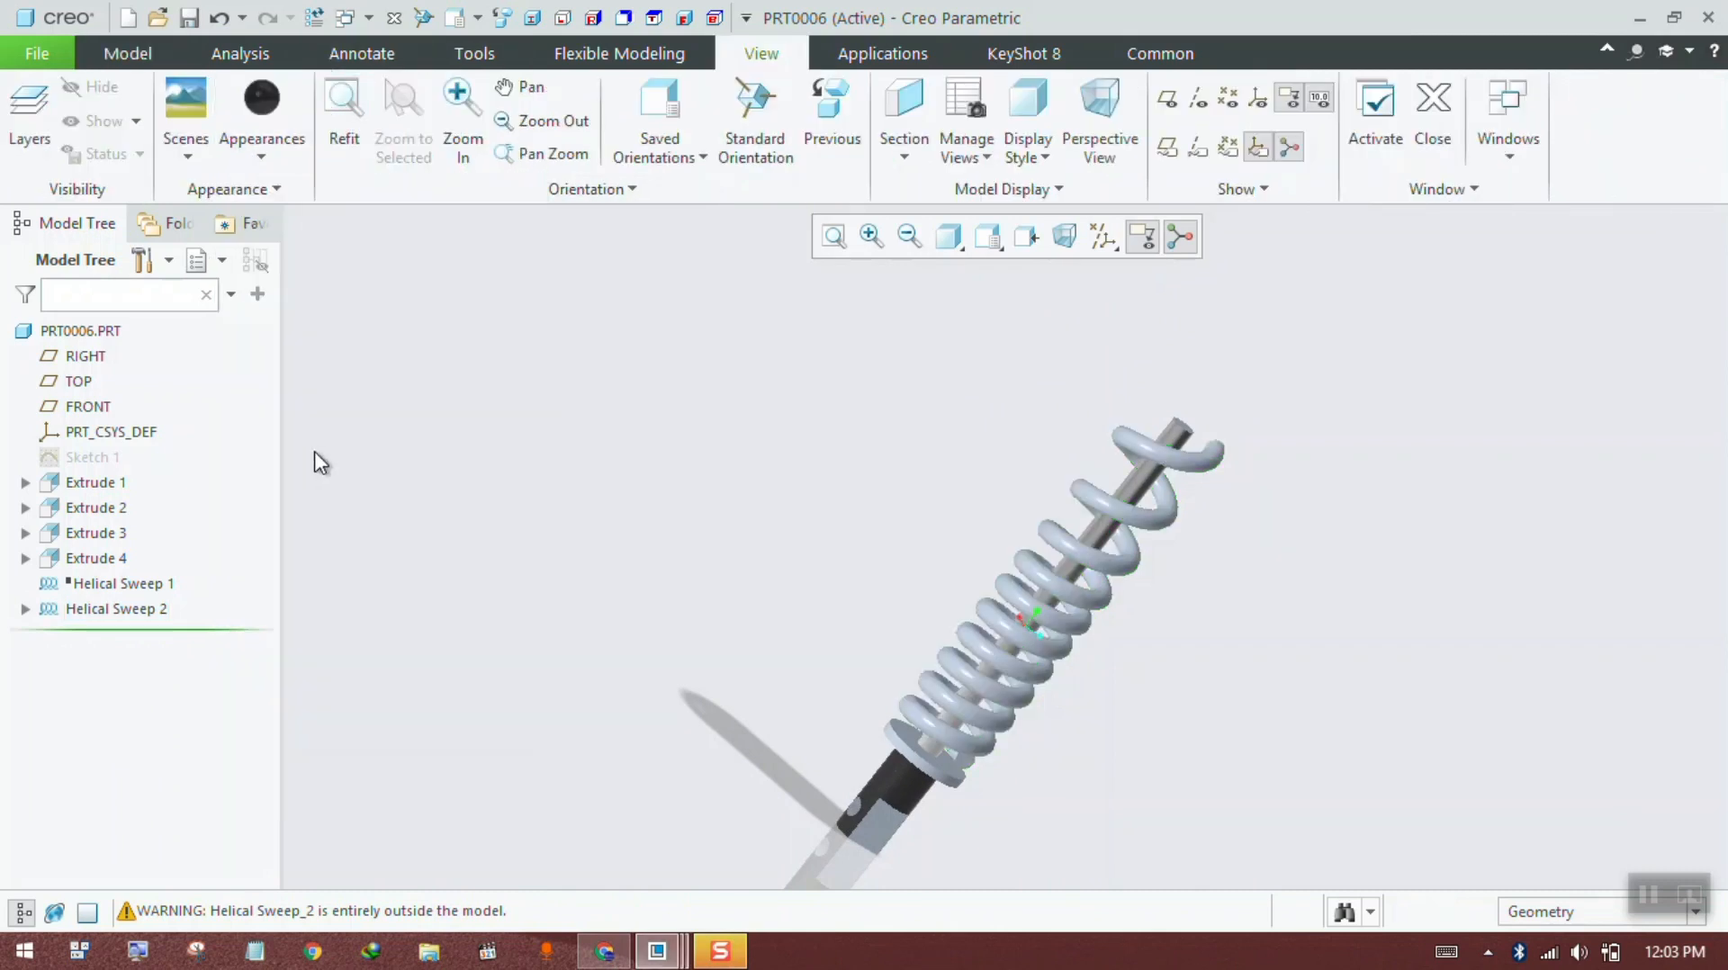
pyautogui.click(920, 705)
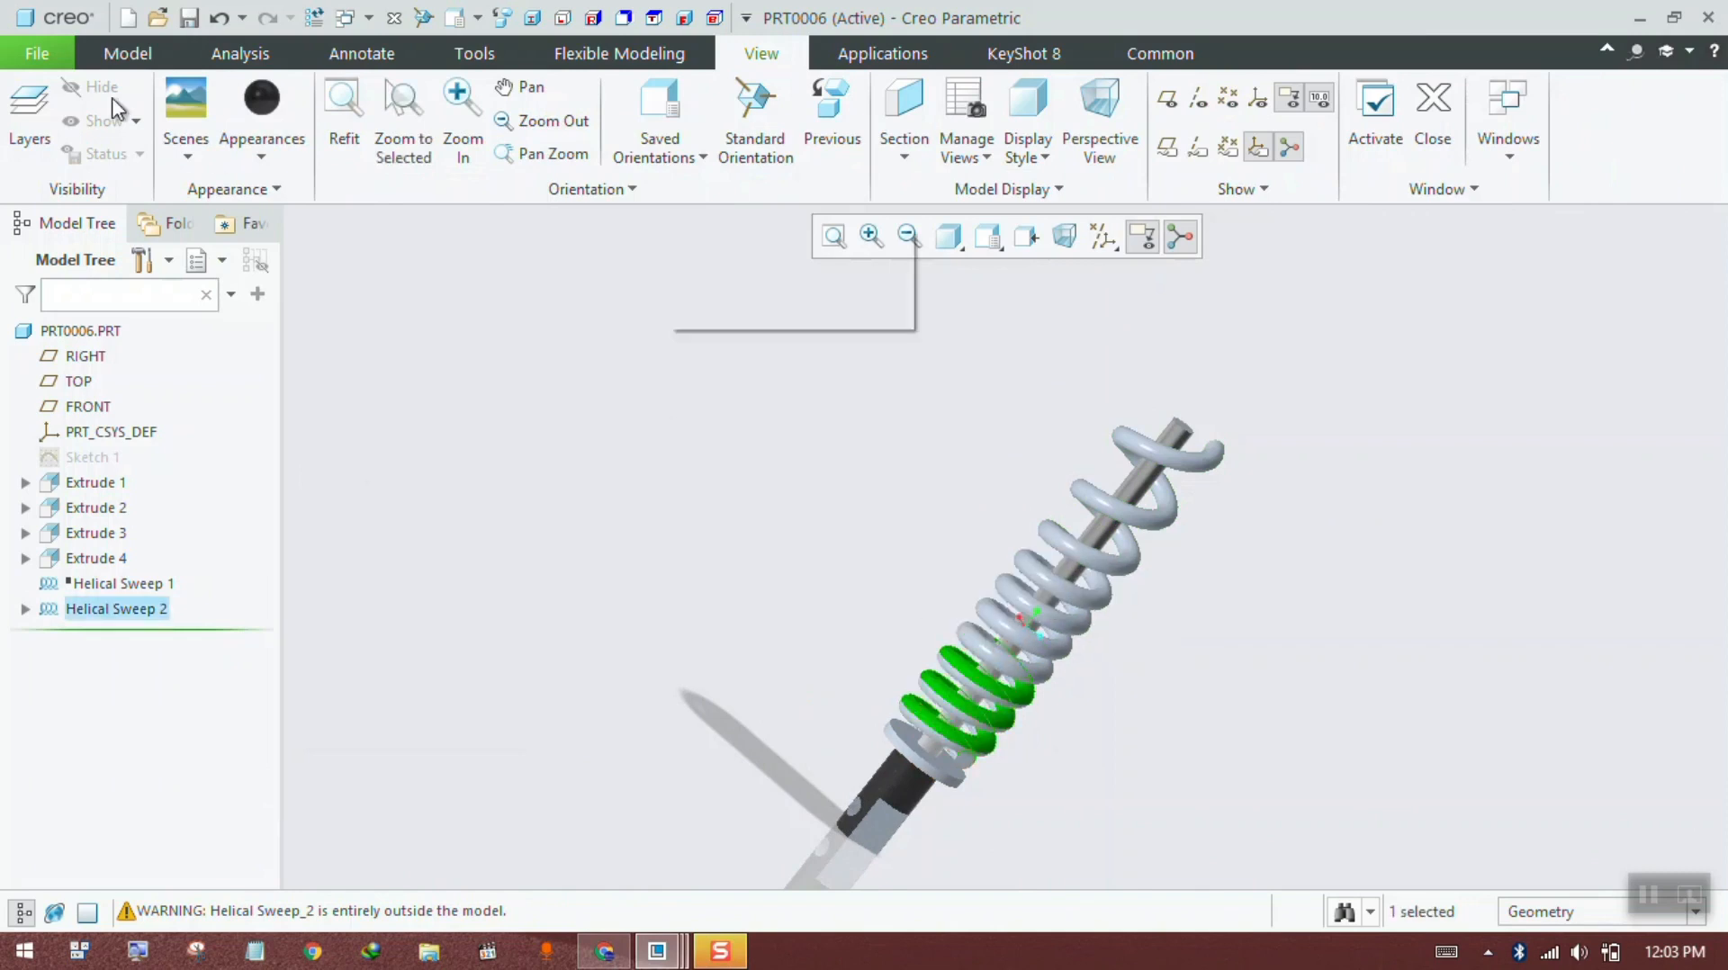
pyautogui.click(262, 99)
pyautogui.click(1011, 571)
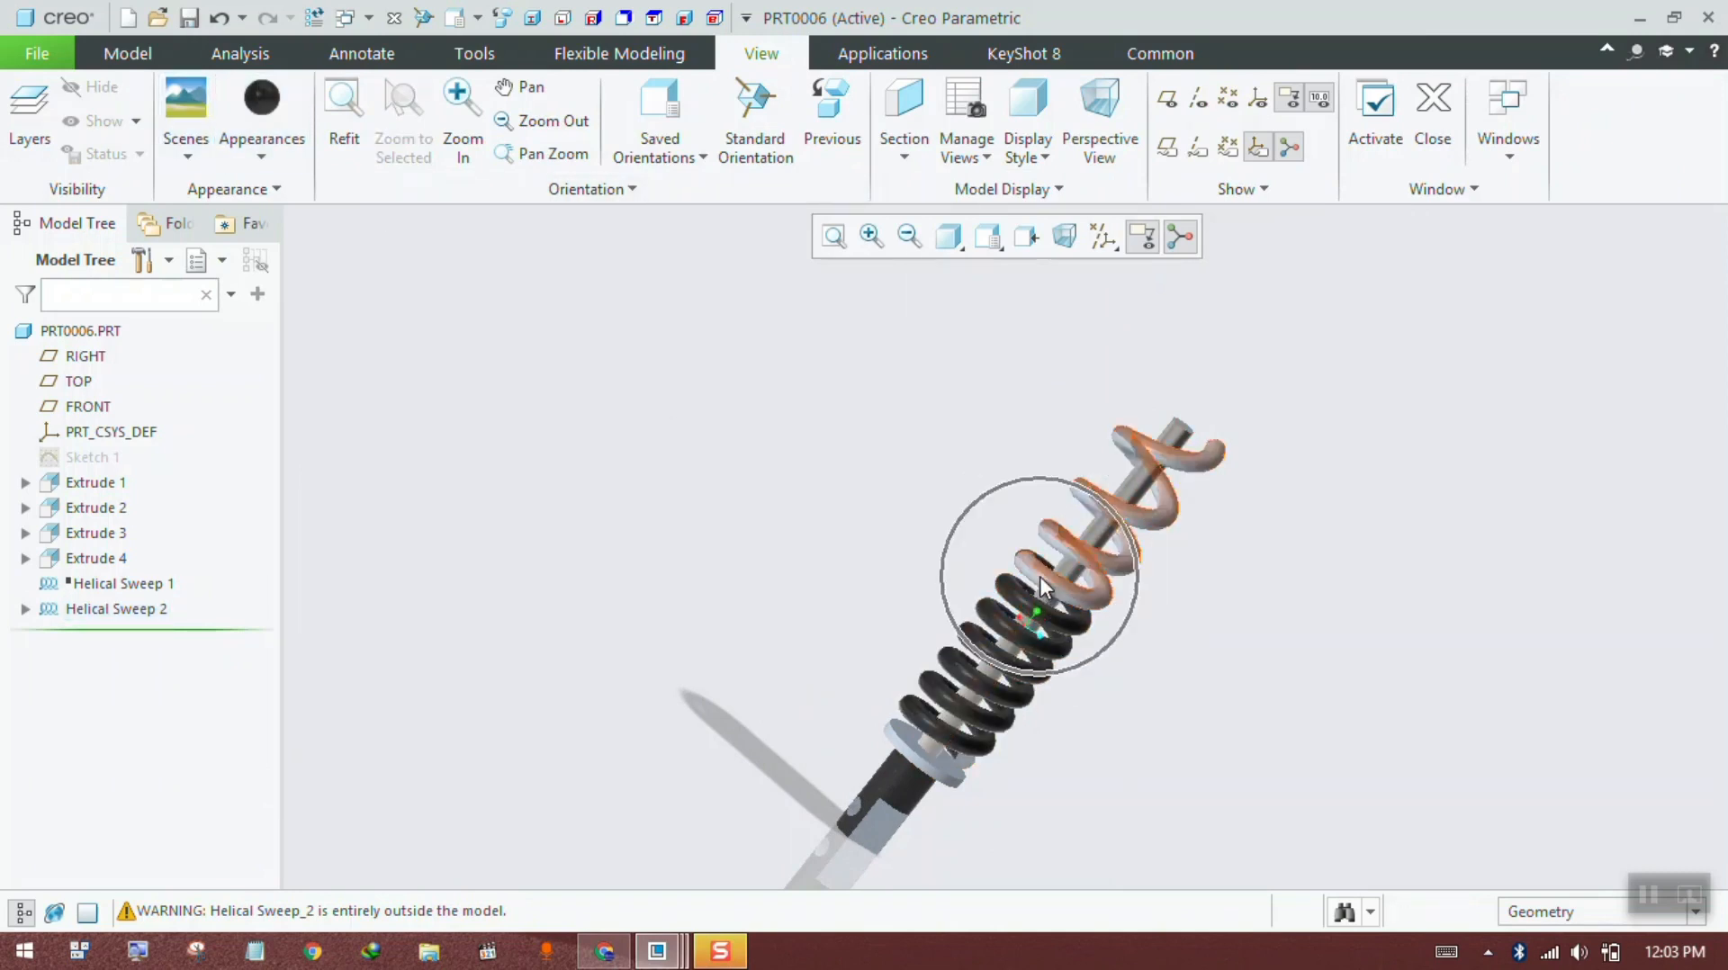
# Step: Apply the black appearance to the remaining widely spaced coils at the spring's free end
pyautogui.click(267, 85)
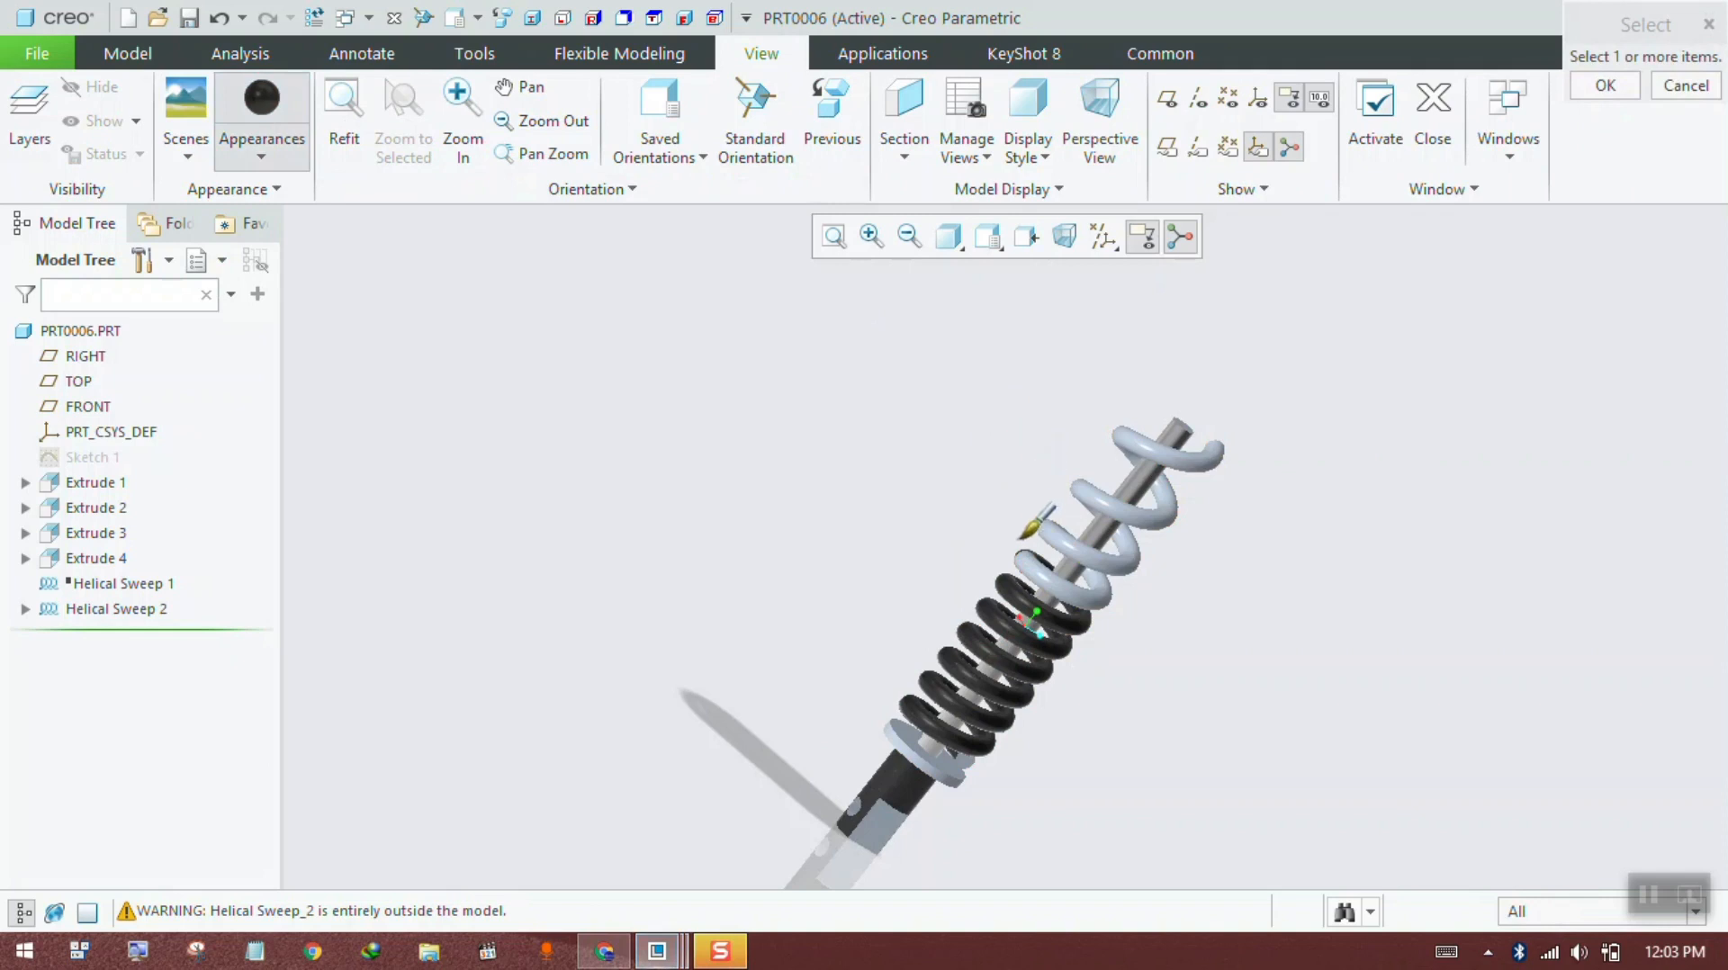
pyautogui.click(1123, 450)
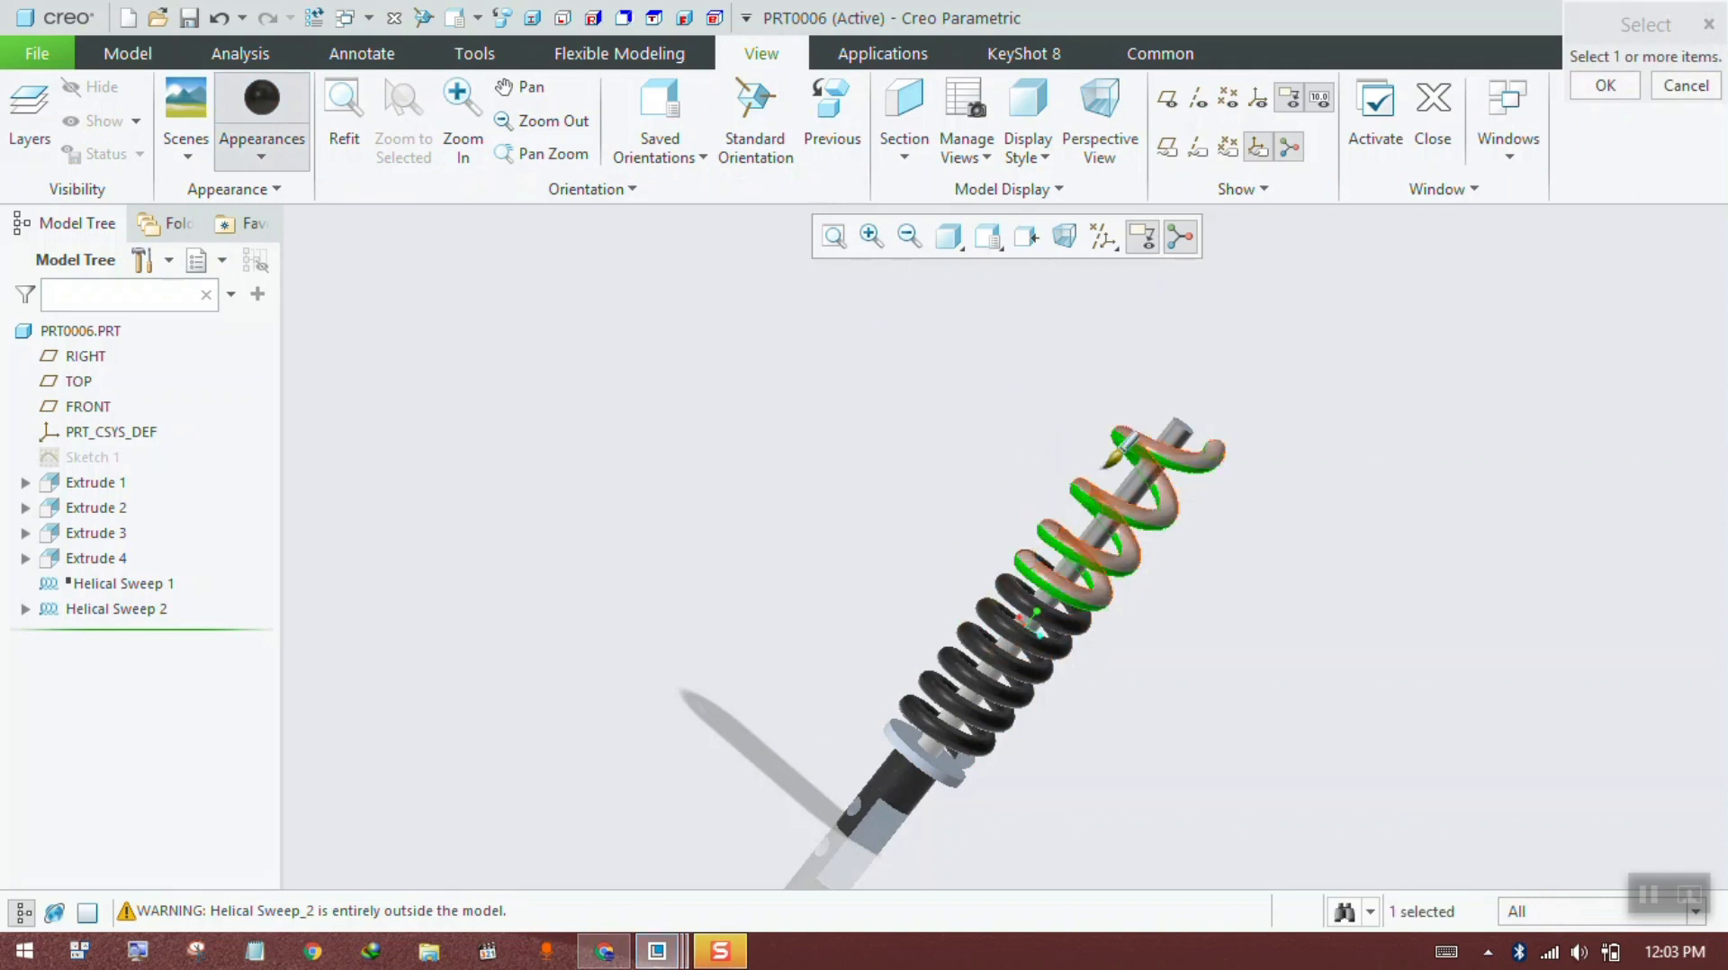
pyautogui.click(1605, 86)
pyautogui.moveTo(1262, 449); pyautogui.dragTo(1125, 616, button='middle')
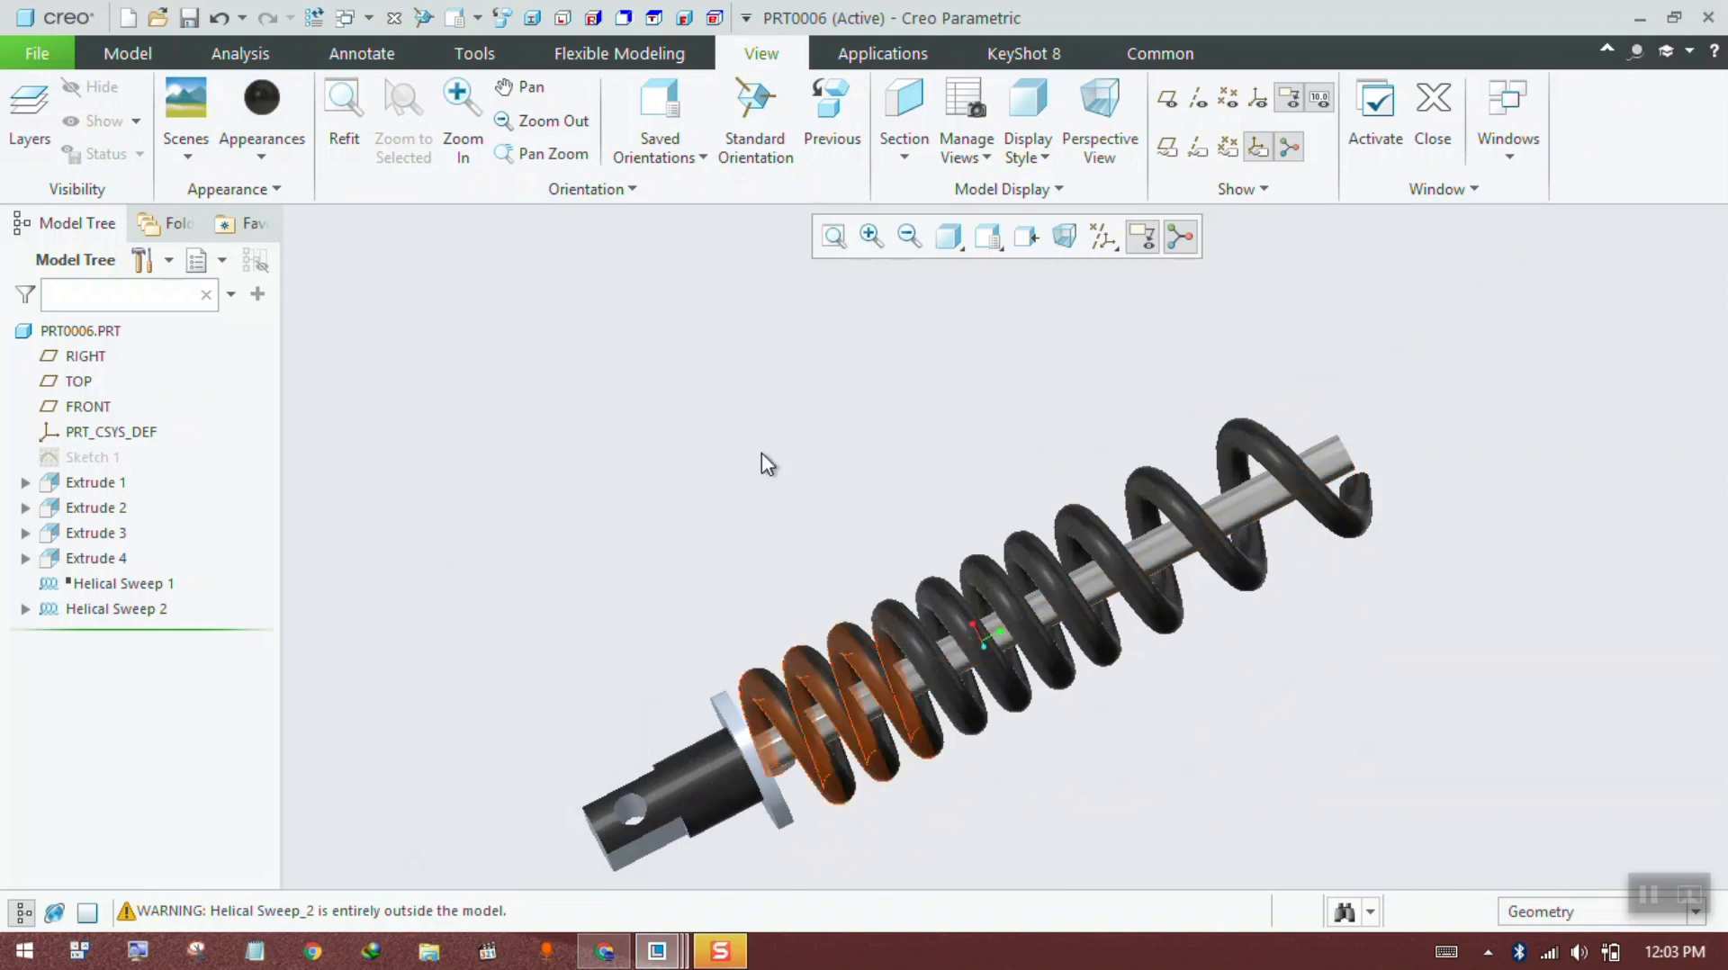
pyautogui.scroll(1, 1033, 434)
pyautogui.scroll(2, 1032, 433)
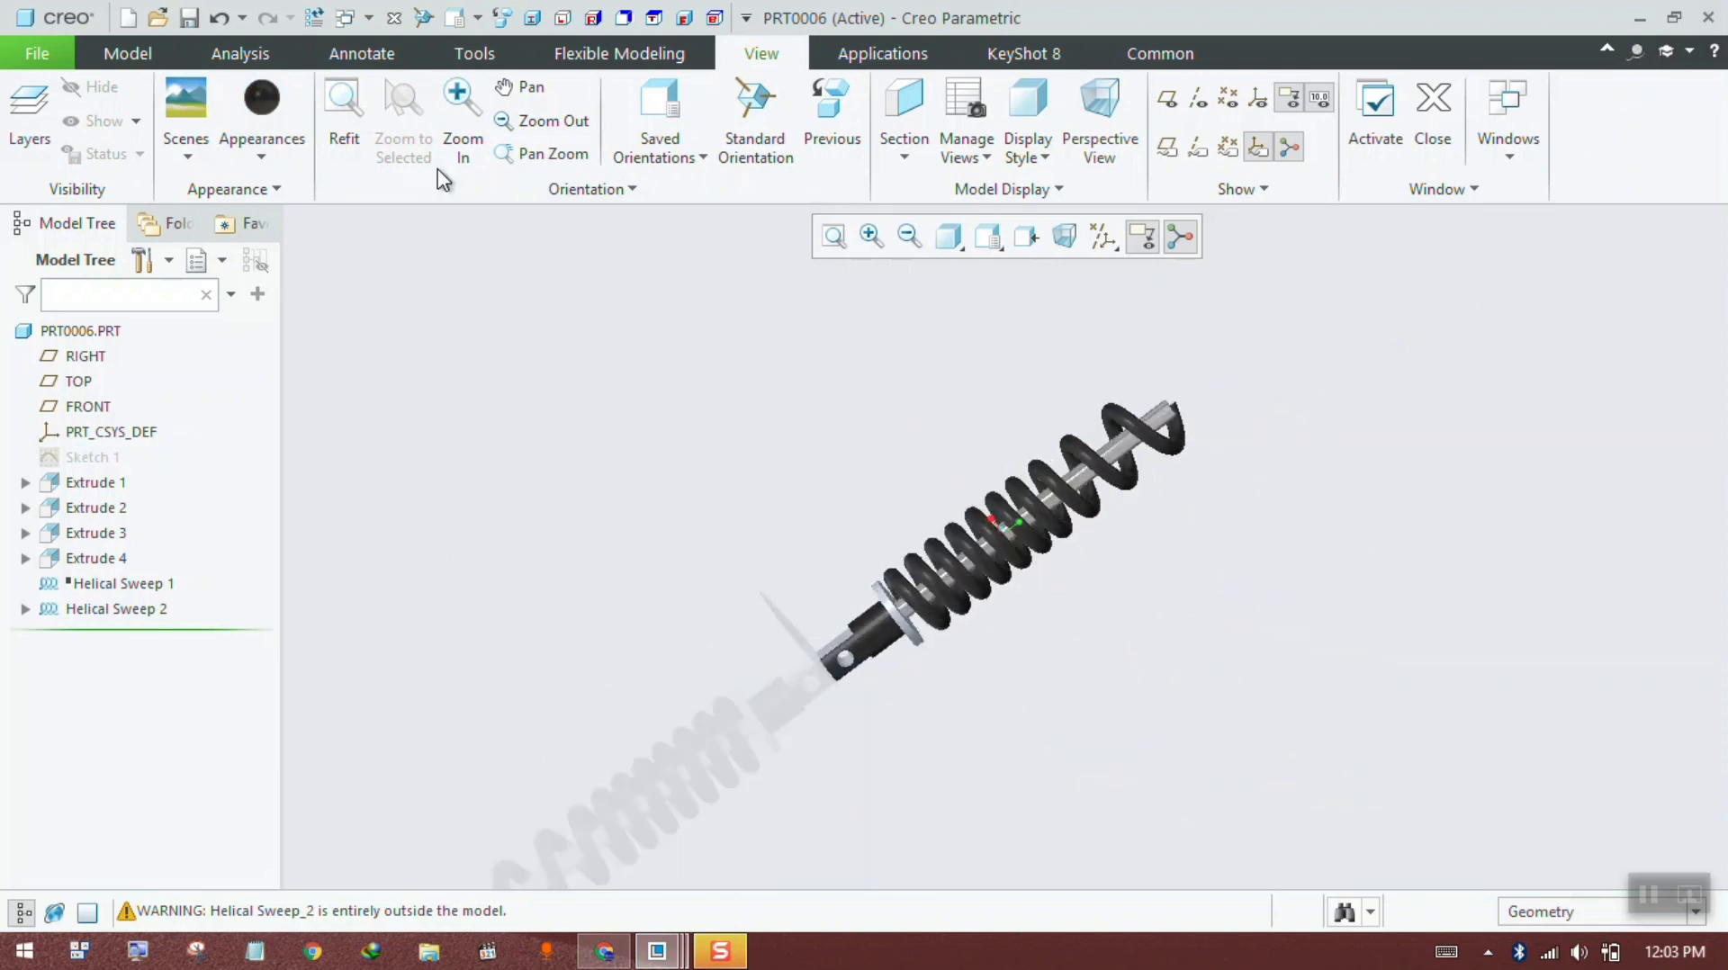
# Step: Switch to the egg whisk part PRT0005 and compare its shape with the egg whisk reference photo in the browser
pyautogui.click(65, 56)
pyautogui.click(896, 351)
pyautogui.click(1645, 27)
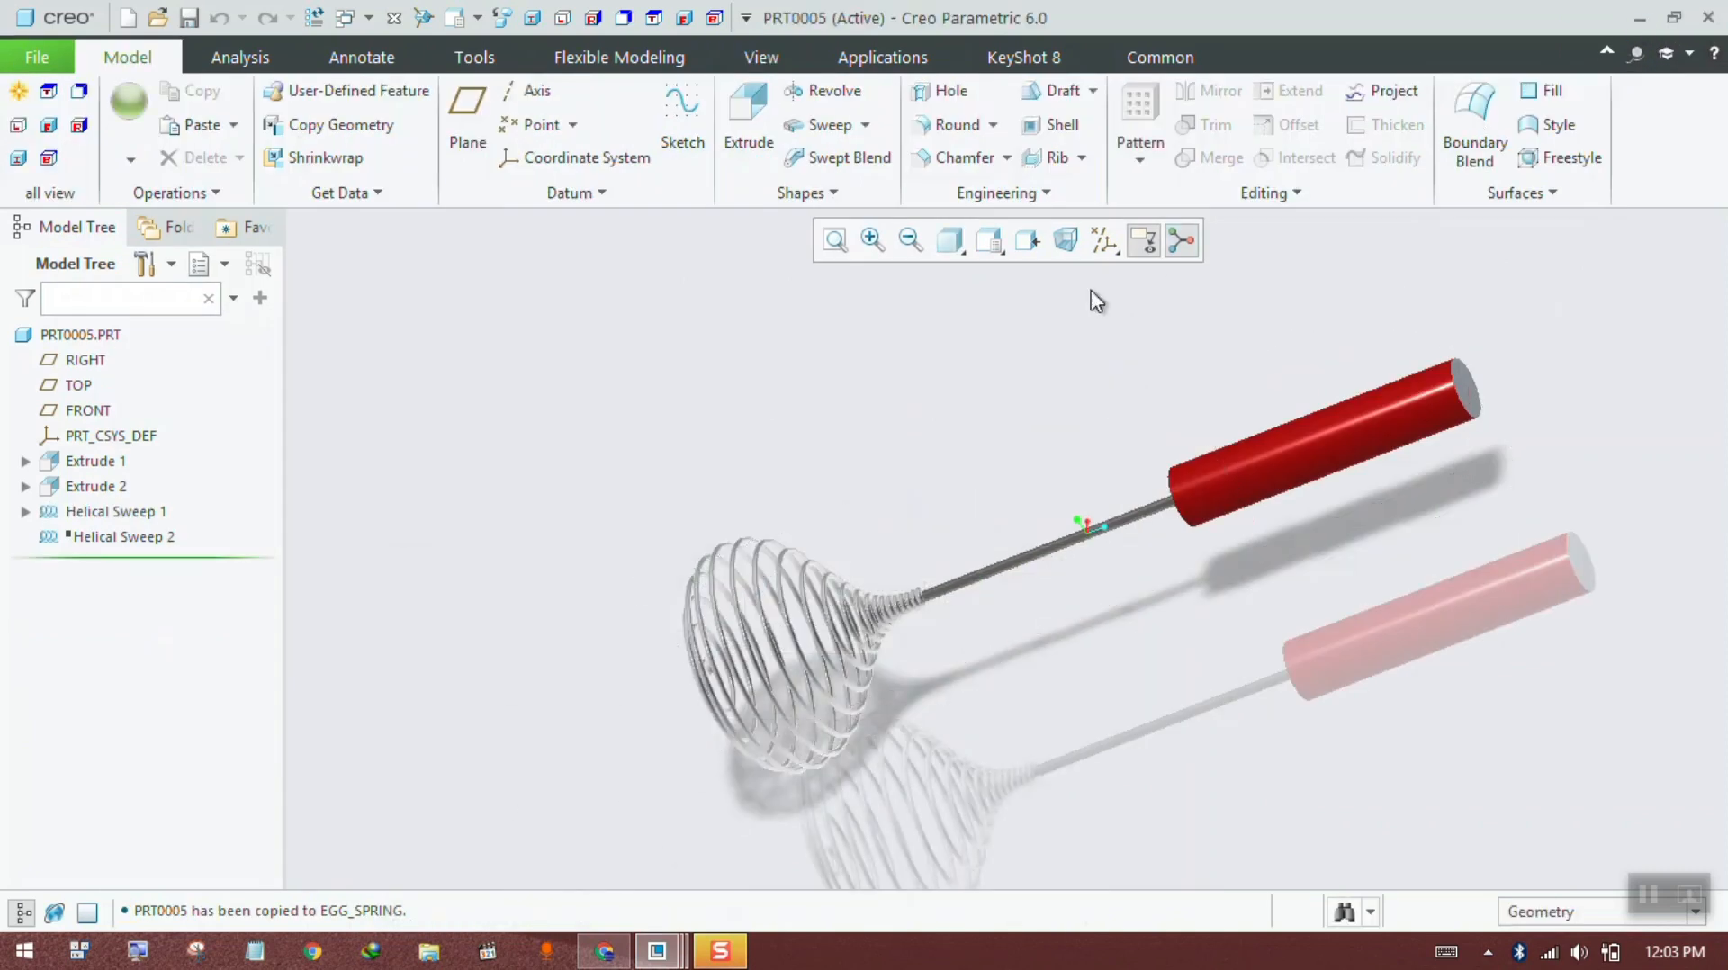
pyautogui.moveTo(1008, 439); pyautogui.dragTo(1003, 477, button='middle')
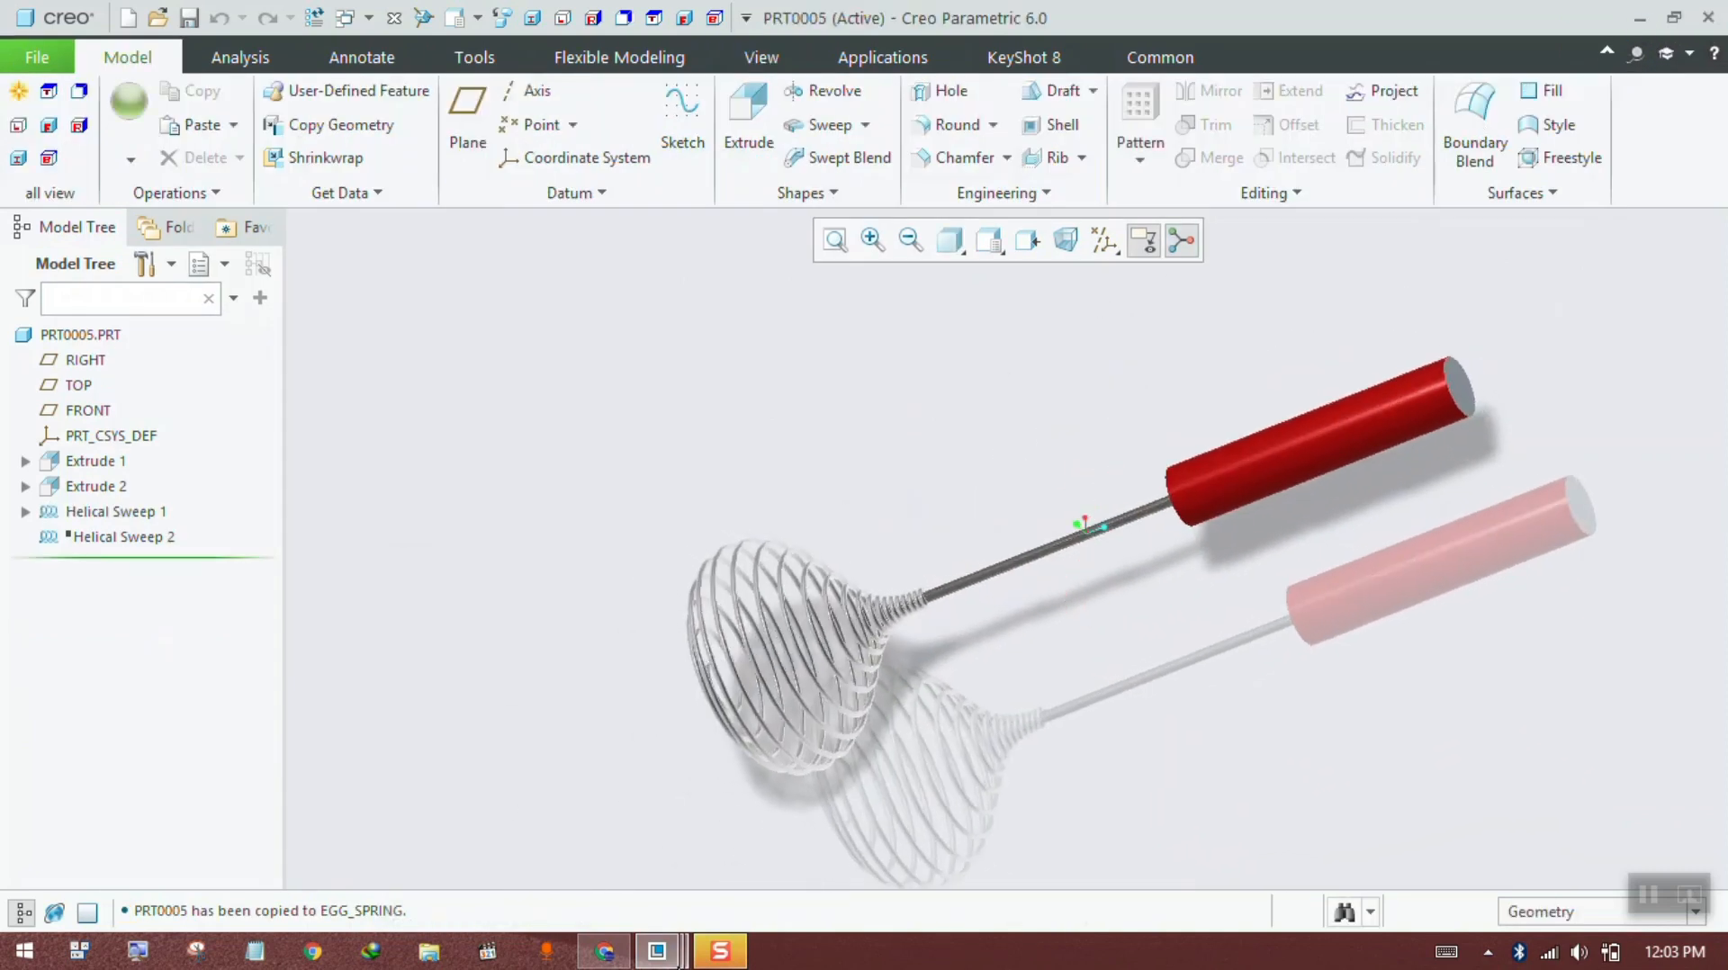
pyautogui.click(625, 955)
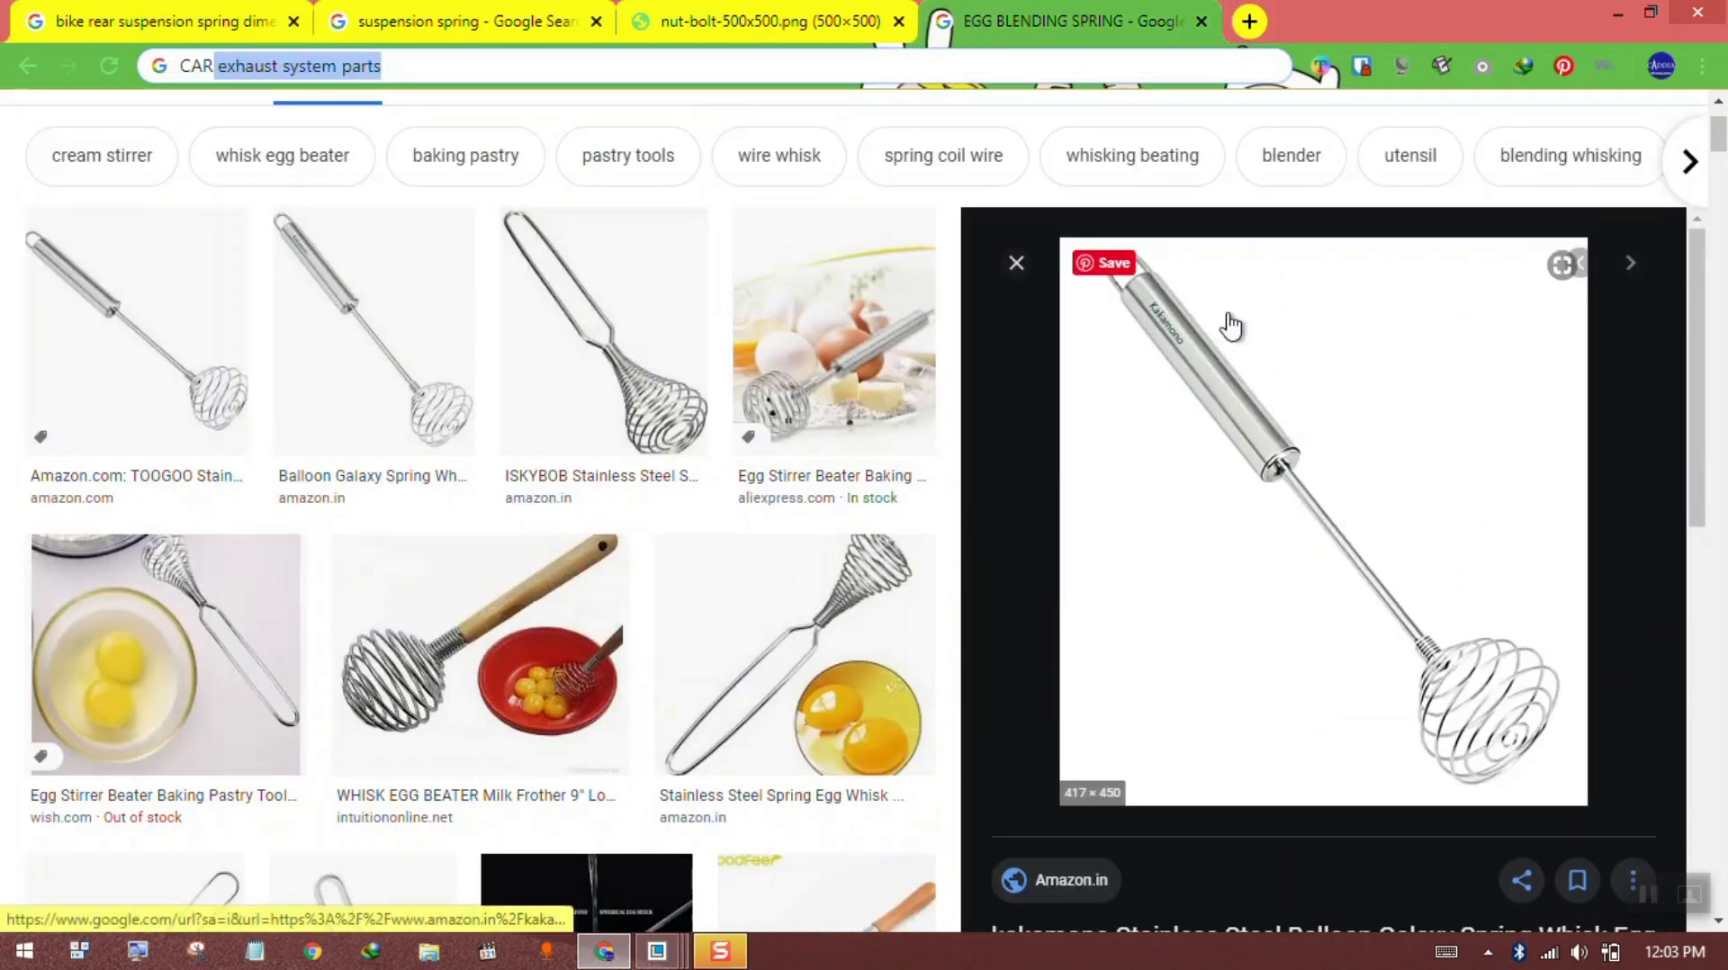
pyautogui.click(1620, 16)
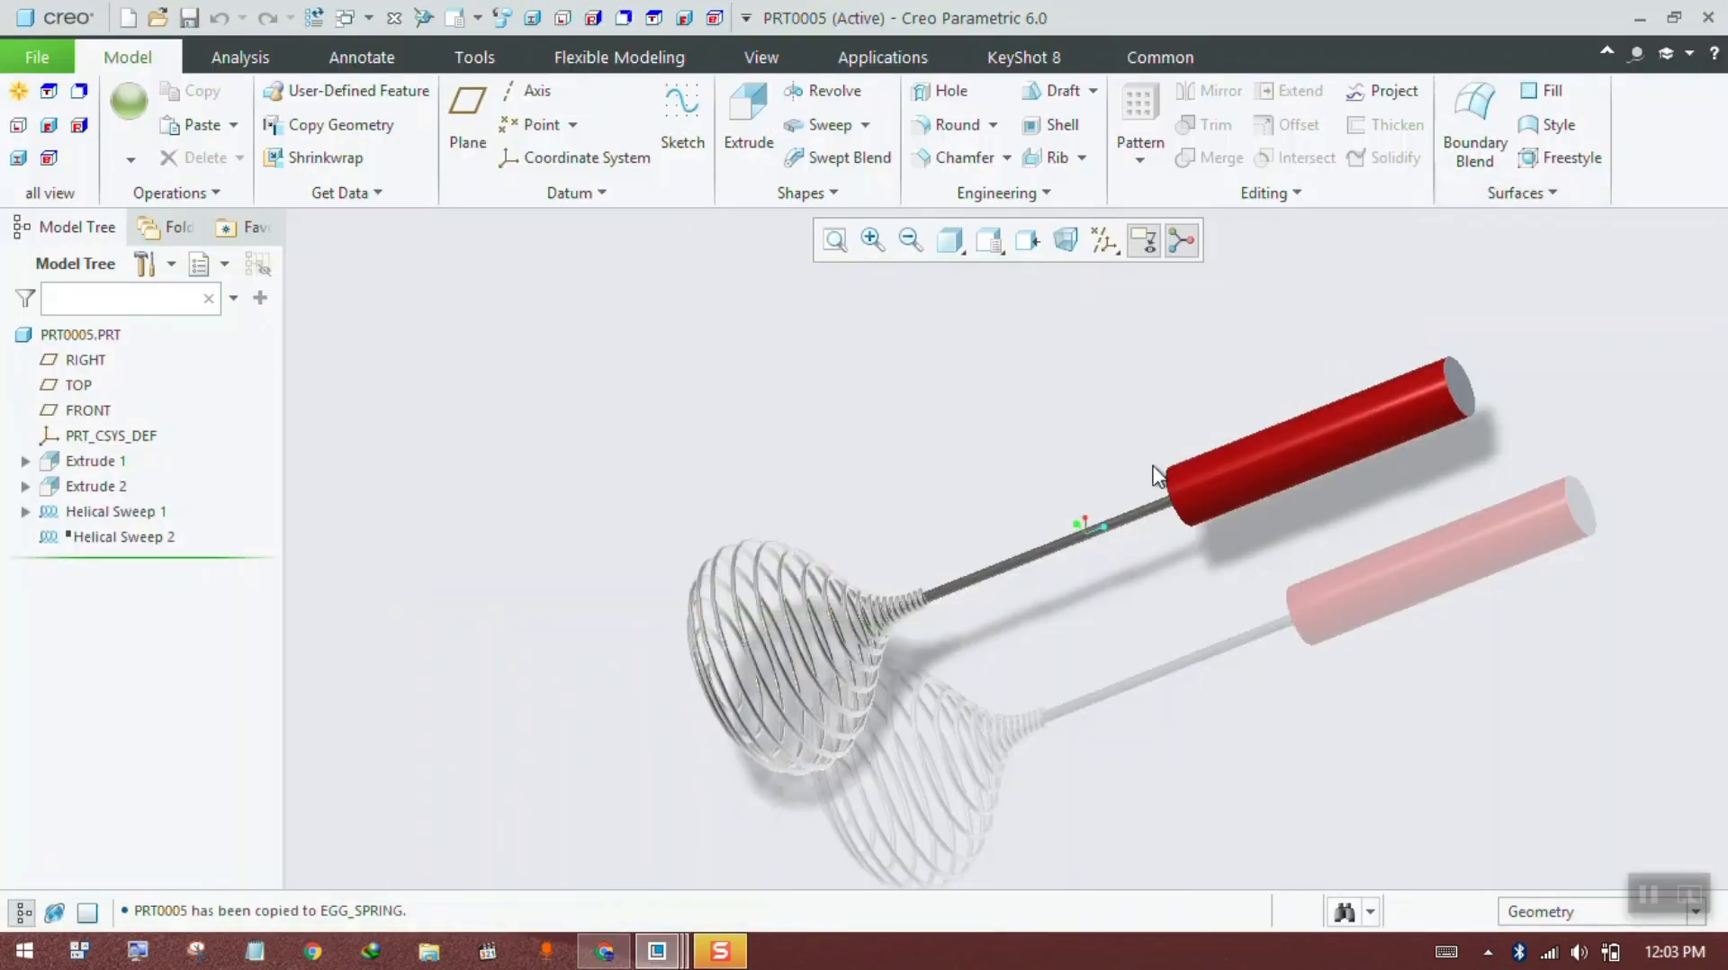
pyautogui.moveTo(991, 573)
pyautogui.mouseDown(button='middle')
pyautogui.moveTo(969, 563)
pyautogui.moveTo(987, 521)
pyautogui.moveTo(962, 515)
pyautogui.mouseUp(button='middle')
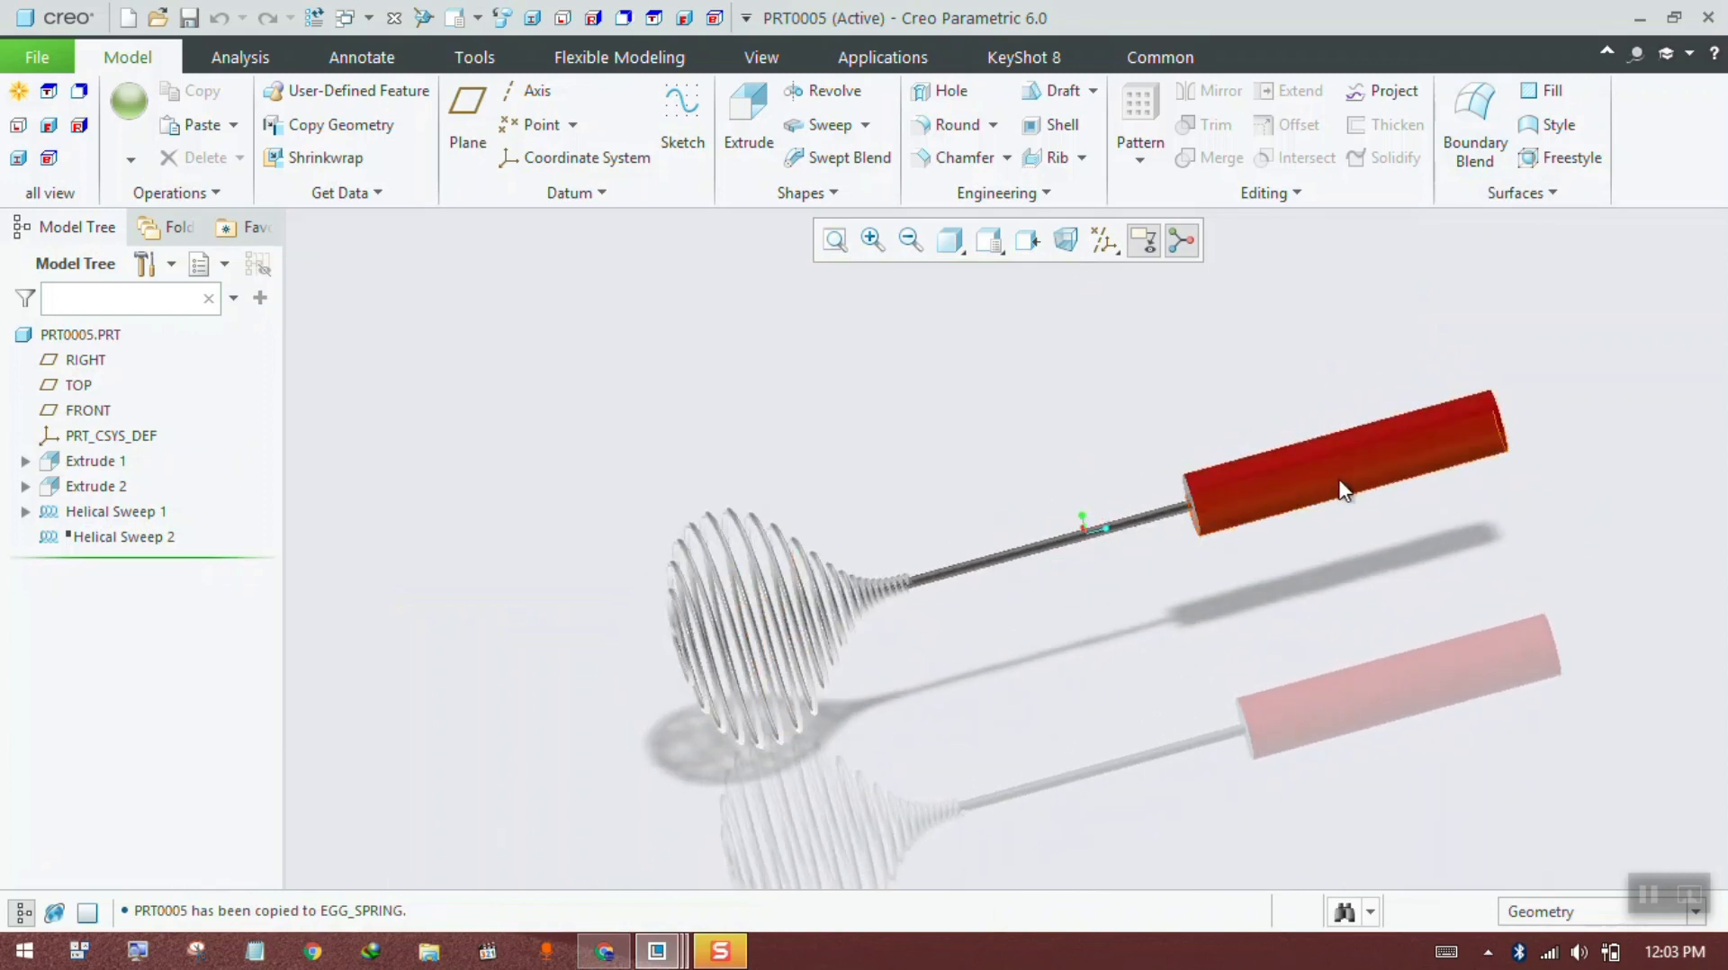
pyautogui.moveTo(1338, 483); pyautogui.dragTo(1353, 484, button='middle')
# Step: Display the red handle extrusion's dimensions and examine its diameter and length
pyautogui.scroll(-4, 1190, 479)
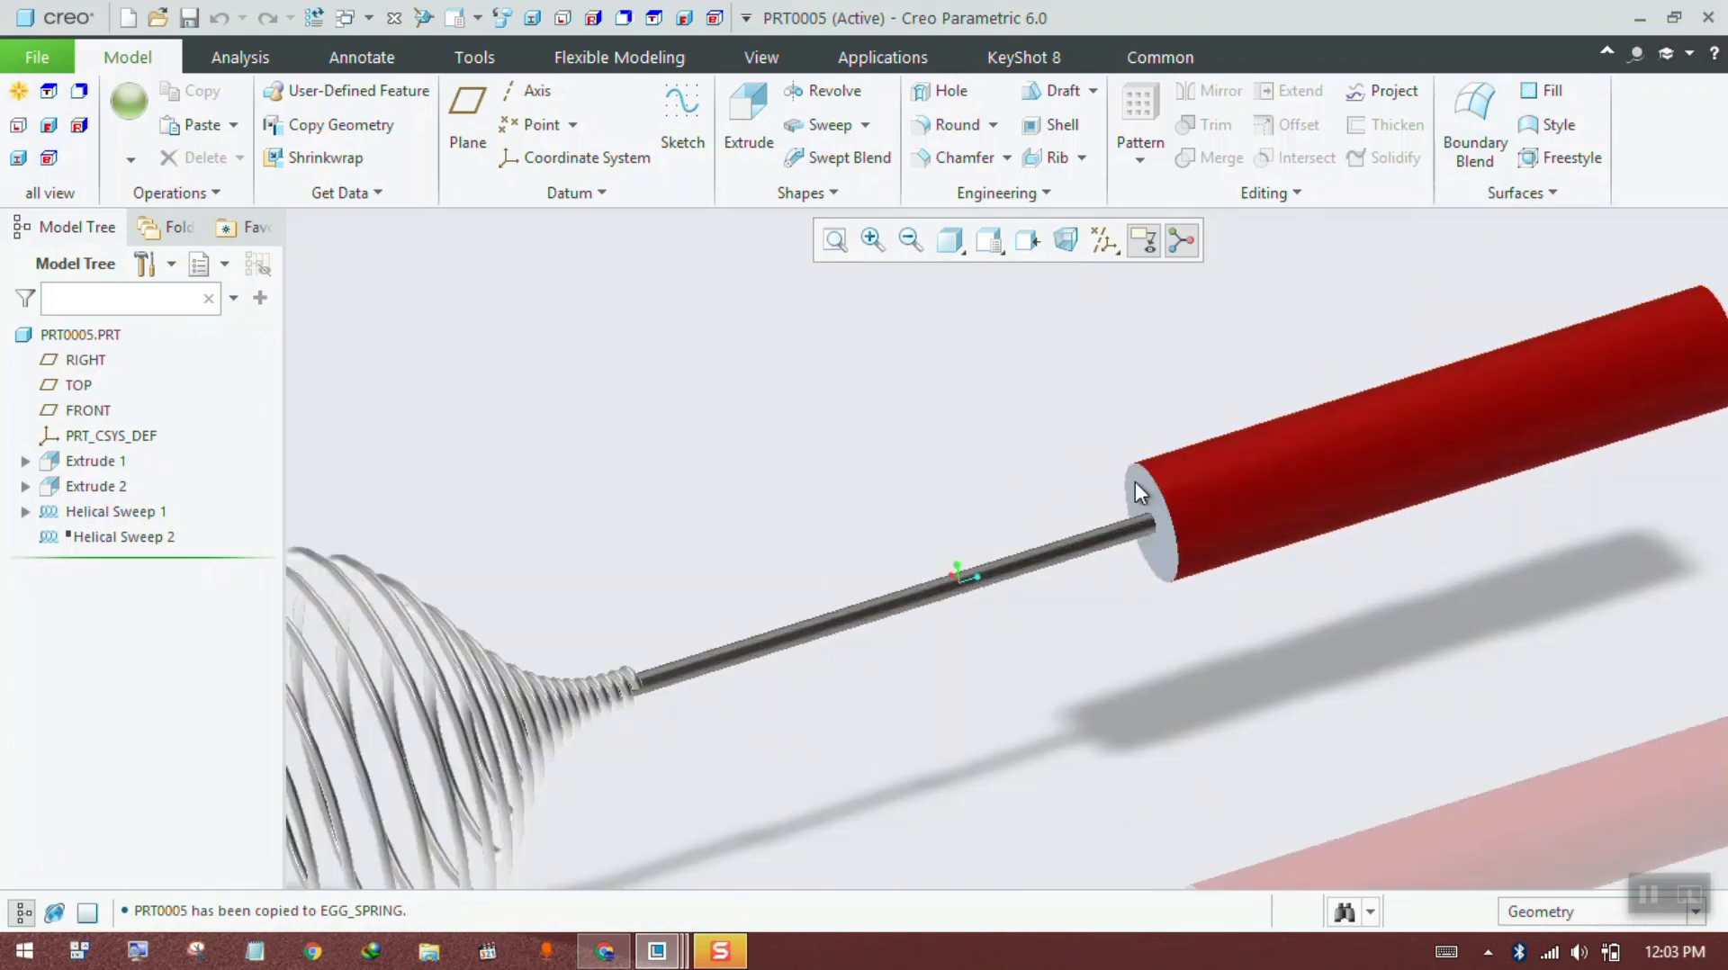
pyautogui.click(1136, 483)
pyautogui.click(1151, 331)
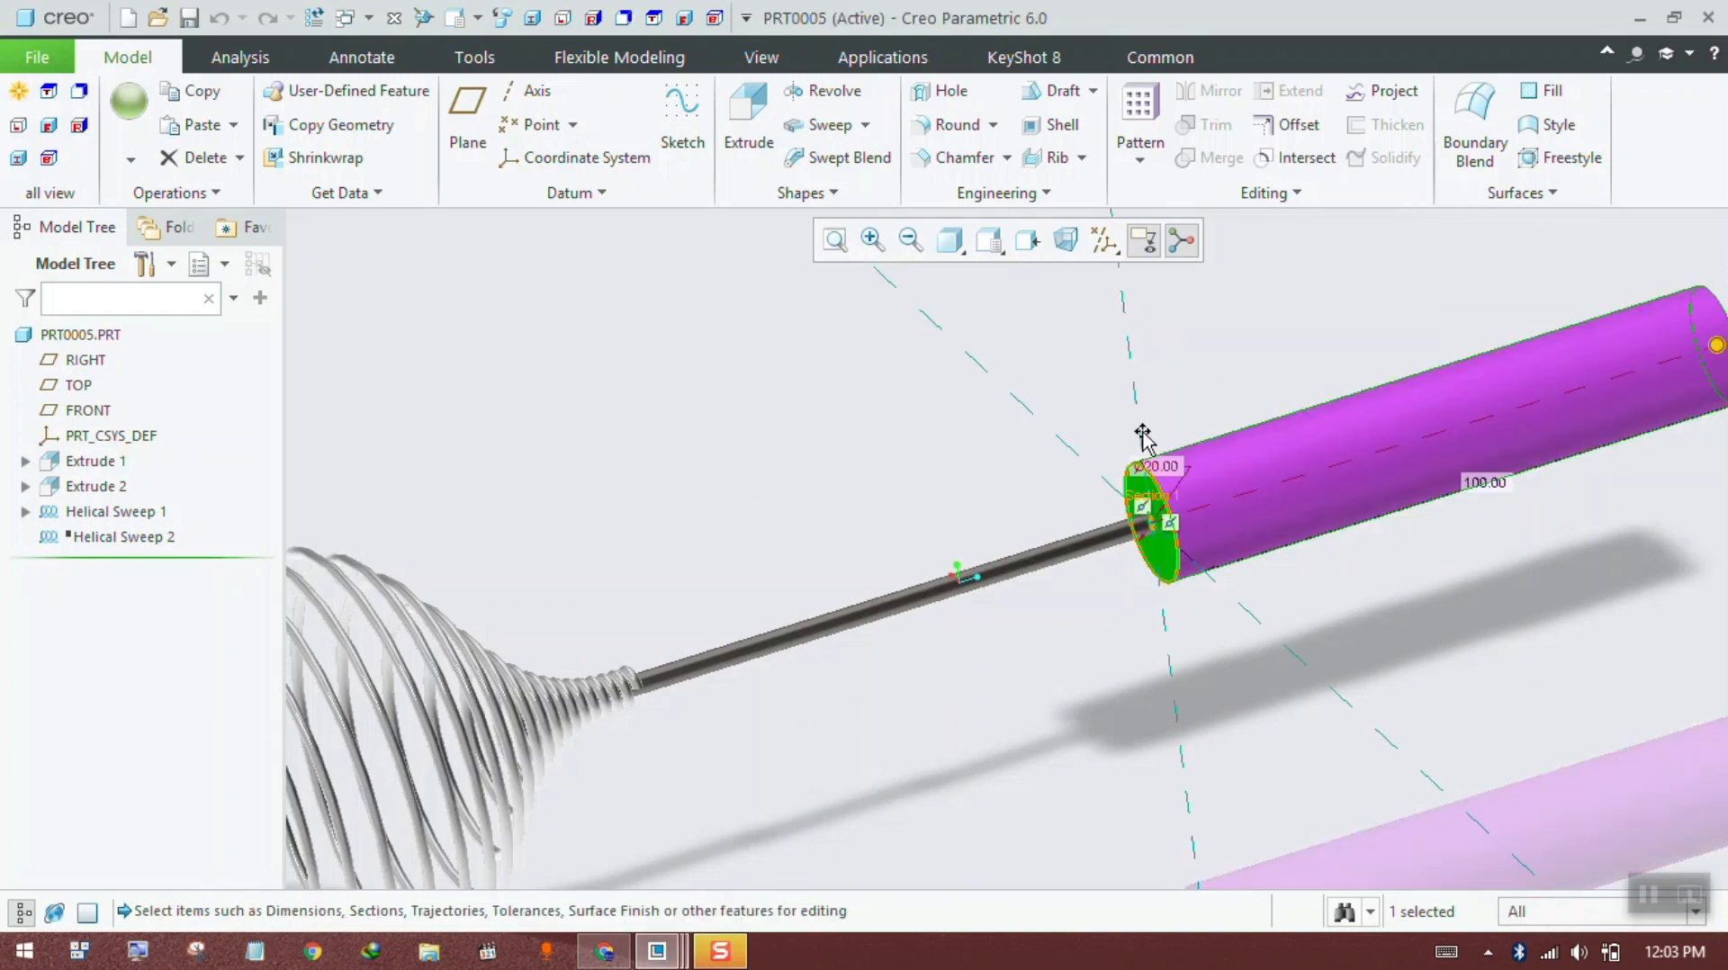
pyautogui.scroll(4, 1167, 470)
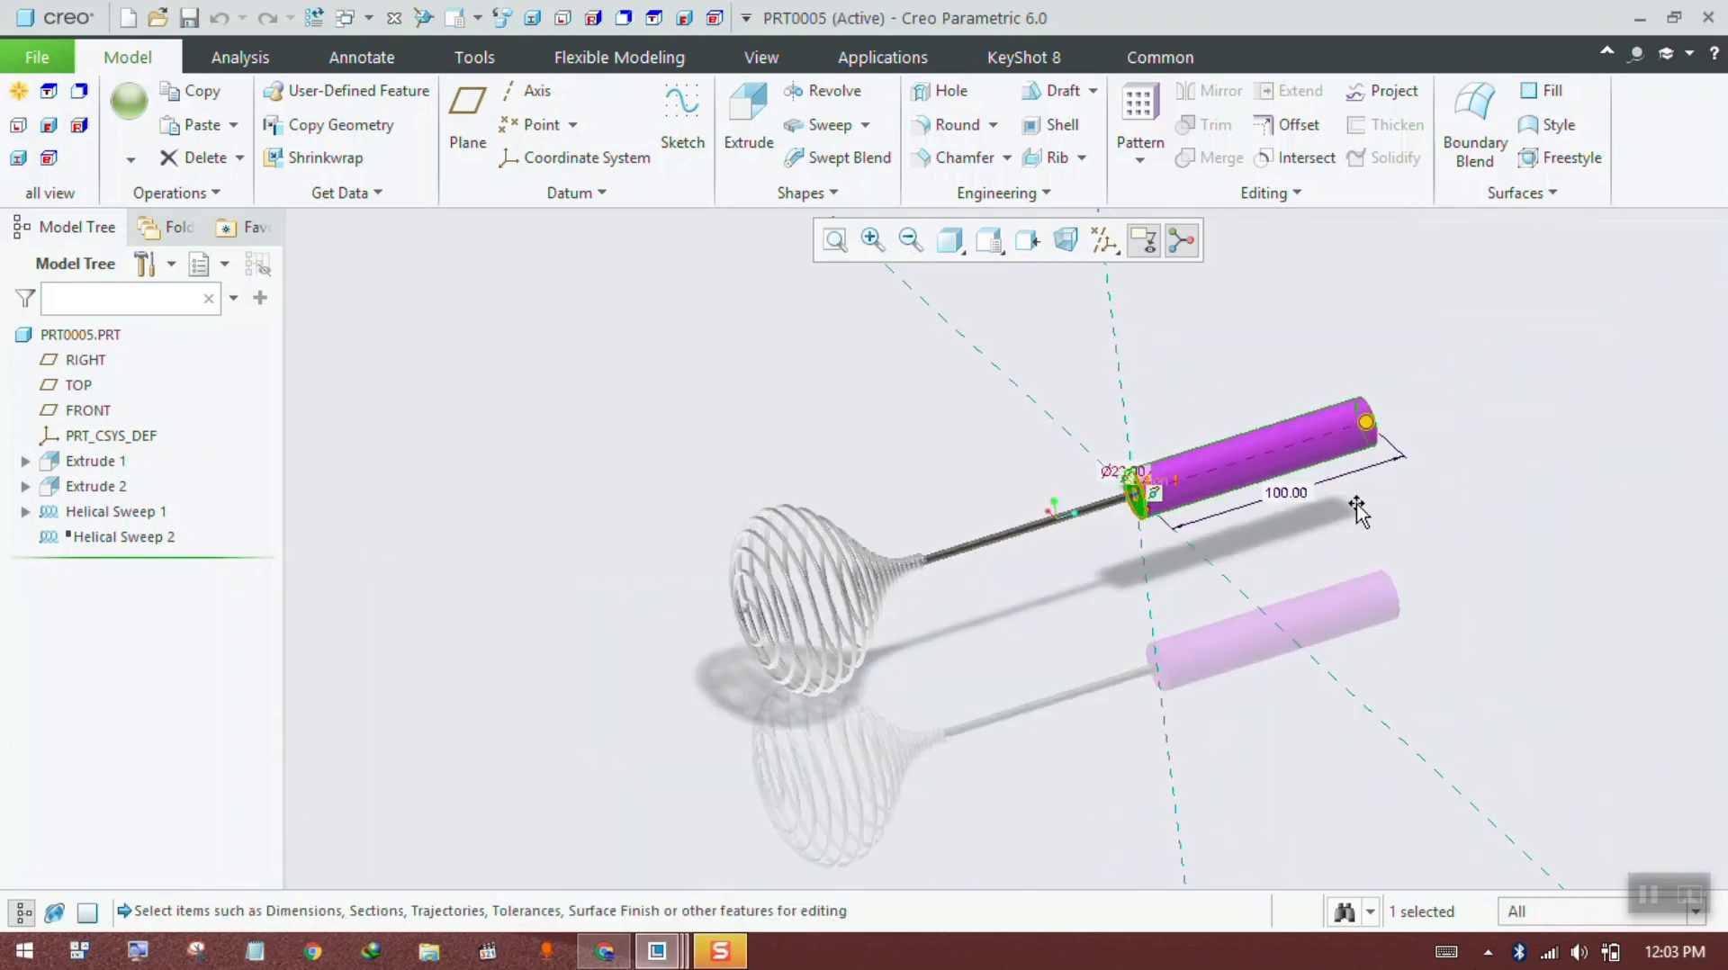
pyautogui.click(1251, 555)
# Step: Display the thin rod extrusion's dimensions and examine its diameter and length
pyautogui.scroll(-4, 1127, 523)
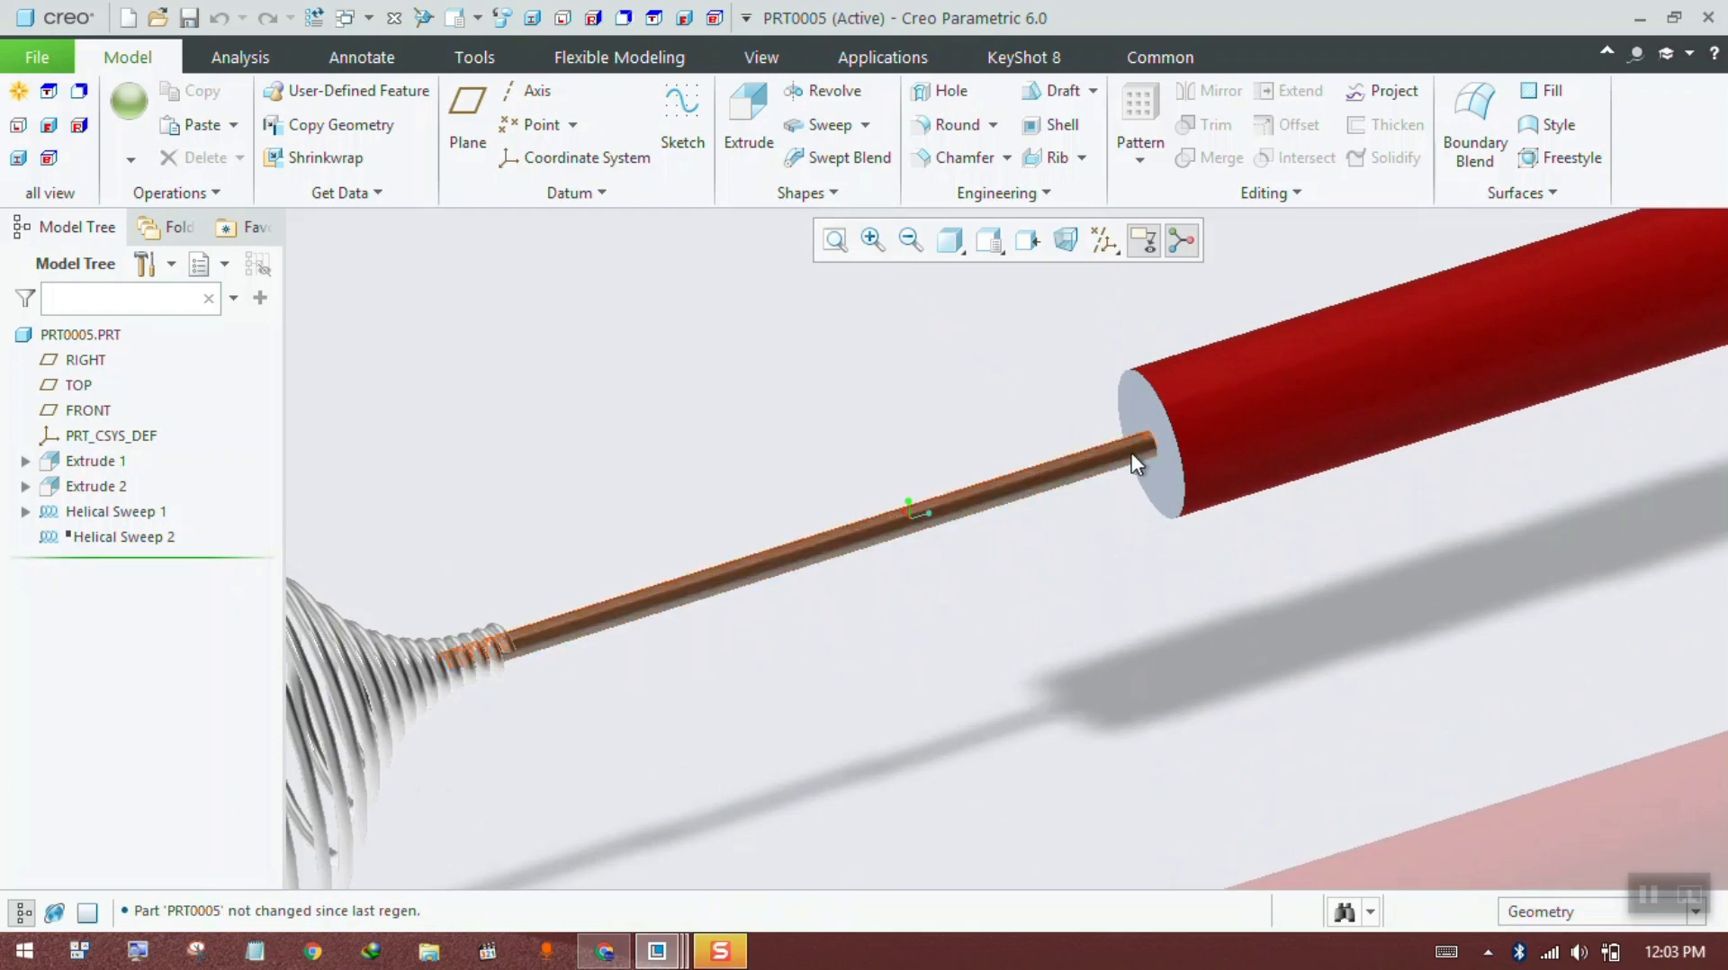
pyautogui.click(1126, 455)
pyautogui.click(1142, 304)
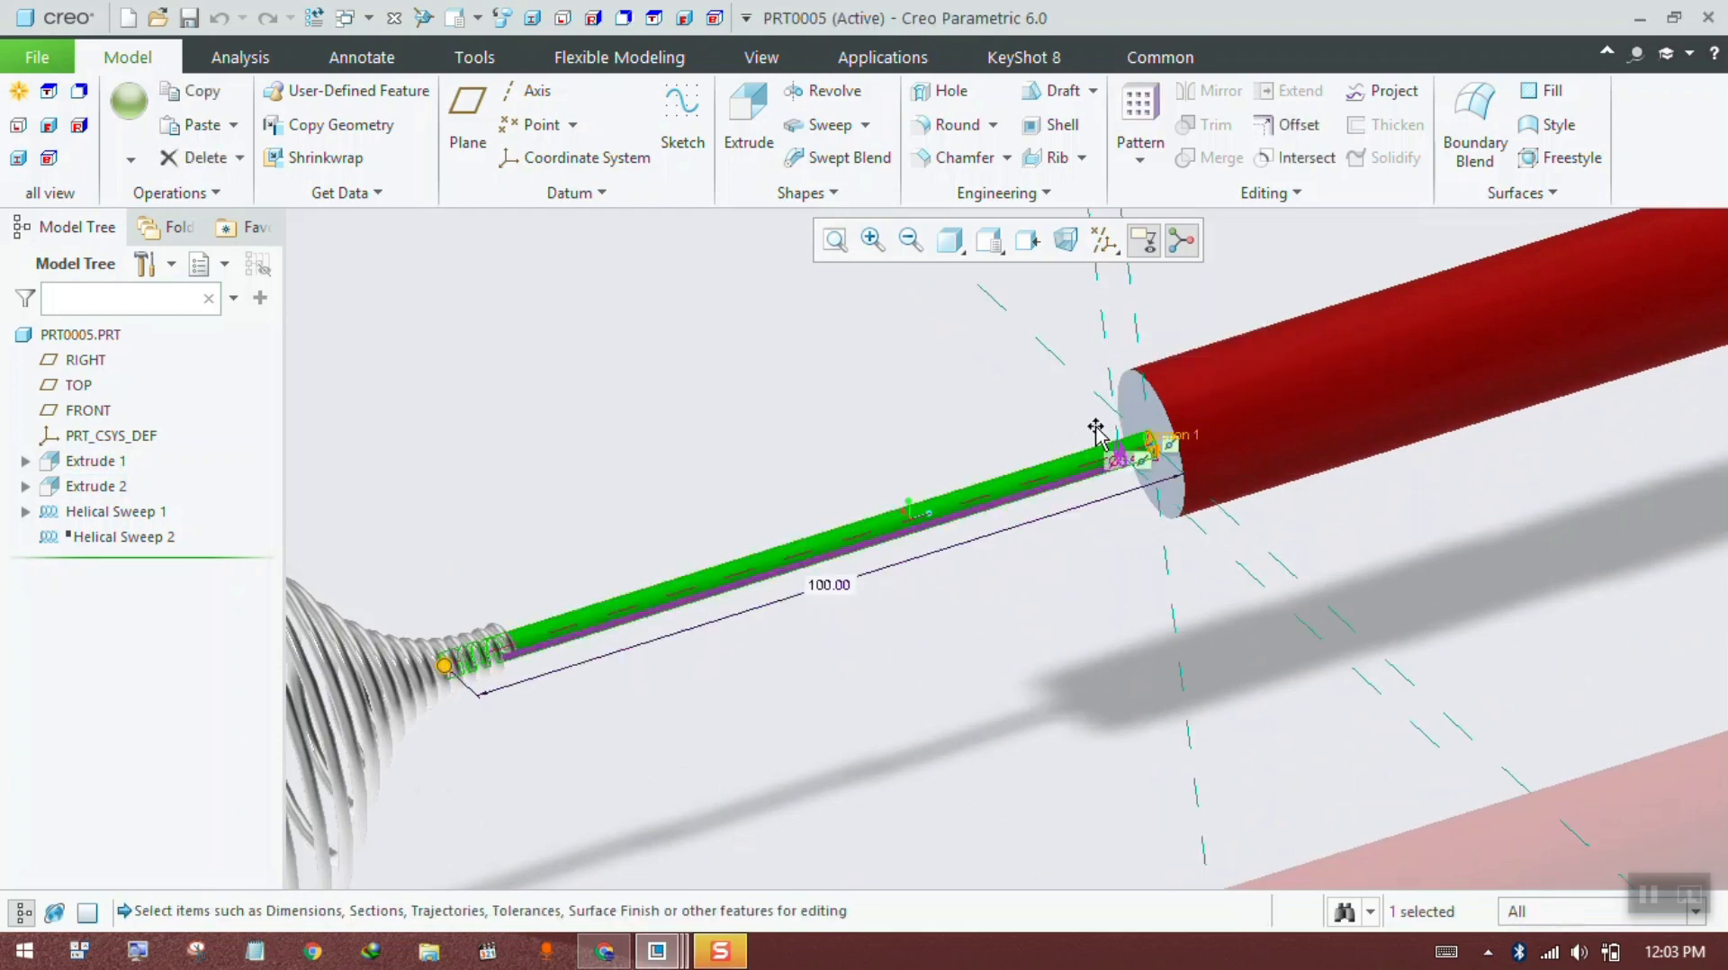
pyautogui.scroll(-2, 1075, 472)
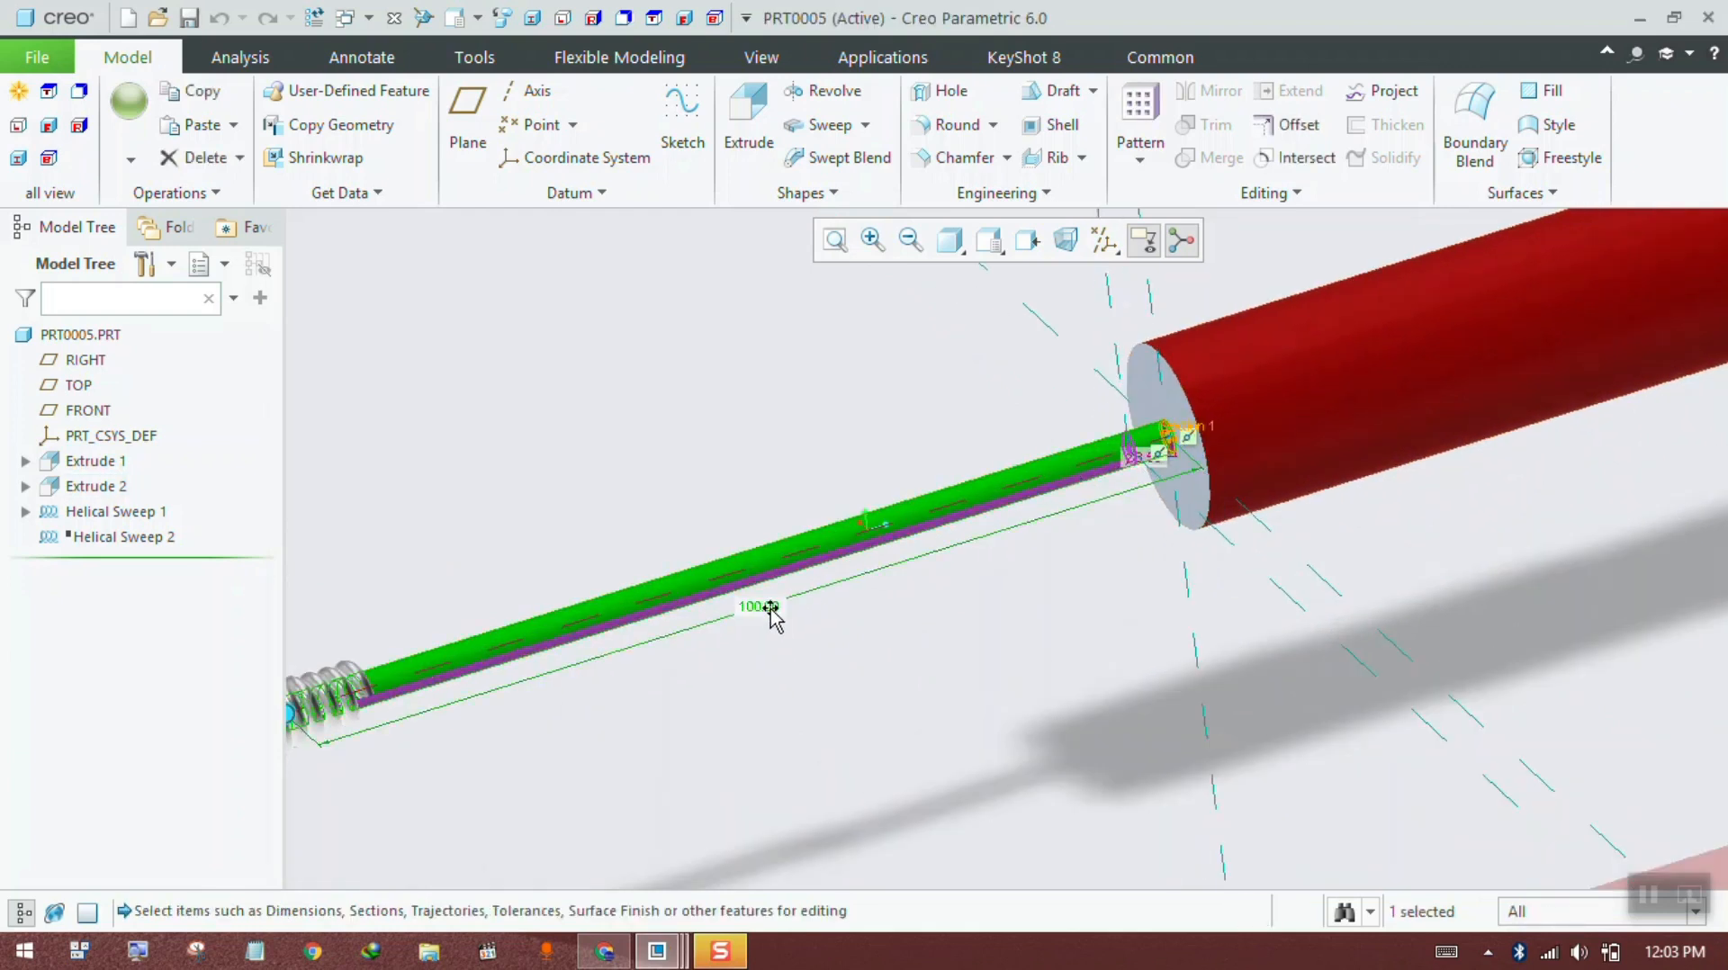
pyautogui.scroll(3, 960, 644)
pyautogui.click(856, 477)
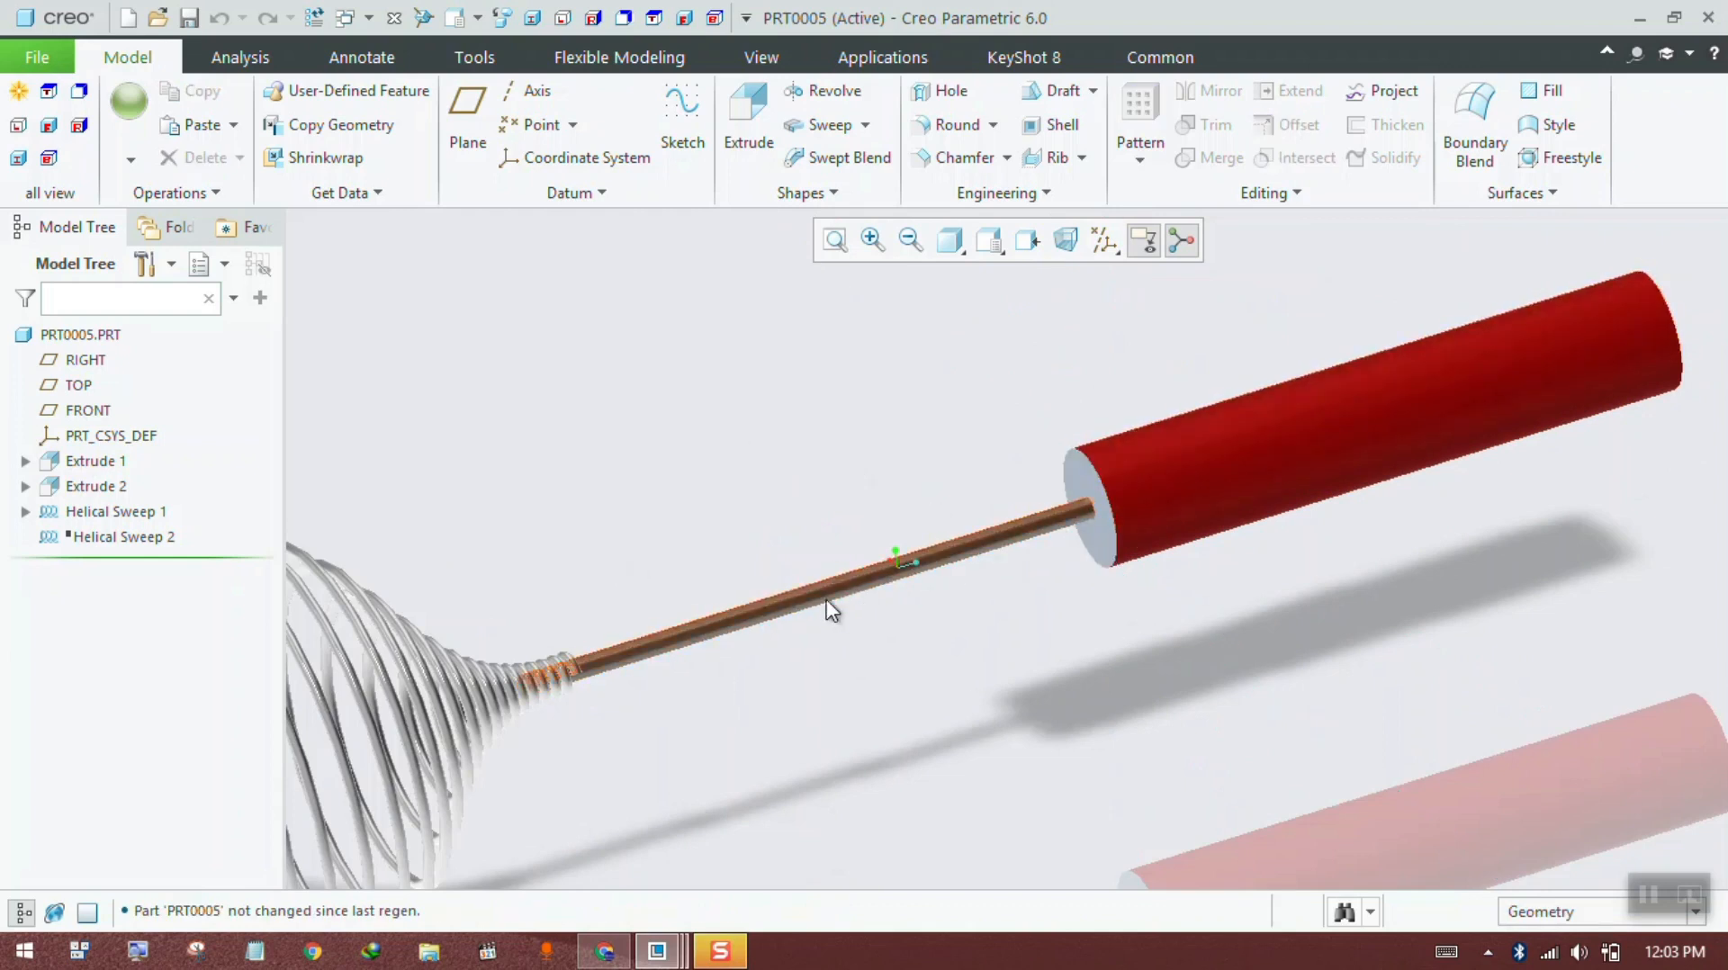
# Step: Examine the egg whisk's coil profile and spacing from the standard view orientations
pyautogui.scroll(3, 895, 585)
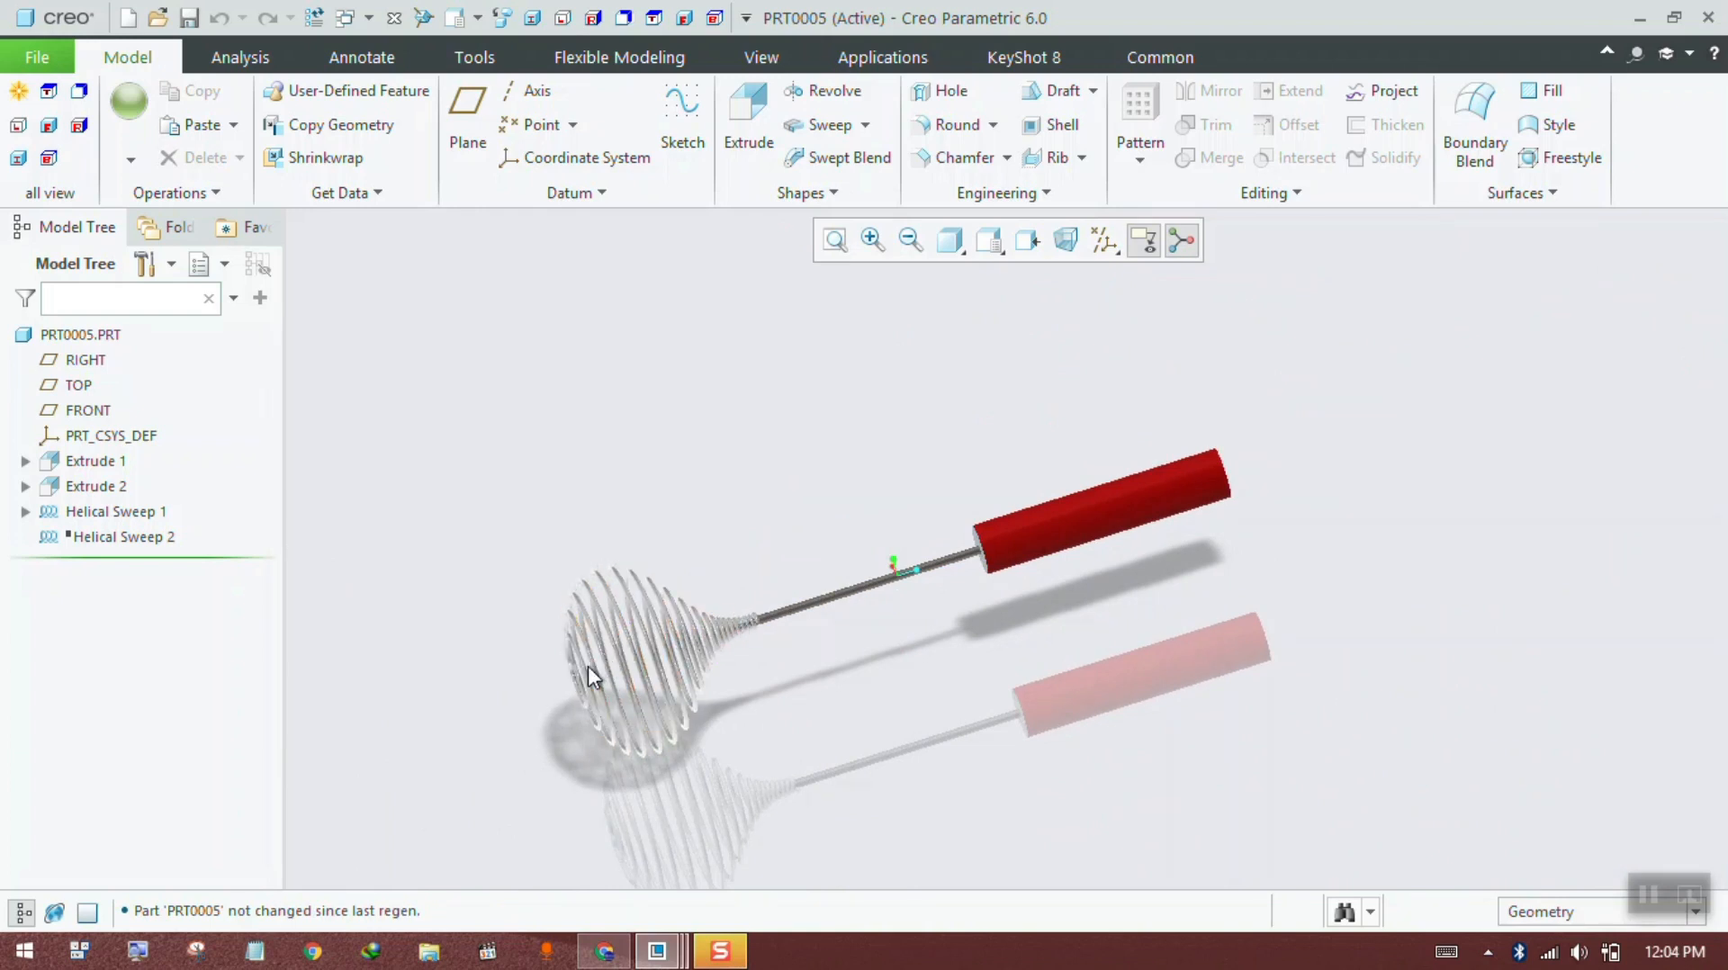
pyautogui.scroll(-2, 701, 635)
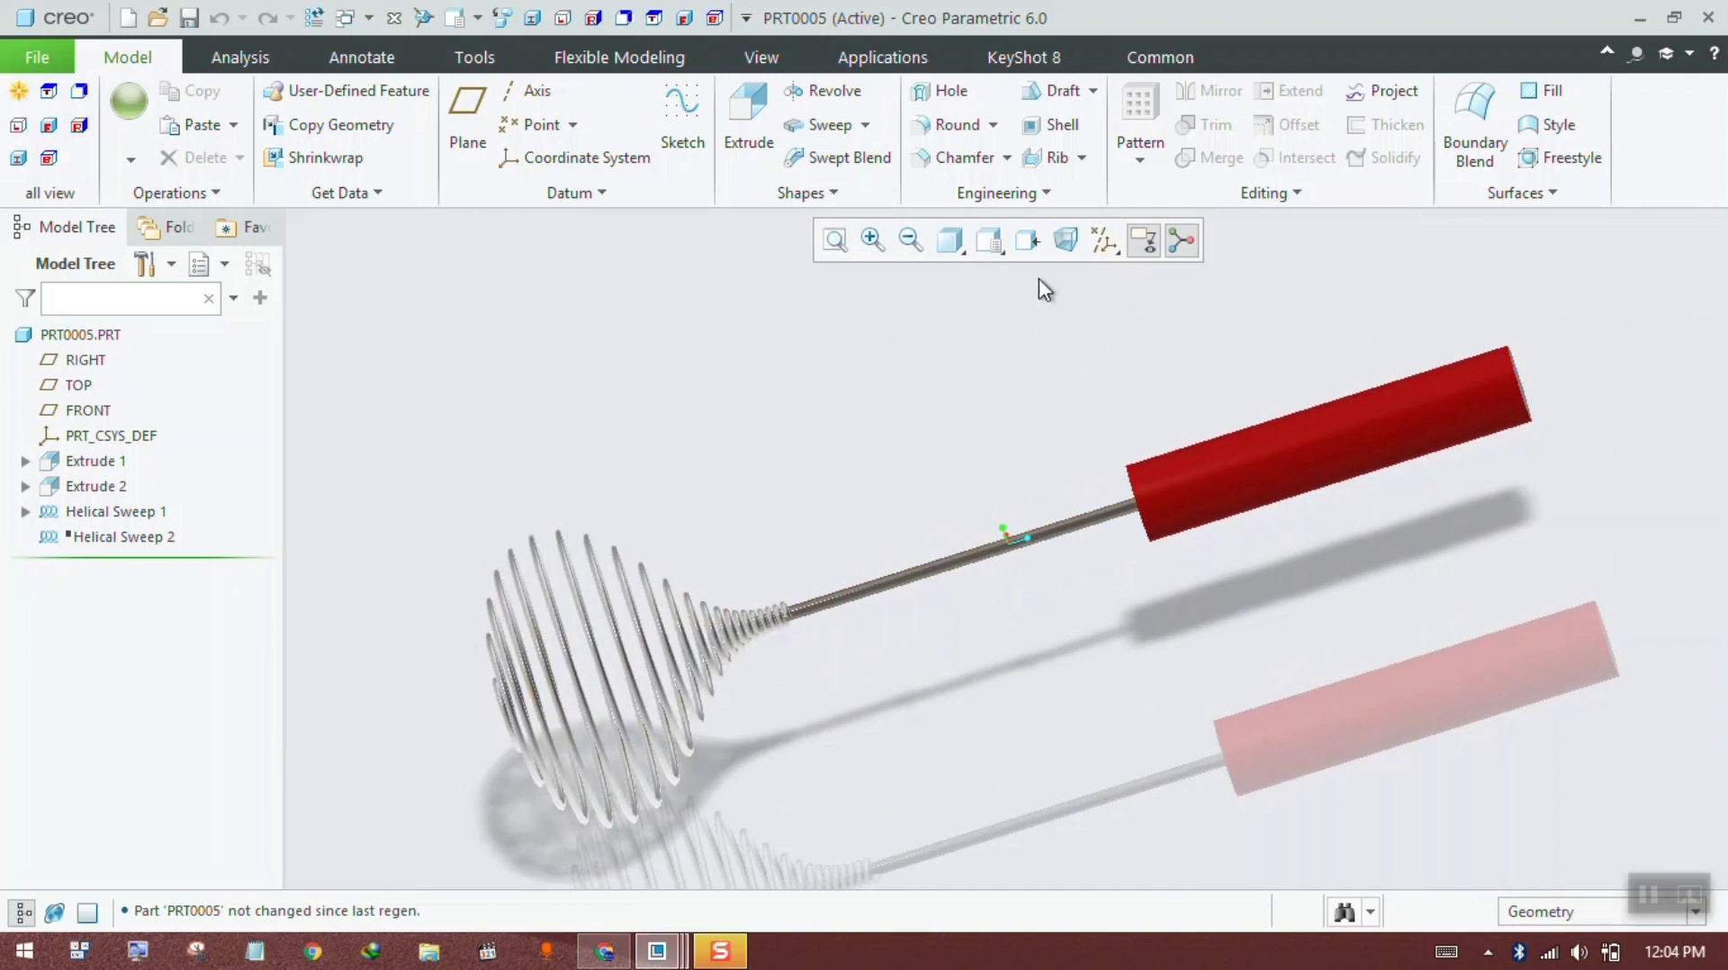
pyautogui.click(679, 19)
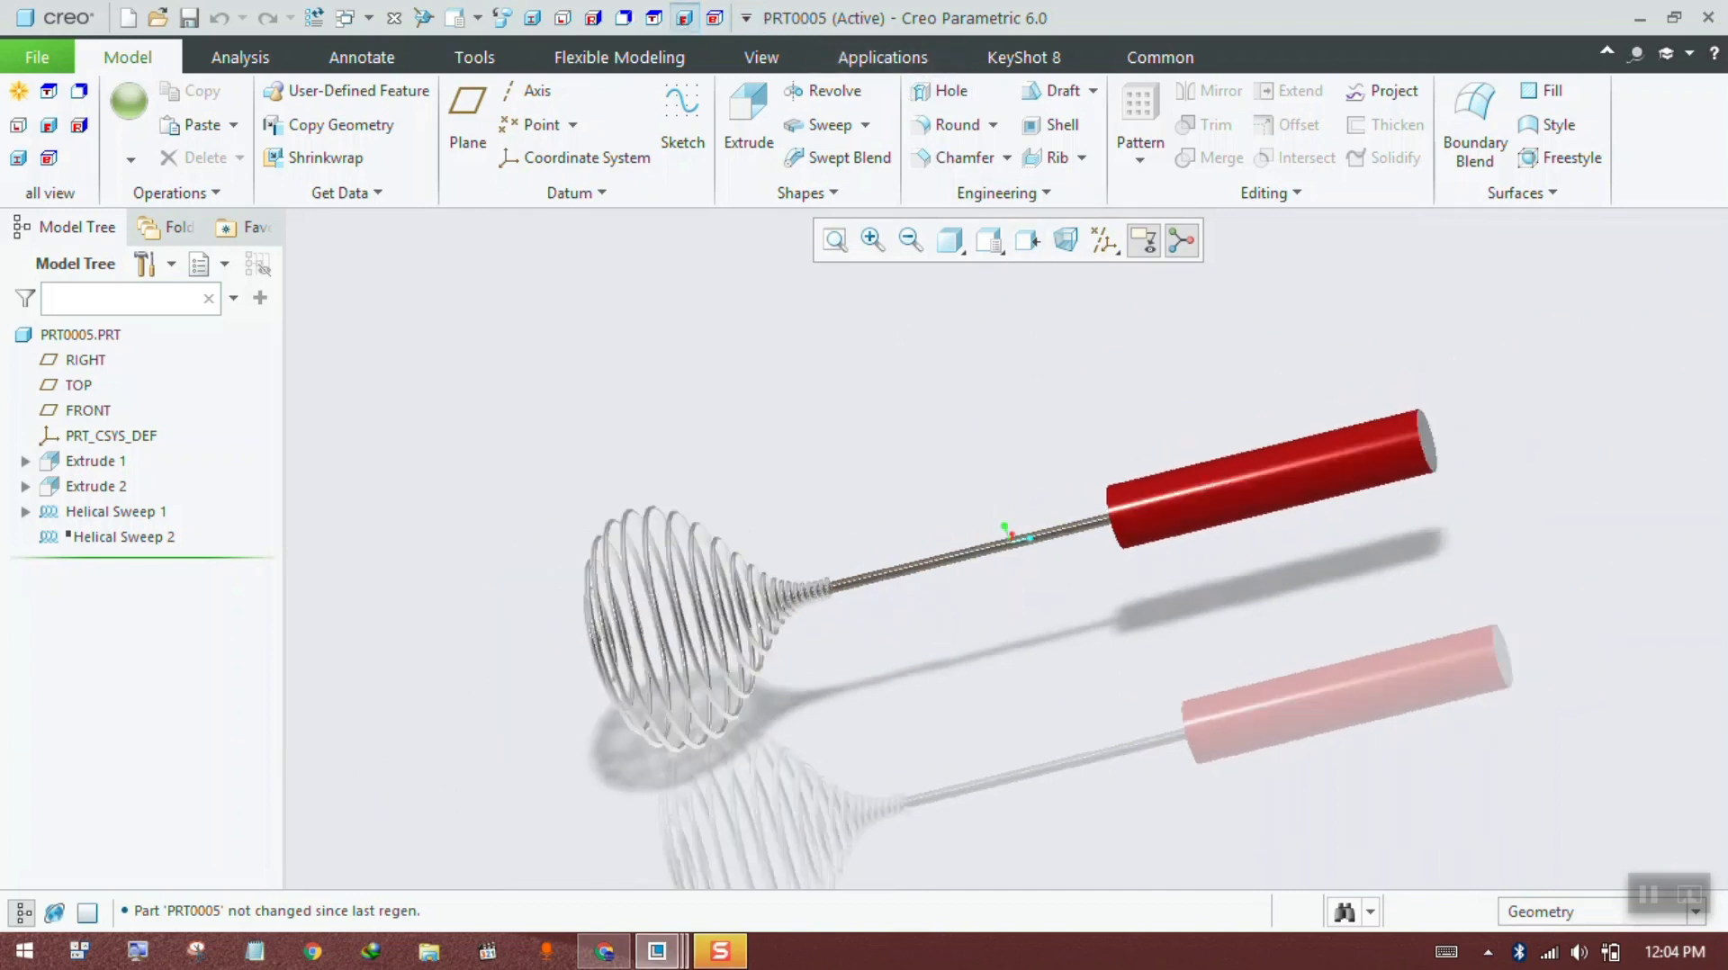
pyautogui.click(655, 27)
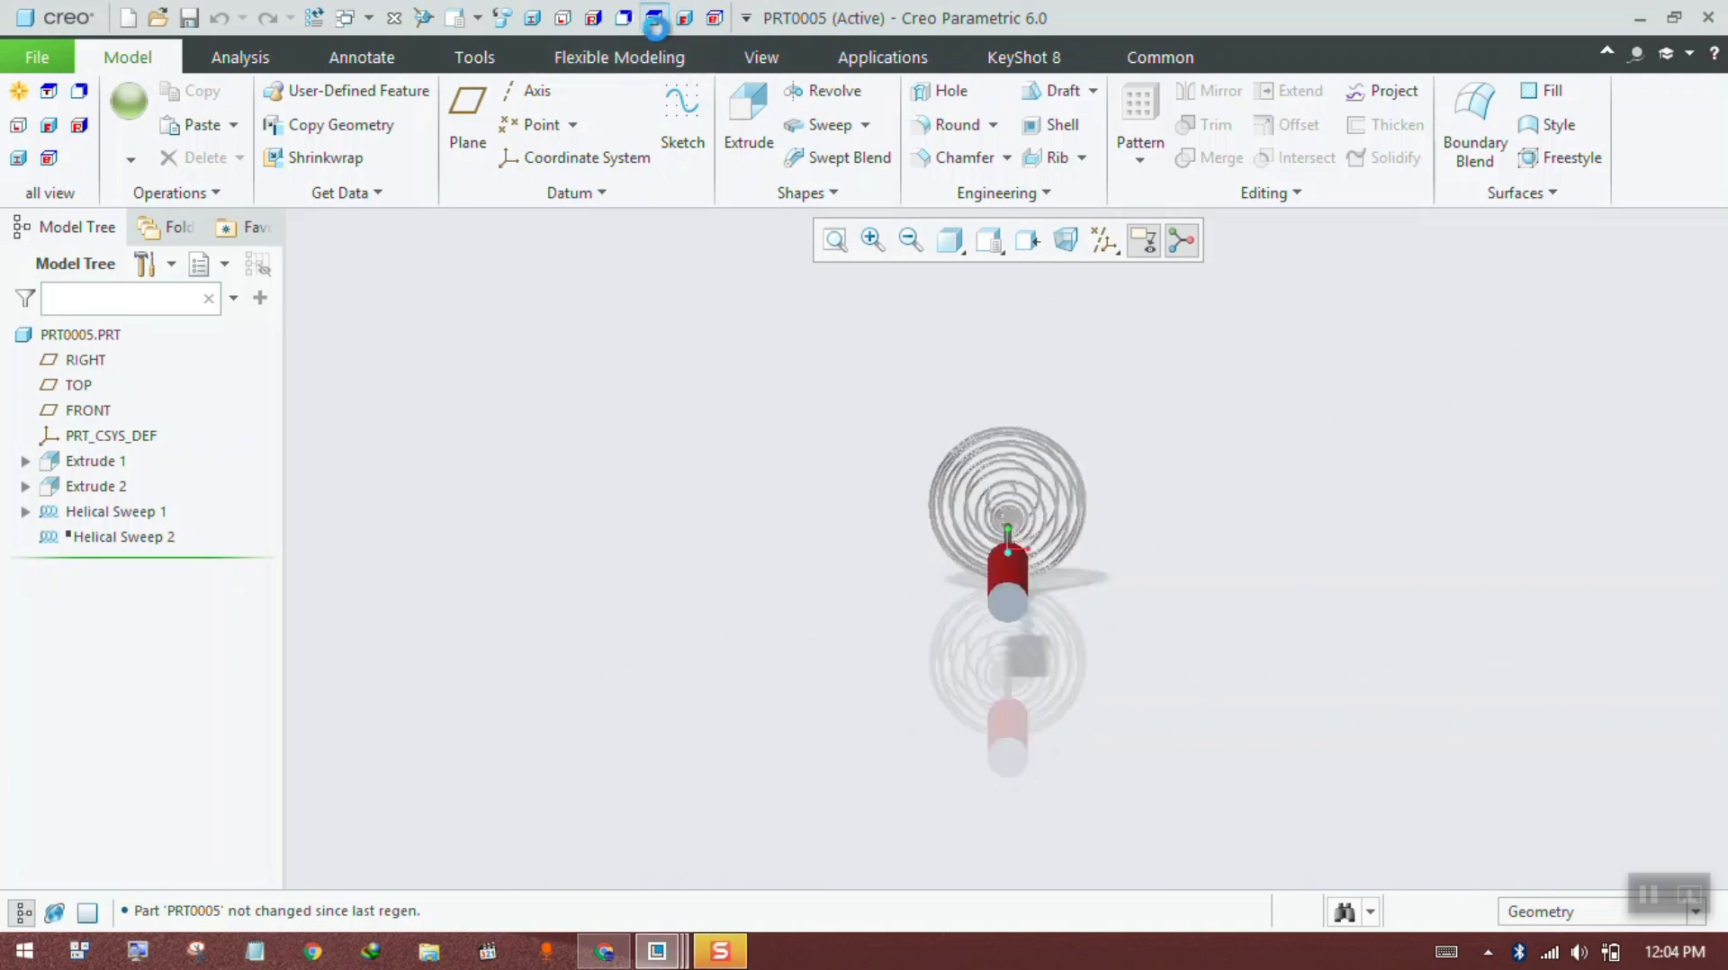
pyautogui.scroll(-3, 1001, 285)
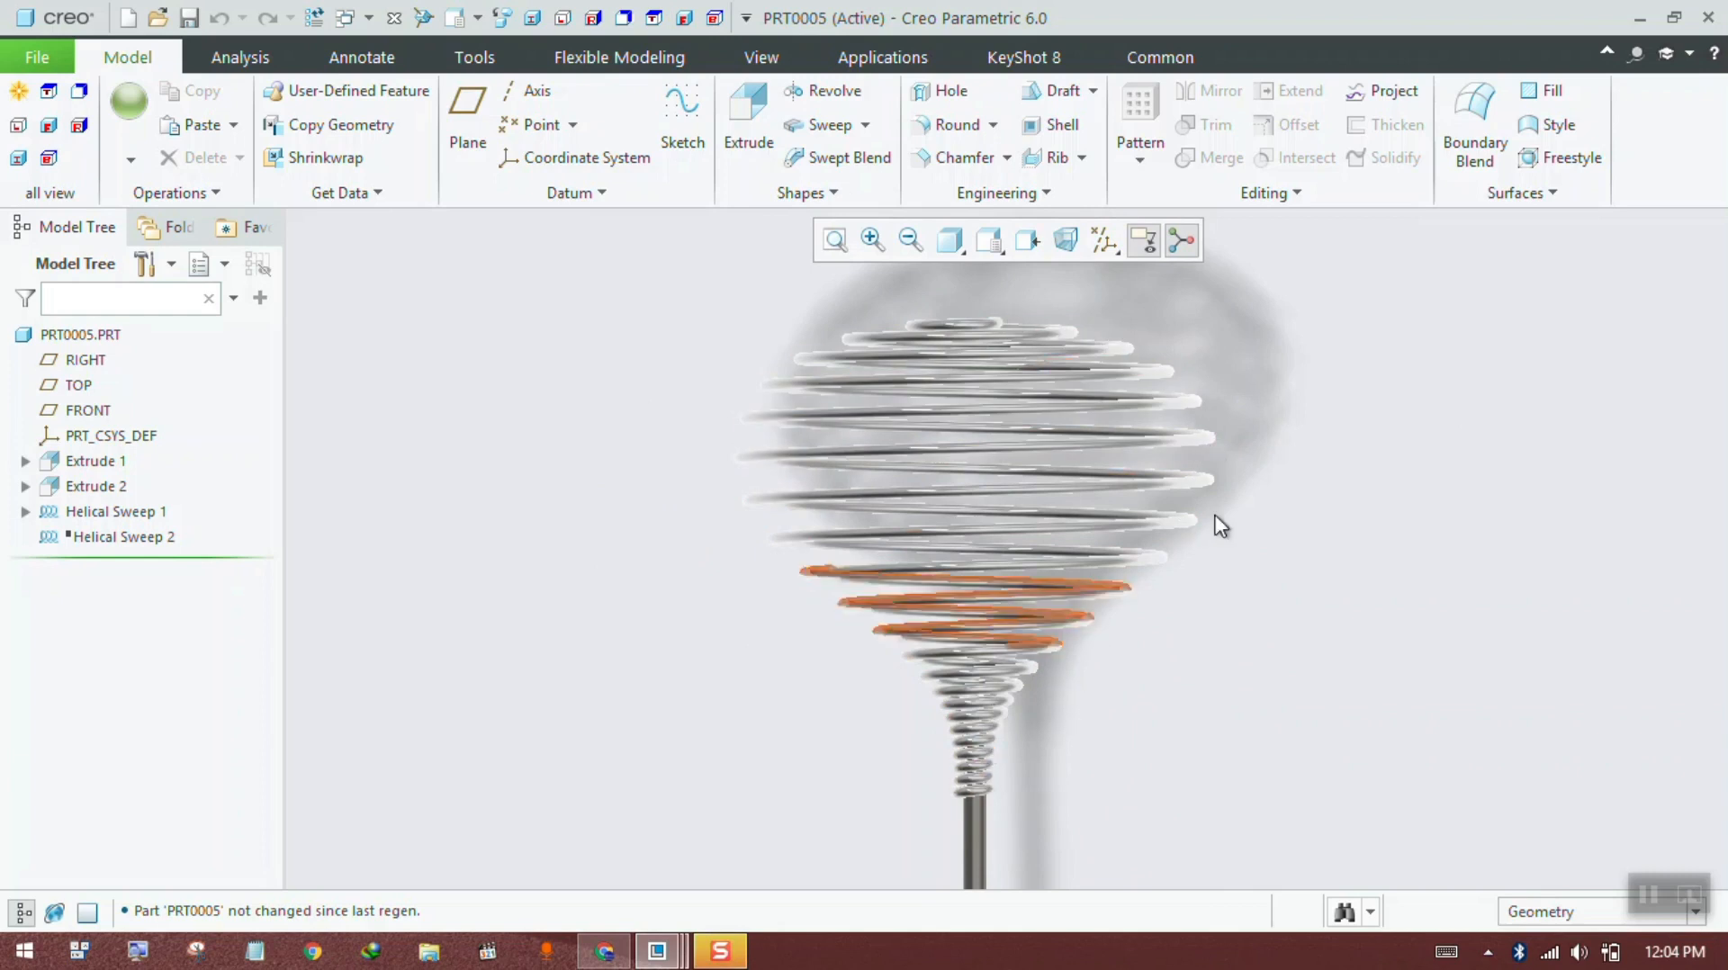
# Step: Suppress the coil feature Helical Sweep 1 and display the datum planes
pyautogui.click(106, 518)
pyautogui.rightClick(106, 515)
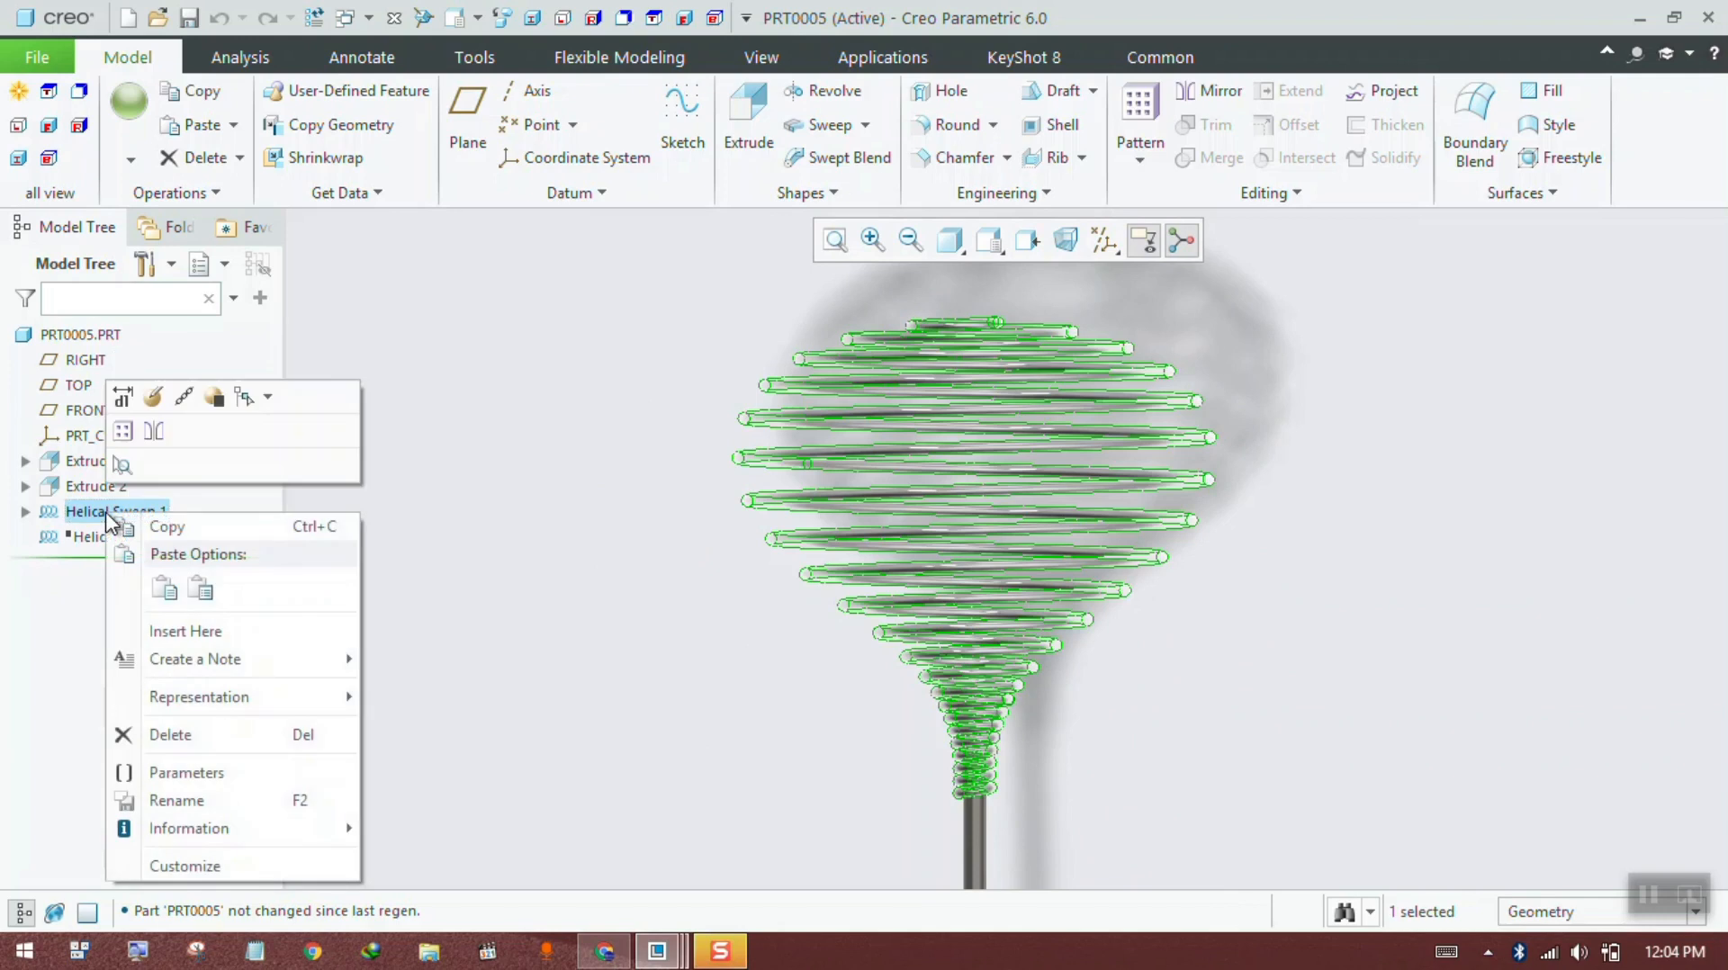
pyautogui.click(211, 398)
pyautogui.click(793, 512)
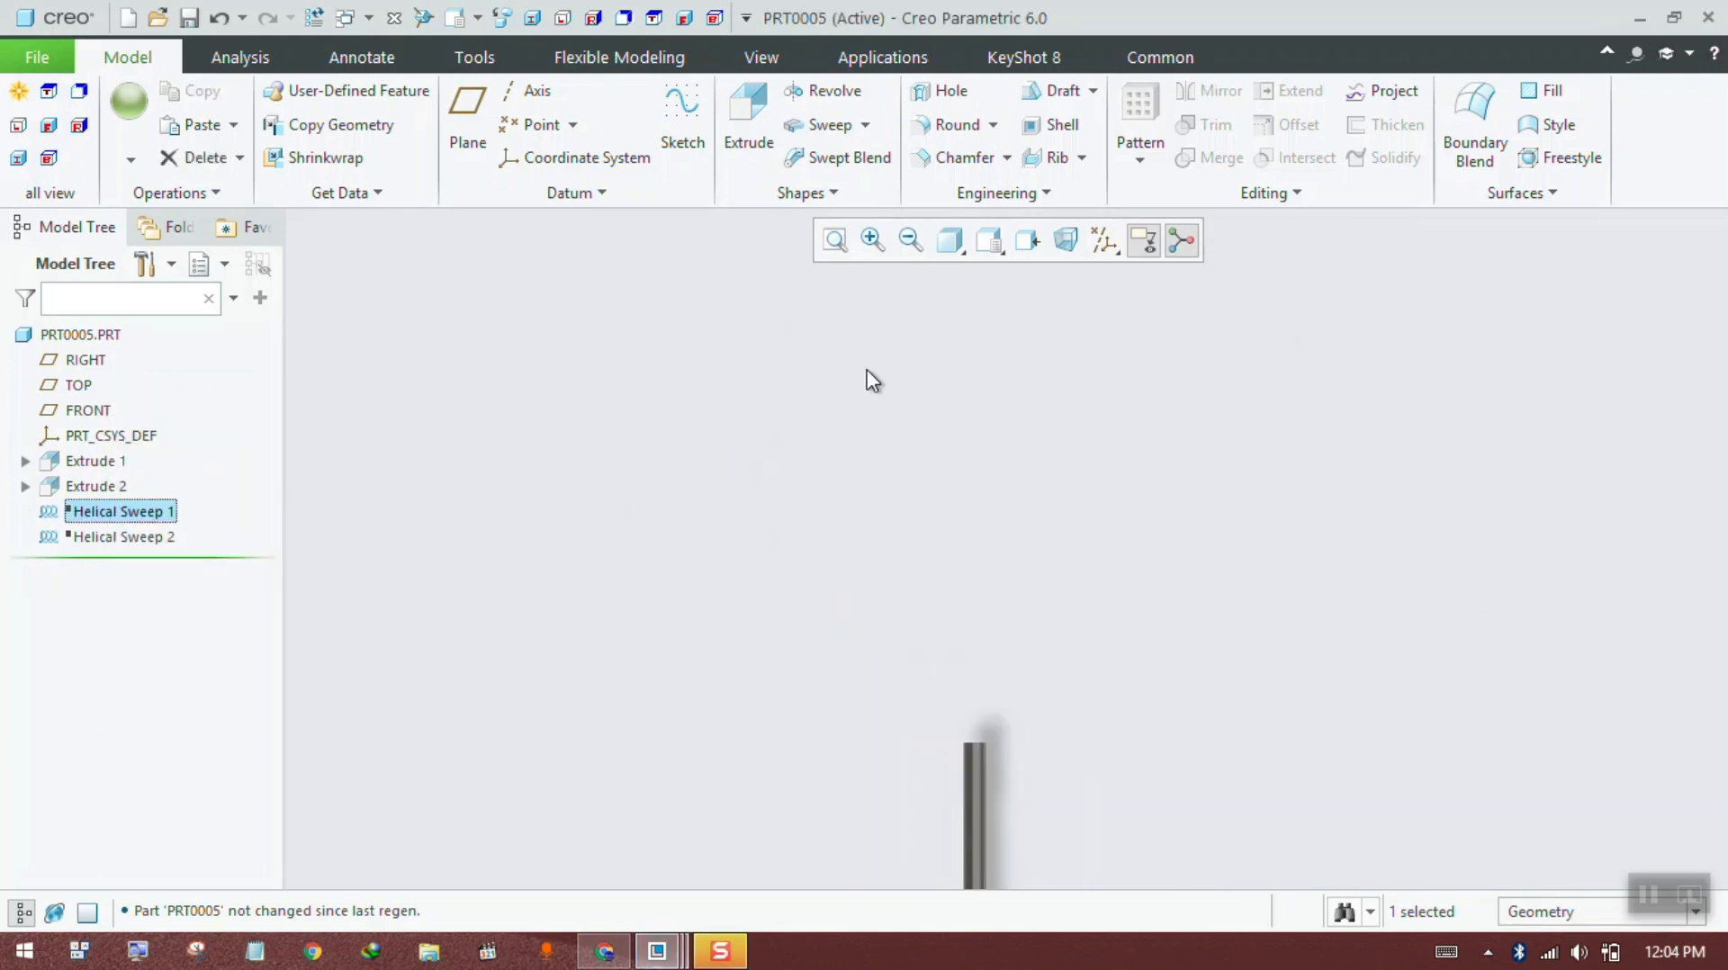
pyautogui.scroll(2, 943, 464)
pyautogui.click(1107, 241)
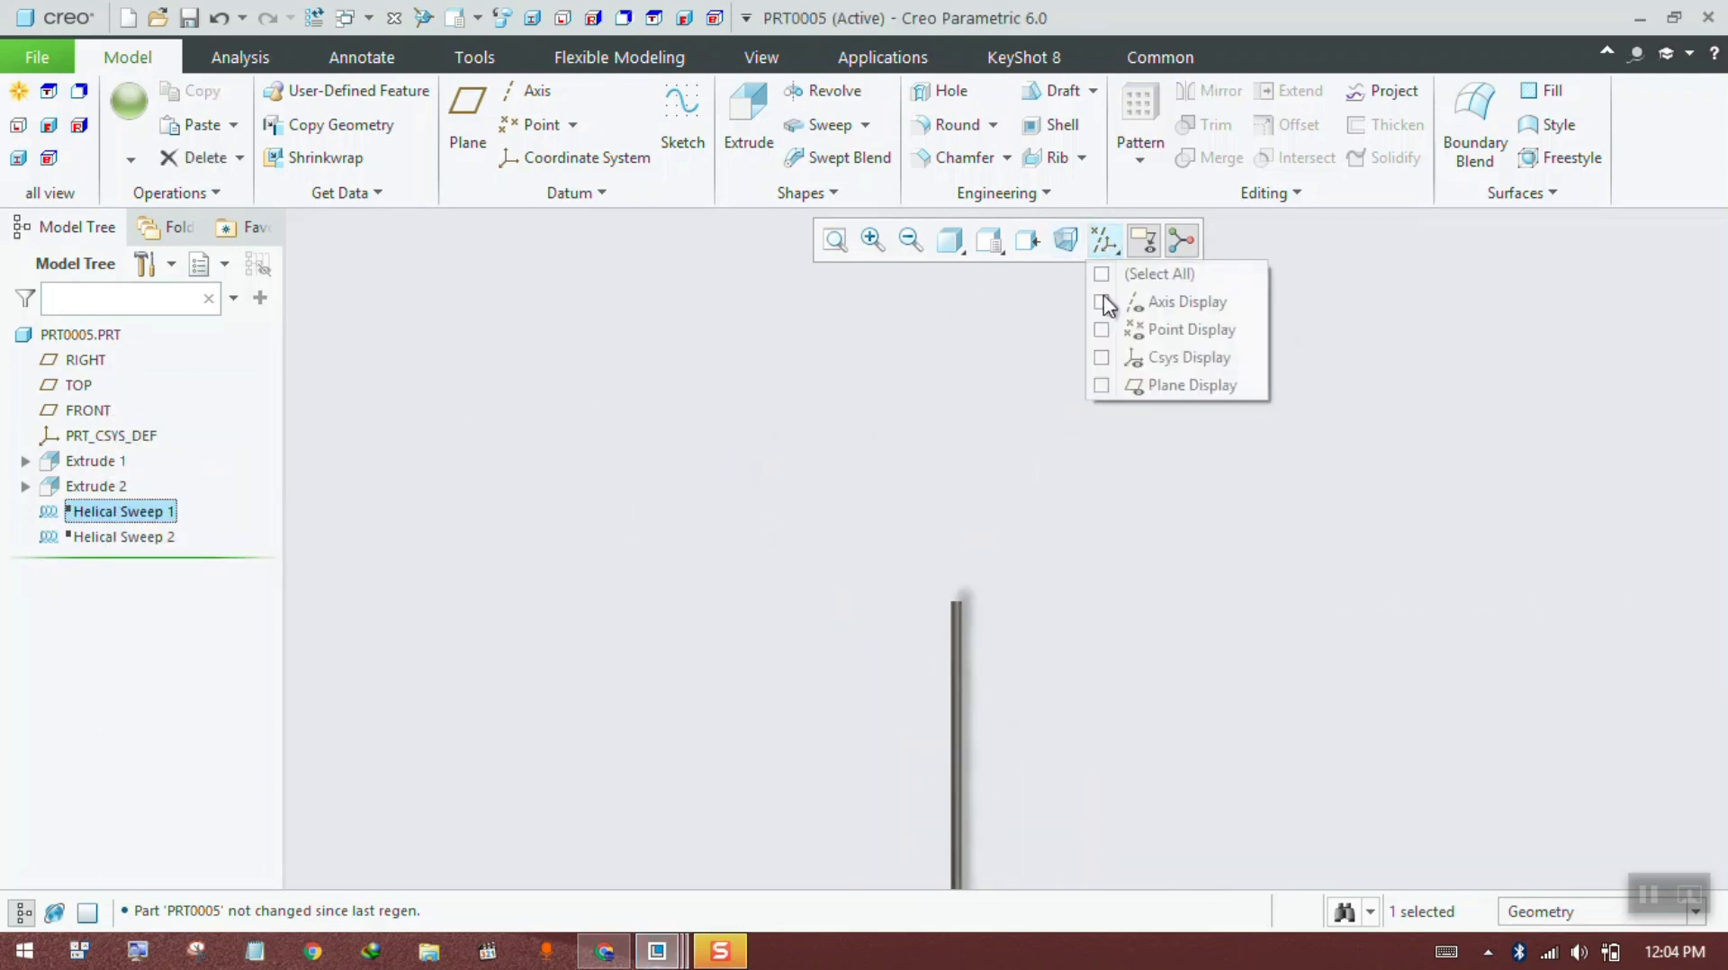
pyautogui.click(1101, 385)
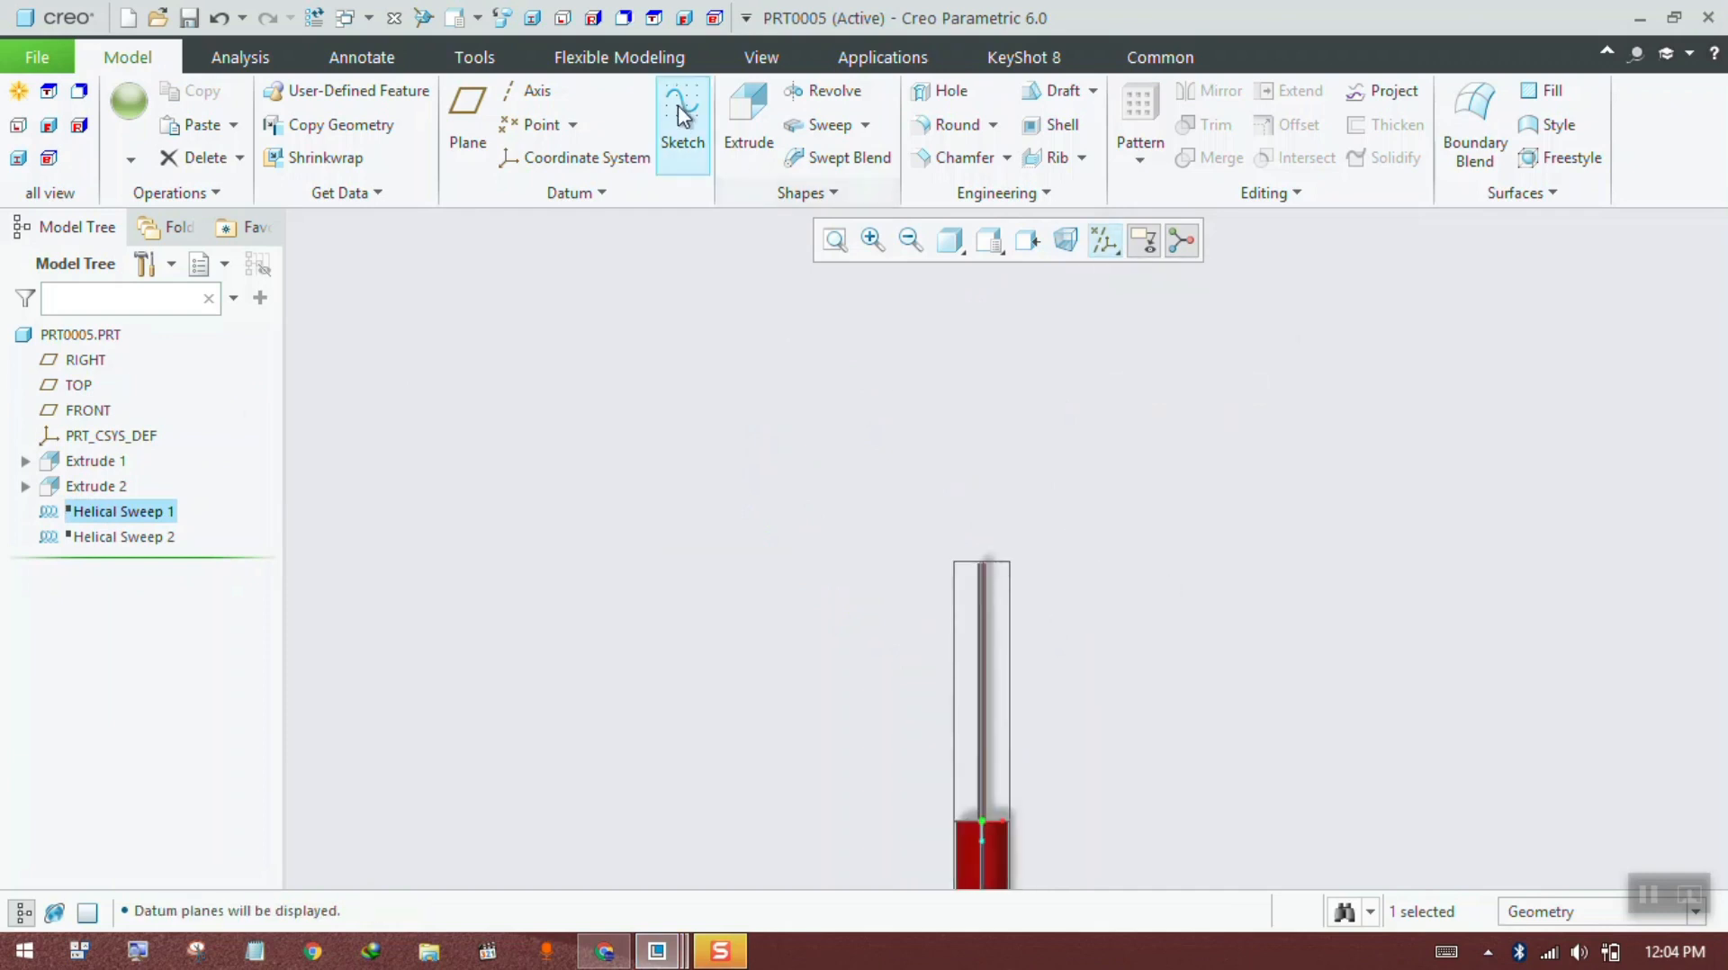
# Step: Create a new helical sweep and define its internal helix profile sketch on the RIGHT datum plane
pyautogui.click(865, 125)
pyautogui.click(868, 183)
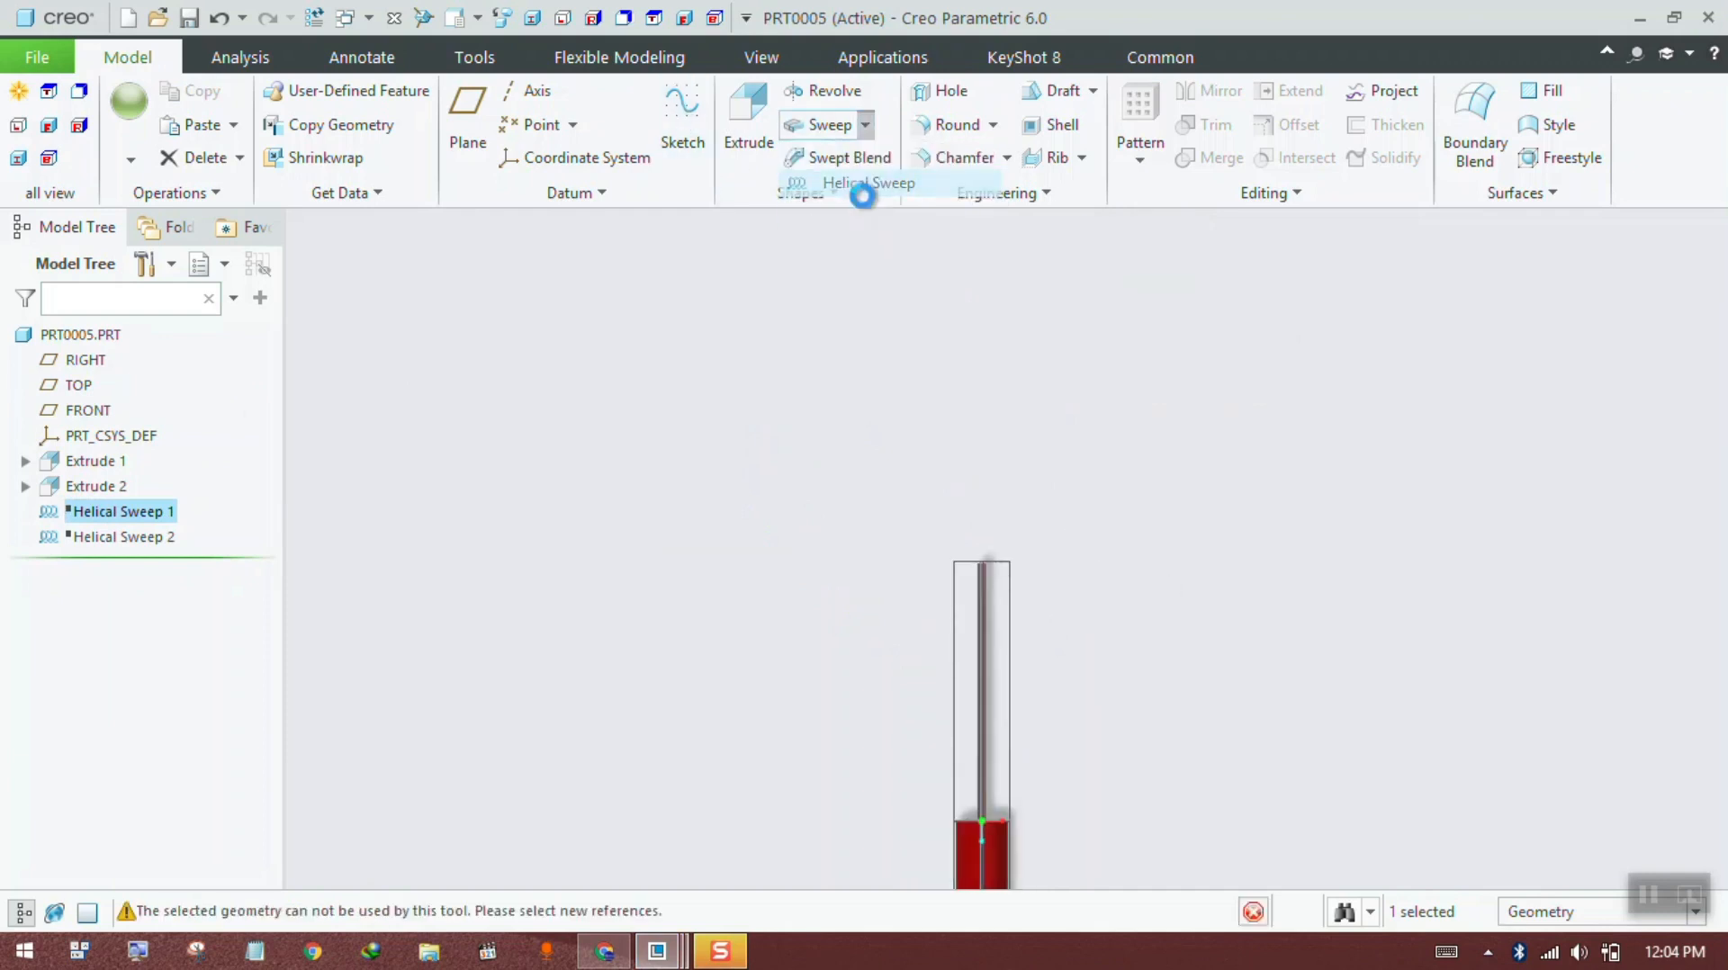
pyautogui.click(1010, 559)
pyautogui.click(1007, 563)
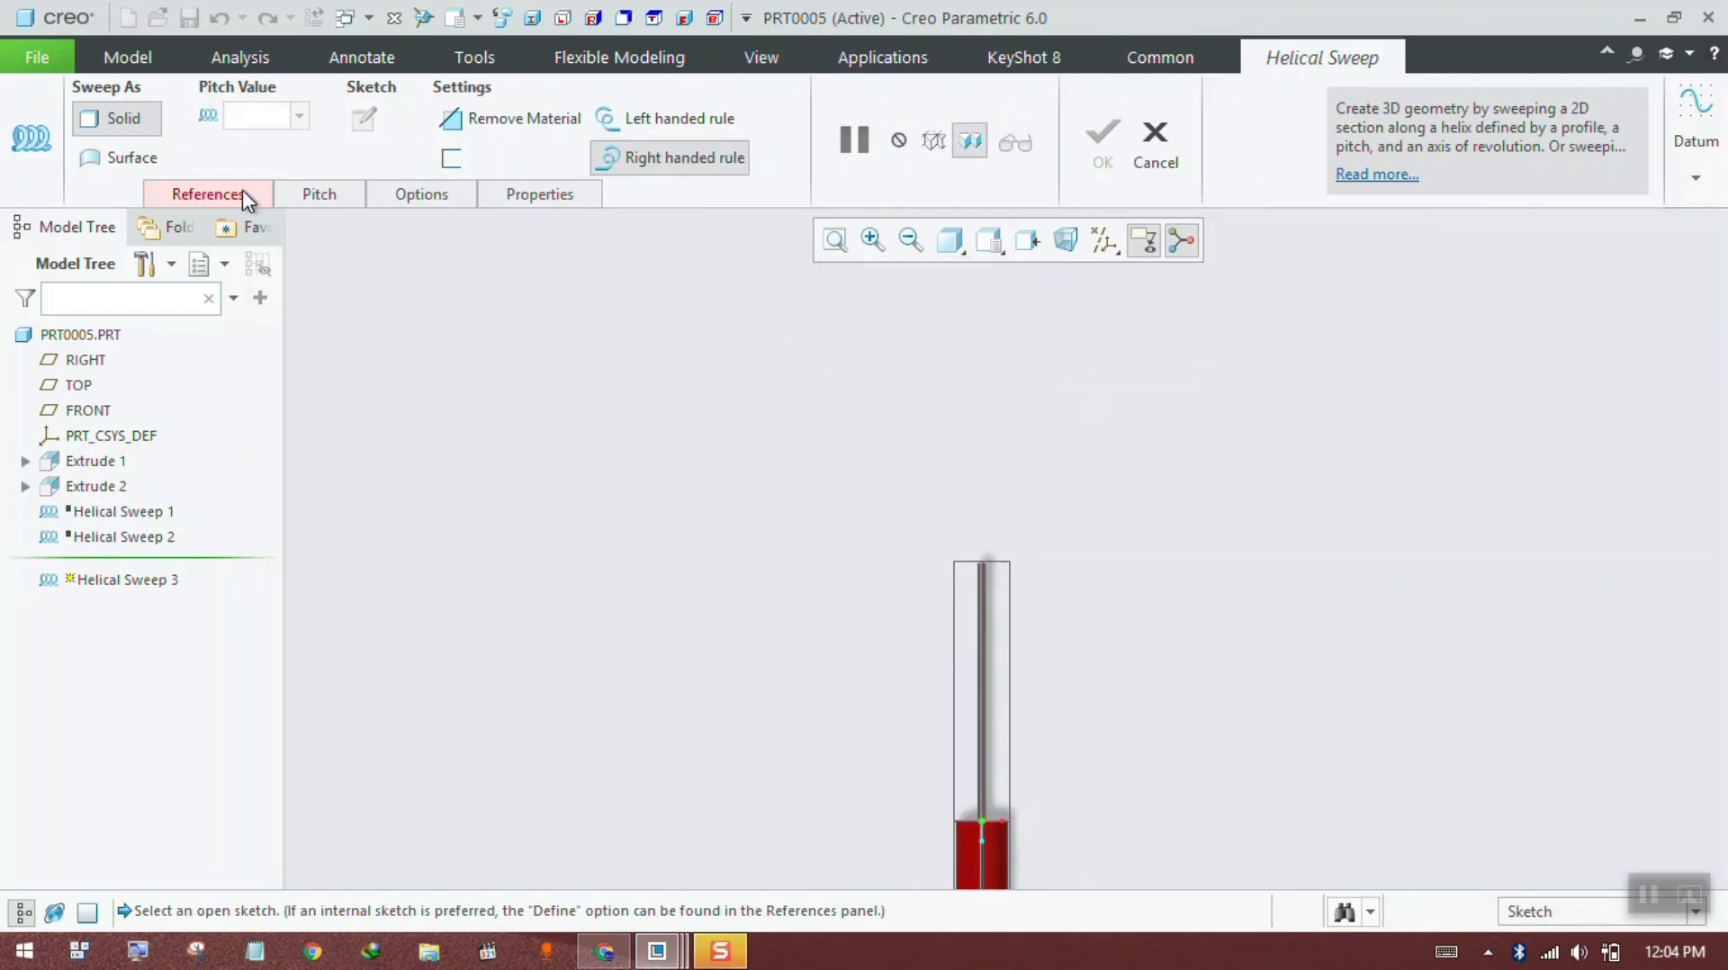
pyautogui.click(189, 195)
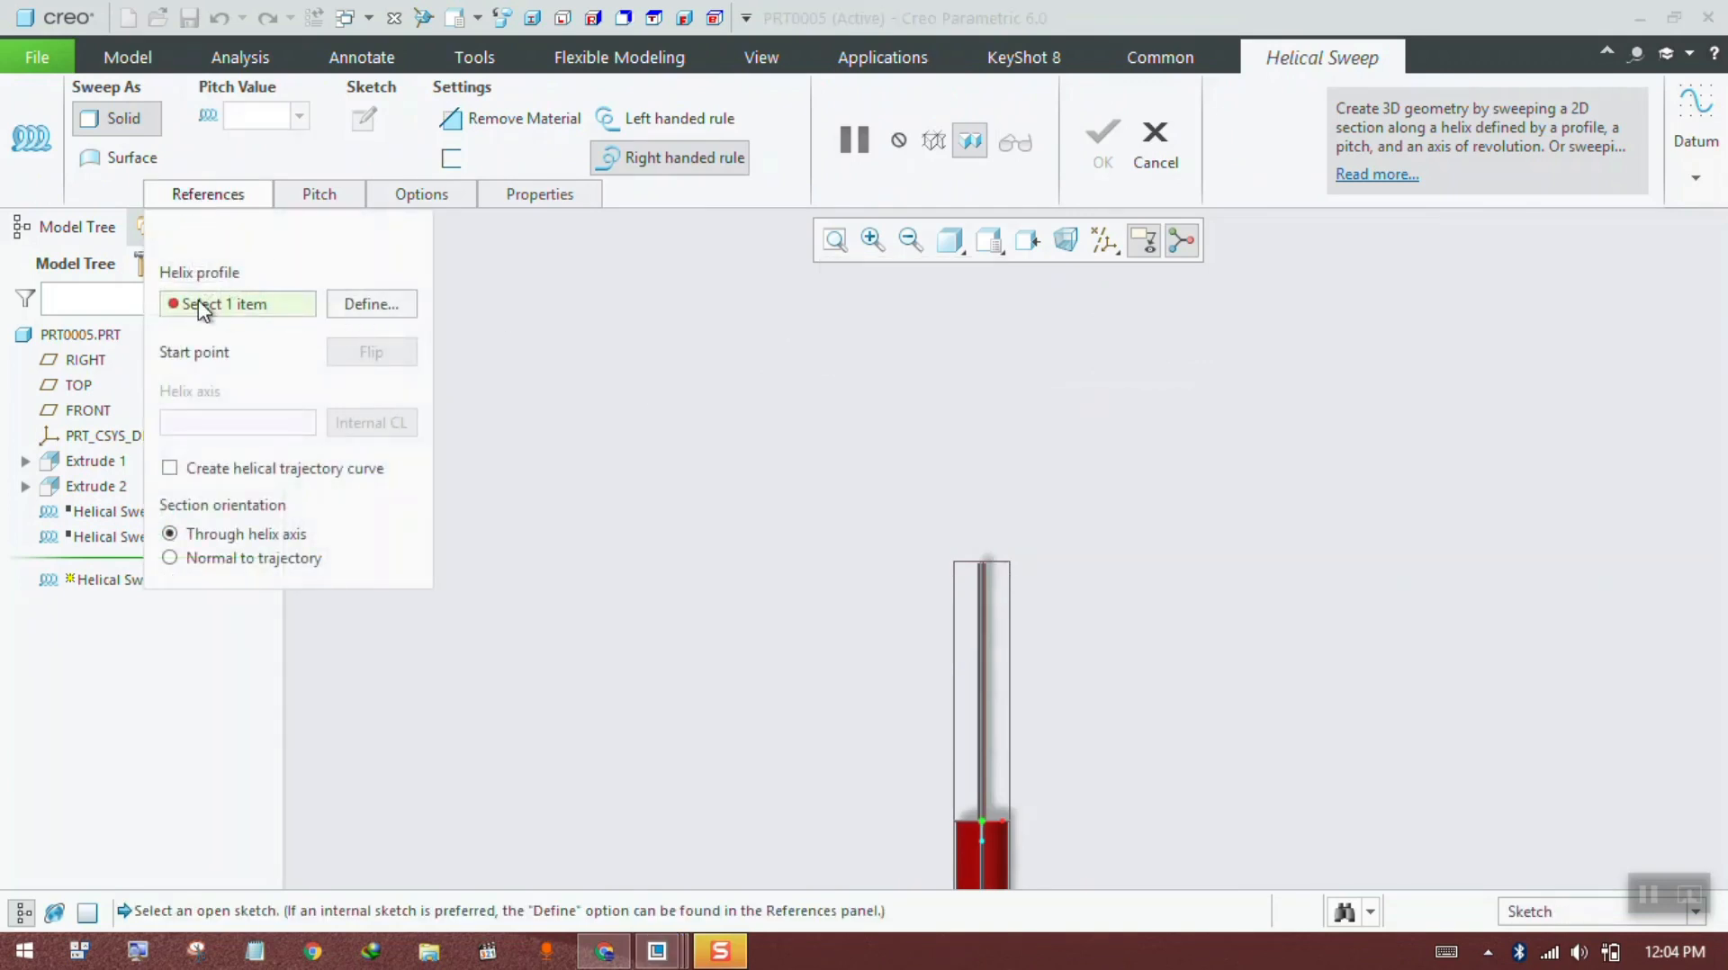
pyautogui.click(355, 305)
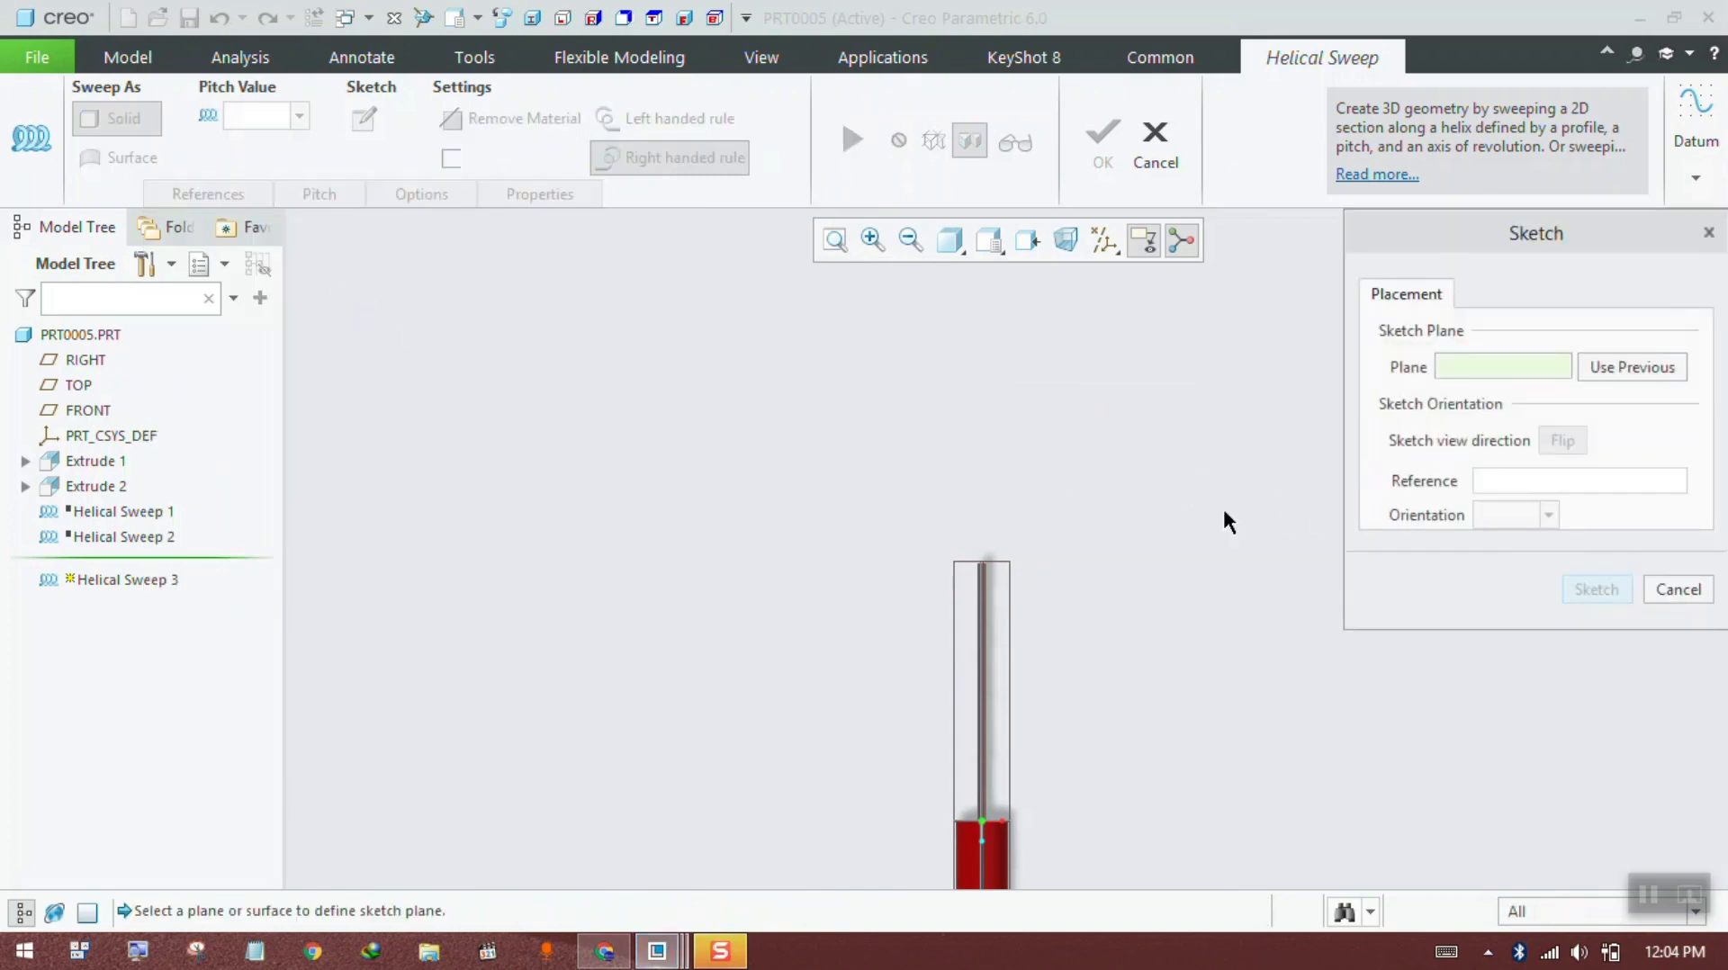
pyautogui.click(1012, 568)
pyautogui.click(1586, 591)
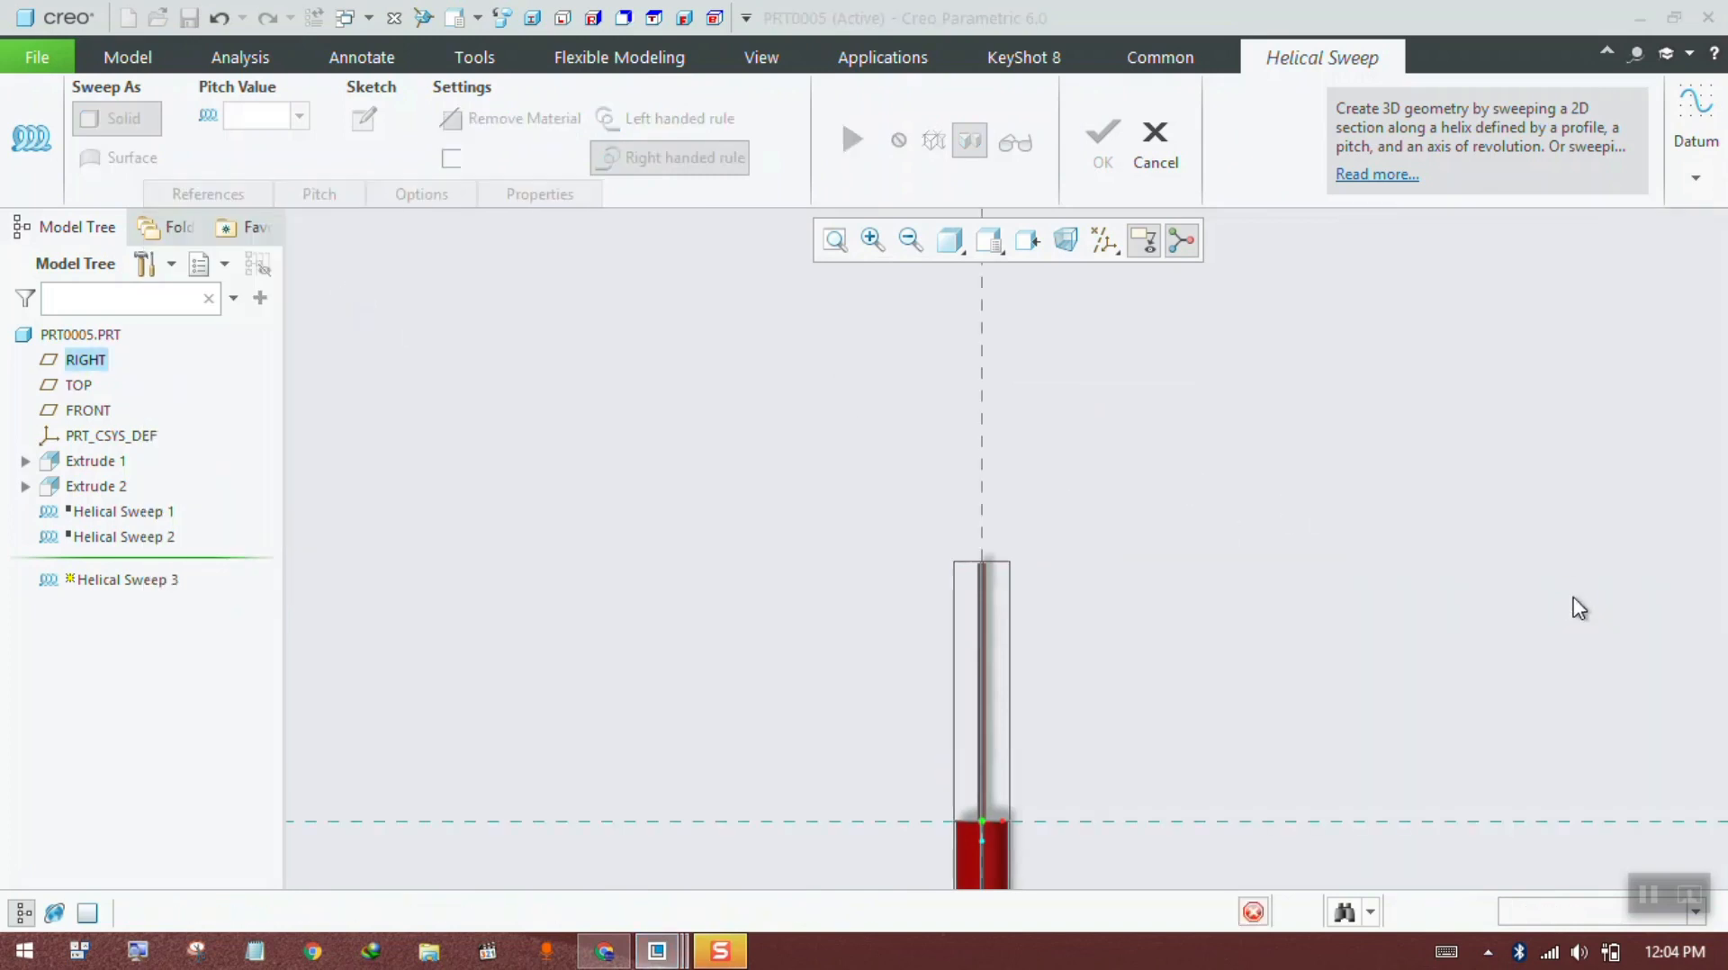
# Step: Draw a vertical centerline along the thin rod's axis as the helix axis
pyautogui.click(306, 90)
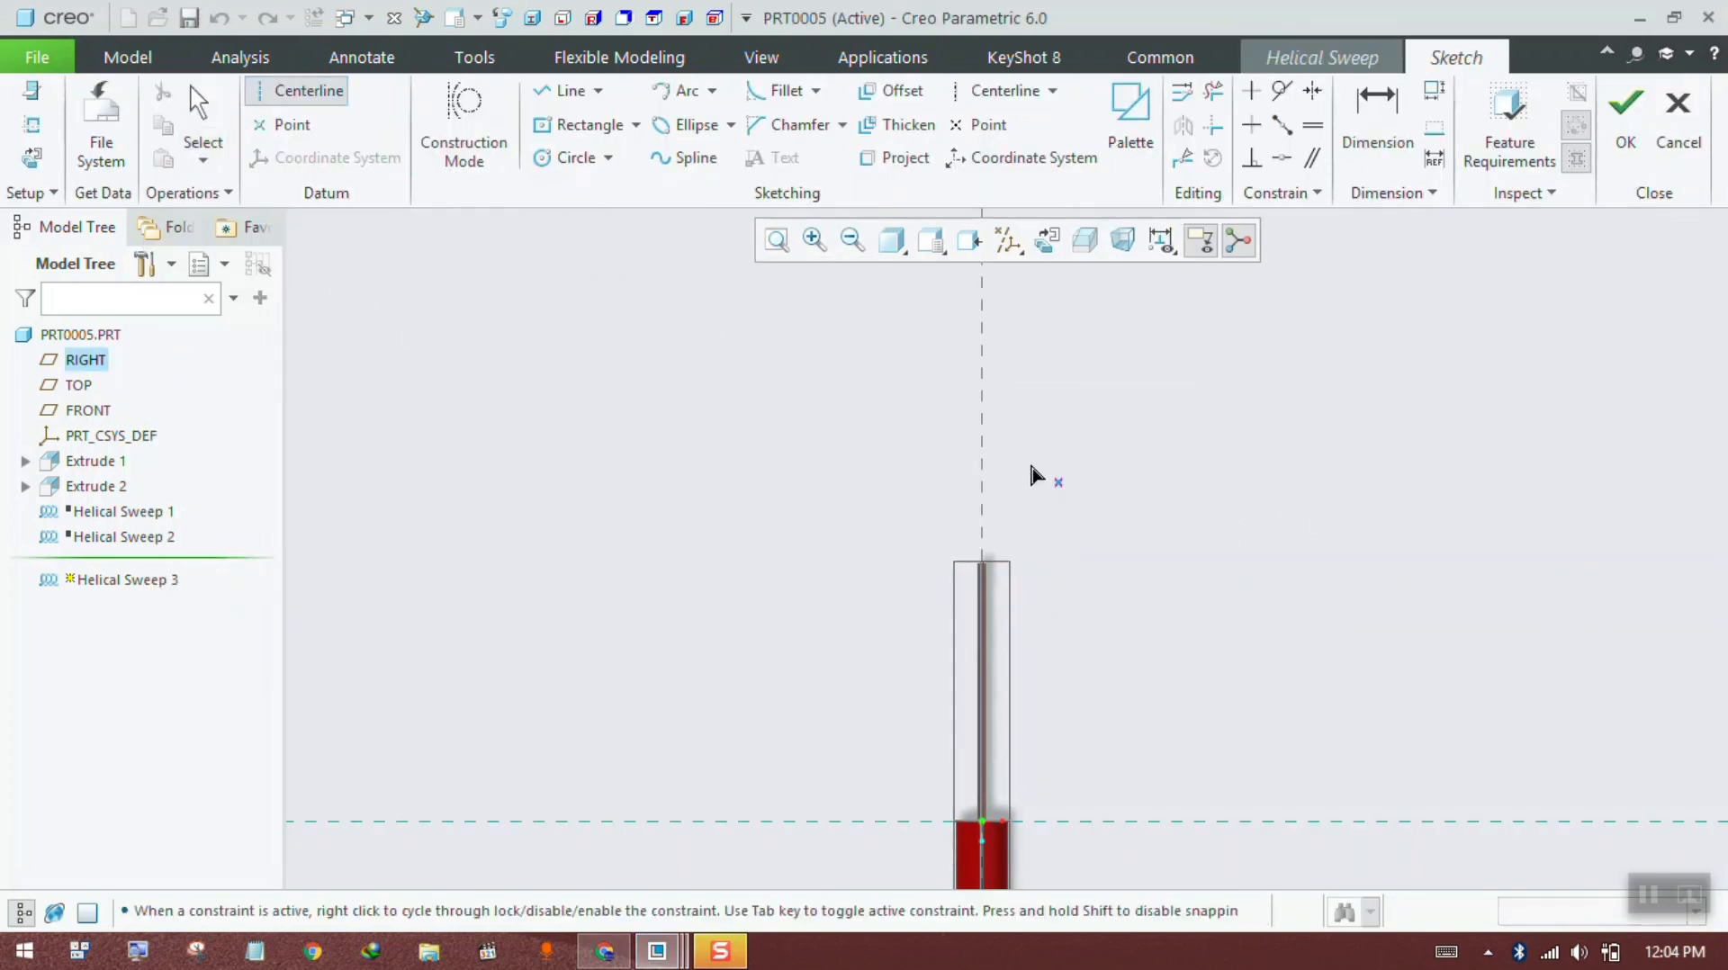
pyautogui.click(987, 461)
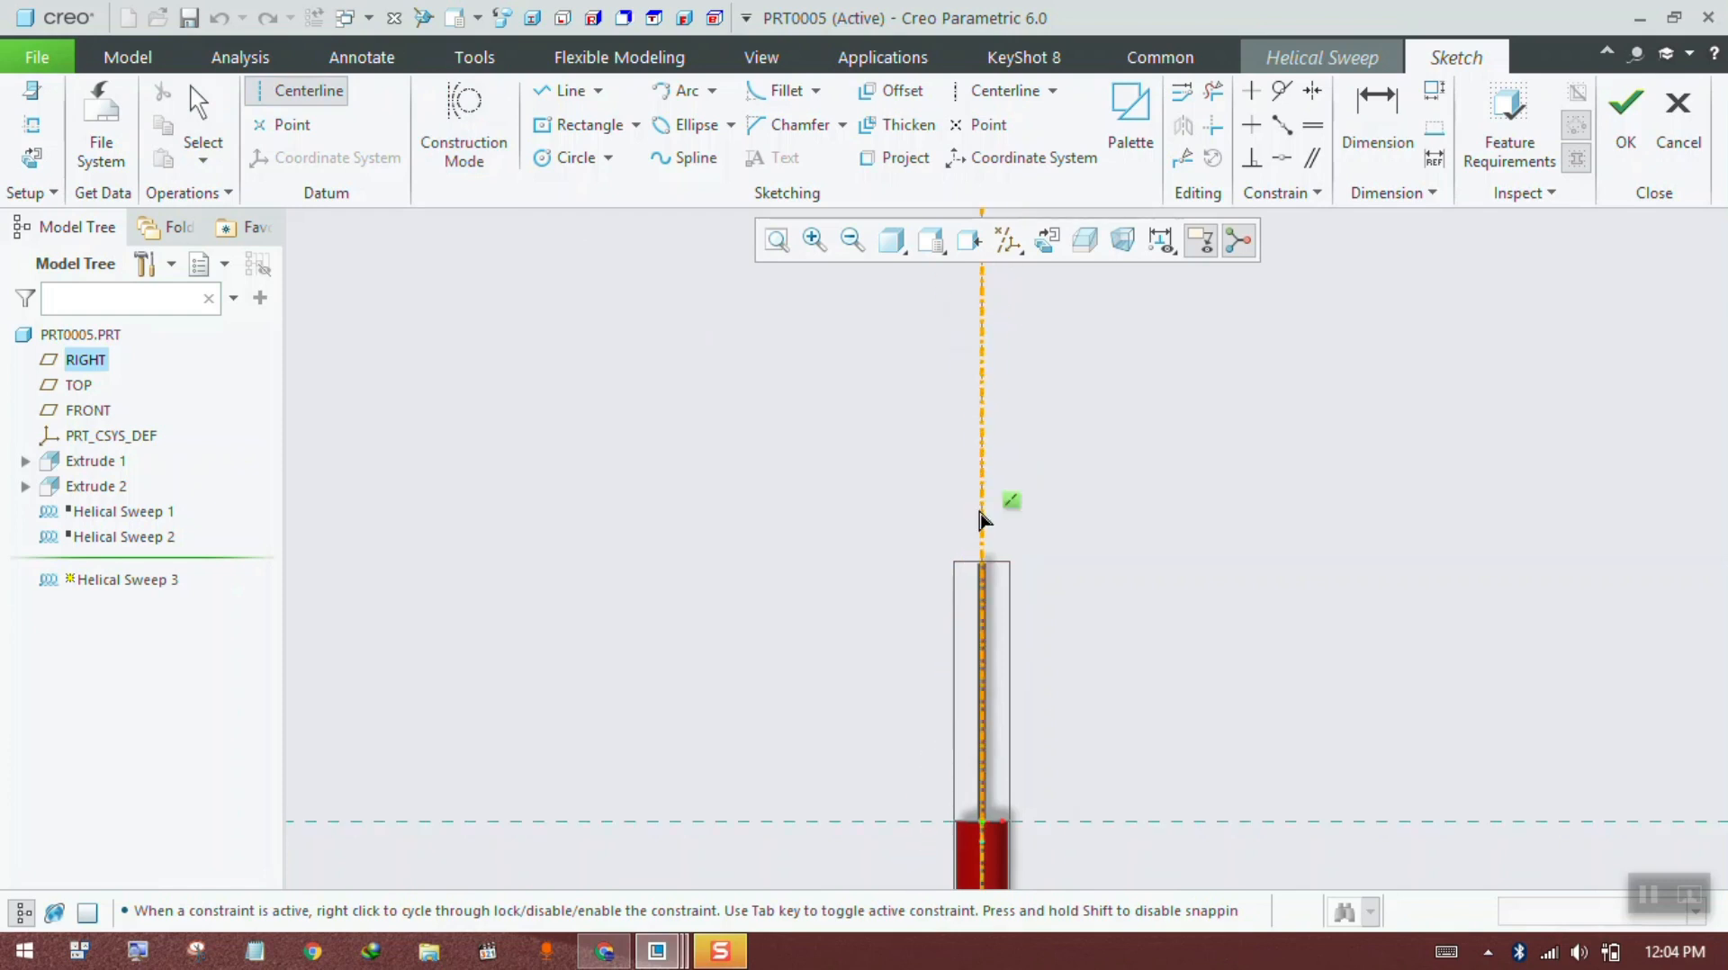
pyautogui.click(981, 520)
pyautogui.middleClick(856, 470)
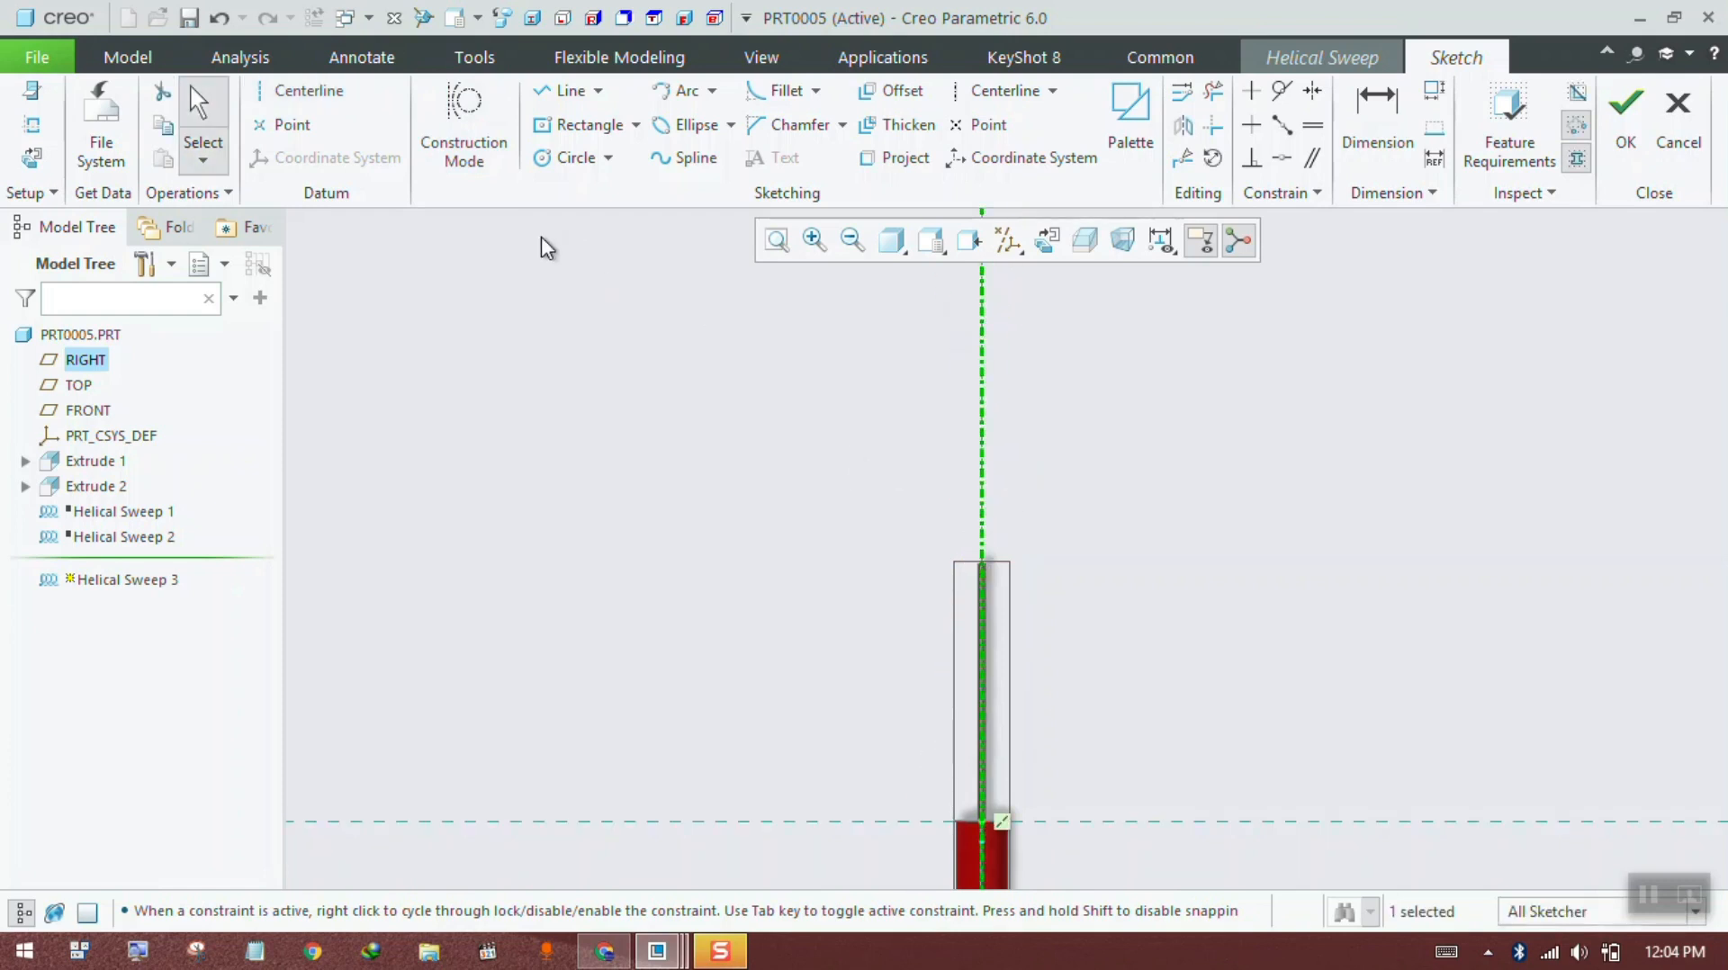
# Step: Sketch a vertical profile line about 133 long, running upward from the rod's outer edge just below its free end
pyautogui.click(567, 90)
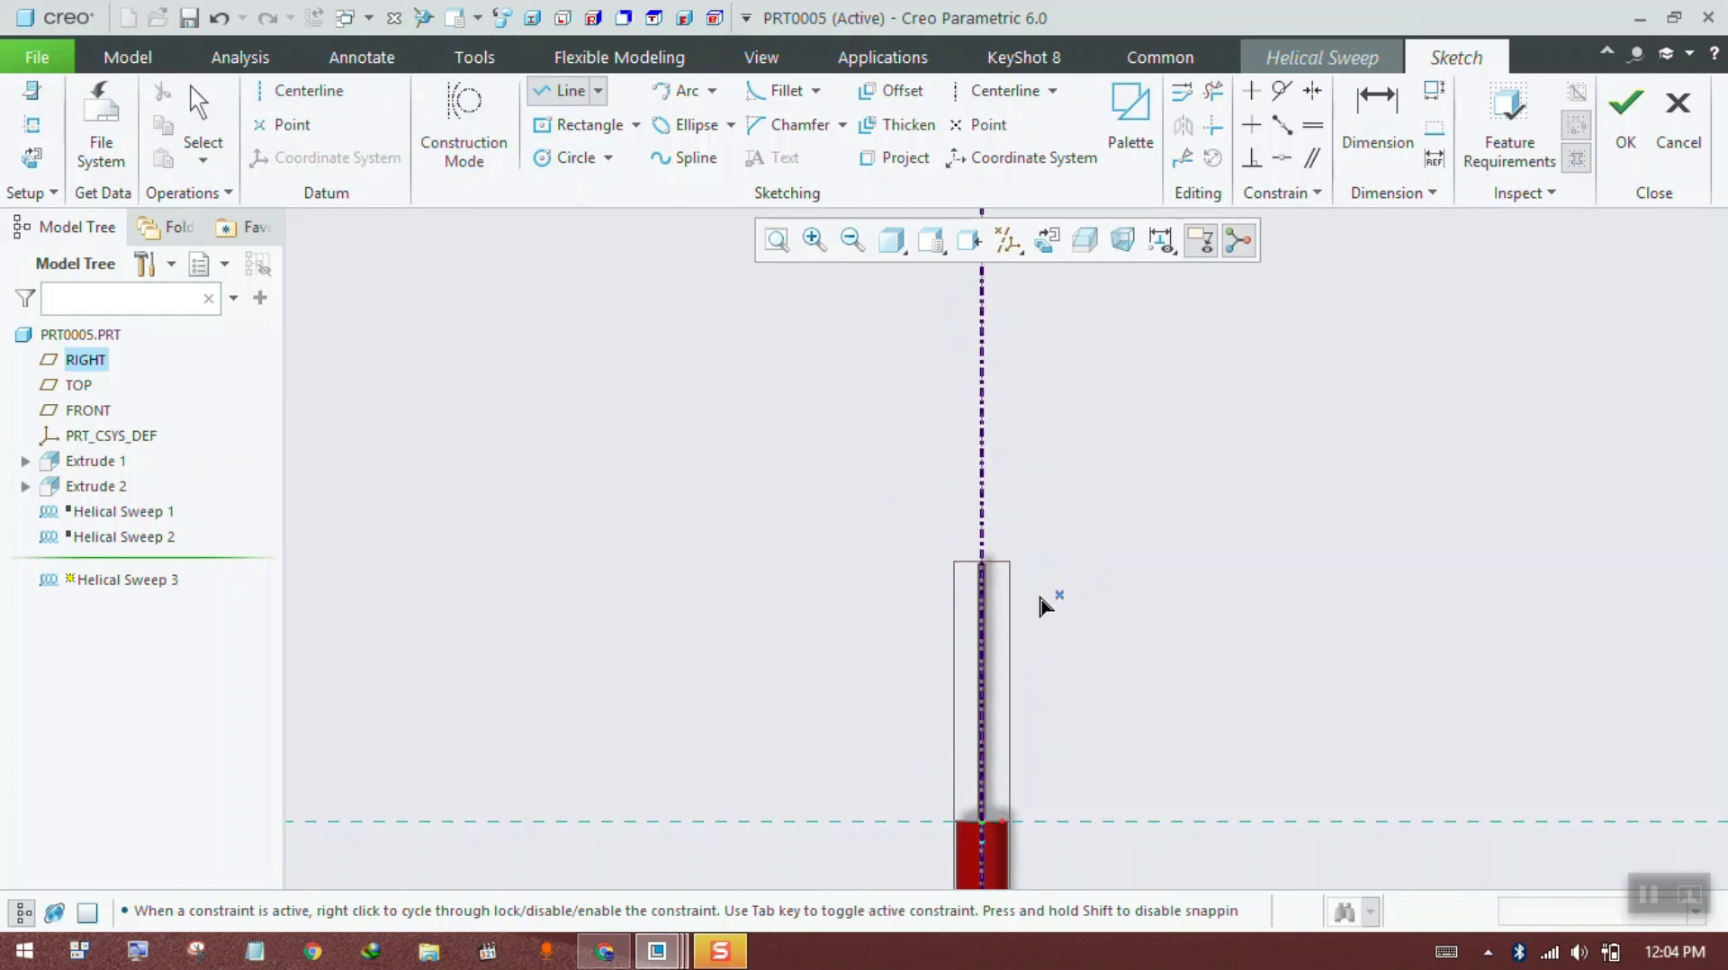
pyautogui.scroll(3, 1035, 599)
pyautogui.scroll(4, 970, 553)
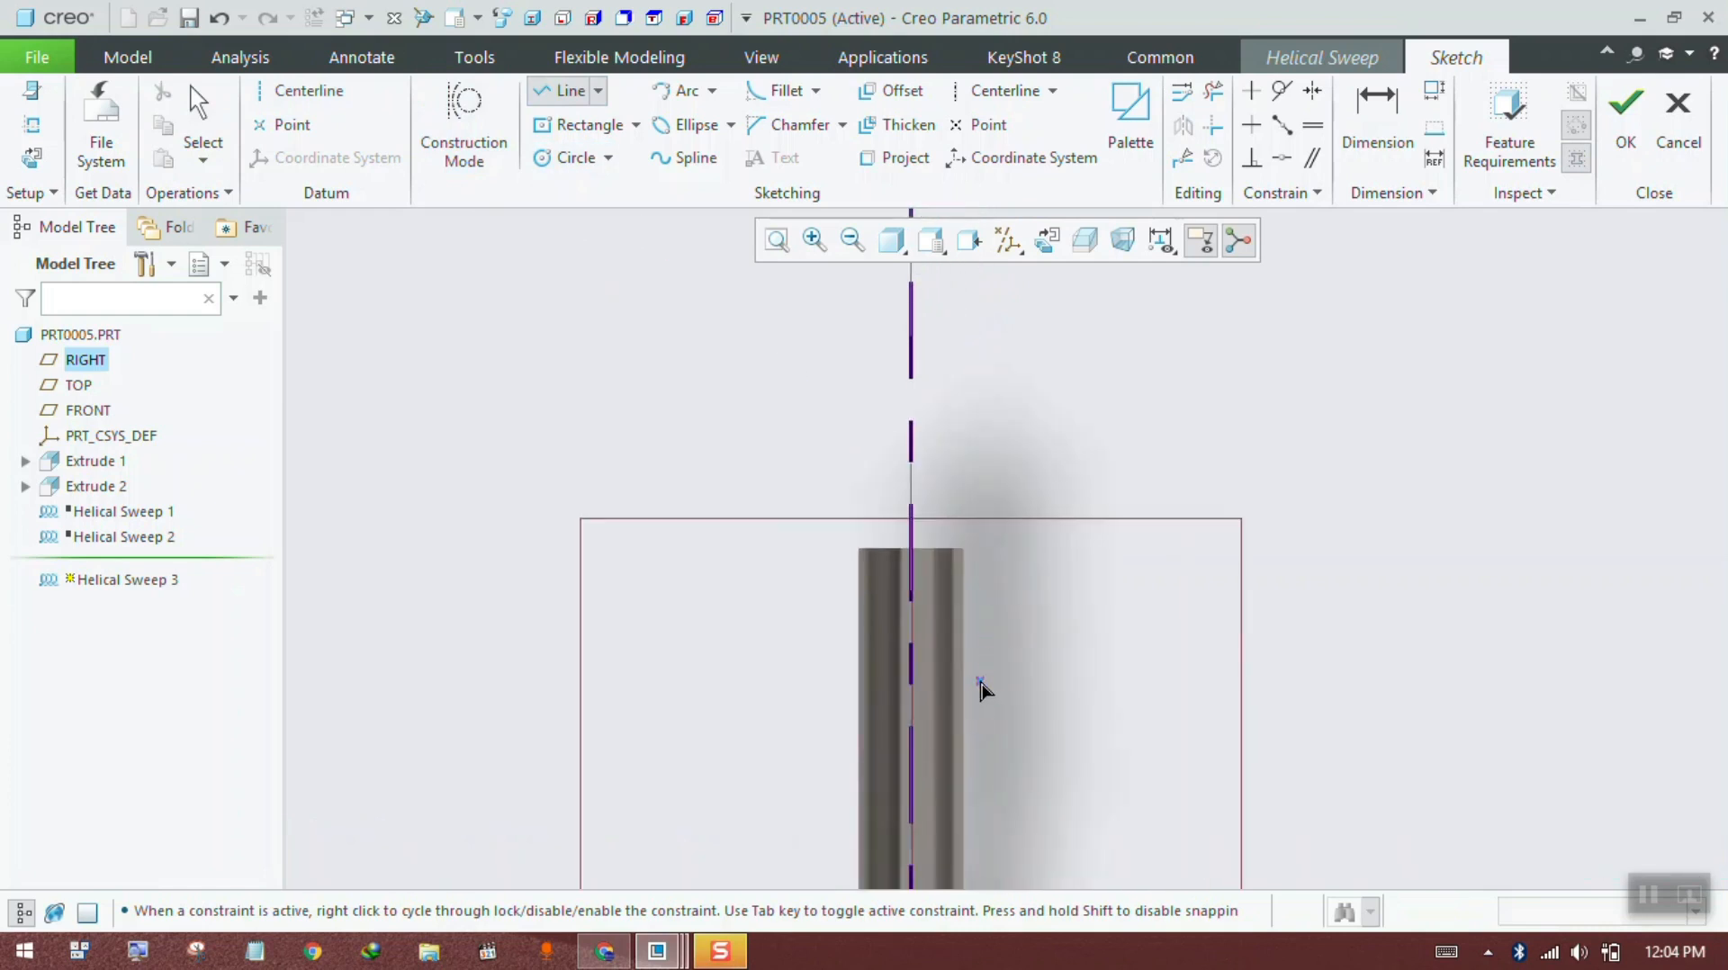
pyautogui.click(965, 693)
pyautogui.scroll(-5, 983, 718)
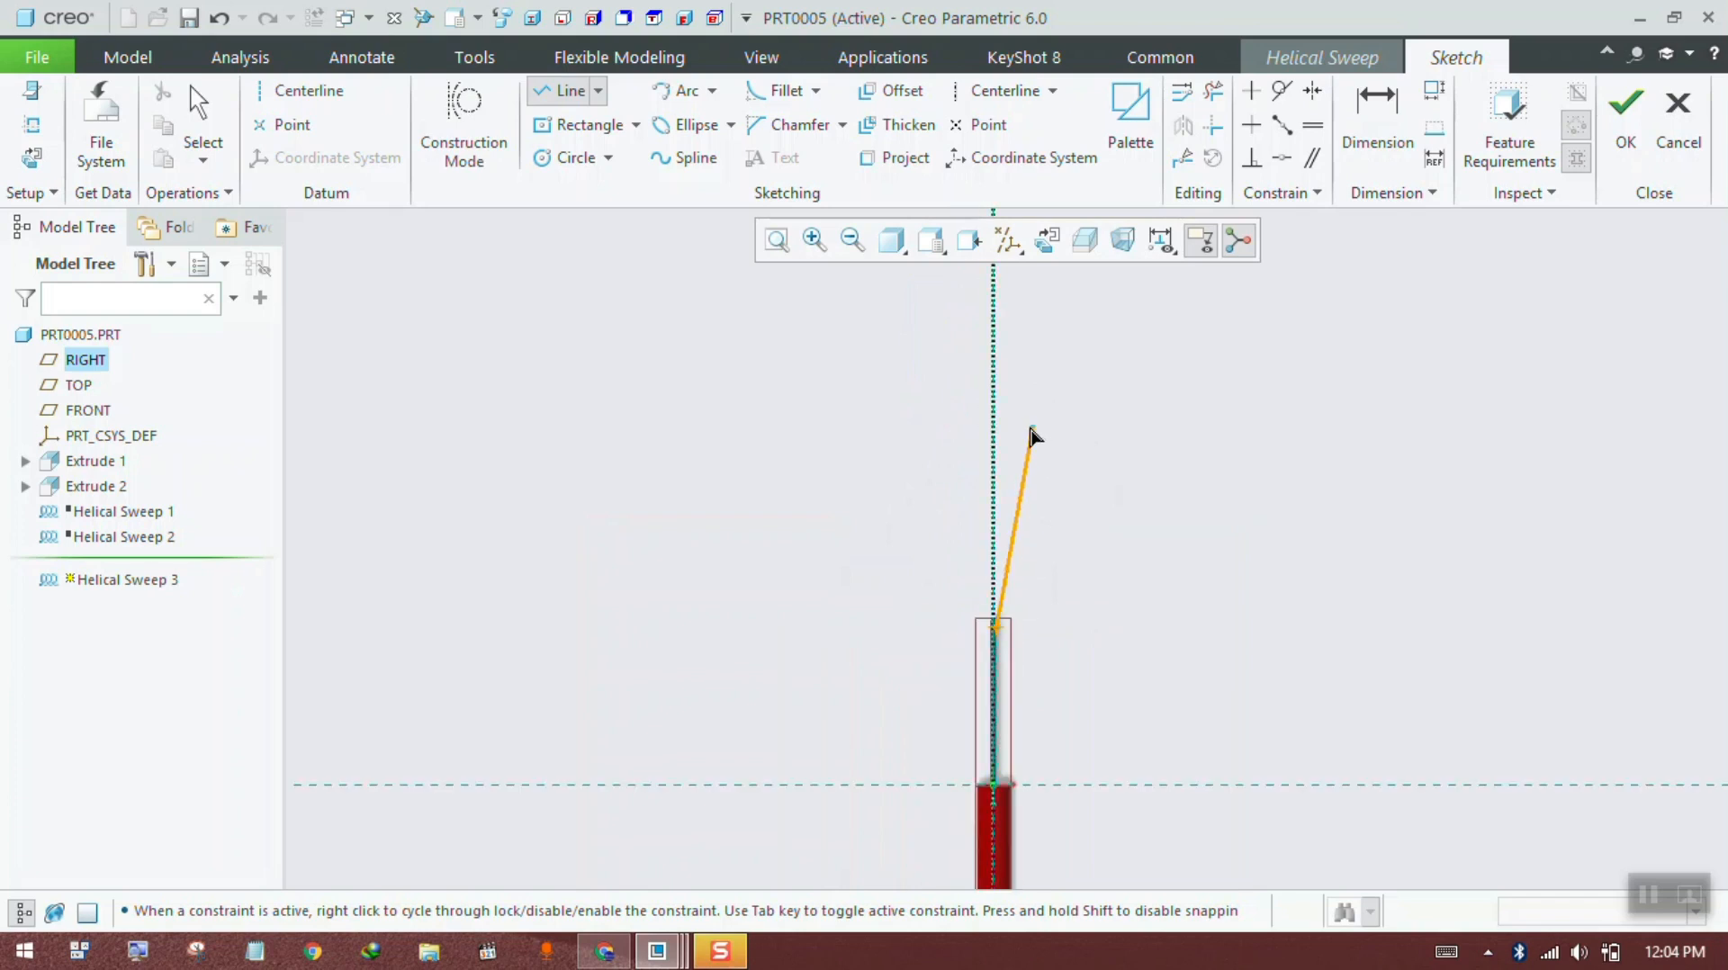
pyautogui.click(998, 413)
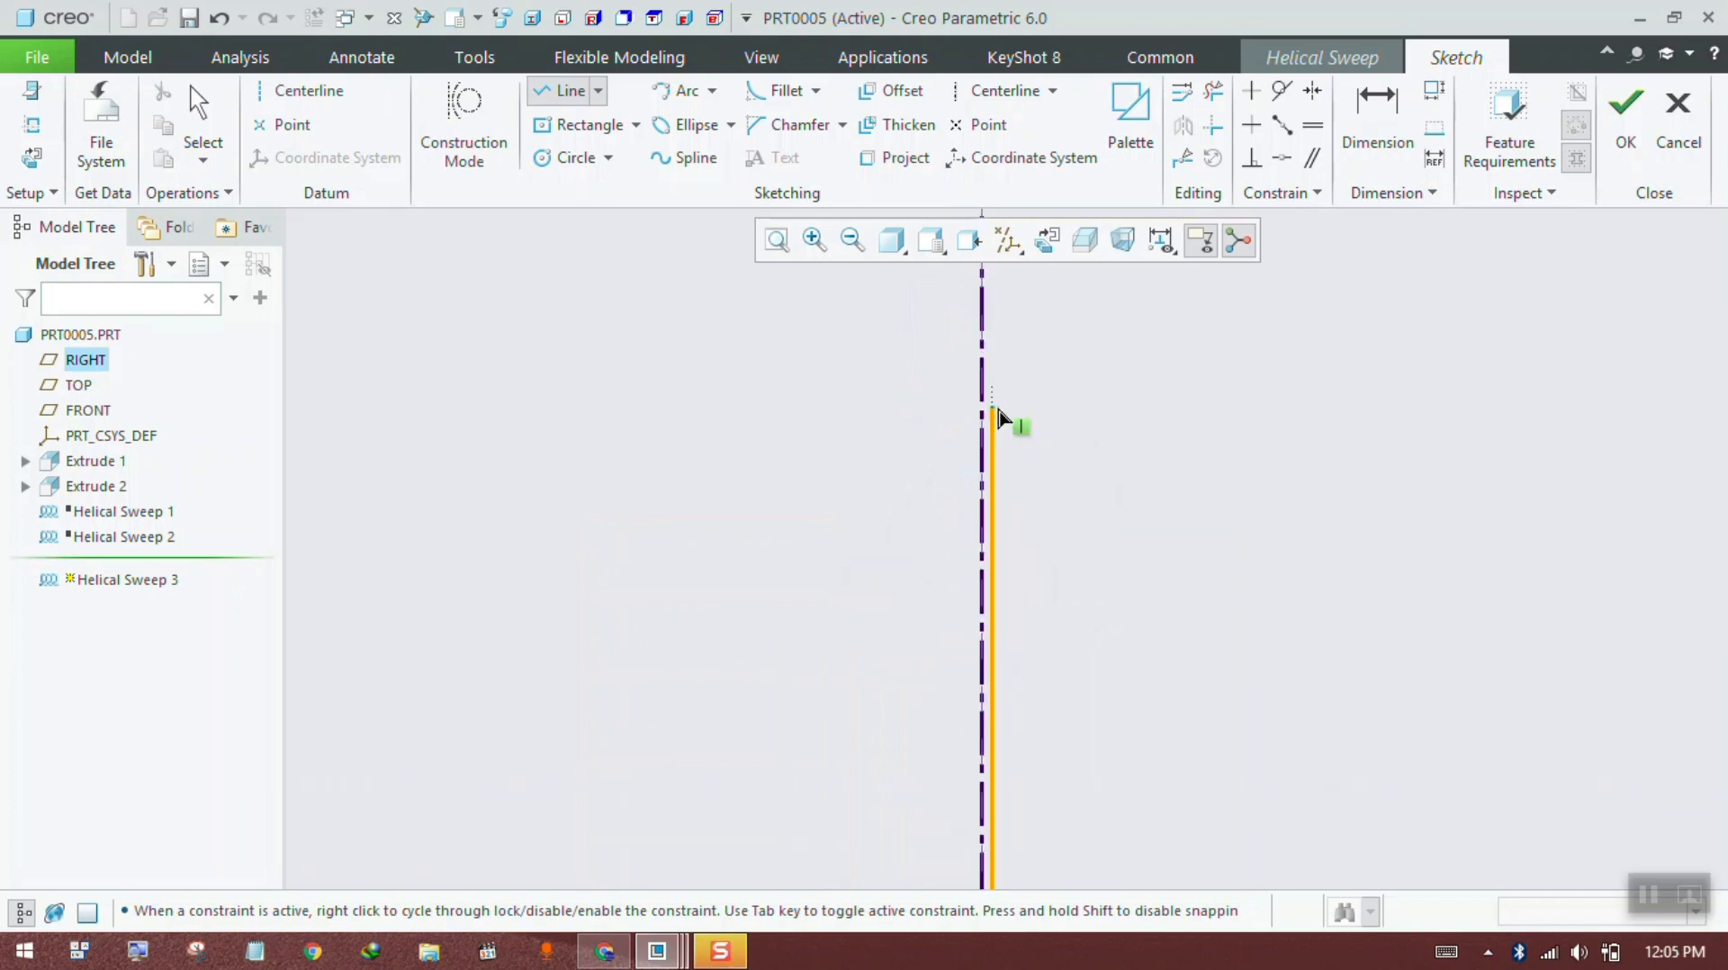
pyautogui.middleClick(1038, 414)
# Step: Set the profile line's length to 75 and finish the helix profile sketch
pyautogui.scroll(2, 1049, 492)
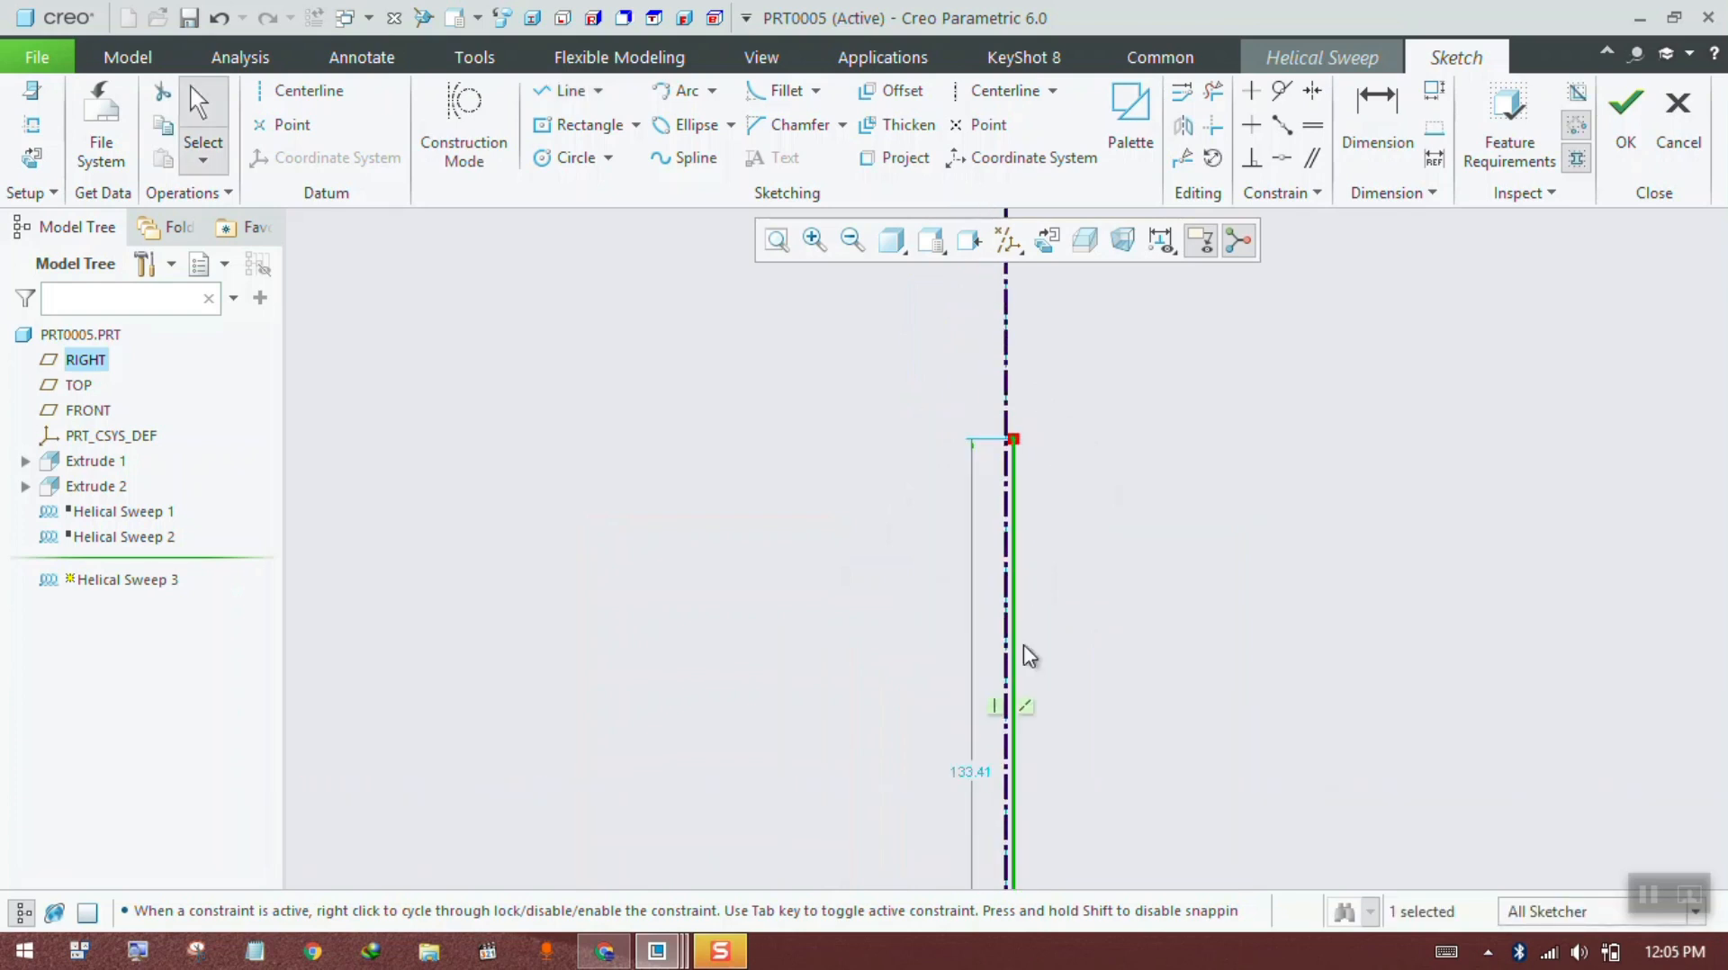
pyautogui.scroll(2, 1015, 695)
pyautogui.doubleClick(988, 746)
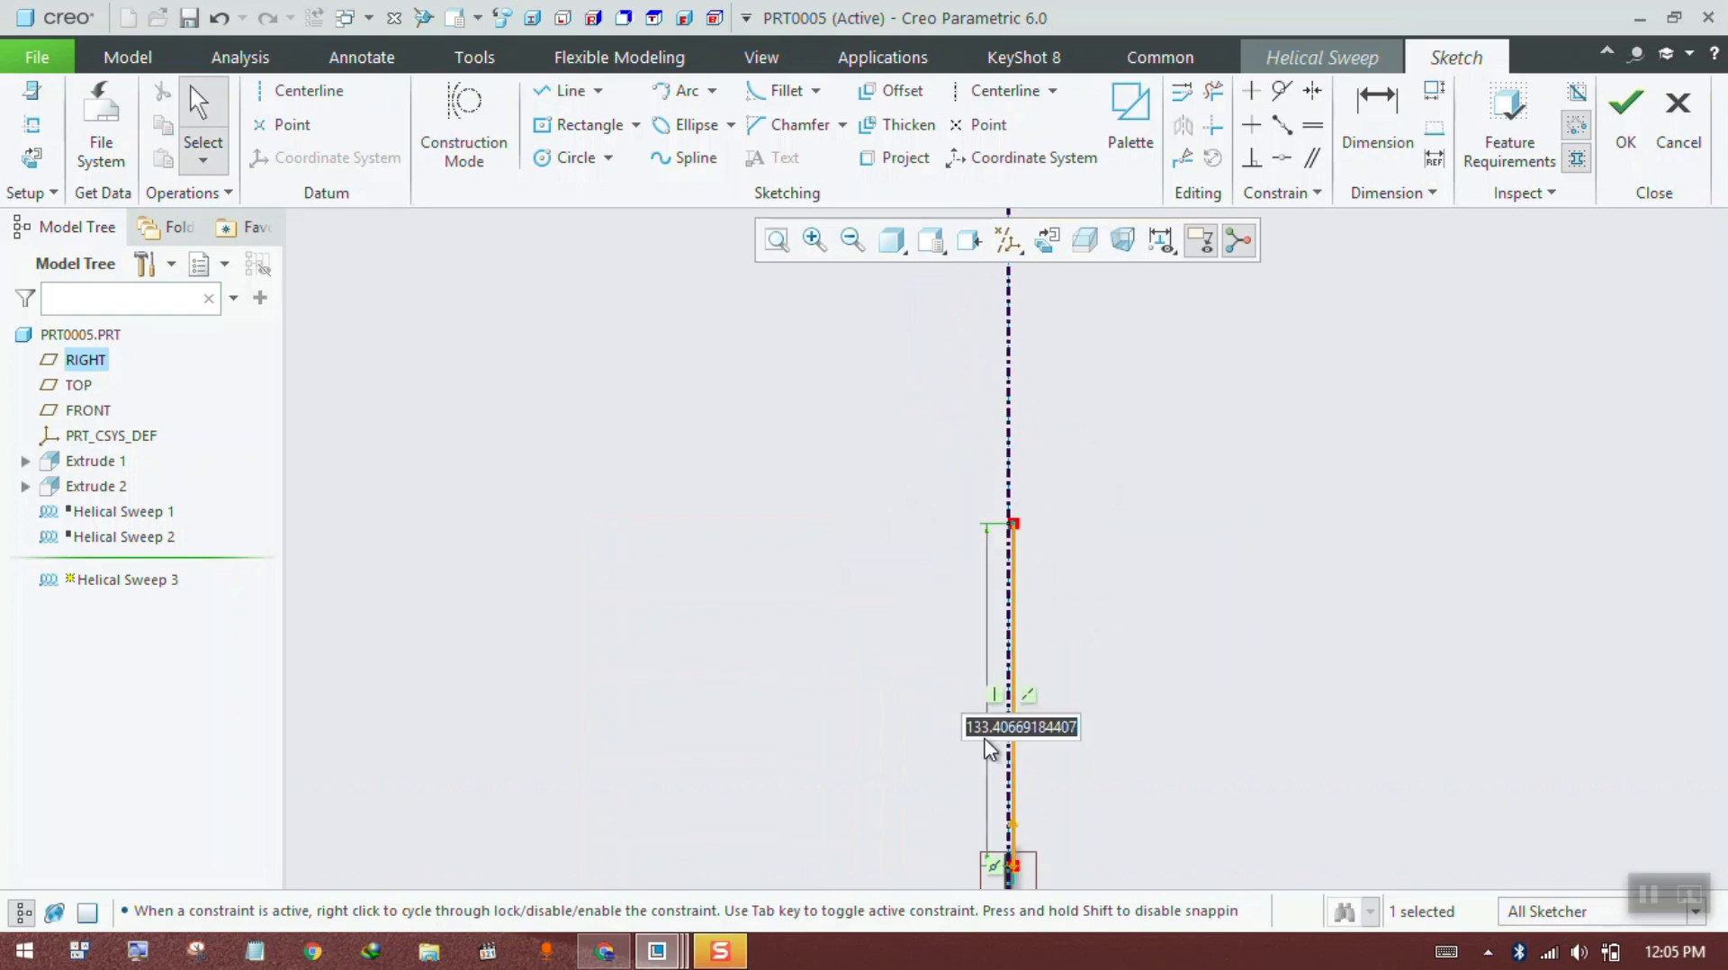
pyautogui.write('75')
pyautogui.press('Return')
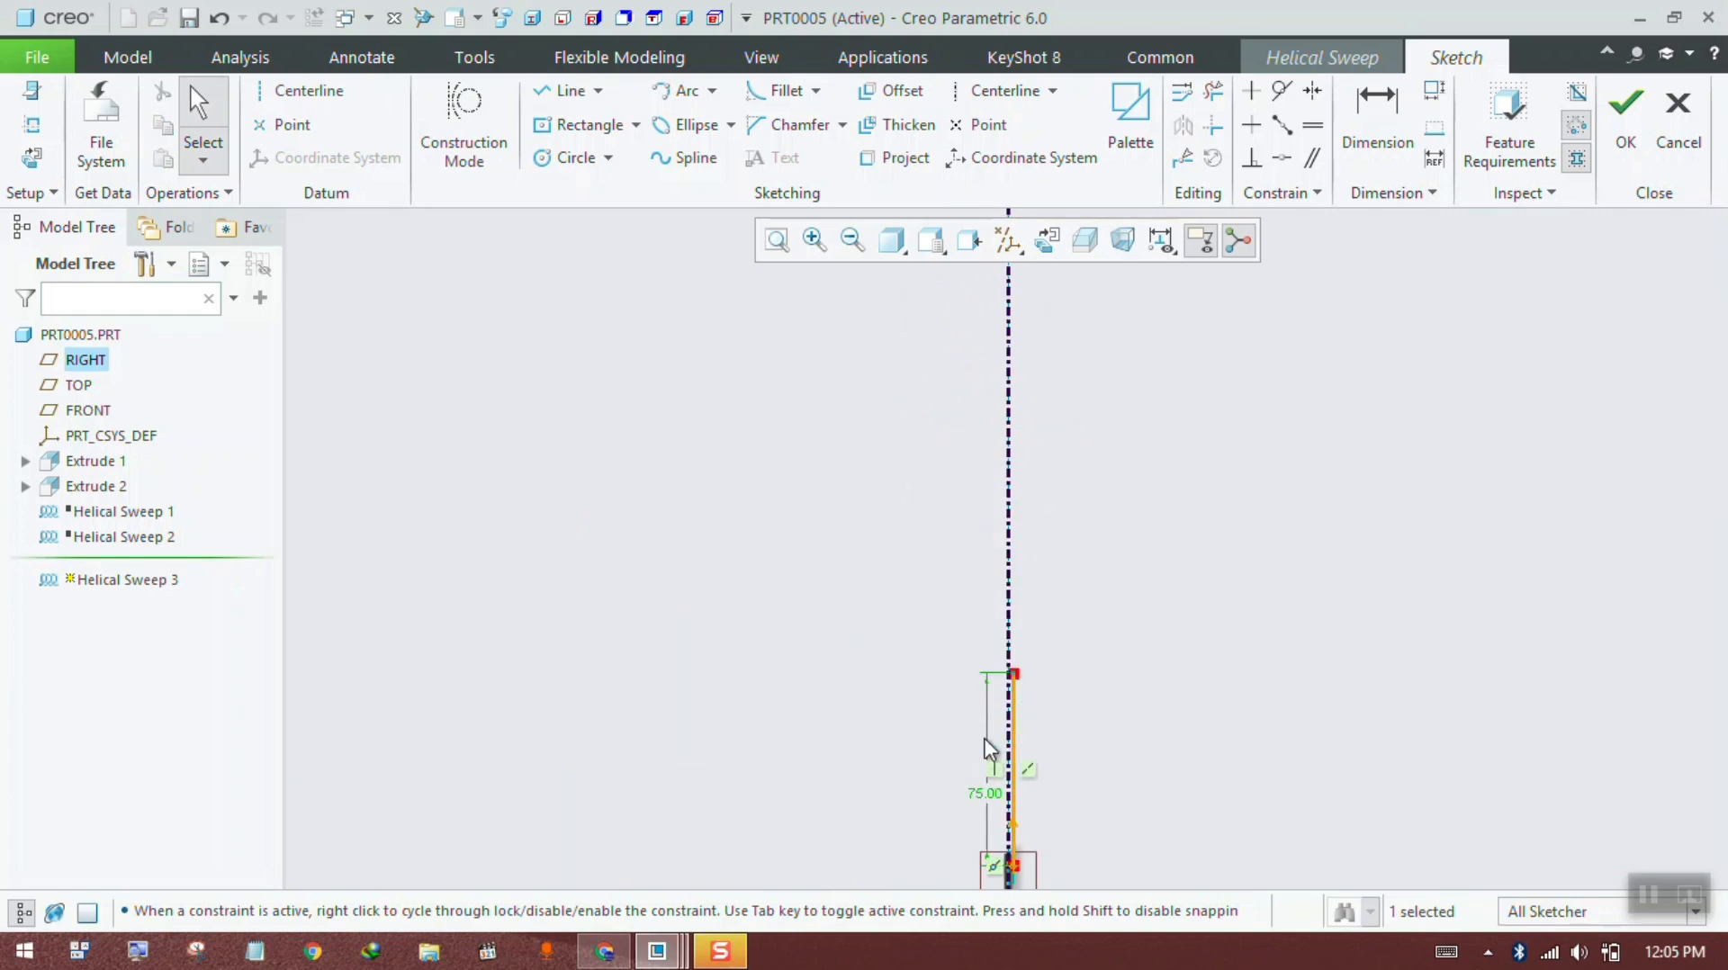
pyautogui.click(869, 570)
pyautogui.scroll(3, 870, 570)
pyautogui.scroll(-5, 967, 719)
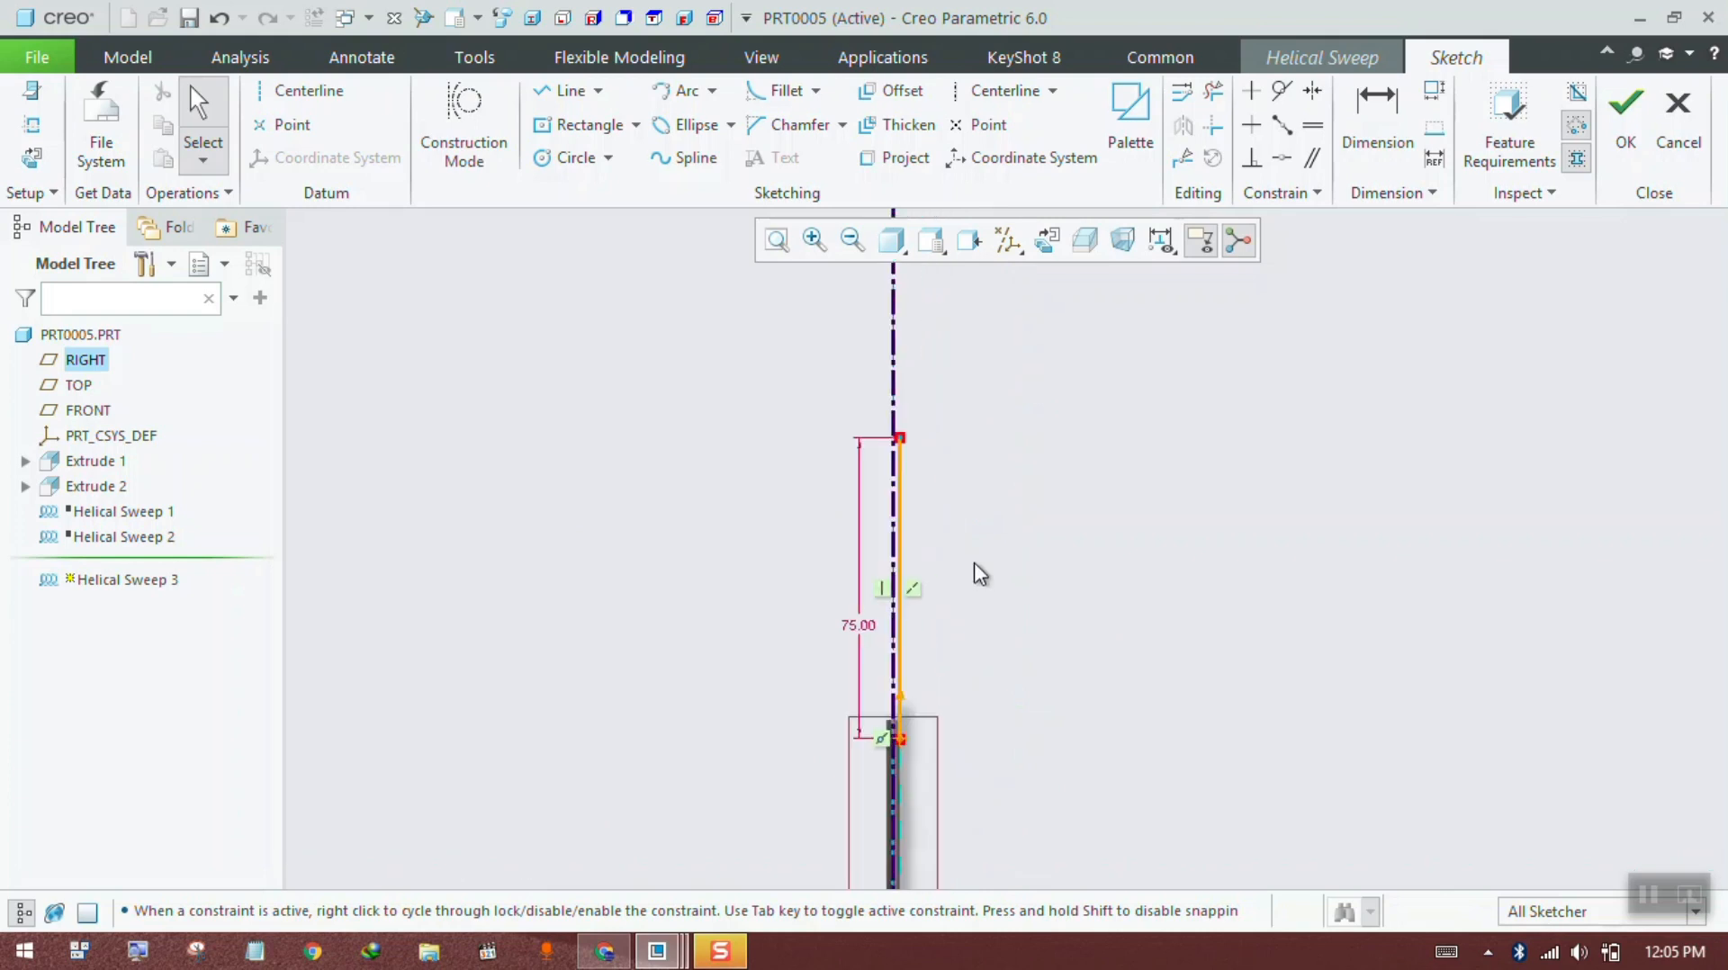
pyautogui.scroll(-2, 979, 570)
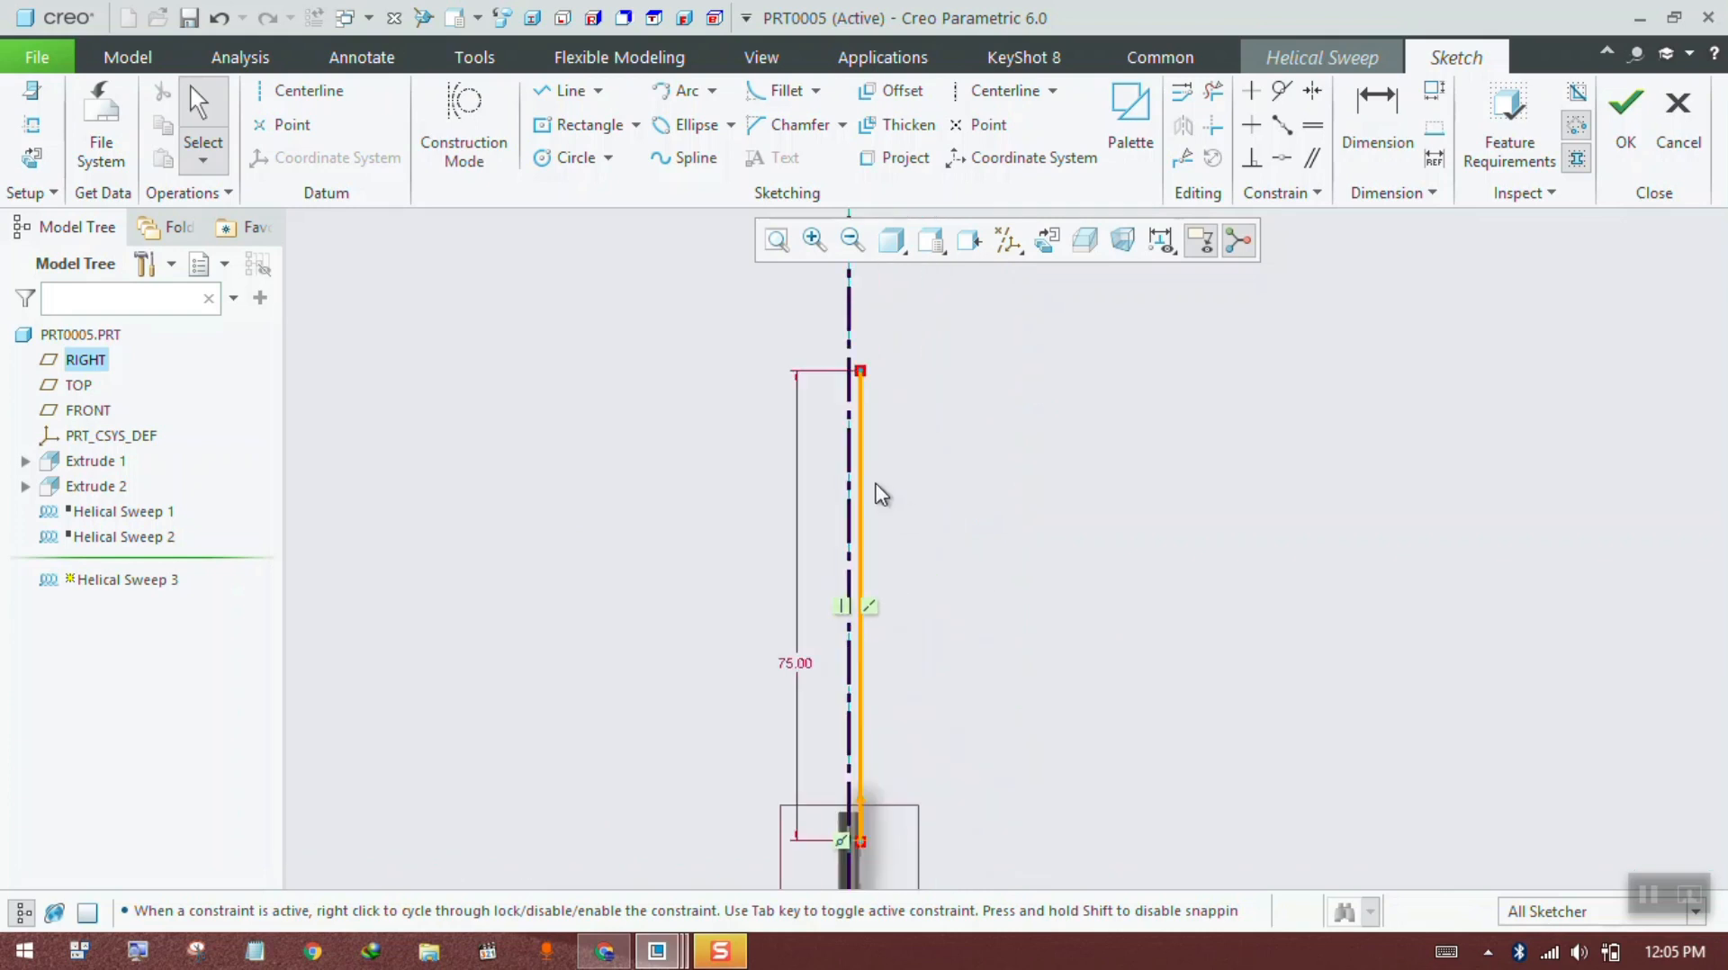
pyautogui.click(1625, 117)
# Step: Sketch the sweep section as a small circle centred on the horizontal reference, just outside the rod's edge
pyautogui.click(364, 118)
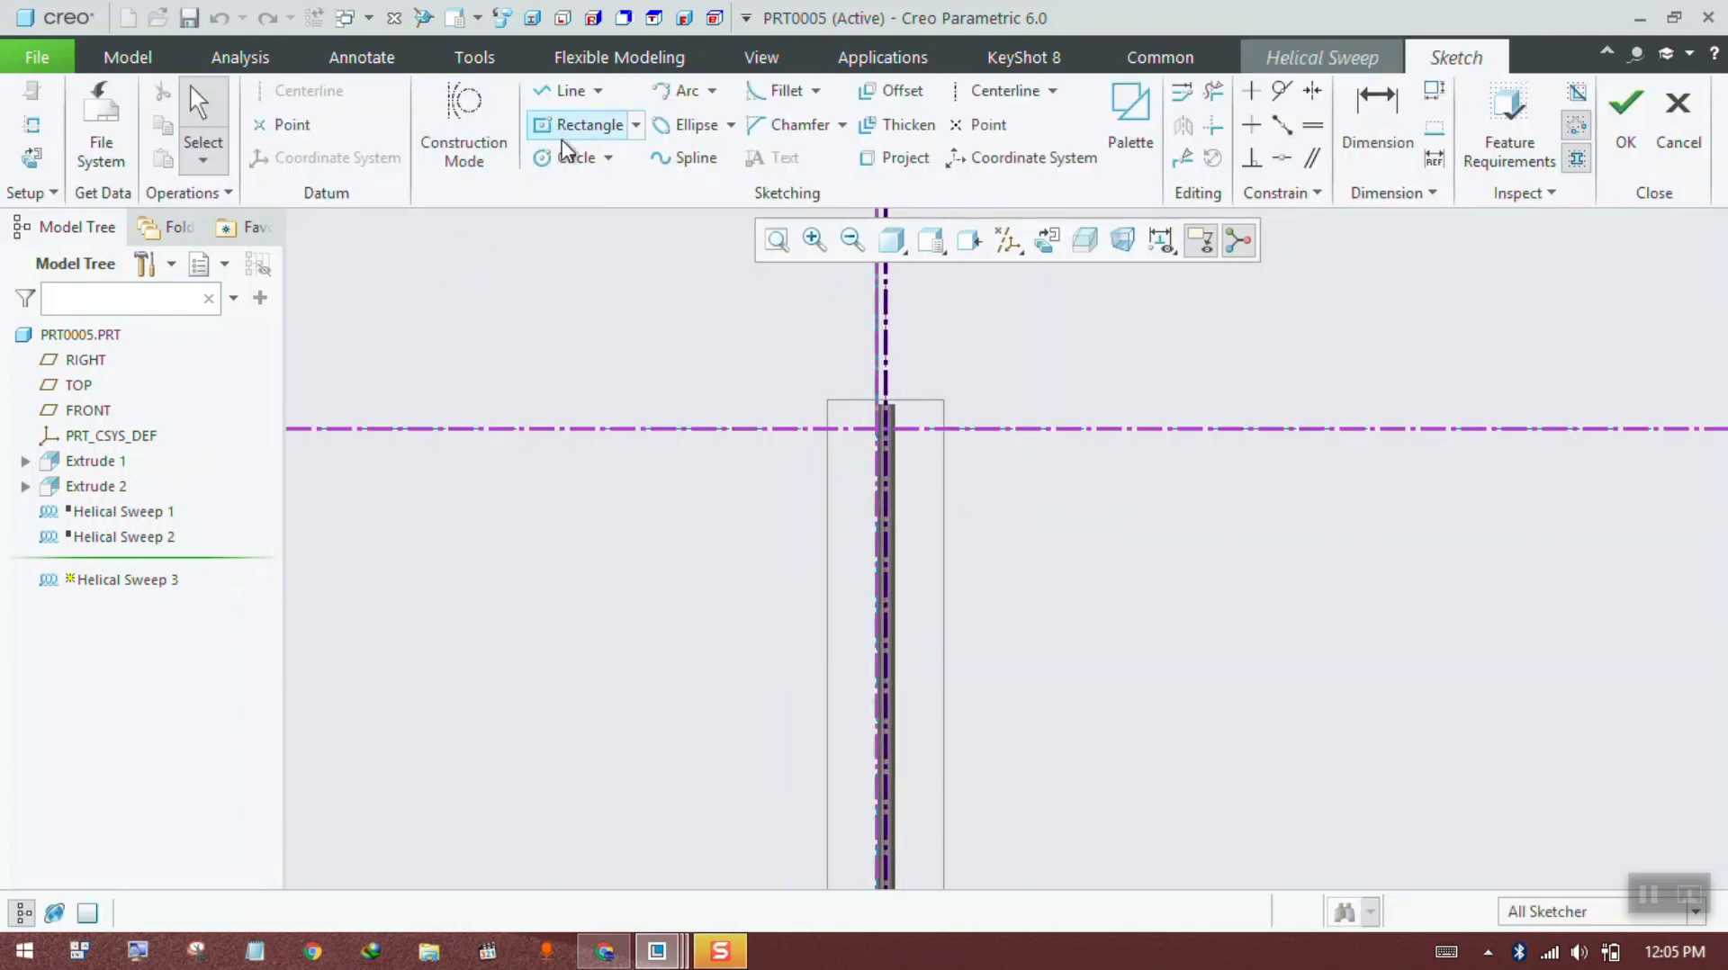
pyautogui.click(567, 159)
pyautogui.scroll(-5, 872, 416)
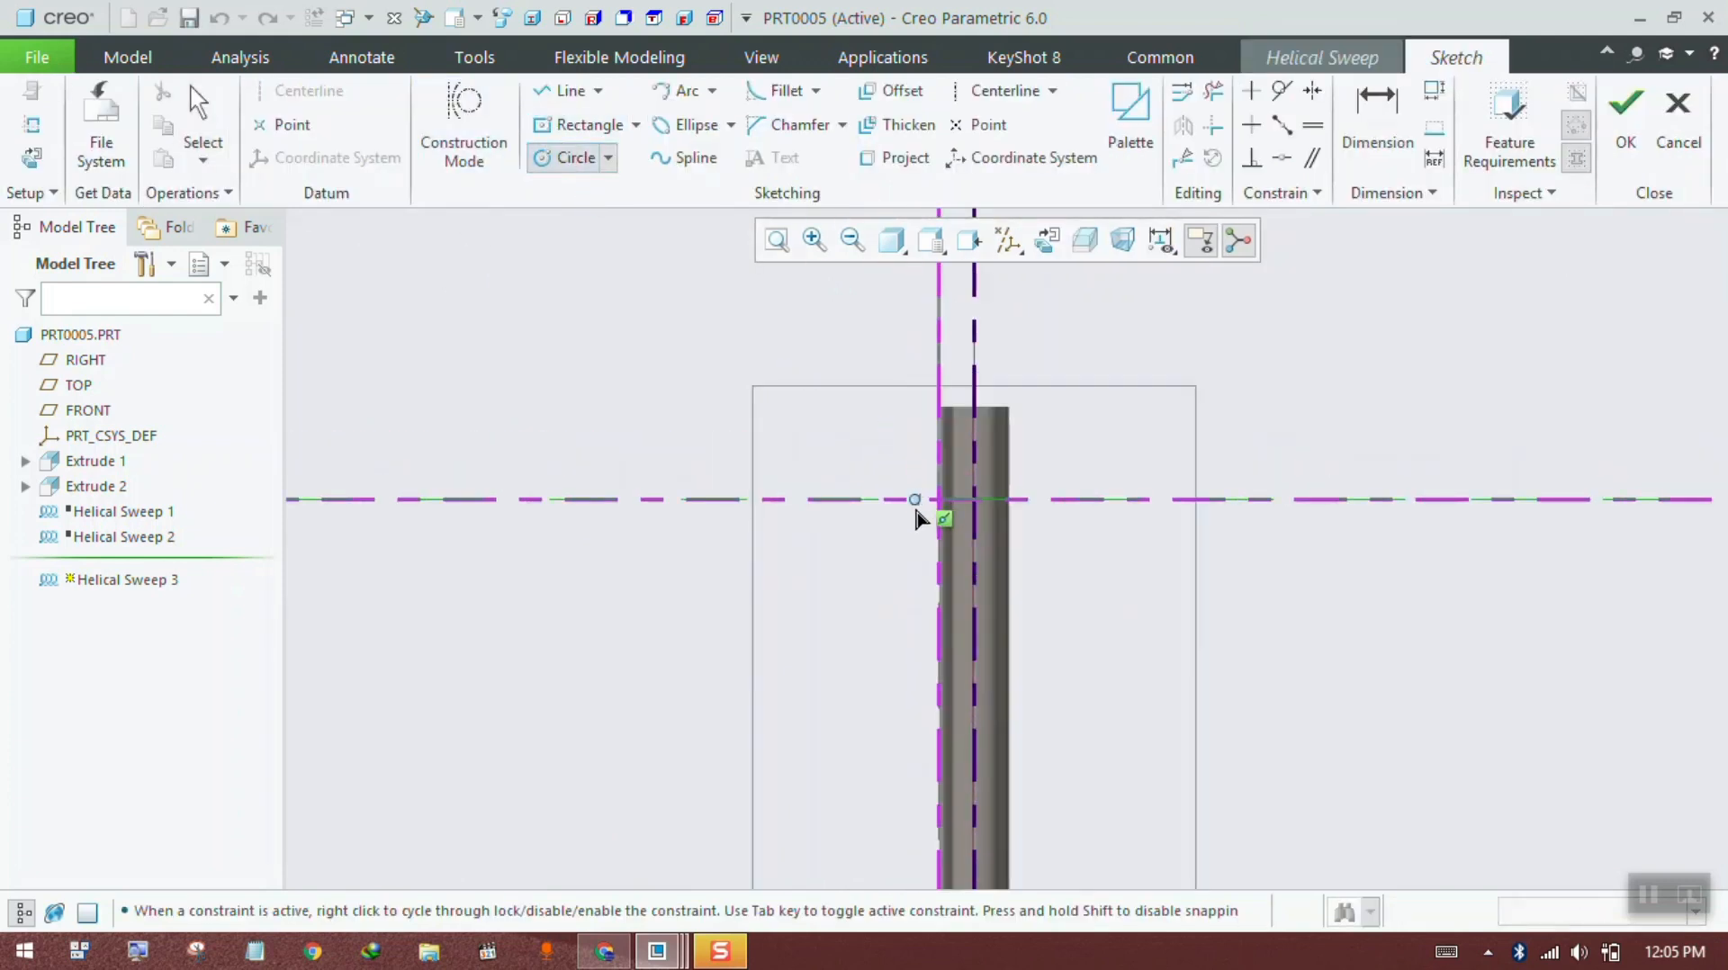
pyautogui.click(923, 500)
pyautogui.click(936, 505)
pyautogui.middleClick(895, 490)
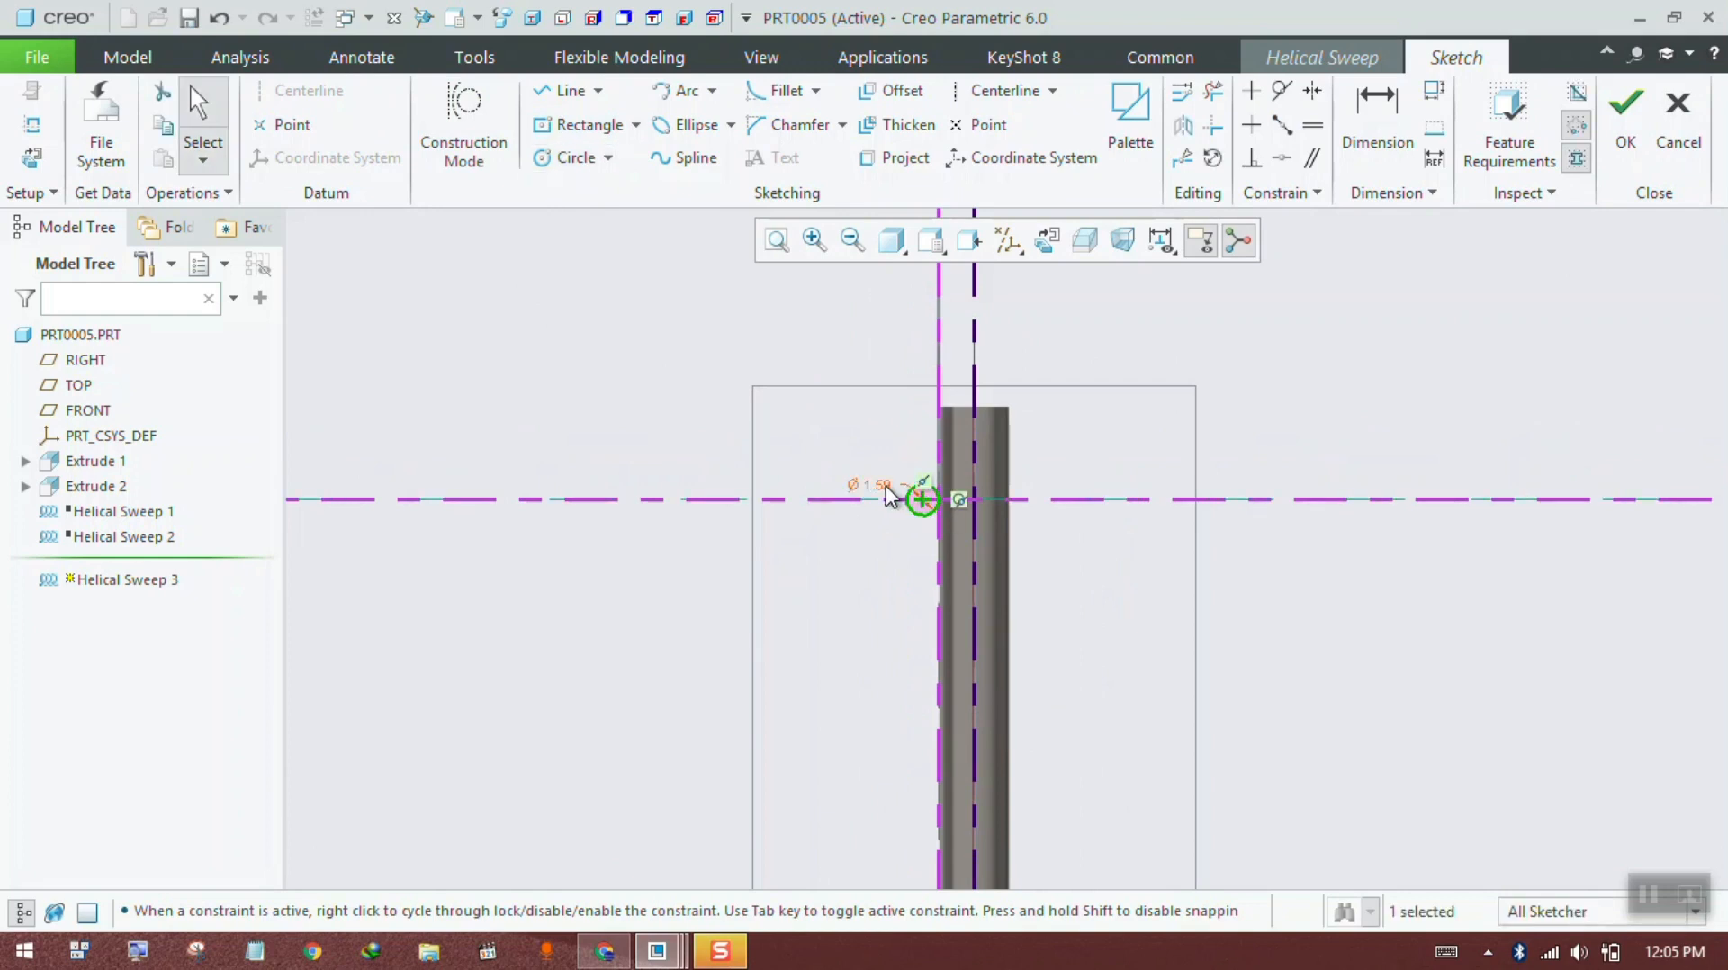
# Step: Set the section circle's diameter to 1.5 and finish the sweep section sketch
pyautogui.doubleClick(886, 490)
pyautogui.write('1.')
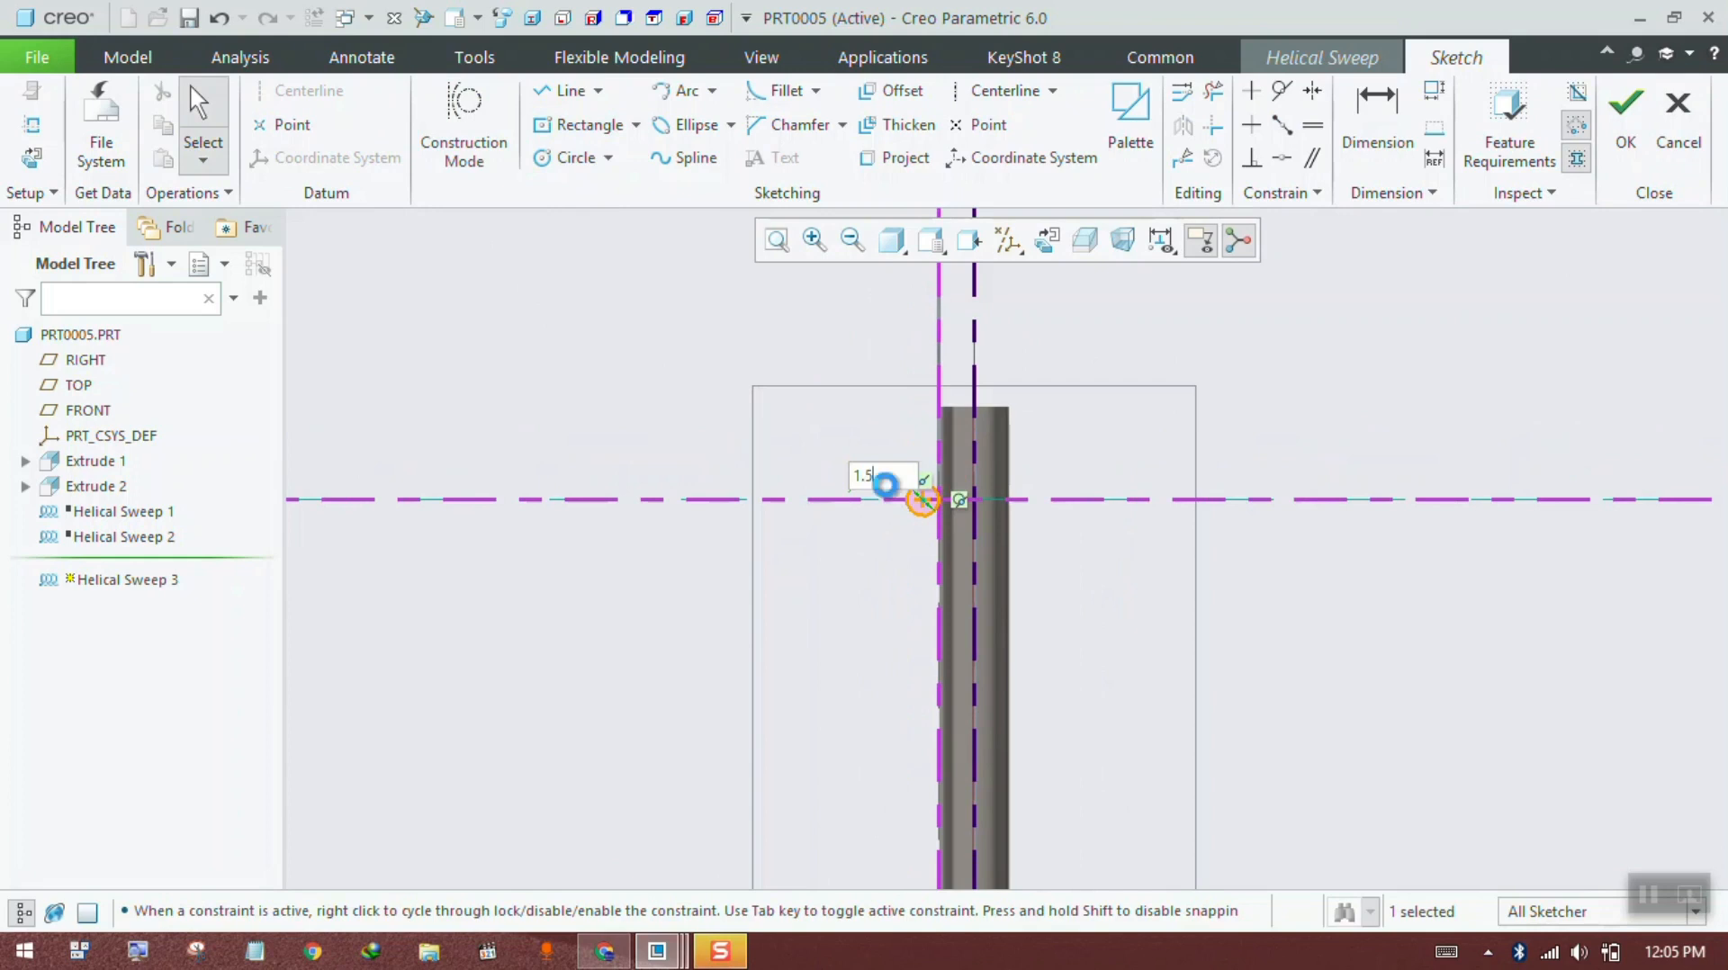
pyautogui.write('5')
pyautogui.press('Return')
pyautogui.click(1626, 117)
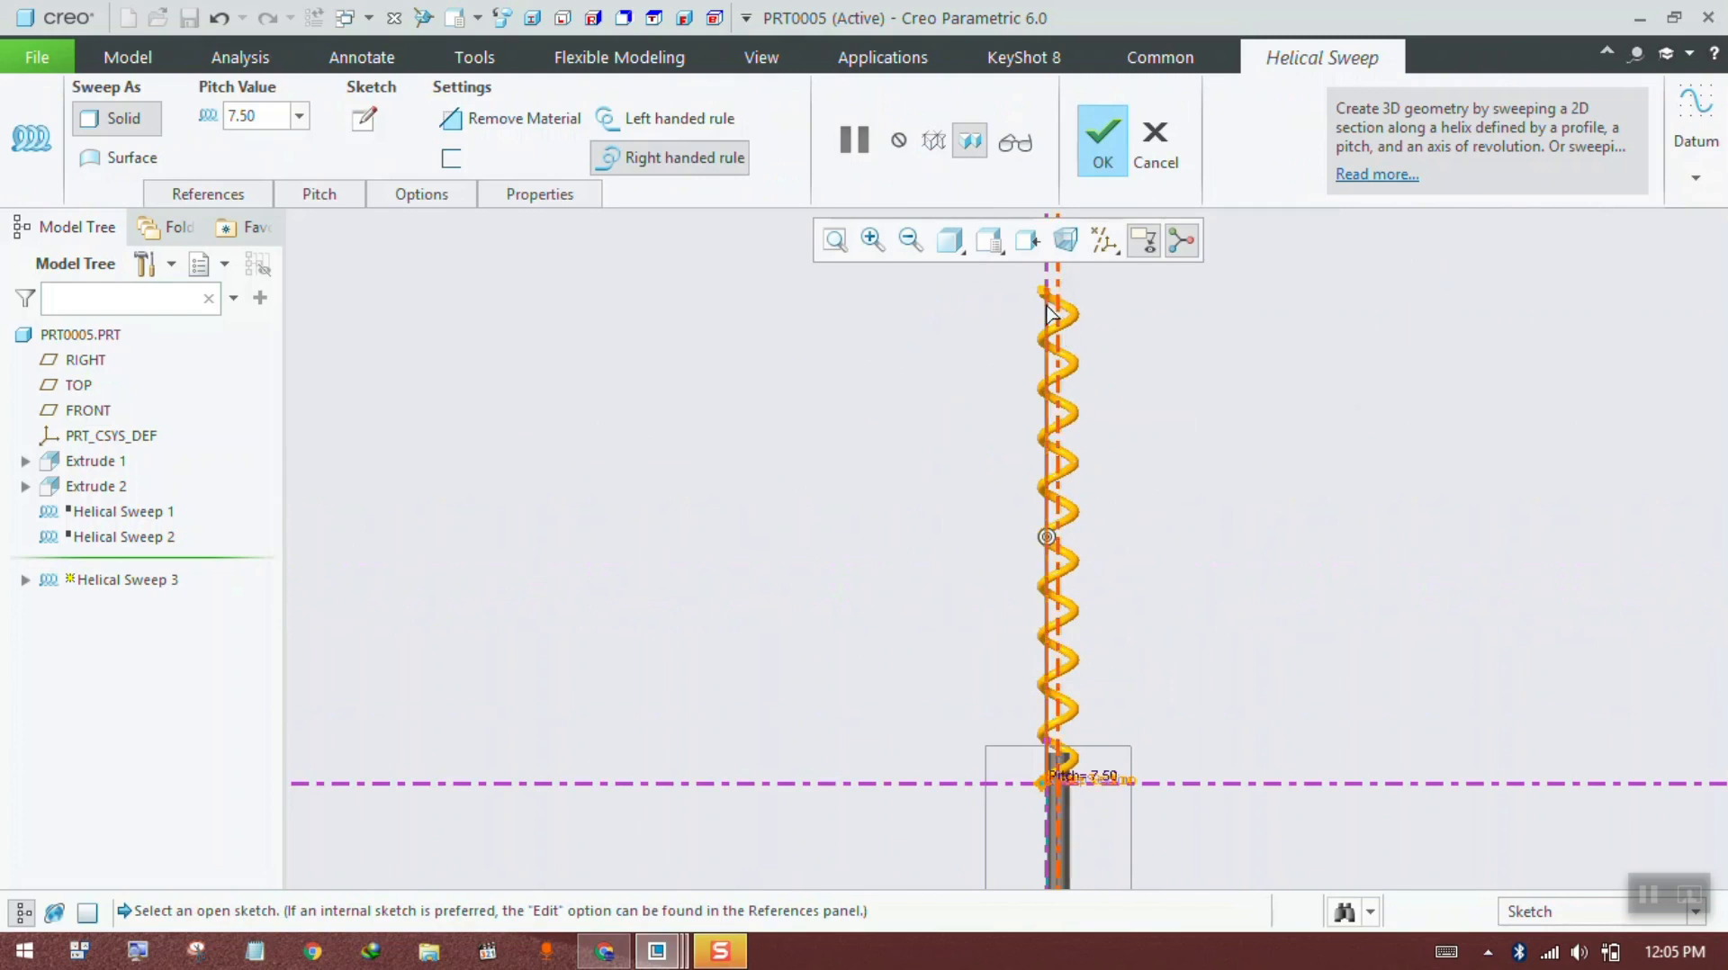
# Step: Reopen the helix profile sketch for editing and convert the vertical 75 line to construction geometry
pyautogui.click(245, 195)
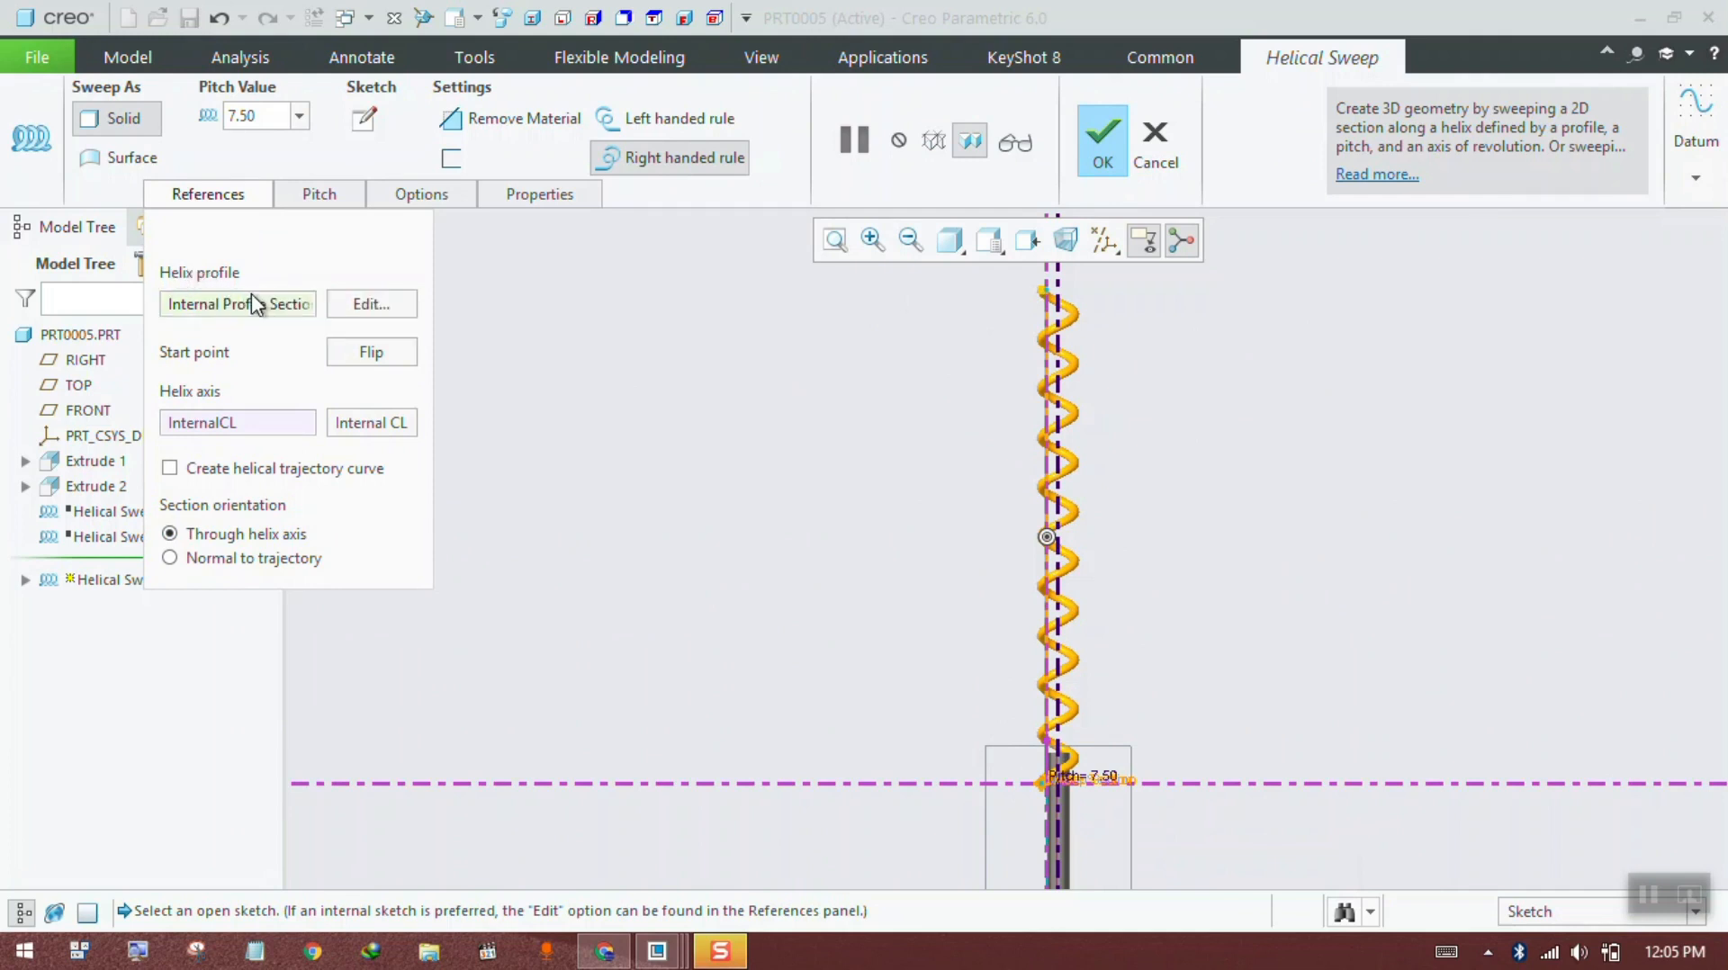
pyautogui.click(374, 308)
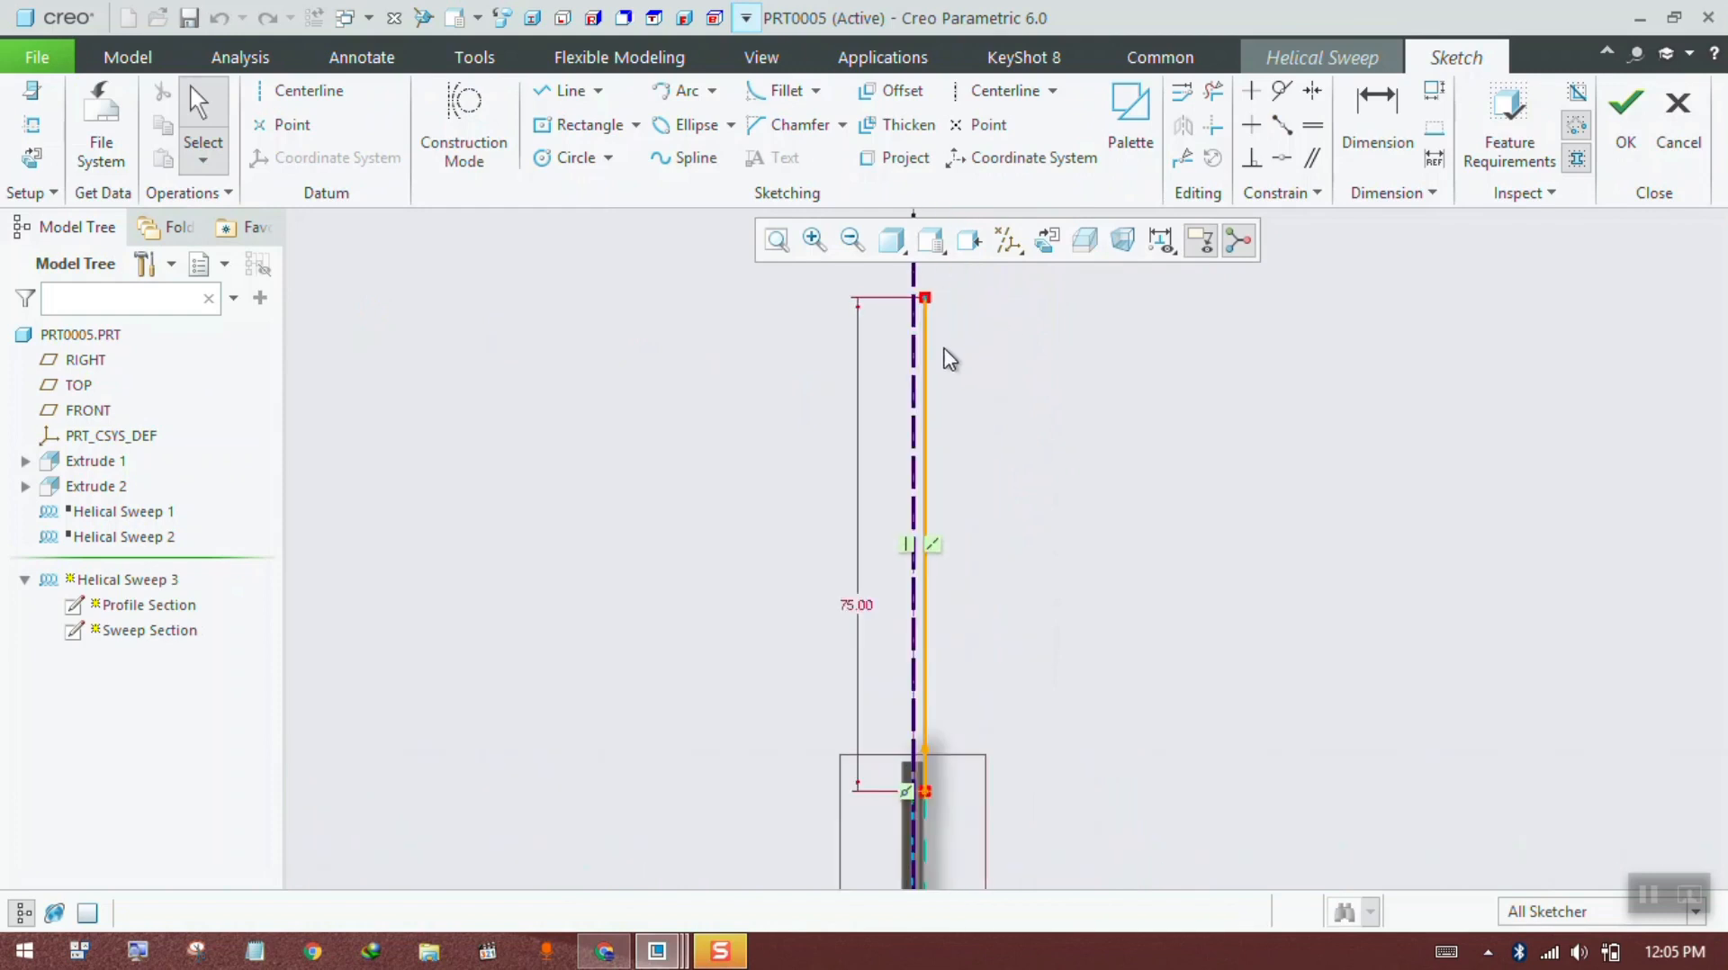
pyautogui.click(931, 349)
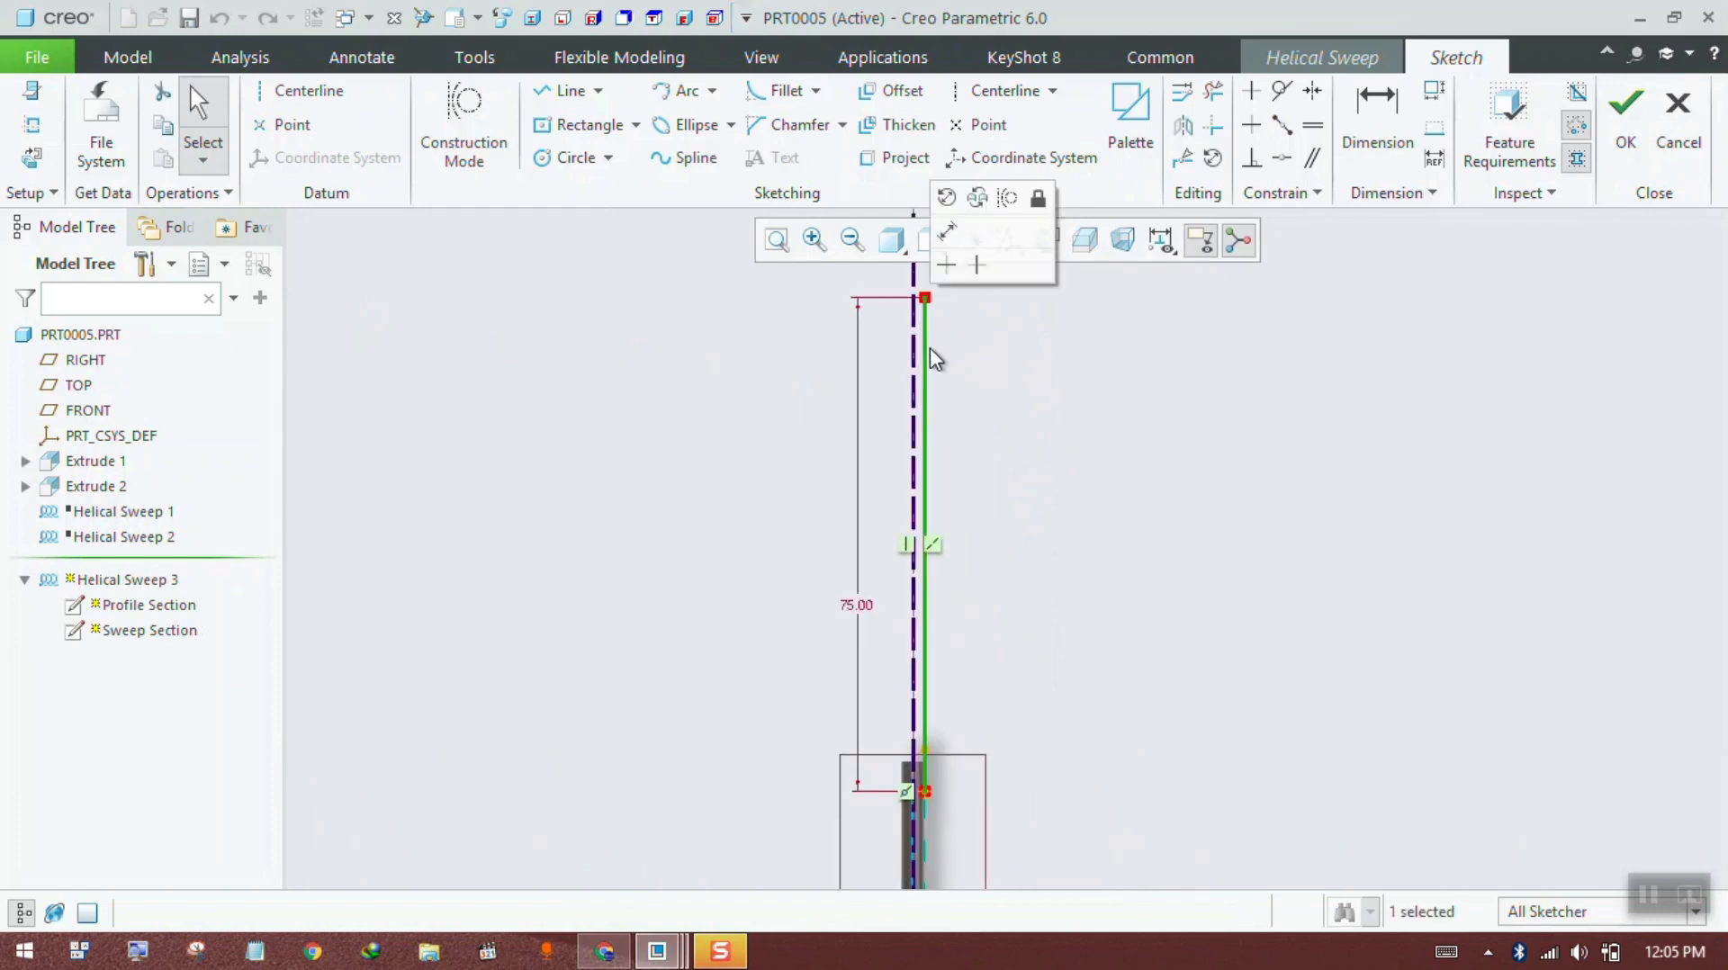
pyautogui.rightClick(931, 350)
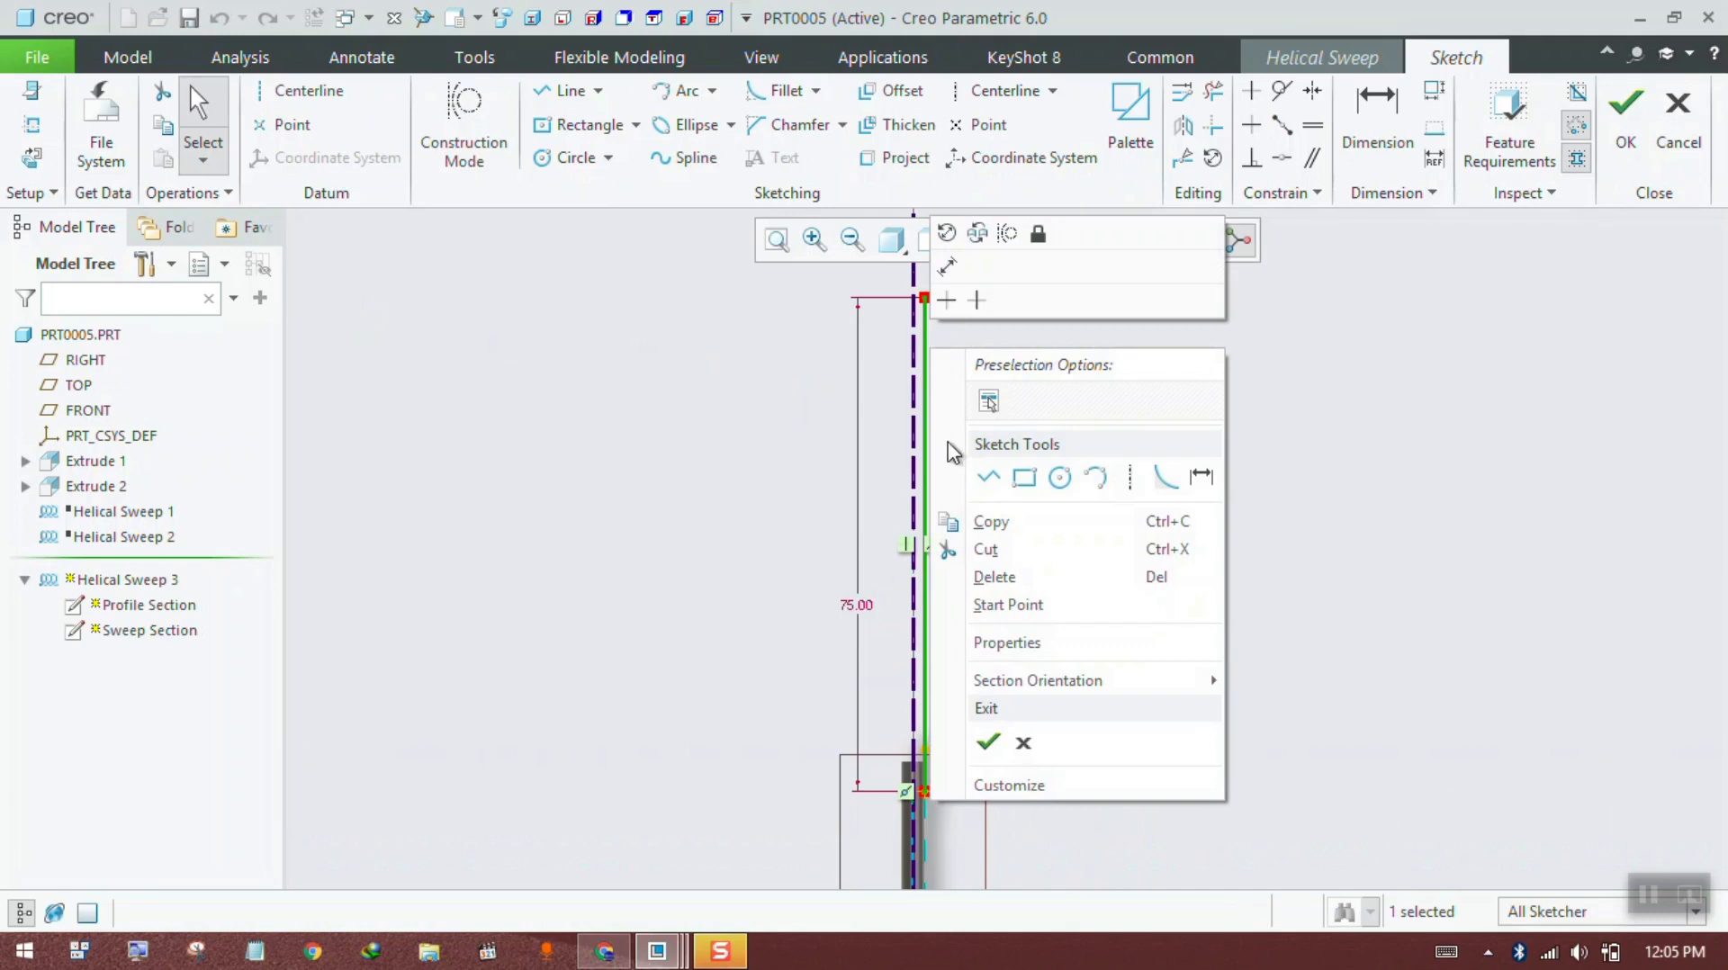
pyautogui.click(1130, 479)
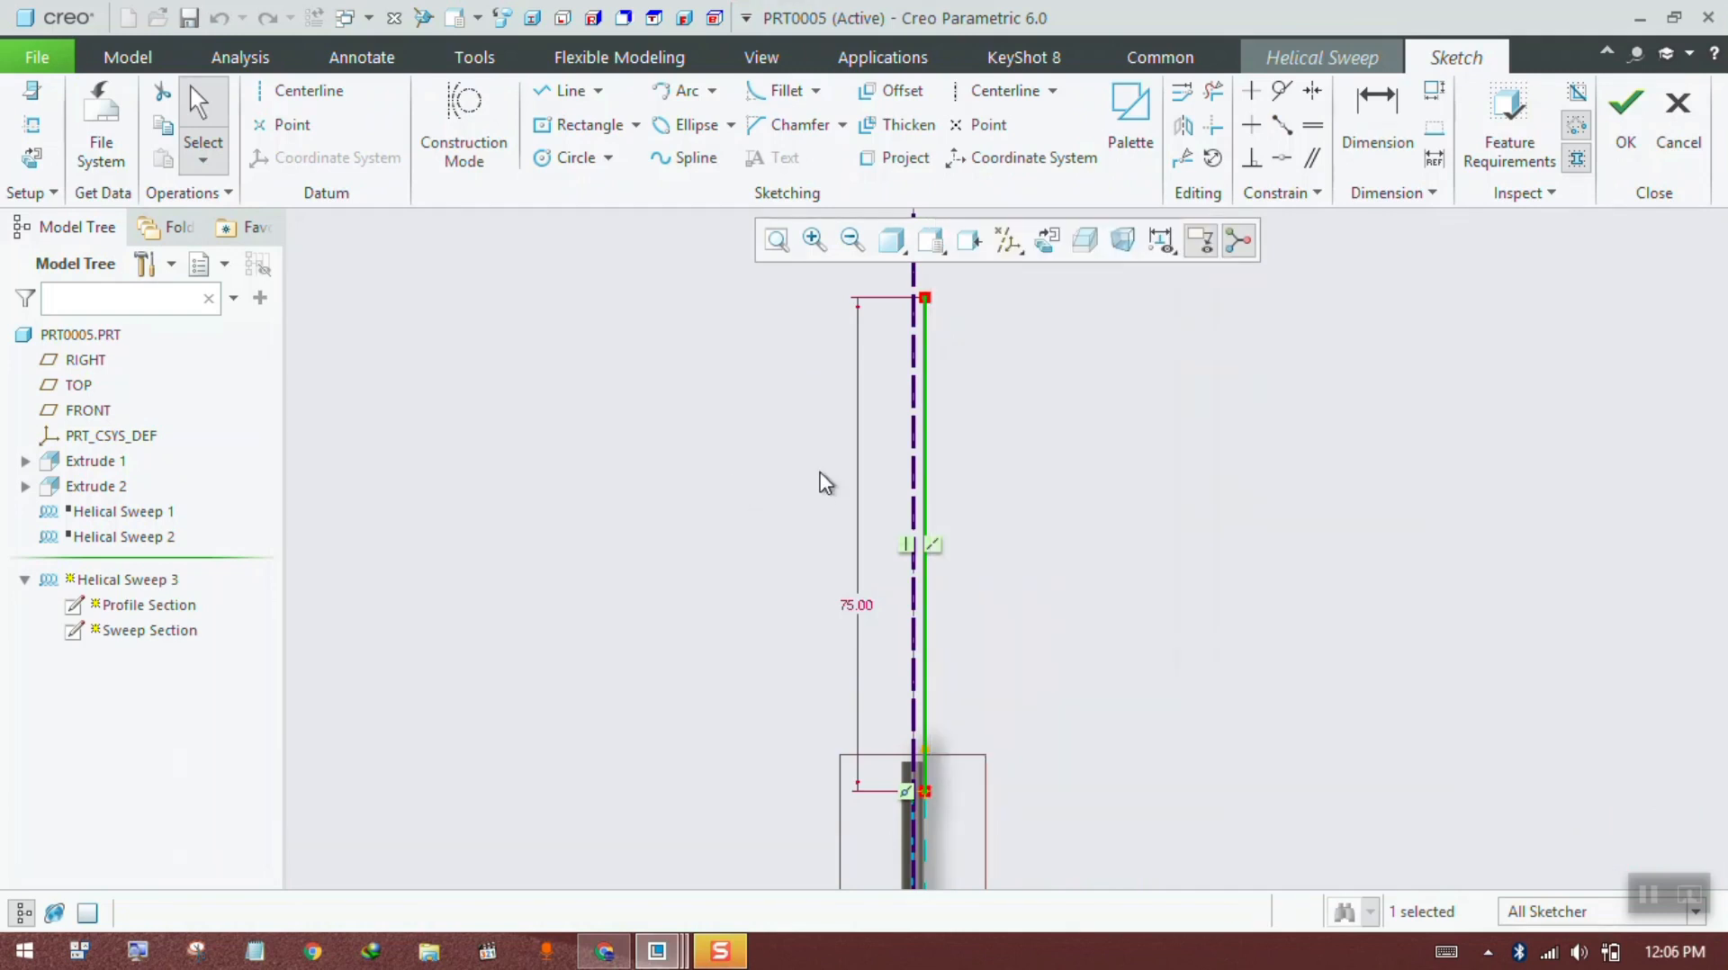
pyautogui.click(925, 407)
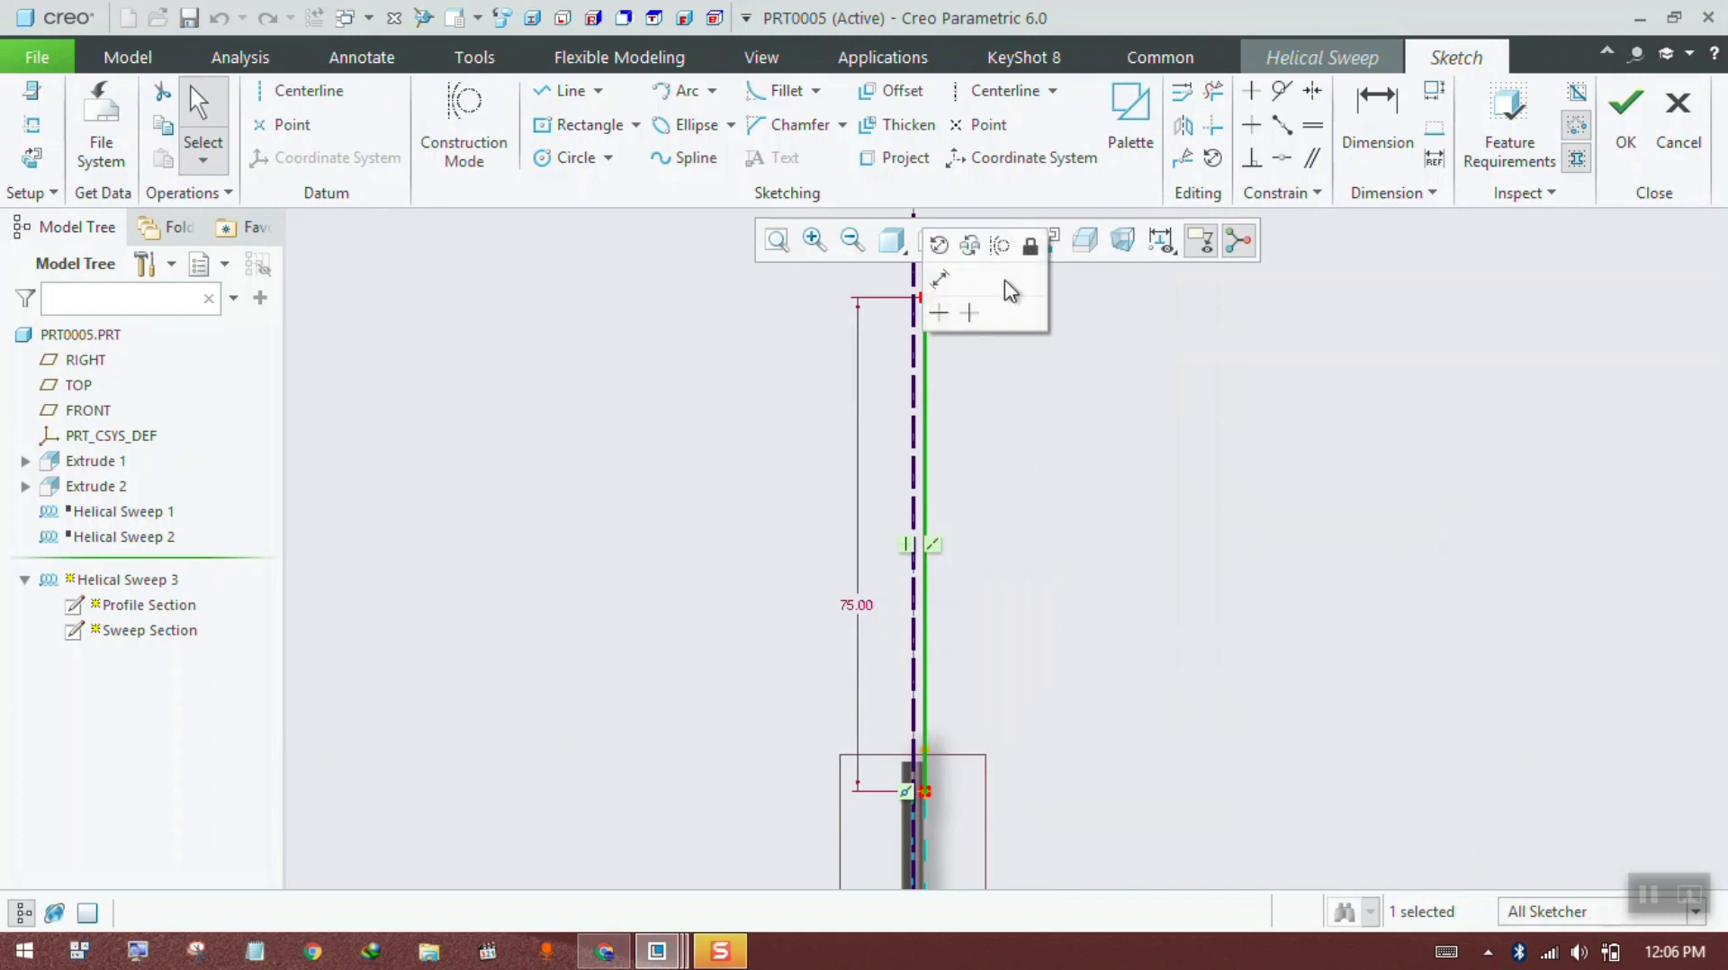
pyautogui.click(999, 245)
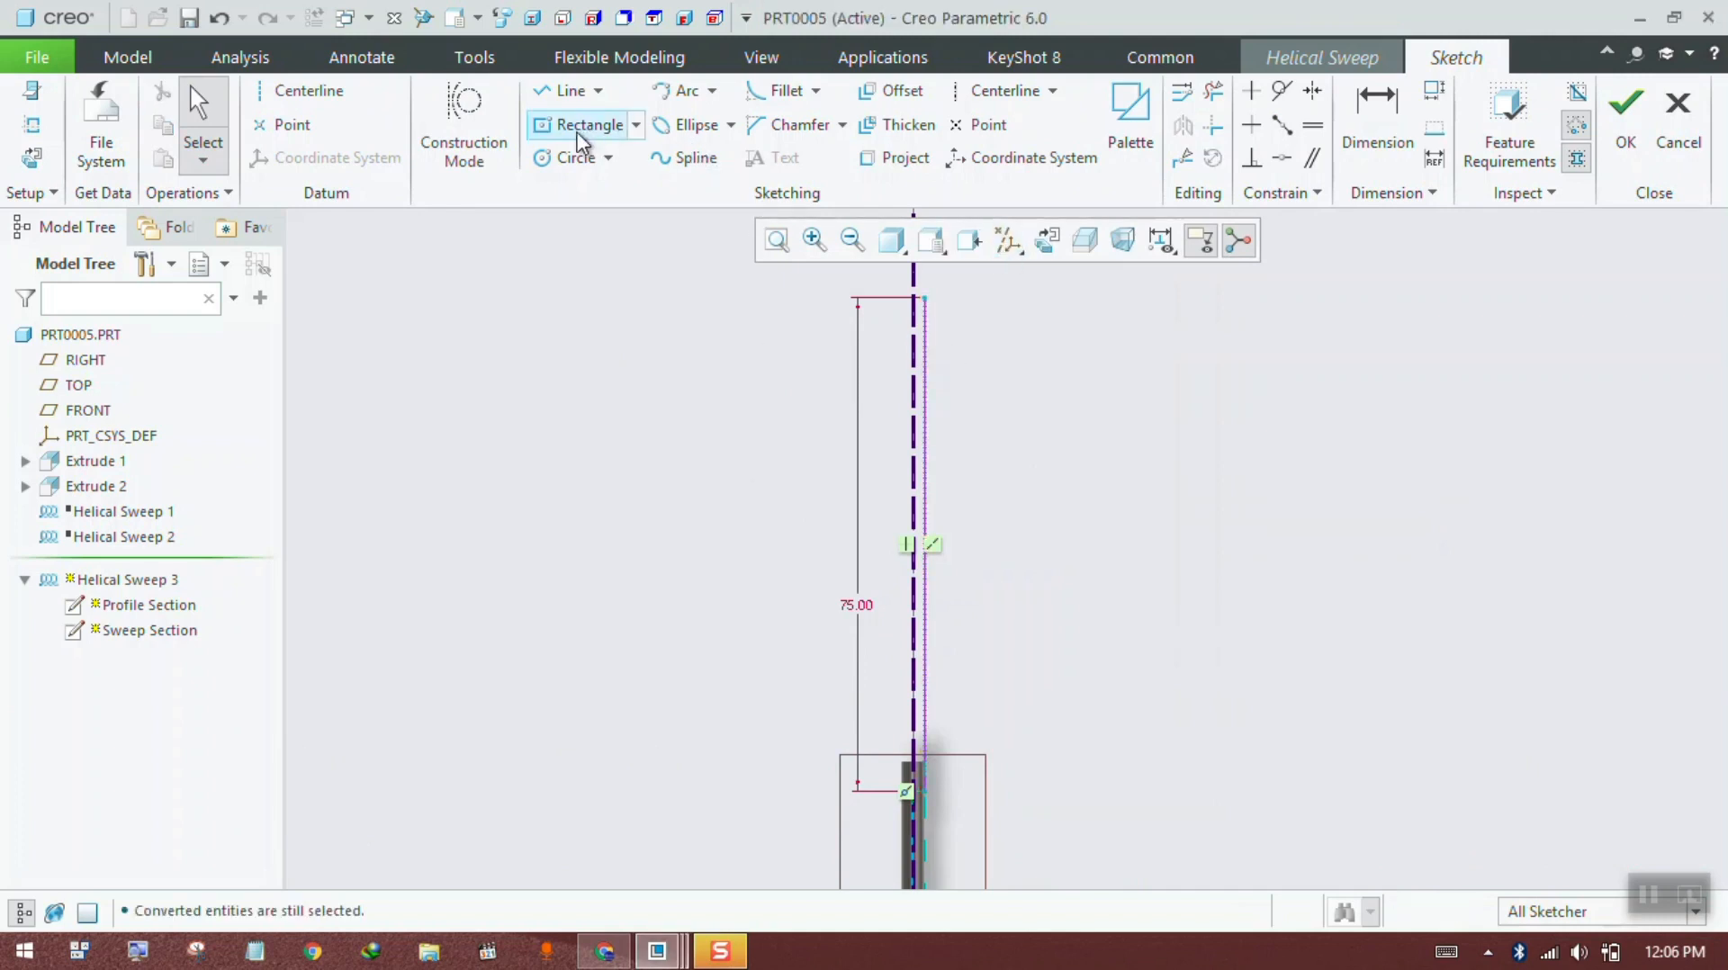
# Step: Sketch a spline profile from the construction line's upper end, bulging outward and tapering back to its lower end on the rod's edge
pyautogui.click(673, 159)
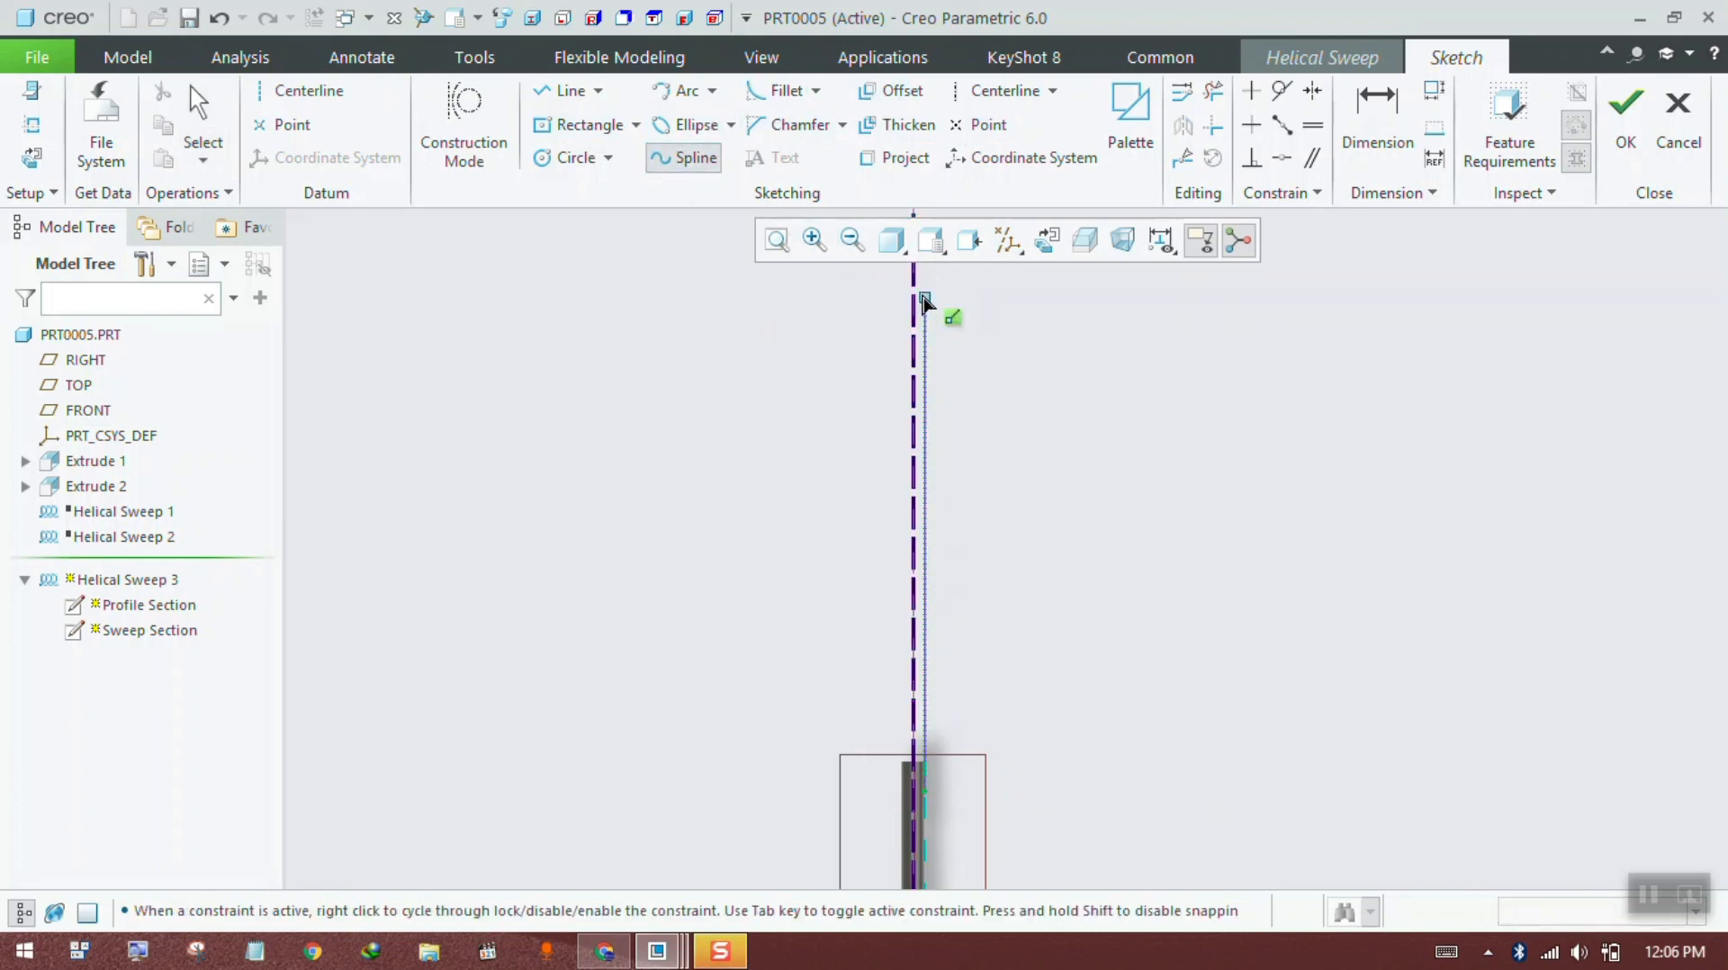
pyautogui.click(1055, 358)
pyautogui.click(1087, 518)
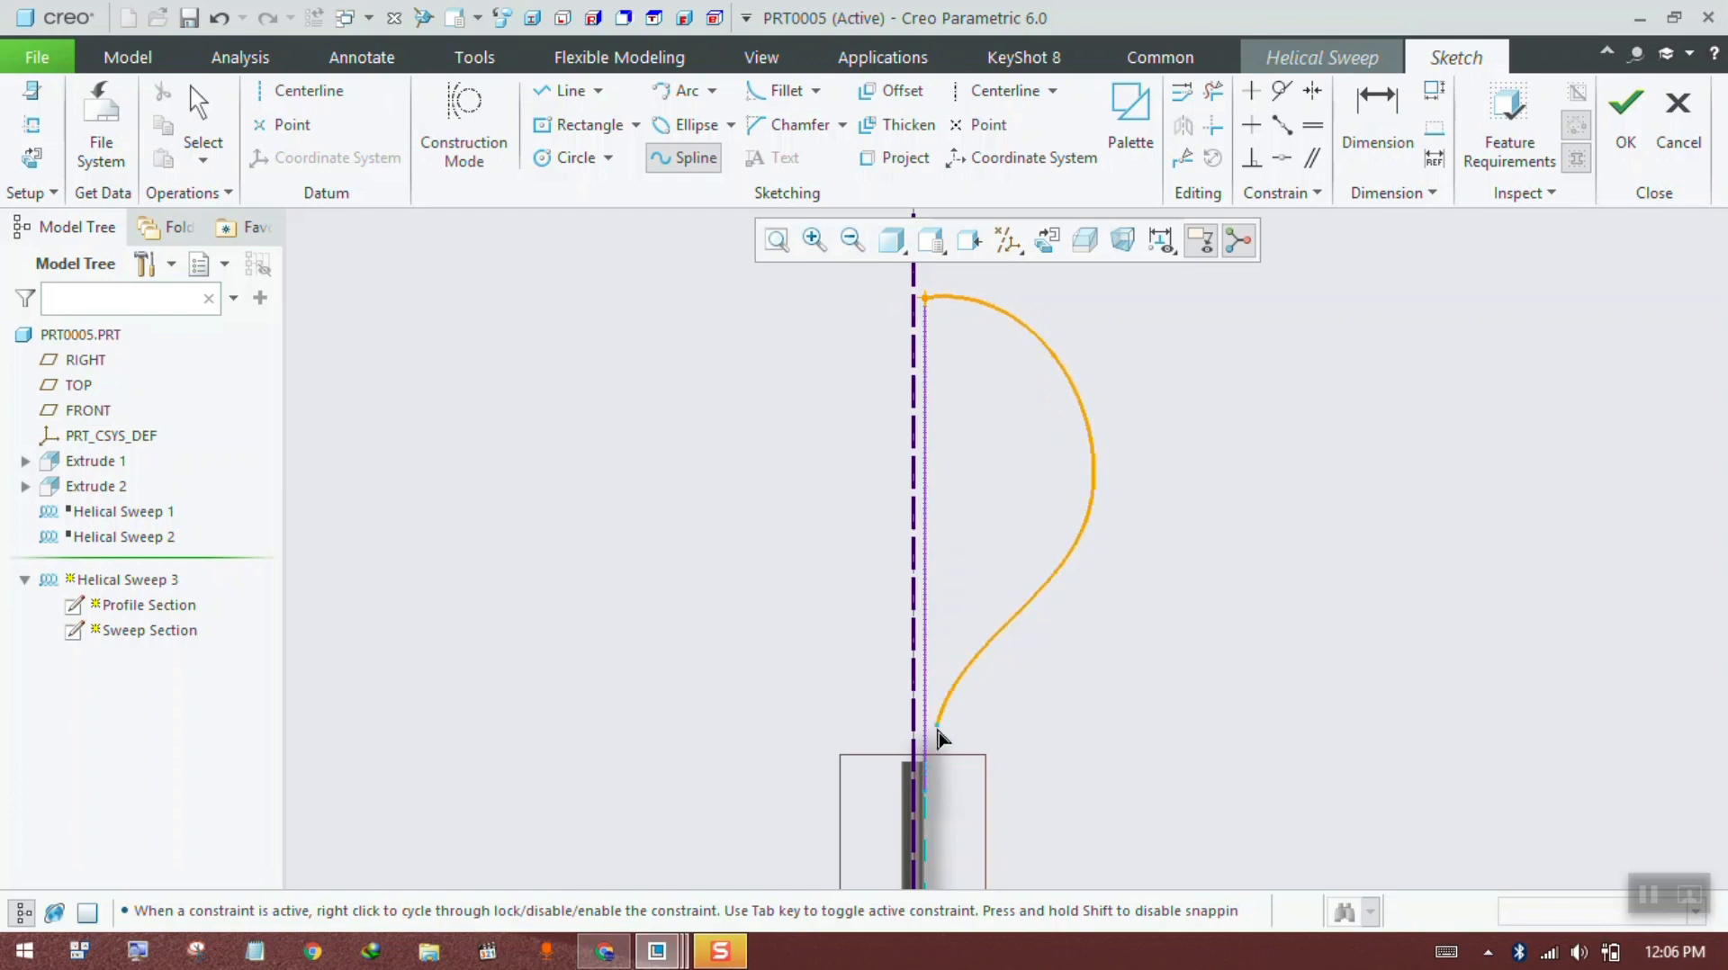
pyautogui.scroll(-1, 927, 794)
pyautogui.scroll(-4, 927, 794)
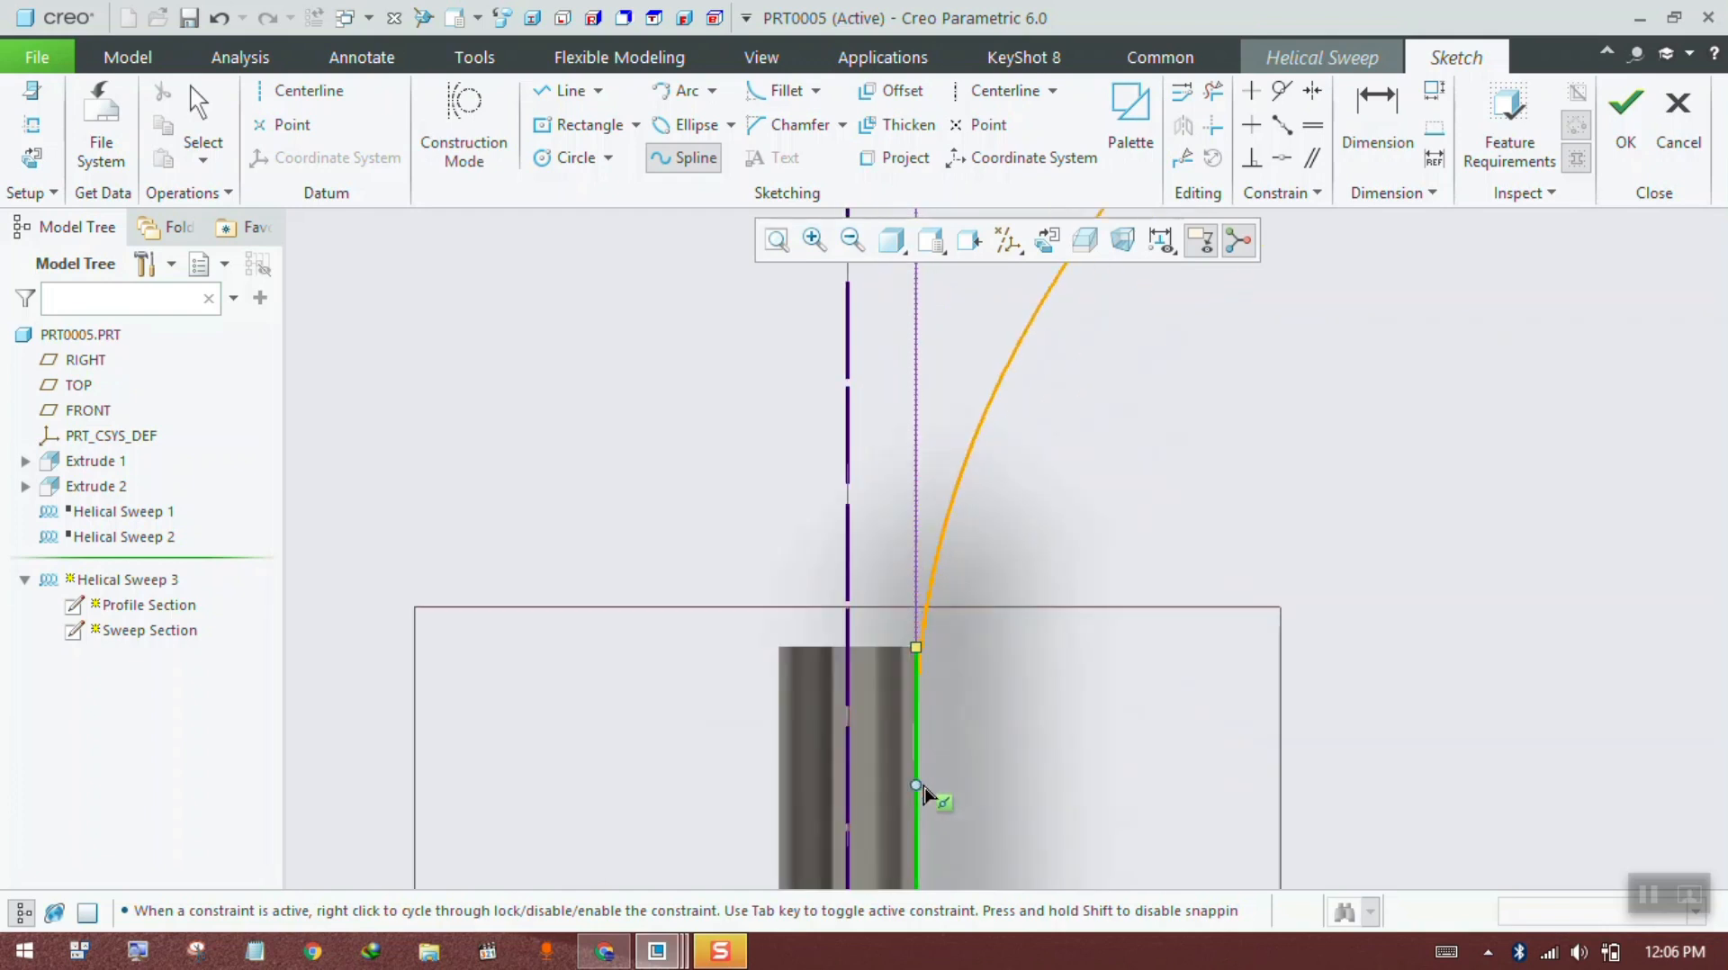
pyautogui.click(918, 830)
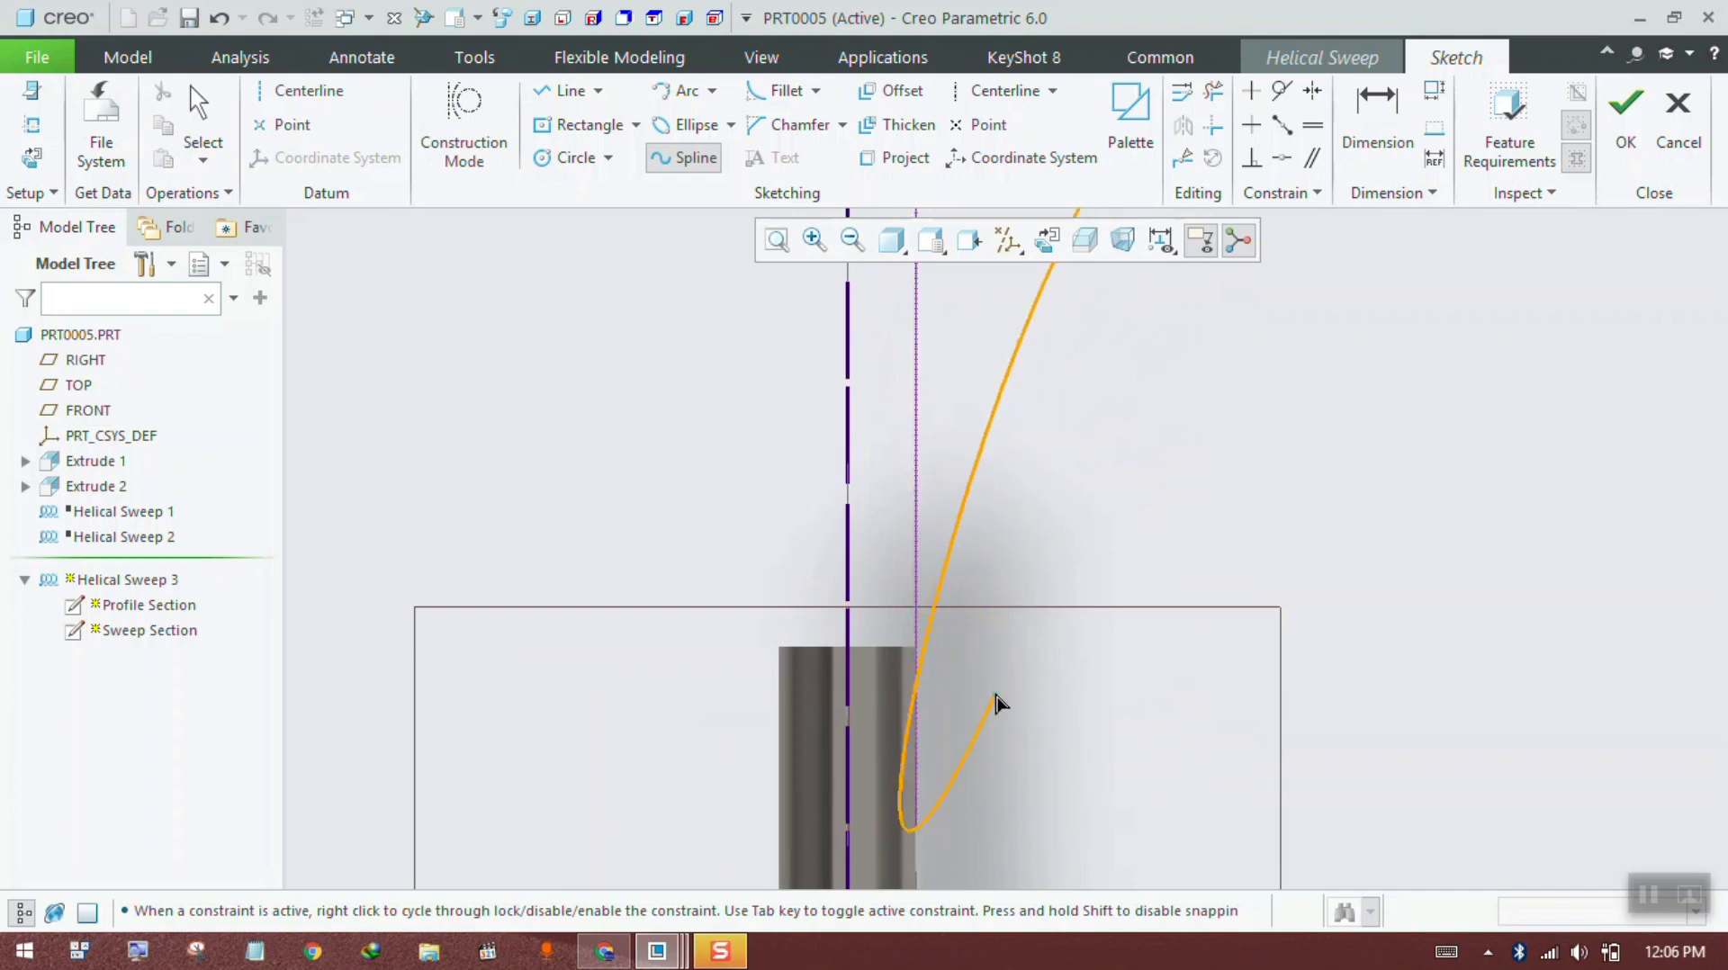
pyautogui.middleClick(993, 696)
pyautogui.scroll(5, 949, 740)
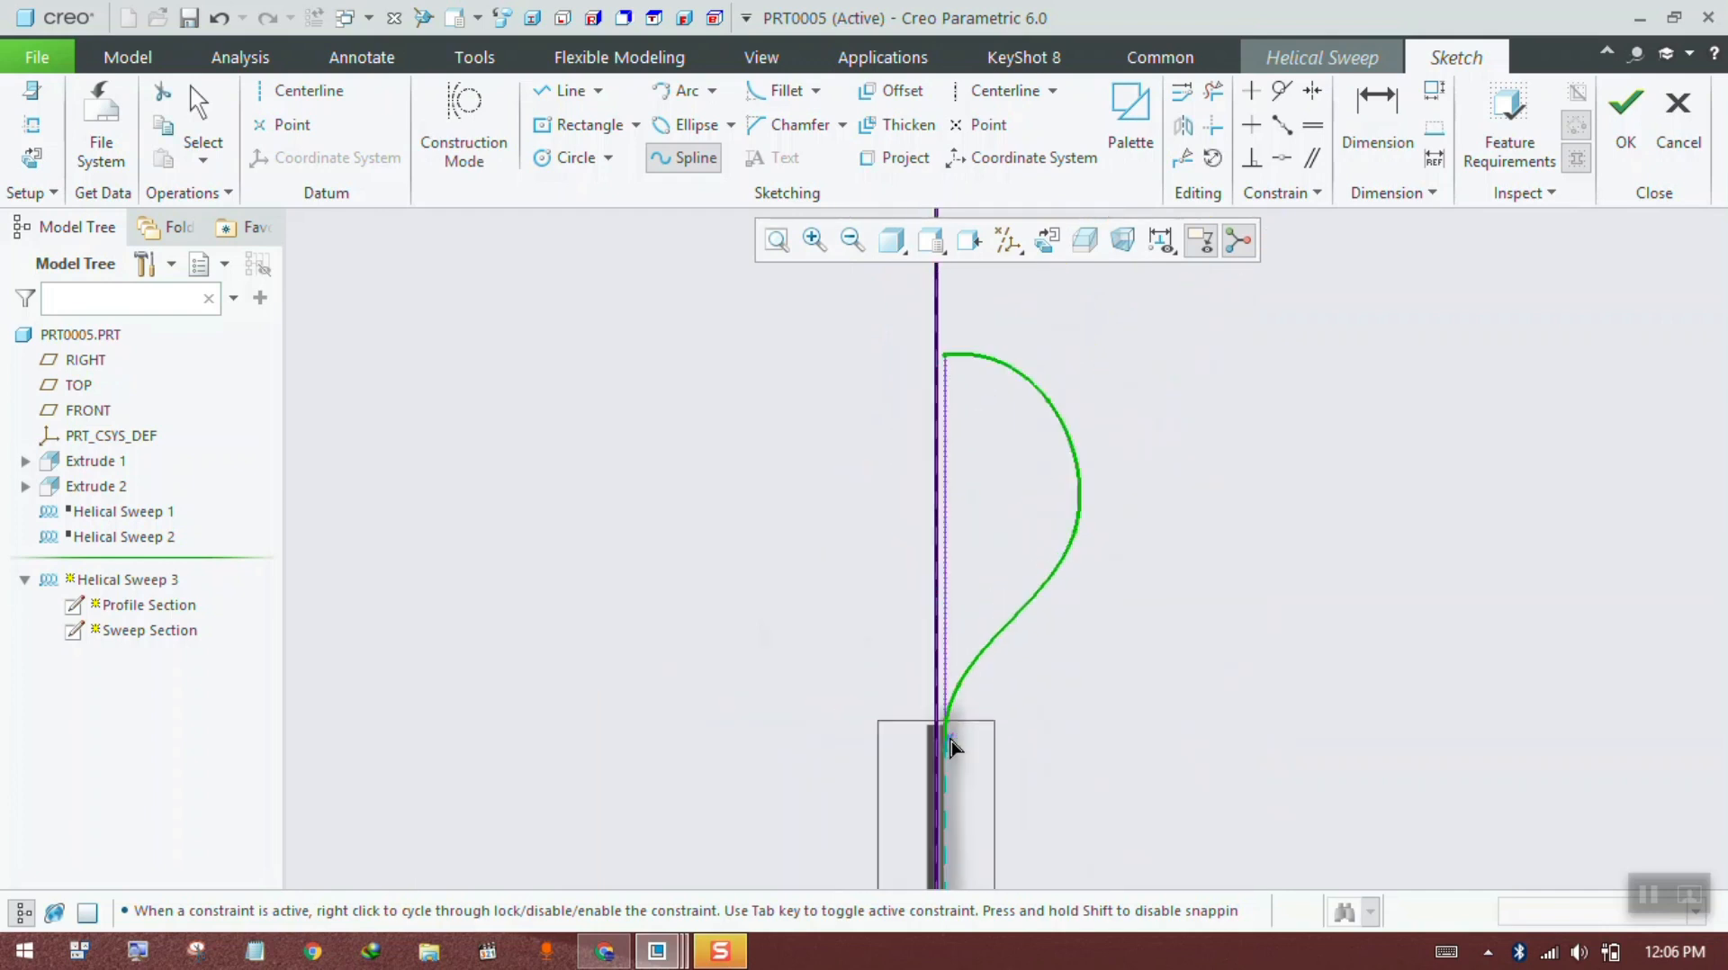
pyautogui.middleClick(413, 307)
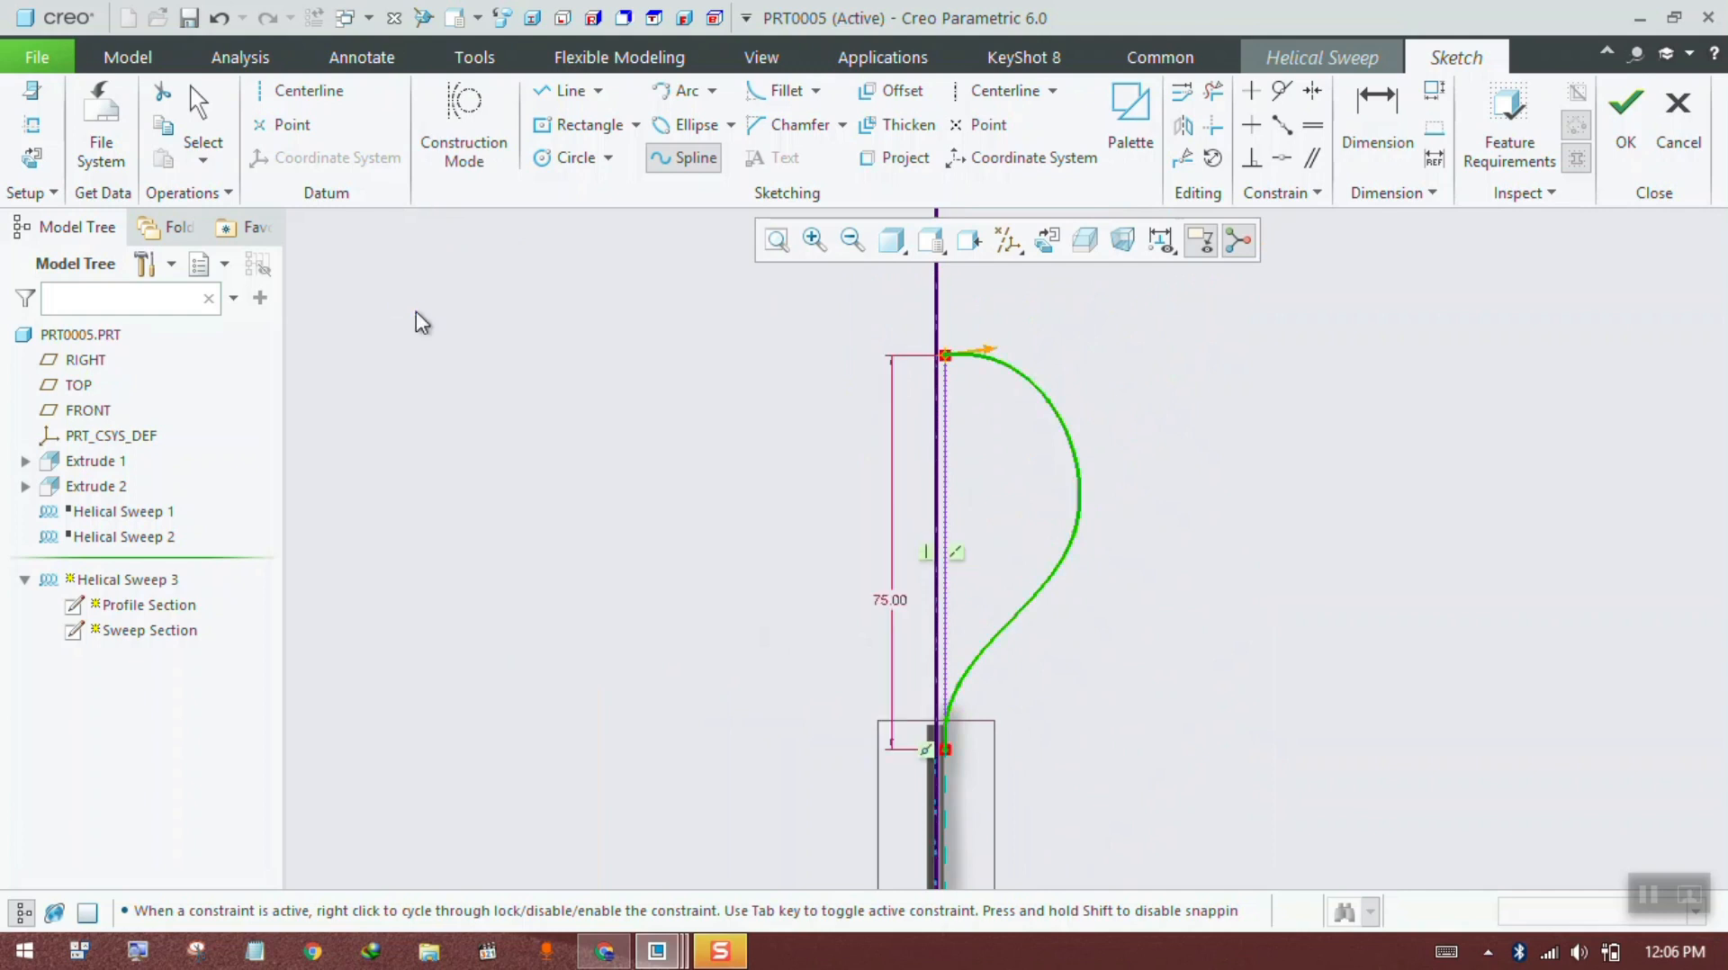
# Step: Reshape the spline through its control polygon into a fuller bulb near the free end, and finish the helix profile sketch
pyautogui.doubleClick(1029, 396)
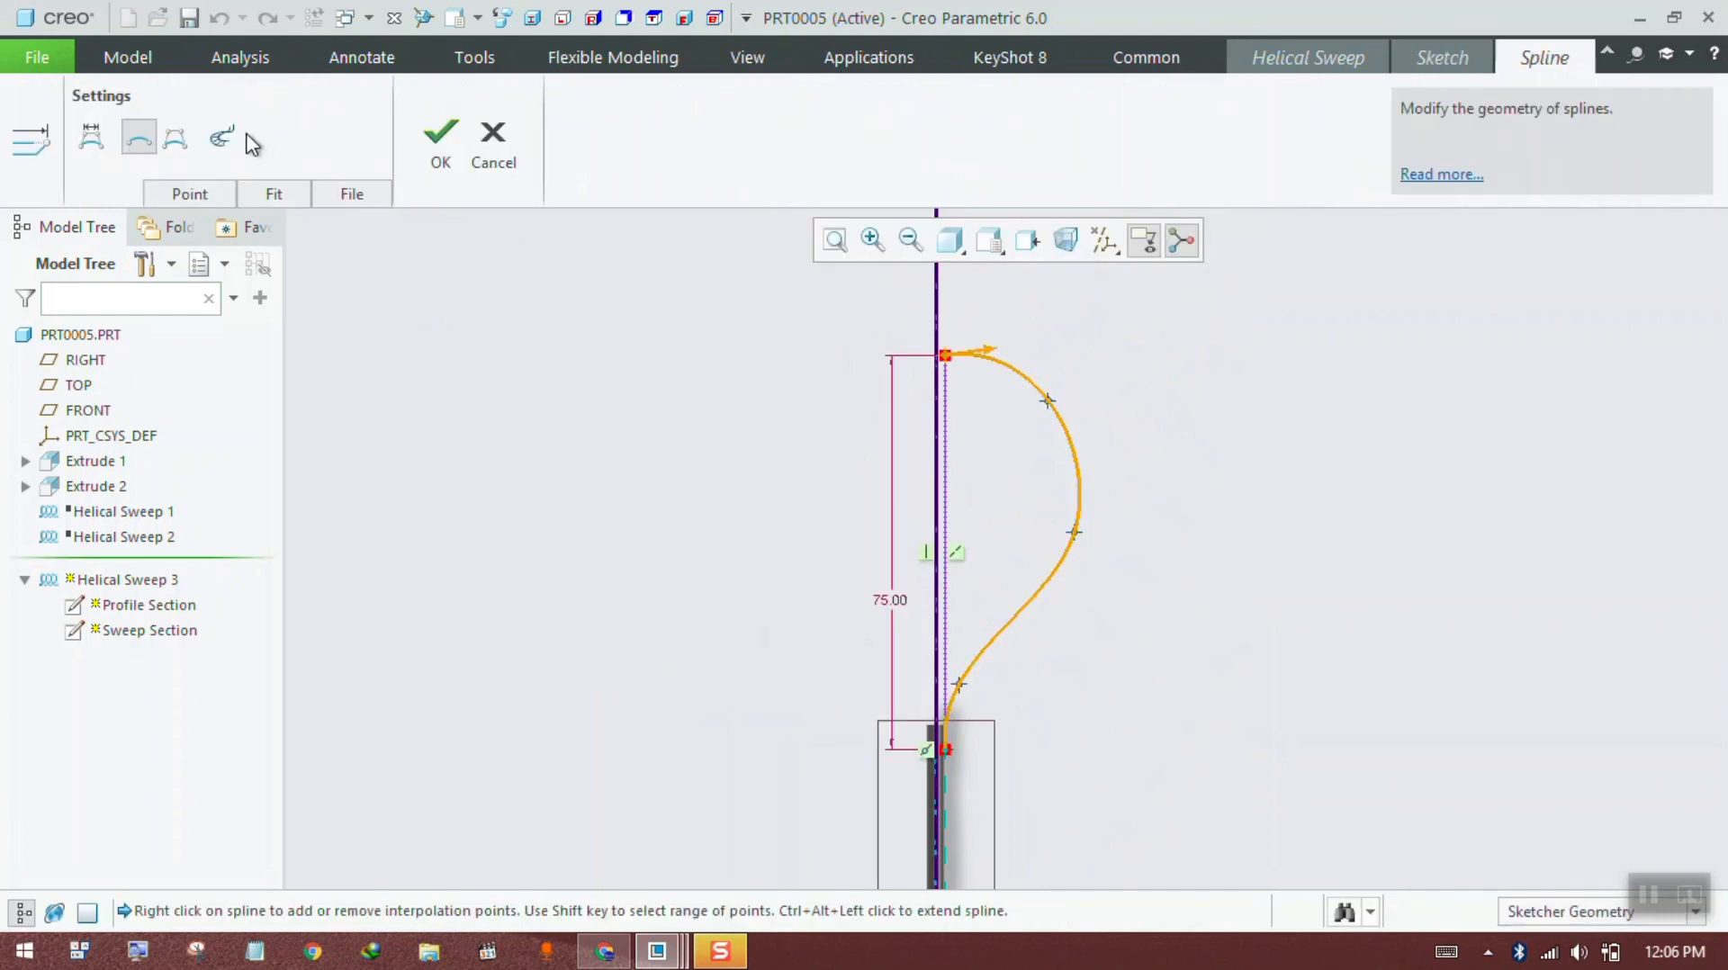
pyautogui.click(175, 137)
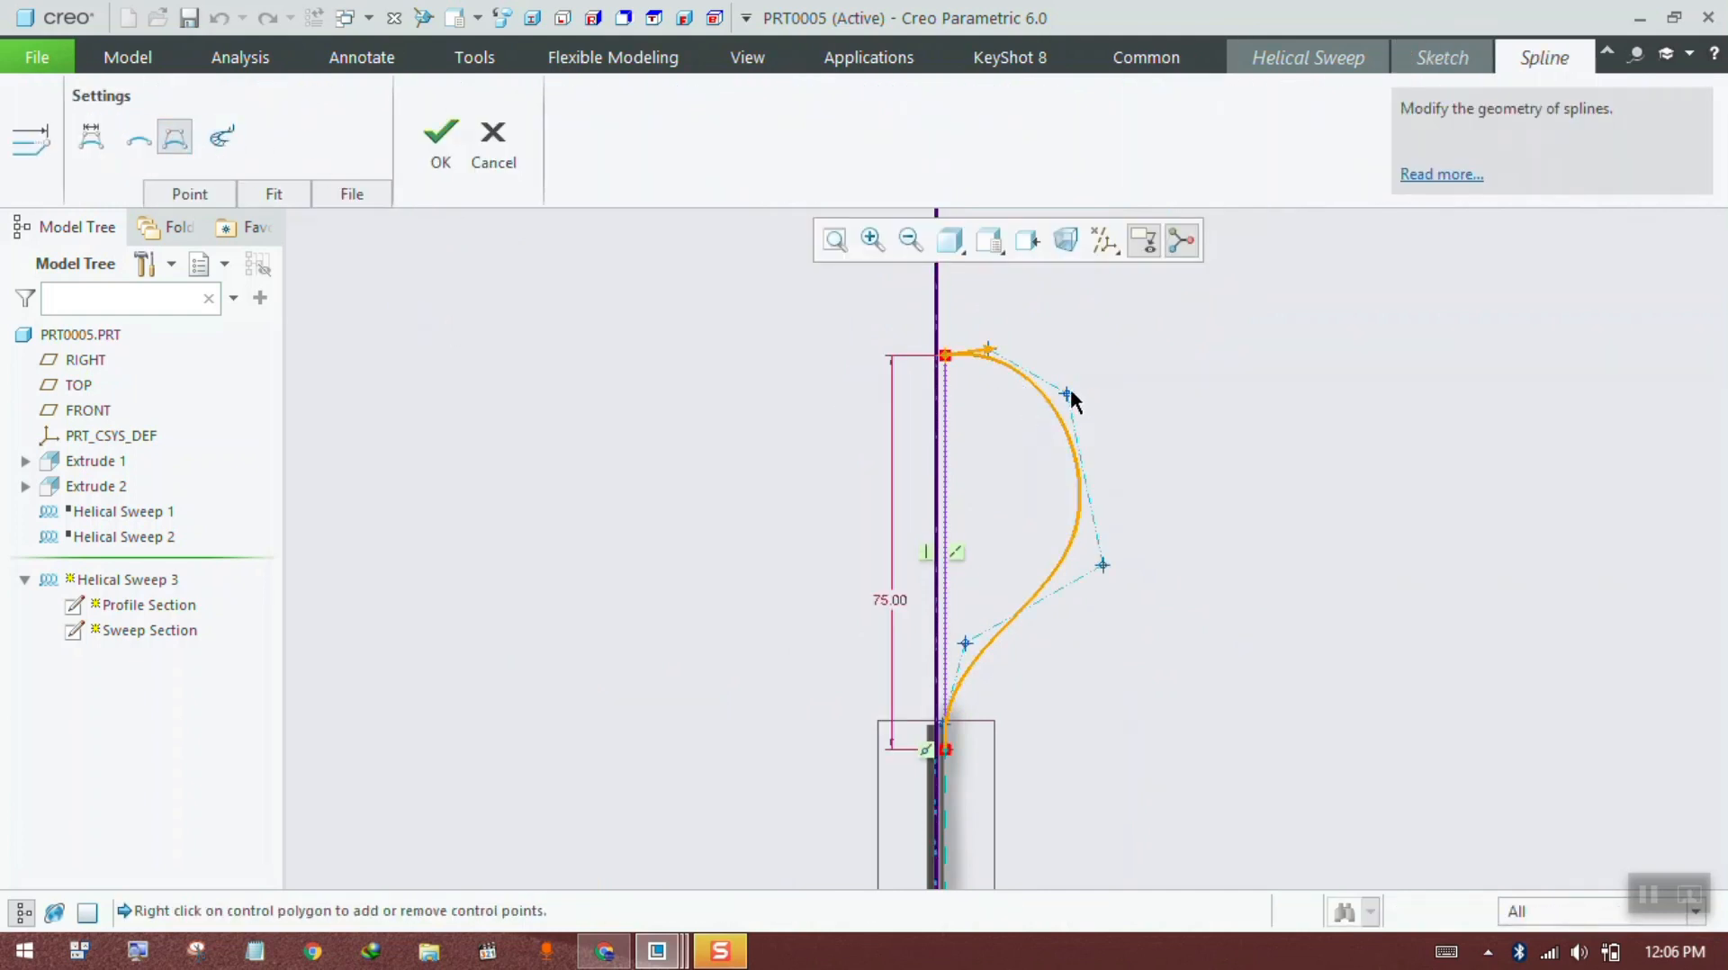
pyautogui.moveTo(1071, 389); pyautogui.dragTo(1090, 385)
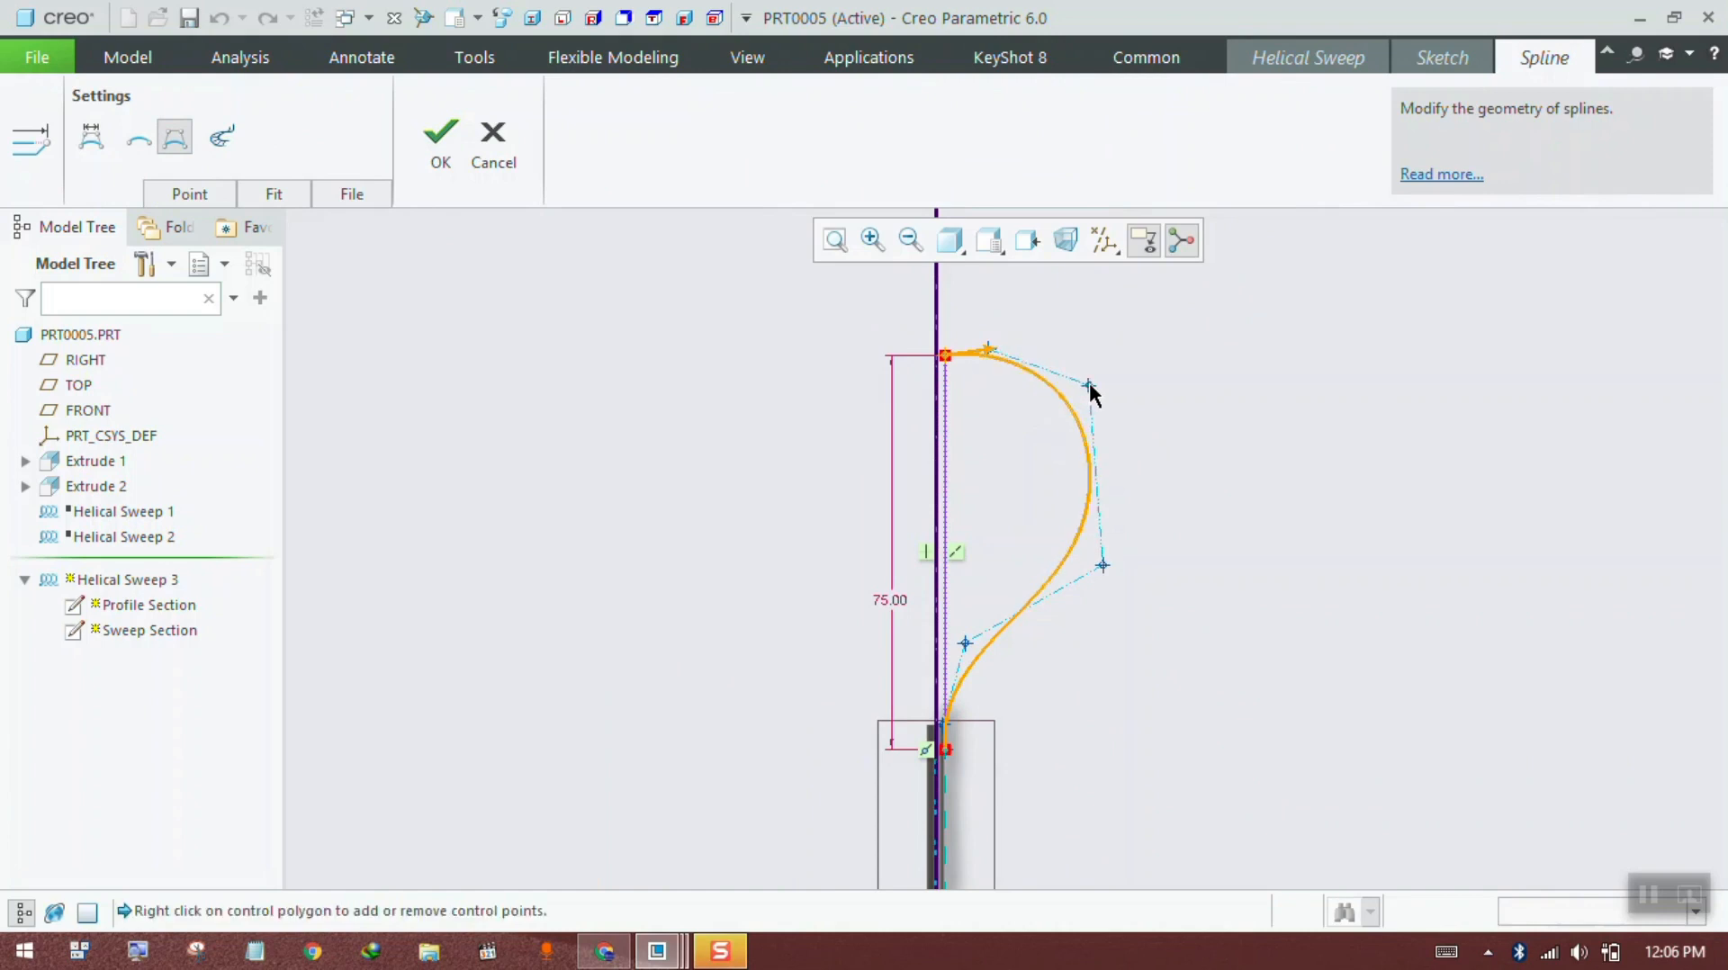
pyautogui.moveTo(1104, 564); pyautogui.dragTo(1112, 540)
pyautogui.moveTo(1089, 383); pyautogui.dragTo(1095, 390)
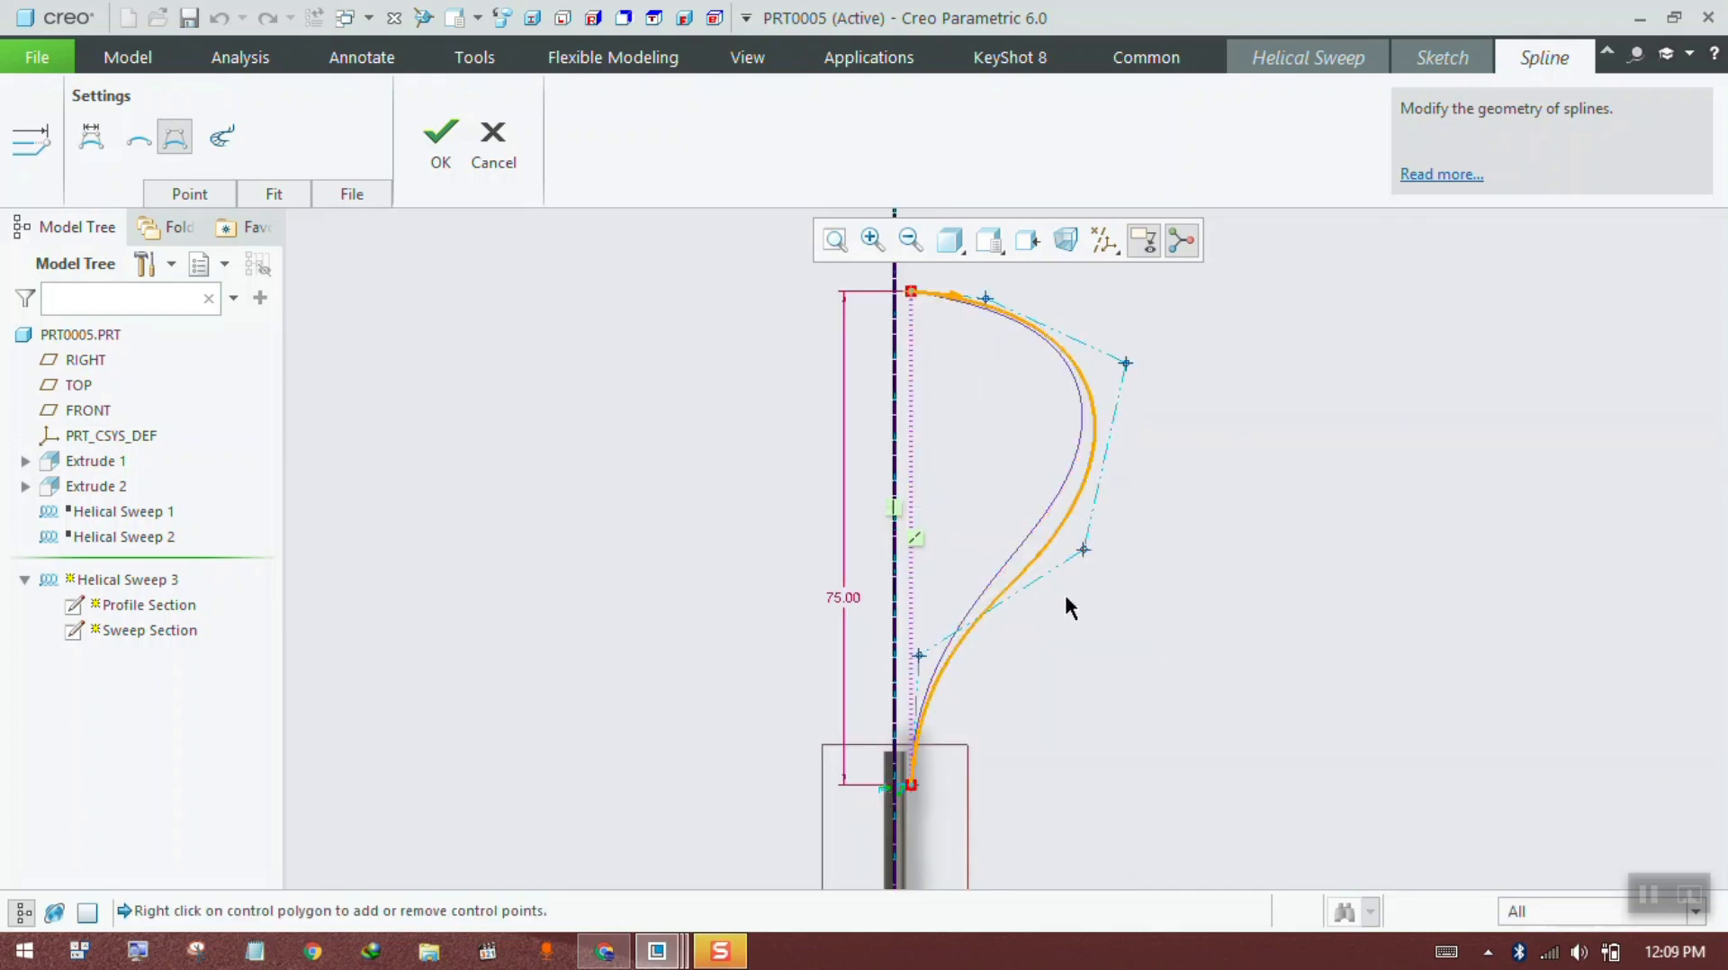
pyautogui.click(442, 153)
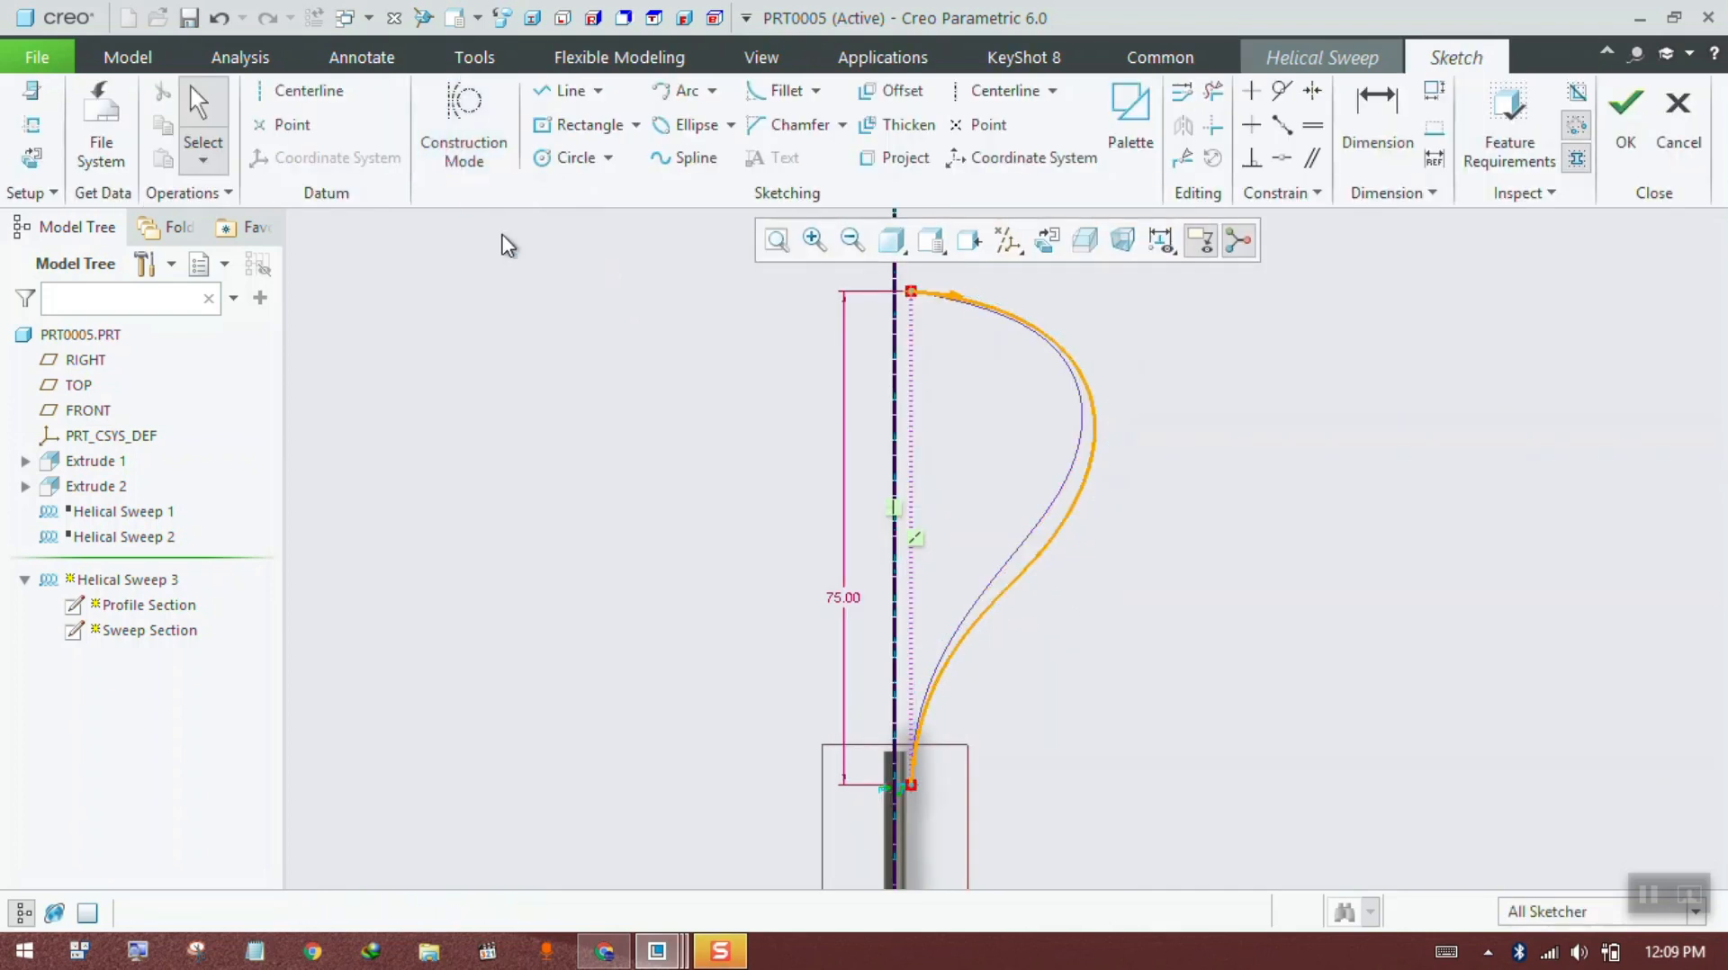
pyautogui.click(1624, 126)
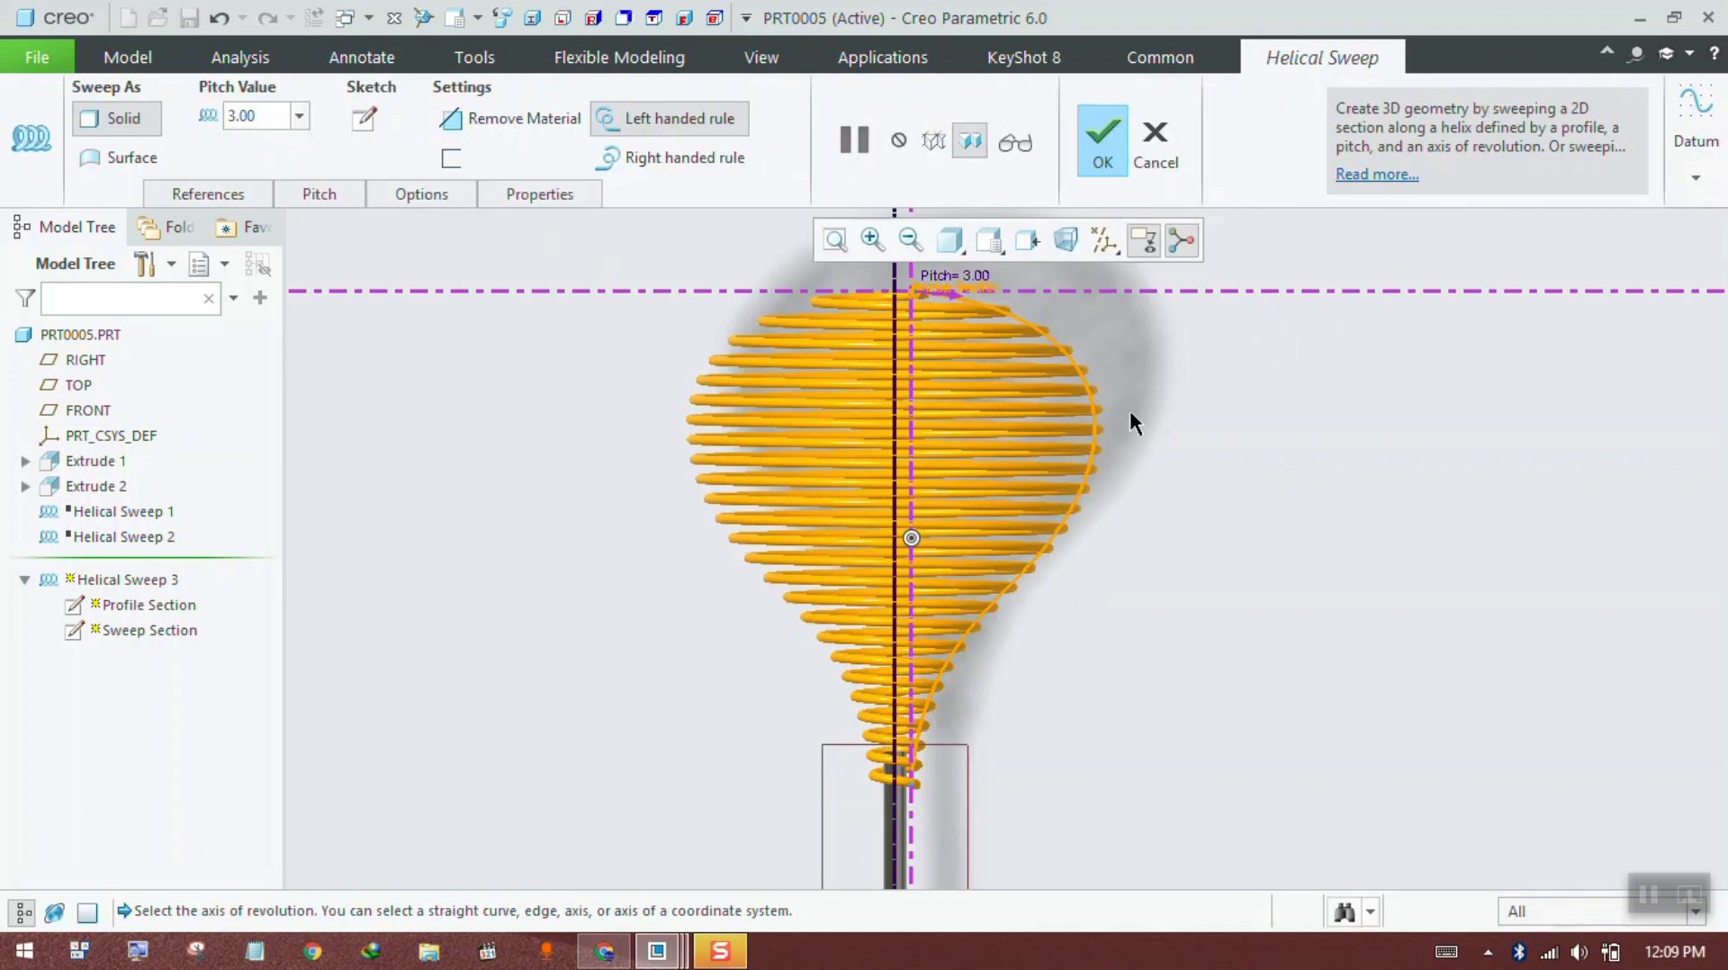
# Step: Examine the coil preview from several angles, especially where its narrow end wraps around the rod
pyautogui.moveTo(1174, 421); pyautogui.dragTo(1138, 321, button='middle')
pyautogui.scroll(5, 1089, 491)
pyautogui.moveTo(1089, 495); pyautogui.dragTo(1111, 675, button='middle')
pyautogui.scroll(-6, 926, 717)
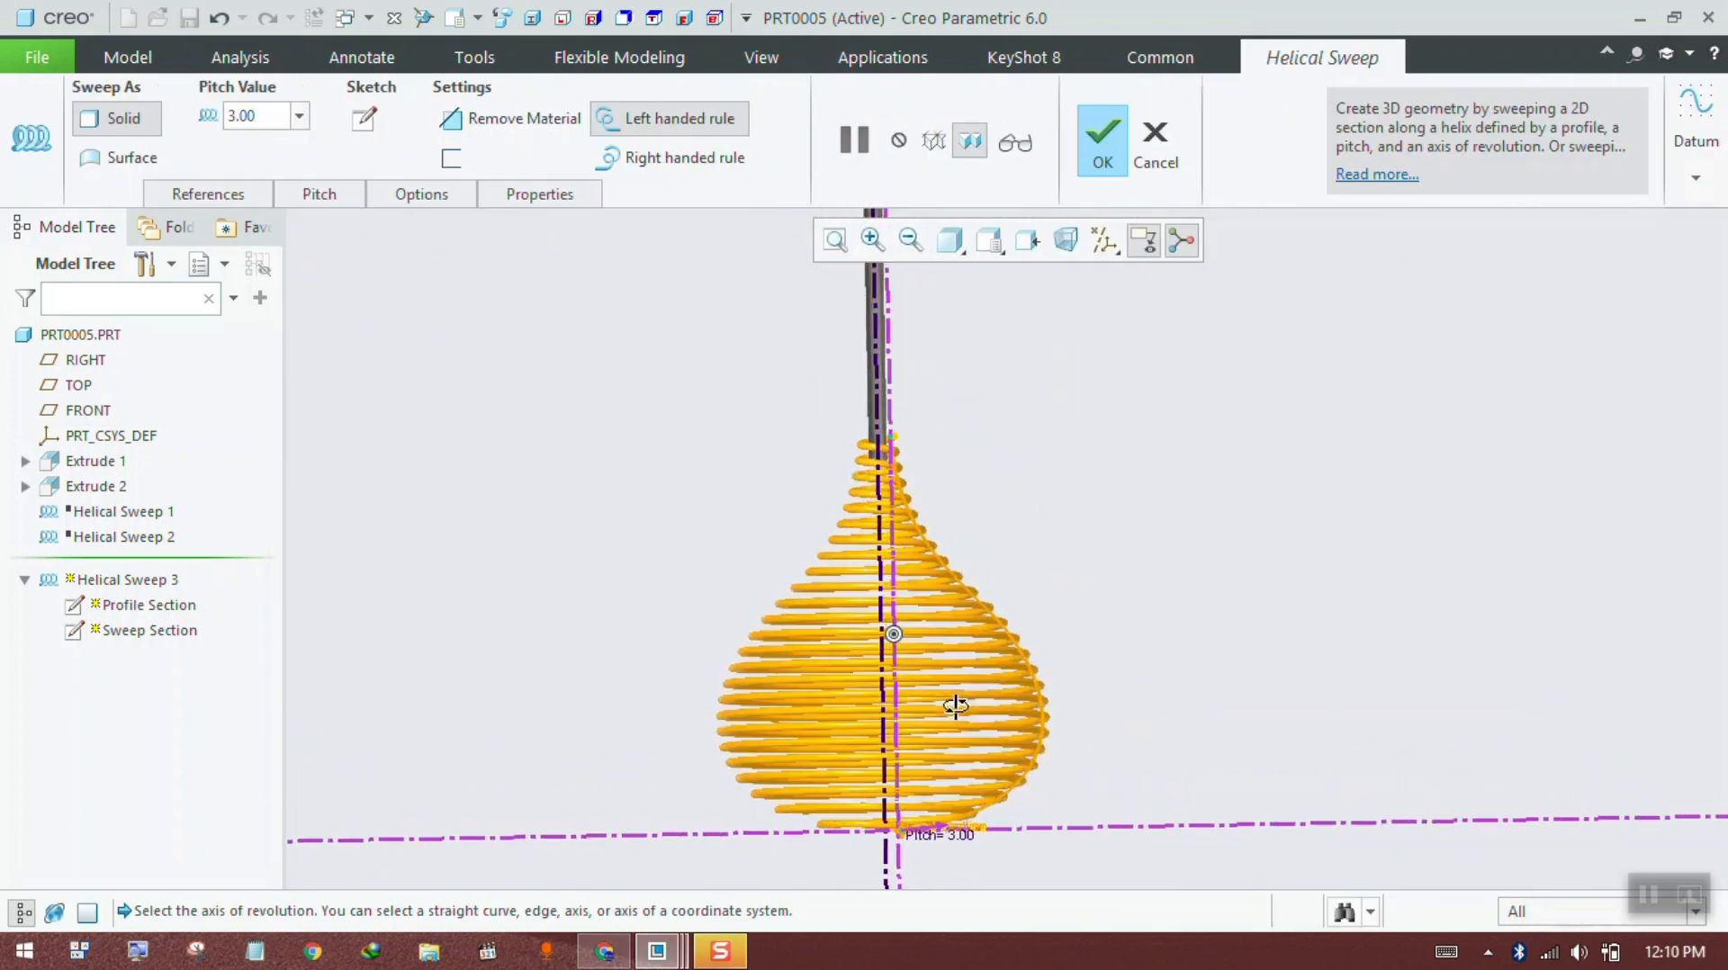
pyautogui.scroll(-3, 894, 504)
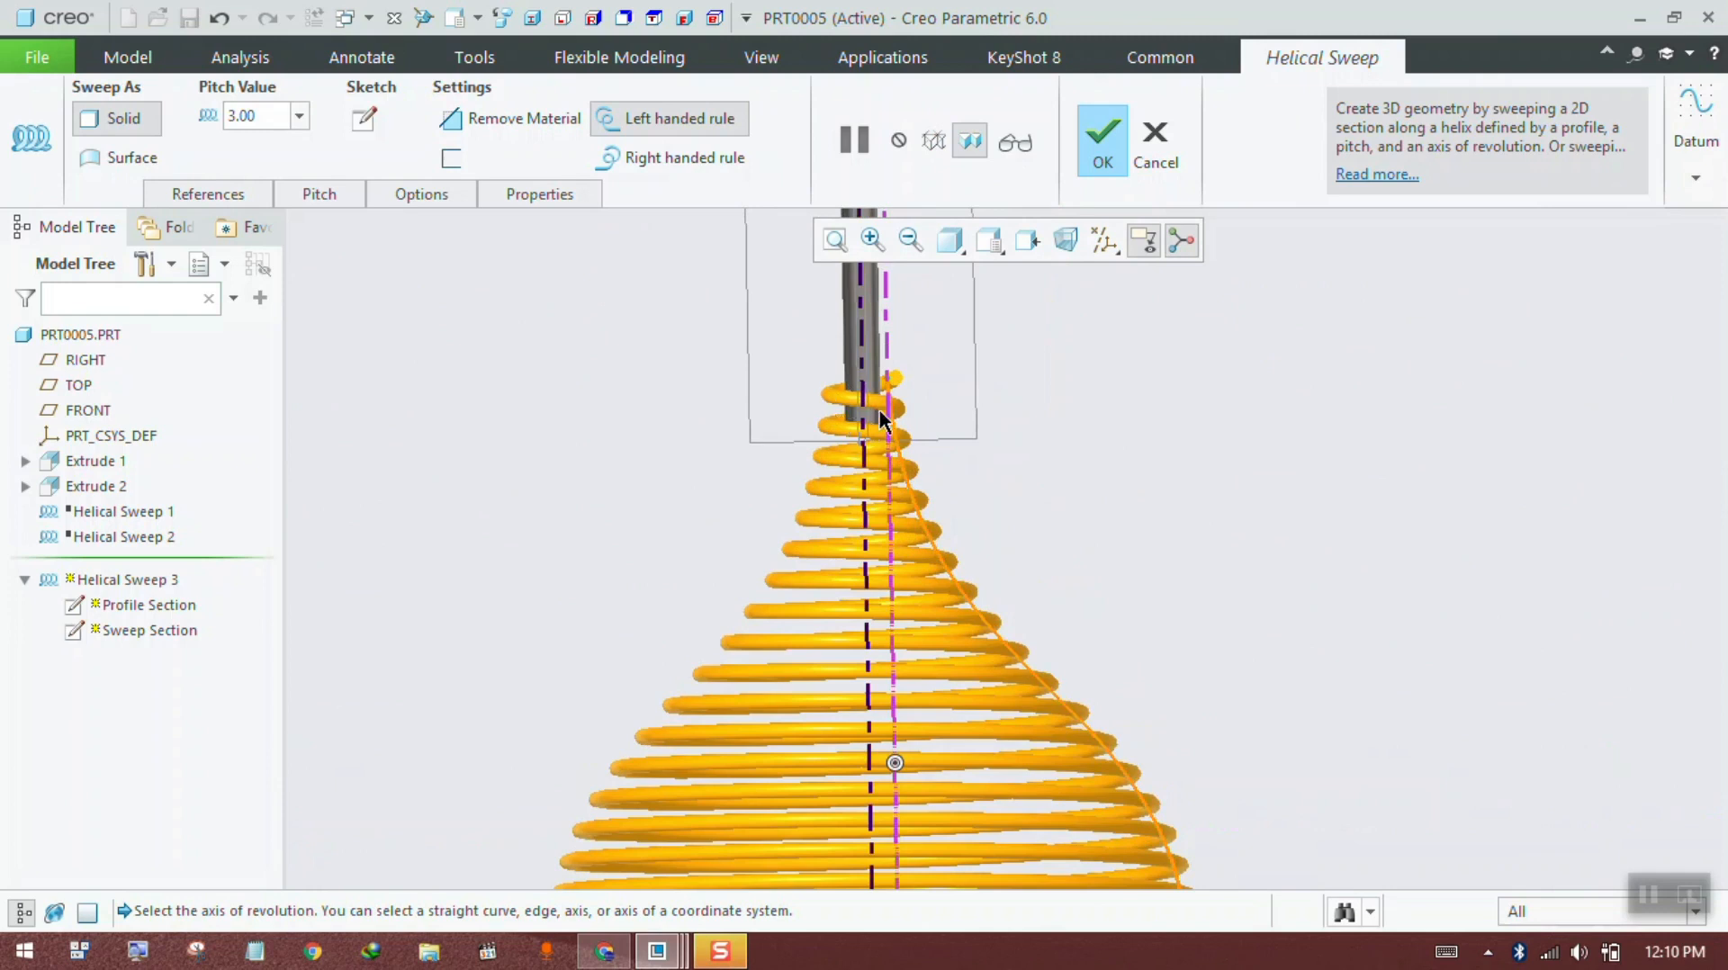
pyautogui.scroll(-3, 882, 416)
pyautogui.scroll(5, 834, 385)
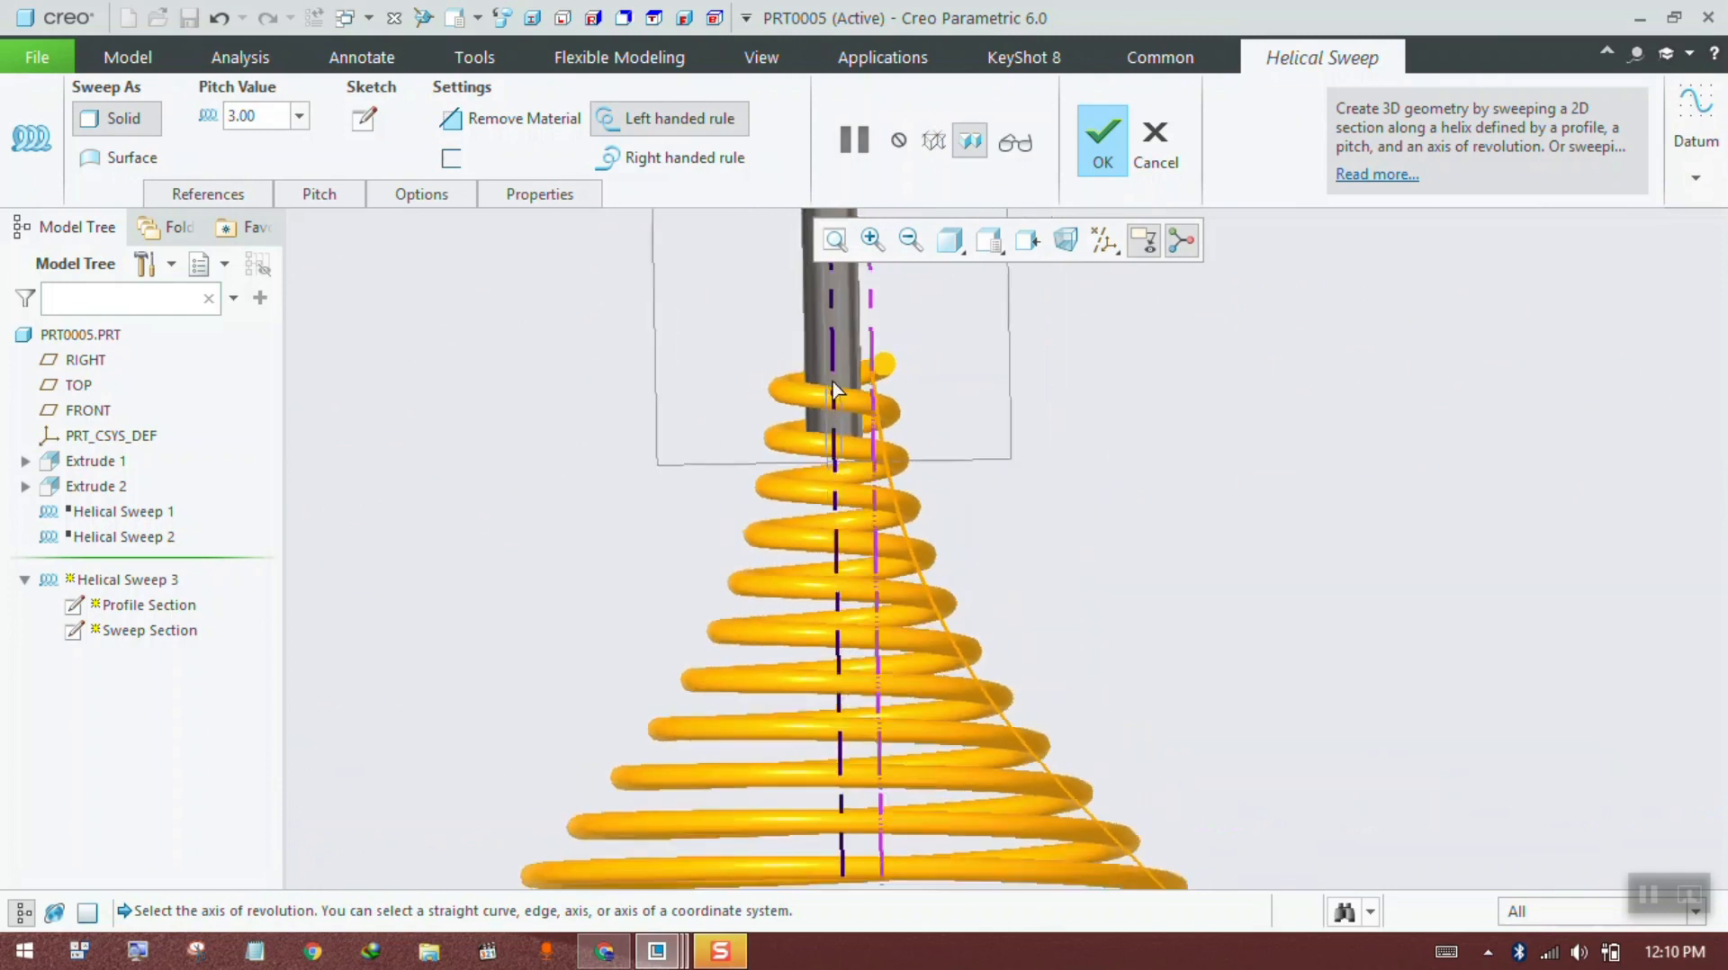
pyautogui.scroll(-2, 845, 385)
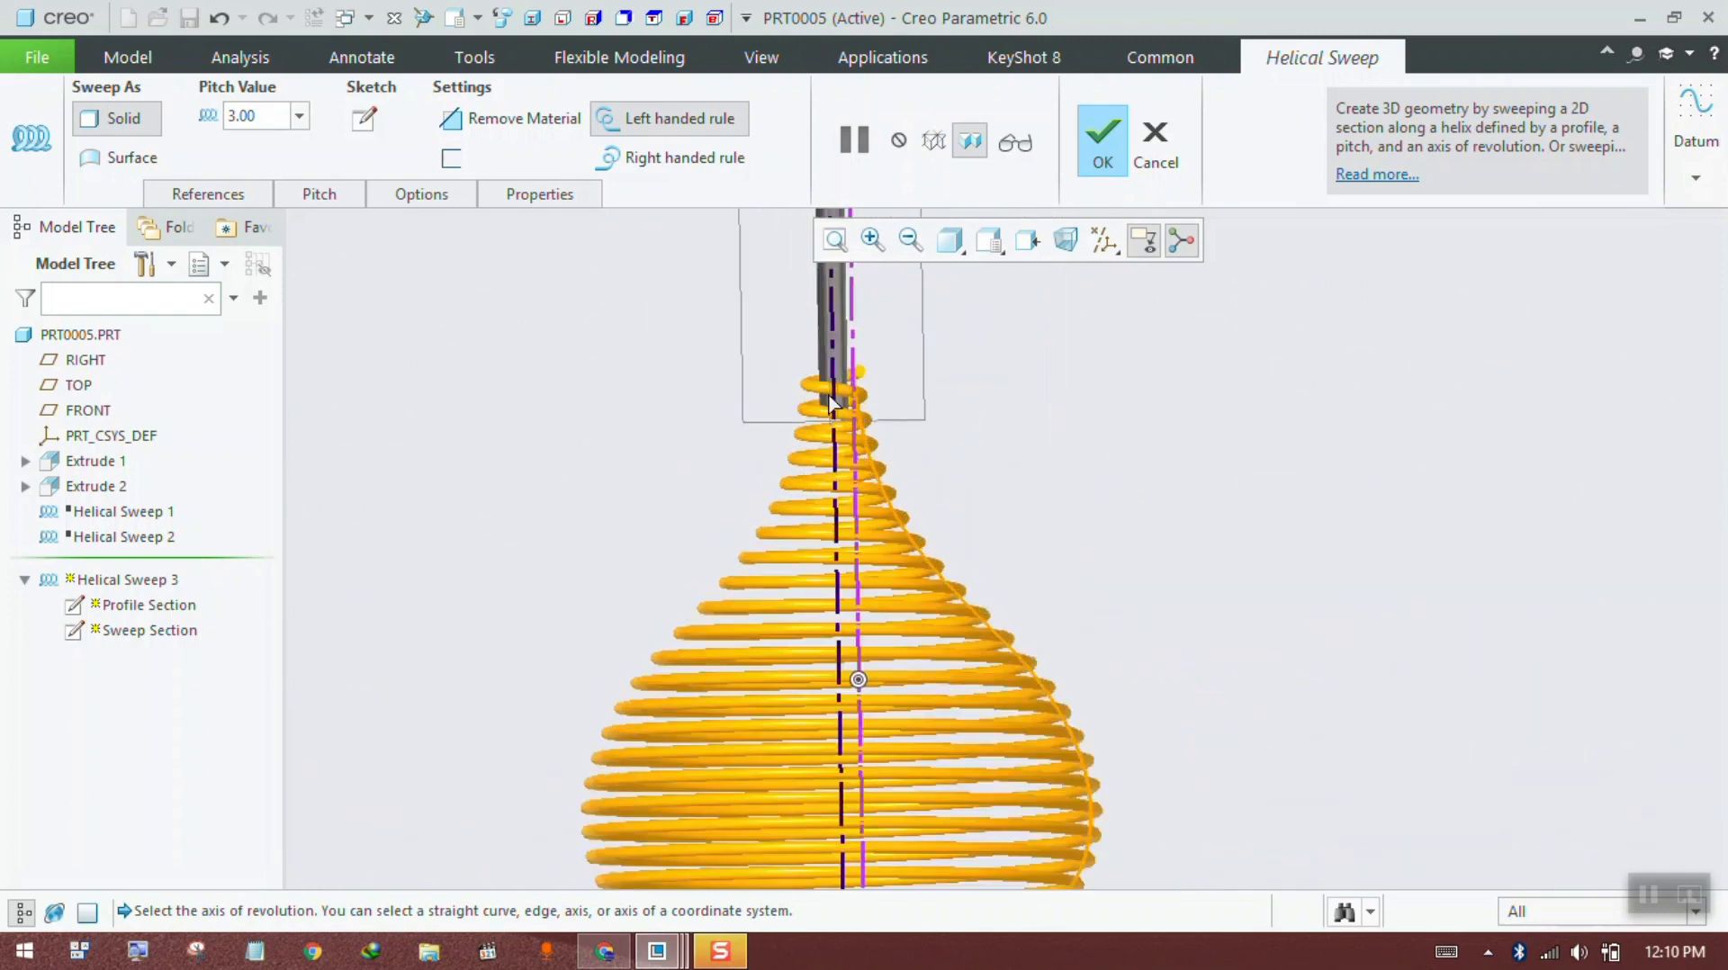
pyautogui.scroll(2, 830, 402)
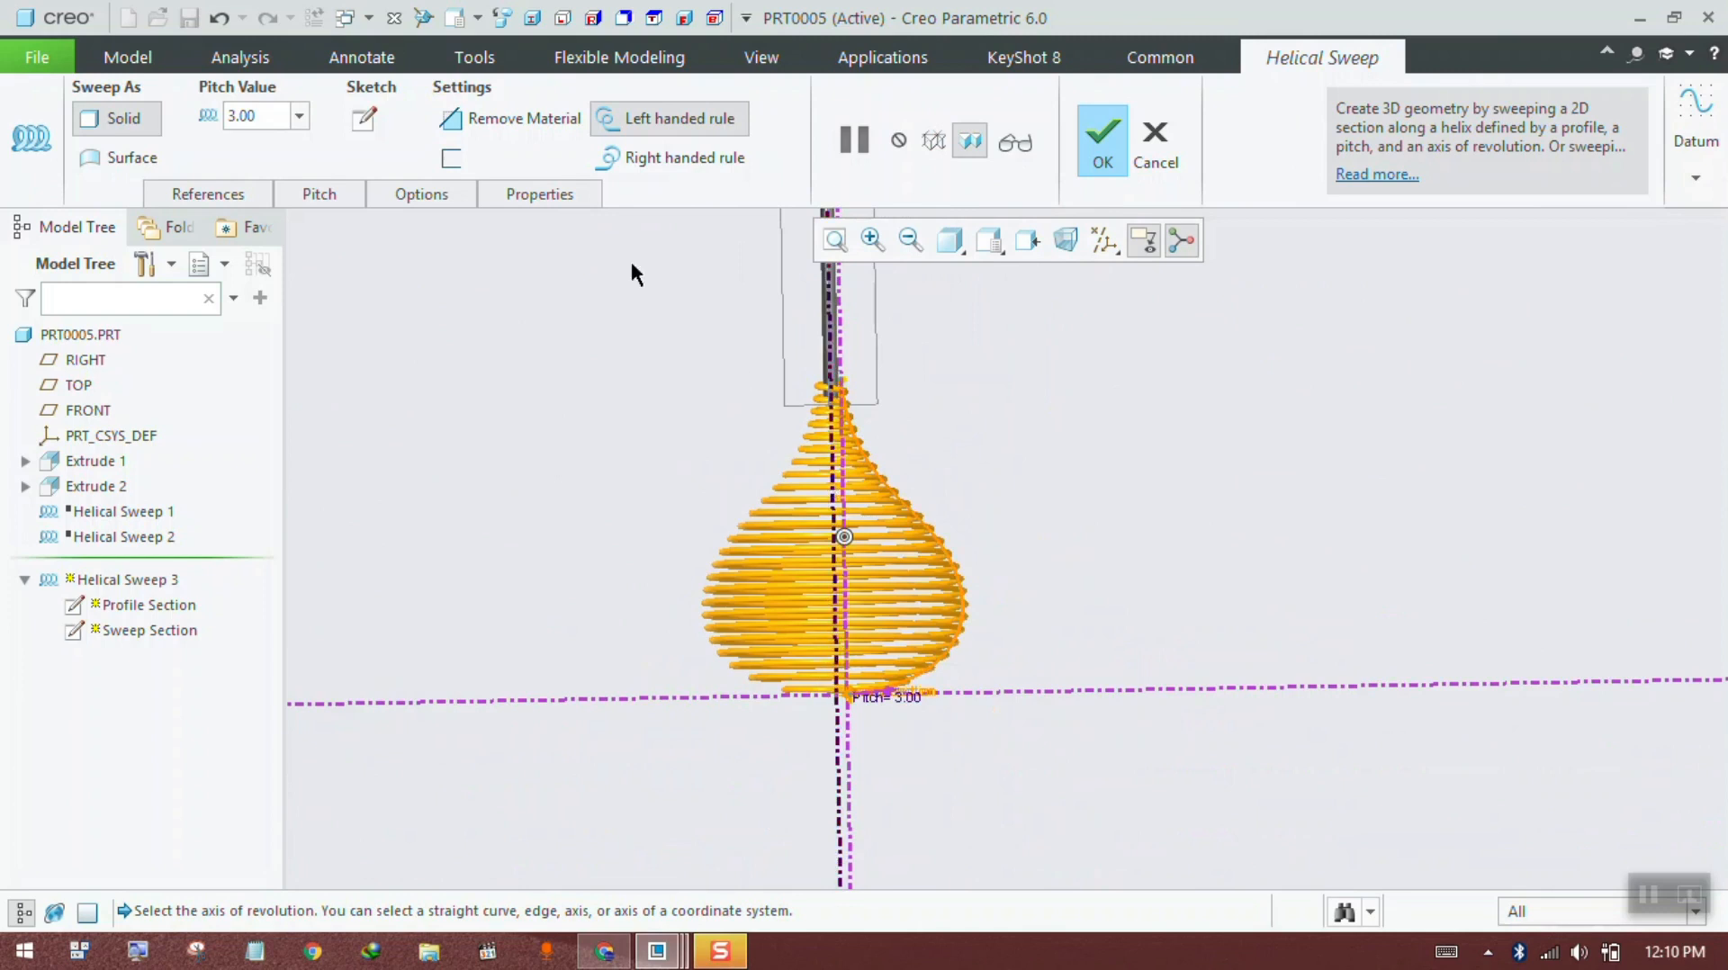
# Step: Set the helical sweep's start point pitch to 1.5 and add an end point pitch of 1.5
pyautogui.click(346, 198)
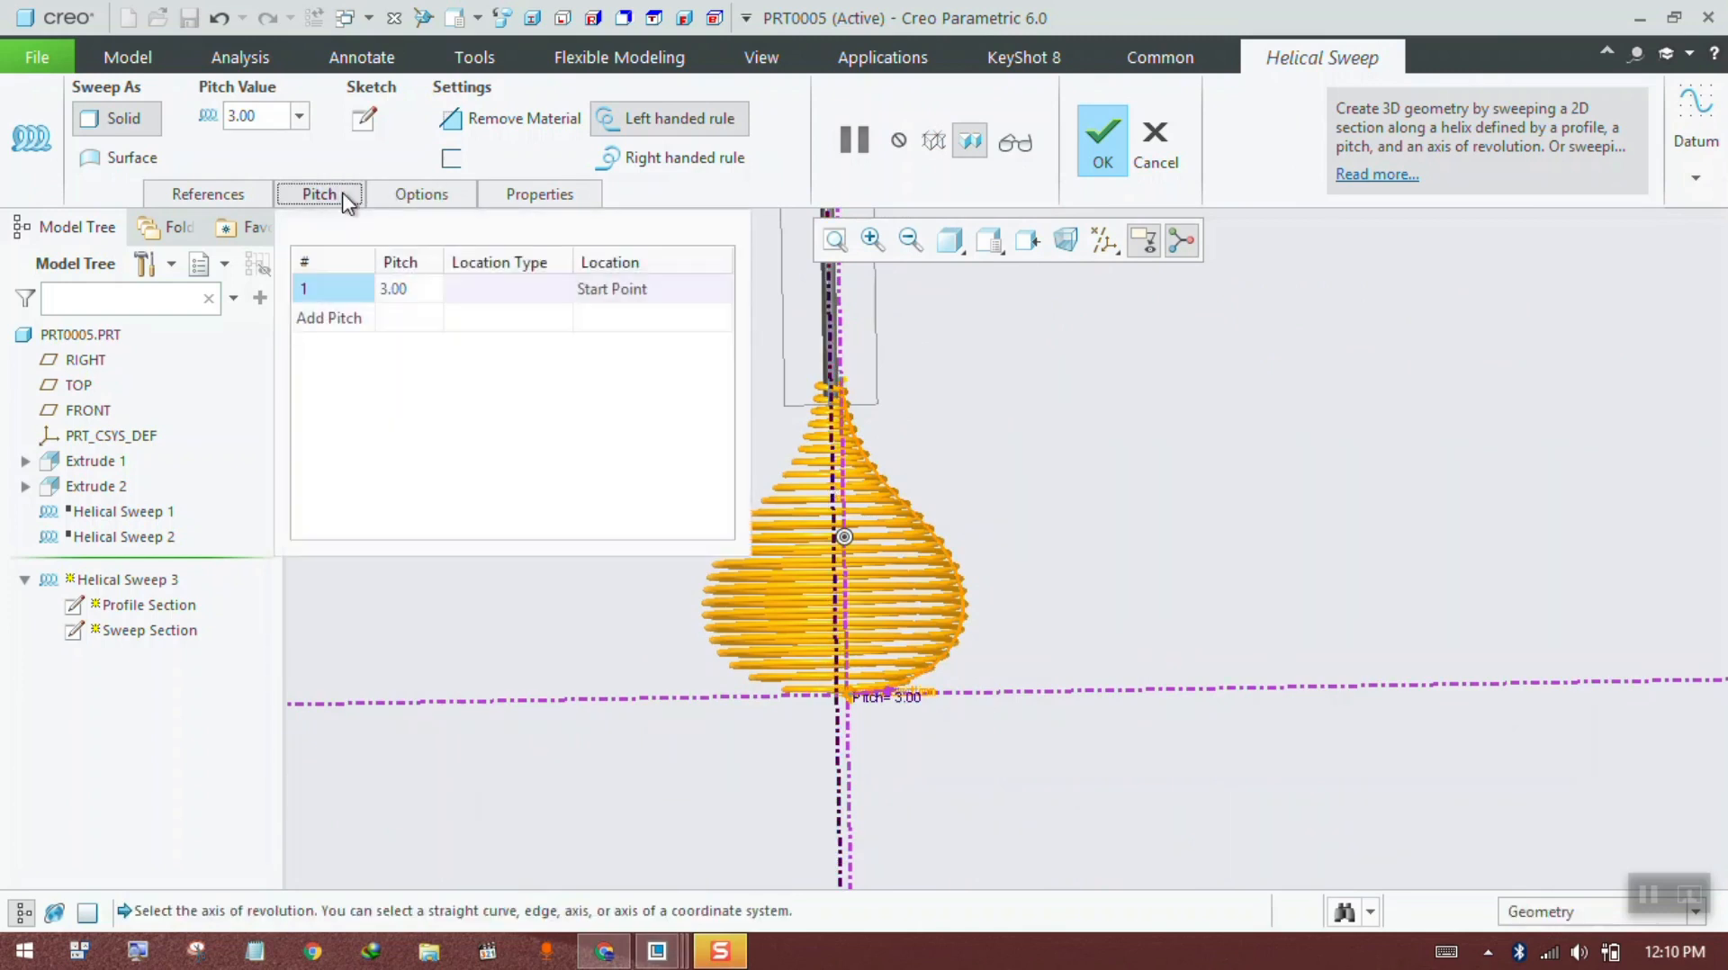
pyautogui.click(405, 288)
pyautogui.click(405, 288)
pyautogui.write('1.')
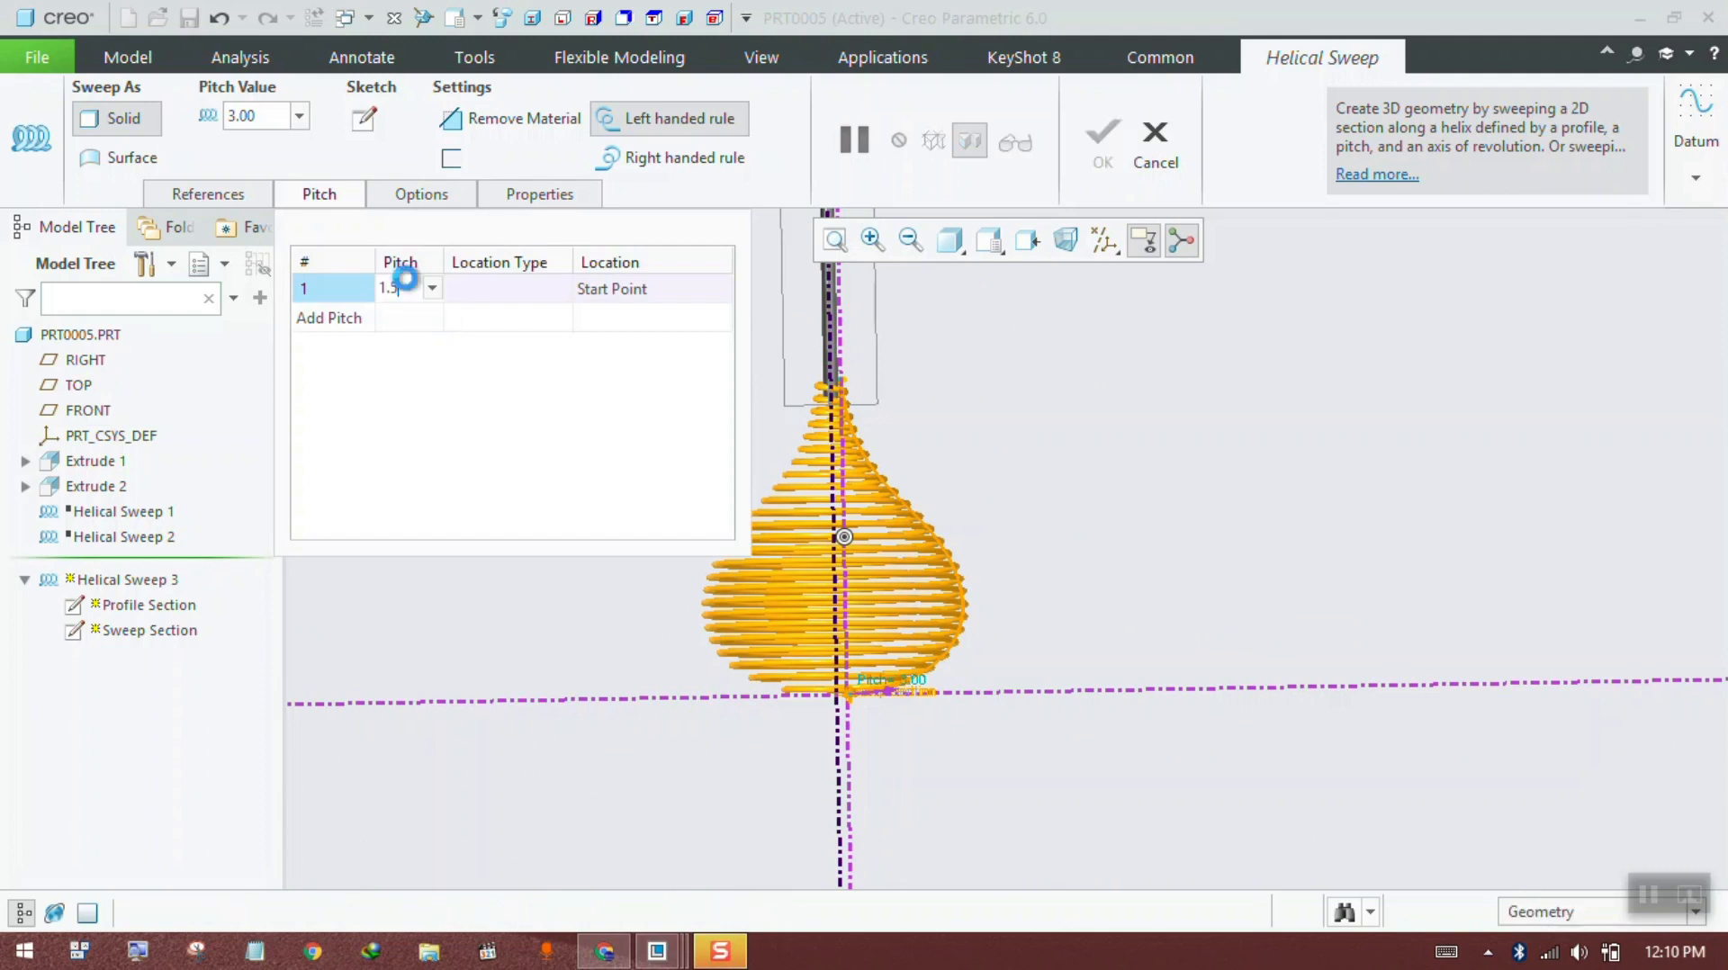
pyautogui.write('5')
pyautogui.press('Return')
pyautogui.click(317, 318)
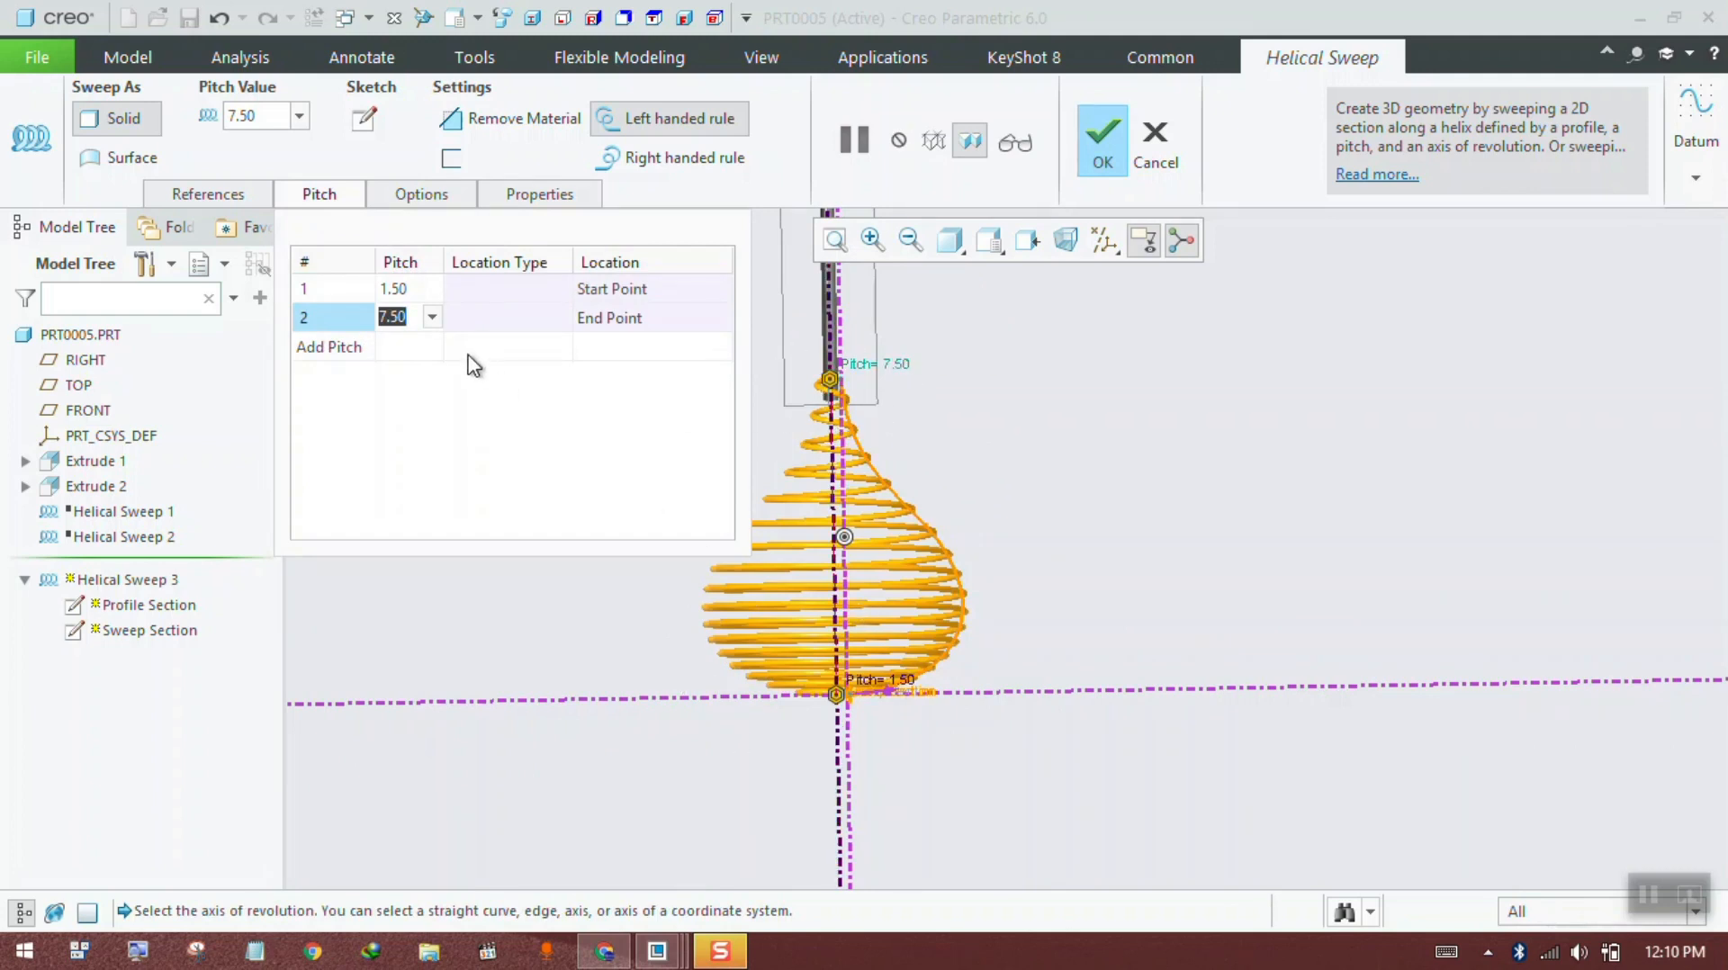
pyautogui.write('1.')
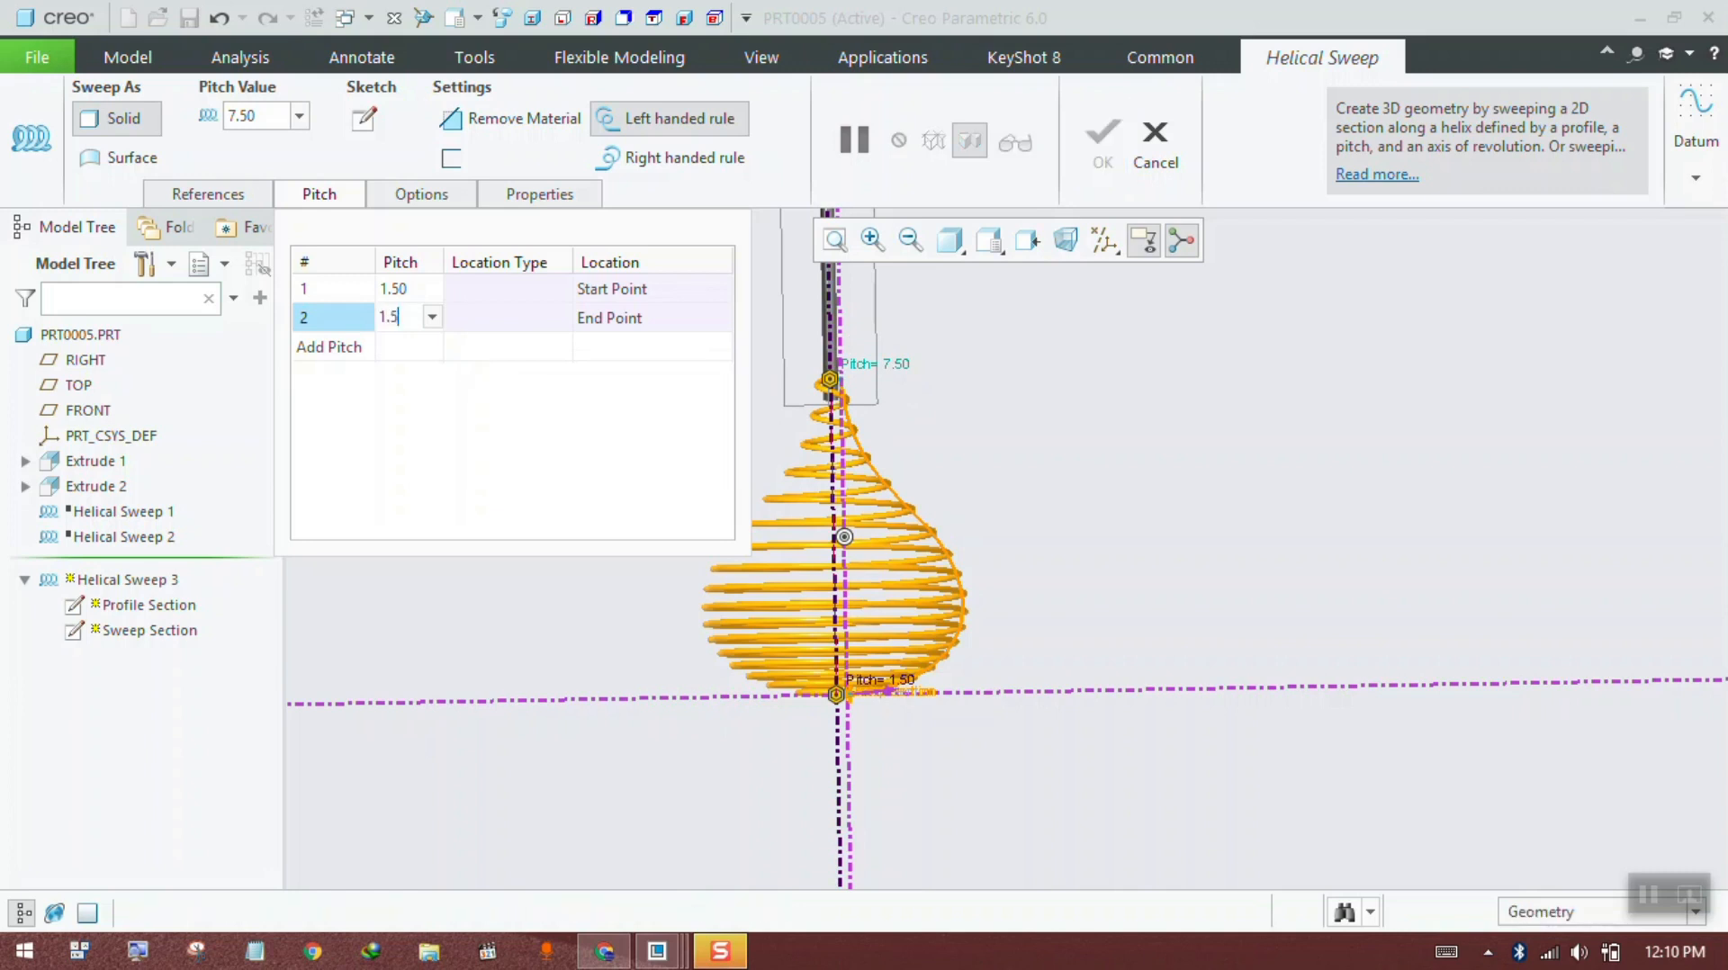
pyautogui.write('5')
pyautogui.press('Return')
# Step: Add a third pitch point with a pitch of 5 and set its location type to By Ratio
pyautogui.click(328, 351)
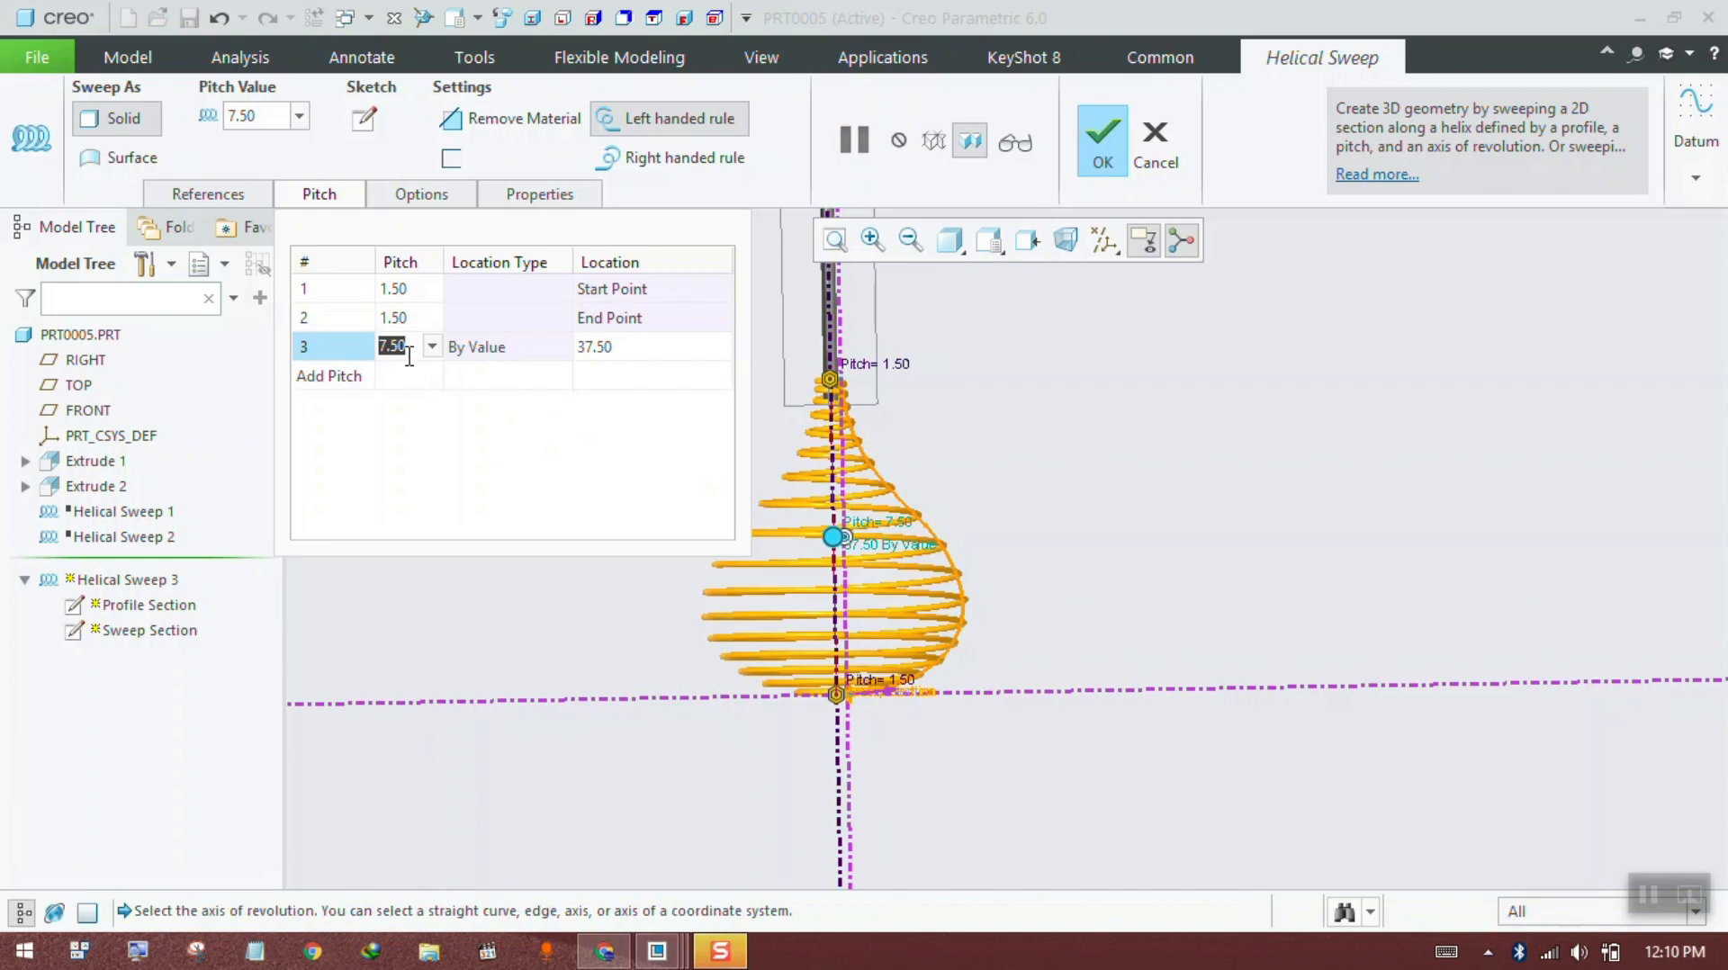
pyautogui.write('5')
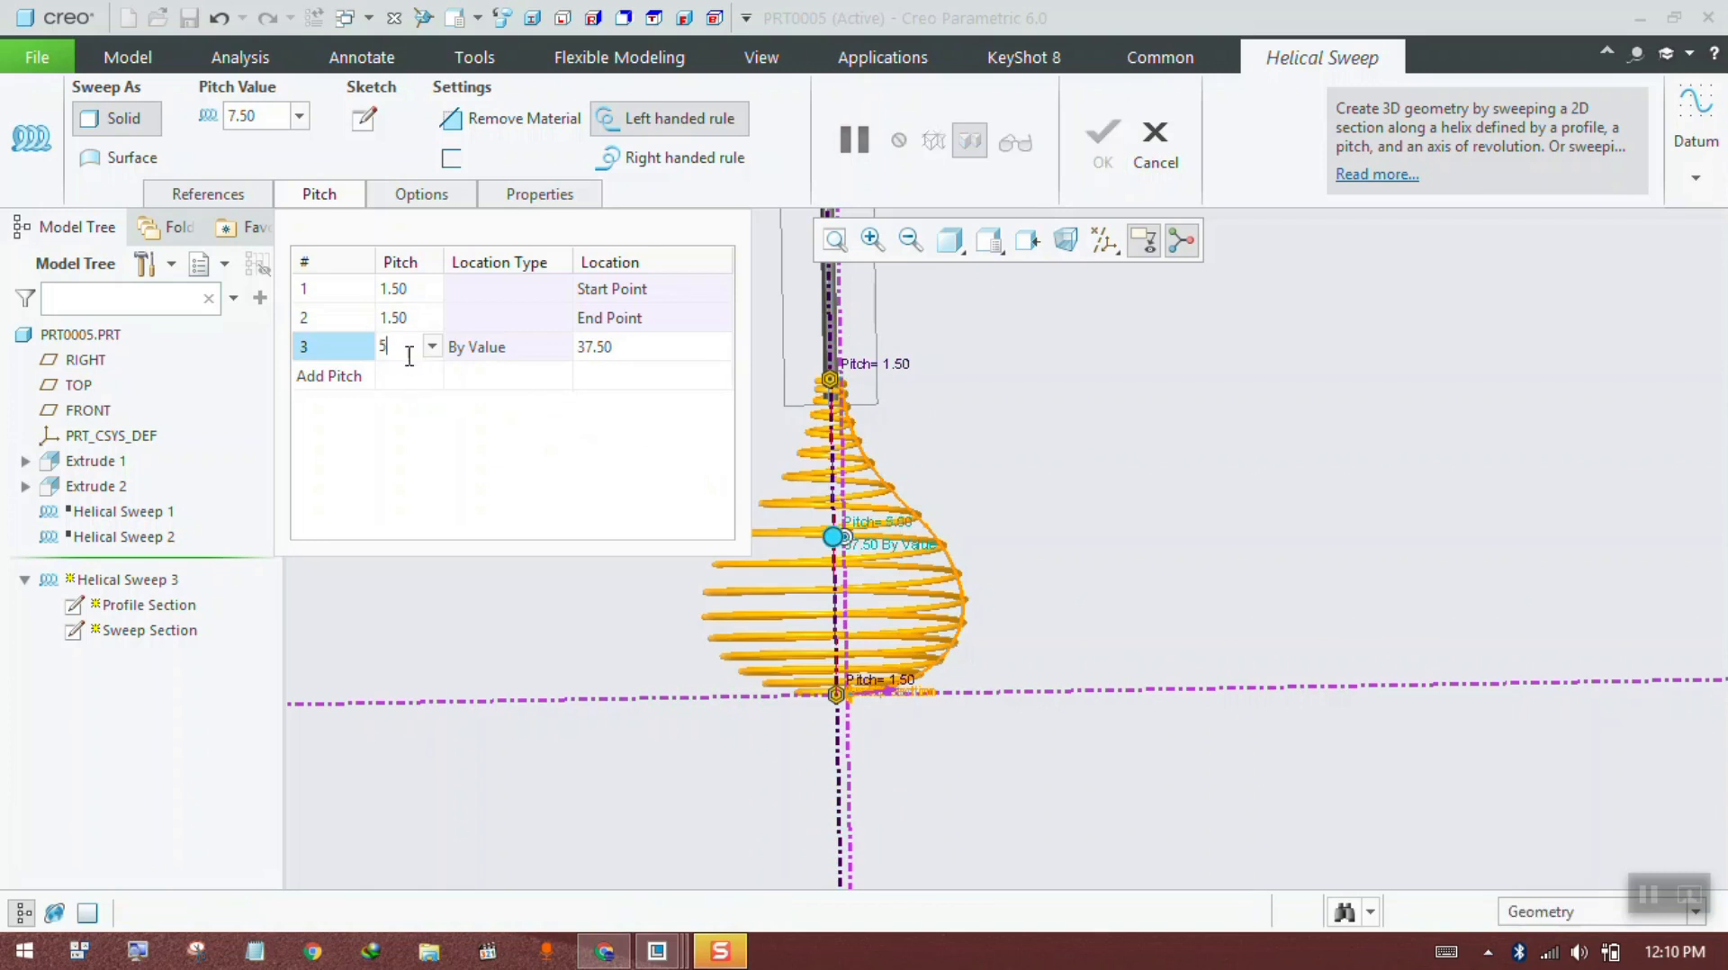
pyautogui.press('Return')
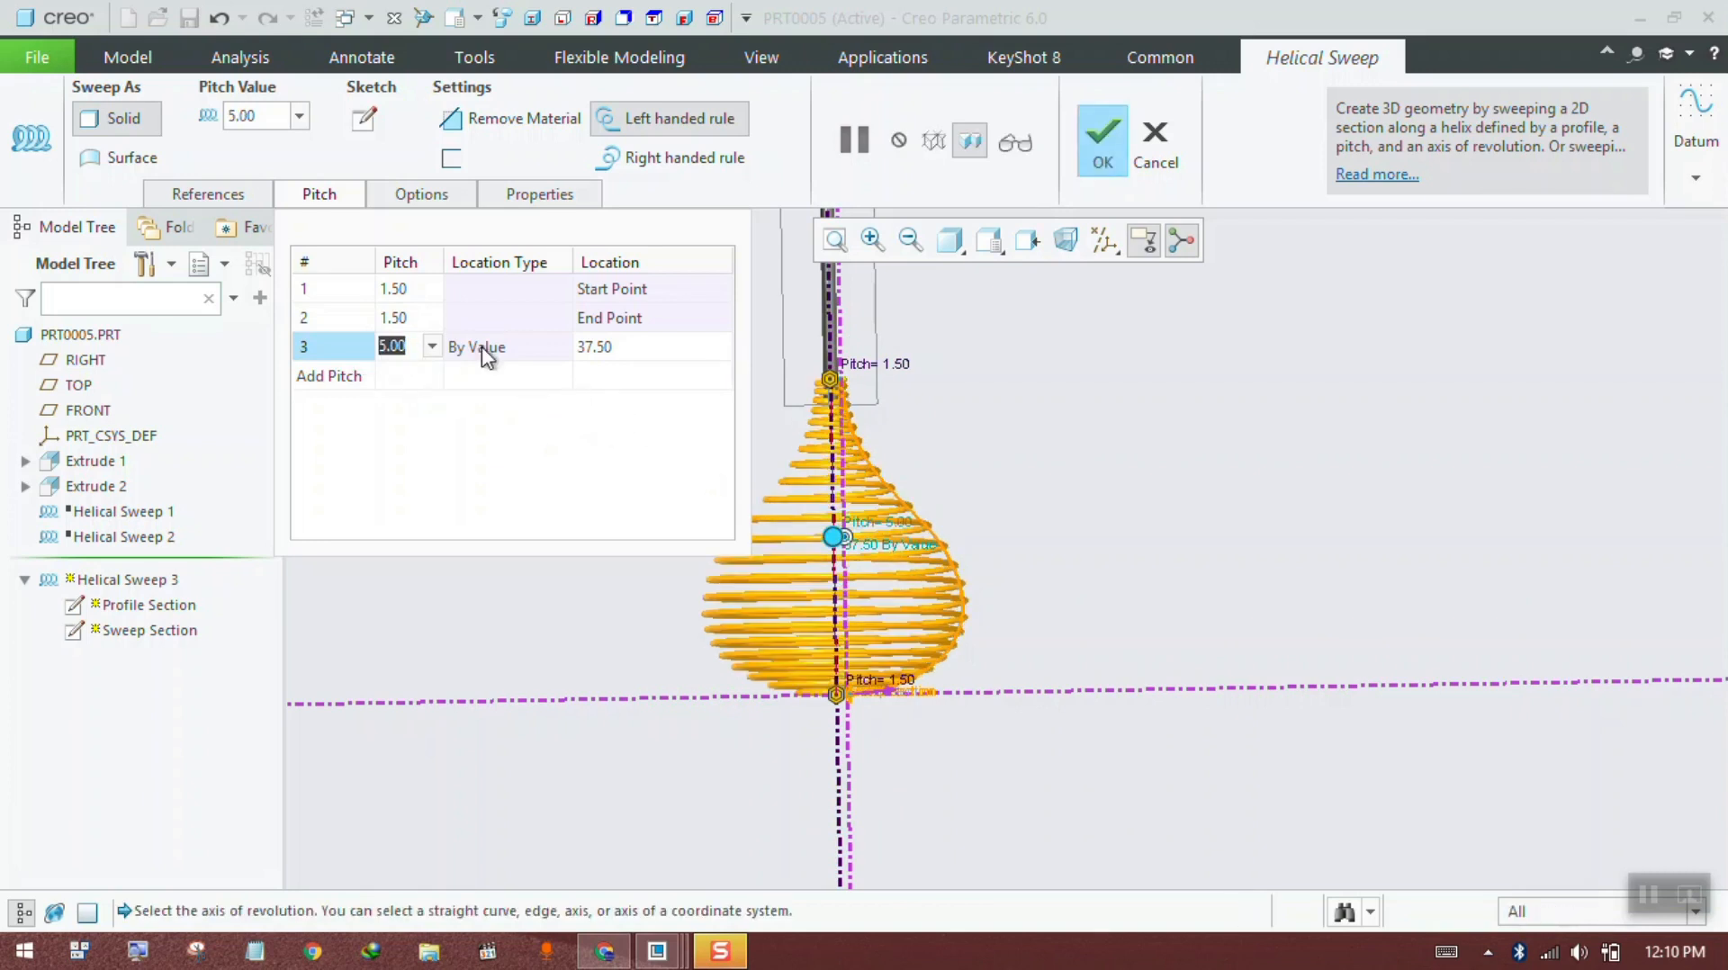
pyautogui.click(526, 346)
pyautogui.click(560, 345)
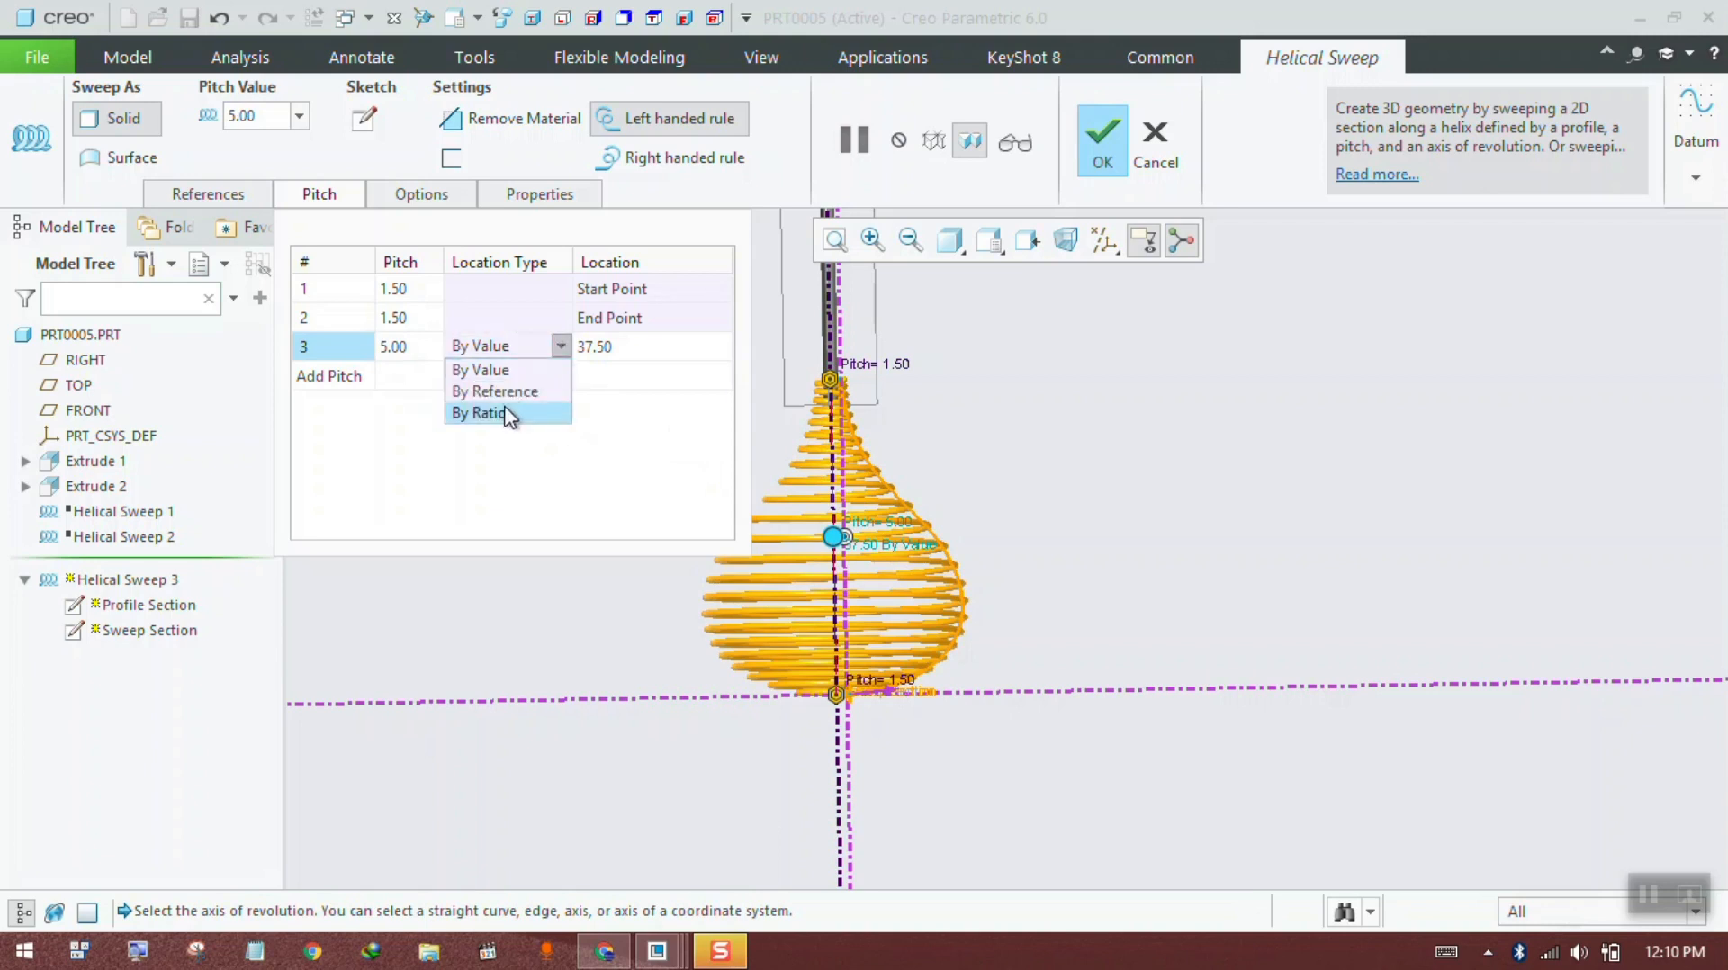
pyautogui.click(557, 369)
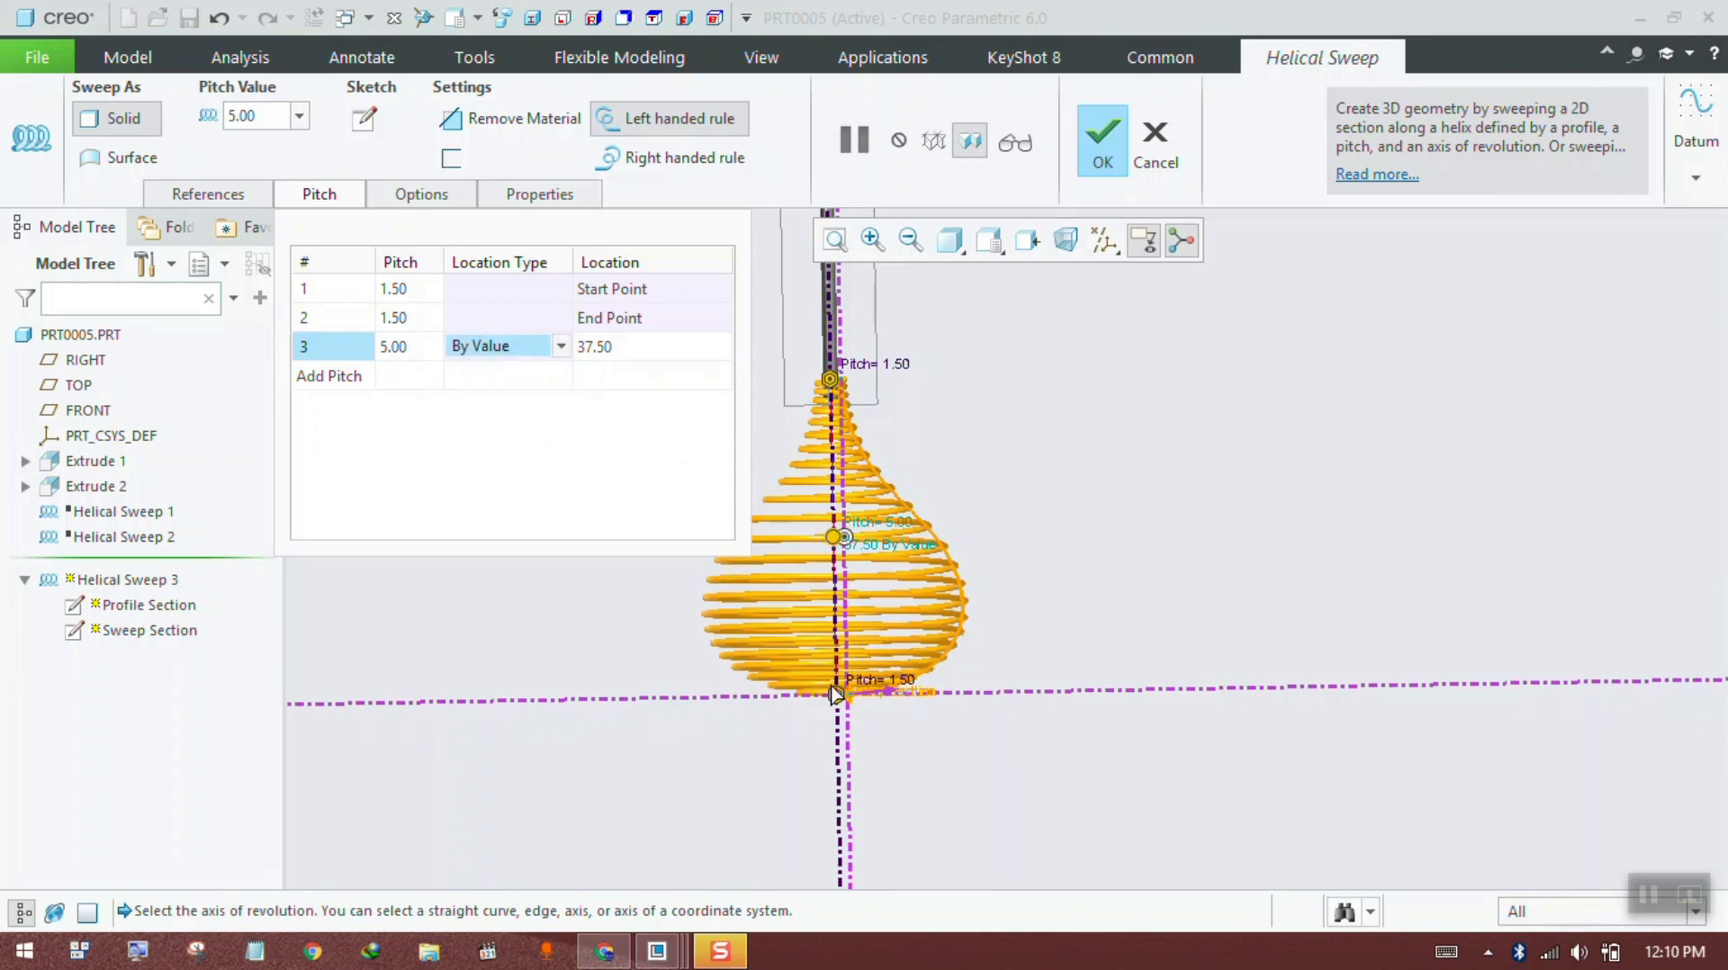
pyautogui.click(557, 351)
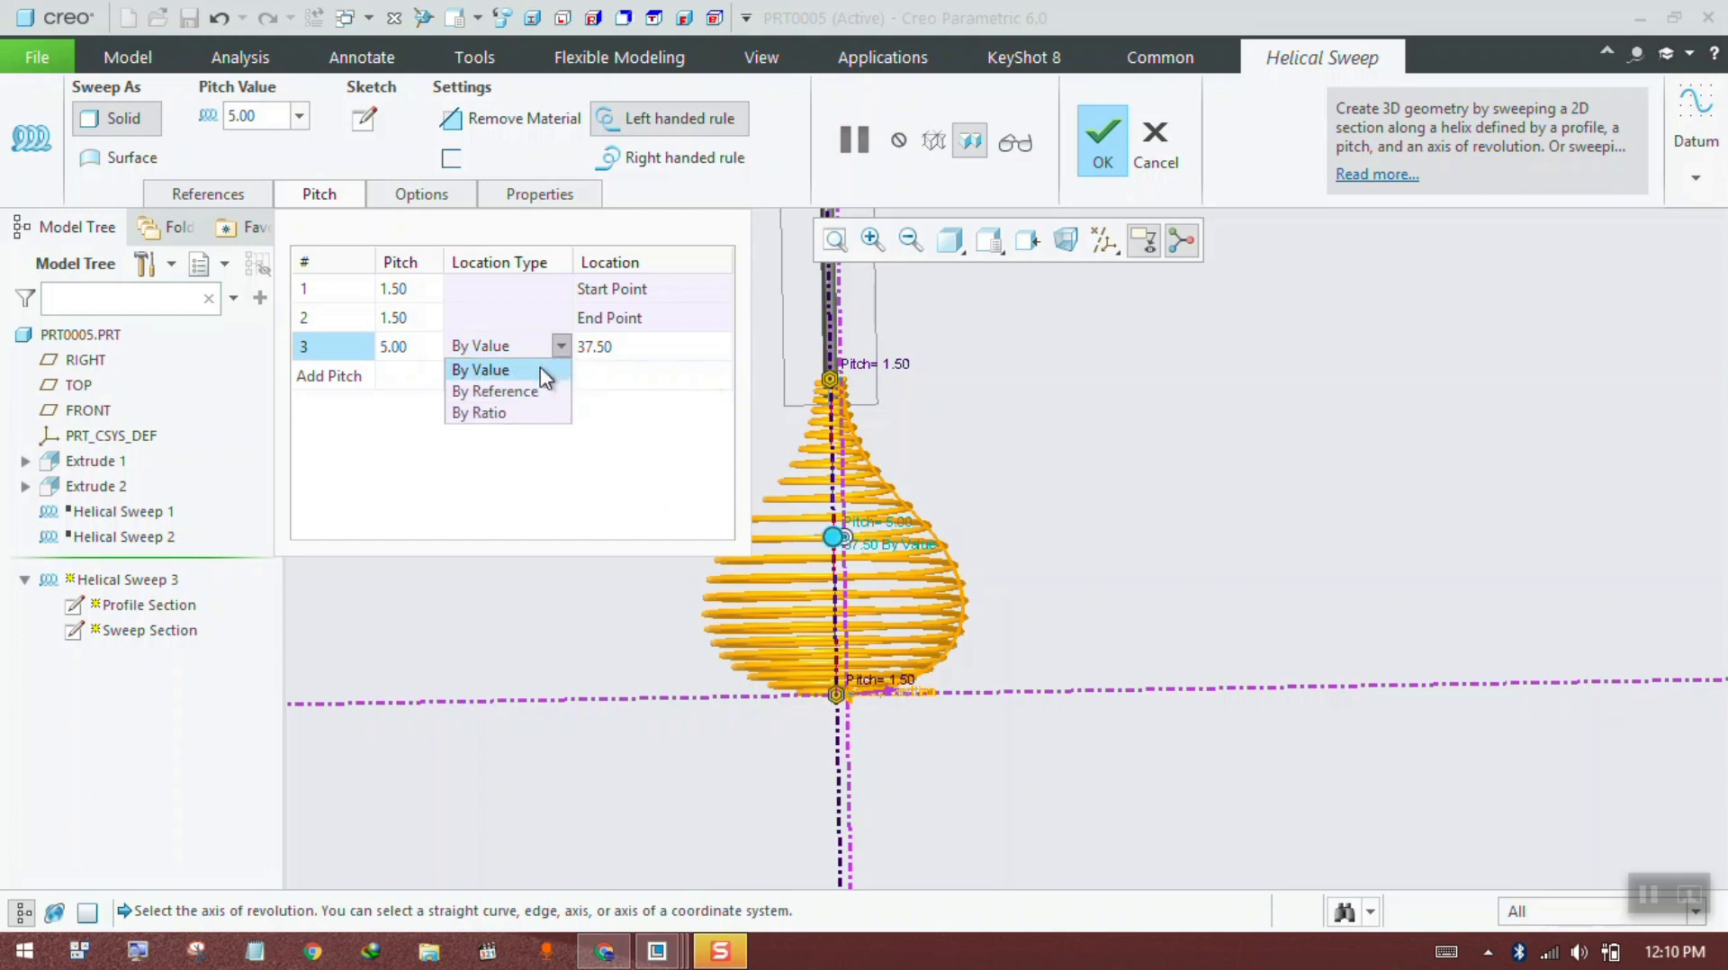
pyautogui.click(512, 412)
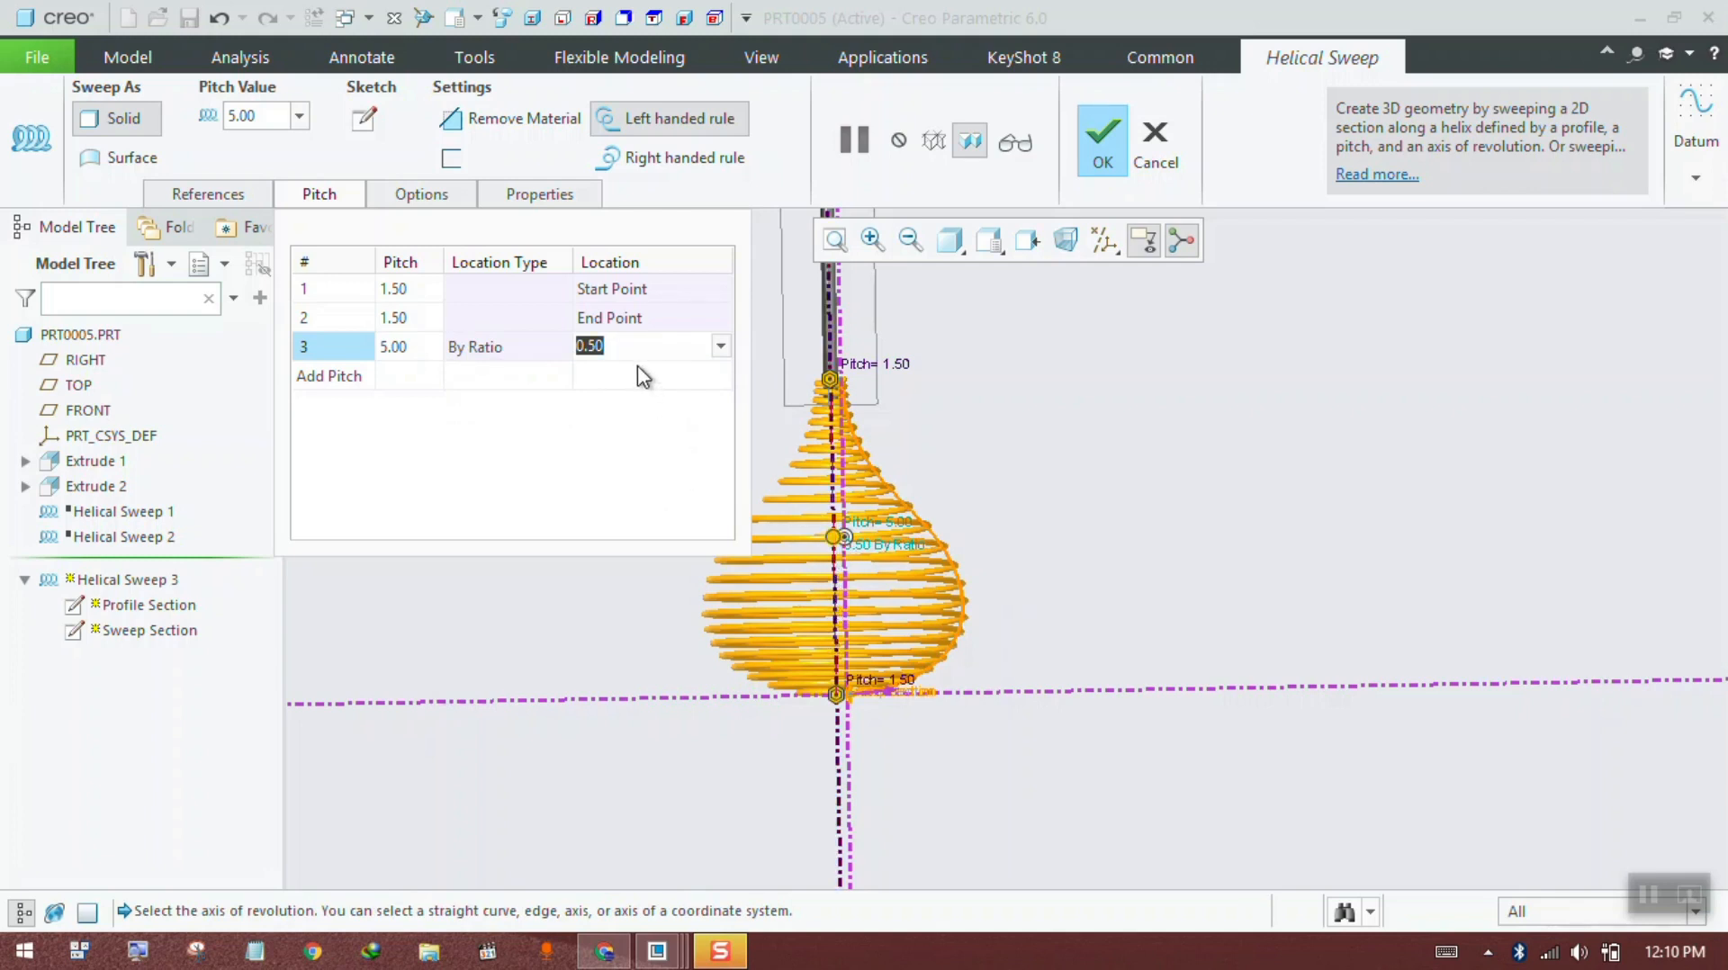
# Step: Try location ratios of 0.6 and 0.4 for the third pitch point
pyautogui.write('0.6')
pyautogui.press('Return')
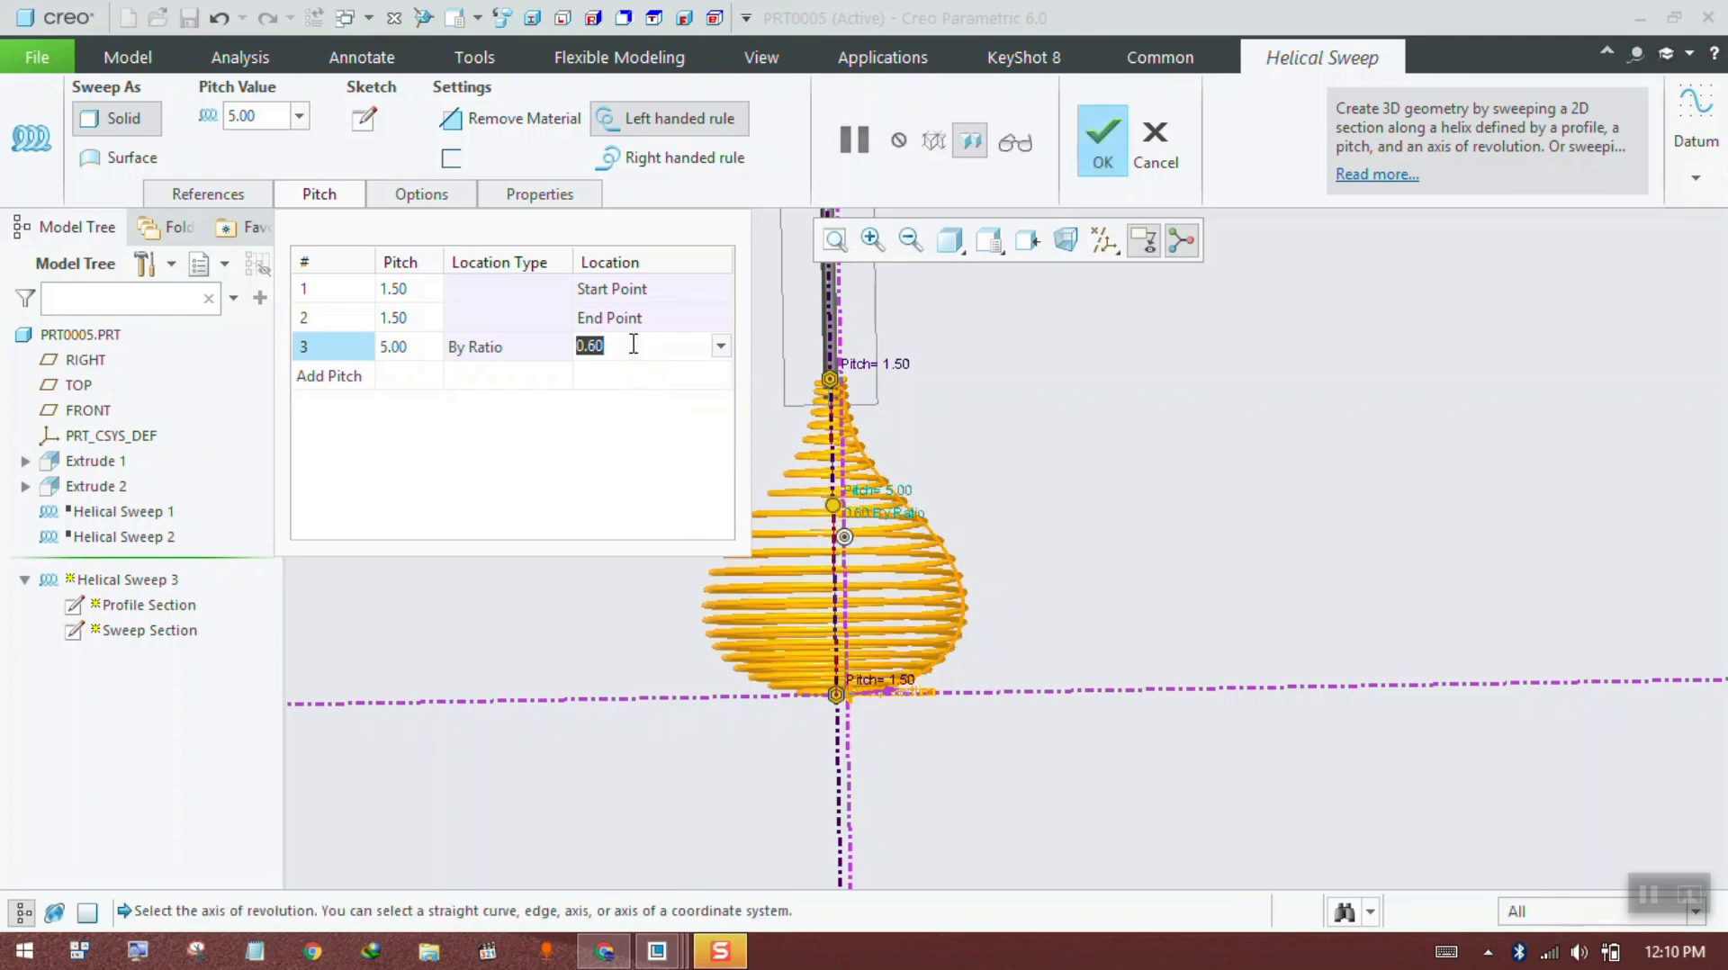
pyautogui.write('0.4')
pyautogui.press('Return')
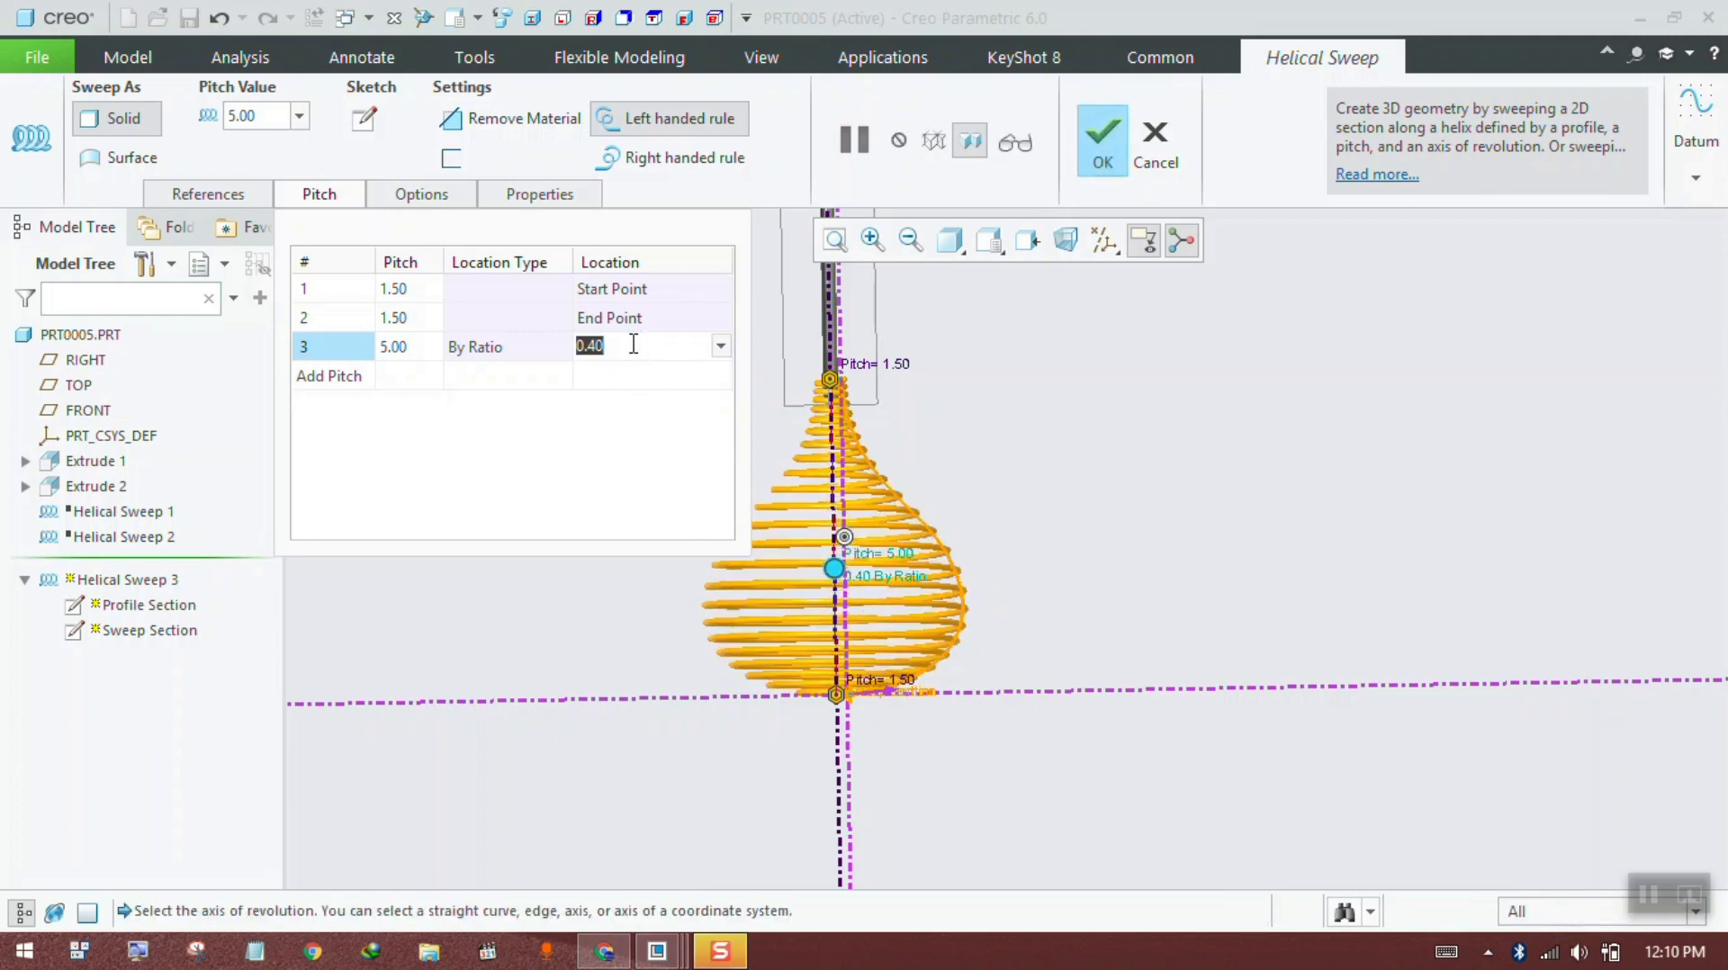
# Step: Set the third pitch point's location ratio to 0.3 and complete the helical sweep
pyautogui.write('.2')
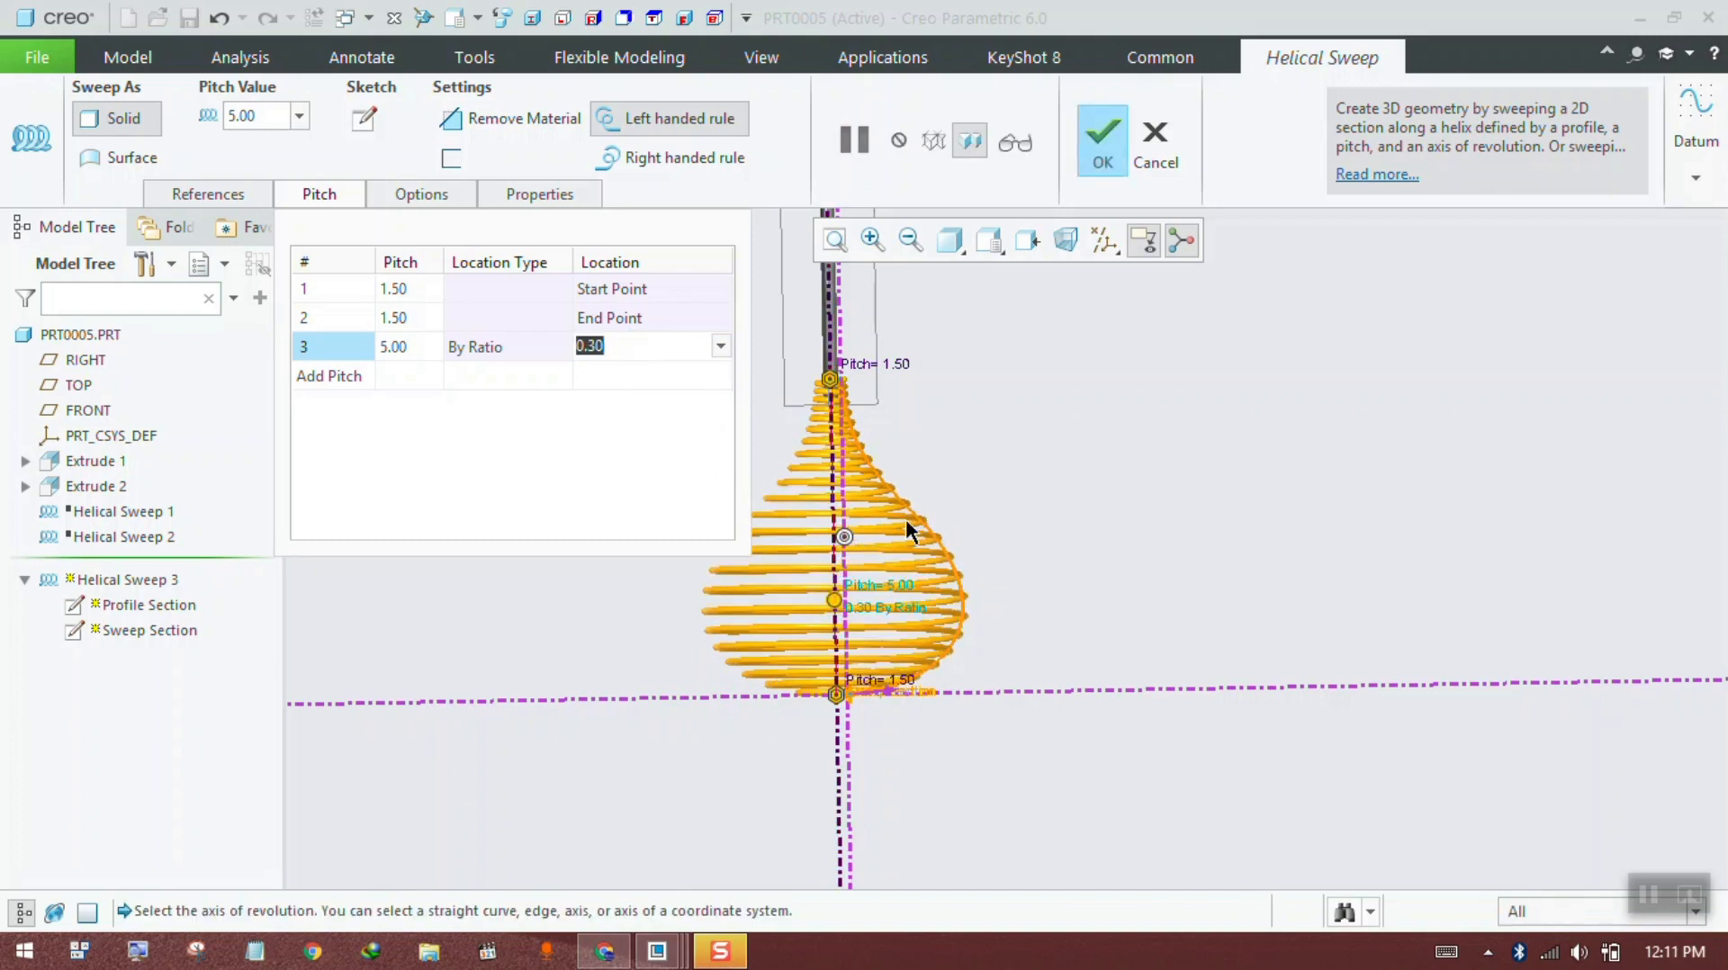
pyautogui.click(1105, 145)
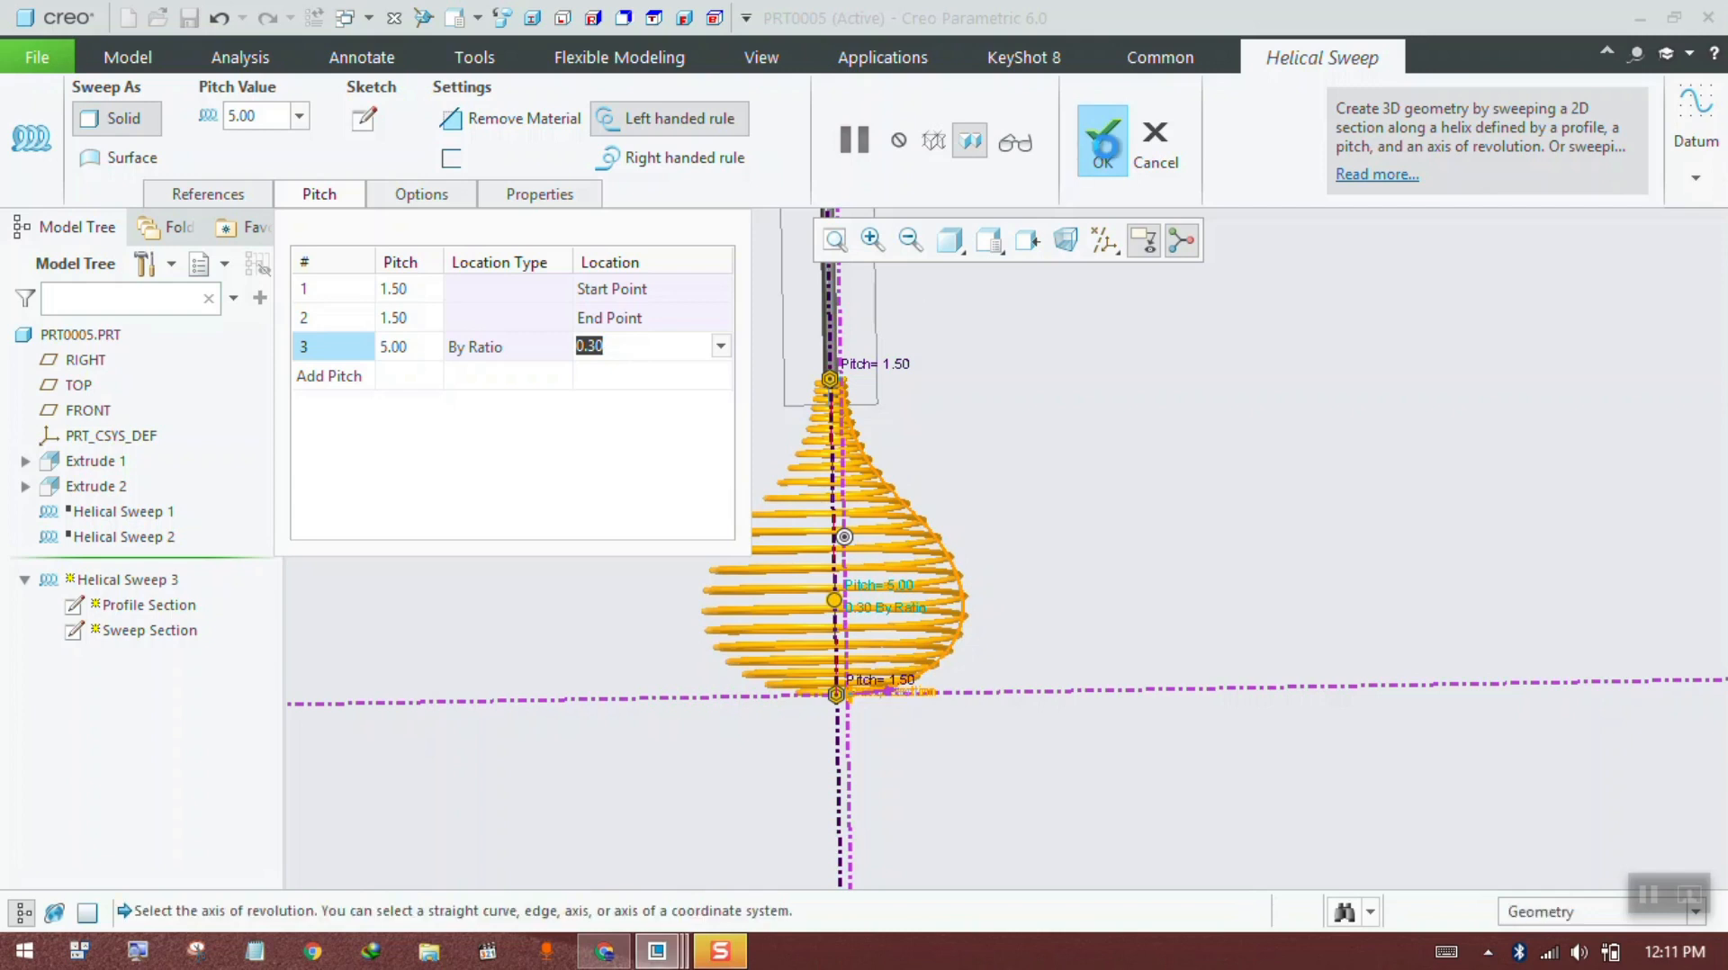
# Step: Inspect the coil's narrow end around the rod and reopen the whisk's helical sweep for editing
pyautogui.scroll(-3, 933, 363)
pyautogui.moveTo(936, 365); pyautogui.dragTo(996, 389, button='middle')
pyautogui.scroll(-8, 869, 333)
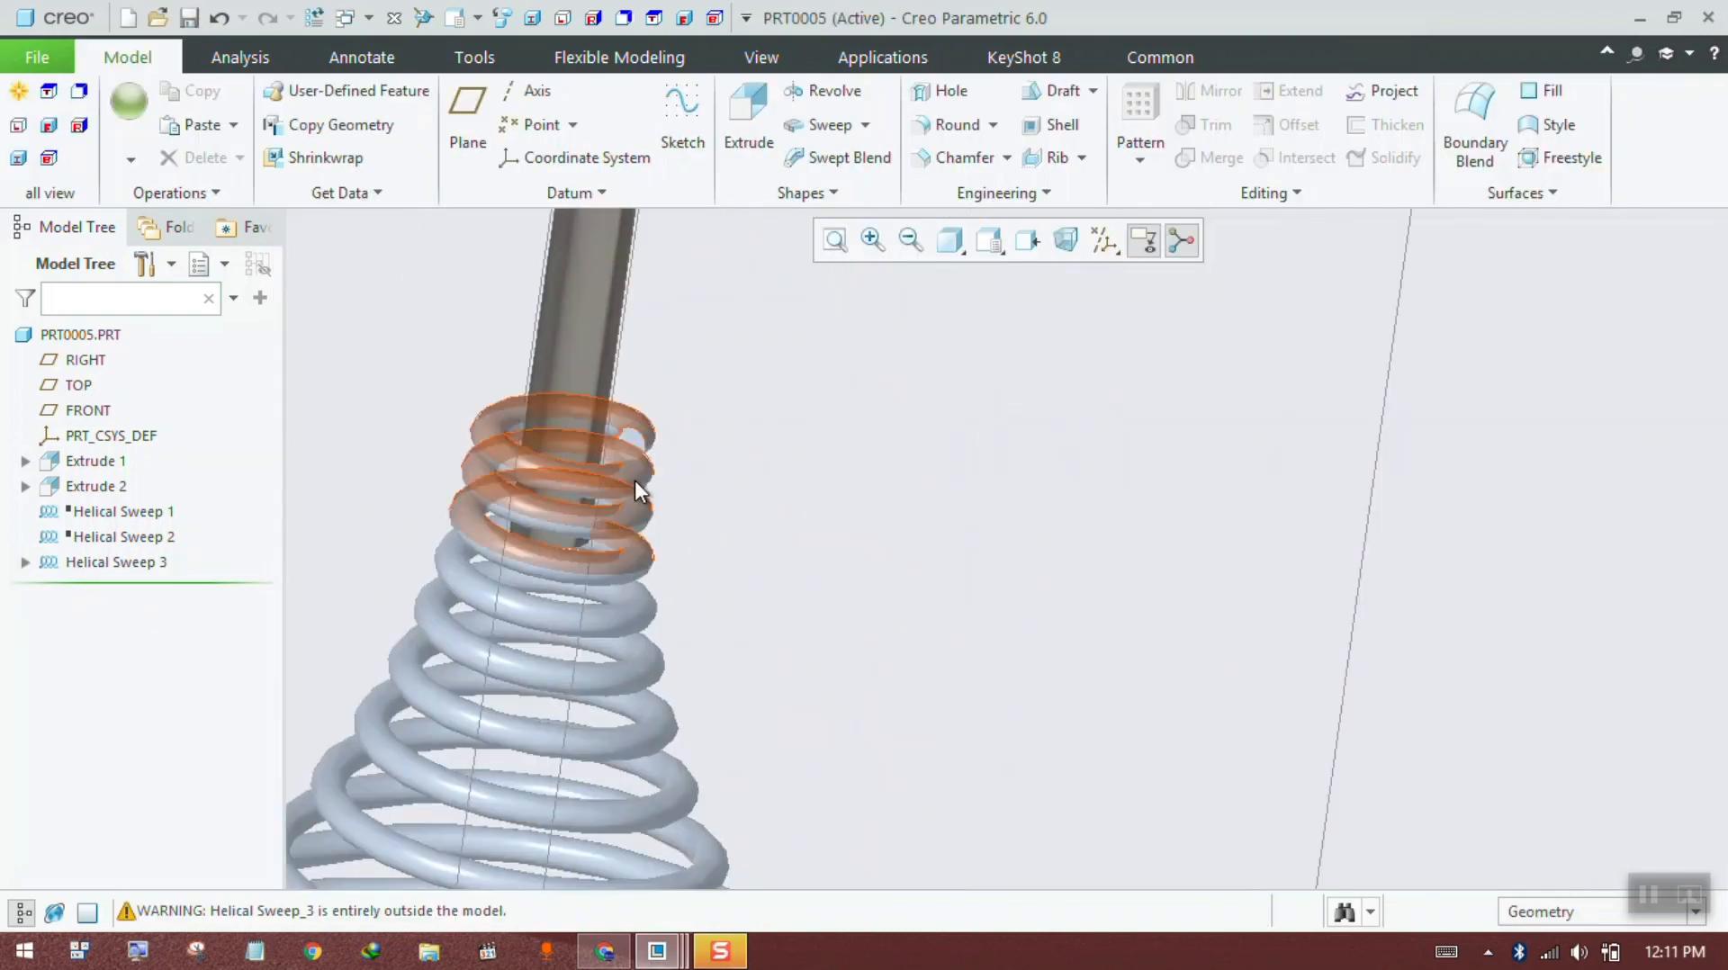
pyautogui.scroll(-2, 526, 418)
pyautogui.click(636, 424)
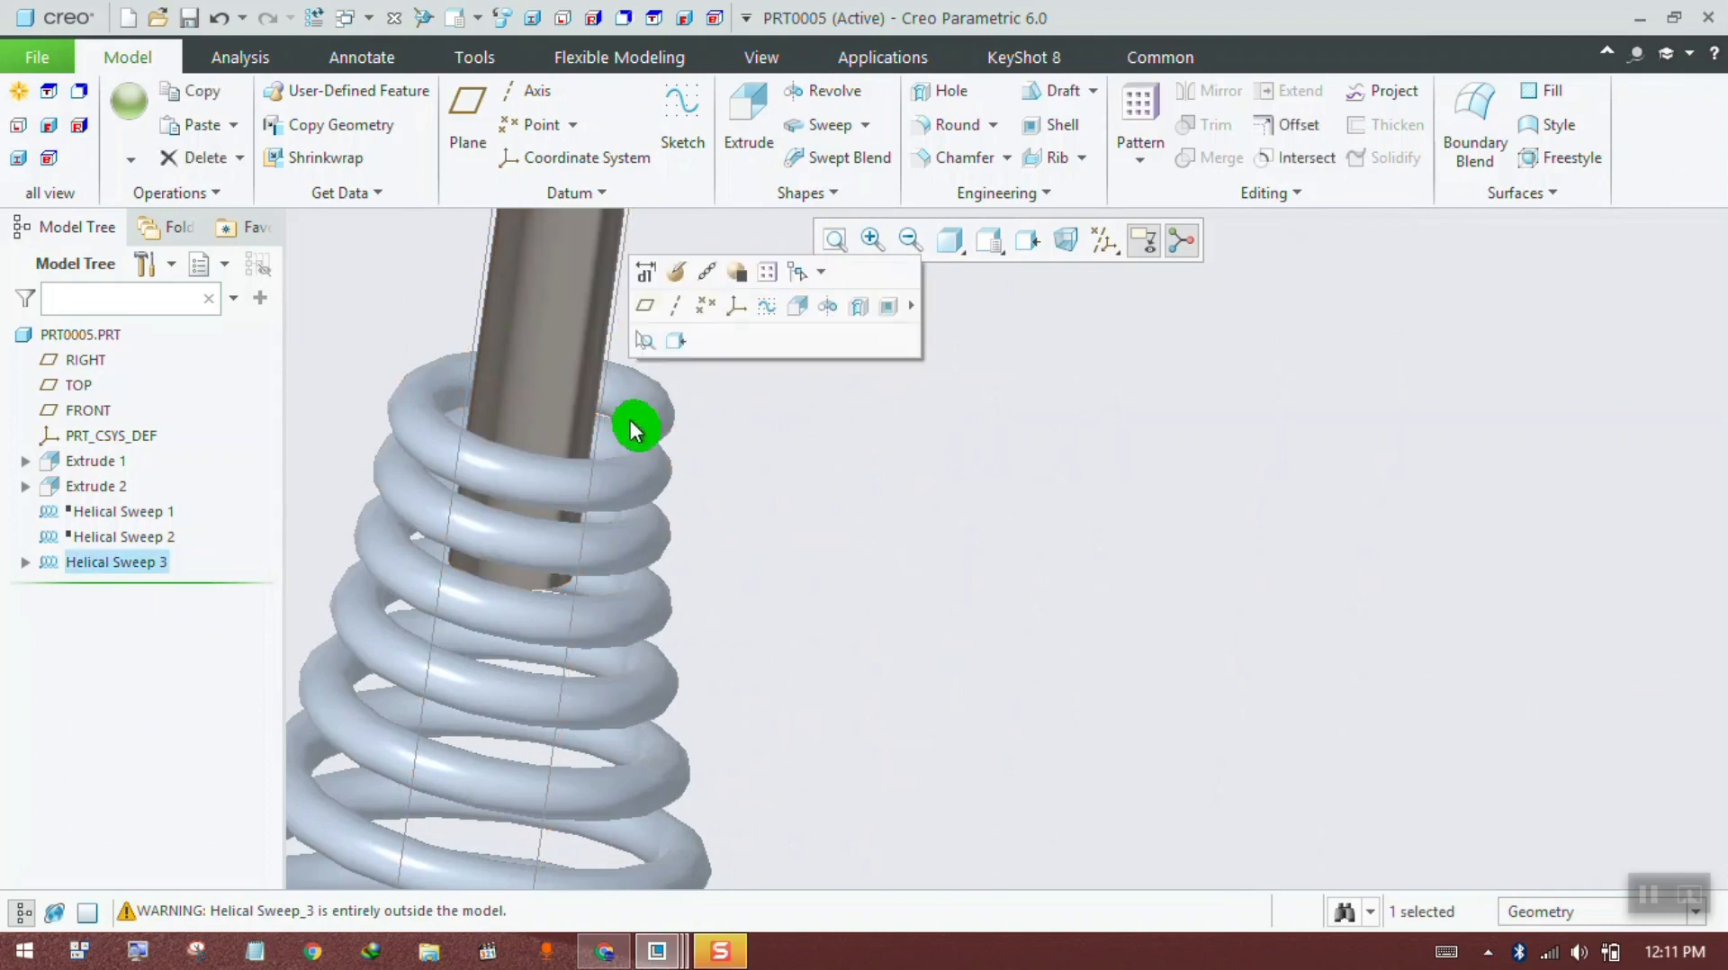
pyautogui.click(682, 311)
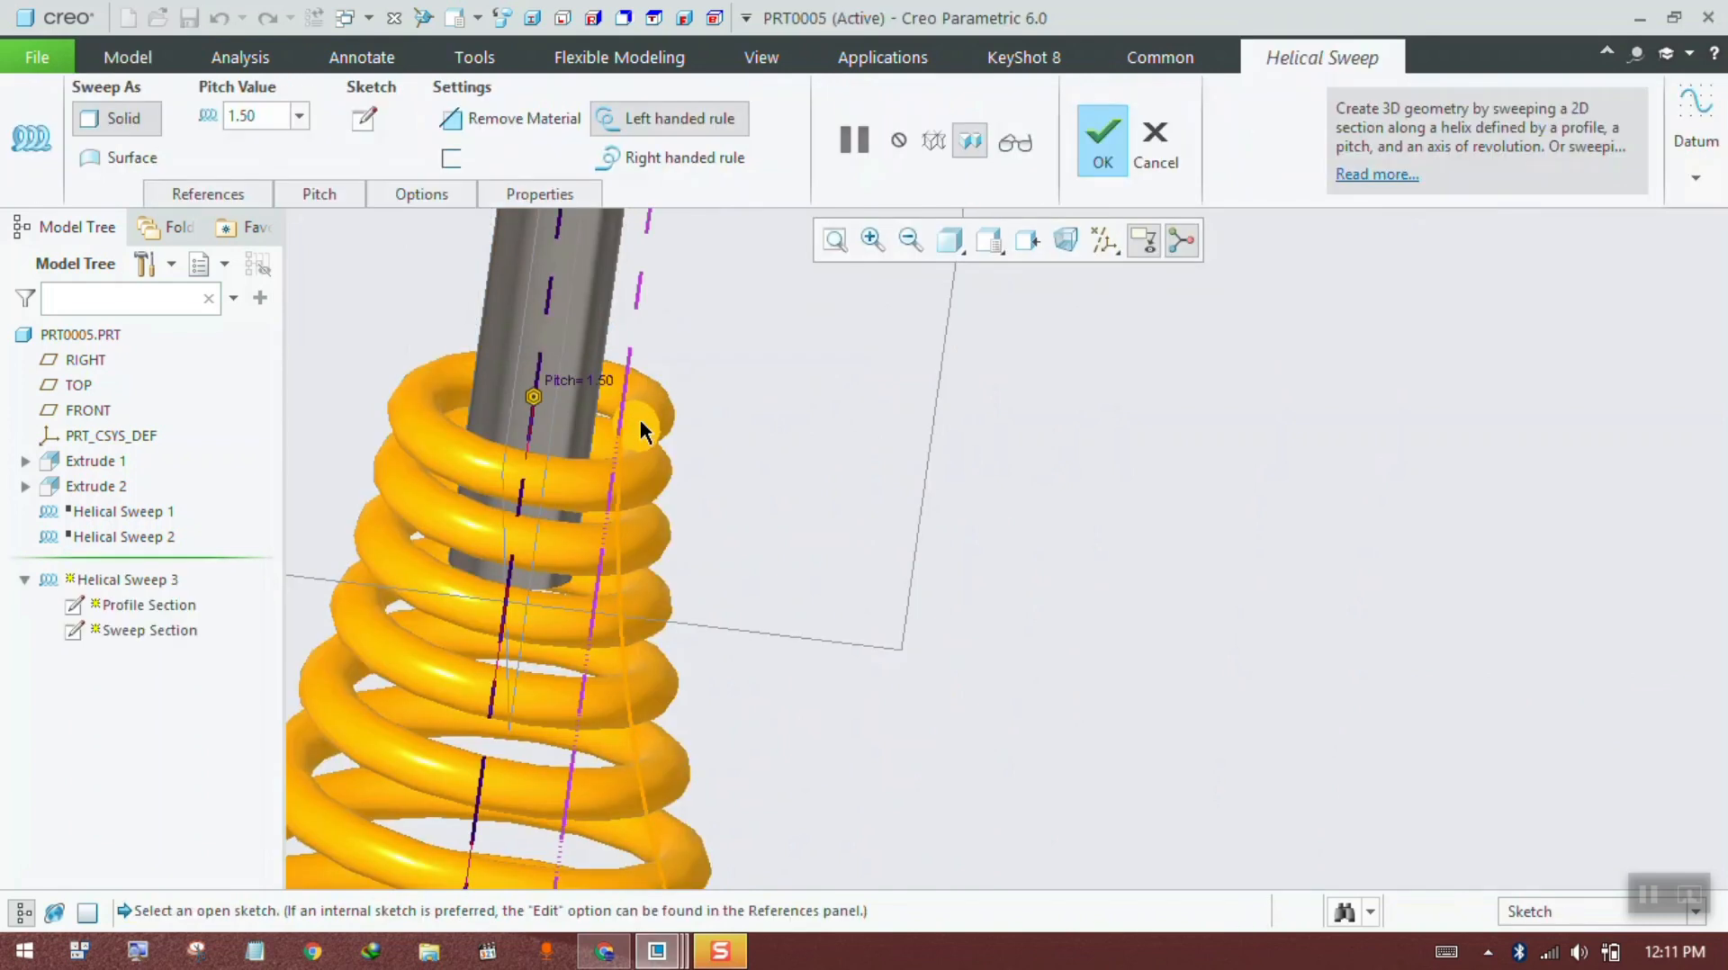
# Step: Move the 1.50 diameter sweep section circle so its center lies on the coil profile's start point
pyautogui.click(365, 118)
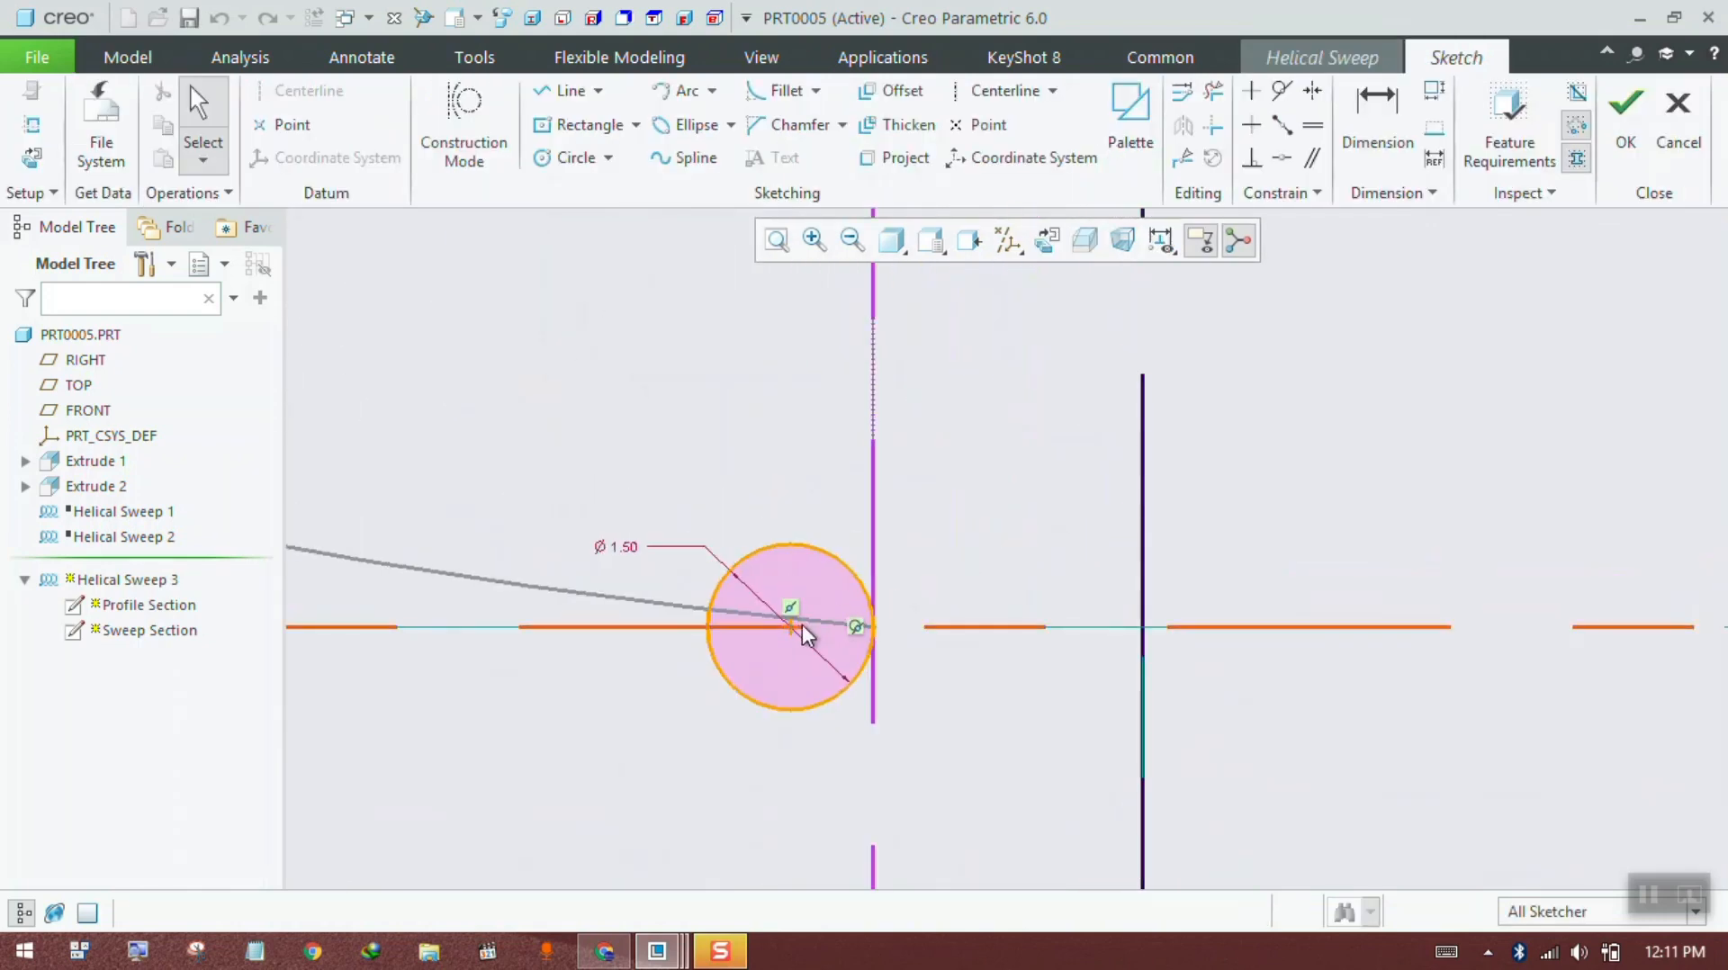
pyautogui.moveTo(797, 629); pyautogui.dragTo(851, 630)
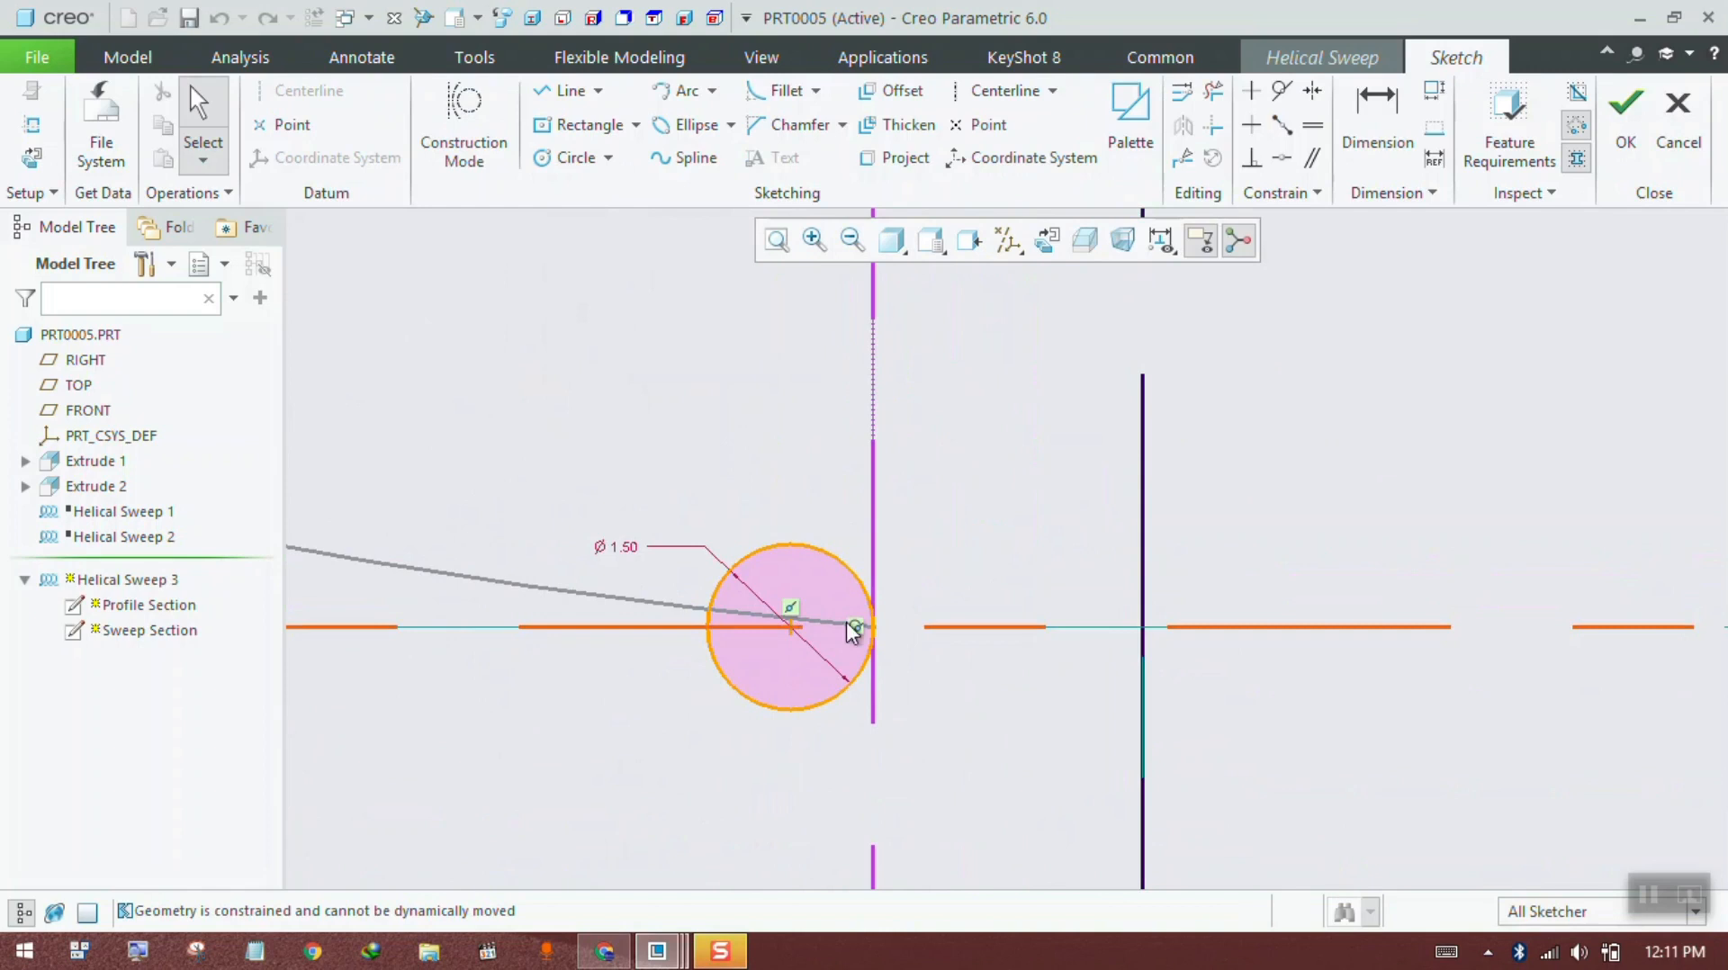
pyautogui.click(834, 570)
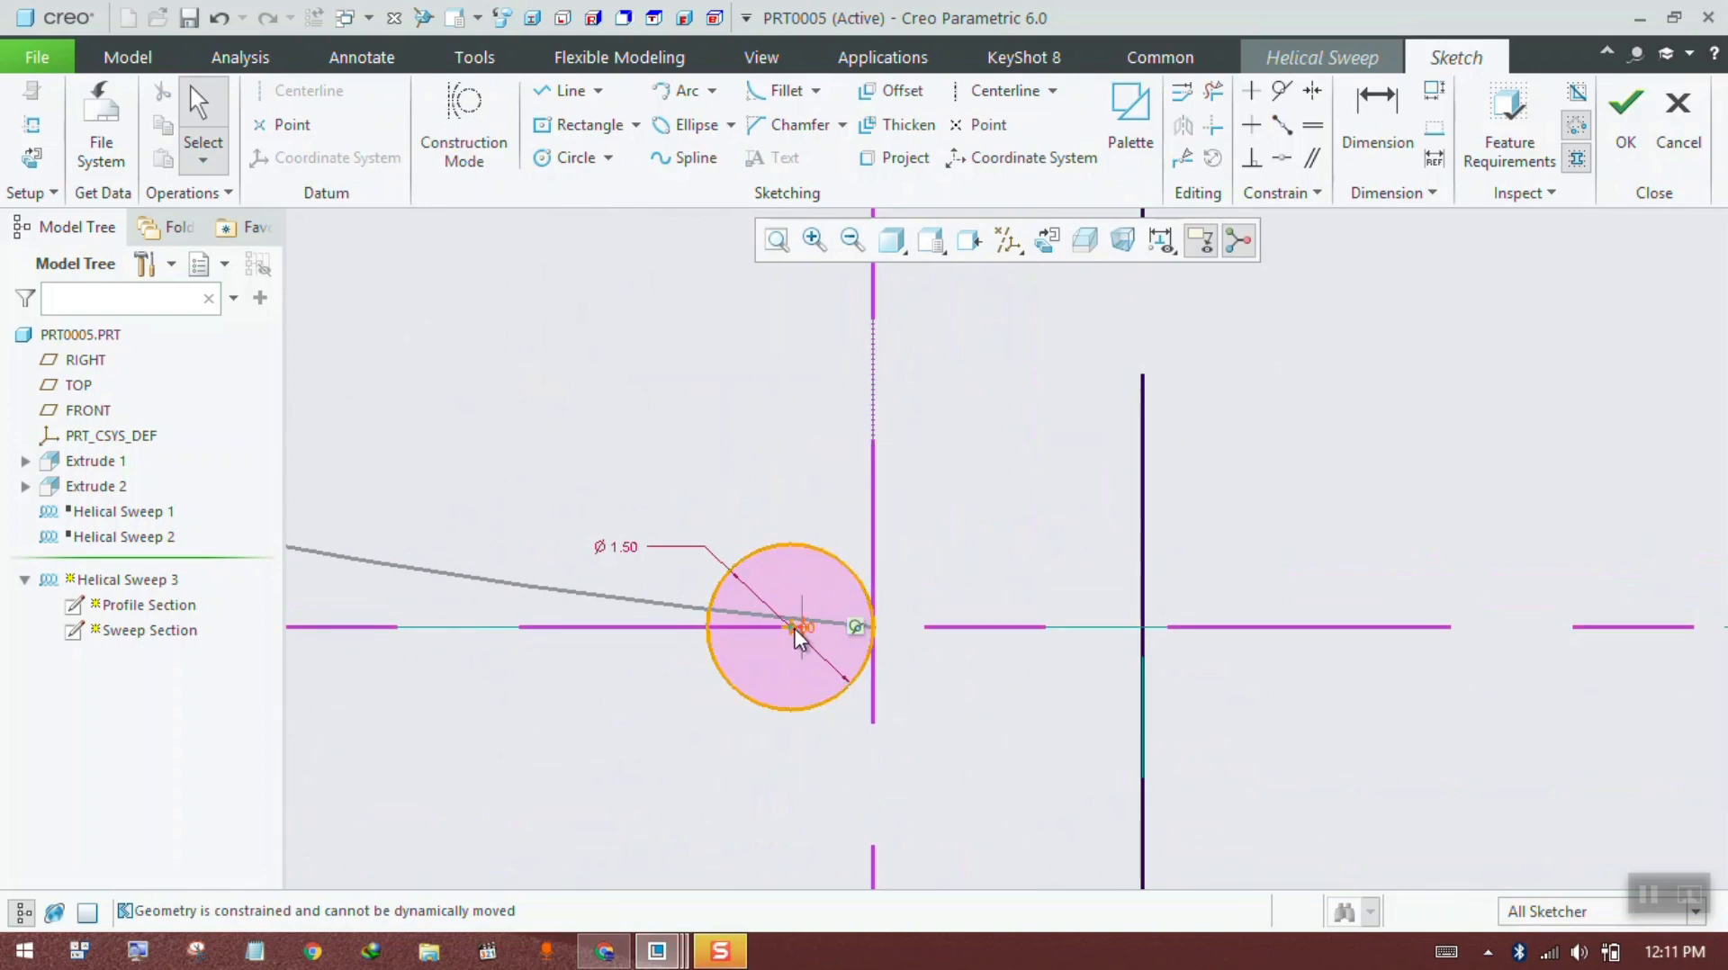
pyautogui.moveTo(792, 630); pyautogui.dragTo(853, 630)
pyautogui.click(851, 629)
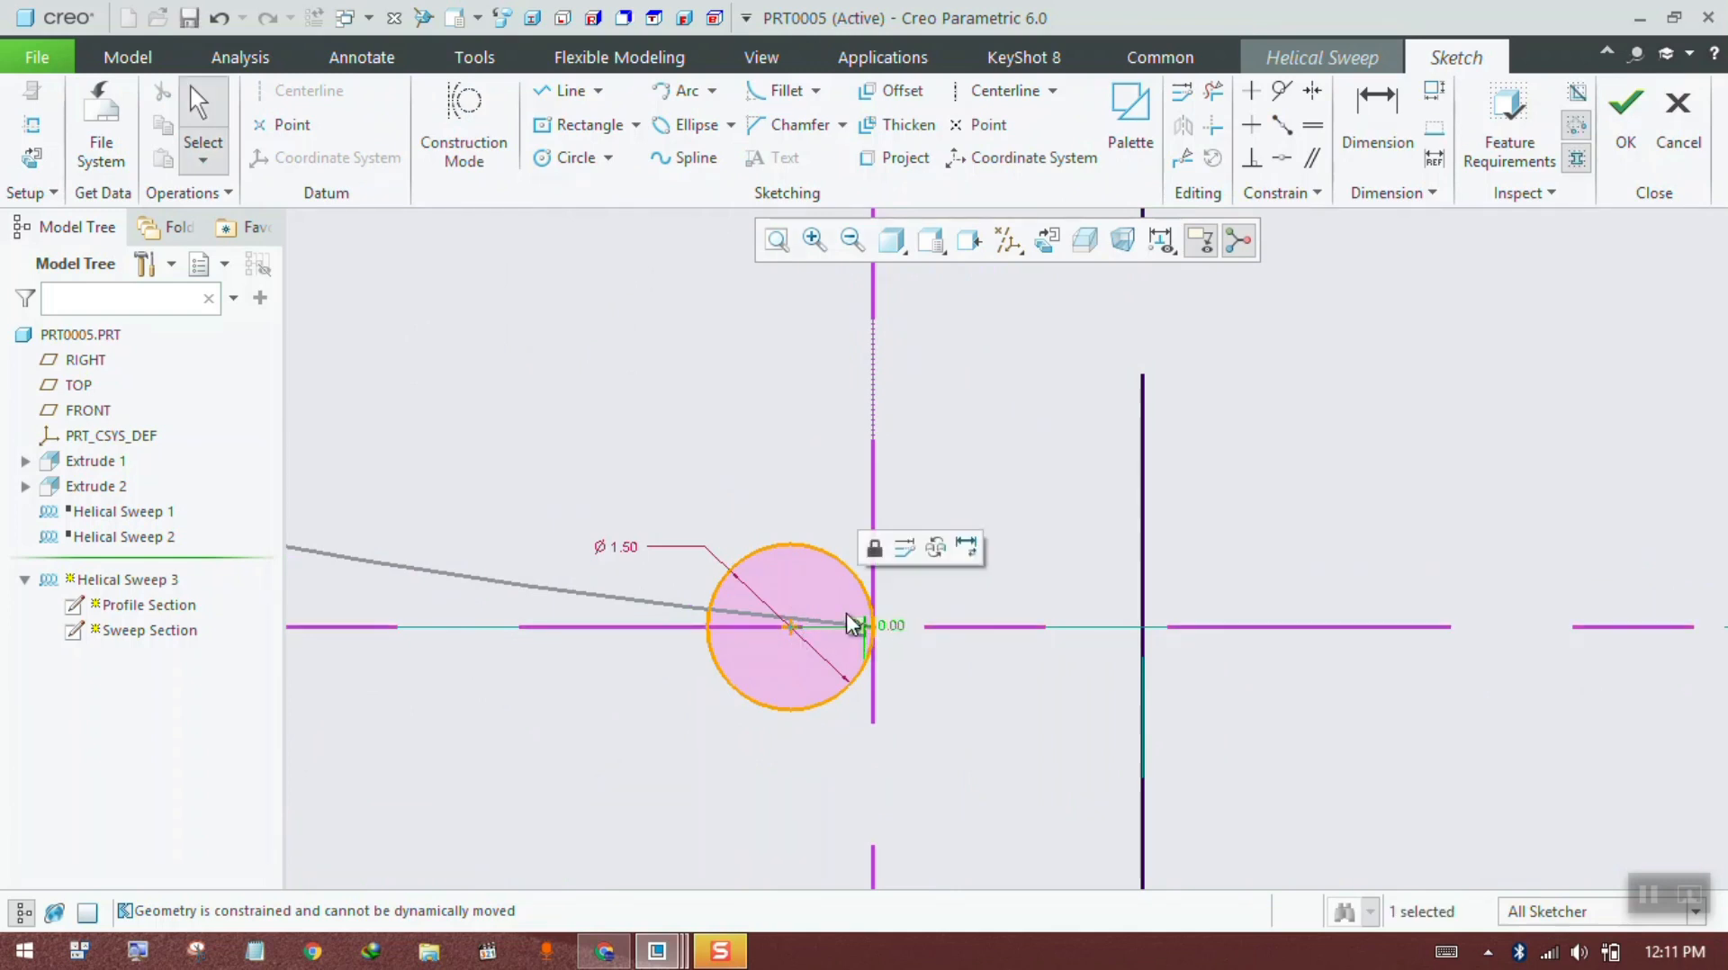
pyautogui.click(848, 616)
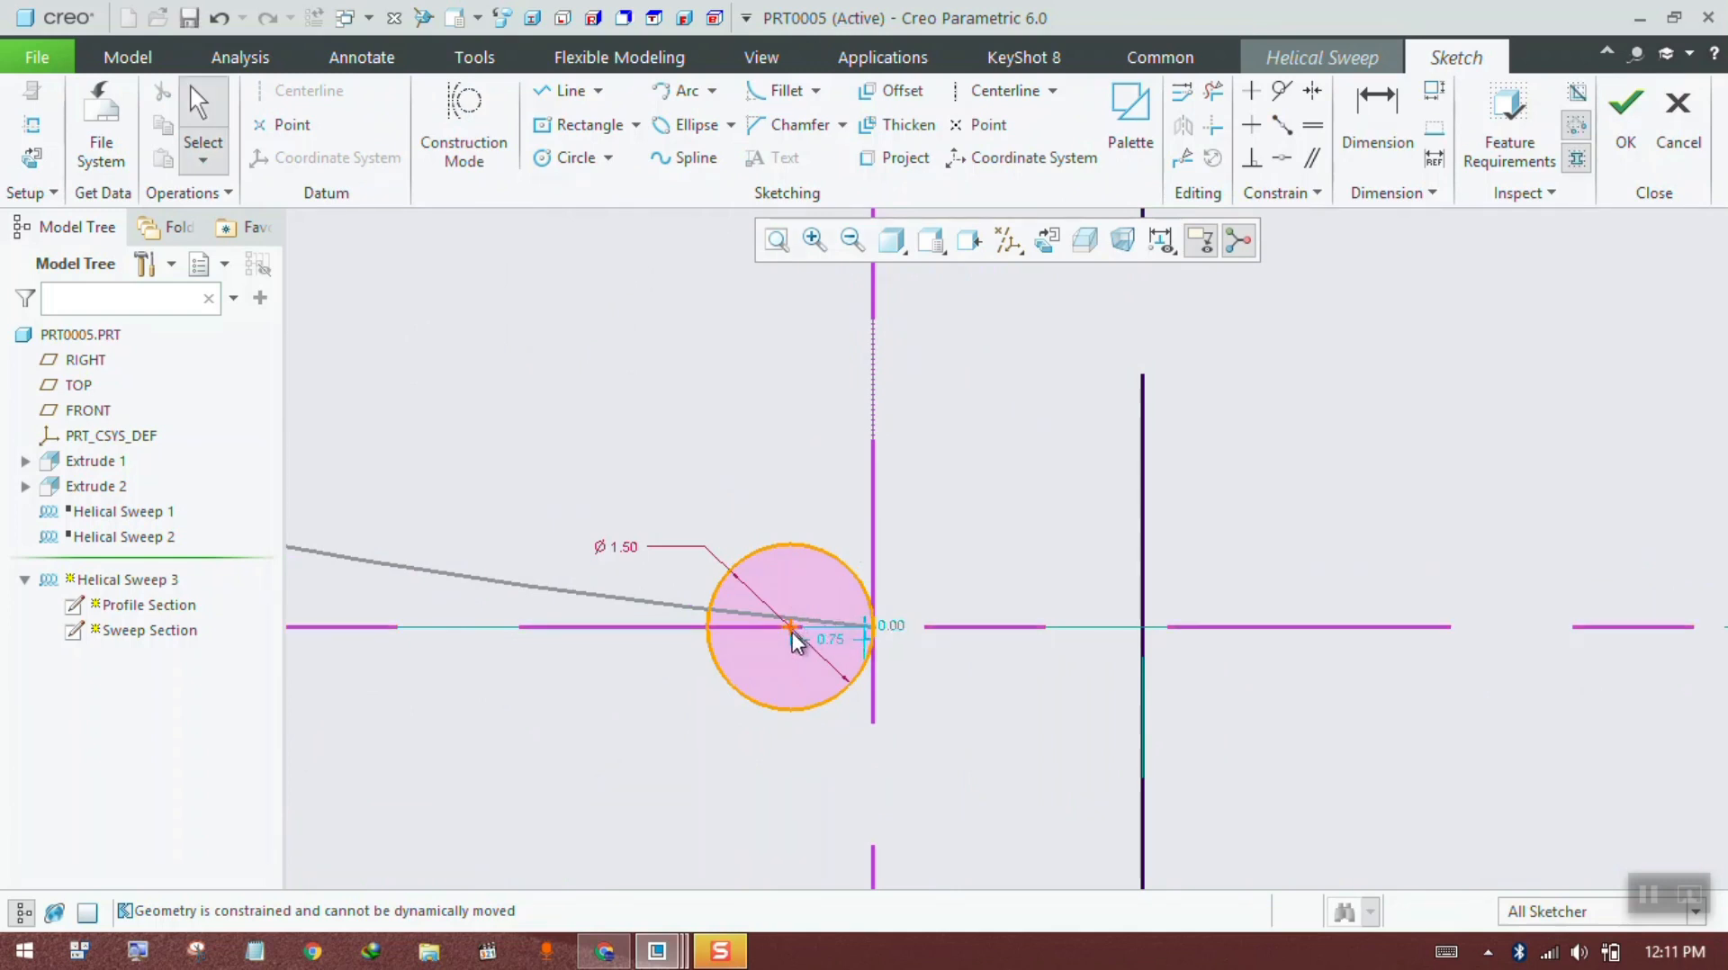
pyautogui.moveTo(795, 630); pyautogui.dragTo(876, 636)
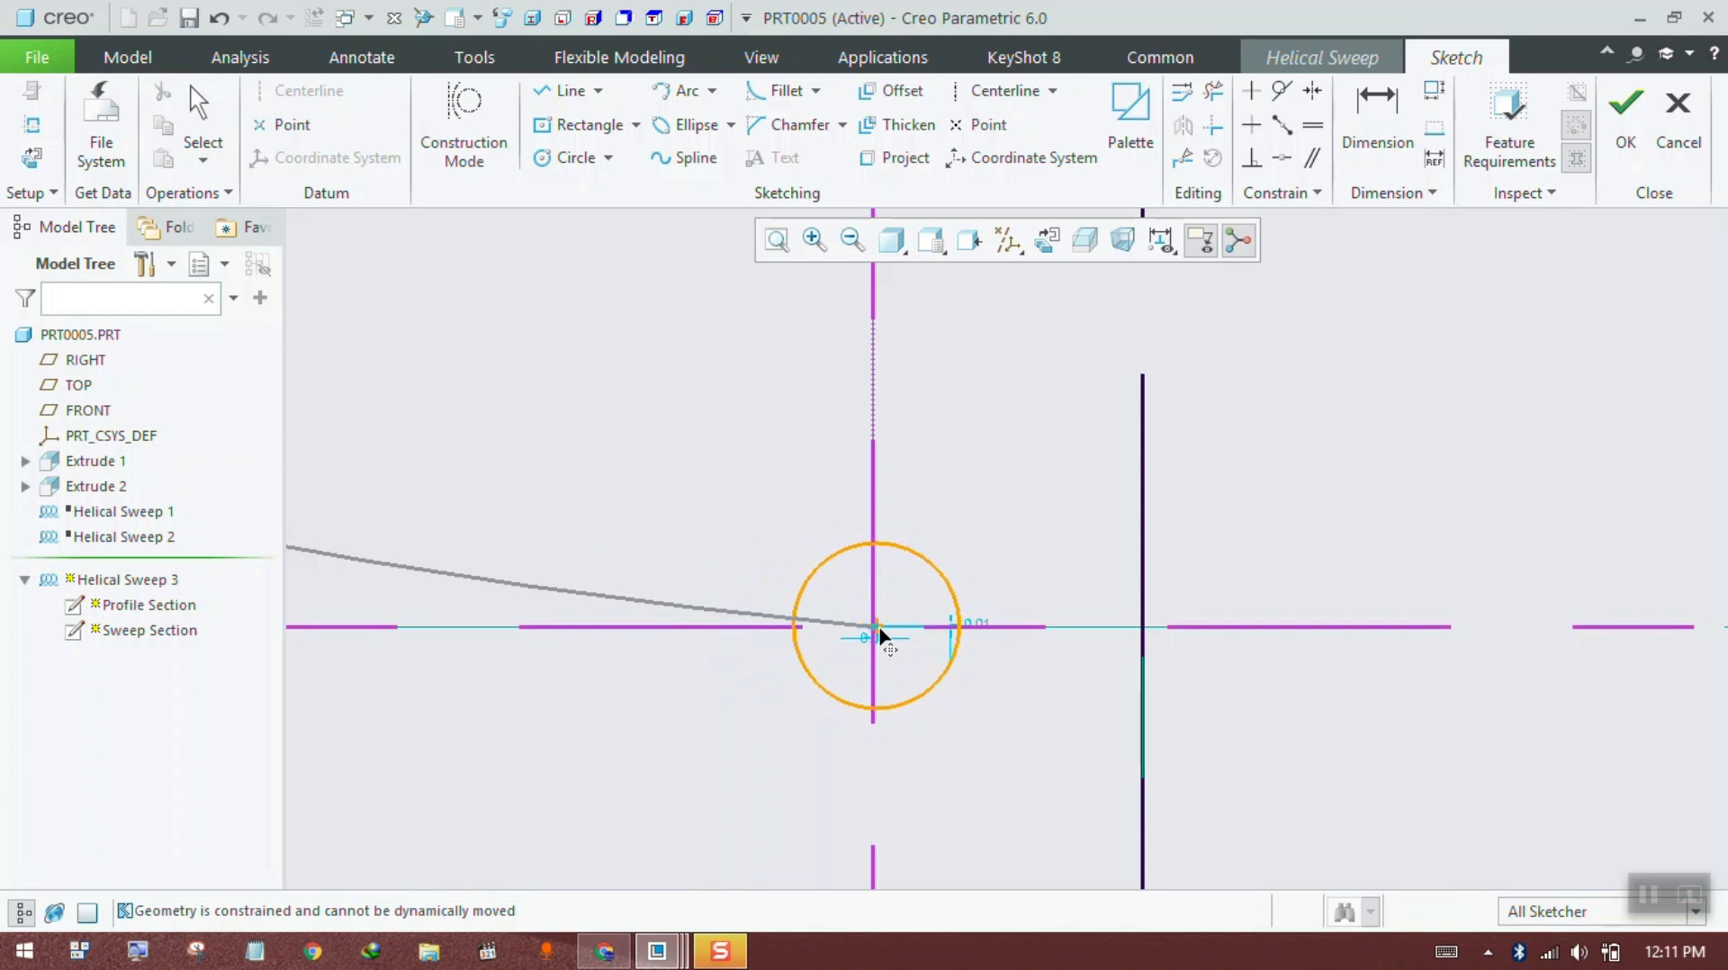
pyautogui.click(1618, 144)
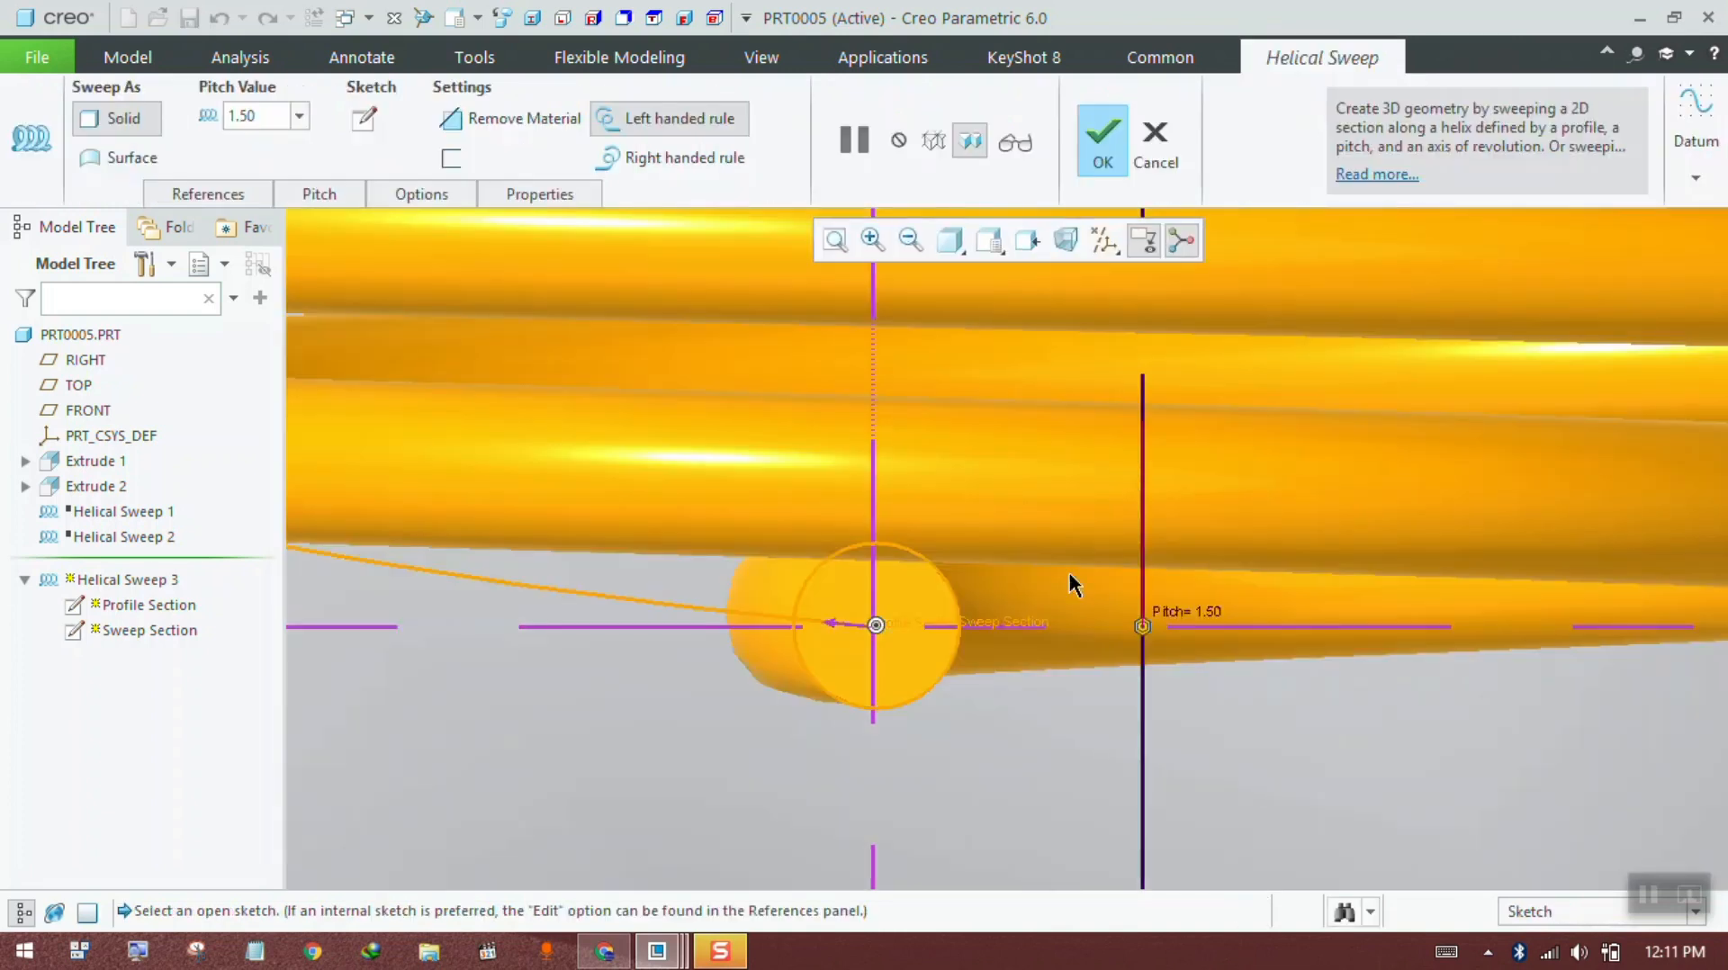
# Step: Check the coil's narrow end around the rod and complete the whisk's helical sweep
pyautogui.scroll(5, 1055, 639)
pyautogui.scroll(-13, 1083, 424)
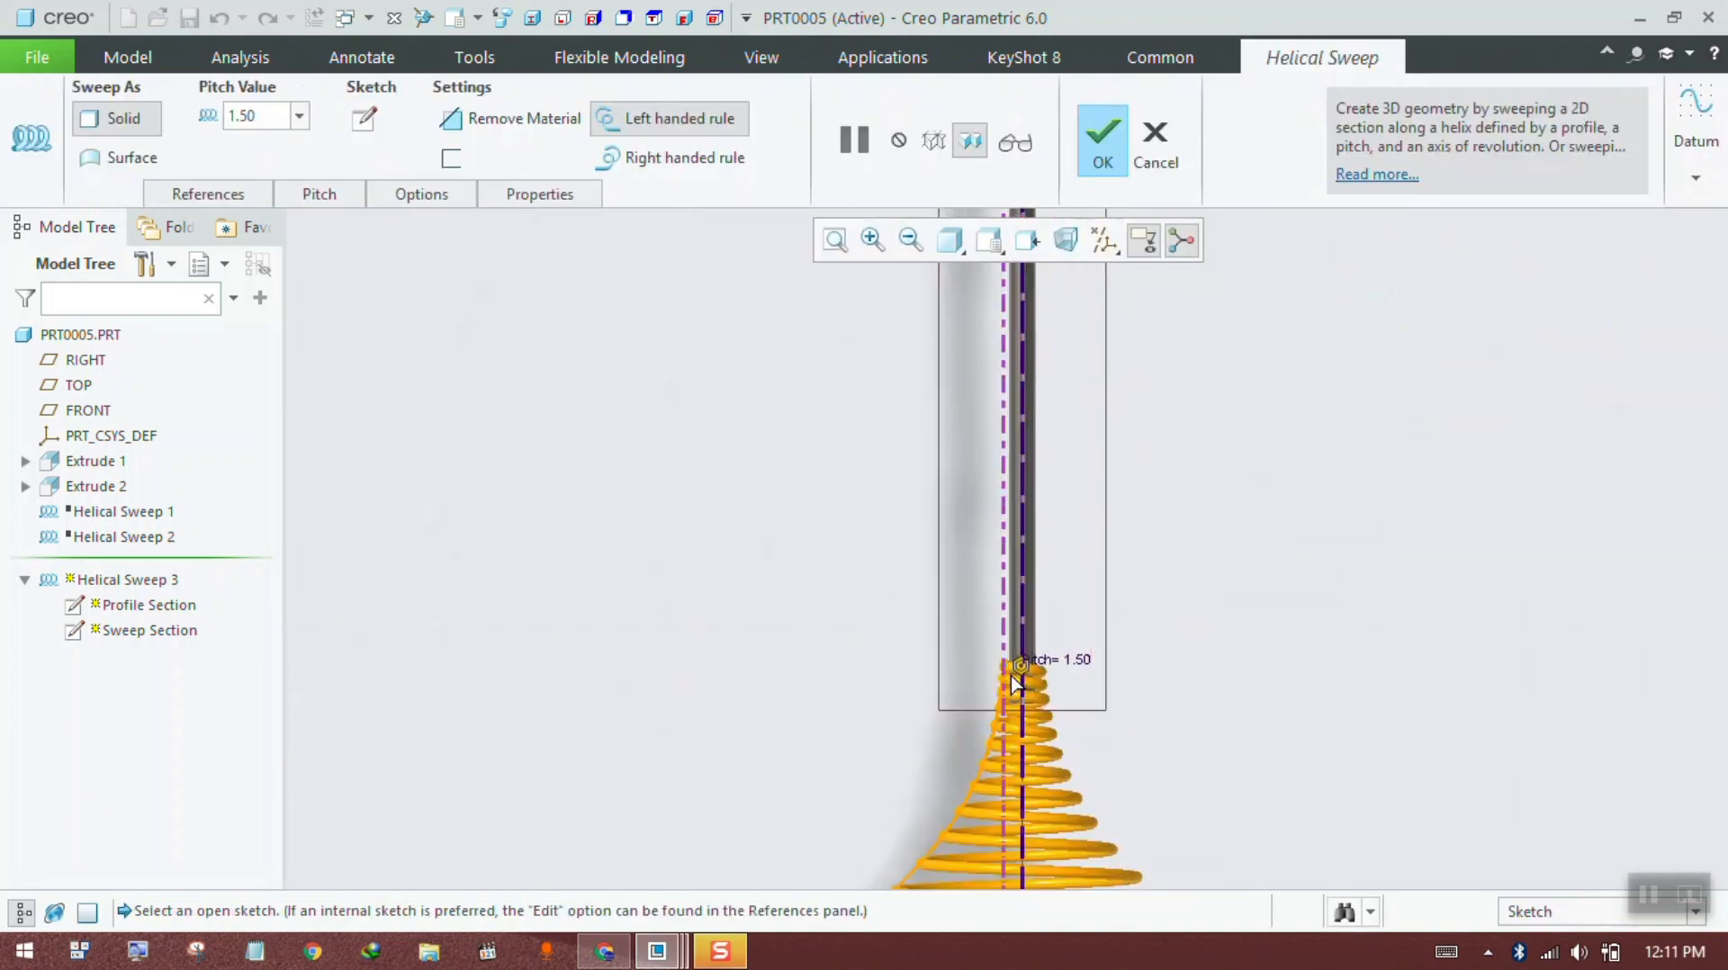
pyautogui.scroll(10, 1013, 646)
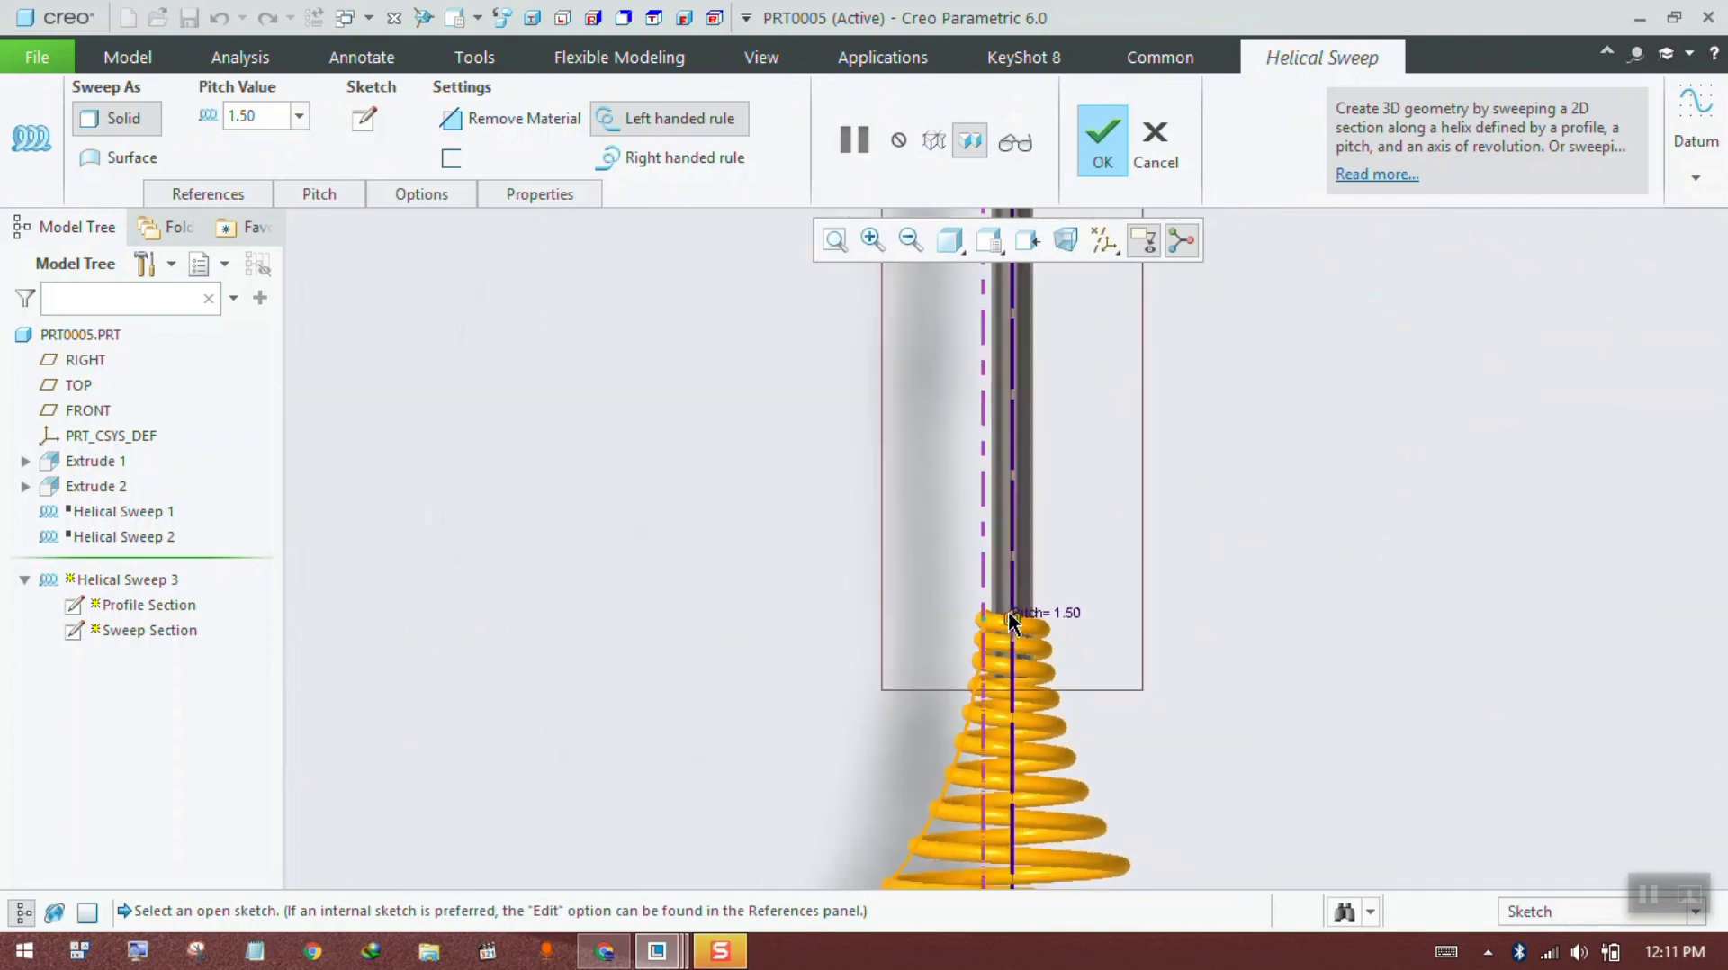
pyautogui.click(1102, 139)
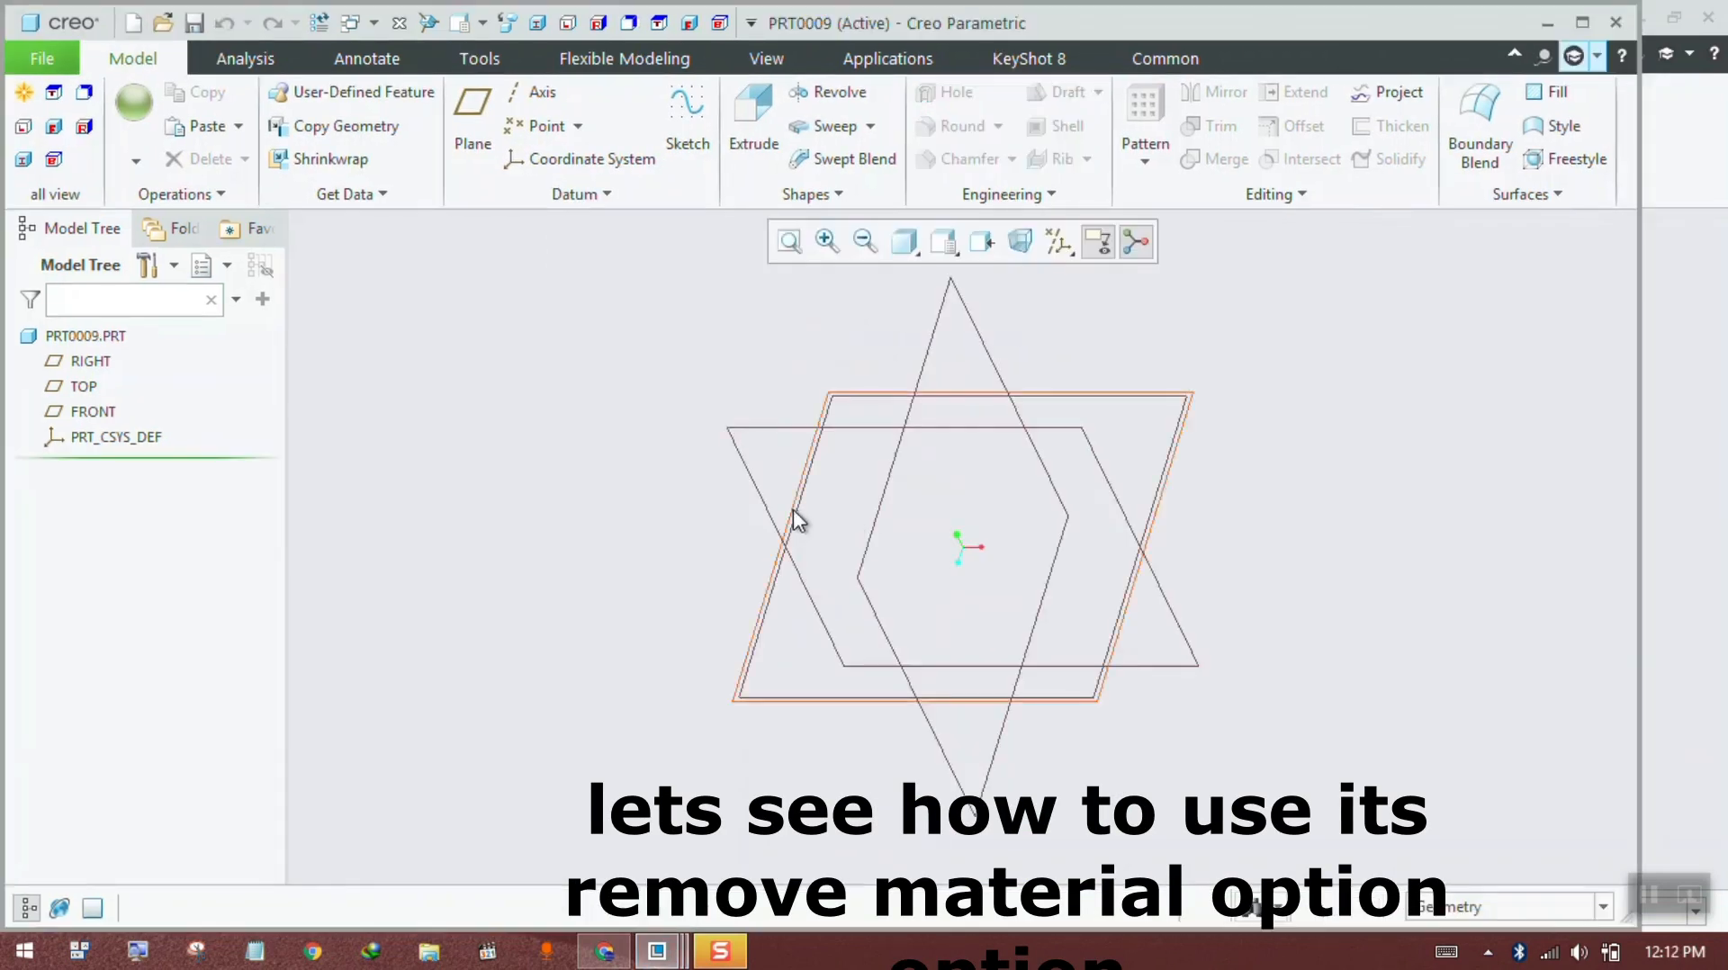
# Step: Extrude a round disc as a bolt head in a new part and sketch a smaller concentric circle on its flat face
pyautogui.click(963, 546)
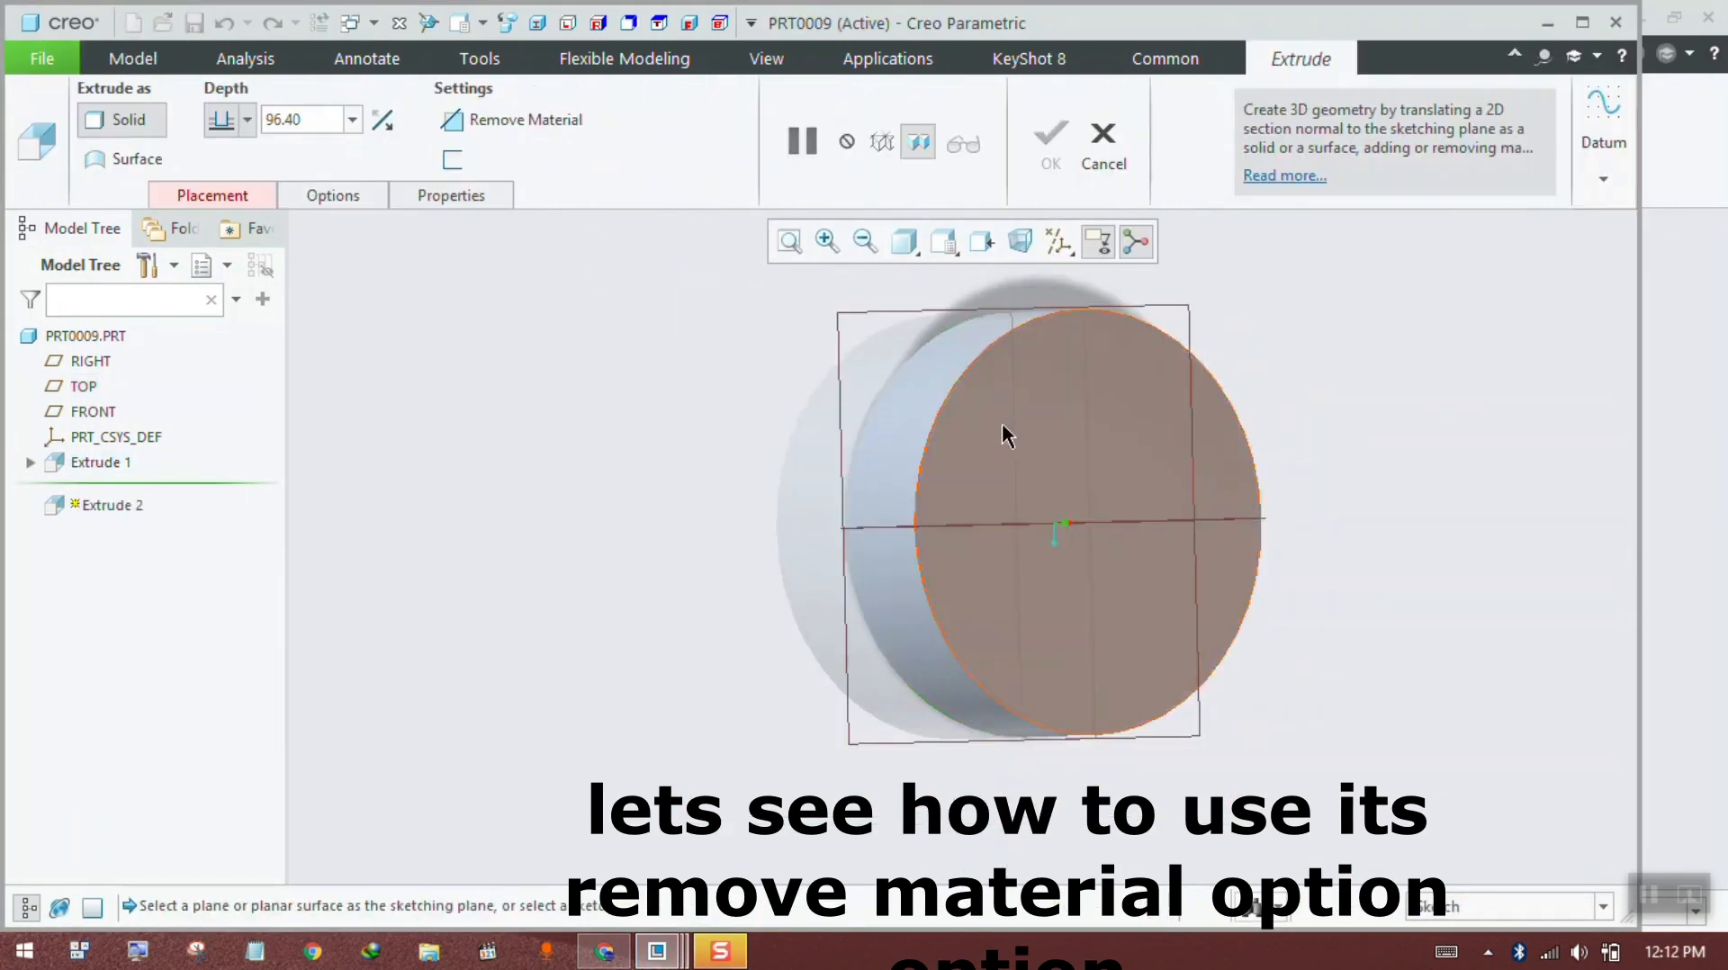
pyautogui.click(1002, 428)
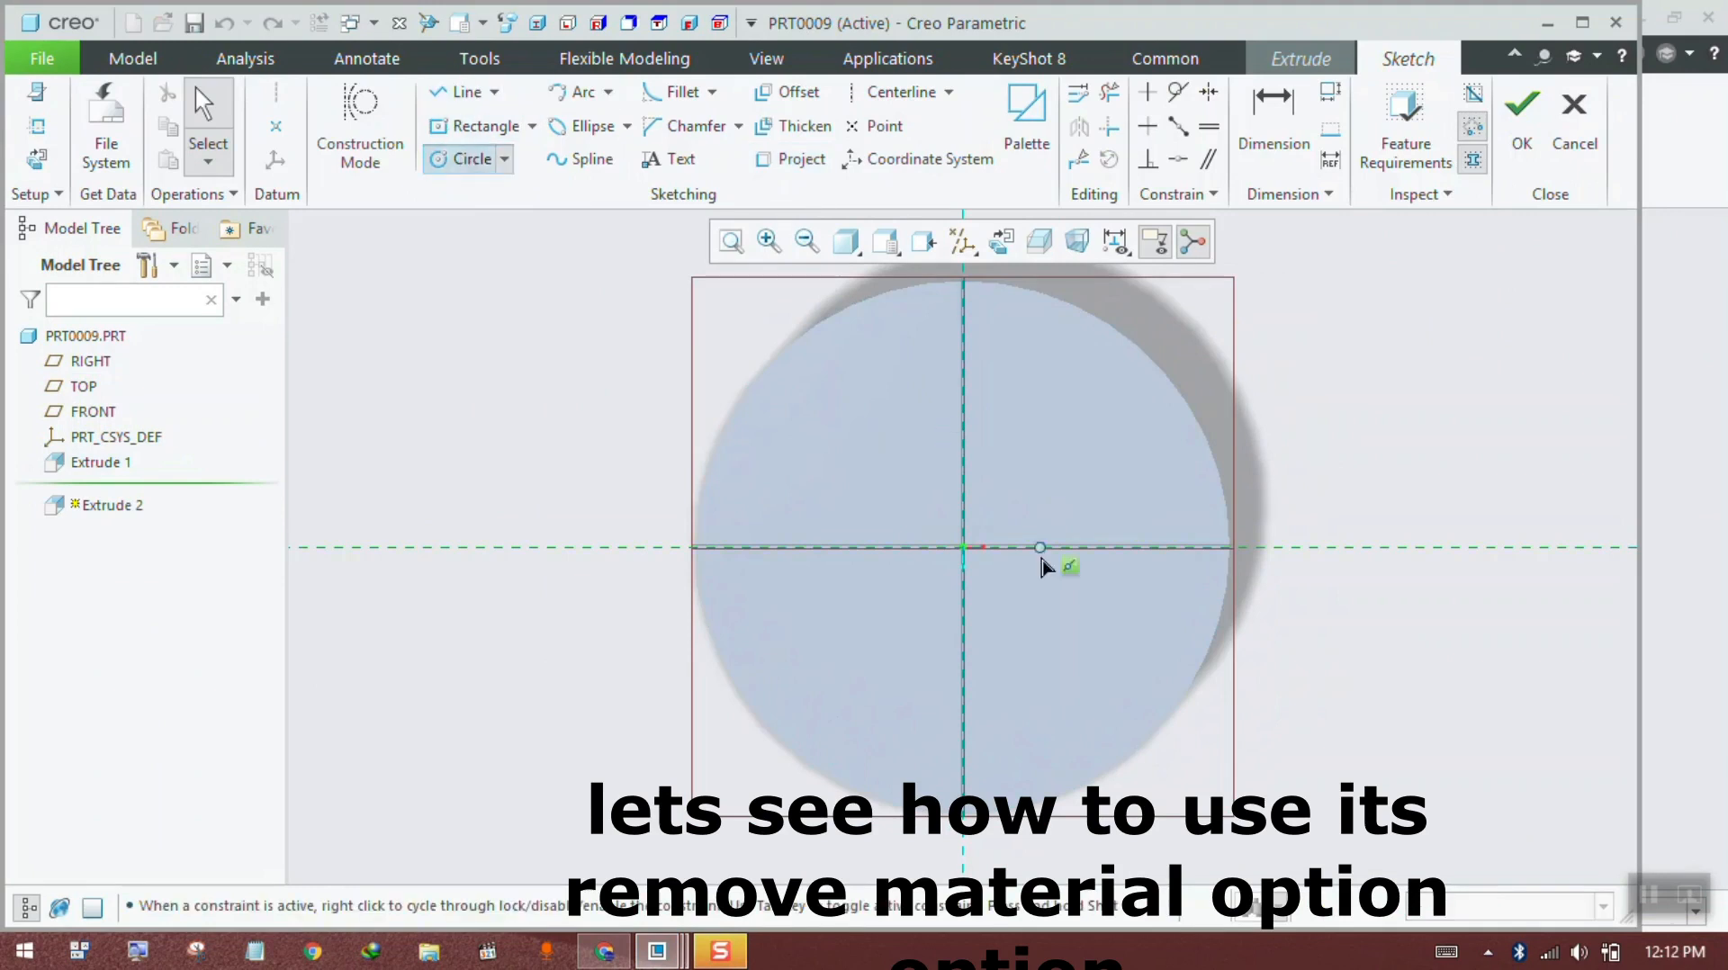
pyautogui.click(963, 546)
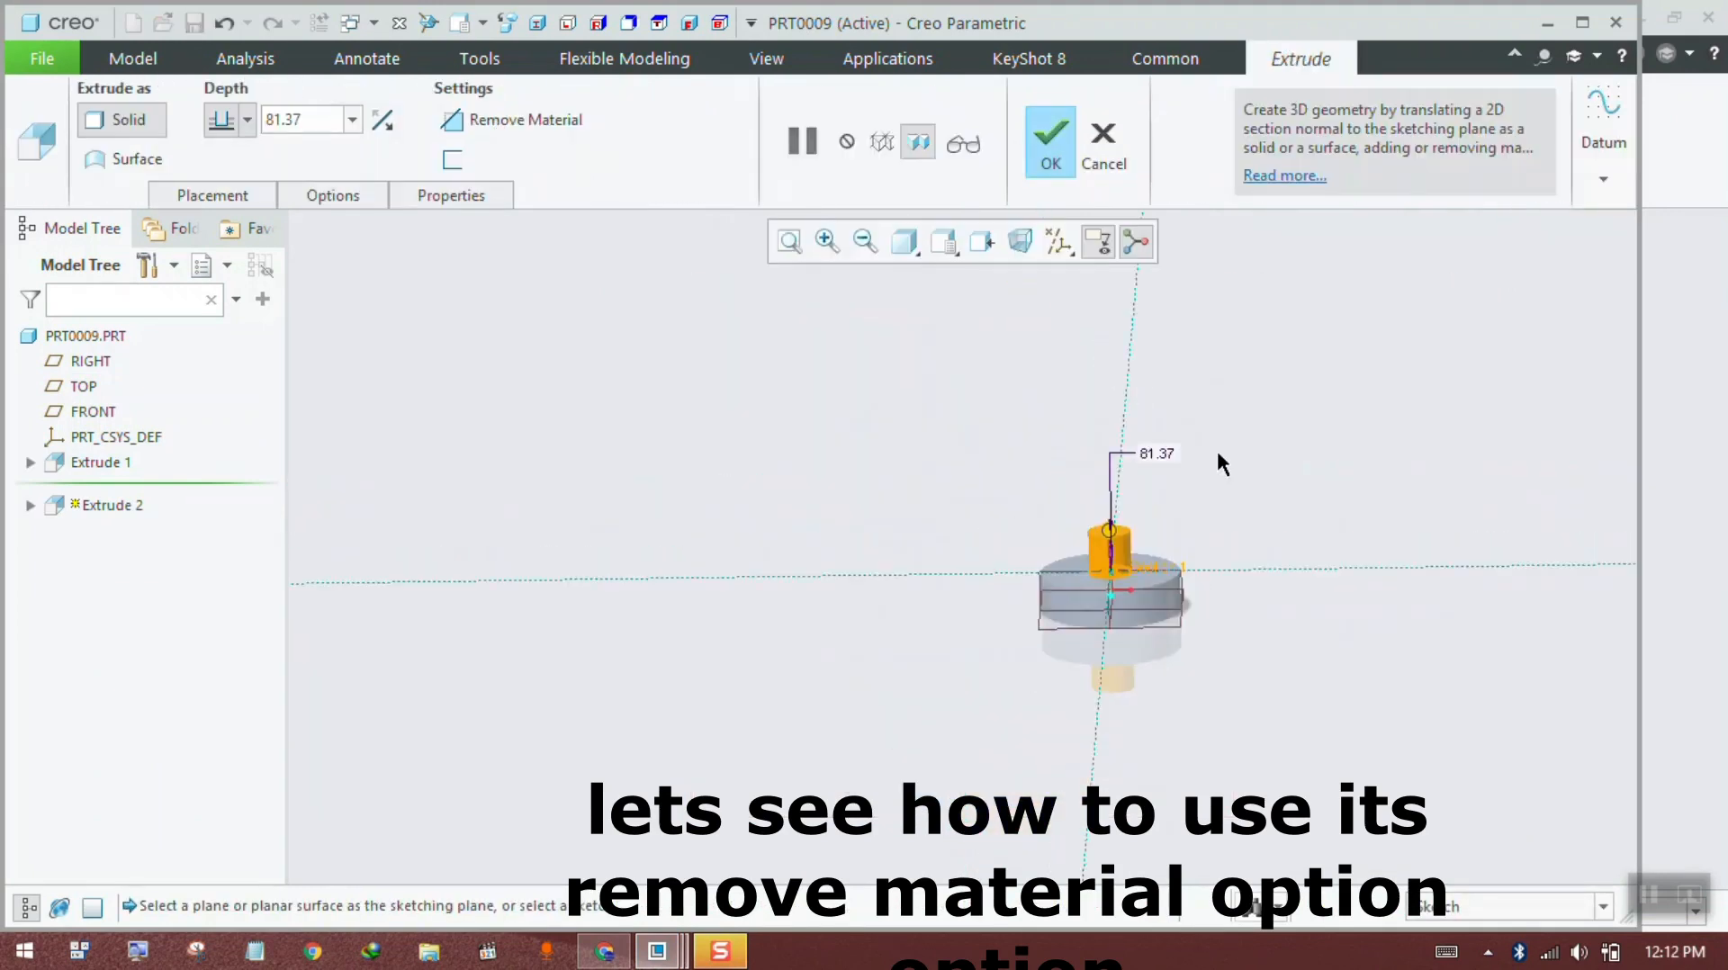
# Step: Extrude the smaller circle outward from the disc to a depth of 300 to form the shank
pyautogui.scroll(2, 1161, 477)
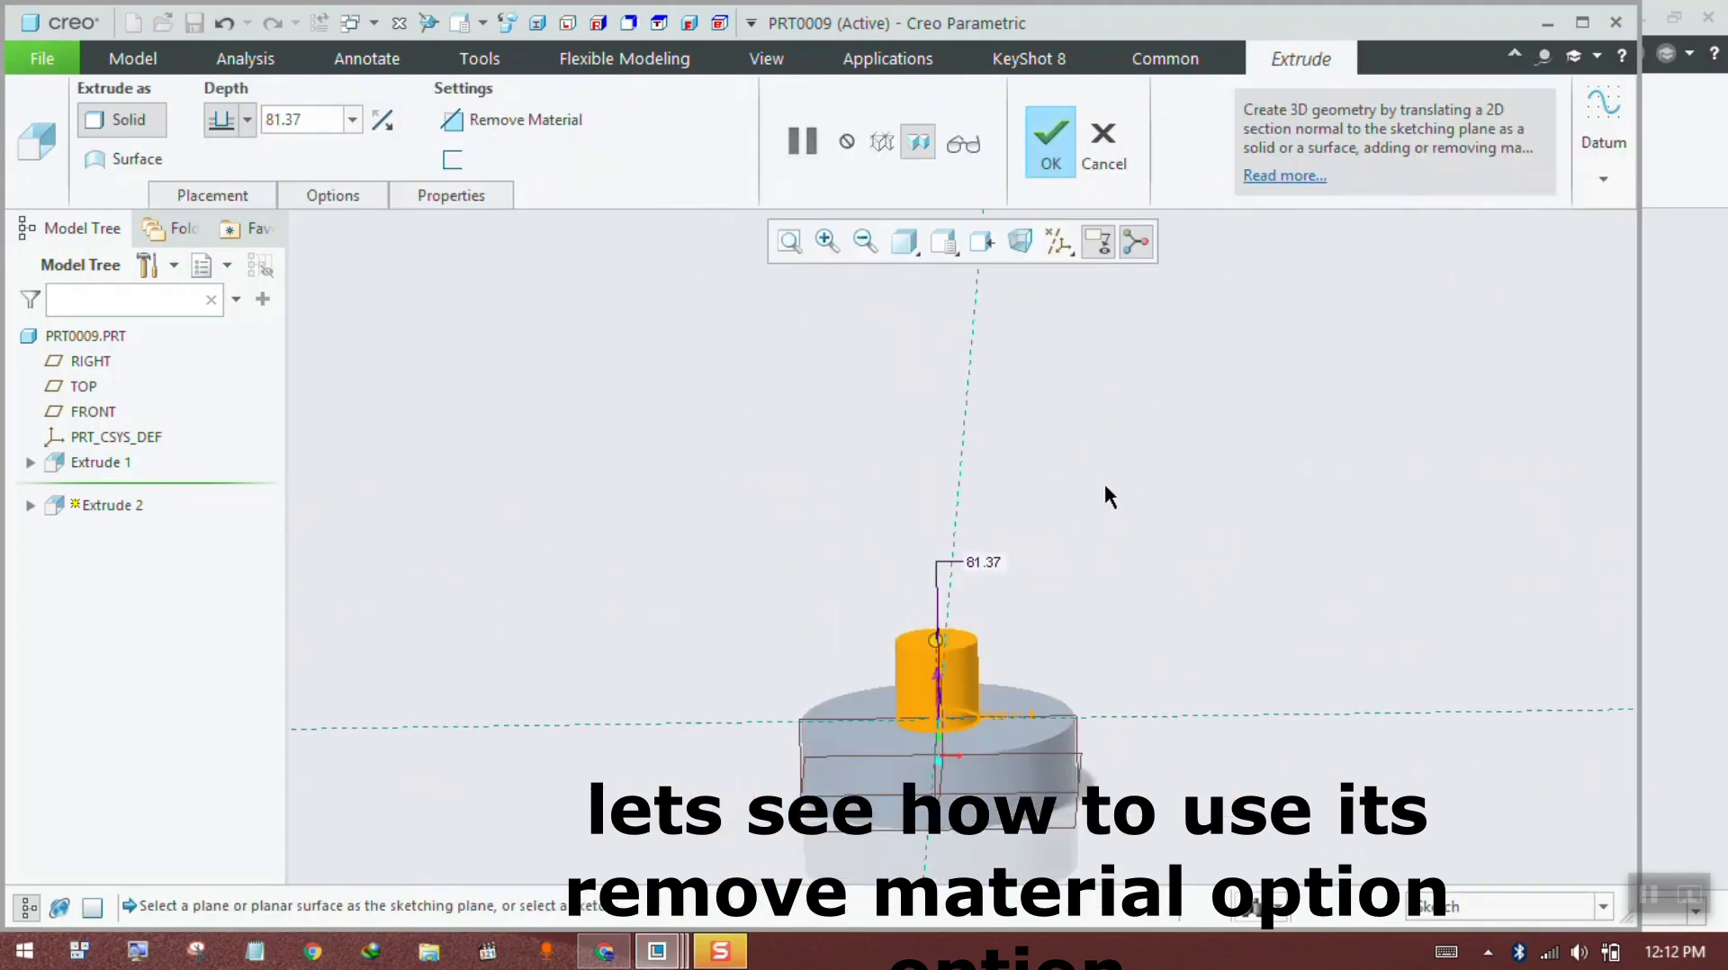
pyautogui.moveTo(935, 636); pyautogui.dragTo(931, 385)
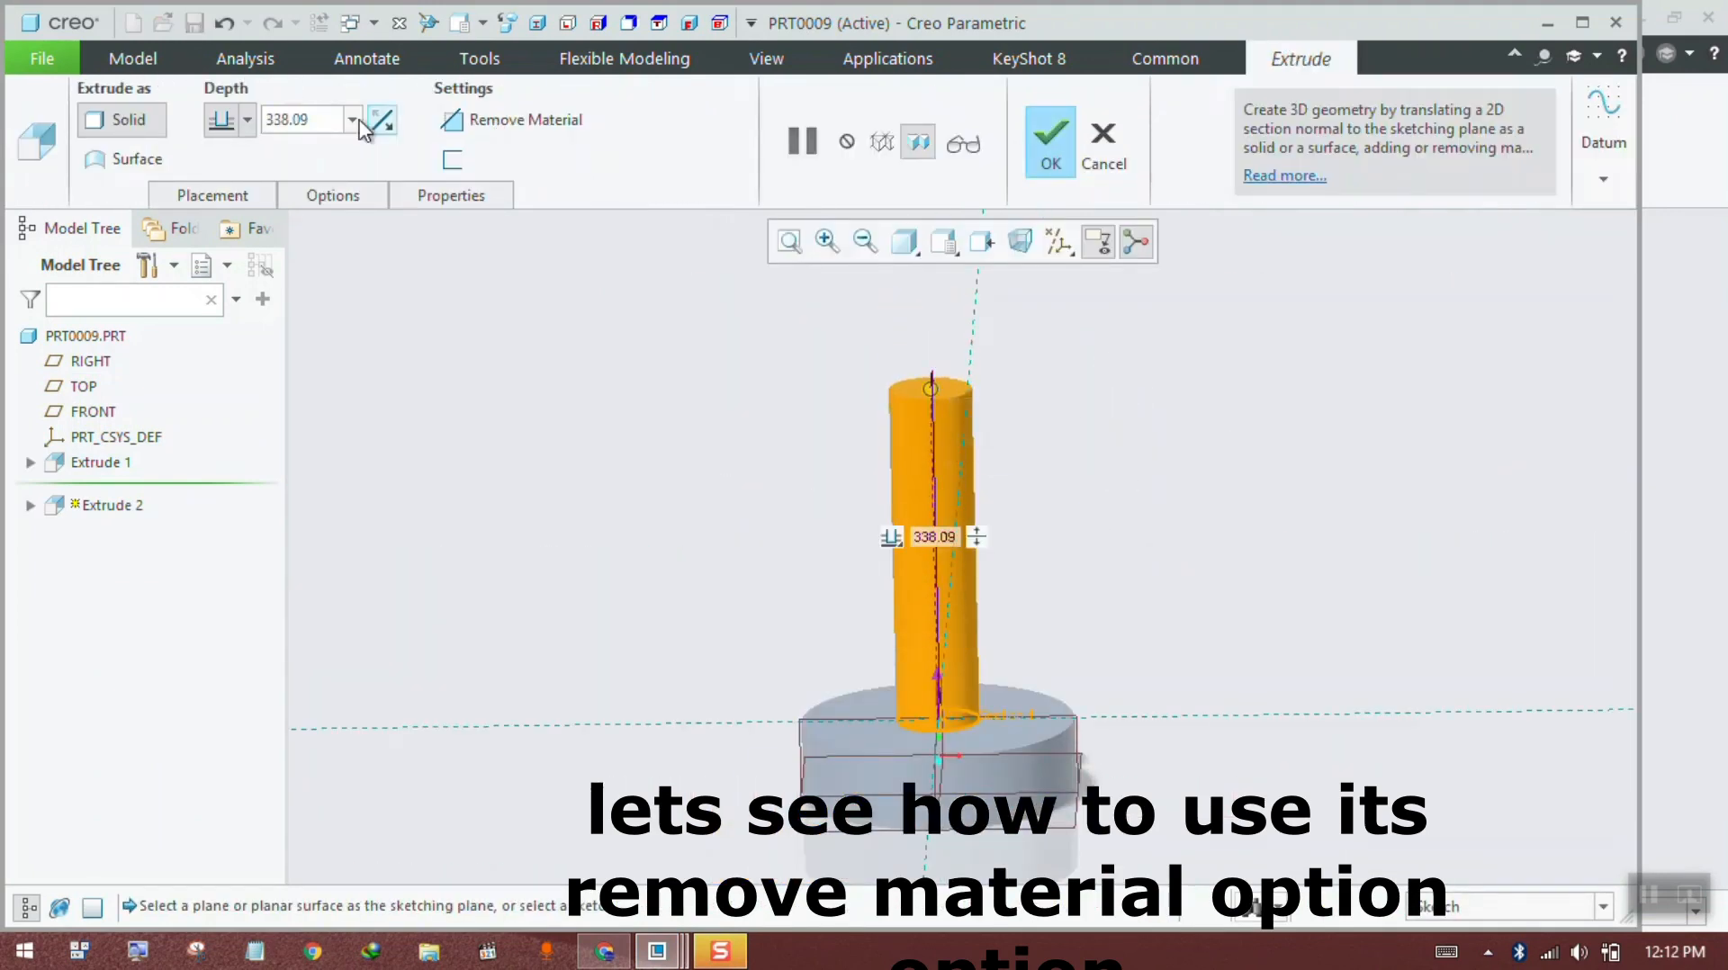
pyautogui.doubleClick(315, 121)
pyautogui.write('300')
pyautogui.press('Return')
pyautogui.click(1055, 149)
pyautogui.moveTo(1121, 333); pyautogui.dragTo(1204, 577, button='middle')
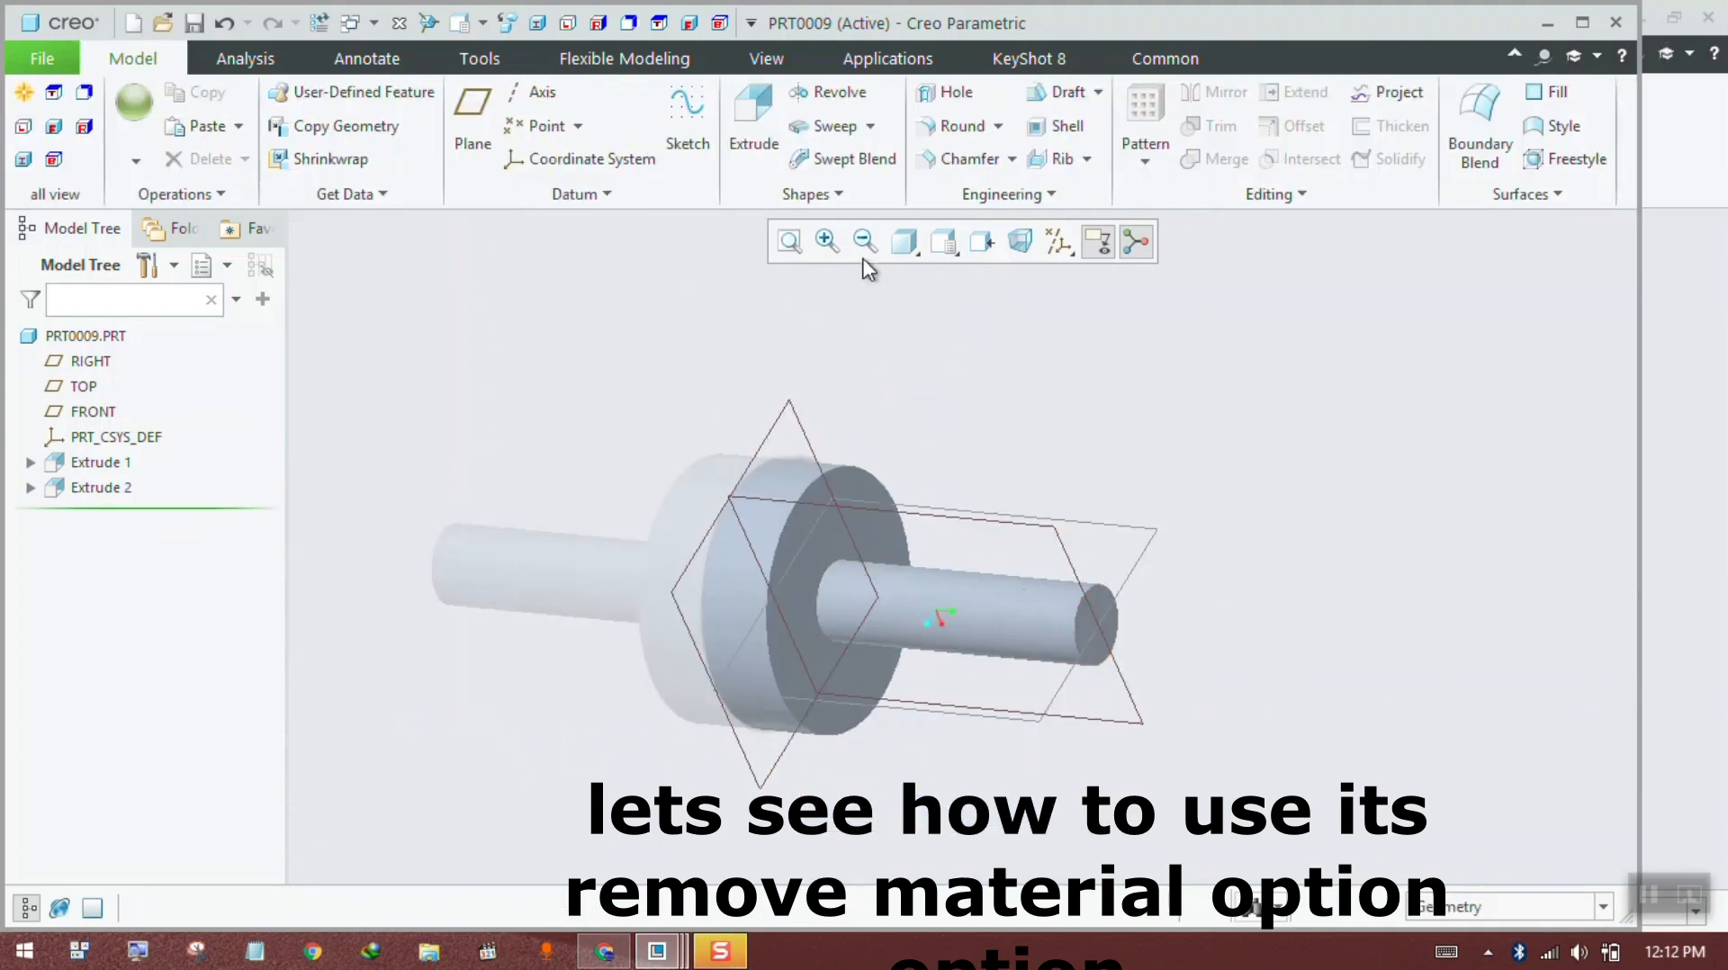
# Step: Start a helical sweep and open its profile sketch on the RIGHT datum plane
pyautogui.click(870, 126)
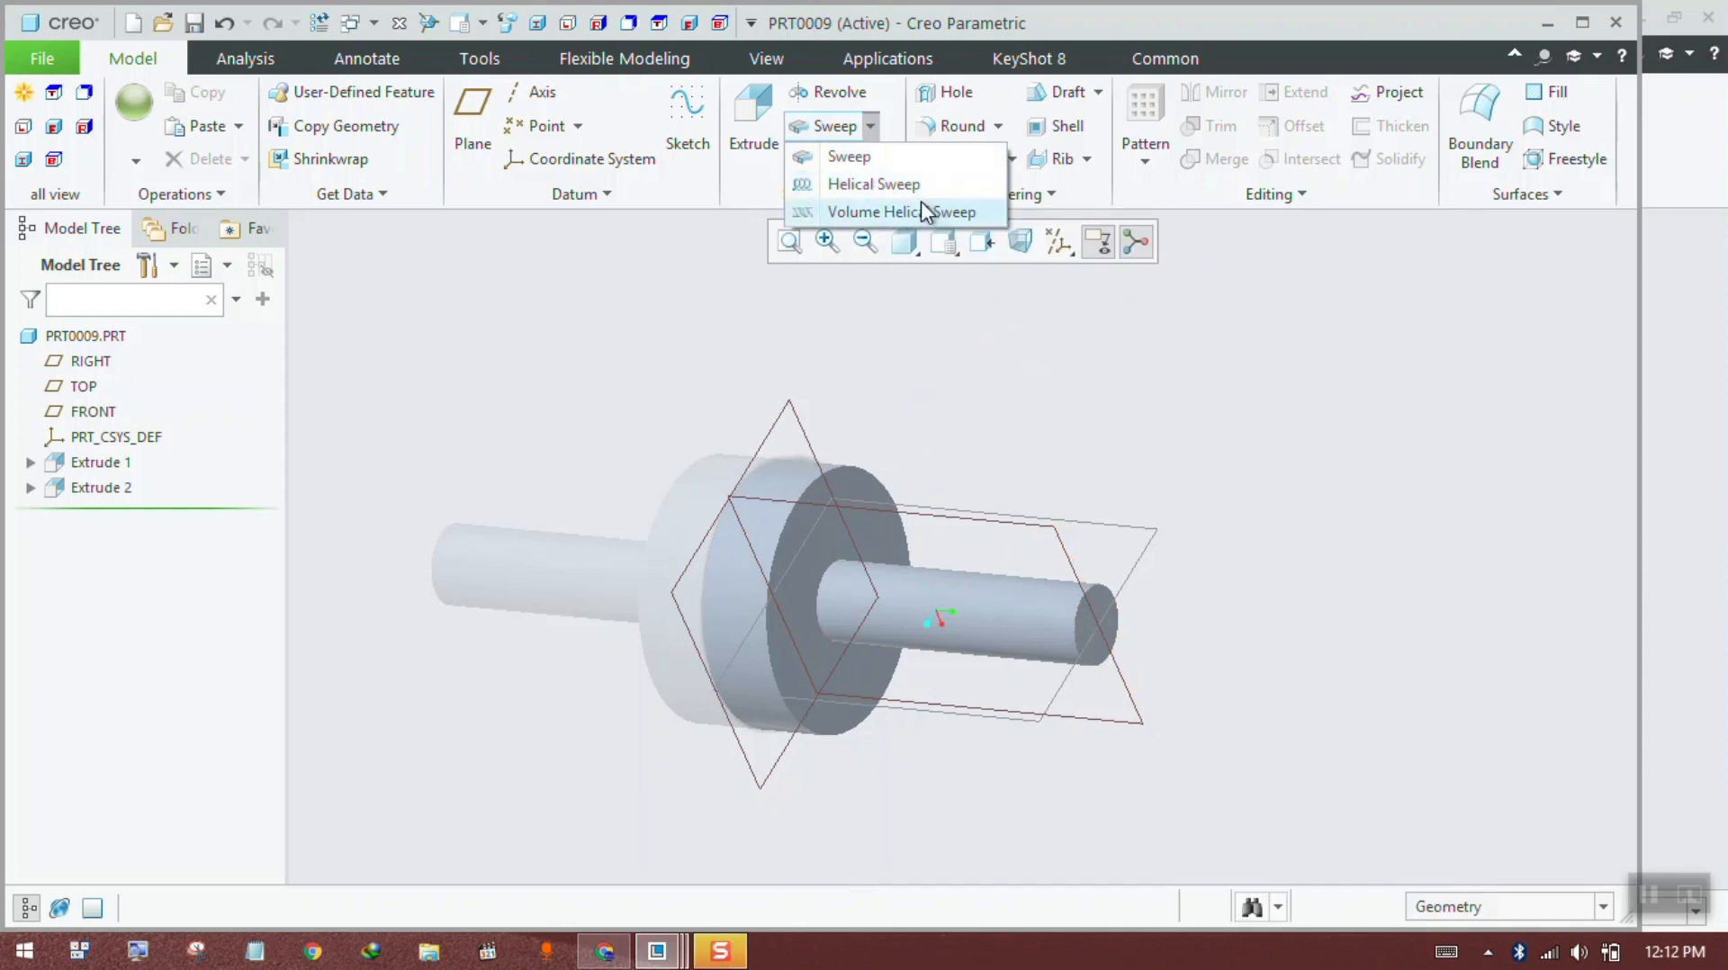
pyautogui.click(871, 184)
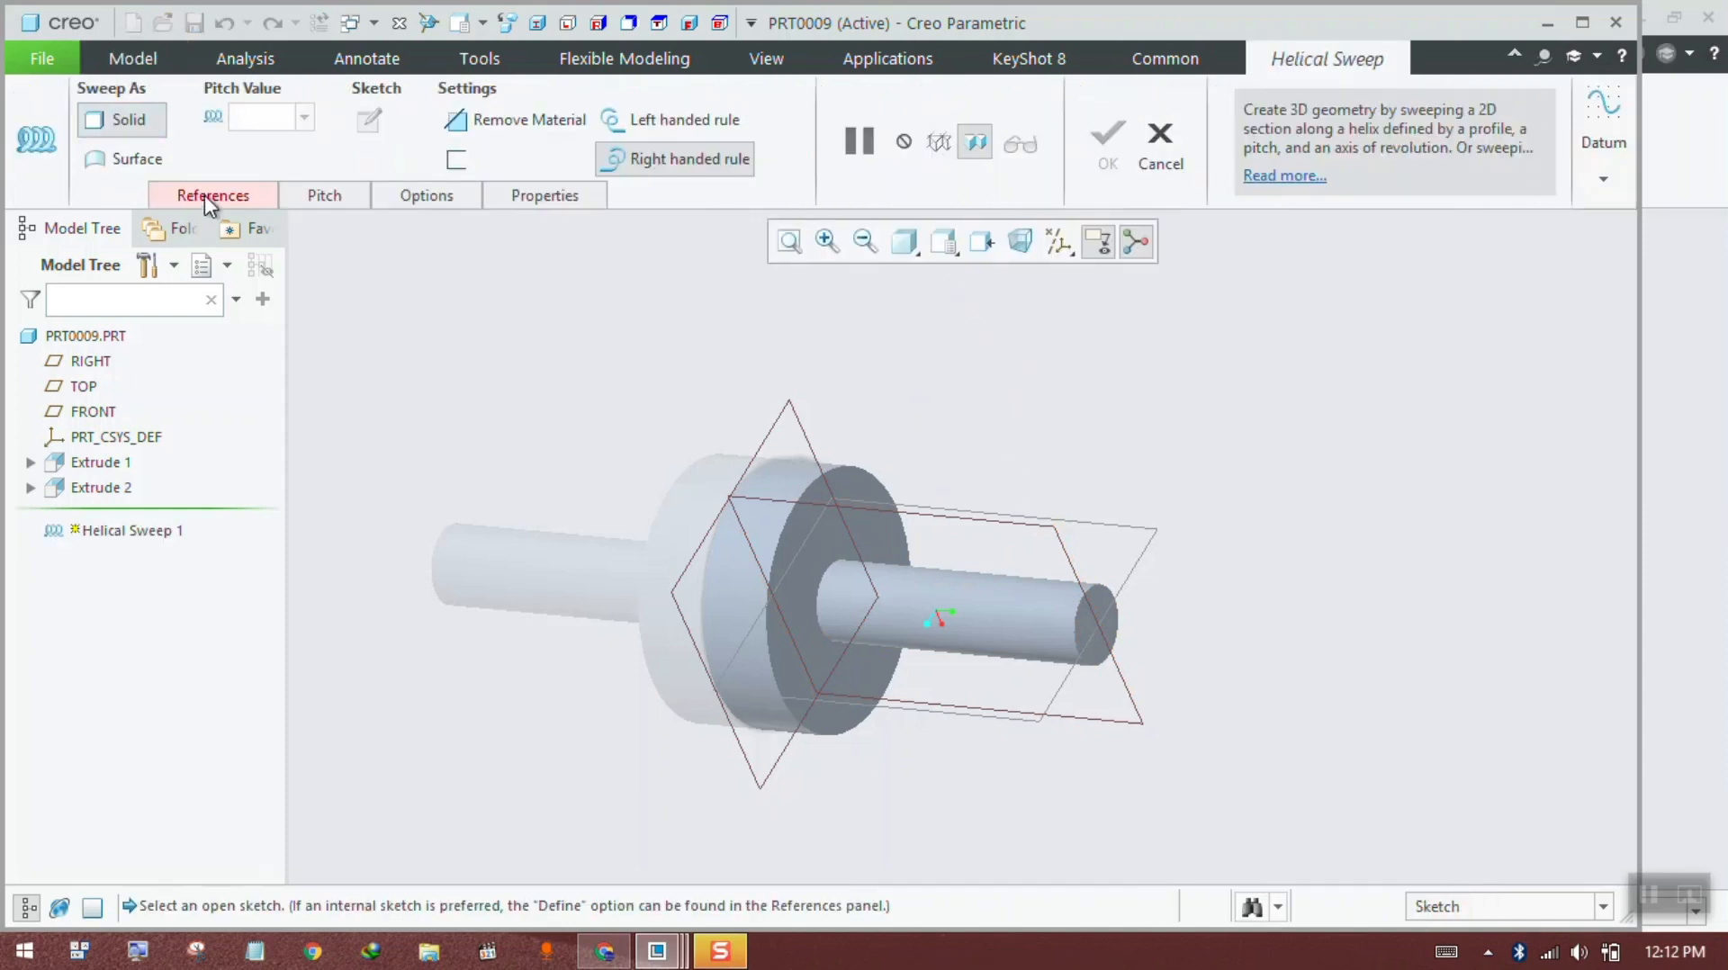
pyautogui.click(203, 194)
pyautogui.click(377, 301)
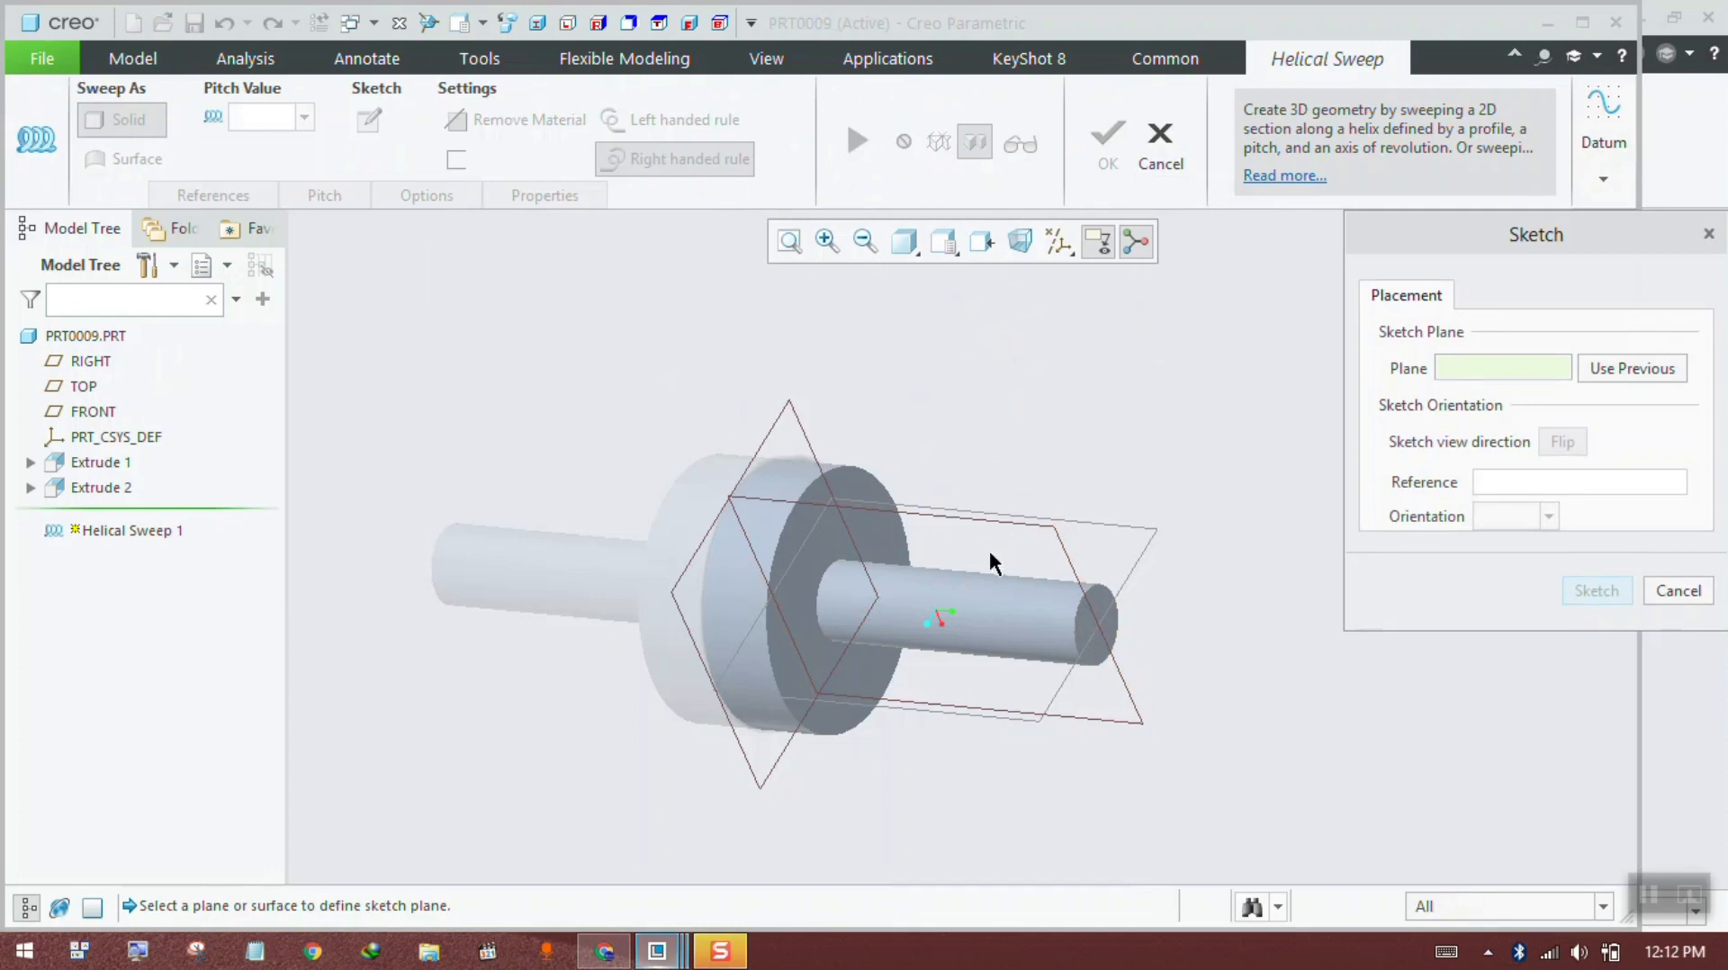
pyautogui.click(1051, 526)
pyautogui.click(1575, 593)
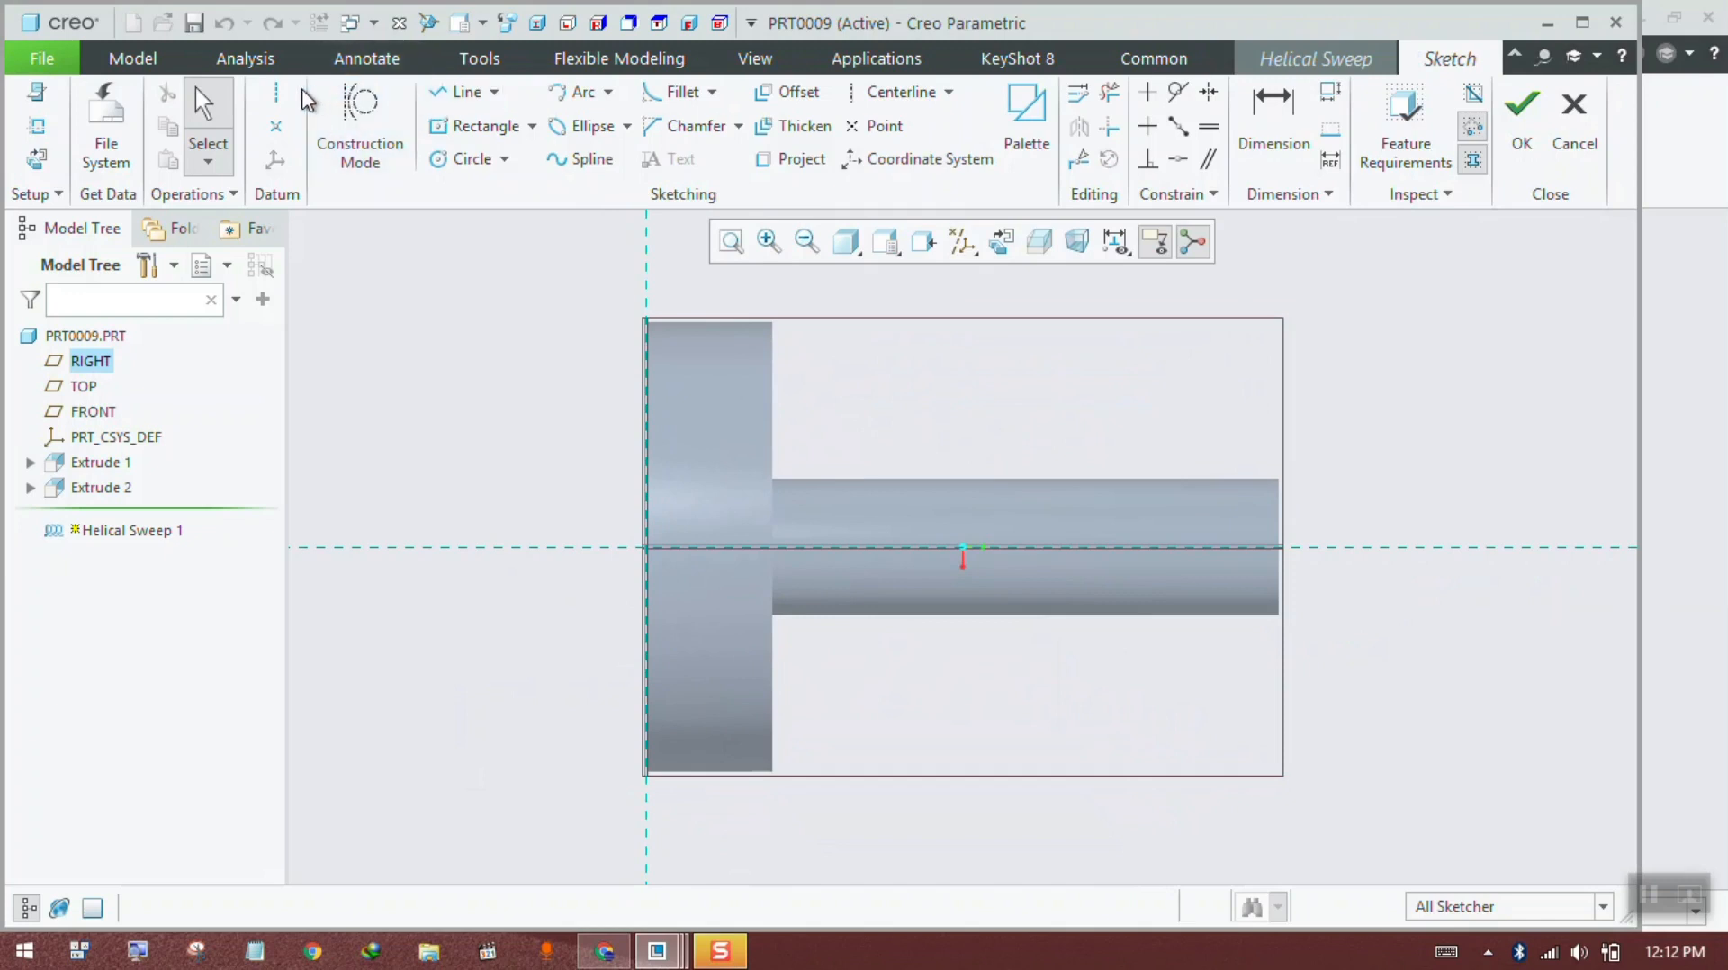
# Step: Sketch a centerline along the shank's axis and a profile line on its outer edge from the free end partway toward the head
pyautogui.click(276, 91)
pyautogui.click(870, 560)
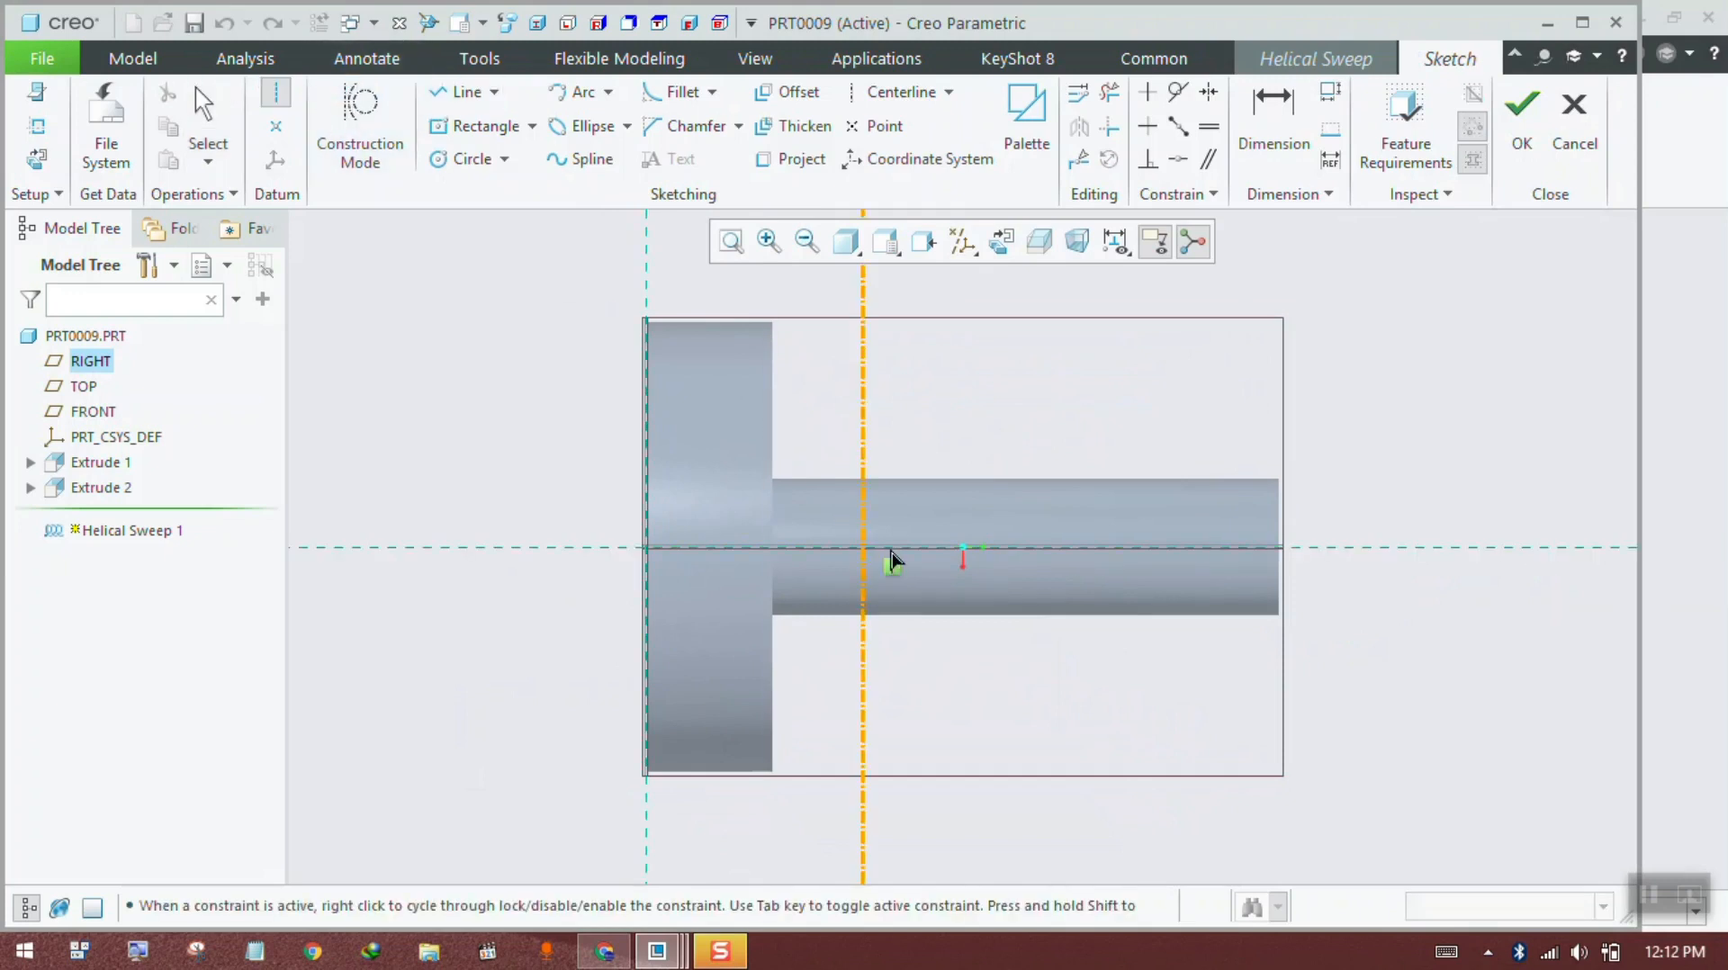
pyautogui.click(1192, 562)
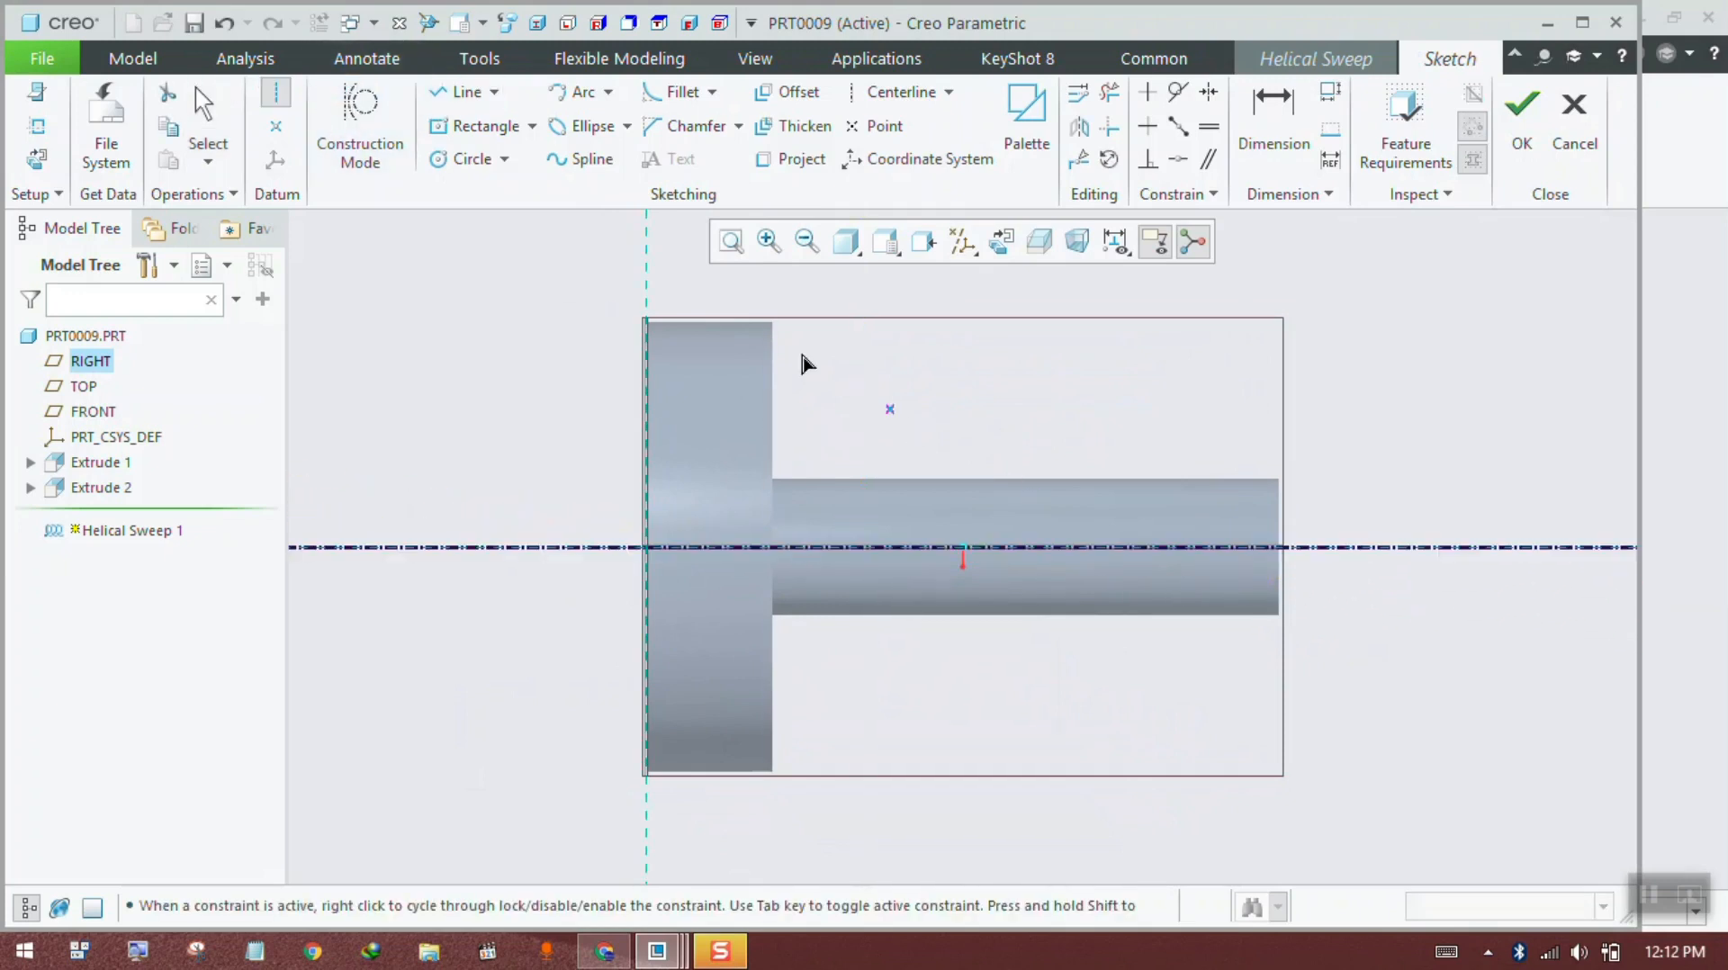
pyautogui.click(461, 92)
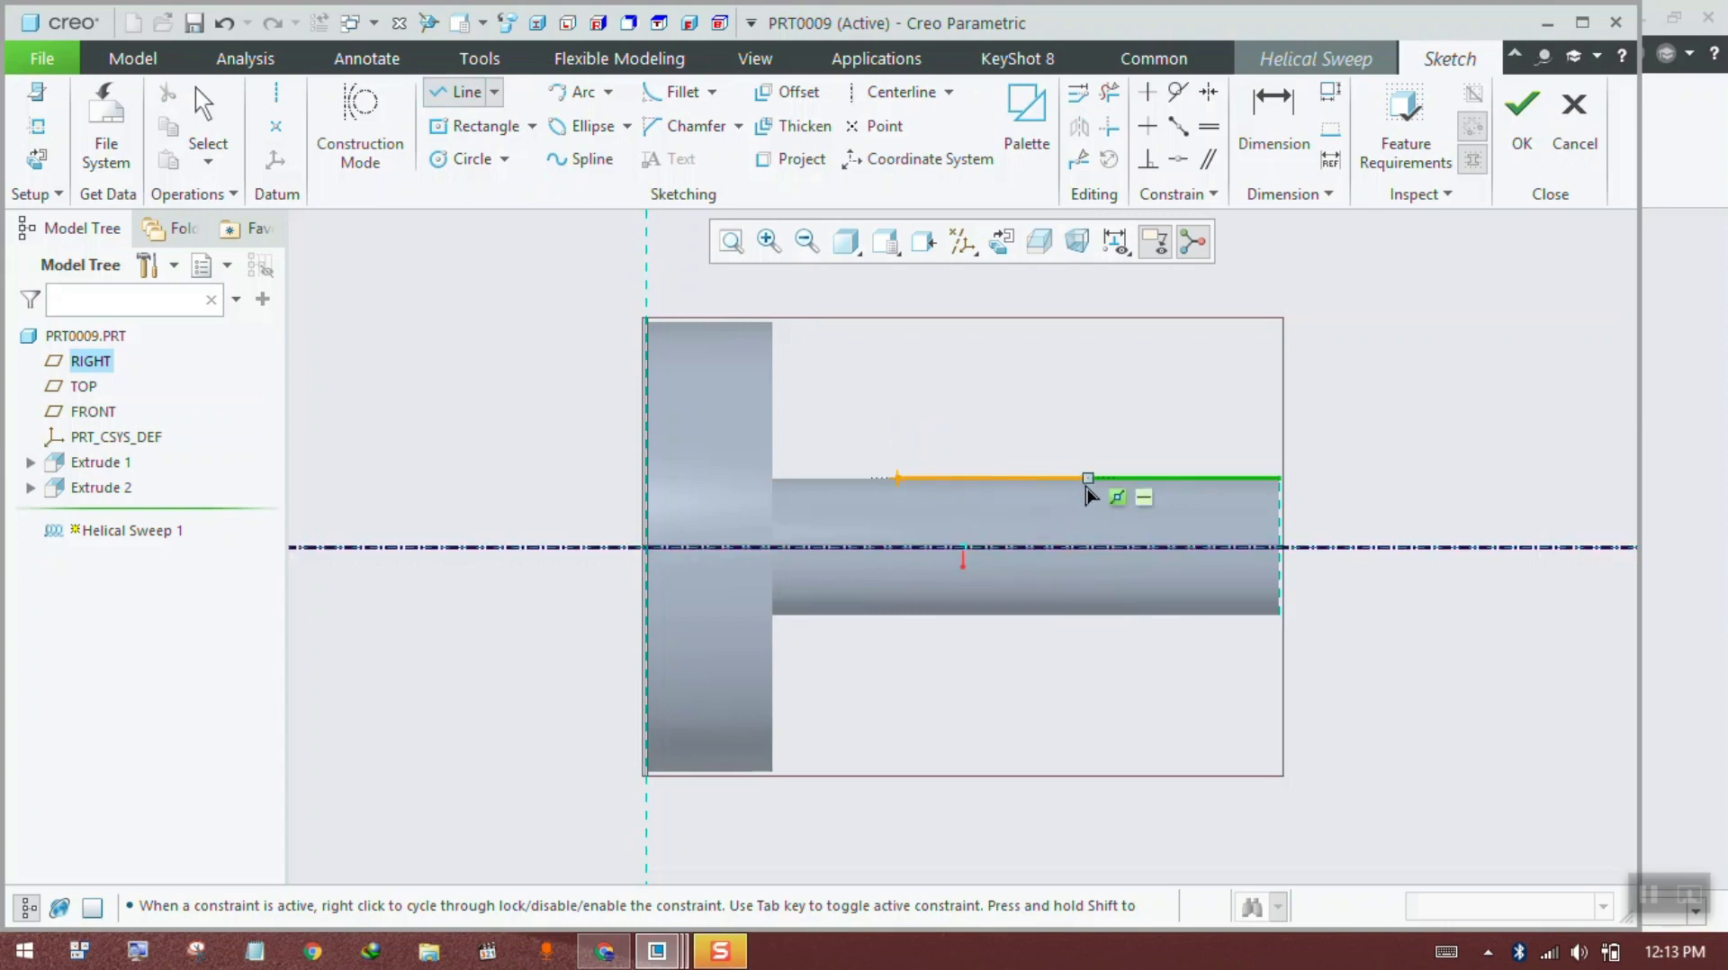
pyautogui.middleClick(1085, 393)
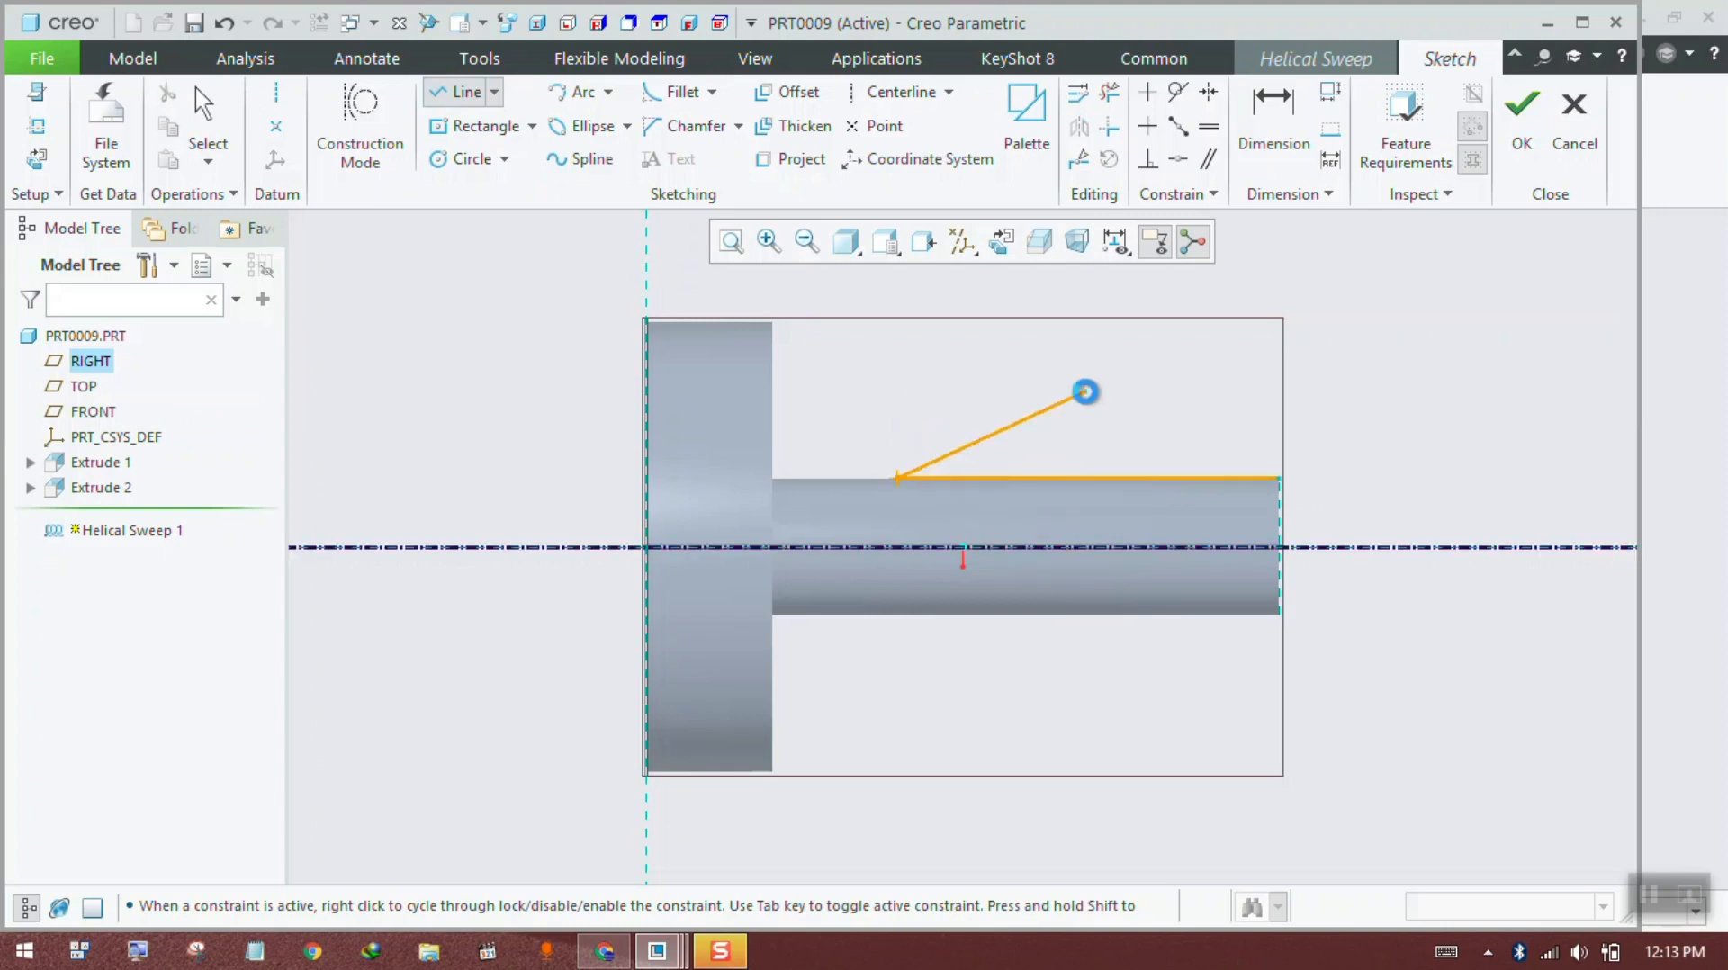
pyautogui.click(1521, 117)
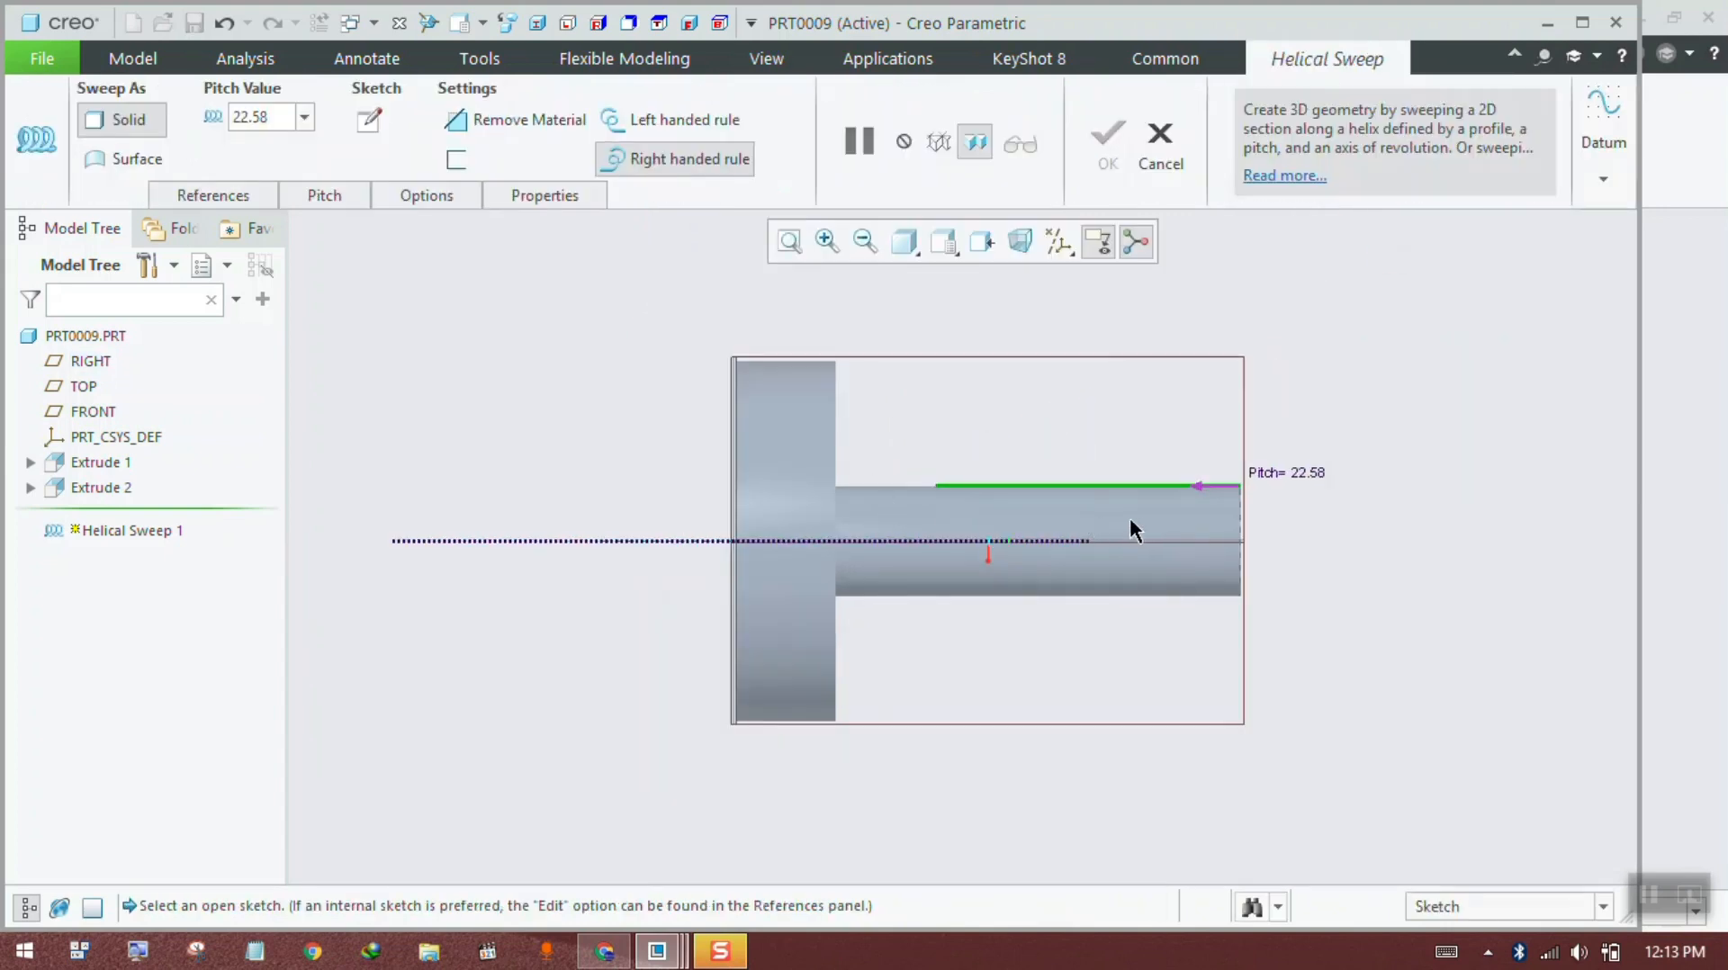
# Step: Sketch a small closed trapezoidal thread section at the profile's start point, narrowing toward the shank's axis
pyautogui.click(371, 118)
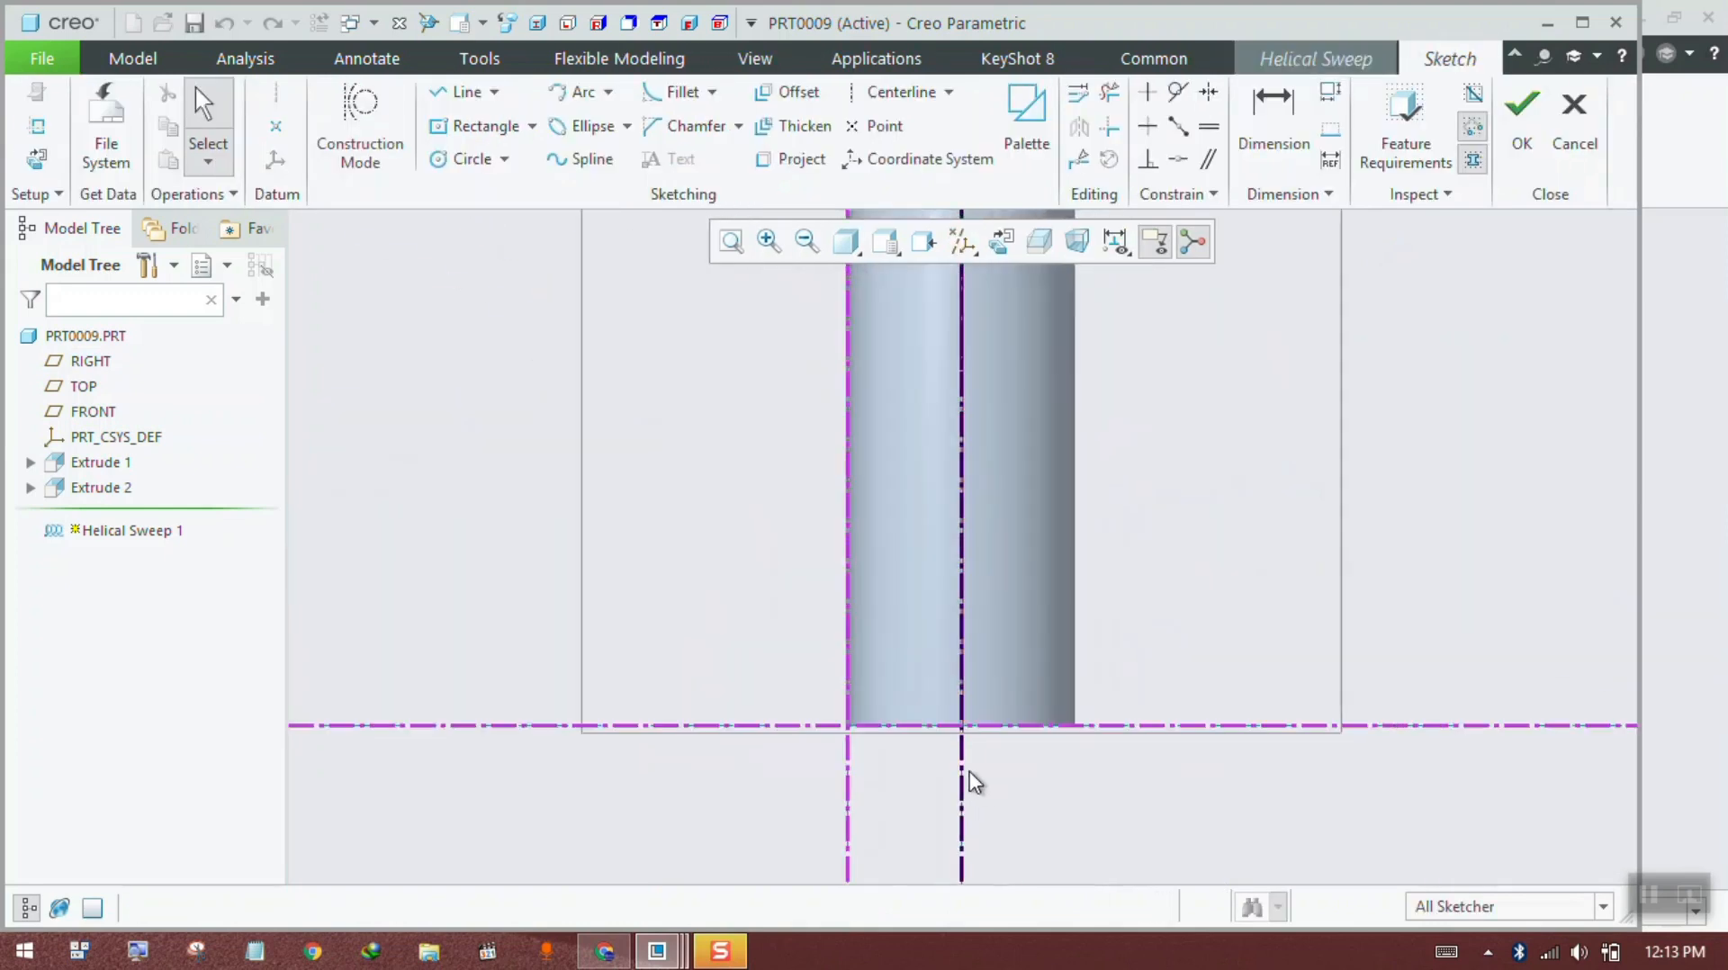
pyautogui.click(462, 160)
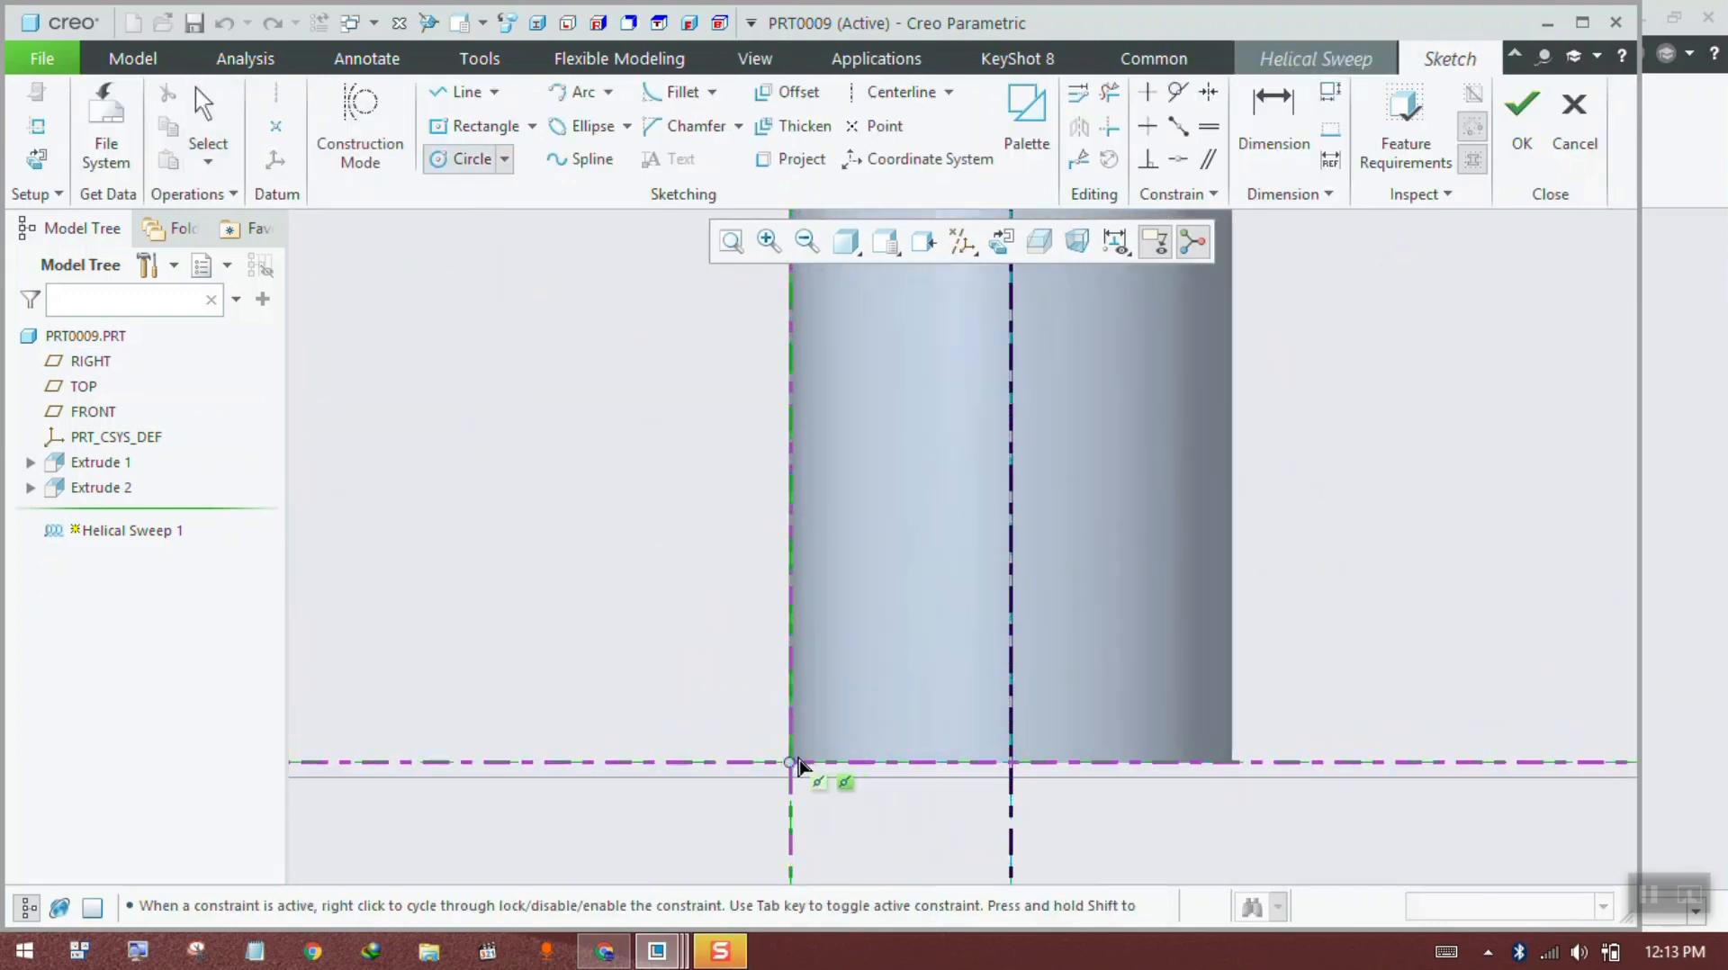
pyautogui.scroll(-2, 807, 809)
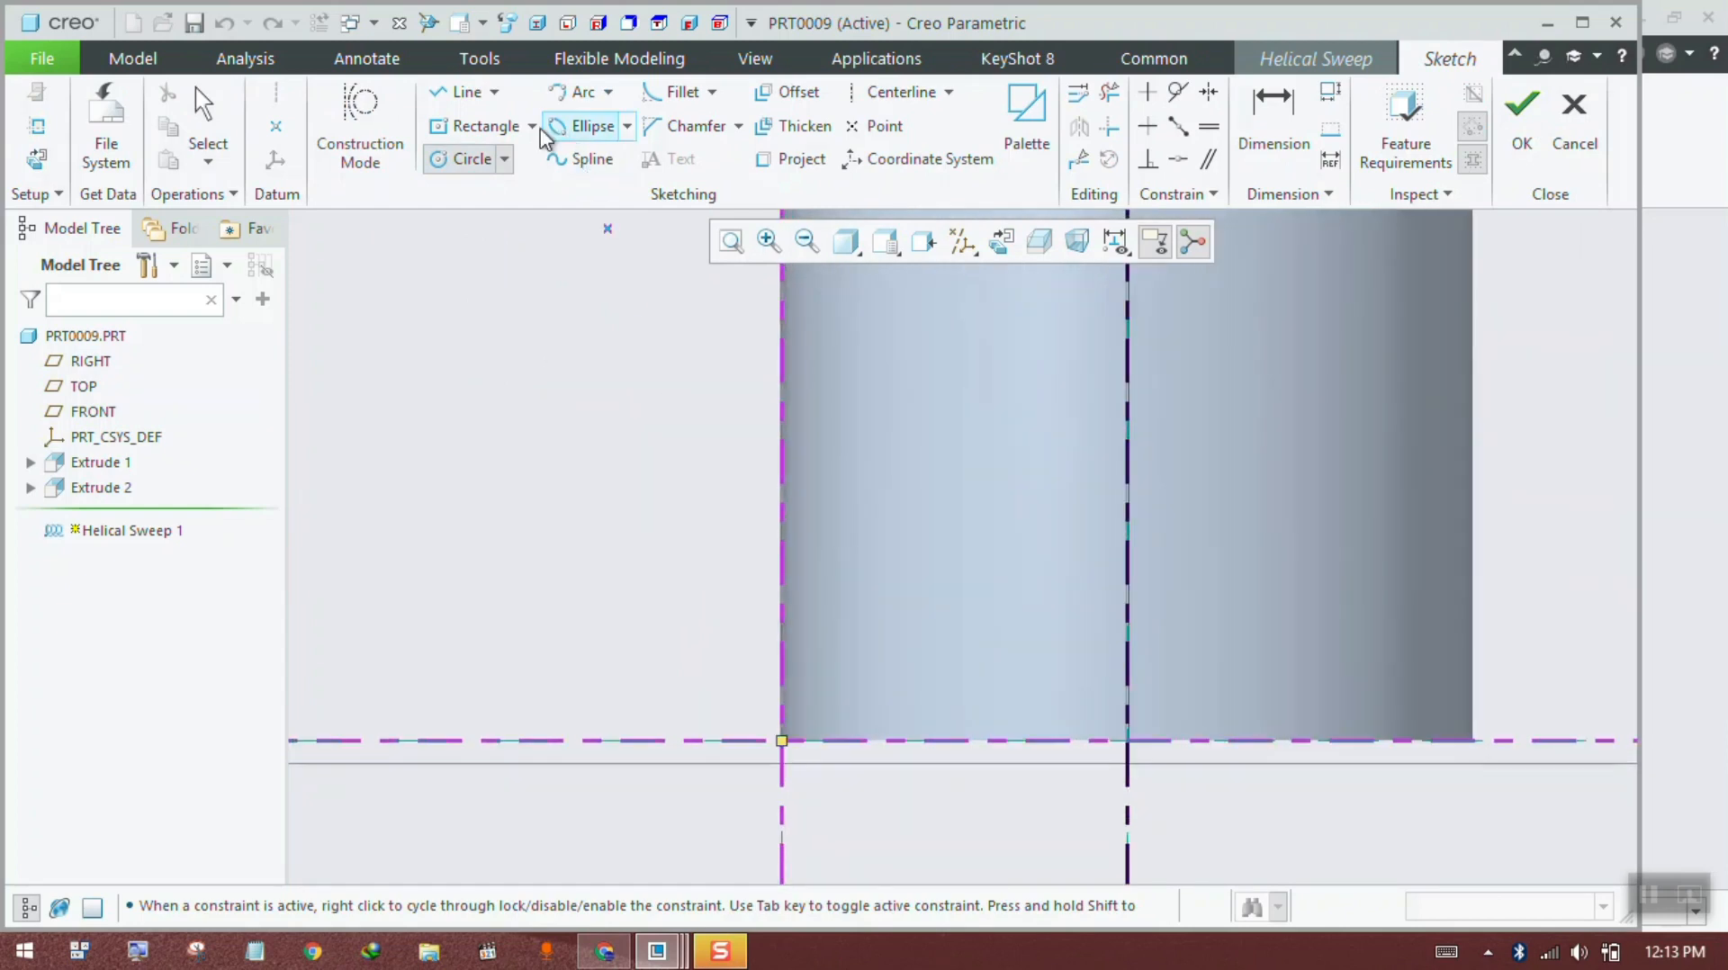
pyautogui.click(463, 92)
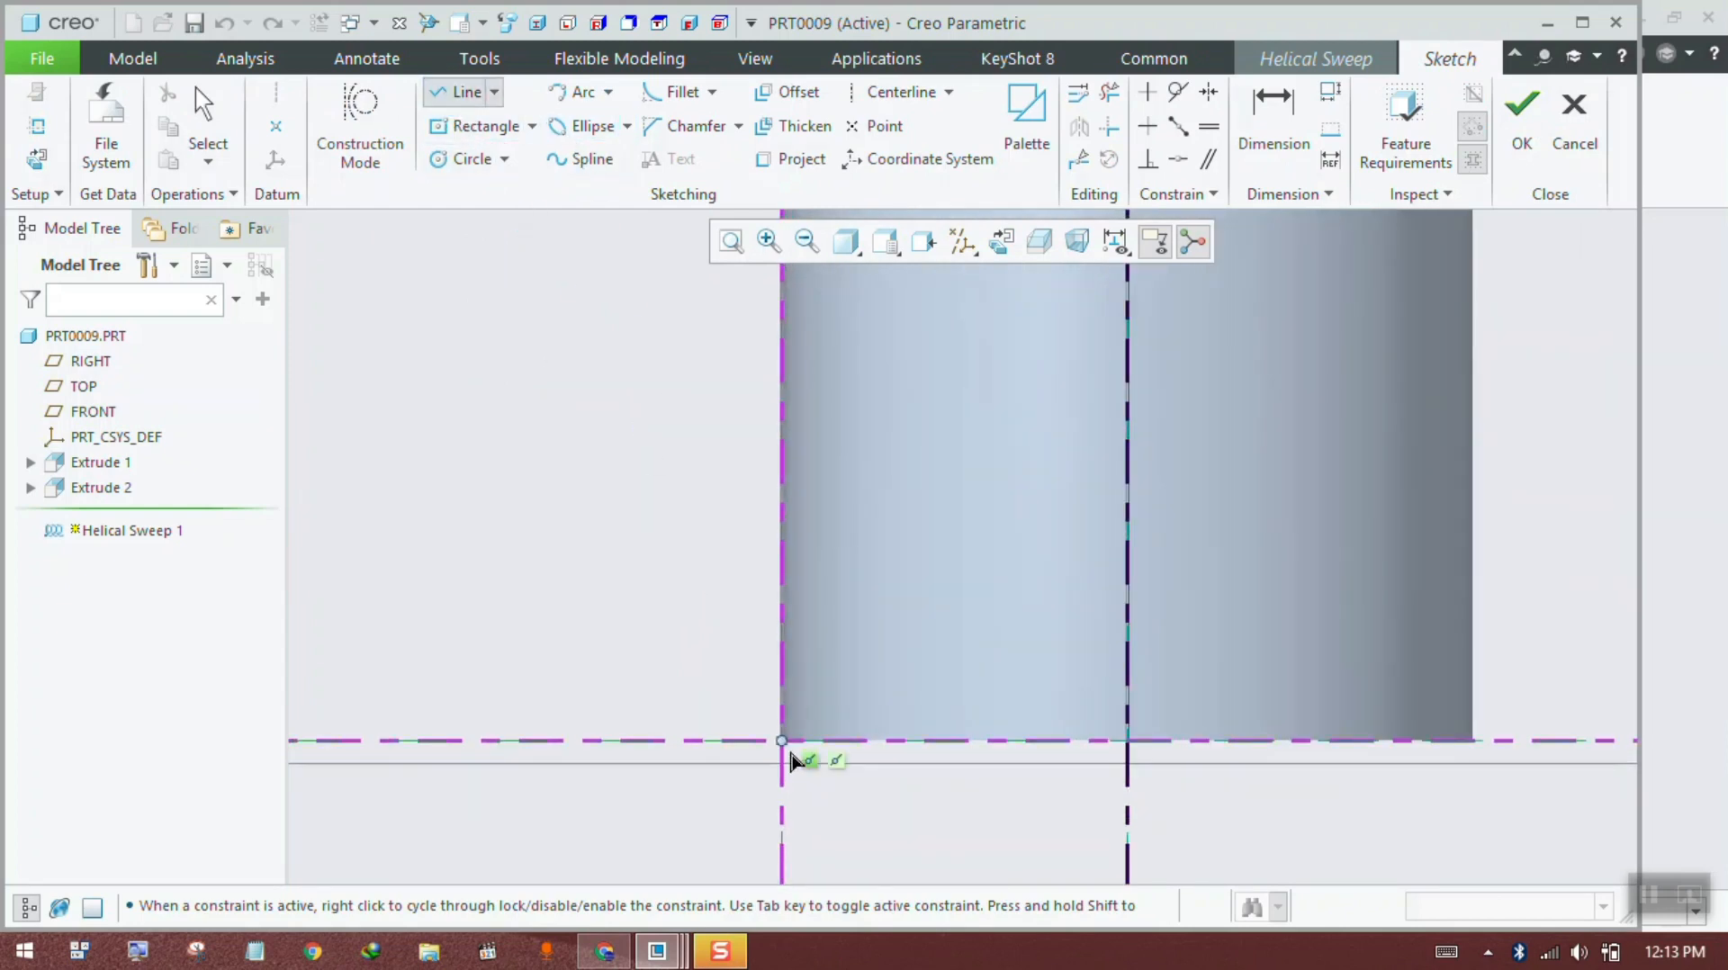
pyautogui.click(781, 740)
pyautogui.click(837, 707)
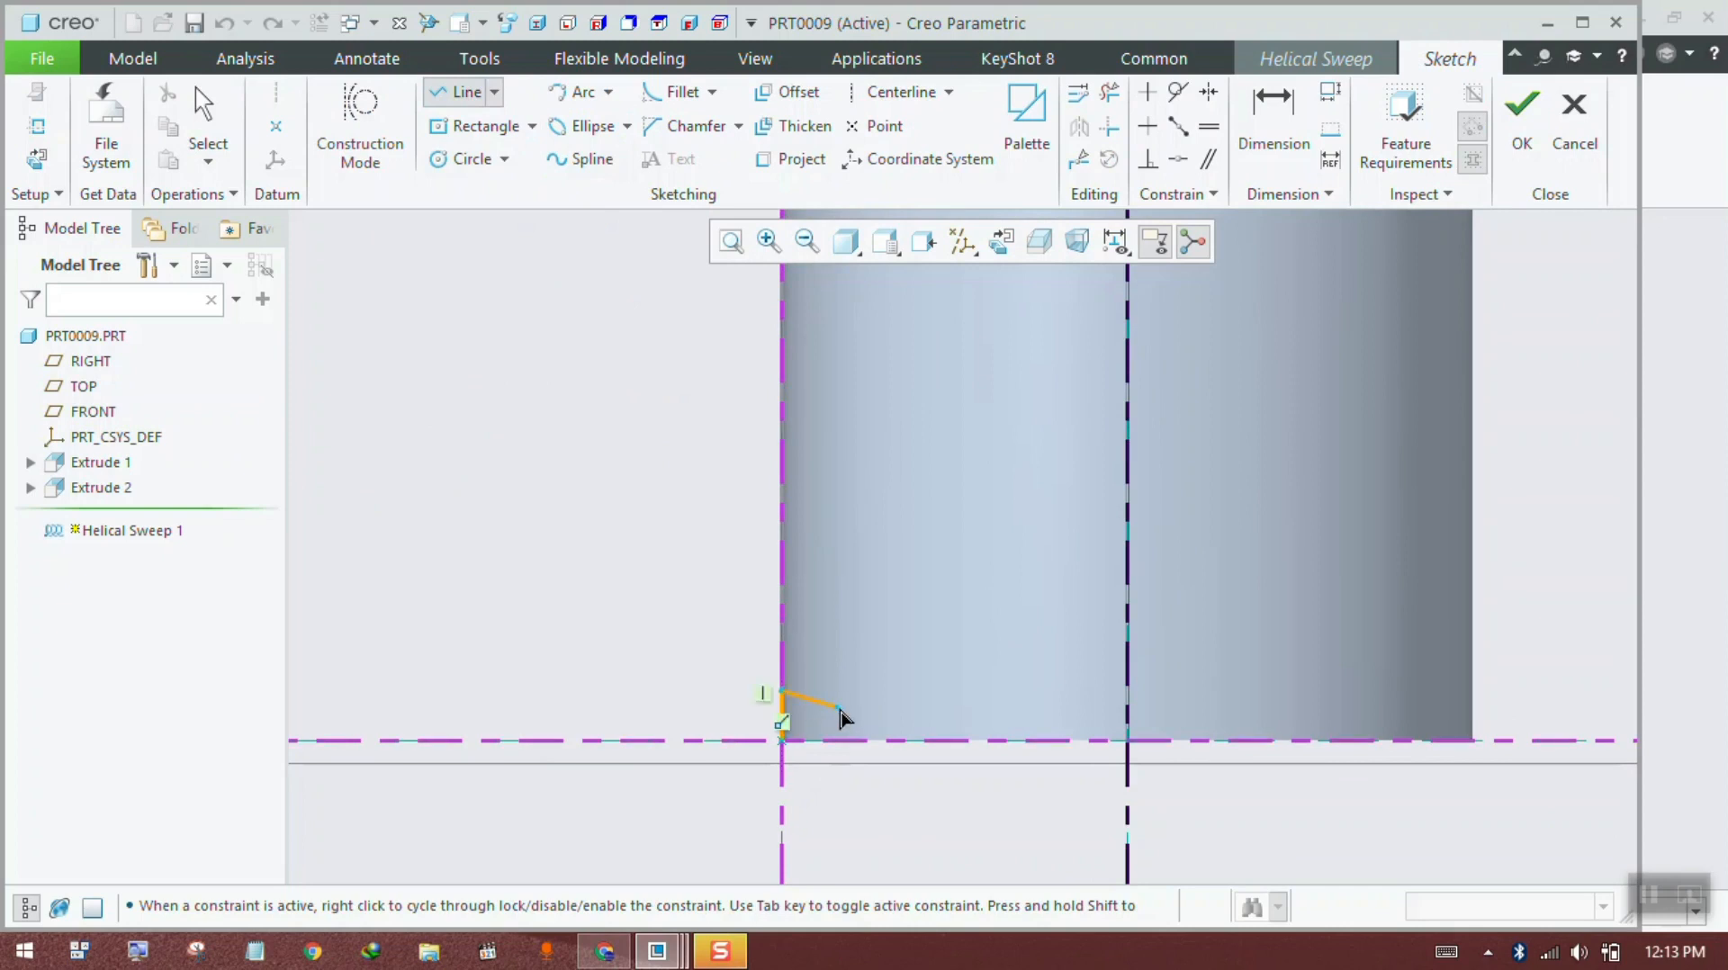
pyautogui.click(837, 727)
pyautogui.click(782, 740)
pyautogui.middleClick(727, 714)
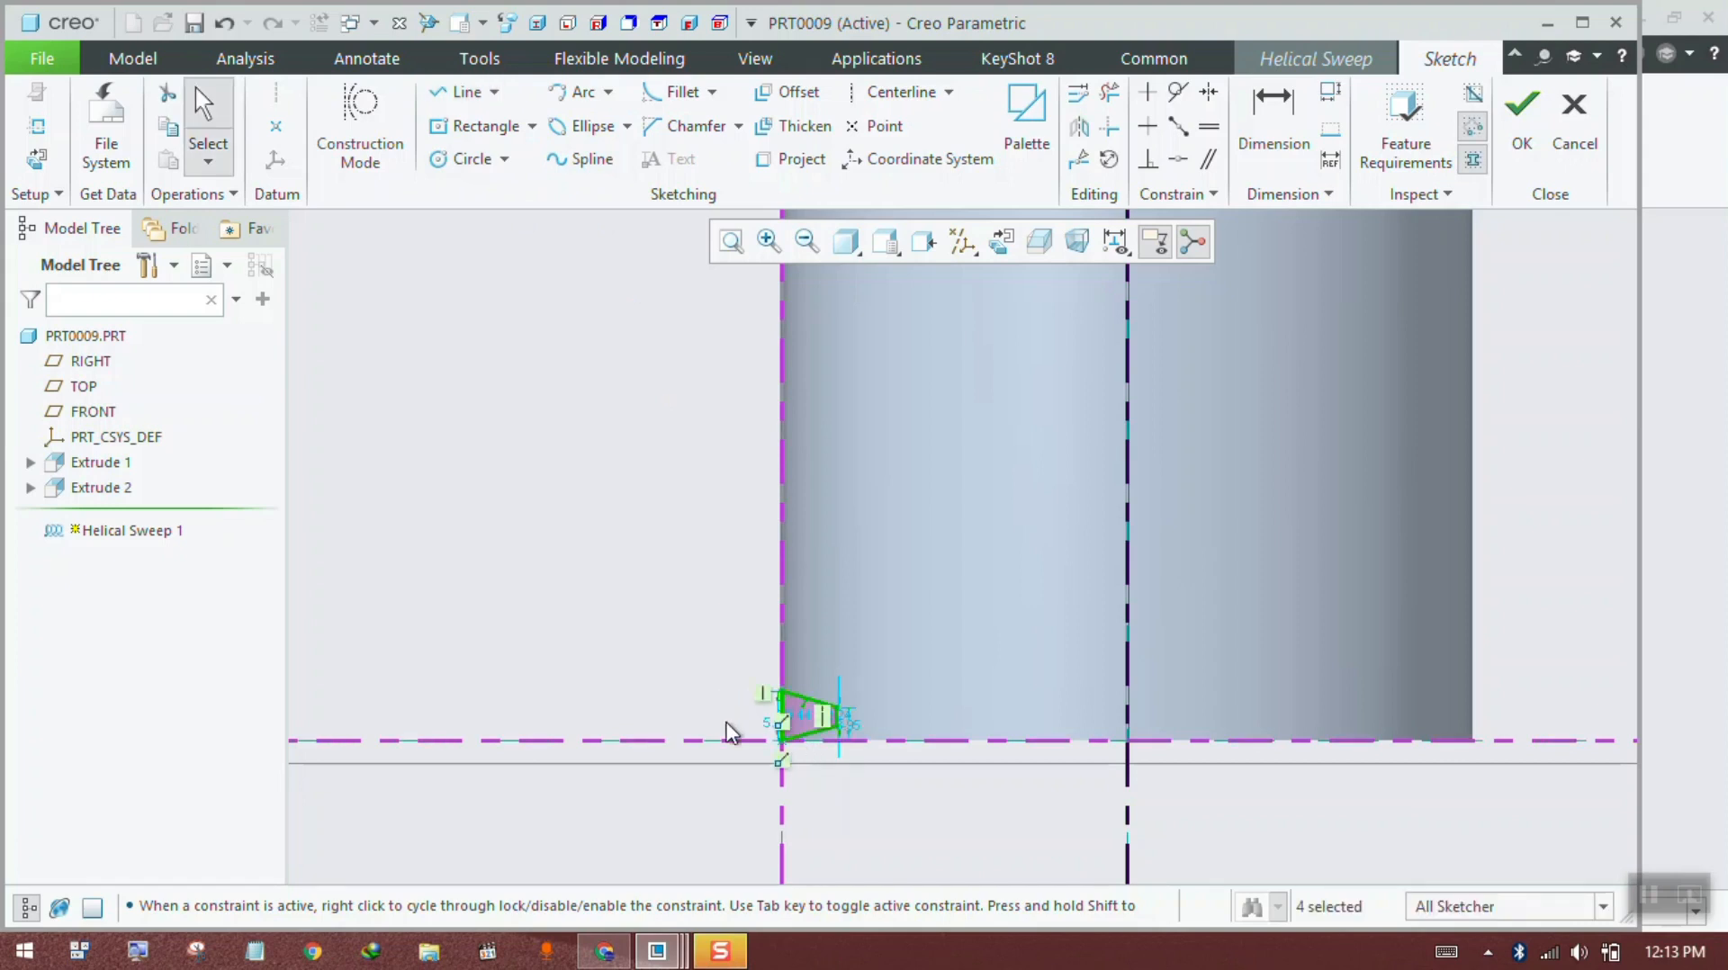
pyautogui.scroll(-2, 729, 720)
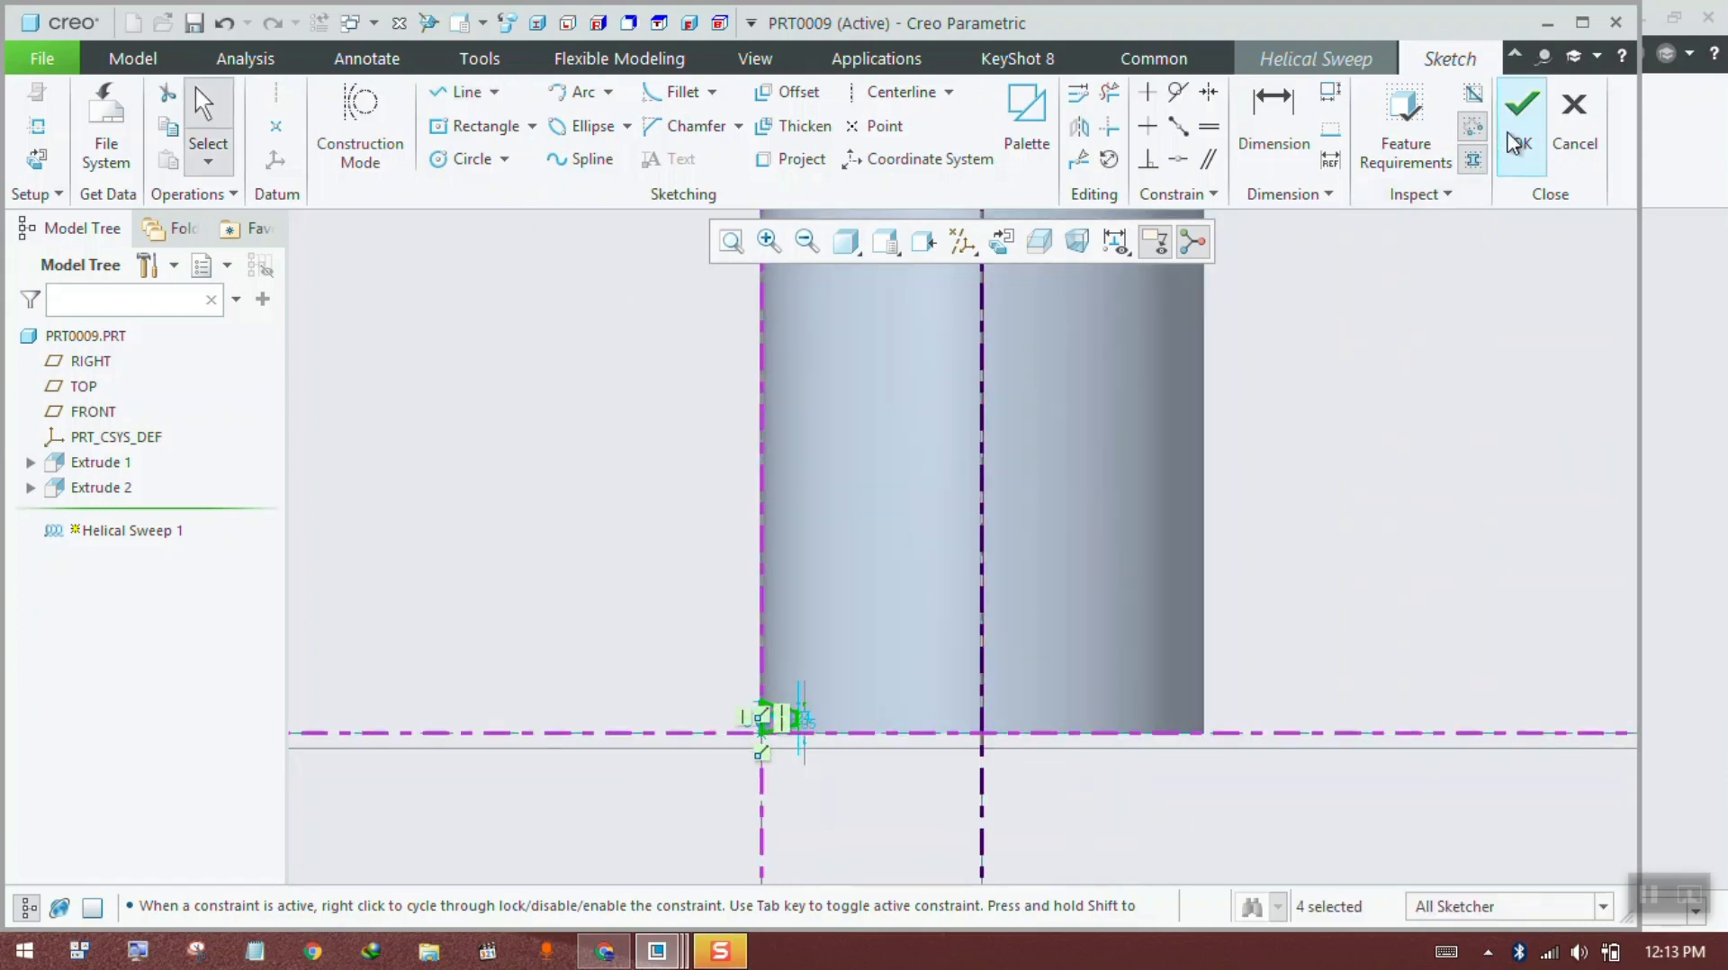
pyautogui.click(1517, 139)
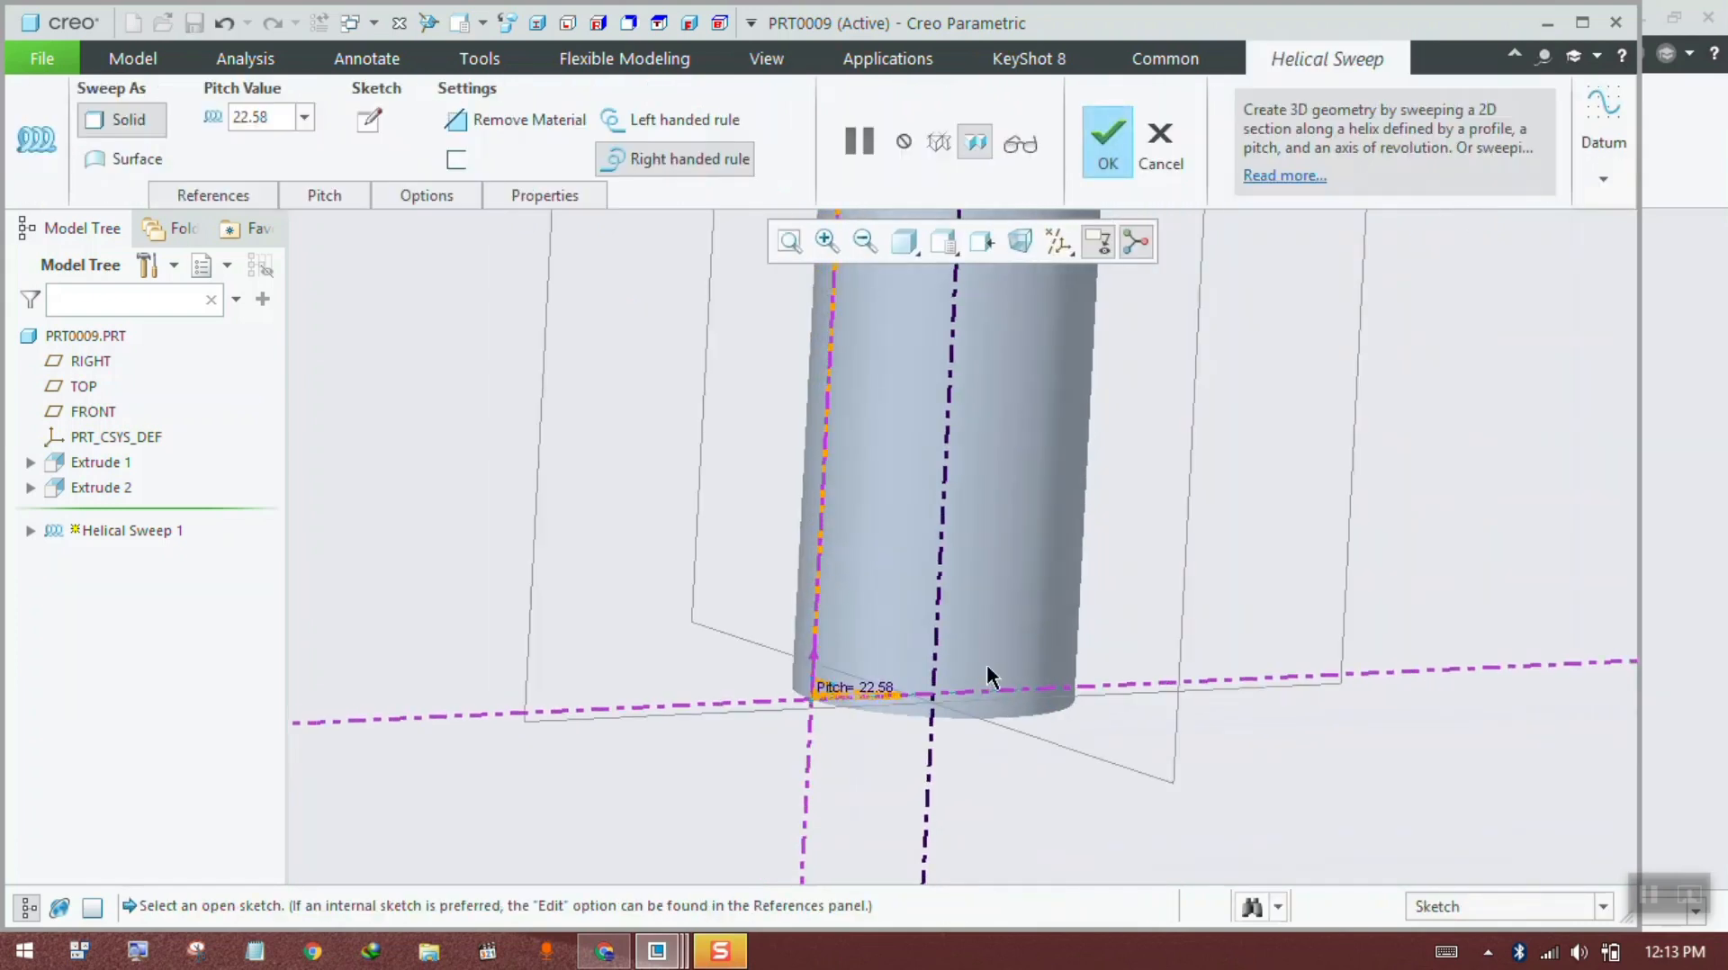
# Step: Set the helical sweep to remove material from the shank with a pitch of 15
pyautogui.click(451, 122)
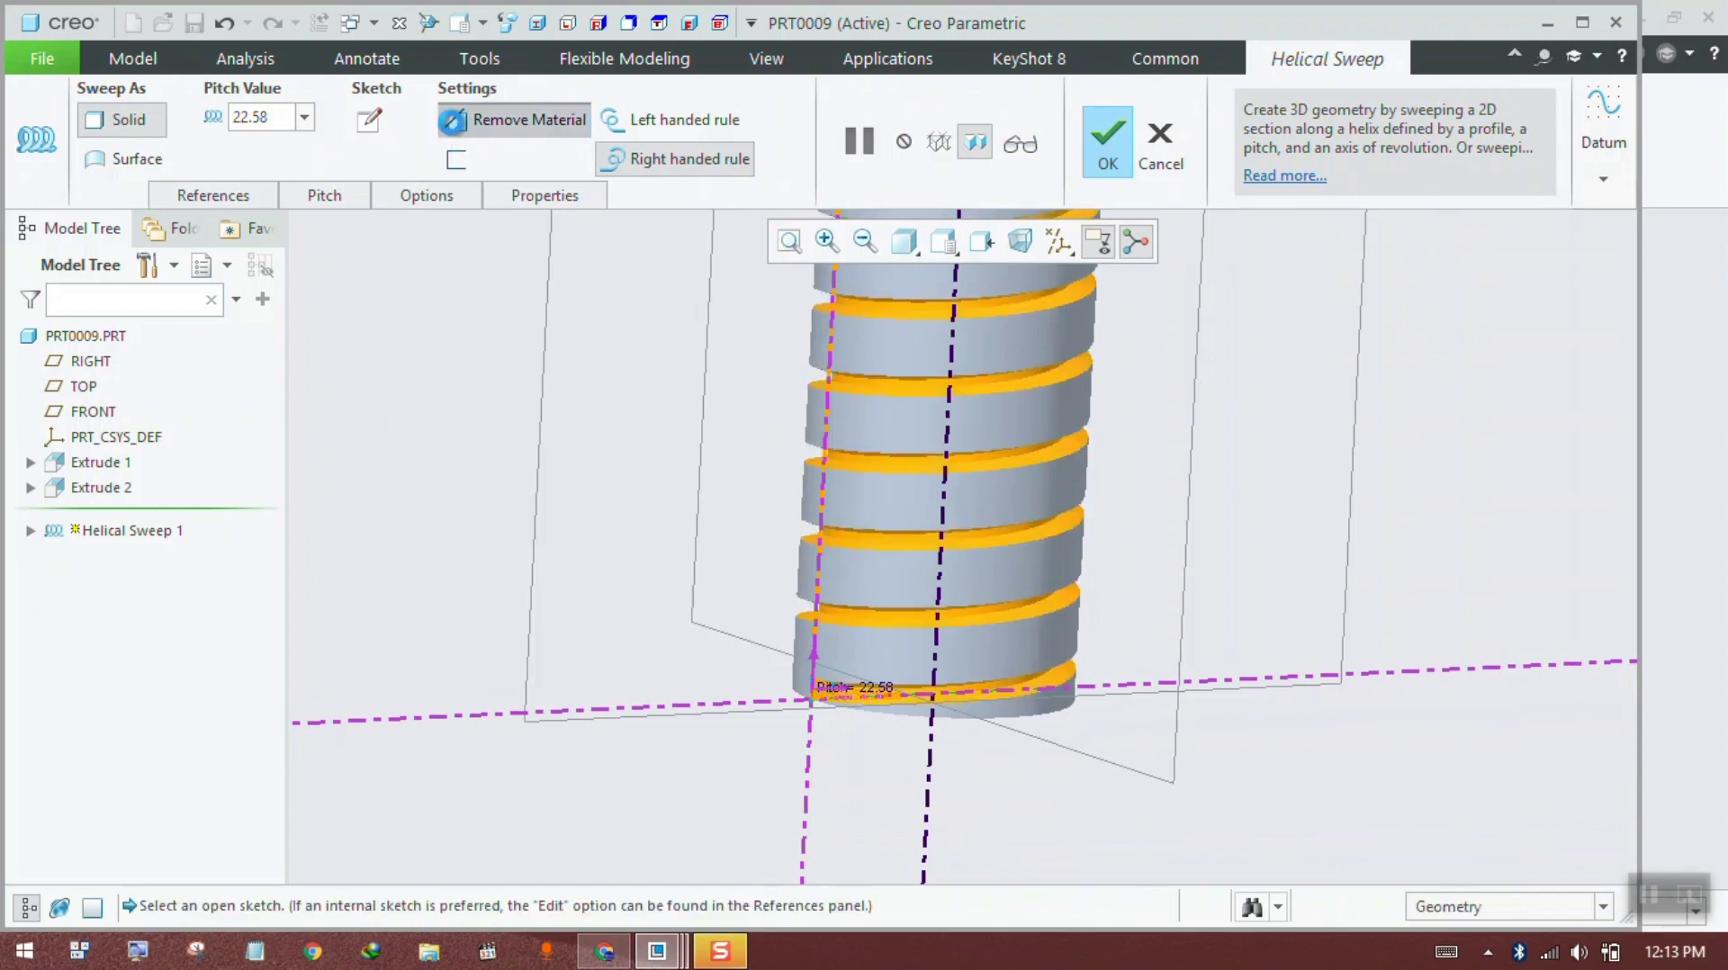
pyautogui.moveTo(697, 589); pyautogui.dragTo(954, 430, button='middle')
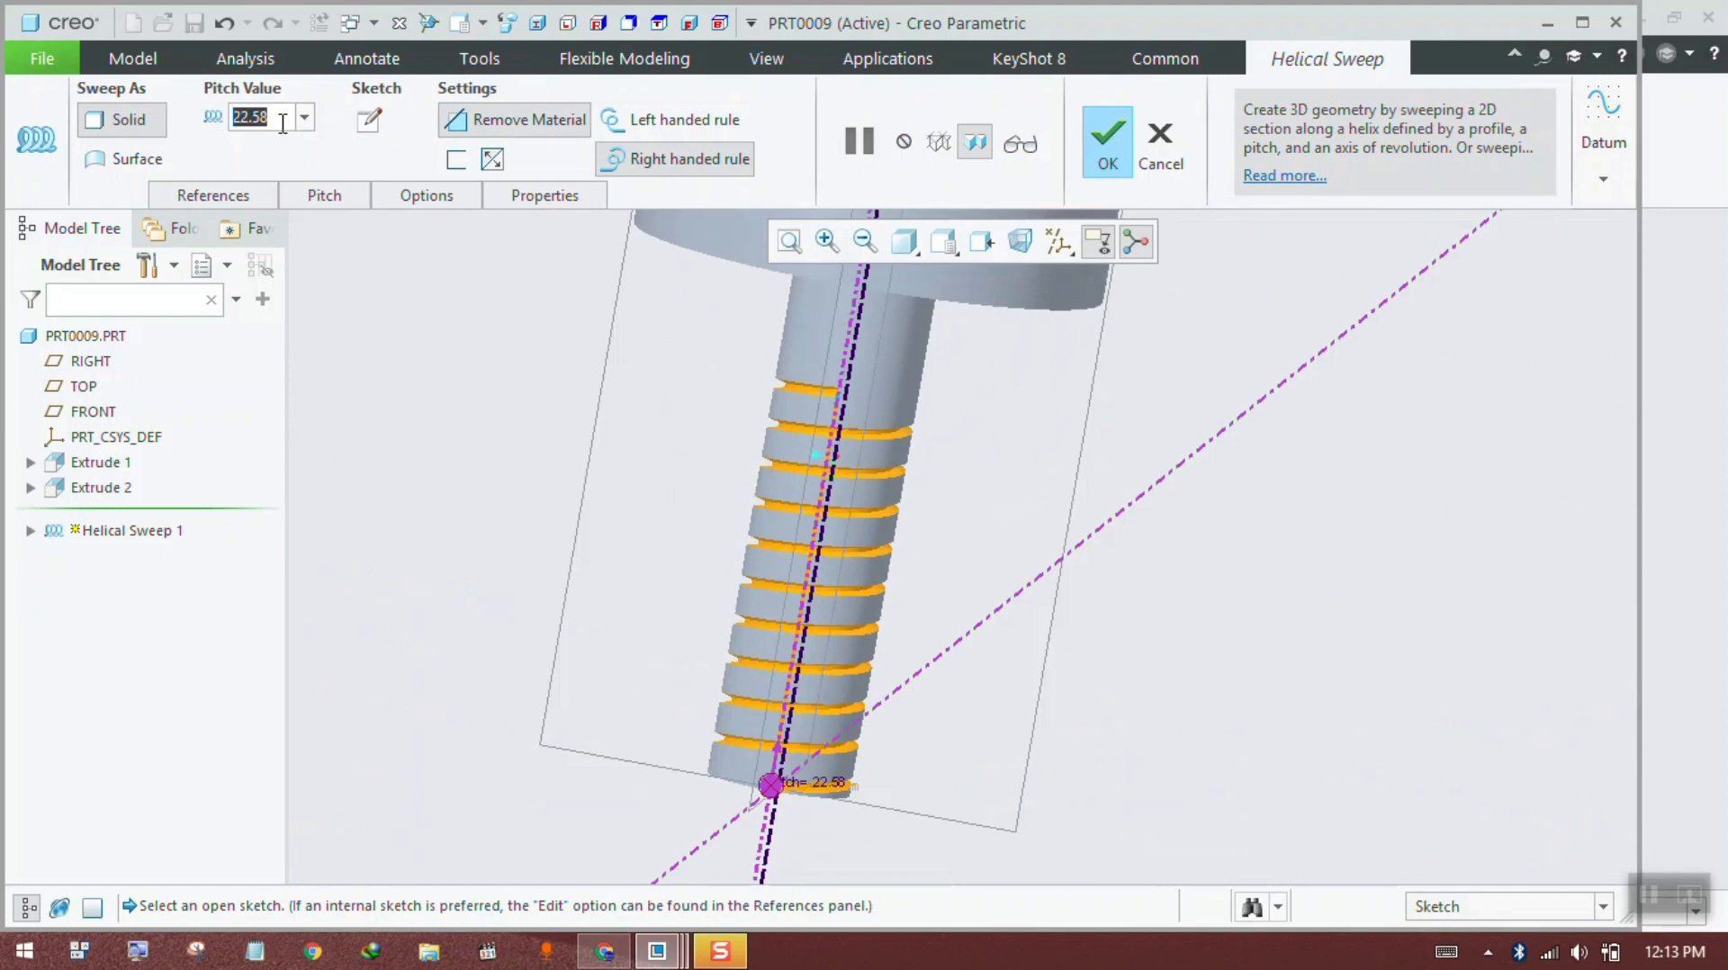
pyautogui.write('15')
pyautogui.press('Return')
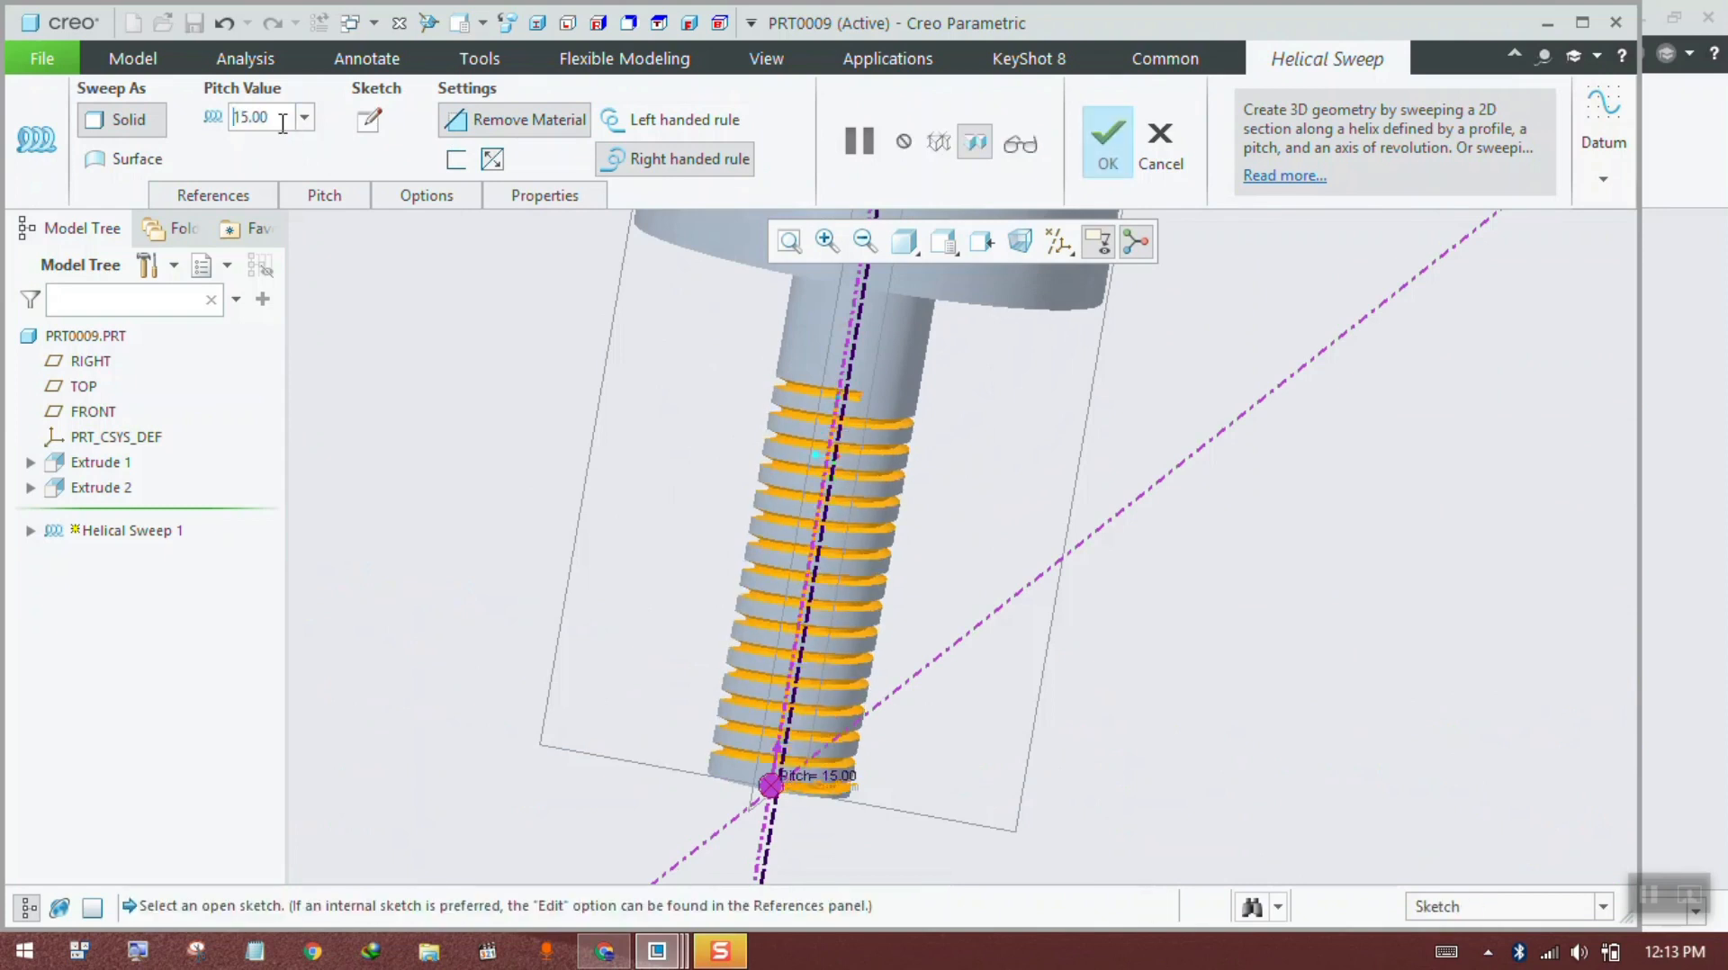